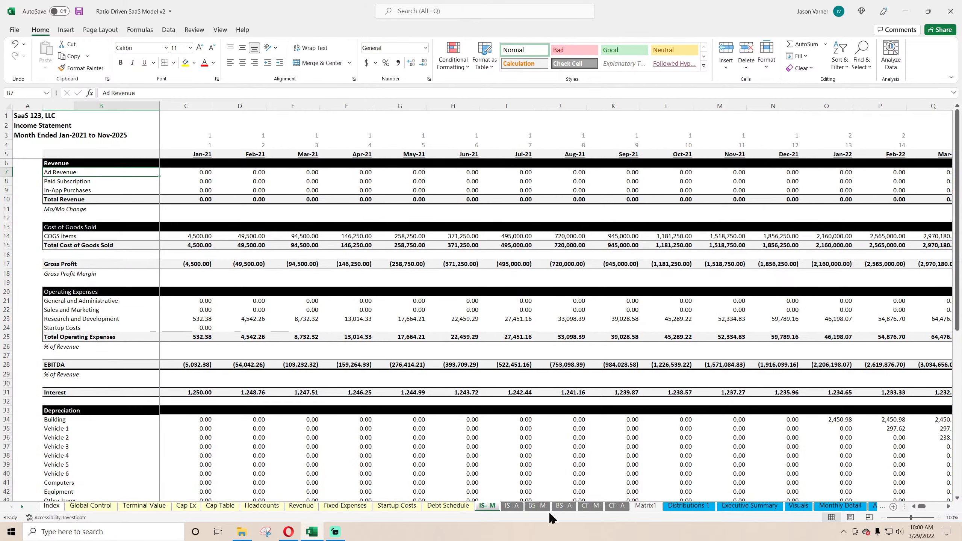
Check the Ad Revenue formula on the monthly income statement and look through the Monthly Detail sheet
key("Right")
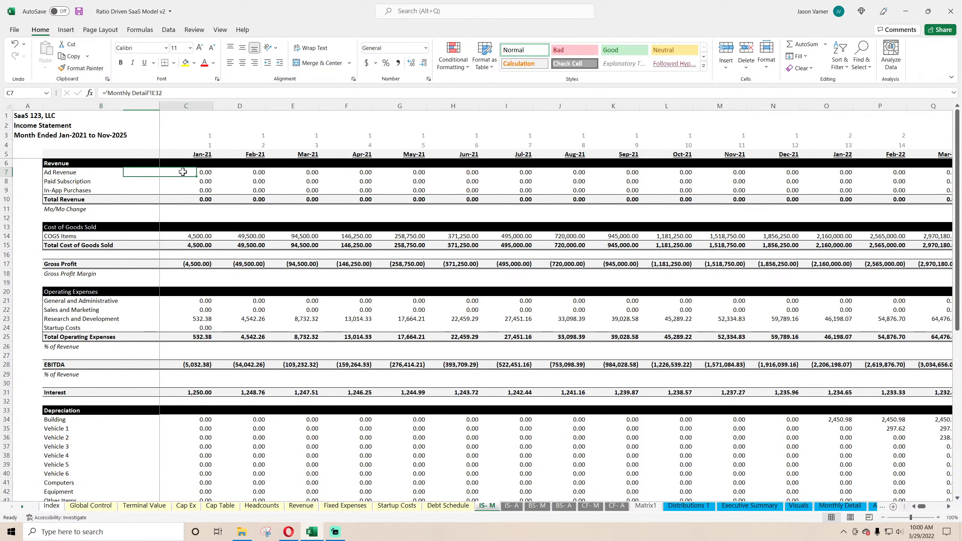
left_click(833, 505)
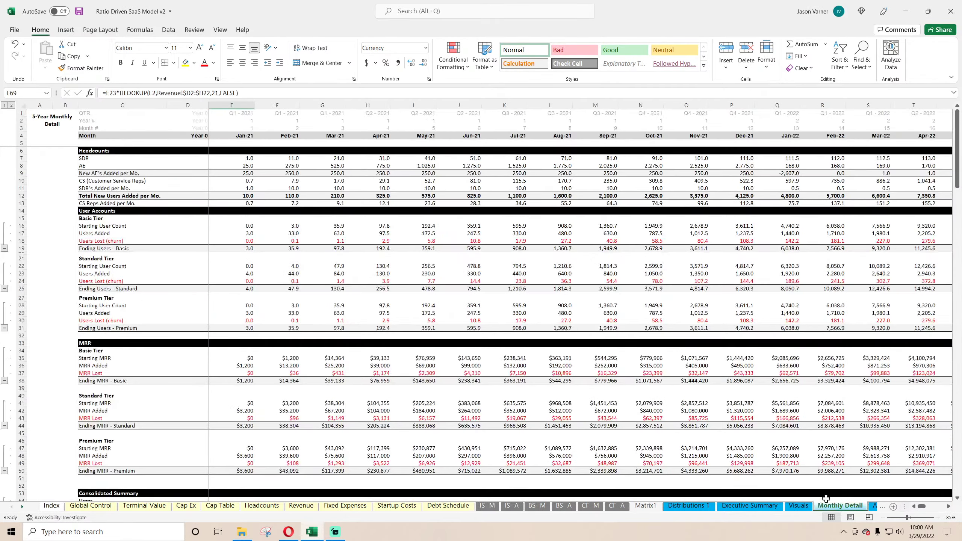
scroll(243, 338, "down", 15)
scroll(244, 338, "up", 15)
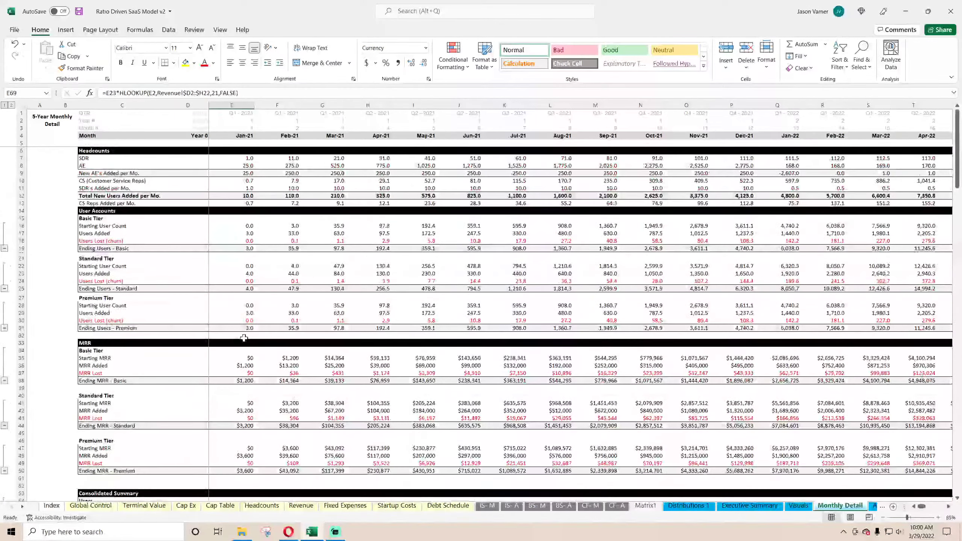
View the Global Control, Terminal Value, Cap Ex and Cap Table sheets in turn
left_click(95, 507)
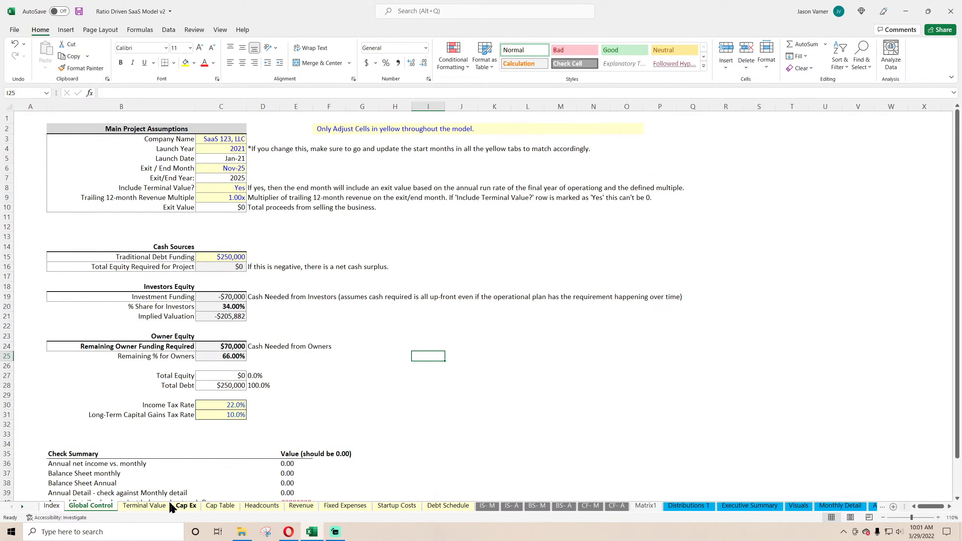
left_click(155, 508)
left_click(186, 508)
left_click(212, 506)
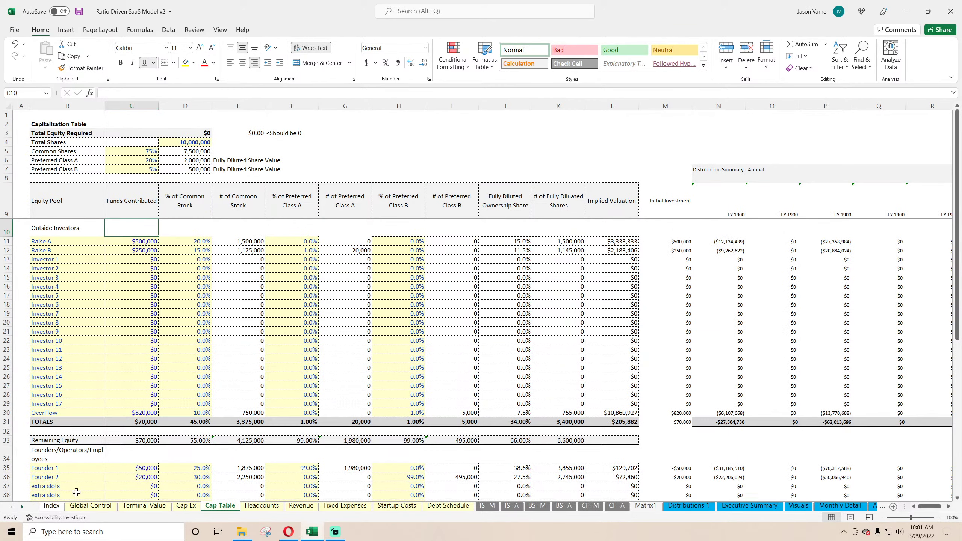
Examine the Check Summary on the Global Control sheet and return to the Cap Table
left_click(88, 505)
scroll(263, 243, "down", 7)
scroll(274, 324, "up", 3)
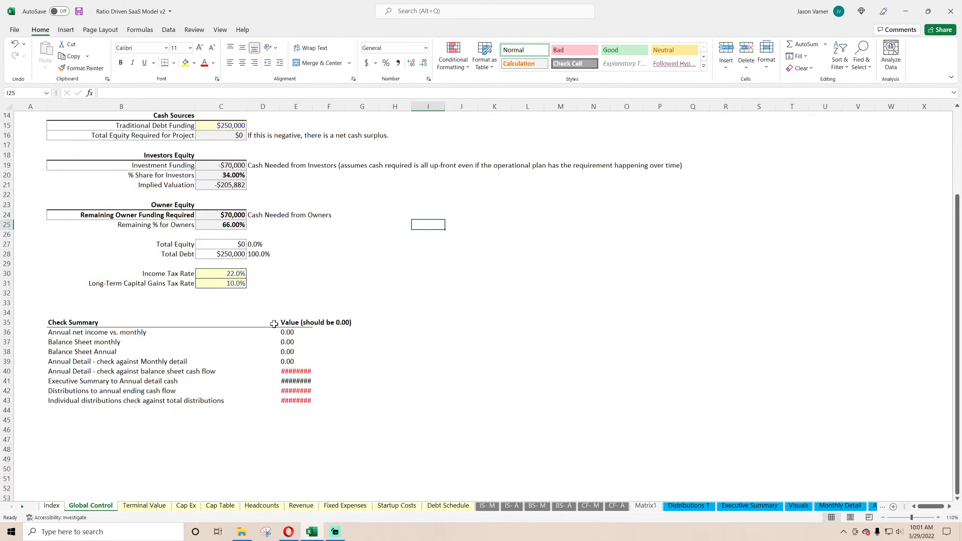
scroll(274, 324, "up", 4)
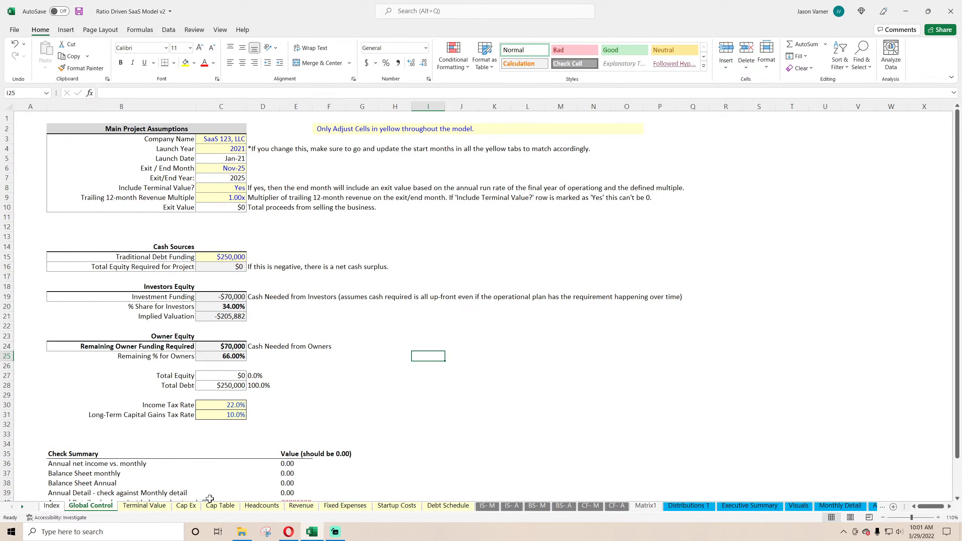
left_click(219, 506)
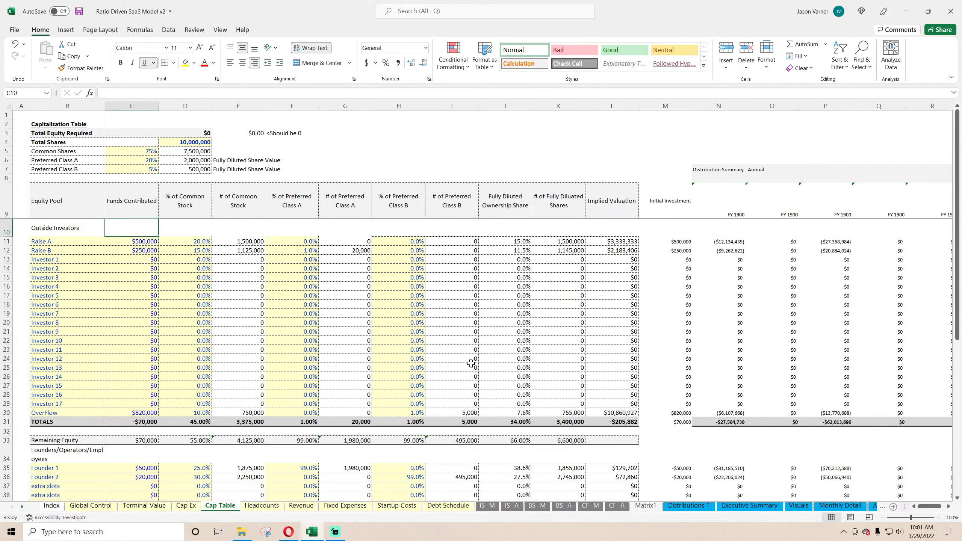
Switch to the Opera browser and open the Ratio Driven SaaS template page from the smarthelping site's SaaS category
left_click(288, 532)
left_click(364, 8)
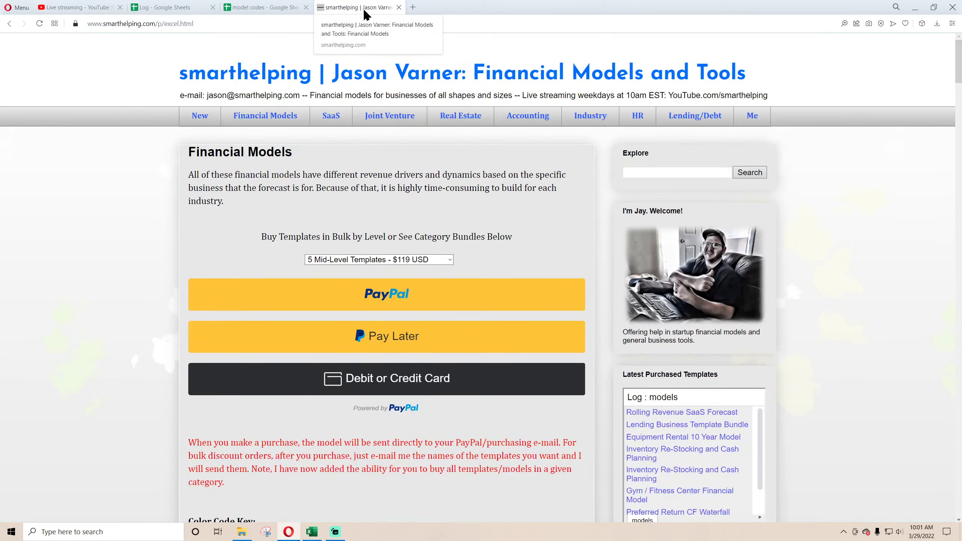
left_click(341, 117)
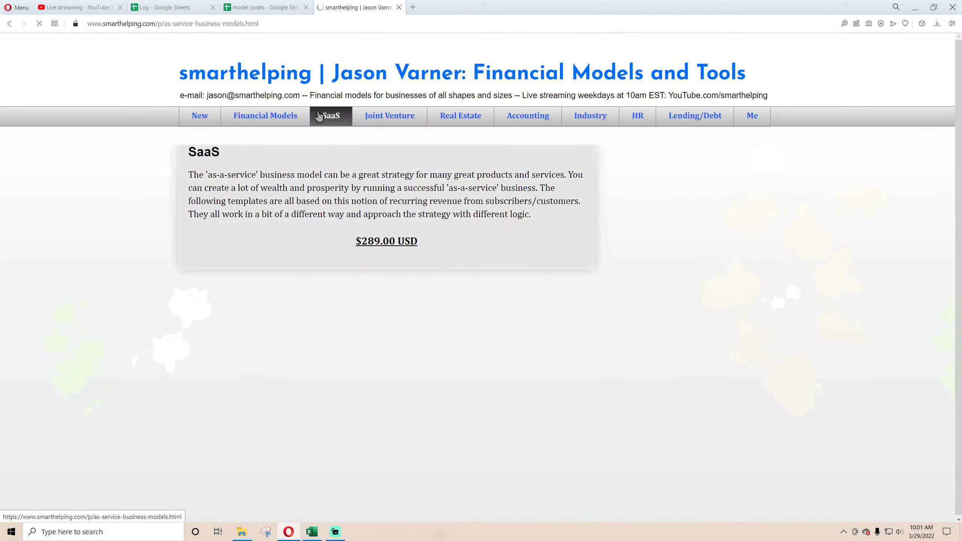
scroll(242, 261, "down", 10)
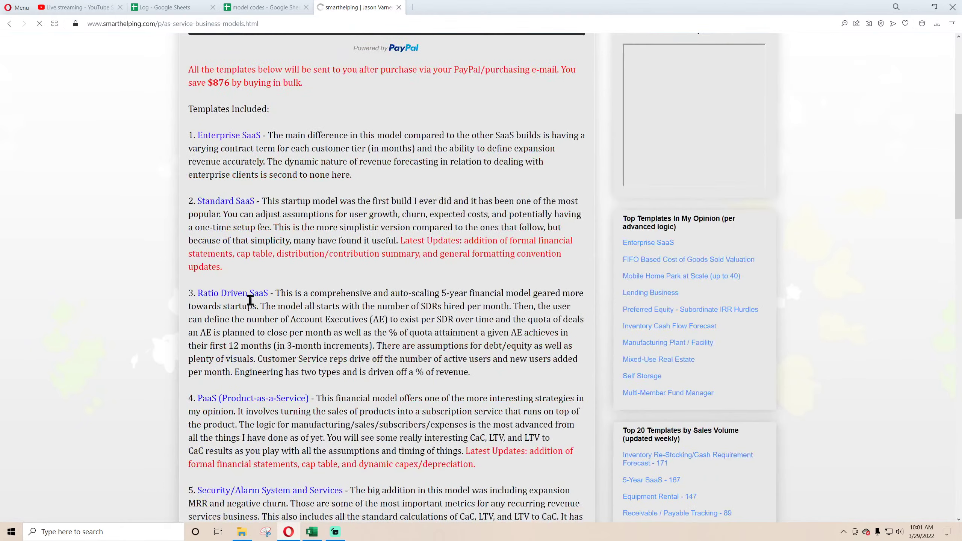
left_click(233, 295)
scroll(356, 145, "down", 3)
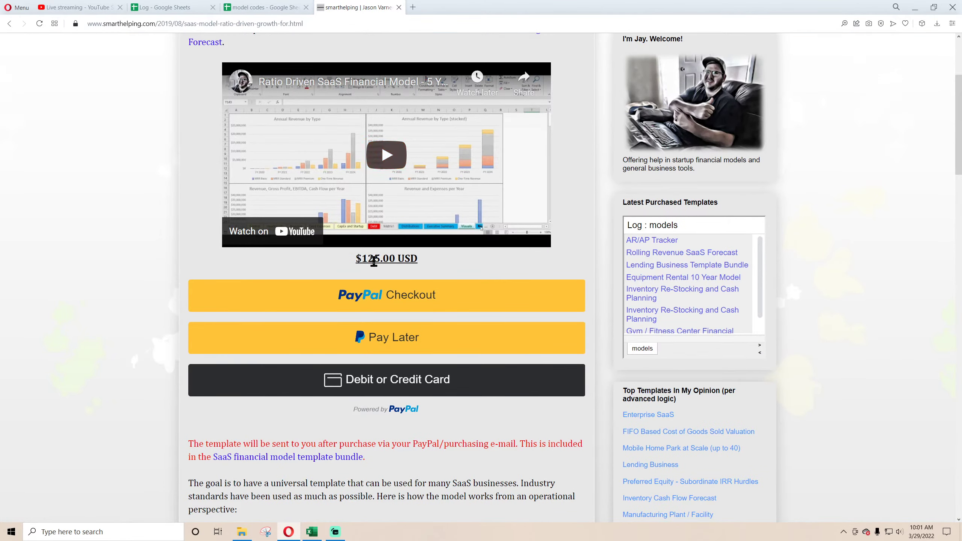
Highlight the template's price on the Ratio Driven SaaS page and skim the rest of the page
left_click_drag(358, 256, 417, 258)
left_click(80, 357)
scroll(93, 347, "down", 4)
scroll(94, 351, "up", 8)
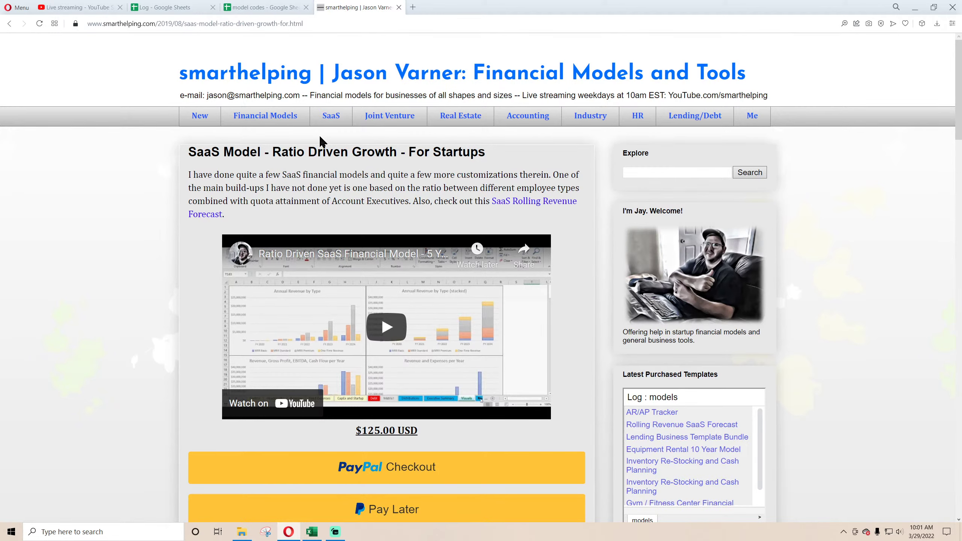
Open the site's HR category and look through its list of included templates
left_click(638, 116)
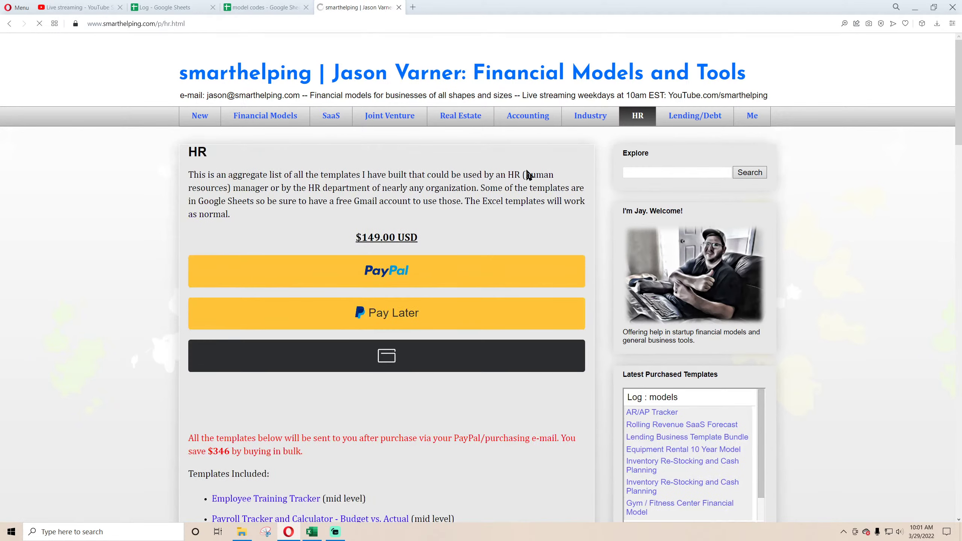
scroll(260, 325, "down", 6)
scroll(254, 334, "down", 5)
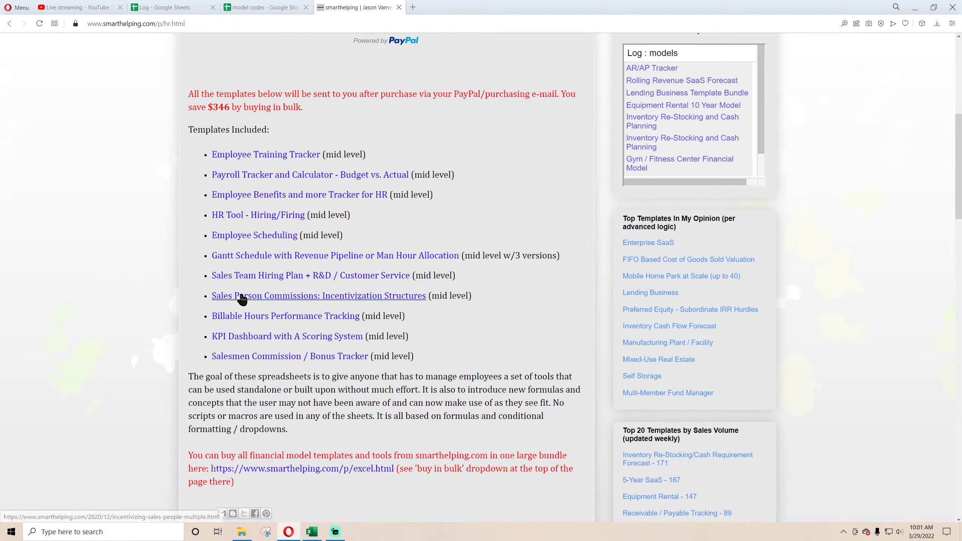
scroll(378, 322, "up", 10)
scroll(377, 319, "down", 10)
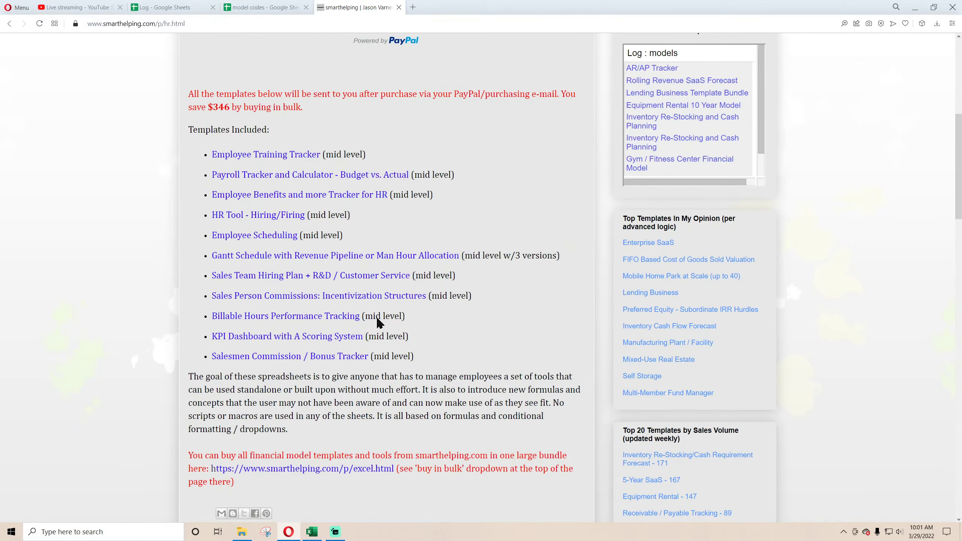
scroll(379, 322, "up", 10)
Open the site's Accounting category and look through its list of included templates
left_click(527, 116)
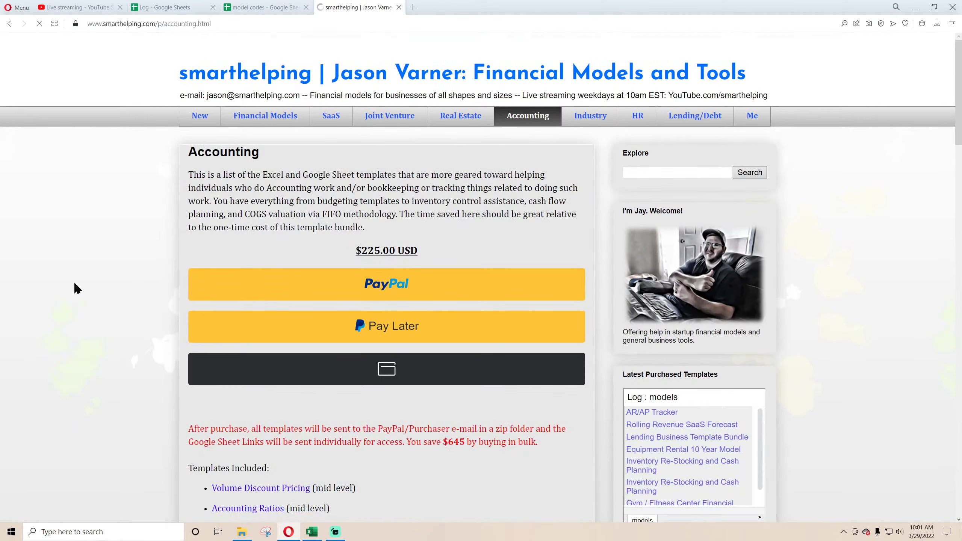
scroll(76, 288, "down", 10)
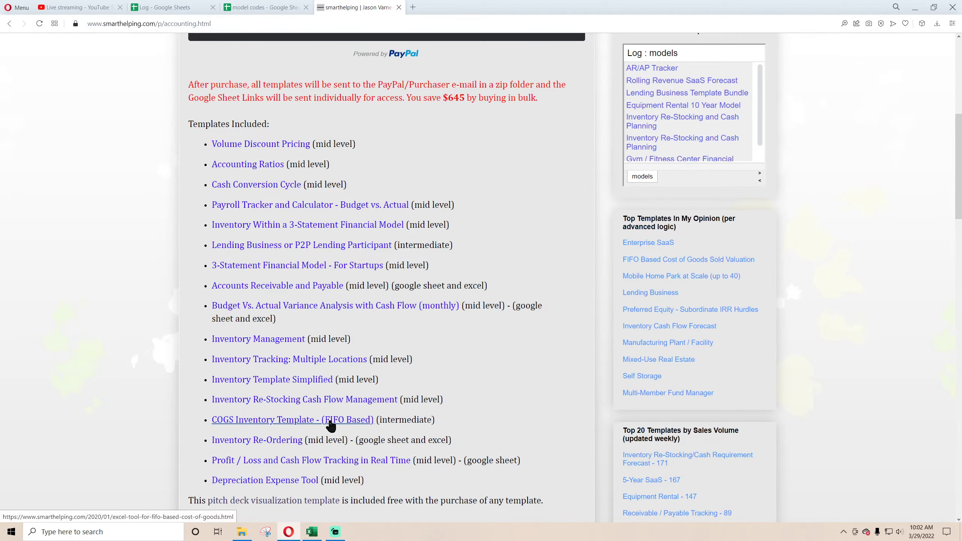
scroll(288, 446, "up", 5)
scroll(288, 446, "up", 2)
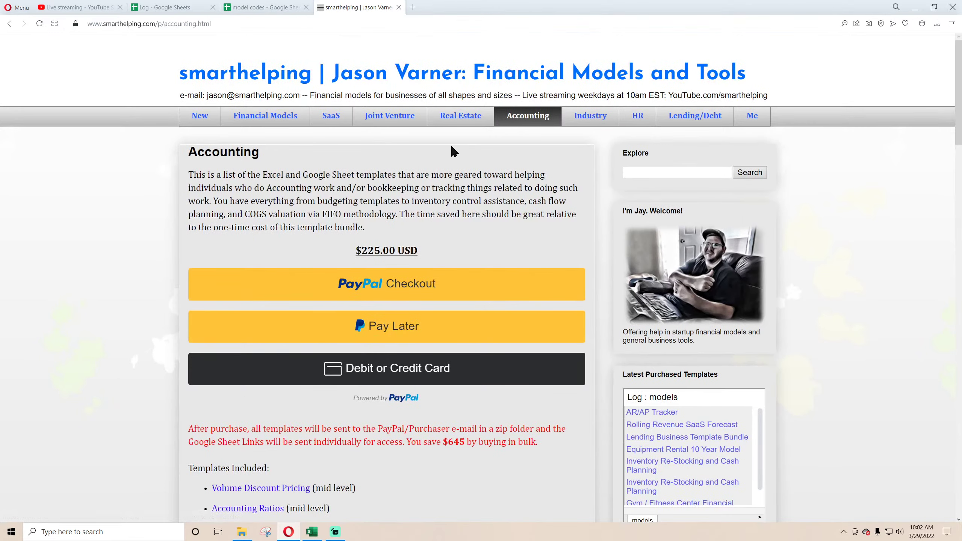
Open the Financial Models page and view the bulk template purchase options without changing the selection
left_click(288, 120)
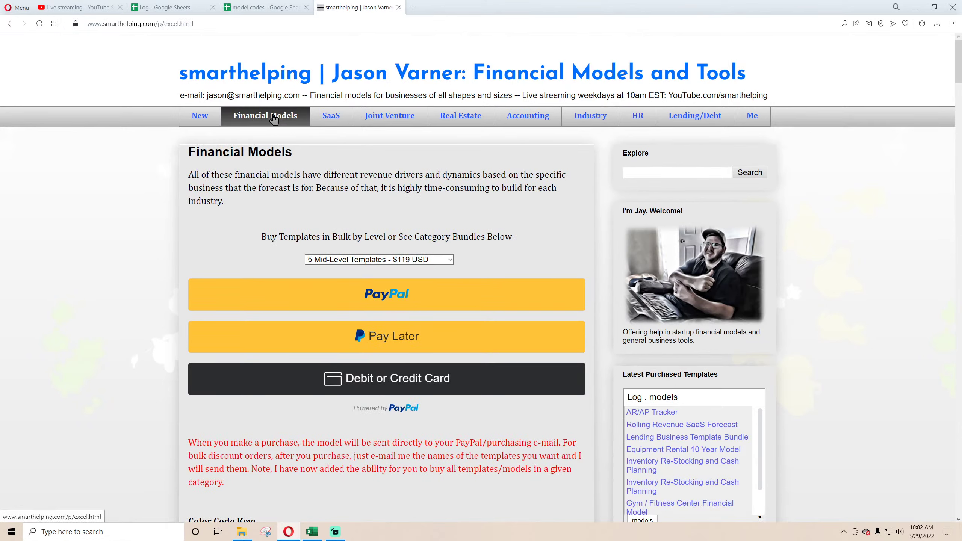
left_click(379, 260)
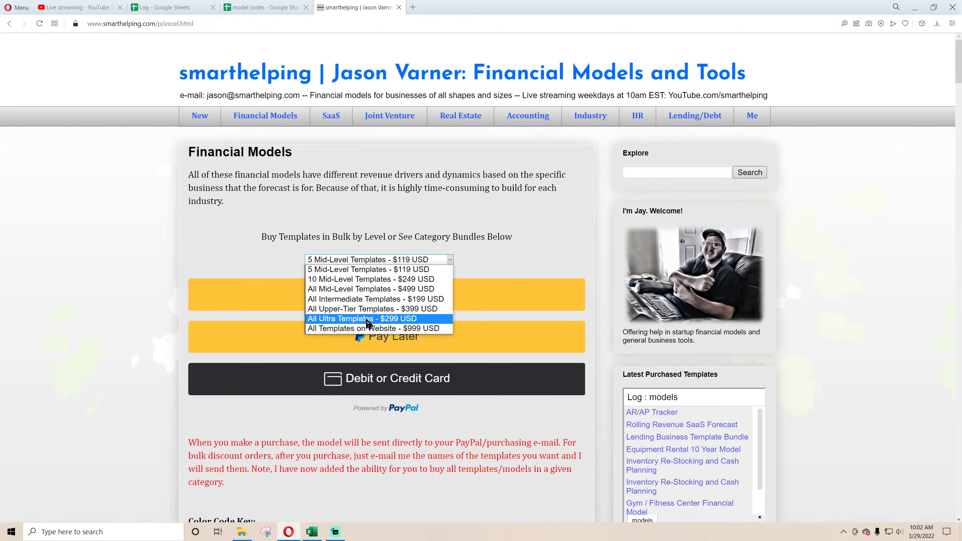
left_click(291, 454)
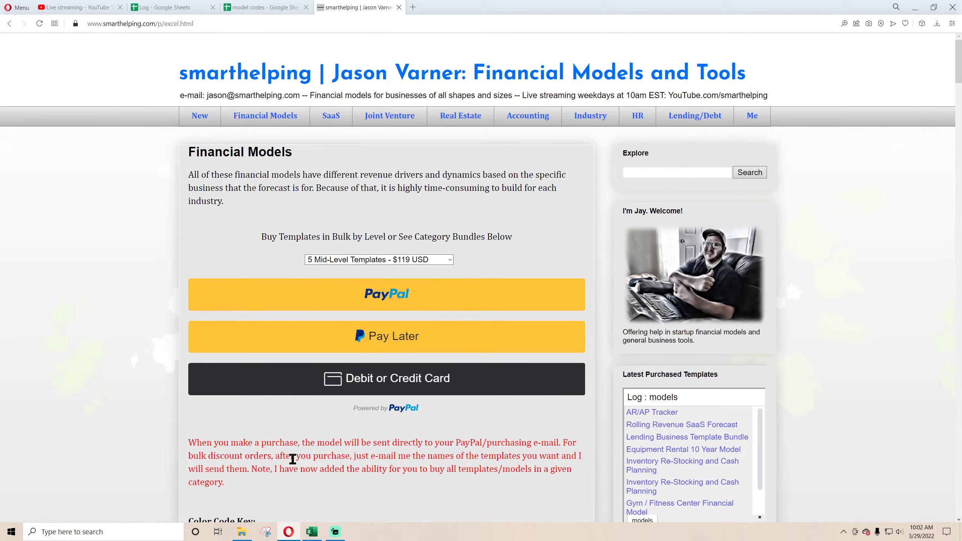
Review the Color Code Key pricing and the category bundles on the Financial Models page
scroll(290, 447, "down", 4)
left_click_drag(213, 347, 347, 363)
left_click(342, 373)
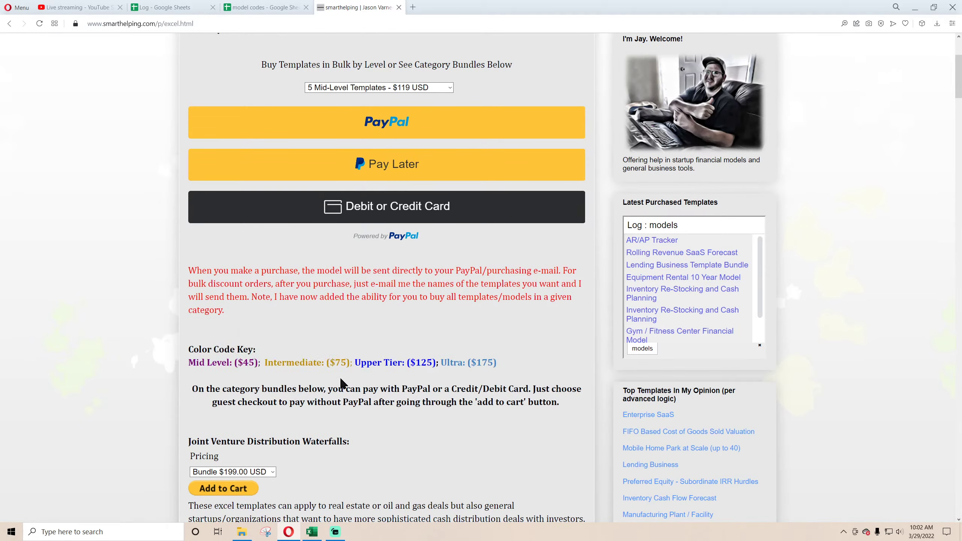
scroll(339, 377, "down", 8)
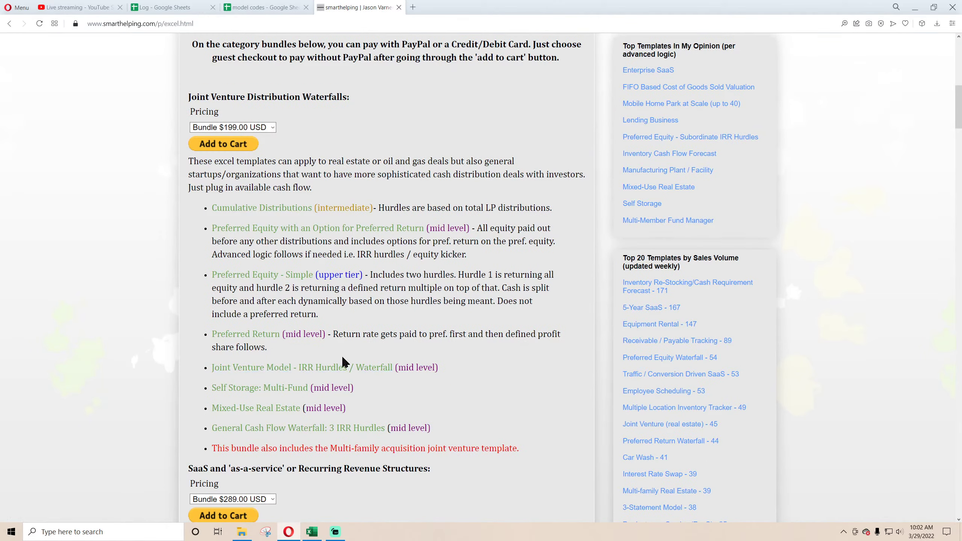
scroll(341, 355, "up", 15)
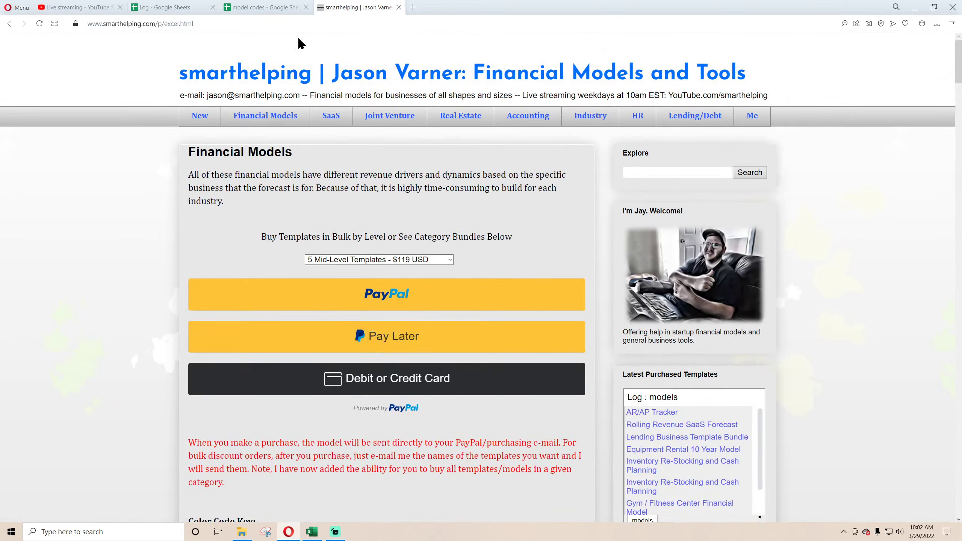
Switch back to the Excel workbook and view the monthly income statement, followed by the Monthly Detail sheet
left_click(311, 531)
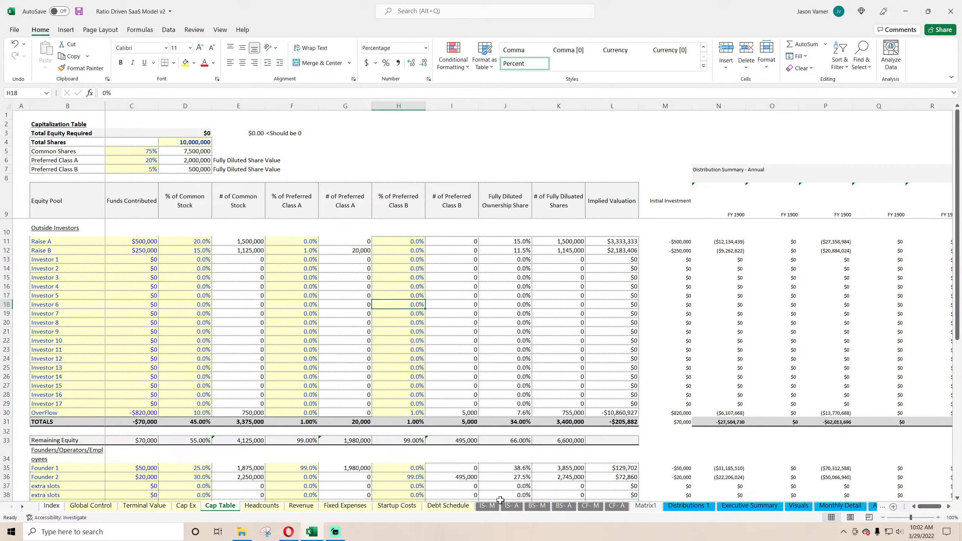
left_click(487, 506)
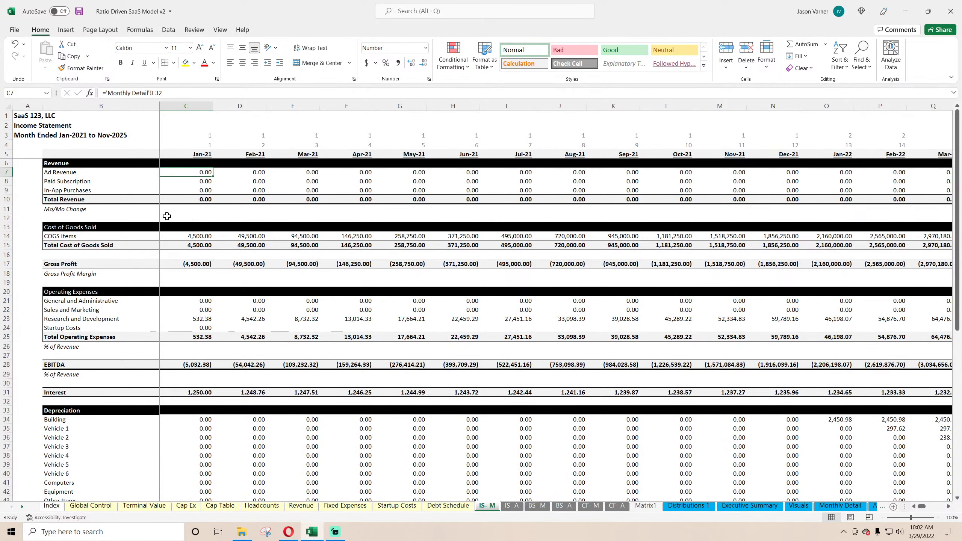
left_click(848, 506)
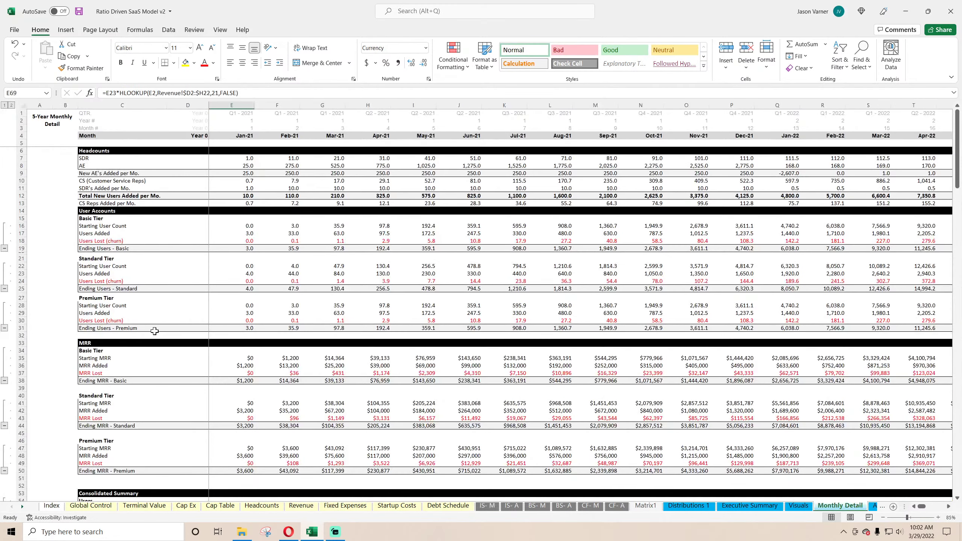
Examine the Basic, Standard and Premium Tier MRR blocks and the One-Time Revenues rows on the Monthly Detail sheet
scroll(154, 331, "down", 4)
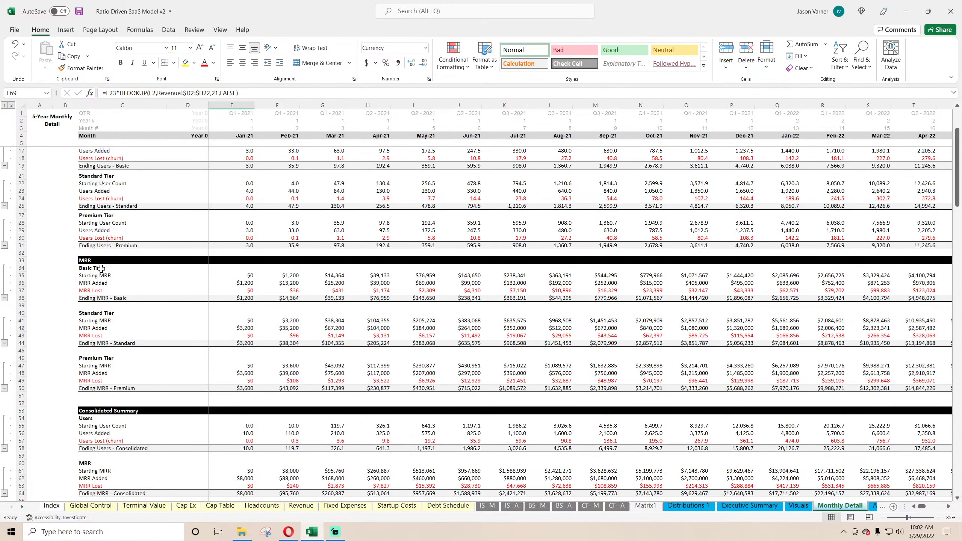
mouse_move(101, 268)
left_mouse_down()
mouse_move(384, 377)
mouse_move(427, 378)
left_mouse_up()
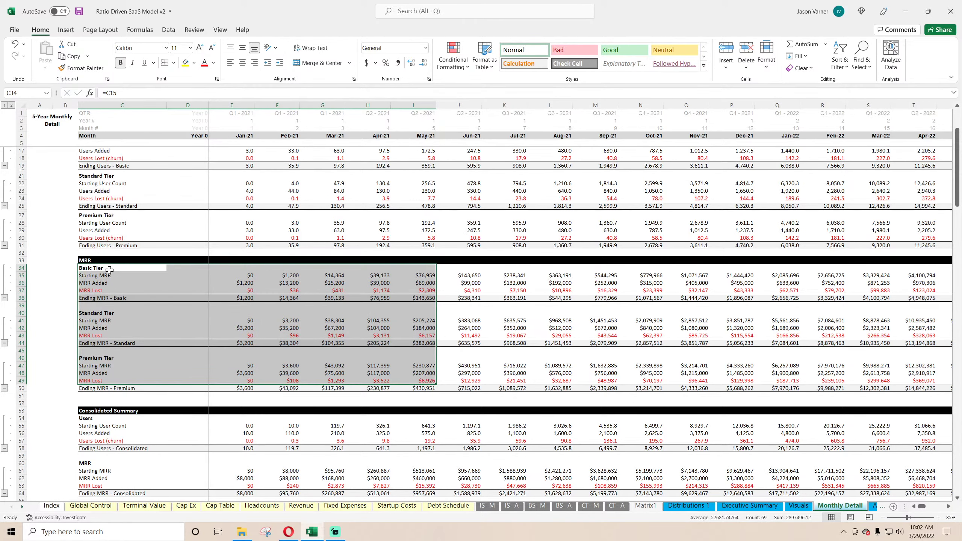
key("Down")
key("Down")
key("Down")
key("Down")
key("Down")
key("Down")
key("Down")
key("Down")
key("Down")
key("Down")
key("Down")
key("Down")
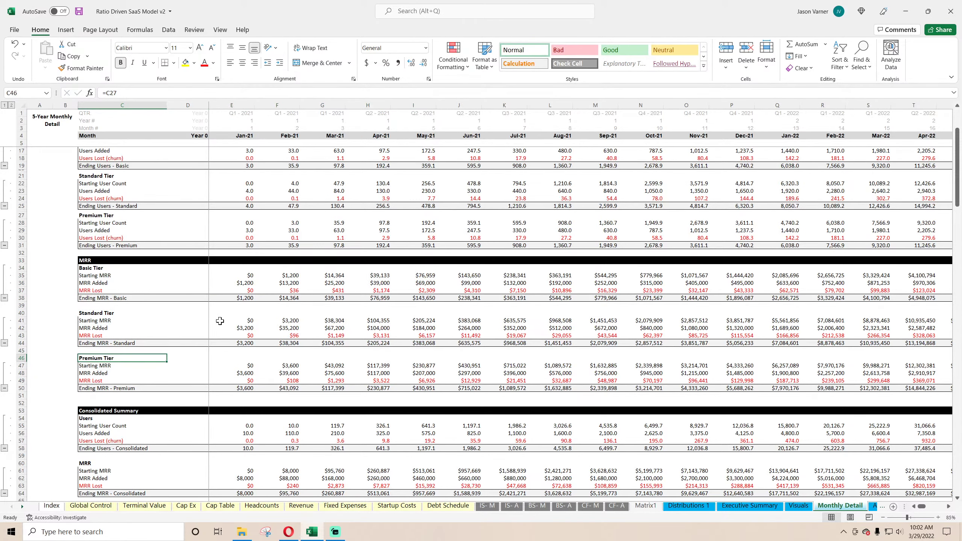
scroll(151, 336, "down", 3)
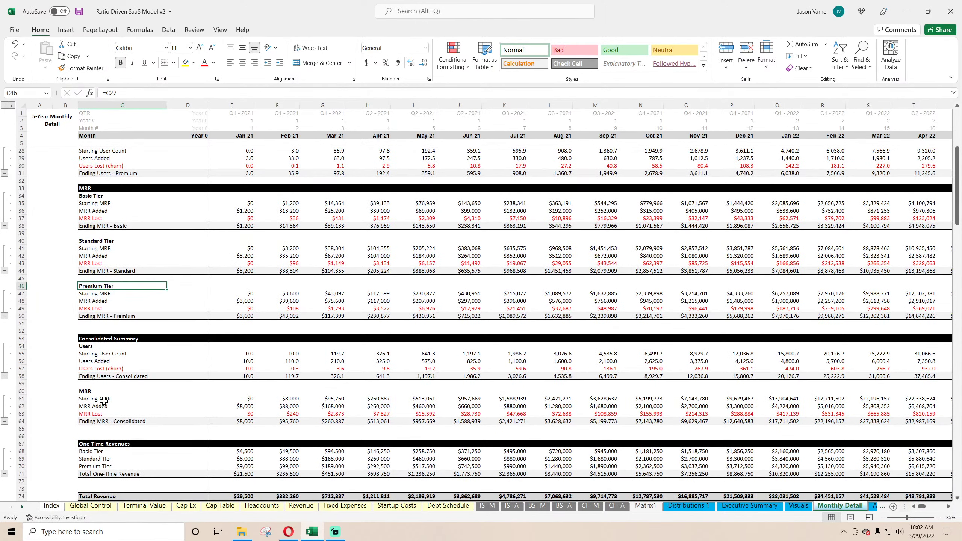
left_click_drag(101, 448, 382, 466)
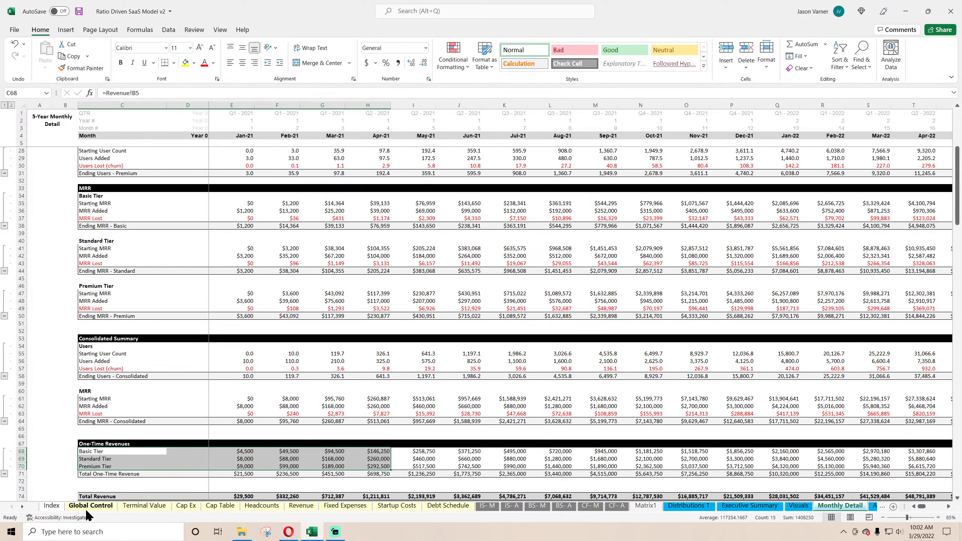
View the Terminal Value sheet and open the Headcounts sheet
left_click(144, 506)
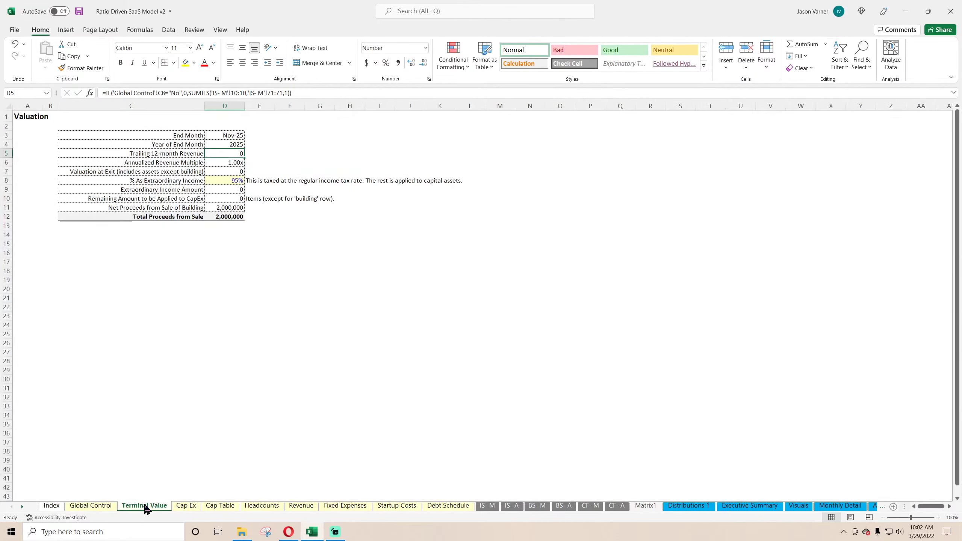
left_click(268, 507)
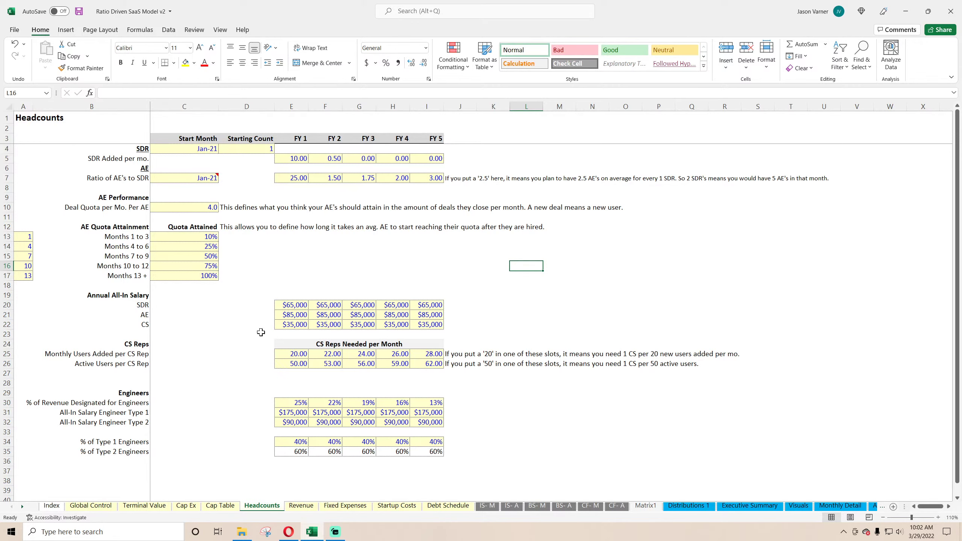
View the Revenue sheet, followed by the Consolidated Summary, One-Time Revenues and COGS sections of the Monthly Detail sheet
left_click(300, 510)
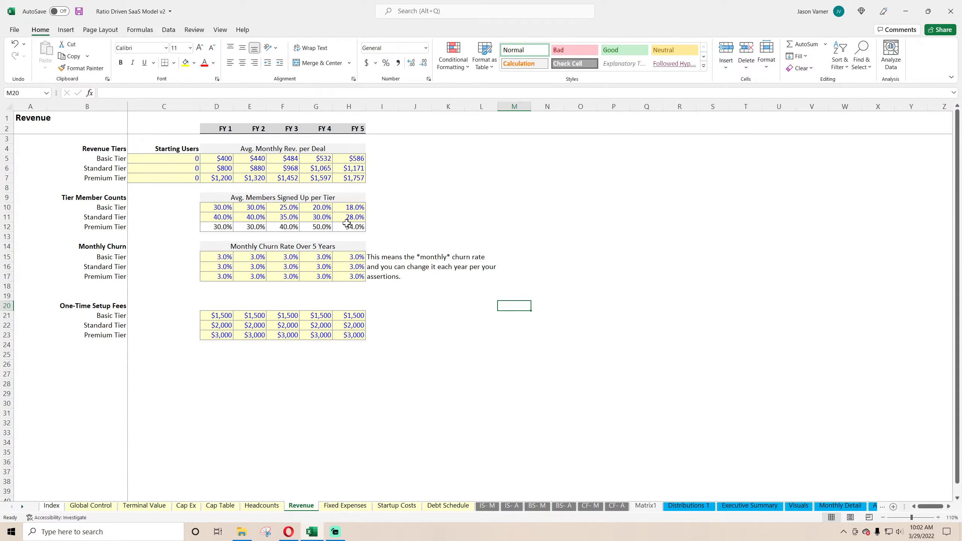
left_click(838, 506)
scroll(295, 363, "down", 8)
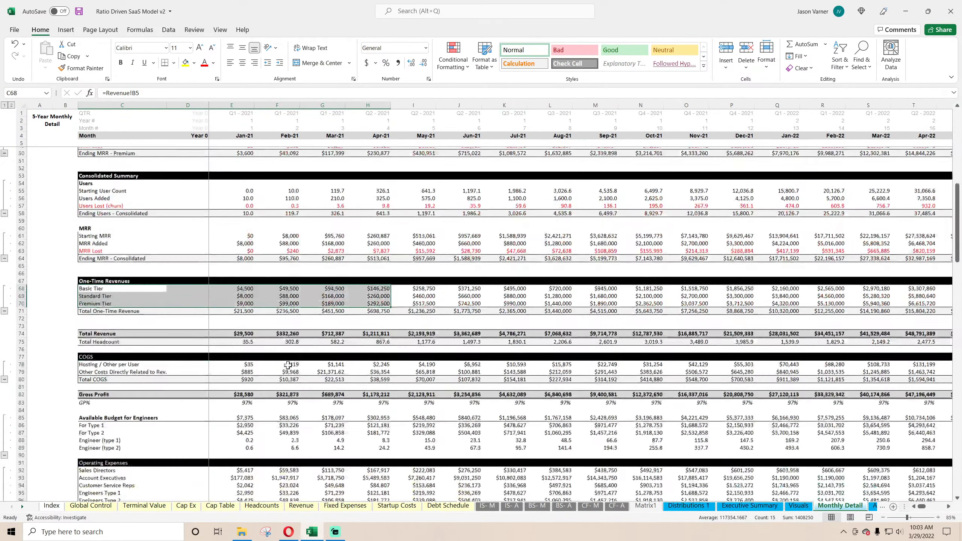
scroll(361, 413, "up", 5)
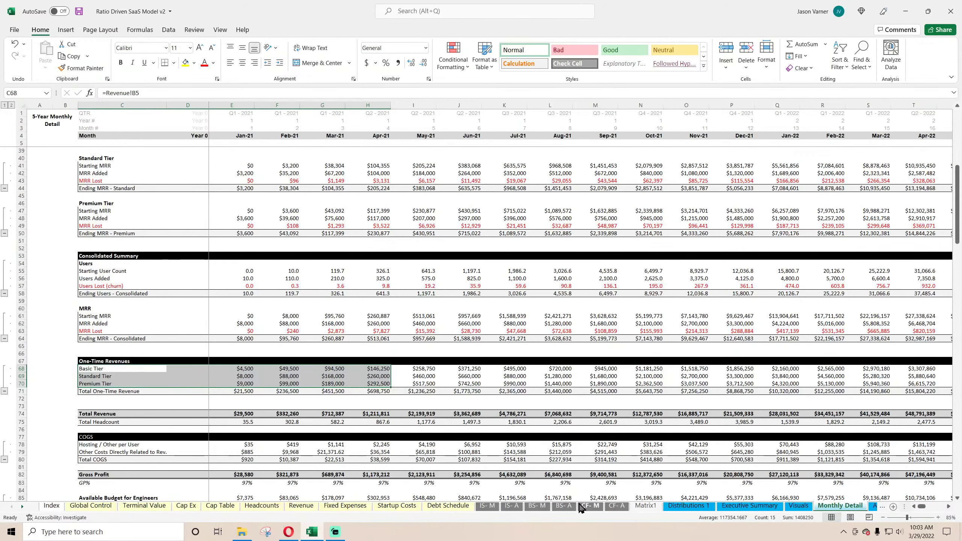
On the monthly income statement, relabel the first two revenue rows One-time Revenue and Monthly Subscription Revenue, and clear the In-App Purchases label
left_click(487, 506)
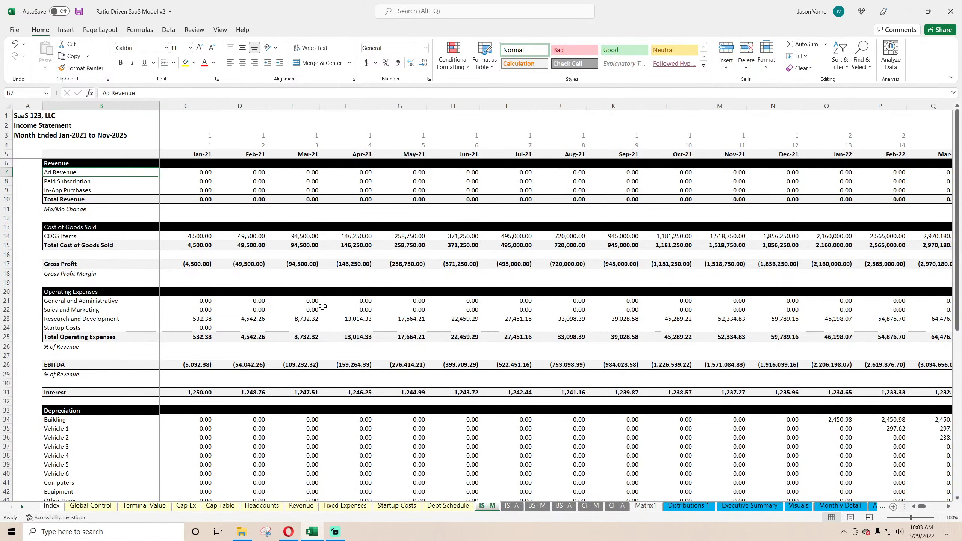
type("One-time Revenue")
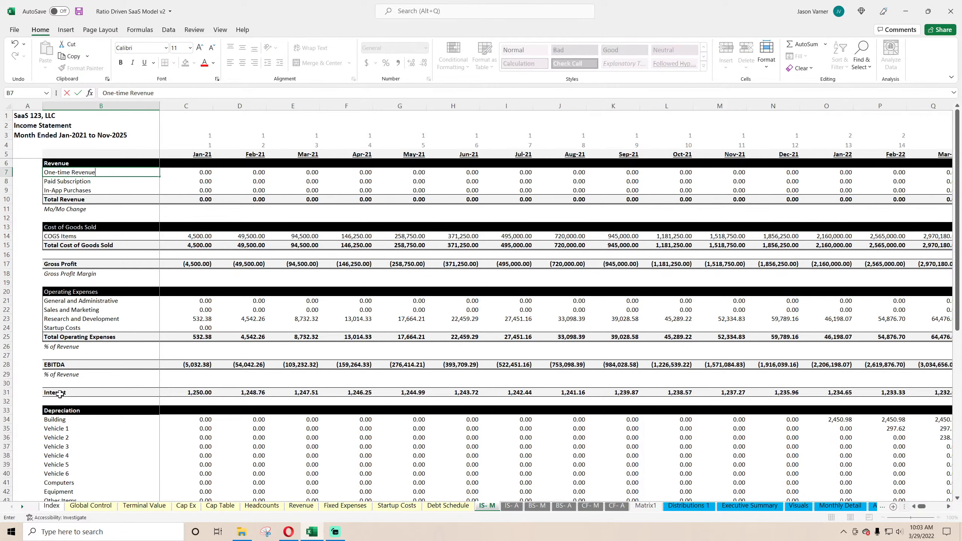
key("Return")
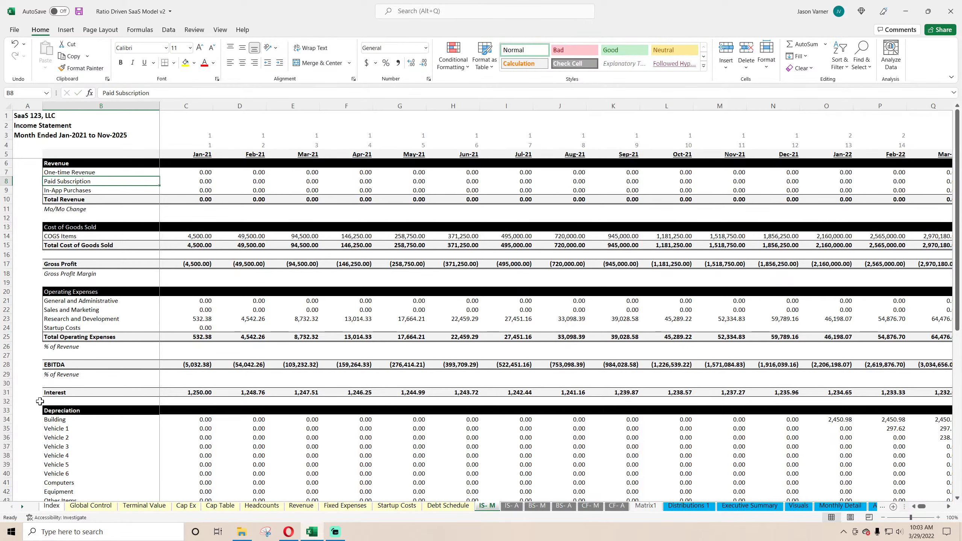
type("Monthly Sub")
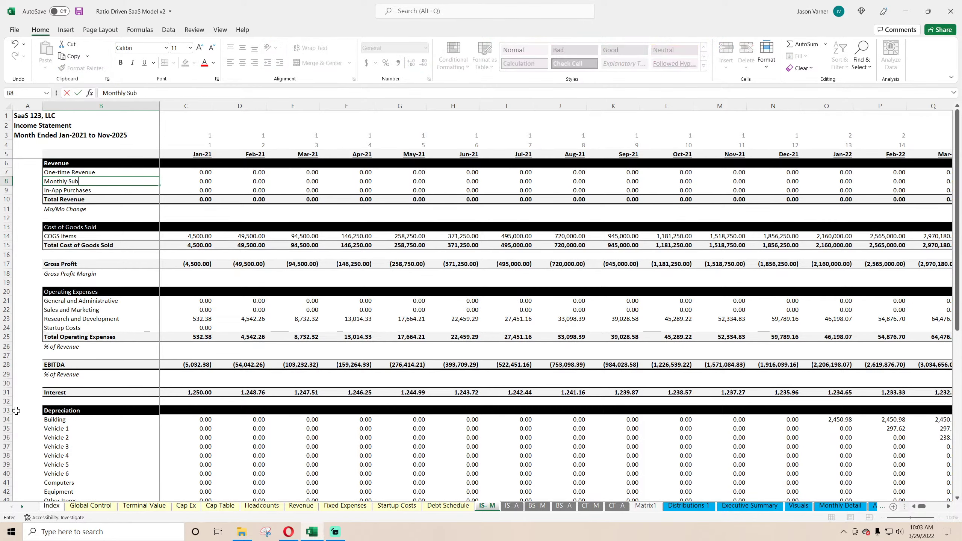
type("scription Revenue")
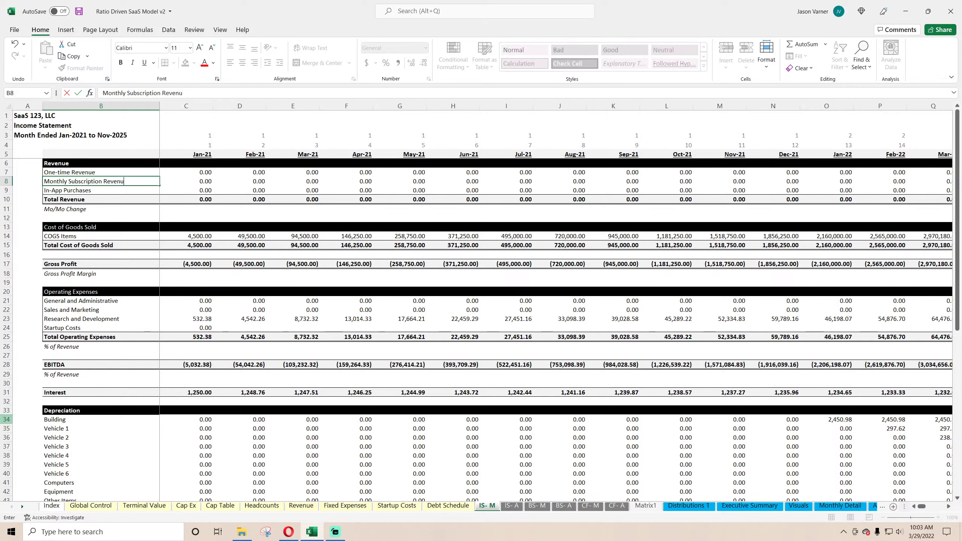
key("Return")
type("'")
key("Escape")
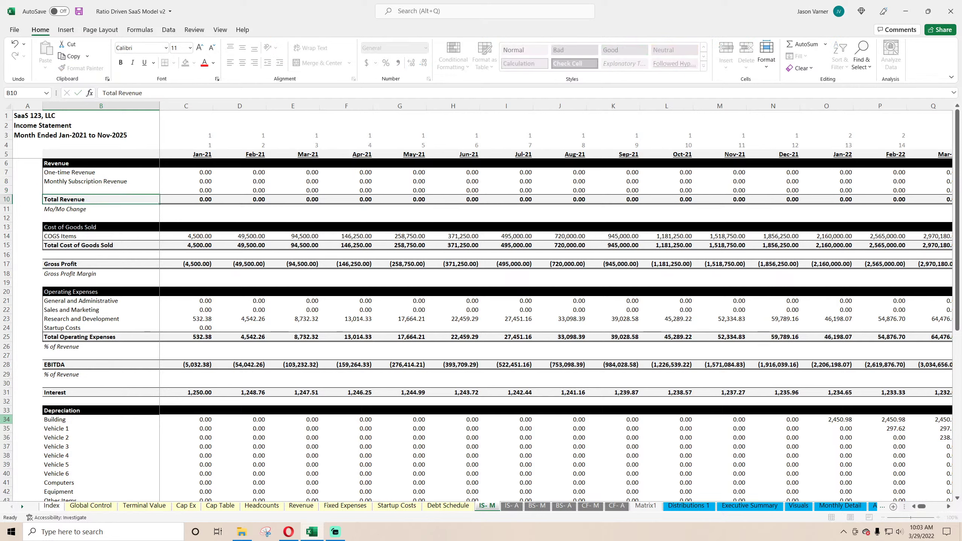
Link the Jan-21 One-time Revenue cell to the January consolidated MRR on the Monthly Detail sheet
key("Right")
key("Up")
key("Up")
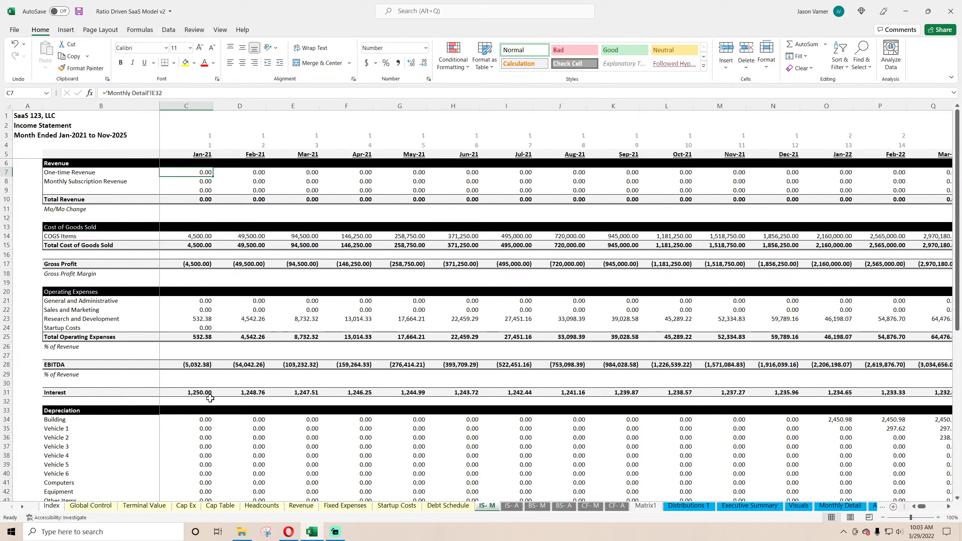
type("=")
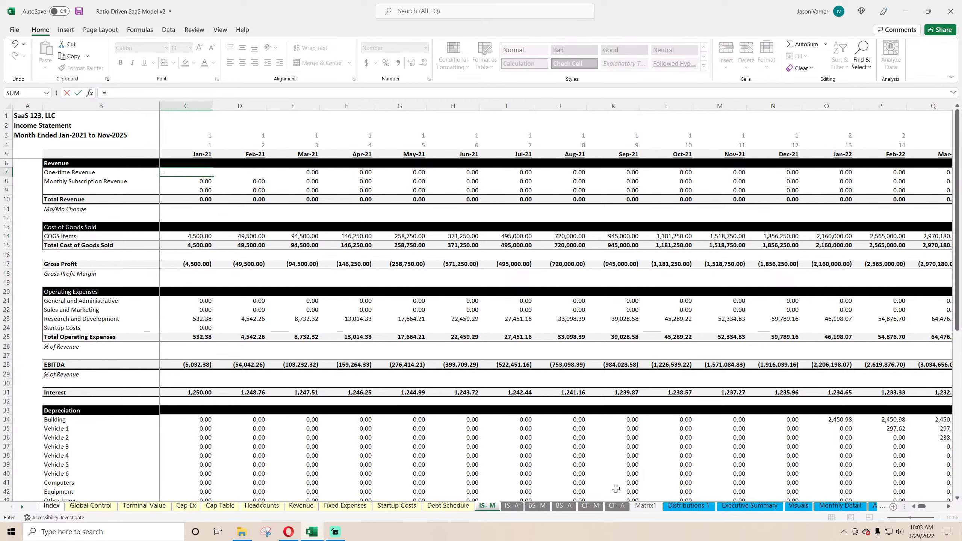
left_click(826, 514)
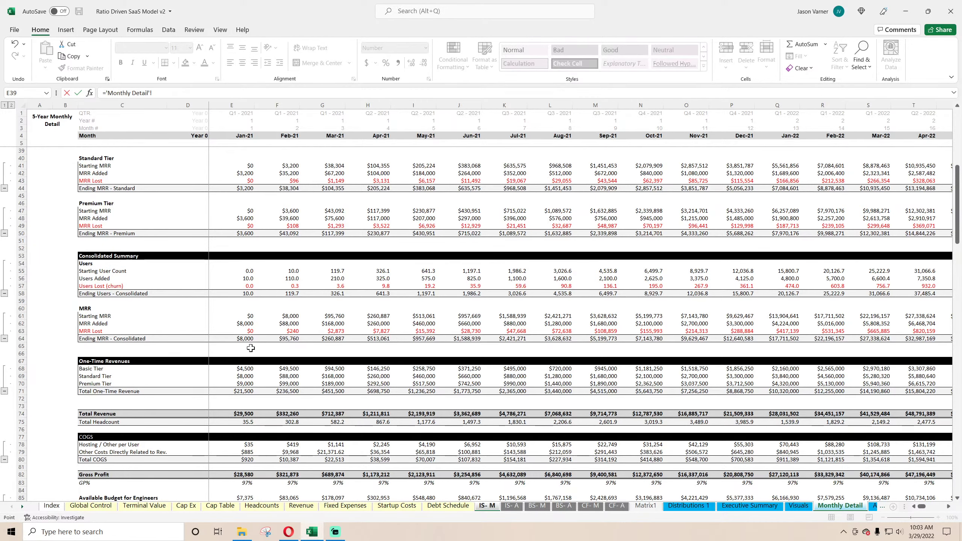
key("Return")
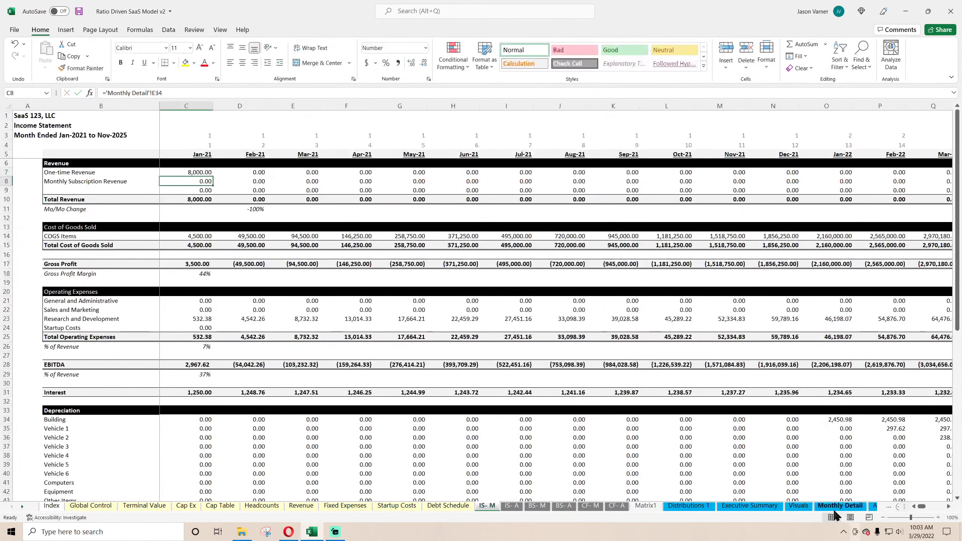
On the Monthly Detail sheet, inspect the Jan-21 formulas for consolidated Ending MRR and MRR Added and the tier cells they reference
key("ctrl+bracketleft")
left_click(246, 338)
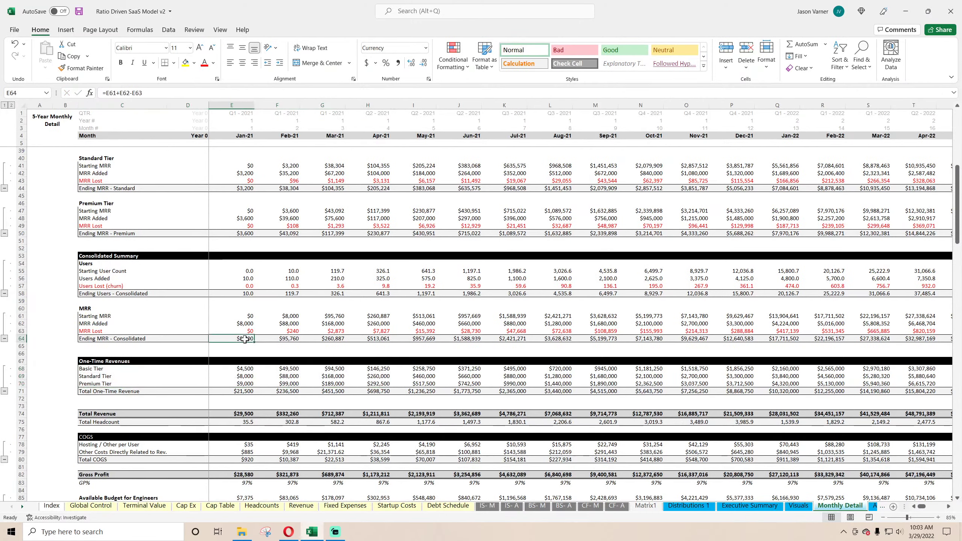
double_click(245, 339)
key("Return")
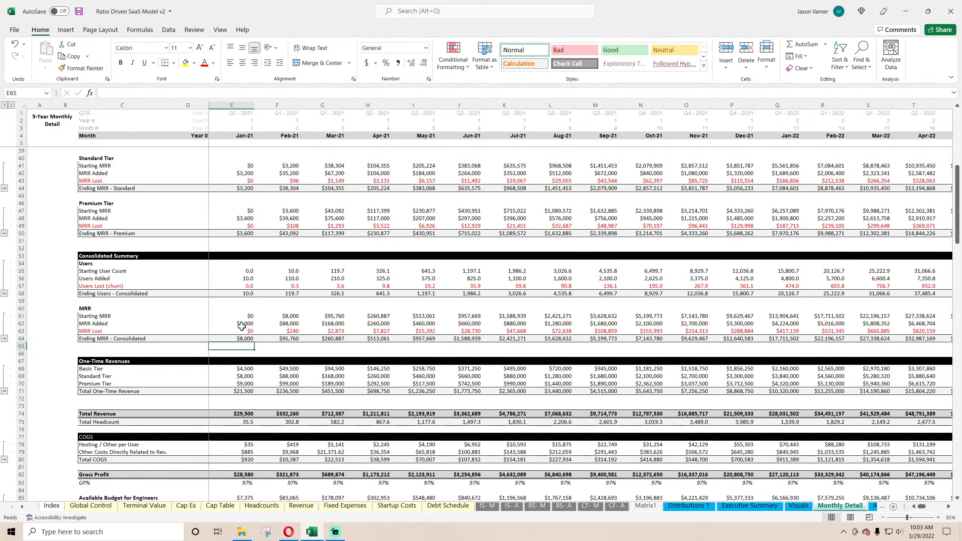
left_click(241, 325)
double_click(241, 324)
scroll(257, 281, "up", 4)
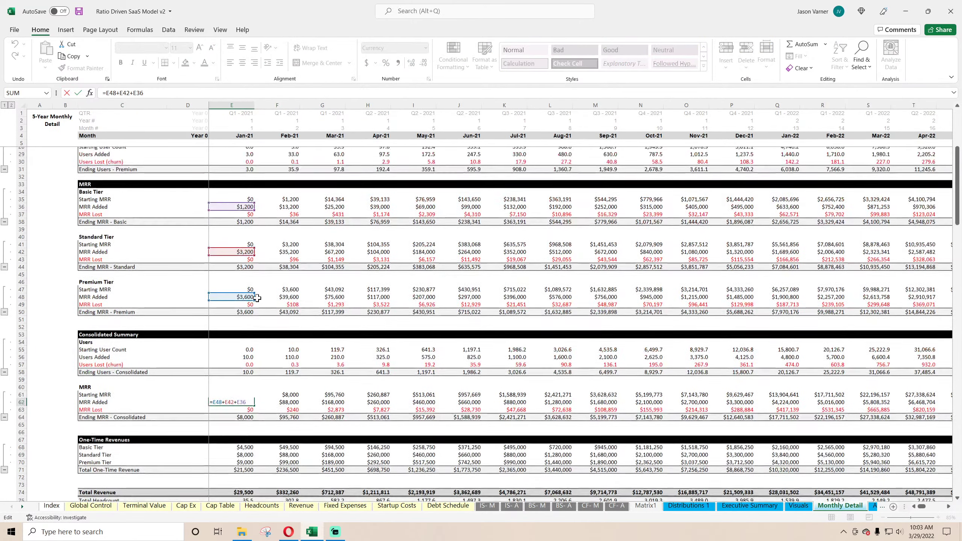
key("Return")
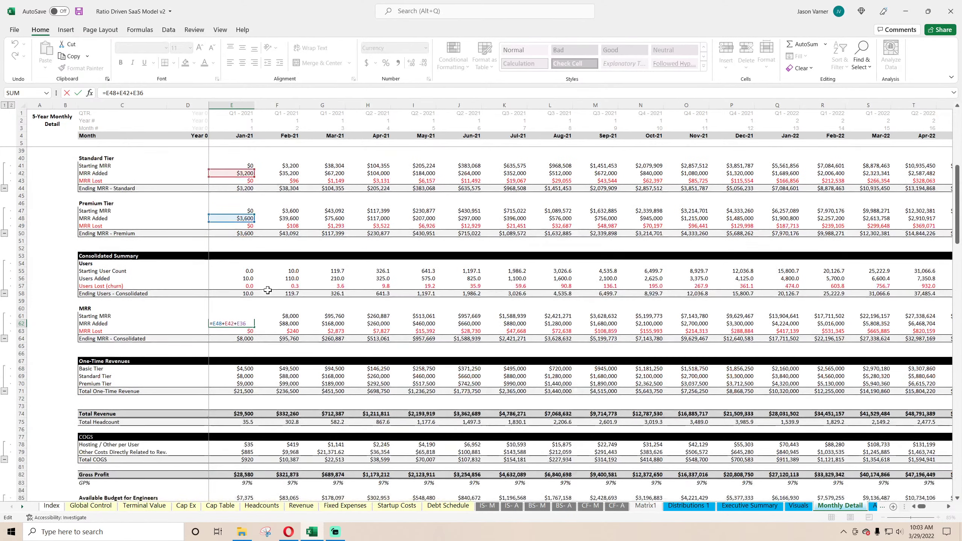
Trace the Feb-21 consolidated Starting MRR formula to its tiers and check the Premium Tier's February and March MRR formulas
double_click(290, 316)
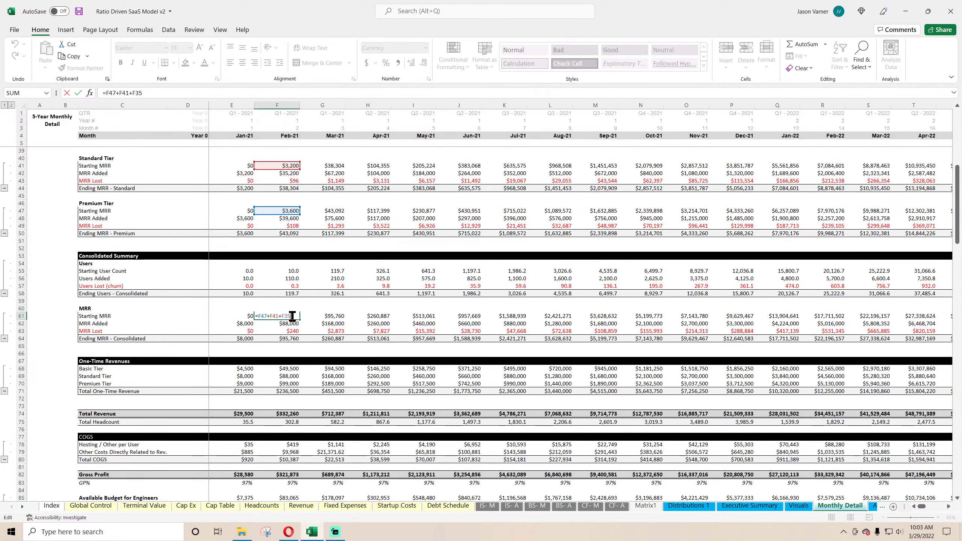
scroll(362, 332, "up", 4)
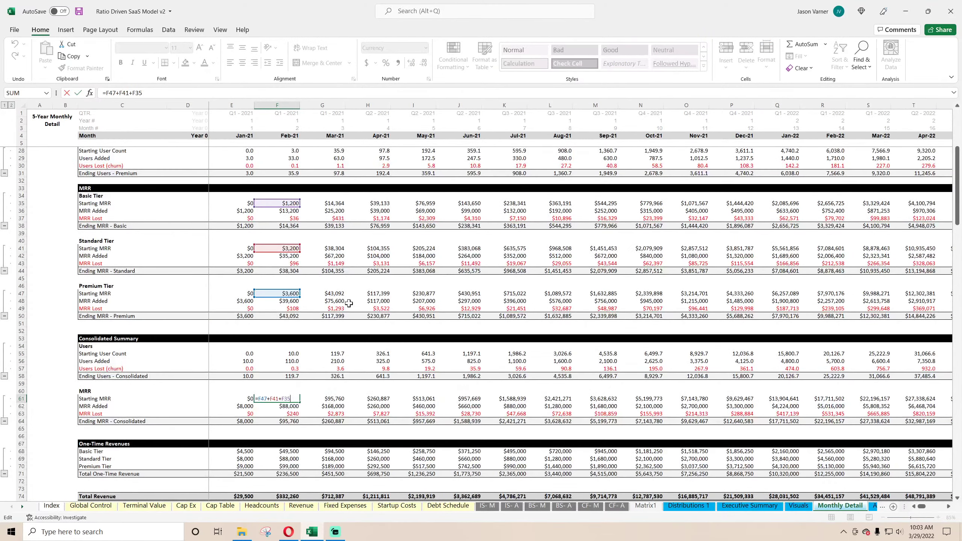
key("Escape")
left_click(290, 293)
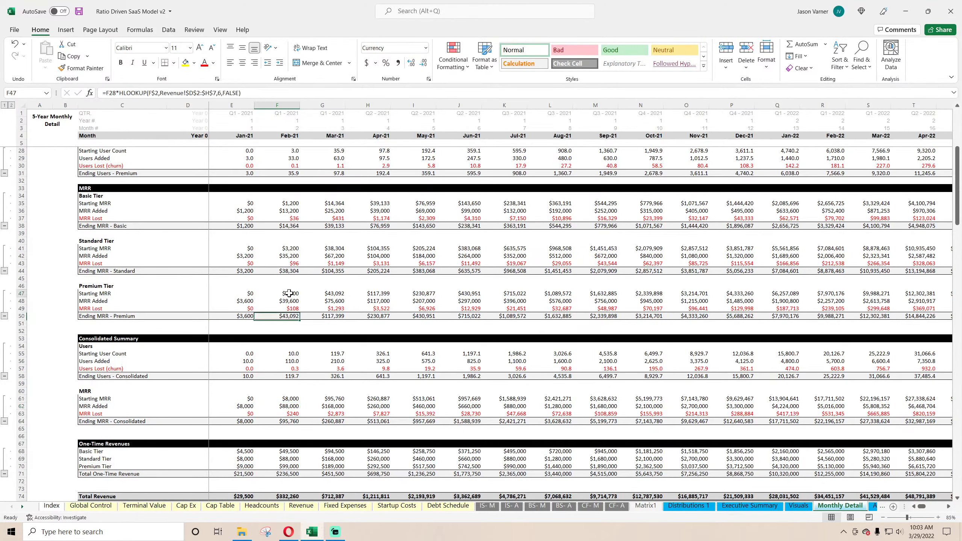
double_click(327, 292)
left_click(331, 299)
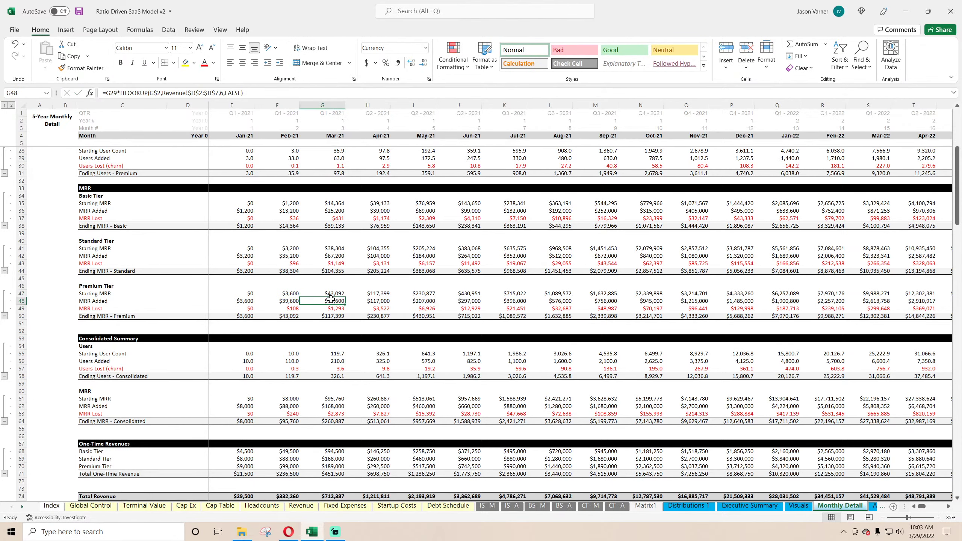
double_click(330, 299)
left_click(331, 308)
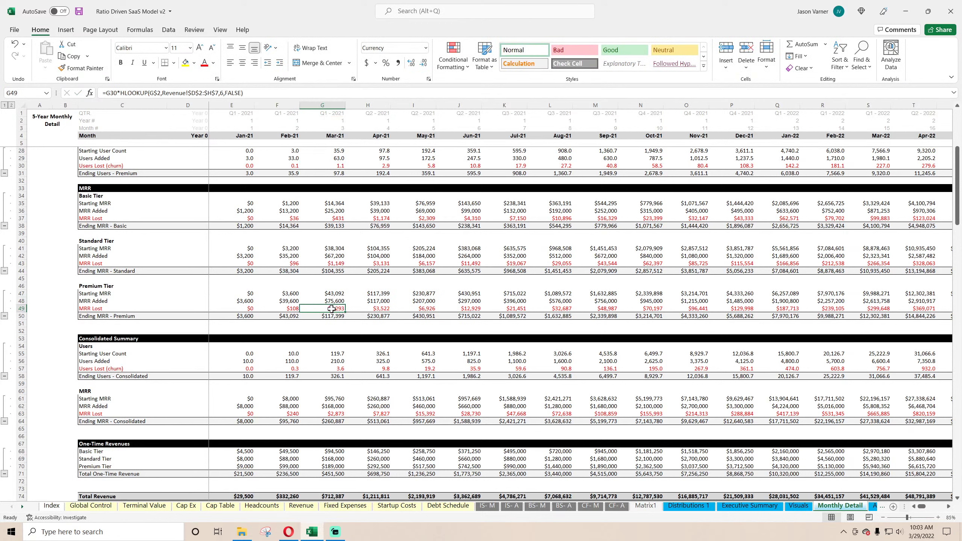
Check the Mar-21 consolidated Starting User Count formula and compare the Standard Tier's Feb-21 Ending MRR with its Mar-21 Starting MRR
left_click(340, 353)
double_click(337, 353)
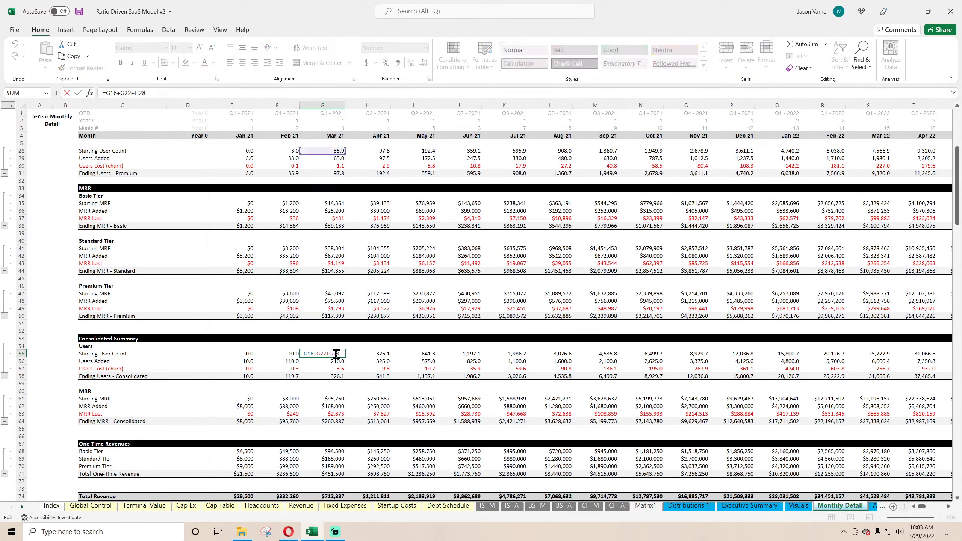
key("Return")
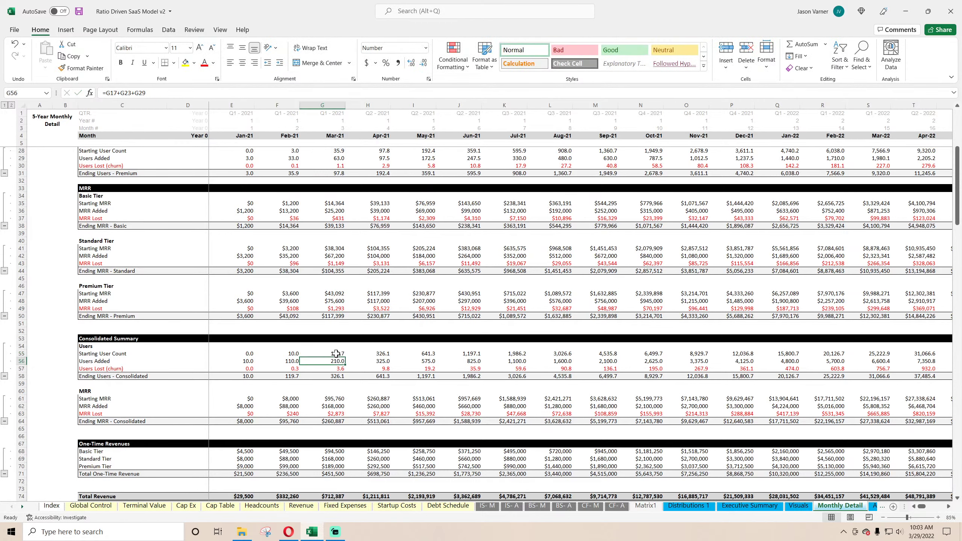
left_click(333, 249)
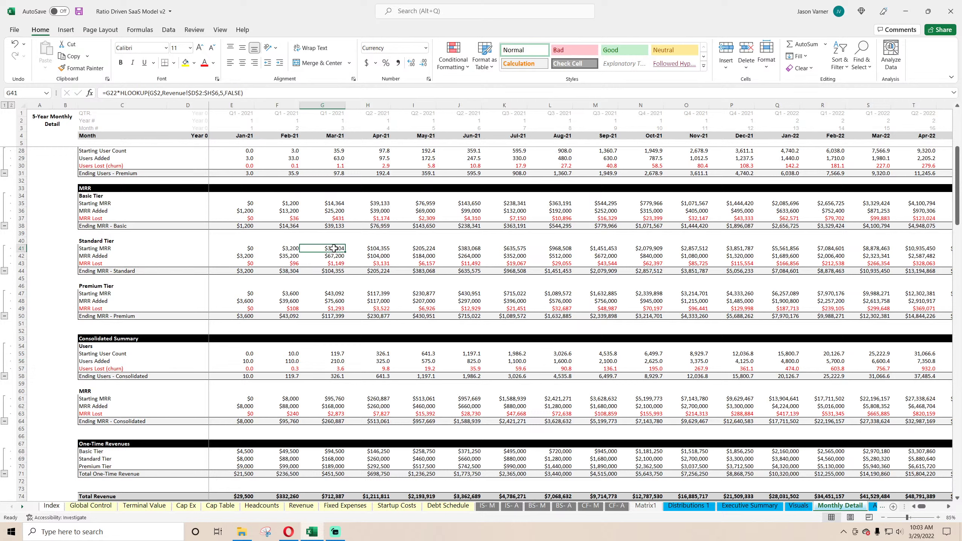
left_click(288, 271)
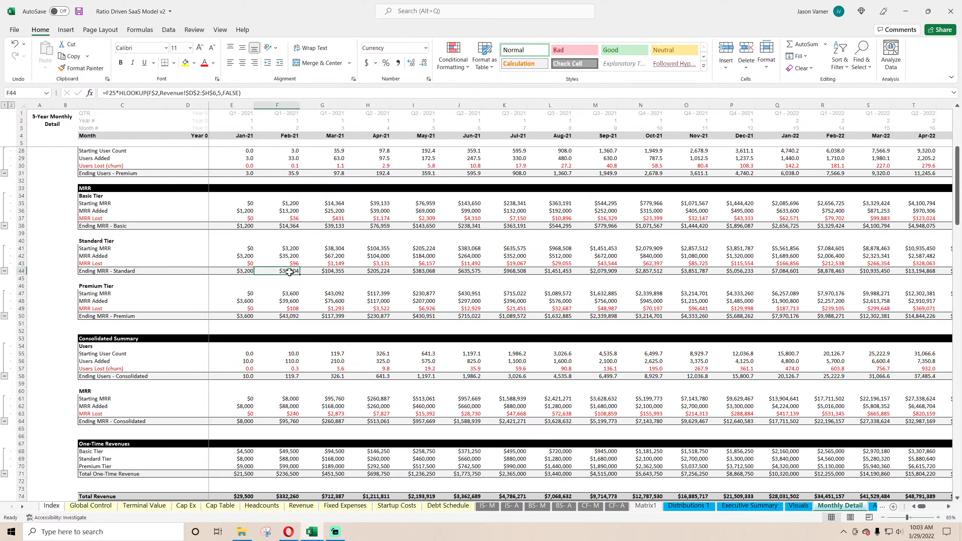
left_click(333, 249)
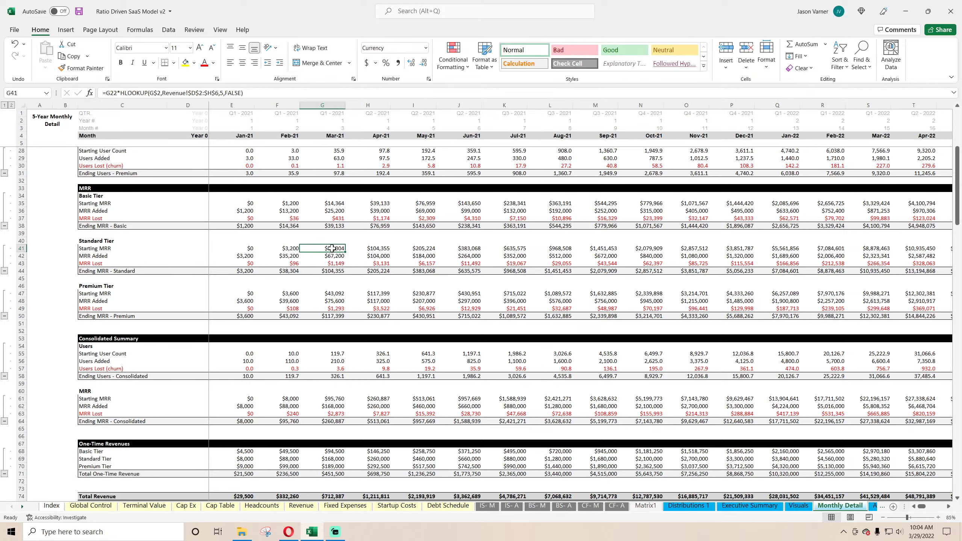
Pass through the Global Control and Terminal Value sheets and examine the Basic Tier's FY 1 and FY 2 monthly revenue per deal on the Revenue sheet
left_click(102, 508)
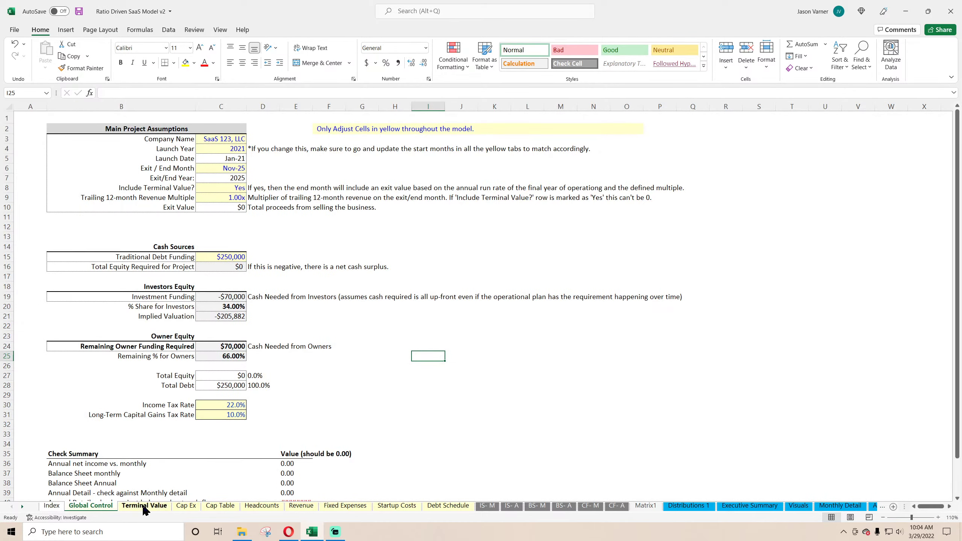
left_click(145, 506)
left_click(301, 506)
left_click(224, 156)
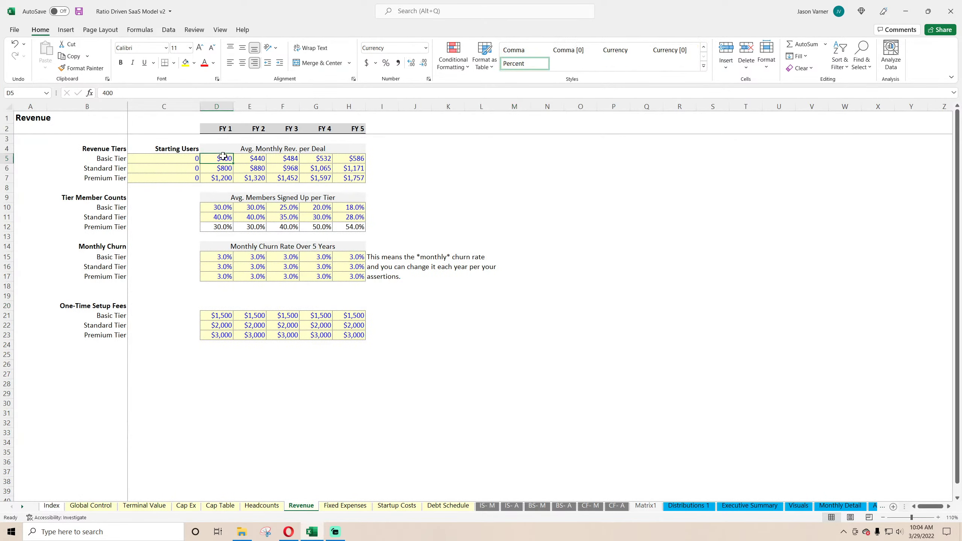
left_click(253, 159)
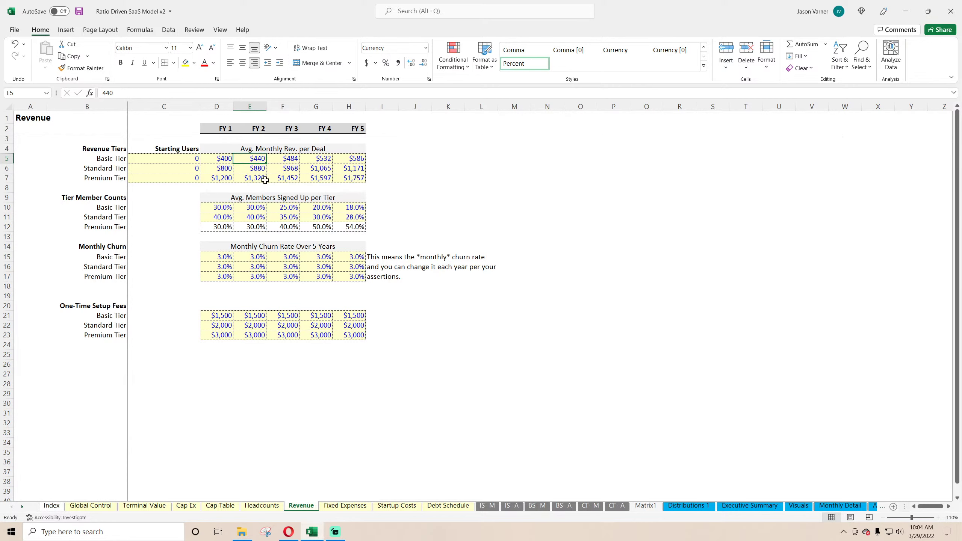
On the Monthly Detail sheet, compare the Standard Tier's Dec-21 Ending MRR with its Jan-22 Starting MRR and trace the latter's HLOOKUP formula
left_click(838, 506)
left_click(285, 271)
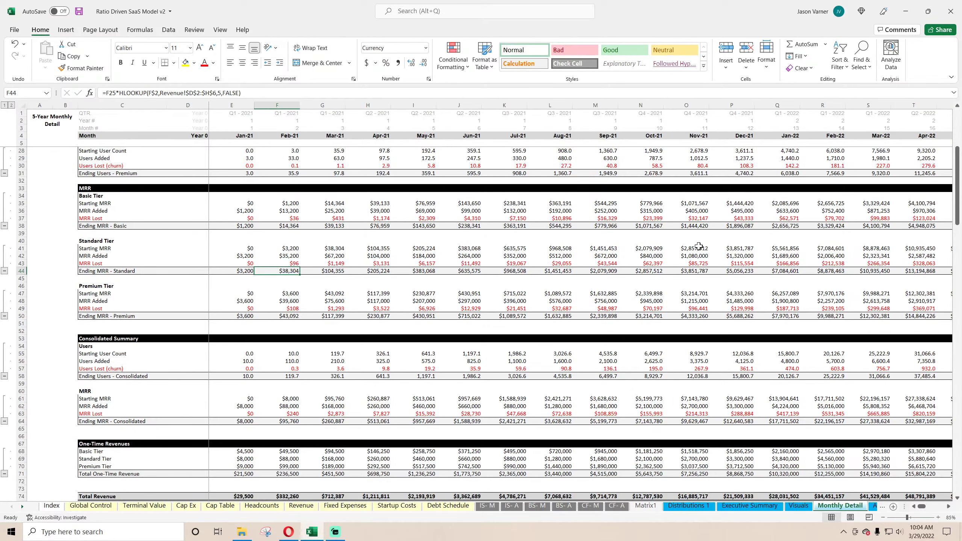
left_click(792, 251)
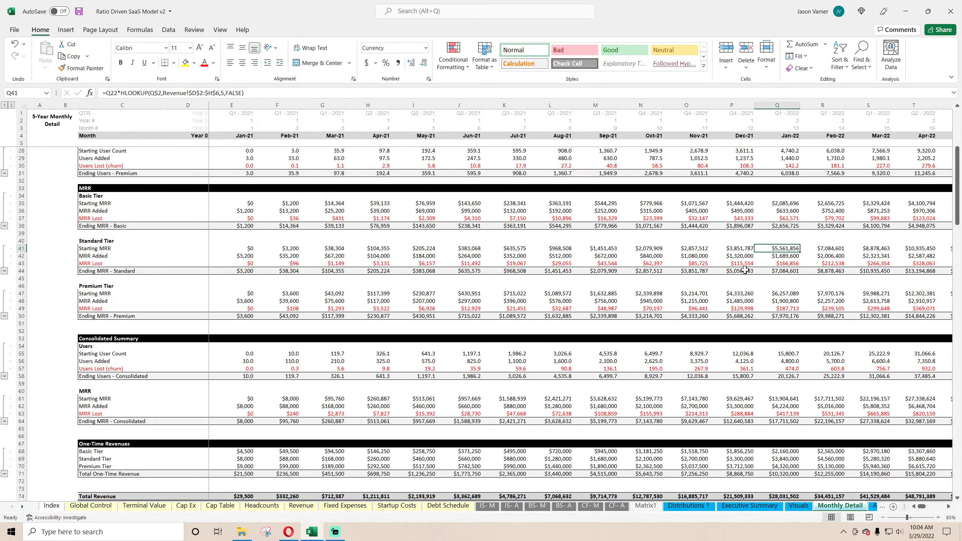
left_click(742, 272)
left_click(787, 249)
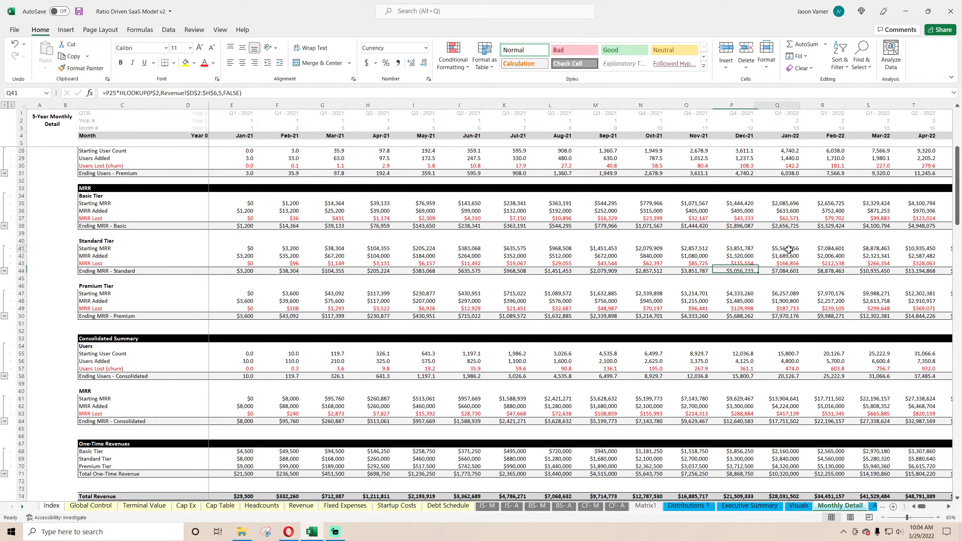
double_click(788, 248)
scroll(799, 190, "up", 3)
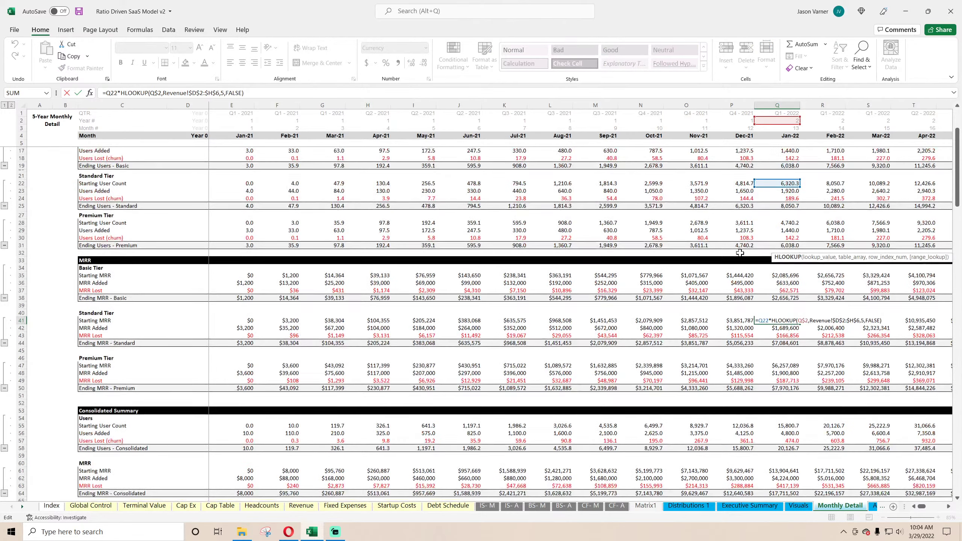
key("Return")
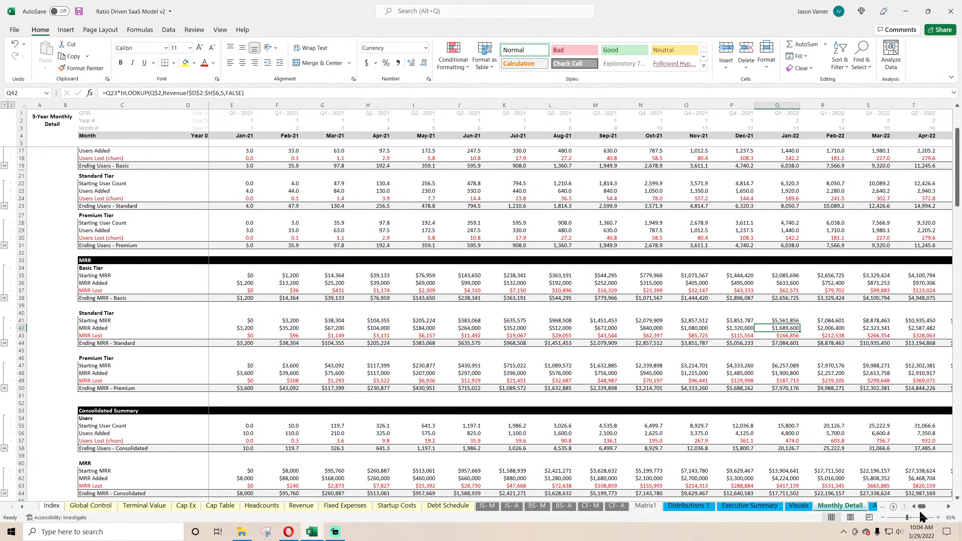
On the IS- M sheet, fill the Jan-21 One-time Revenue formula across to May-21
left_click_drag(923, 509, 923, 509)
scroll(476, 359, "up", 4)
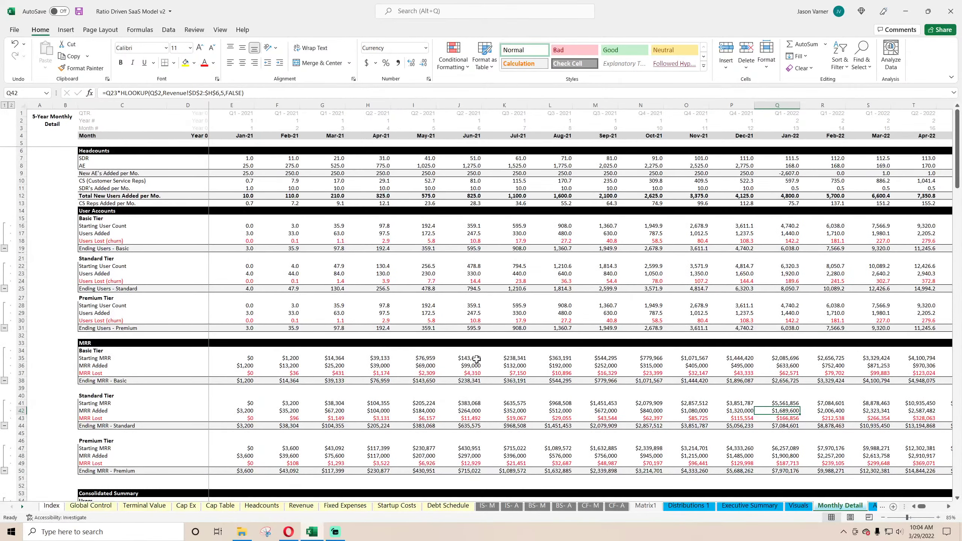
left_click(489, 507)
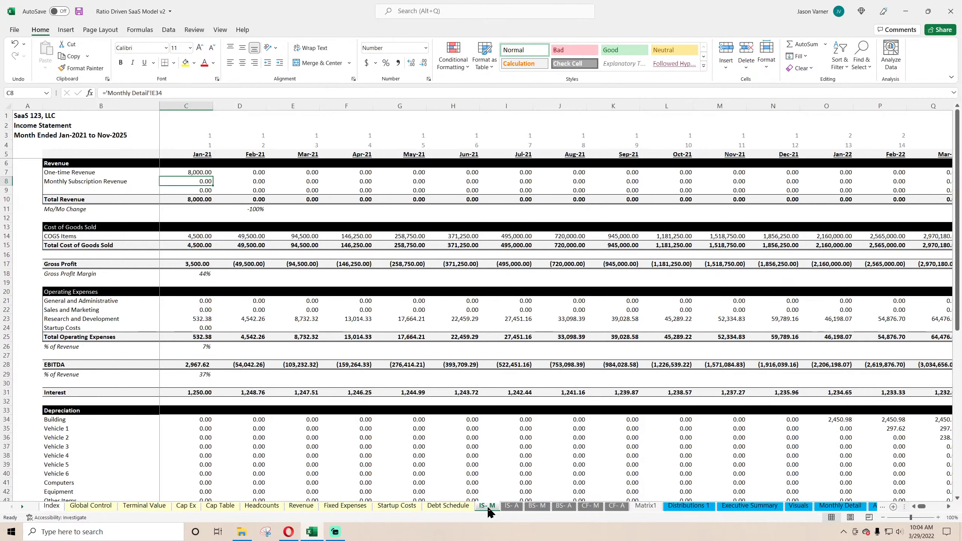
left_click(214, 174)
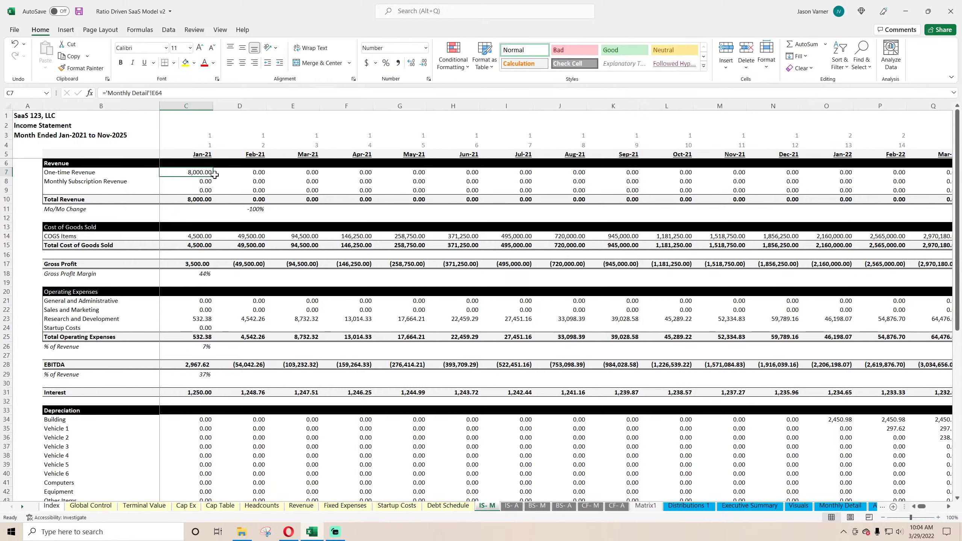
left_click_drag(212, 175, 420, 175)
Link the Jan-21 One-time Revenue cell to Total One-Time Revenue on Monthly Detail, cell E71
left_click(197, 173)
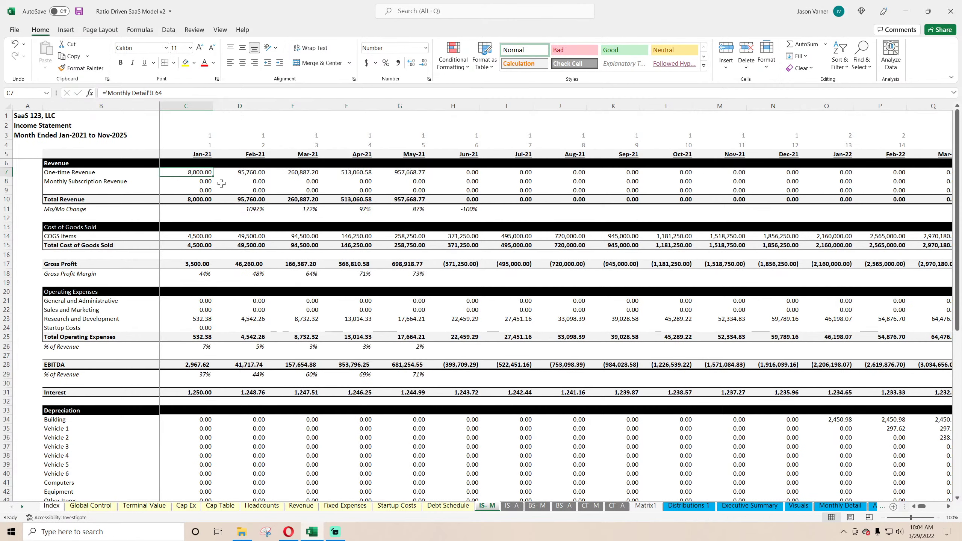
type("=")
left_click(840, 505)
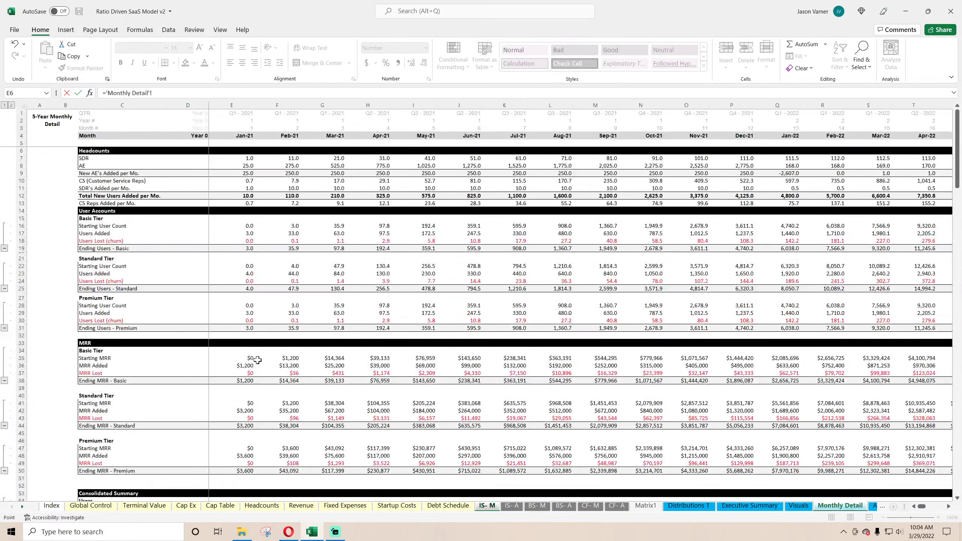
scroll(246, 357, "down", 7)
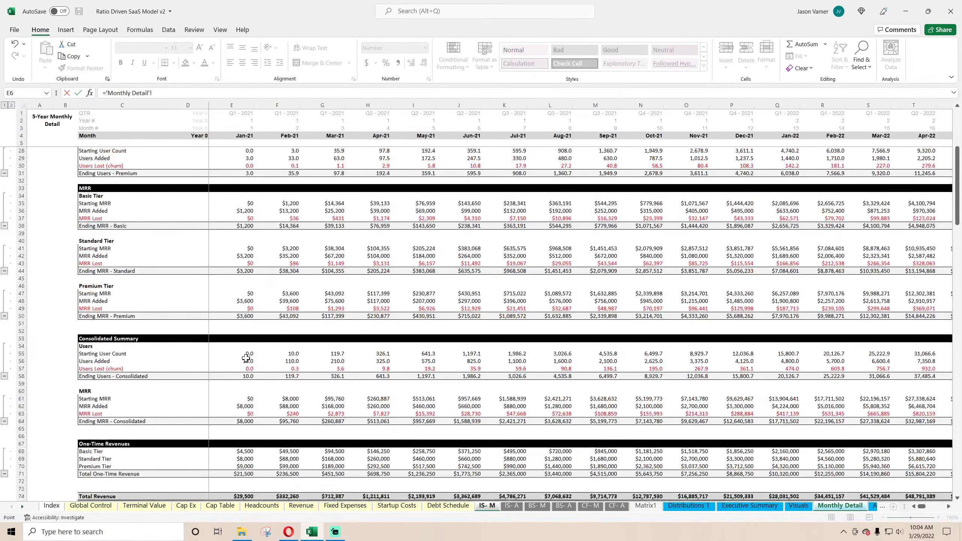
key("Return")
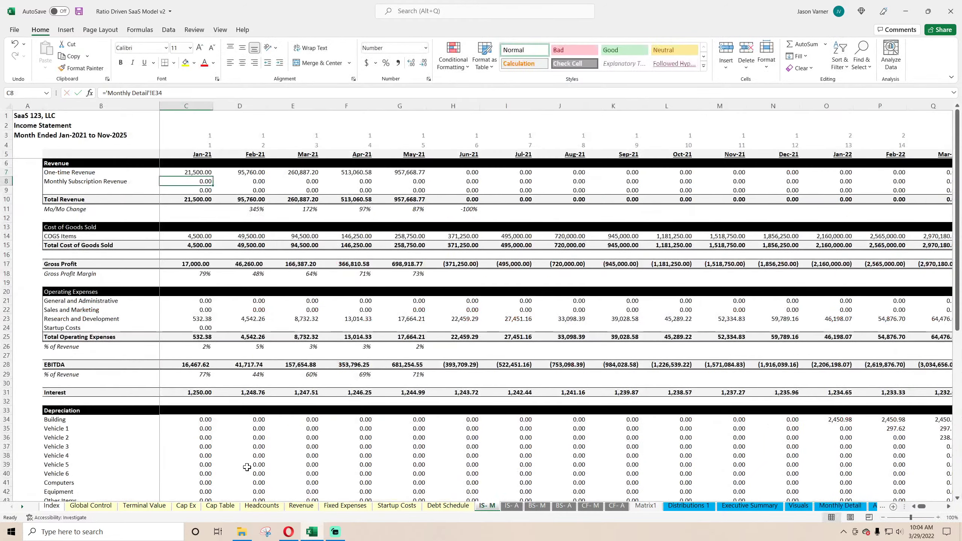
Link Jan-21 Monthly Subscription Revenue to Monthly Detail's Ending MRR - Consolidated in E64, and clear the unlabelled revenue cell C9
type("=")
left_click(839, 506)
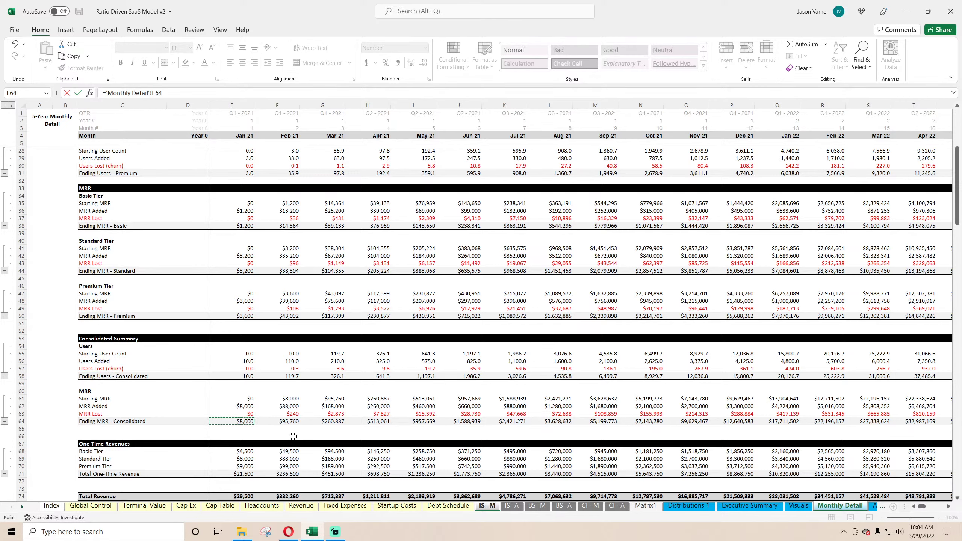
key("Return")
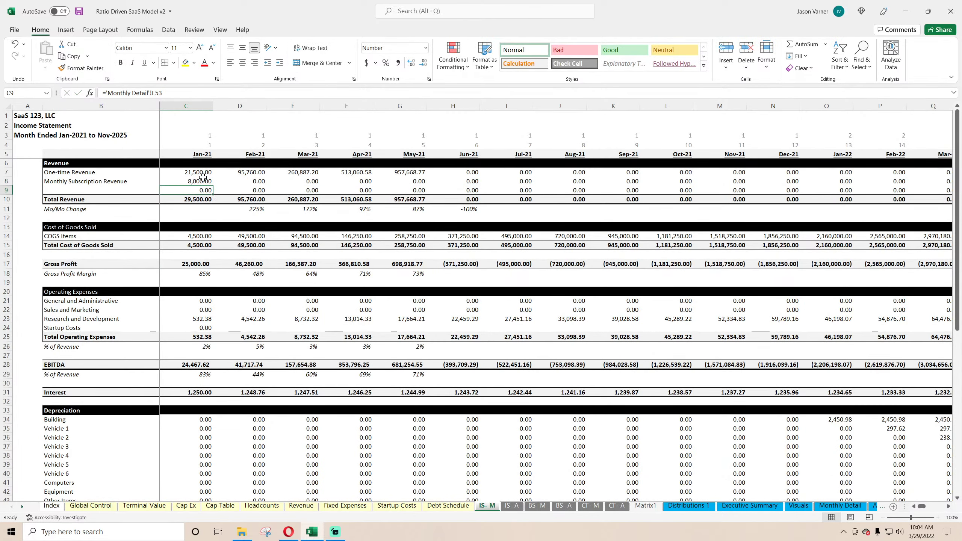
key("Delete")
left_click(187, 196)
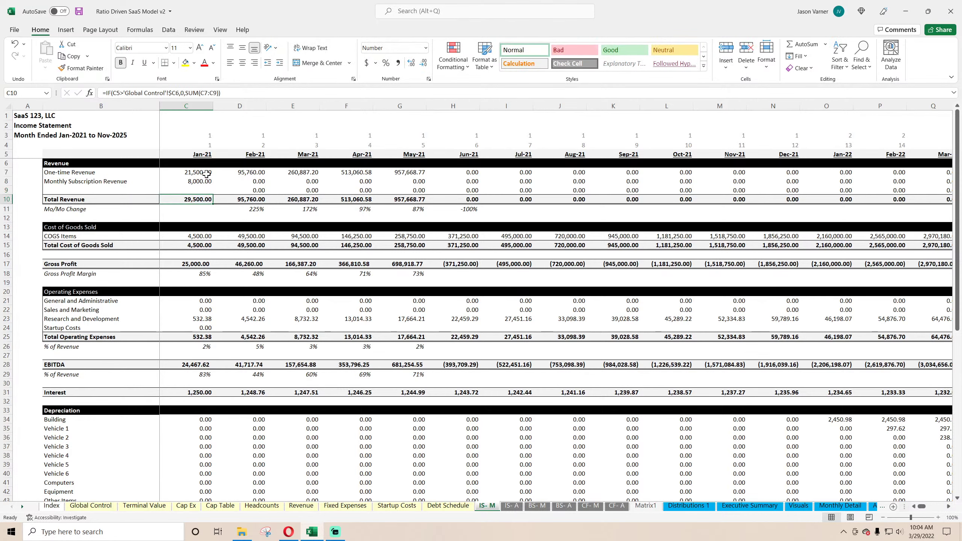
Fill the Jan-21 revenue block formulas across to Dec-25 and check the Nov-25 Monthly Subscription Revenue reference
left_click(203, 170)
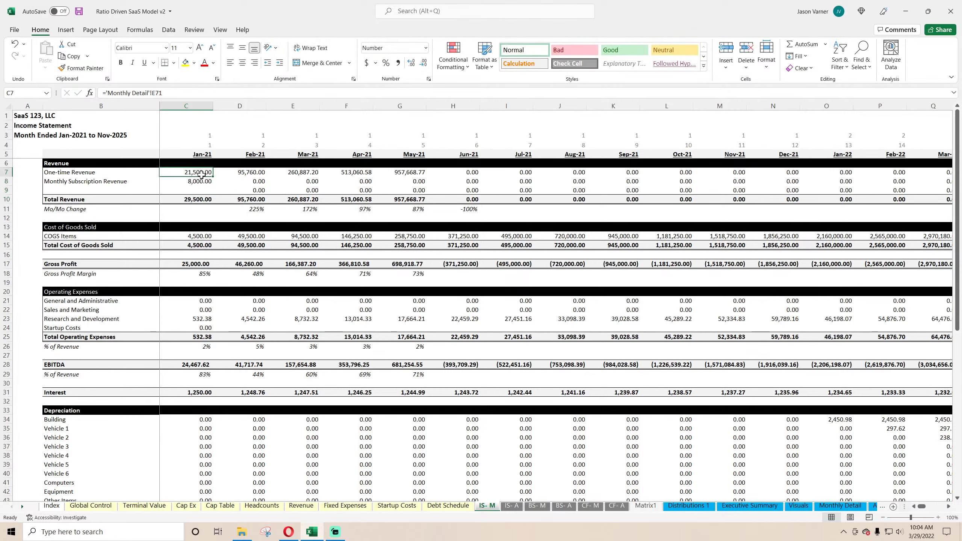
key("Down")
left_click_drag(201, 171, 905, 196)
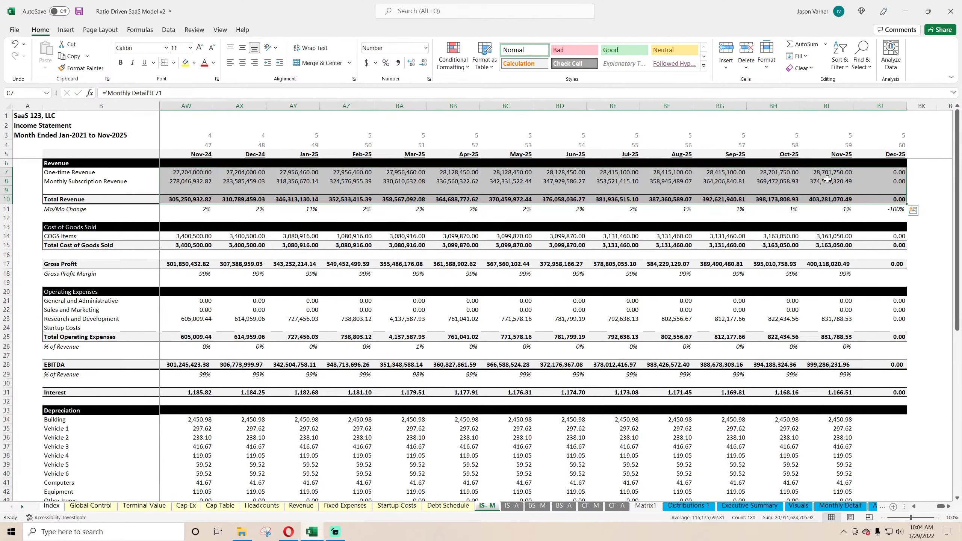
left_click(828, 181)
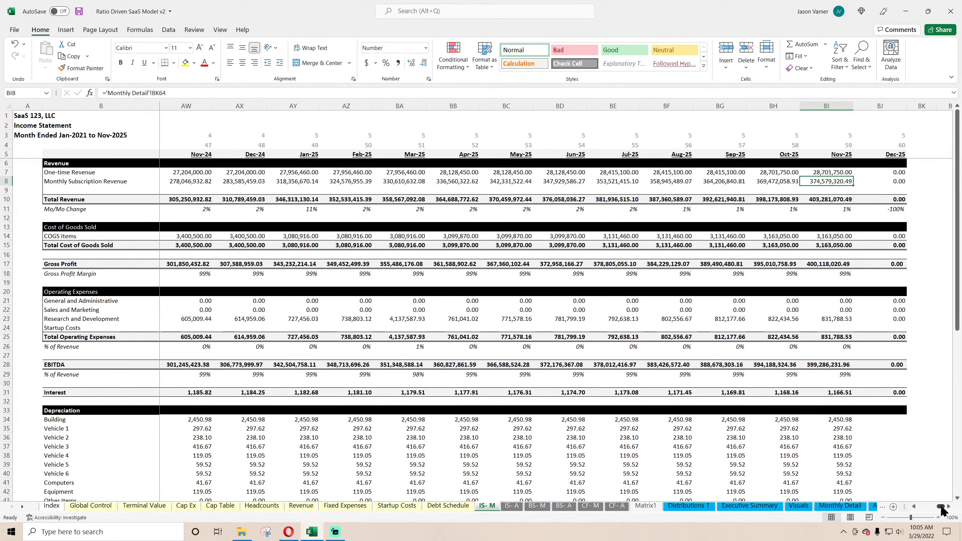
left_click_drag(942, 511, 923, 507)
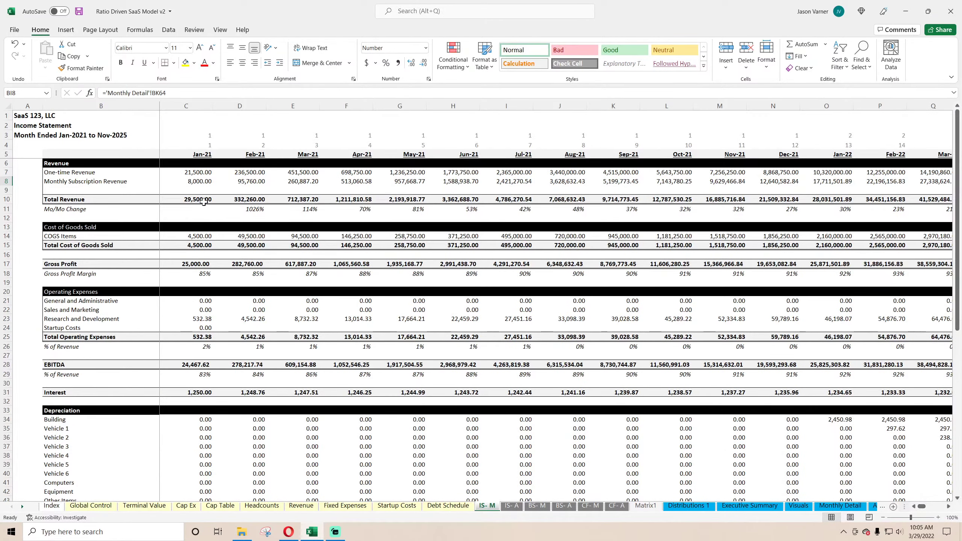
Link the Jan-21 COGS Items cell to Total COGS on Monthly Detail, cell E80
left_click(189, 236)
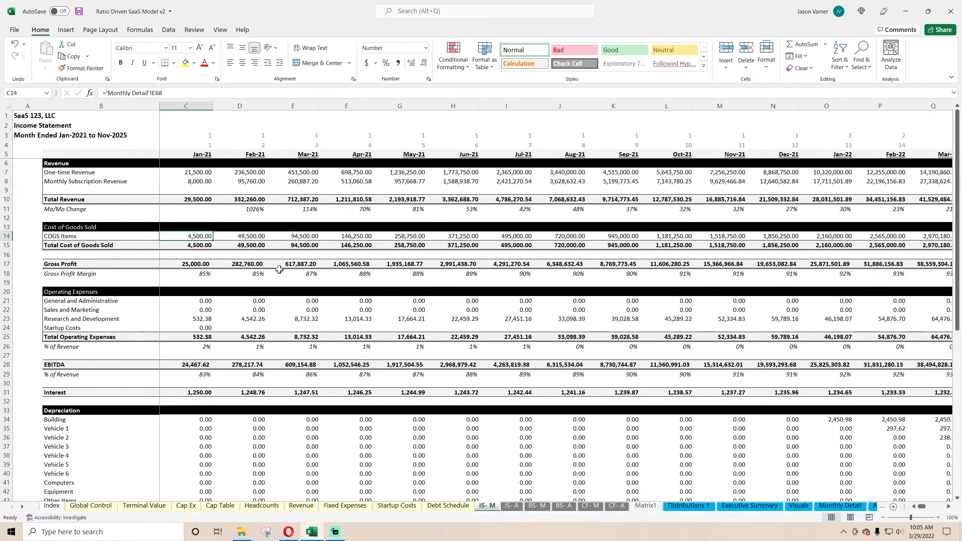
type("=")
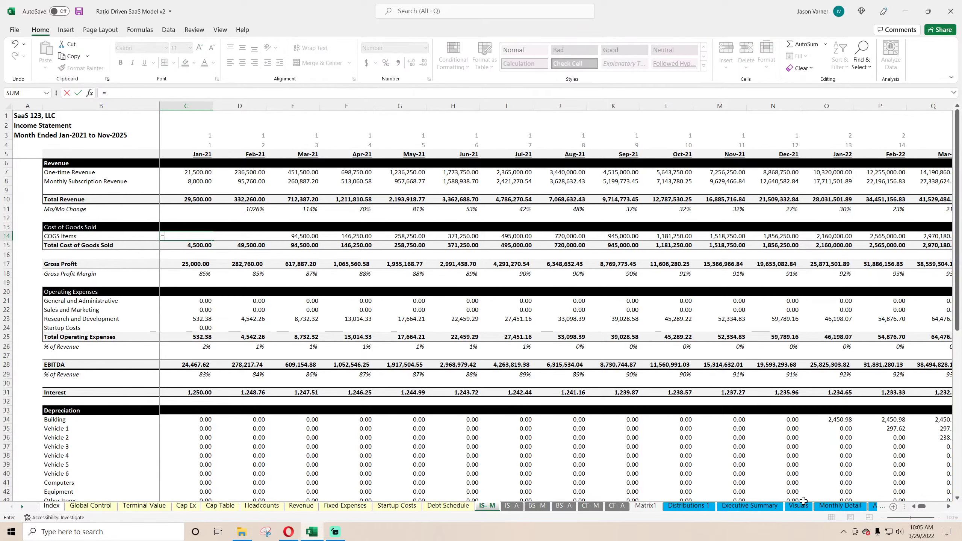
left_click(829, 505)
scroll(207, 325, "down", 11)
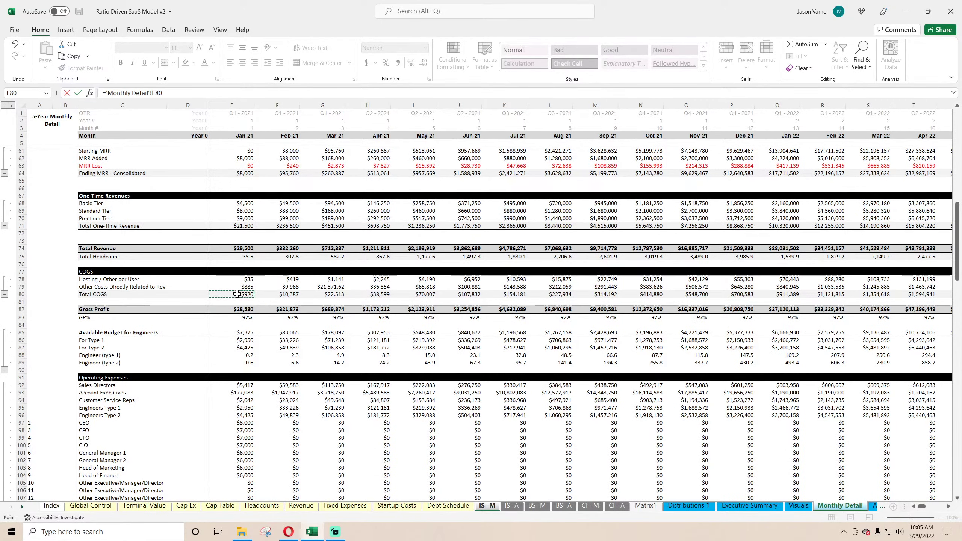
scroll(137, 322, "down", 15)
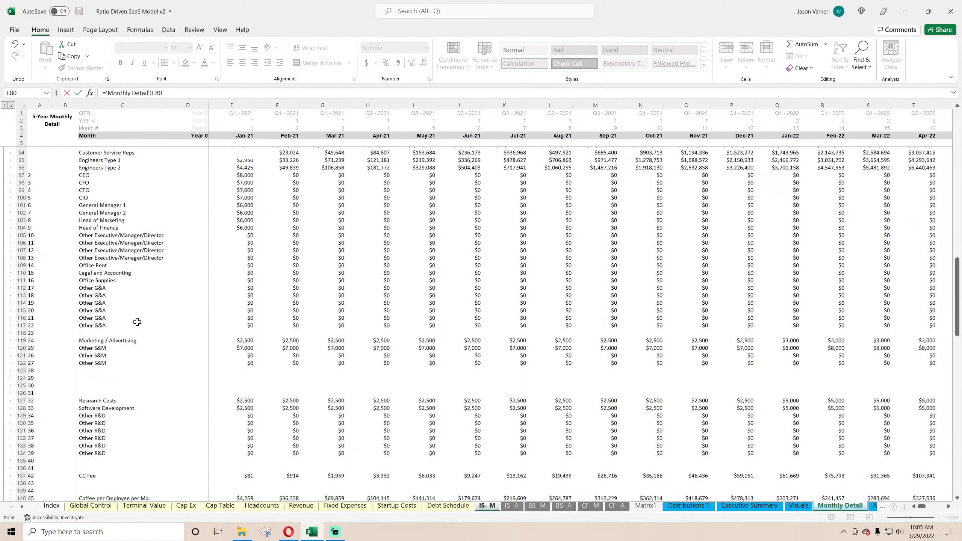
scroll(98, 327, "down", 7)
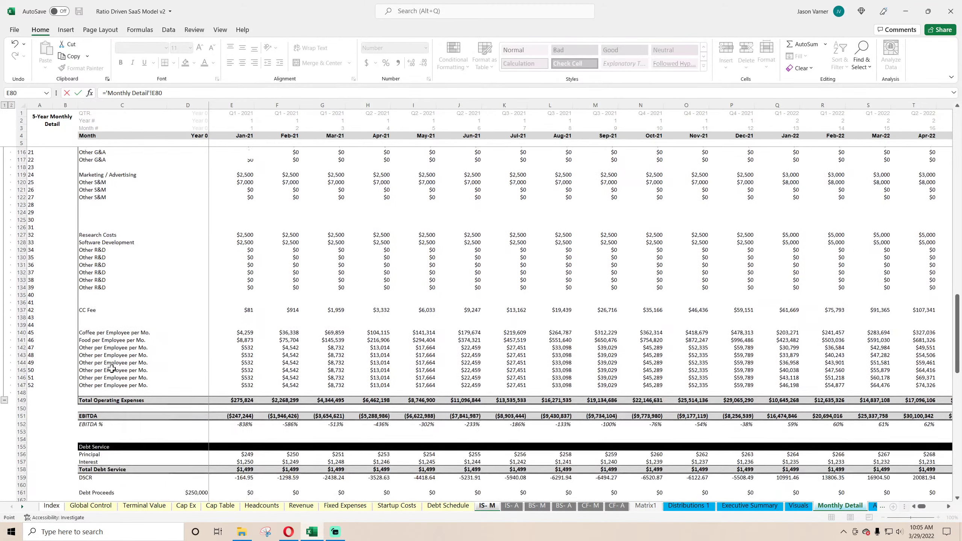
scroll(116, 354, "down", 18)
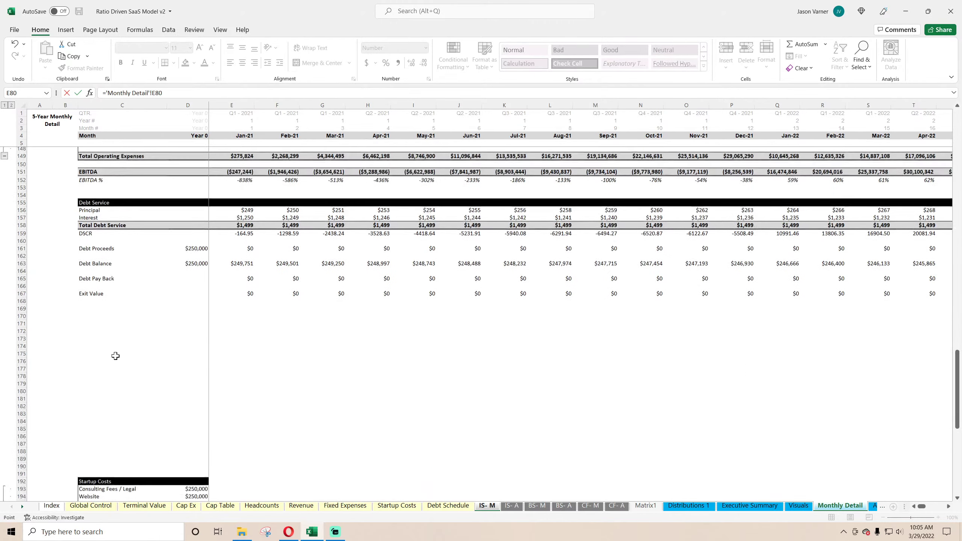
scroll(116, 354, "down", 4)
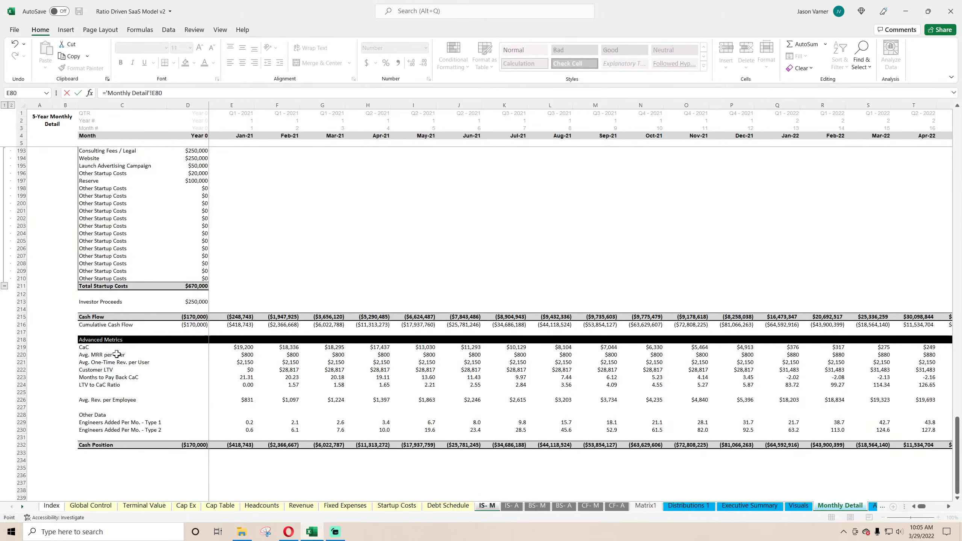
key("Return")
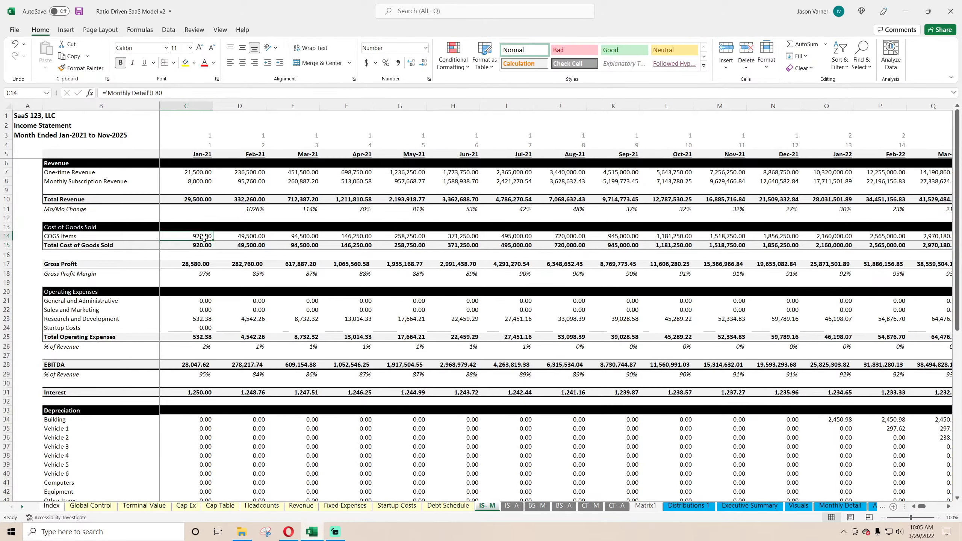
Fill the COGS Items formula across to Dec-25 and check the Jan-21 Gross Profit Margin formula
left_click_drag(214, 241, 893, 241)
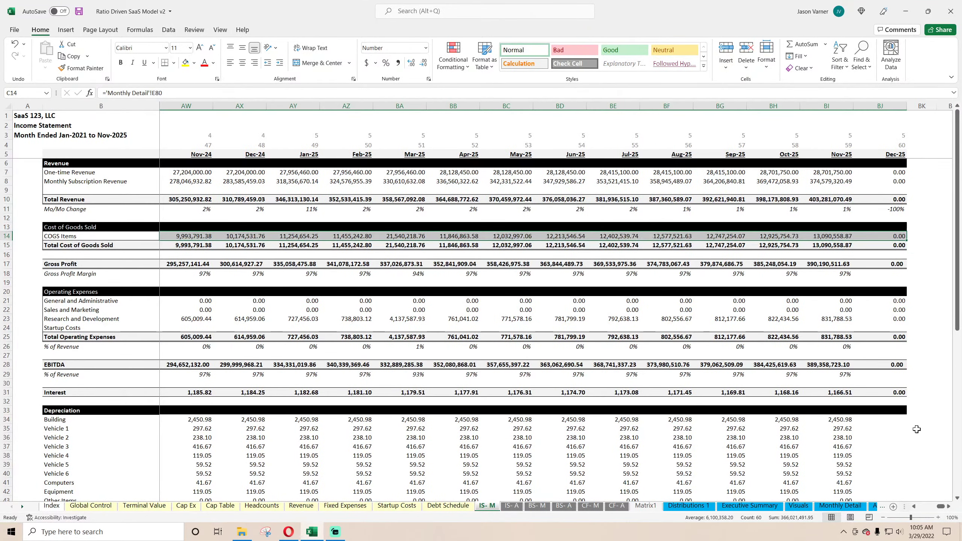
left_click_drag(946, 508, 920, 508)
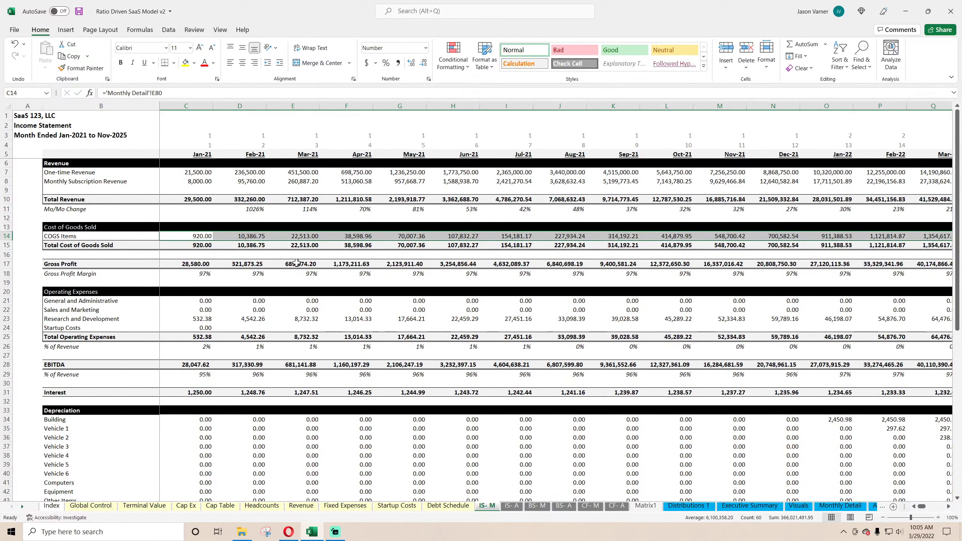
left_click(200, 270)
scroll(201, 270, "down", 4)
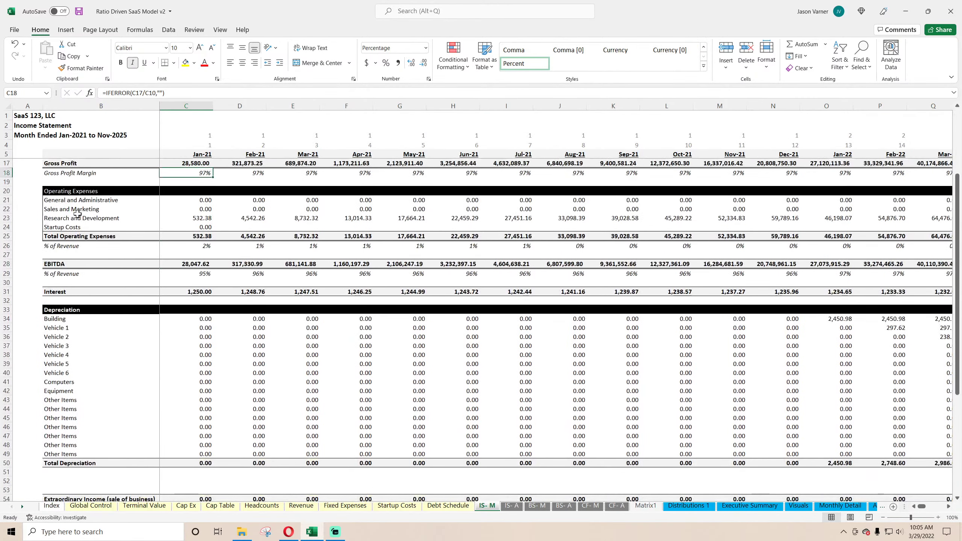
left_click(67, 199)
left_click(193, 200)
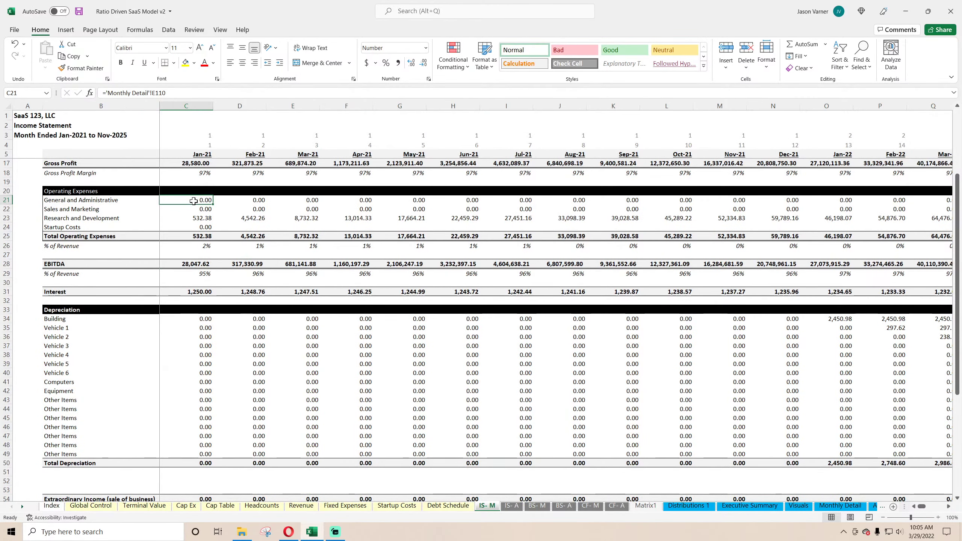
type("=")
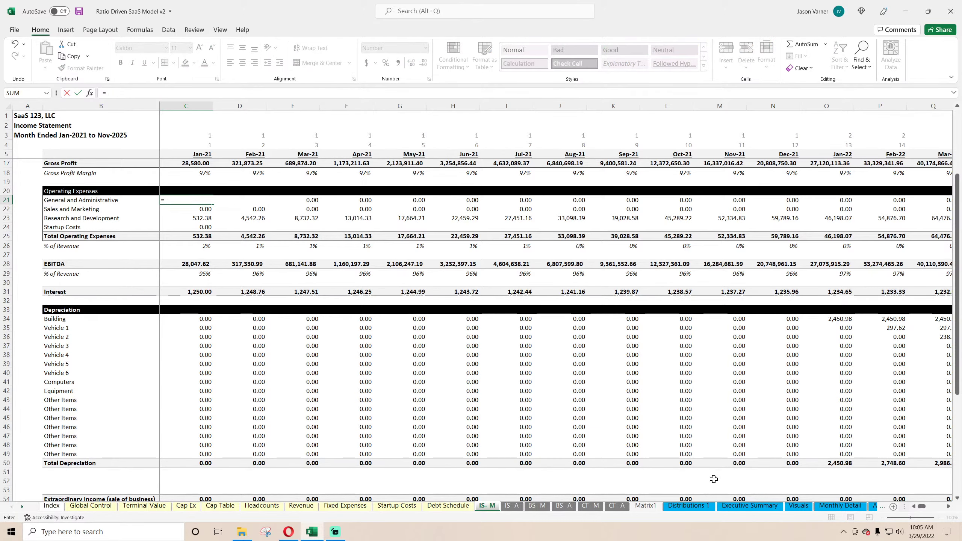
left_click(839, 505)
scroll(332, 378, "up", 20)
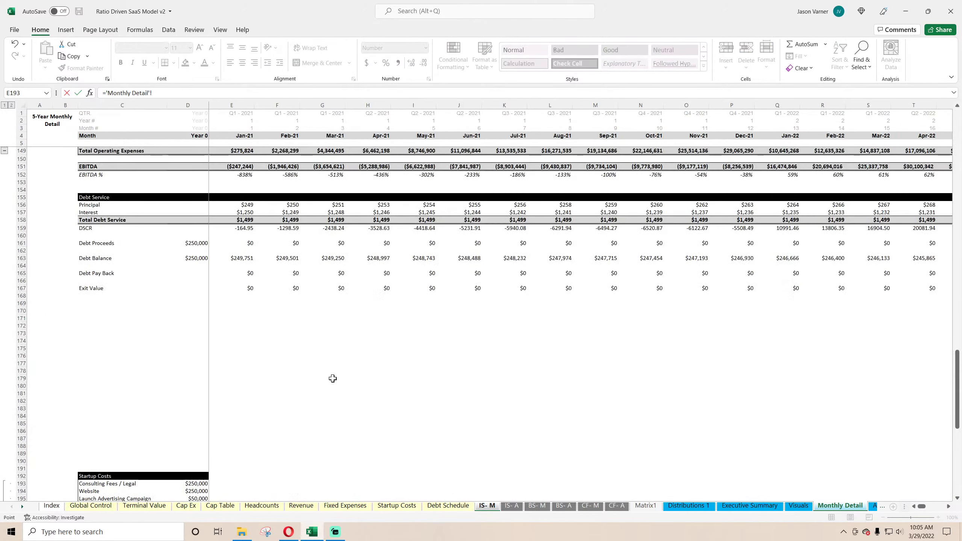
scroll(333, 378, "up", 13)
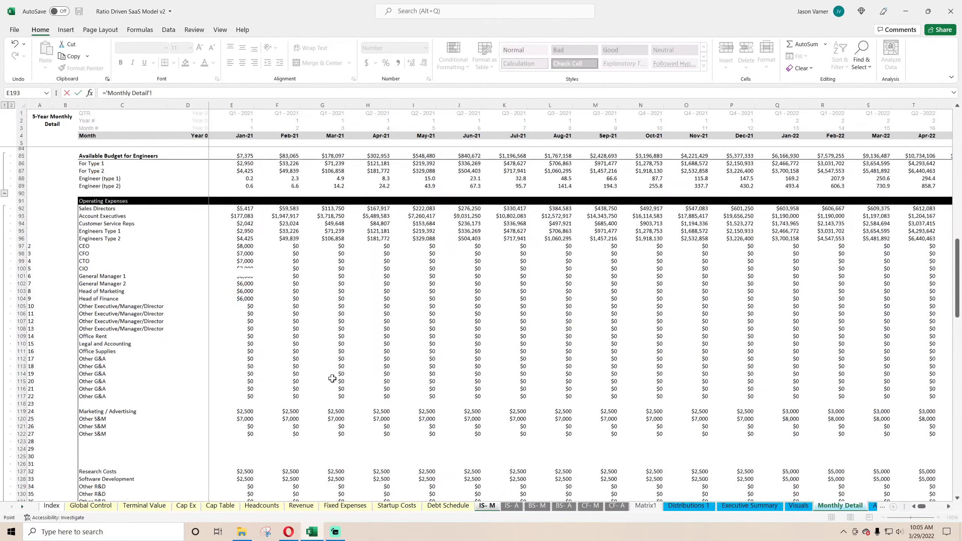
scroll(333, 378, "up", 2)
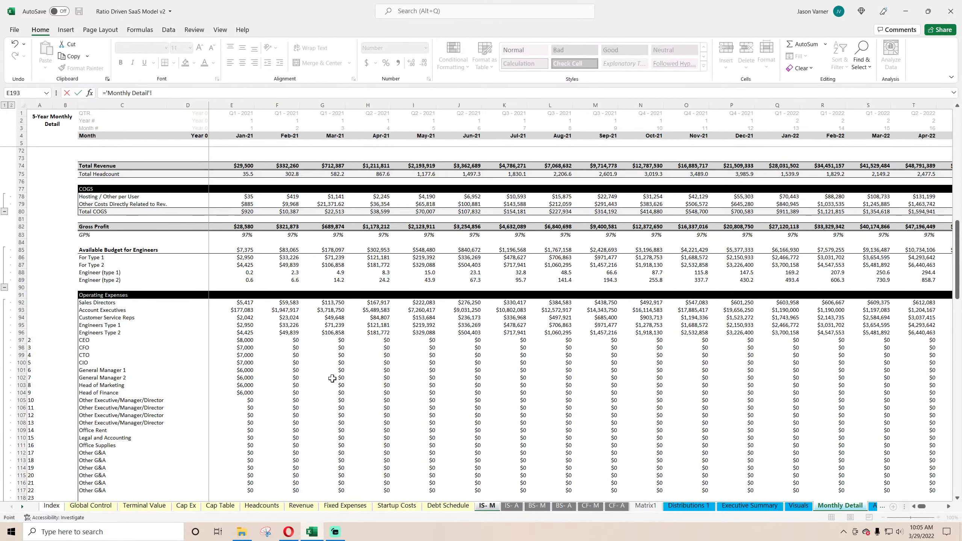
scroll(257, 352, "down", 4)
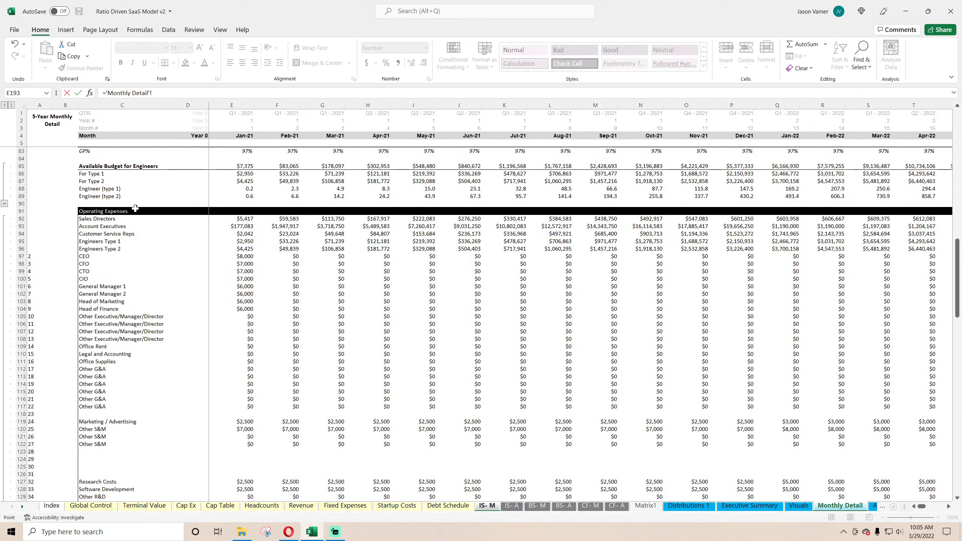
triple_click(170, 93)
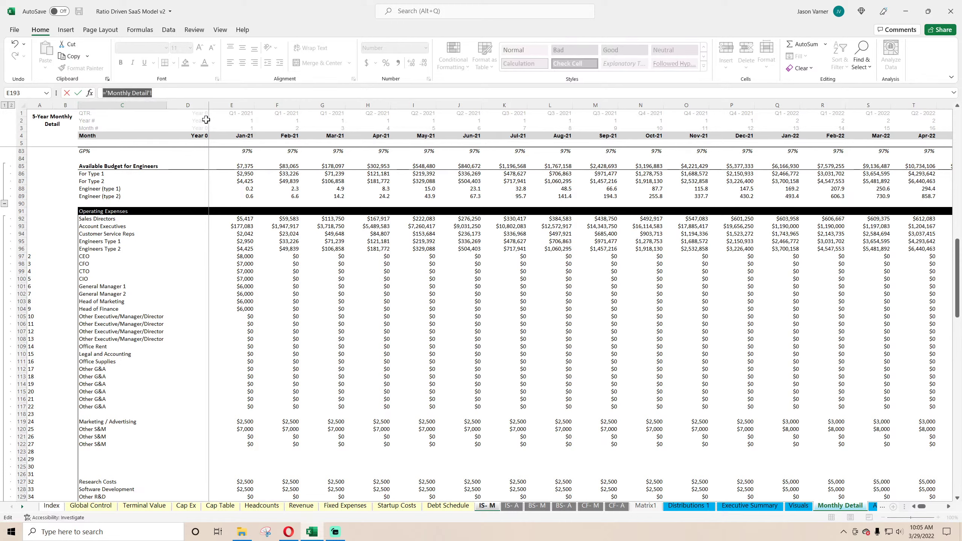
type("=sum(")
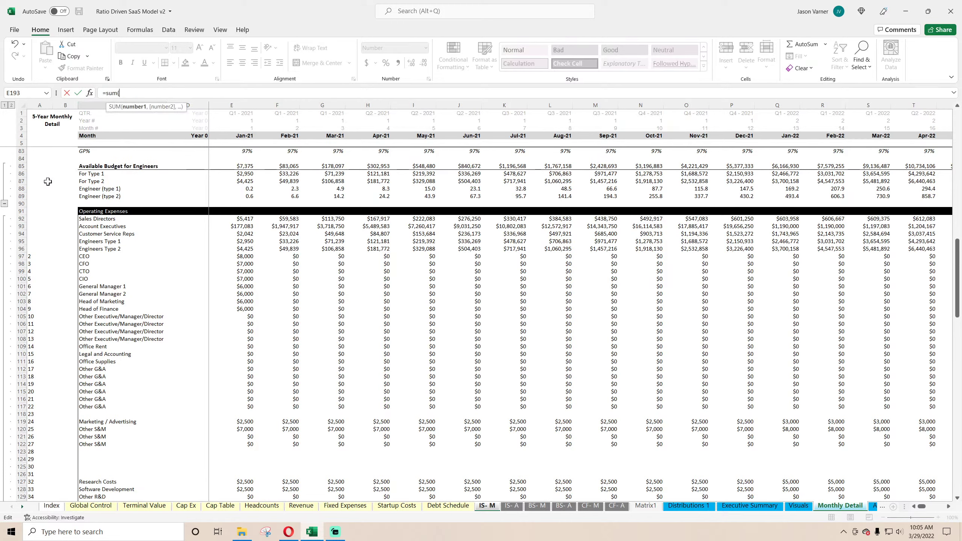
left_click_drag(243, 220, 241, 243)
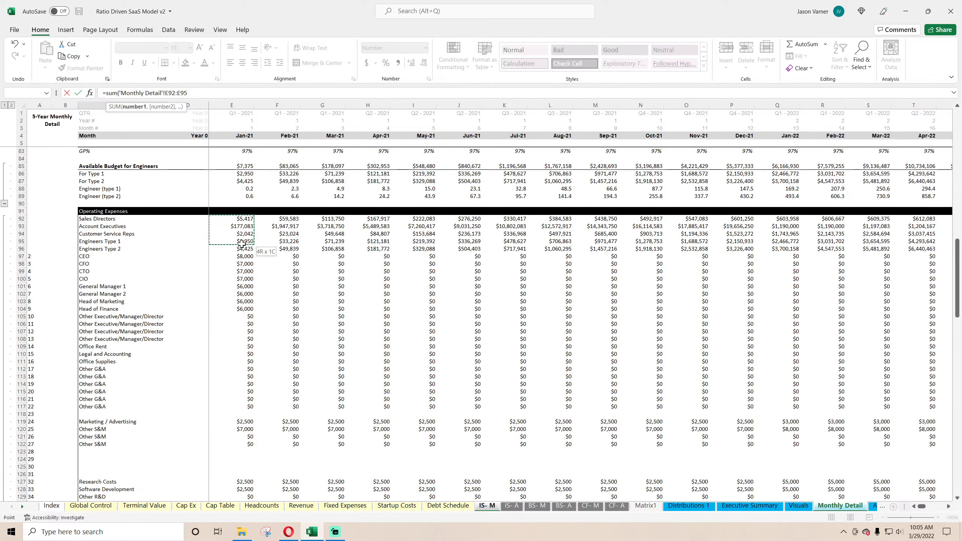
left_click_drag(242, 245, 242, 247)
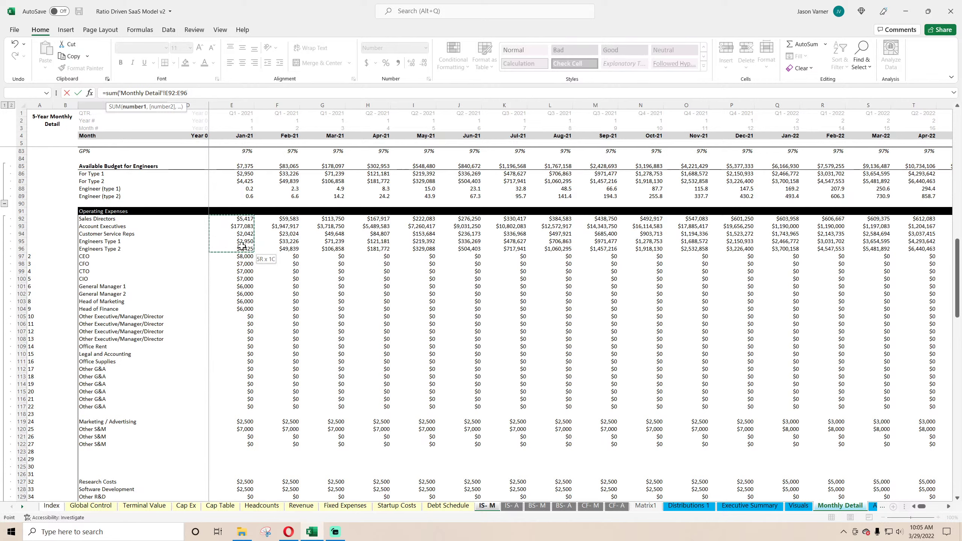
left_click(91, 256)
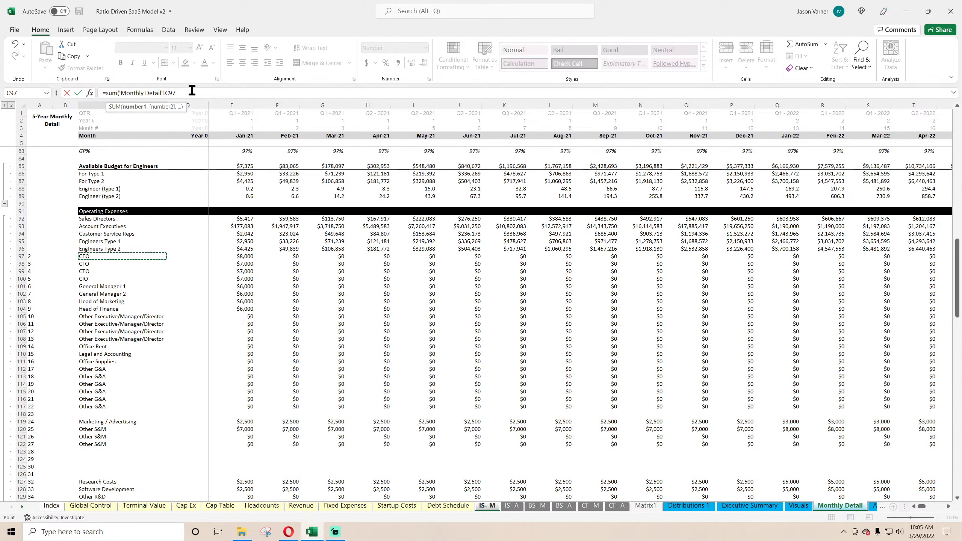
left_click_drag(192, 90, 49, 103)
key("Return")
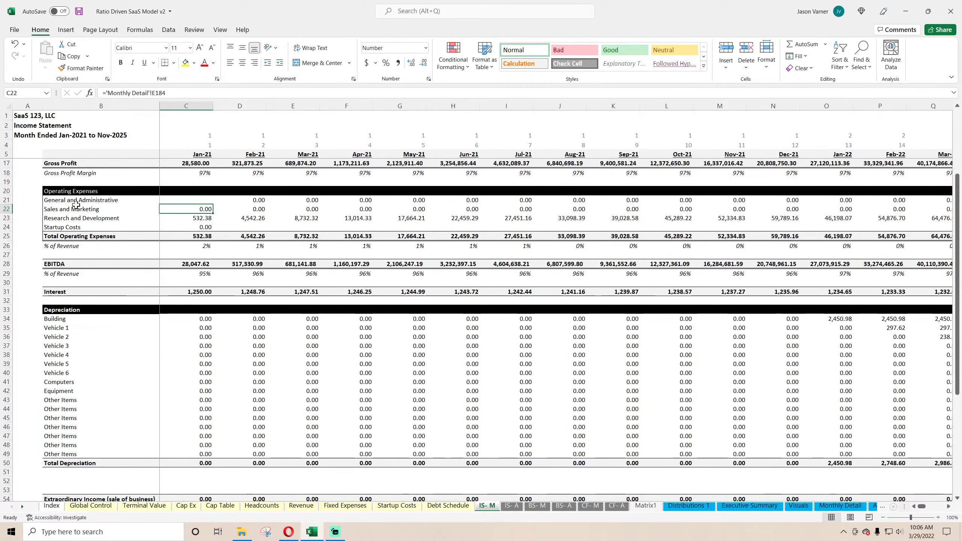
Clear the Sales and Marketing, Research and Development and Startup Costs labels and all monthly values in rows 22 to 24 of the income statement
left_click(72, 218)
key("Delete")
key("Down")
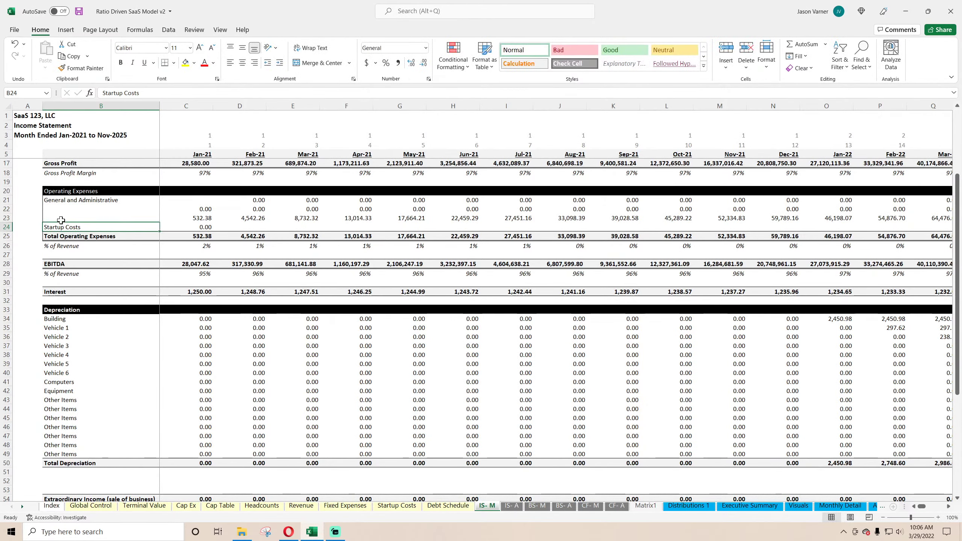
key("Delete")
key("Down")
left_click_drag(7, 209, 8, 227)
right_click(11, 218)
left_click(45, 318)
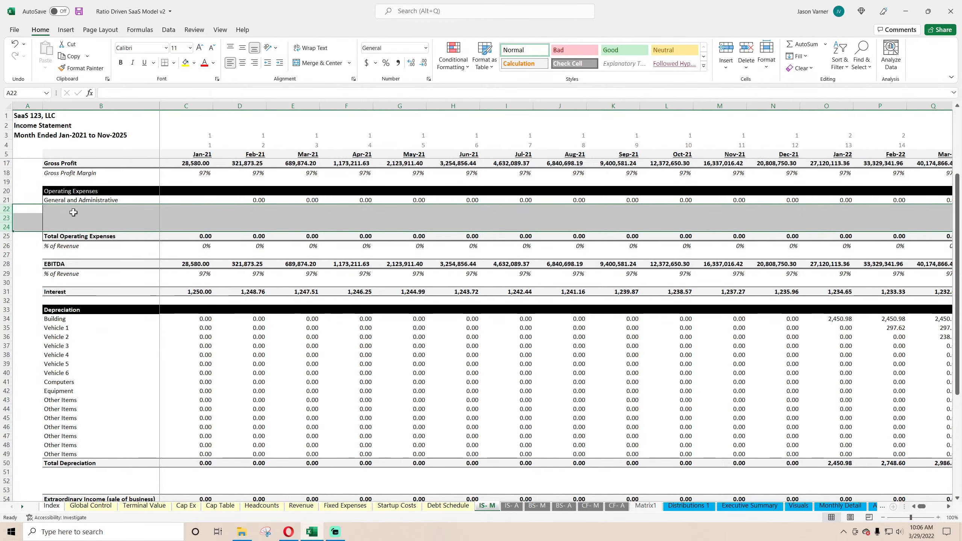
Relabel the General and Administrative line as OpEx and enter Startup Costs as the label of row 22
left_click(65, 208)
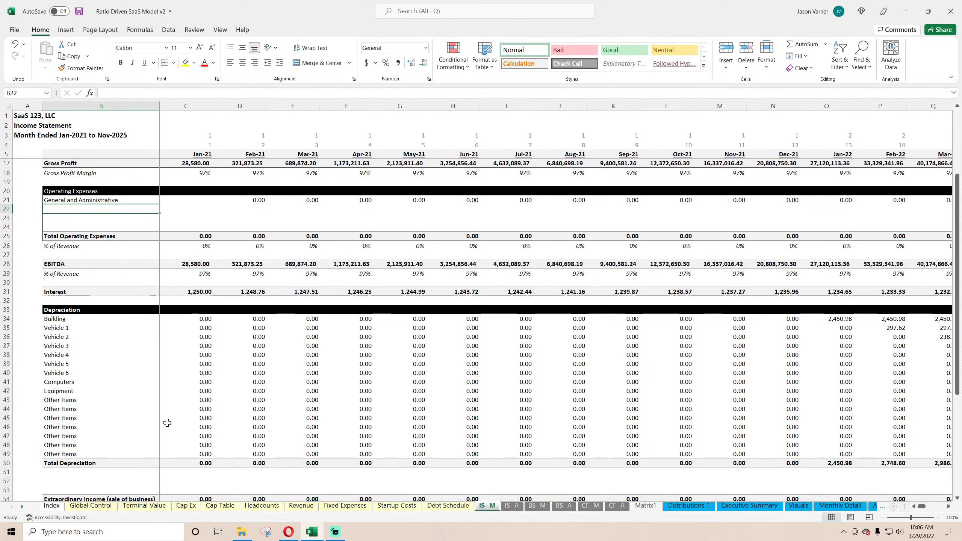
key("Up")
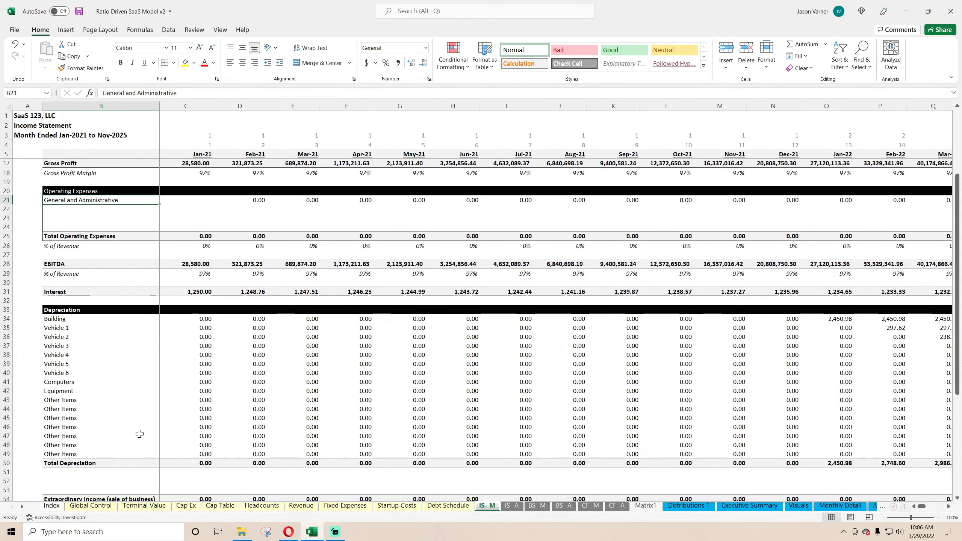
type("OpEx")
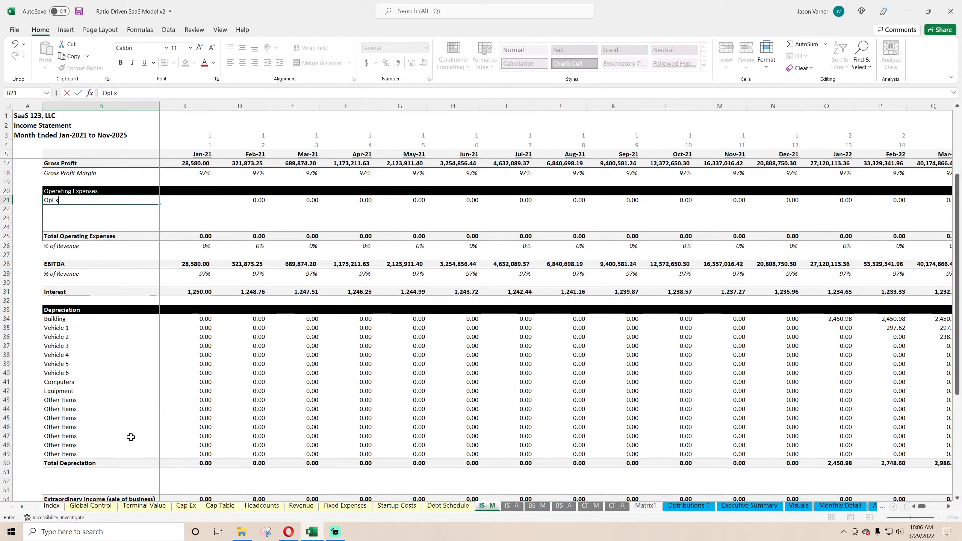
key("Return")
type("Startup Costs")
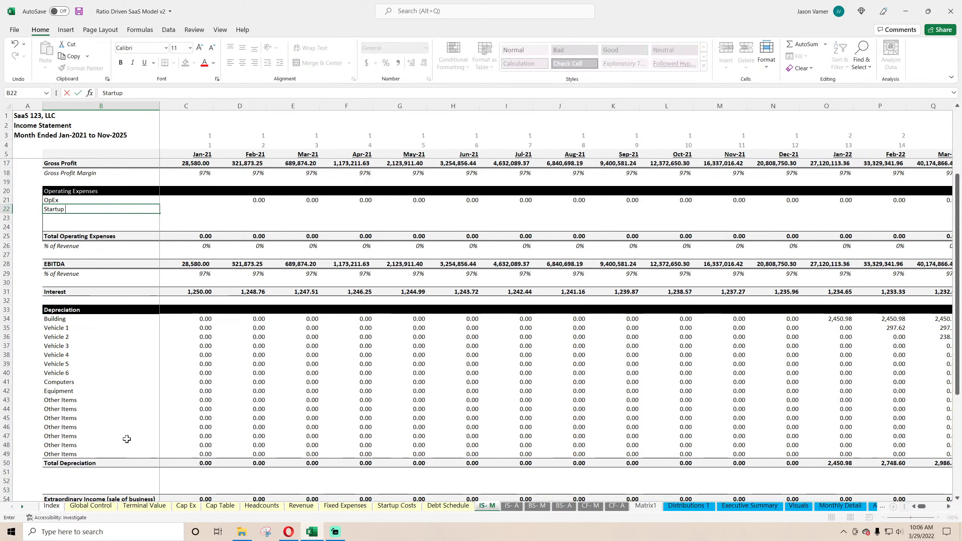
key("Return")
Link the Jan-21 OpEx cell C21 to Total Operating Expenses on Monthly Detail, cell E149
key("Up")
key("Up")
key("Right")
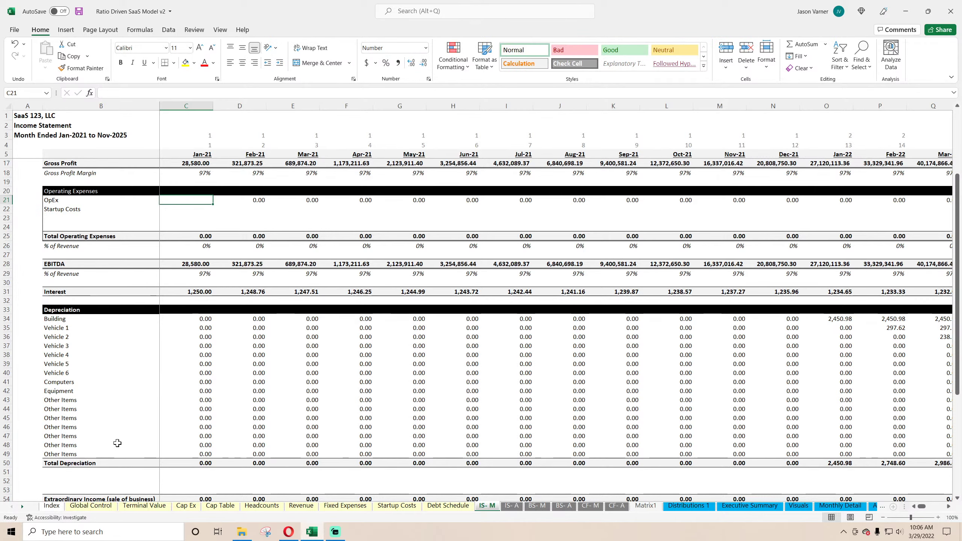
type("=")
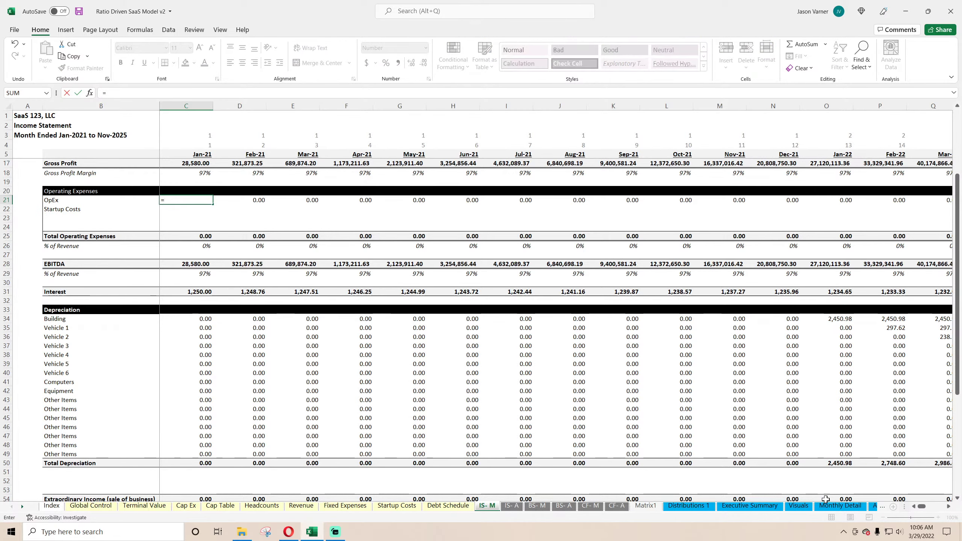
left_click(839, 505)
scroll(247, 320, "down", 11)
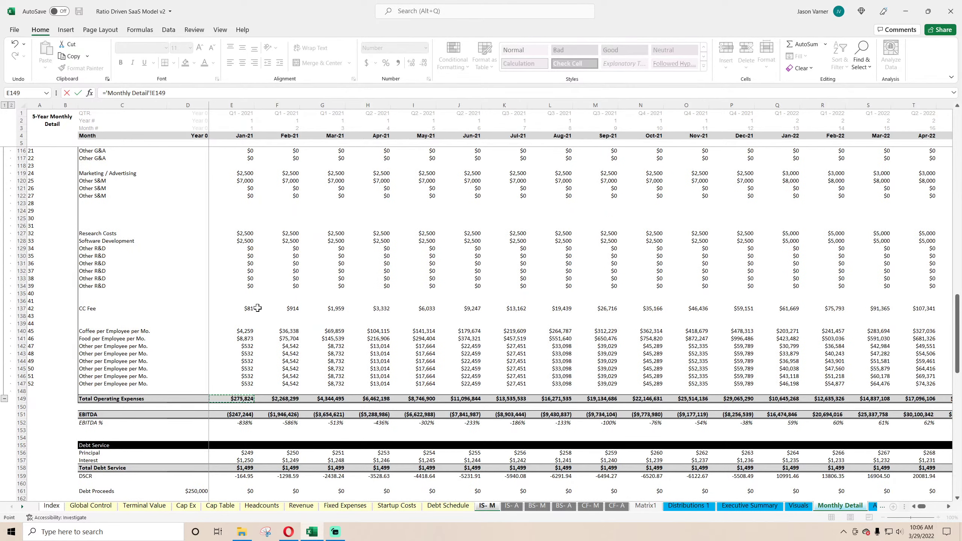
key("Return")
Link the Jan-21 Startup Costs cell C22 to cell C23 on the Startup Costs sheet
type("=")
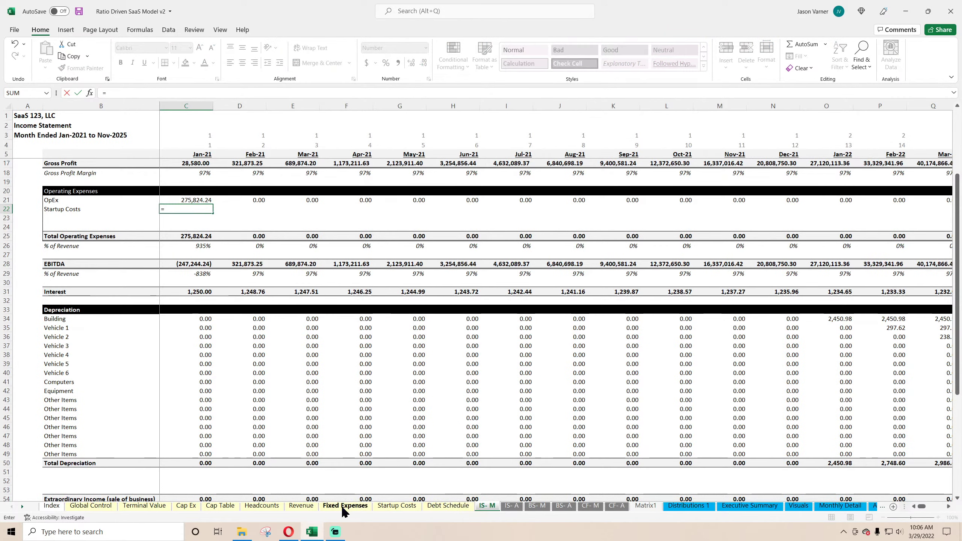
left_click(413, 509)
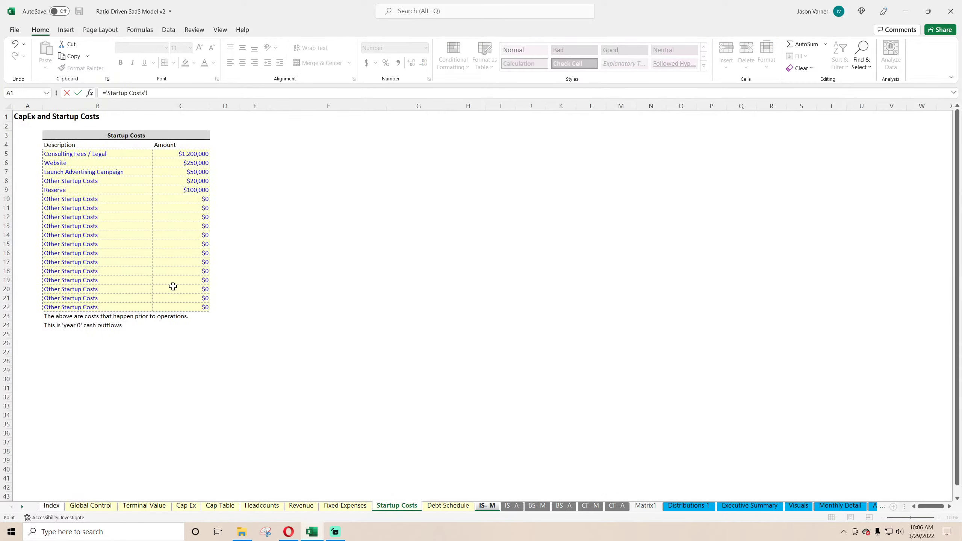
left_click(193, 317)
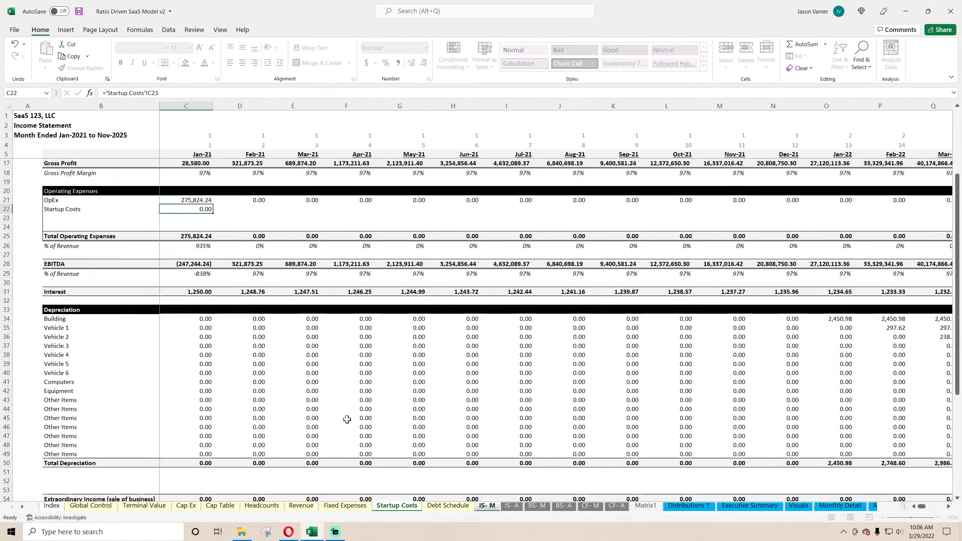
key("Return")
Sum the startup cost amounts in C23 of the Startup Costs sheet and move the two notes below down one row
left_click(398, 505)
left_click(185, 317)
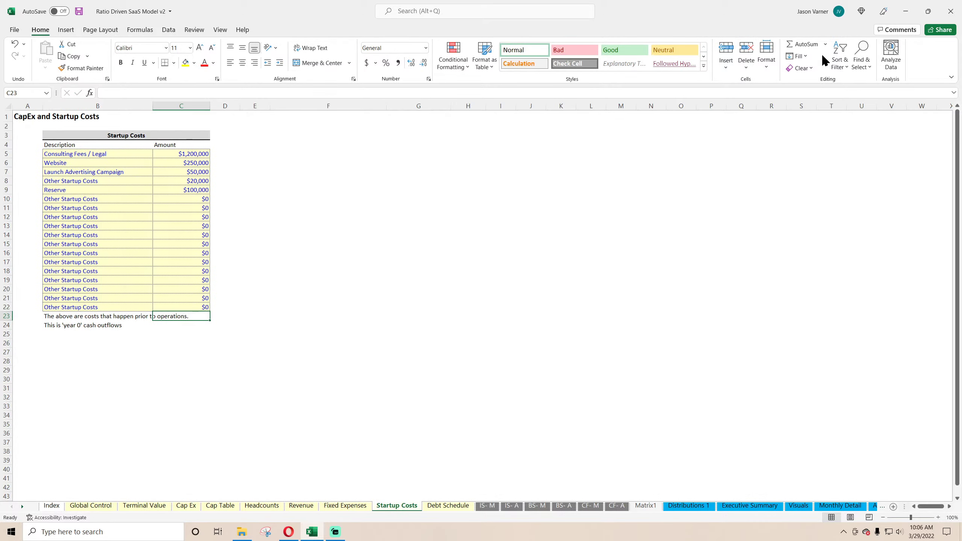
left_click(800, 44)
key("Return")
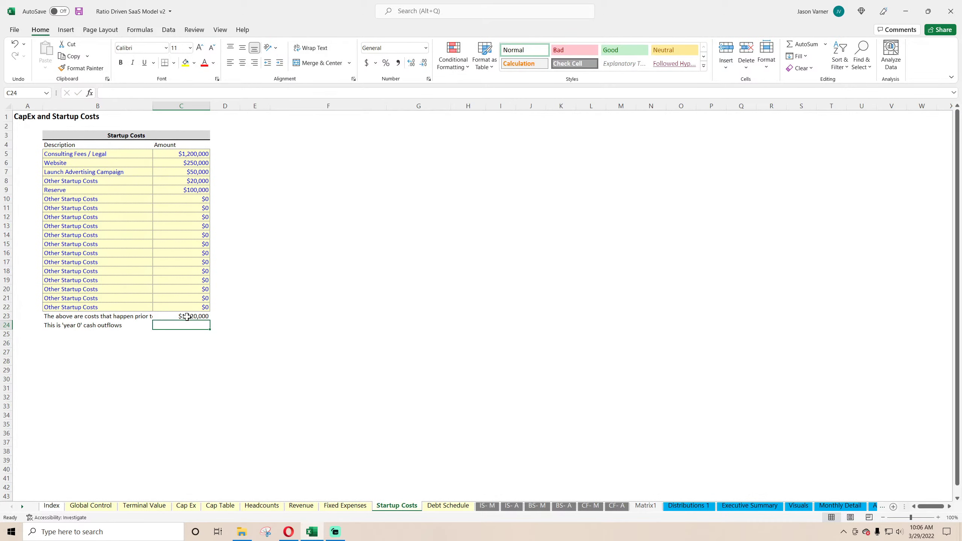
left_click_drag(95, 316, 181, 316)
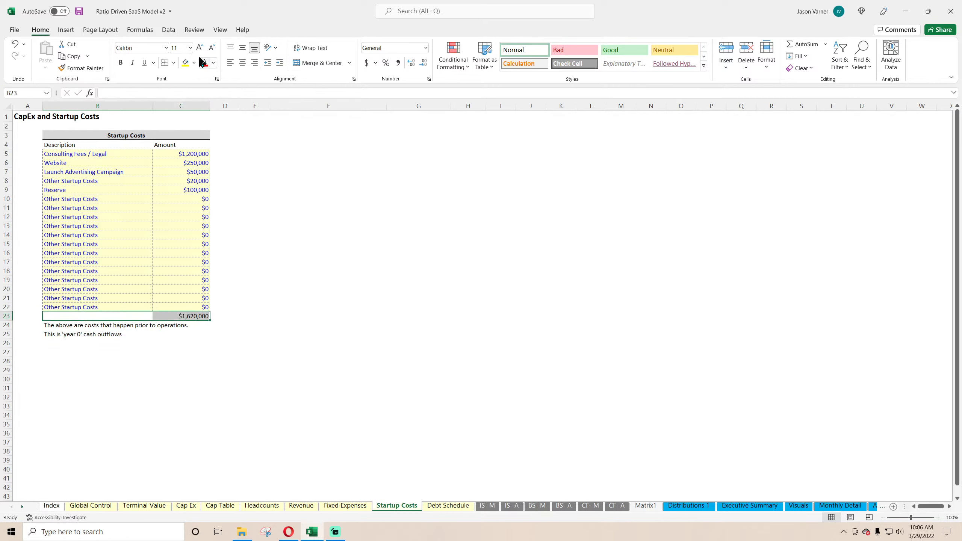
Format the startup cost total row B23:C23 with a border, light fill and bold text, and label it Total
left_click(174, 65)
left_click(189, 253)
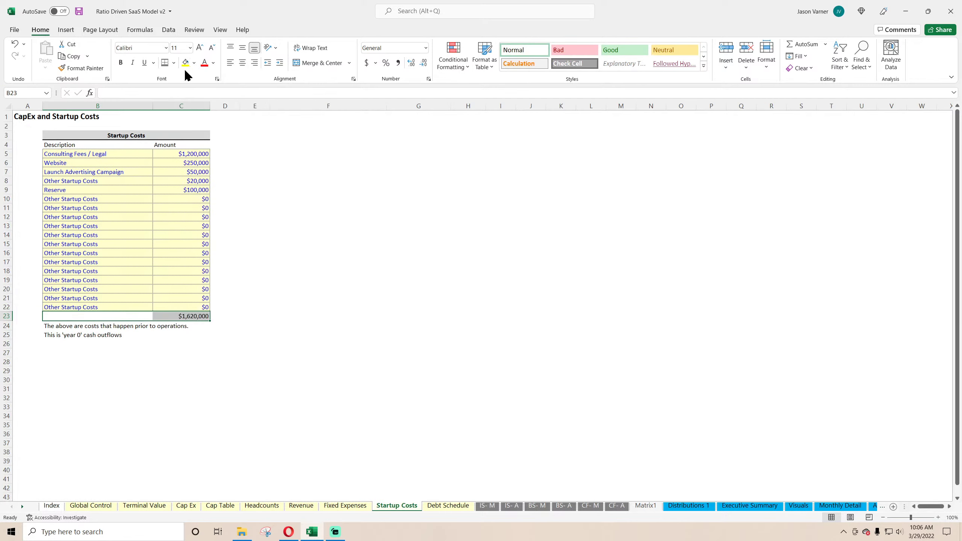
left_click(193, 63)
key("Escape")
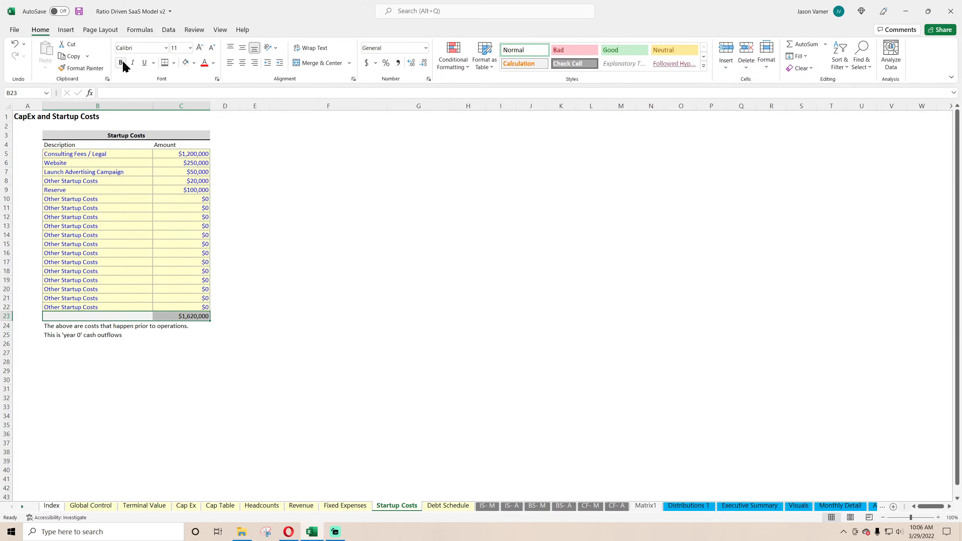
left_click(192, 313)
left_click(105, 317)
type("Total")
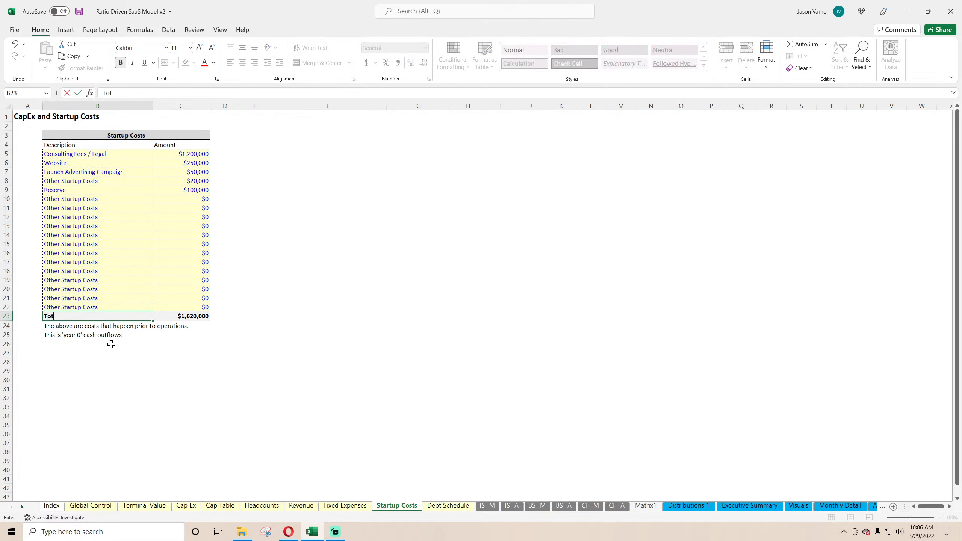
key("Return")
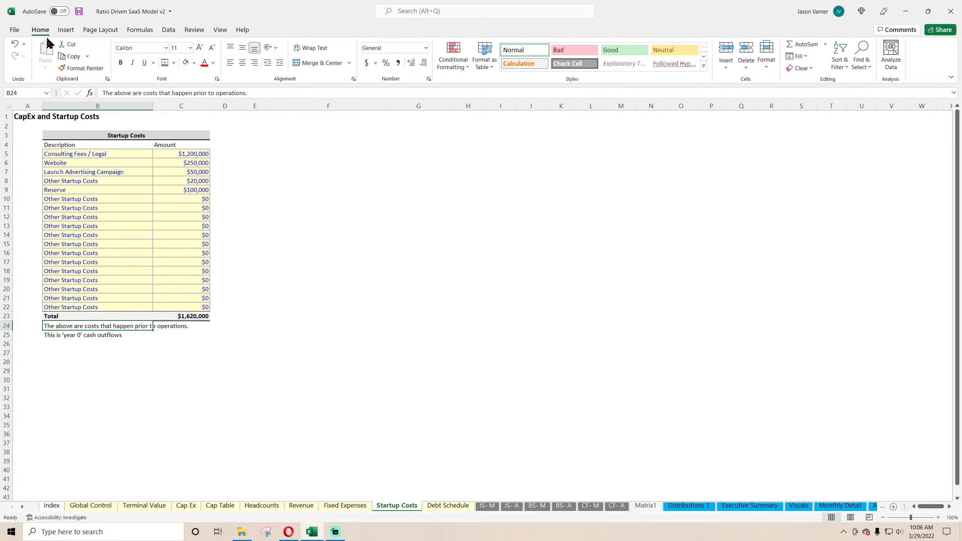
Fill the Jan-21 OpEx formula on the monthly income statement across to Dec-25
left_click(488, 506)
left_click(190, 200)
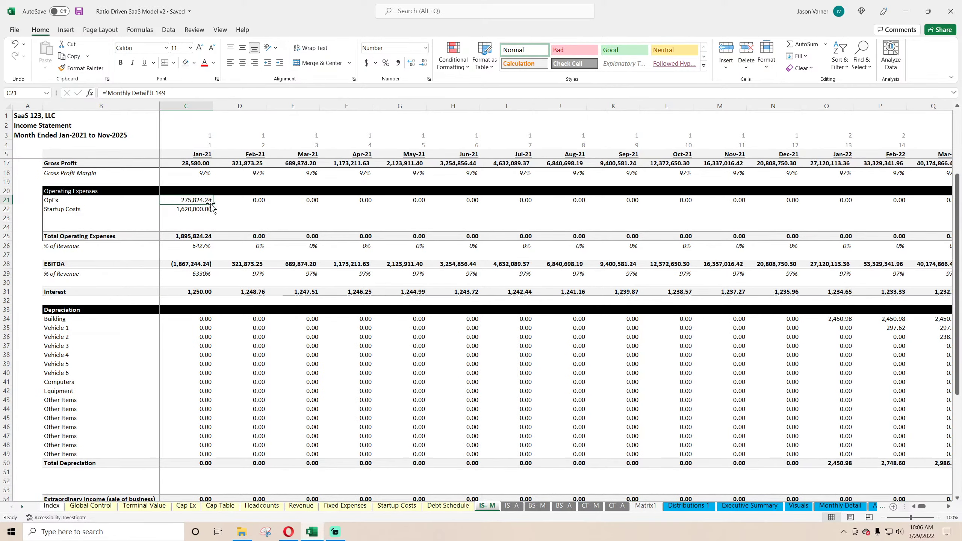
left_click_drag(212, 205, 960, 268)
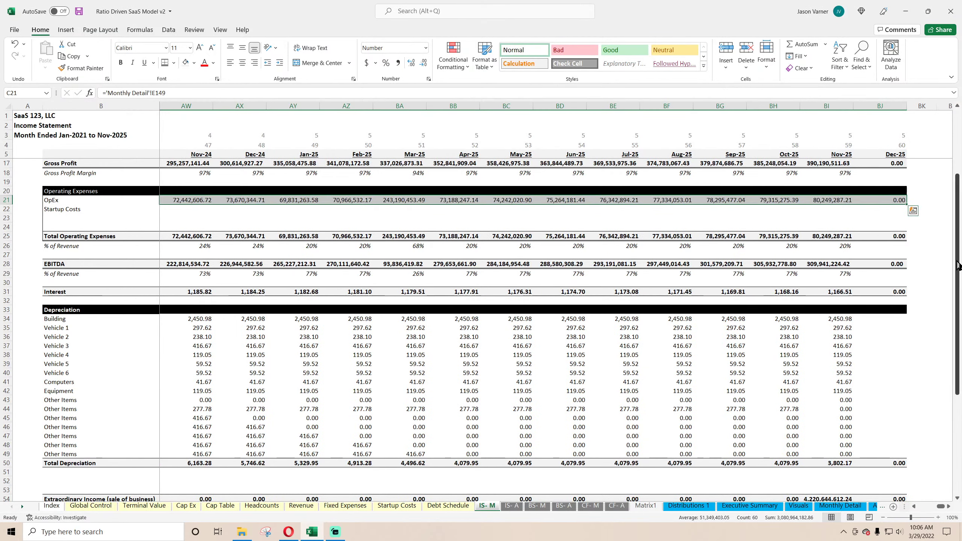
left_click(830, 156)
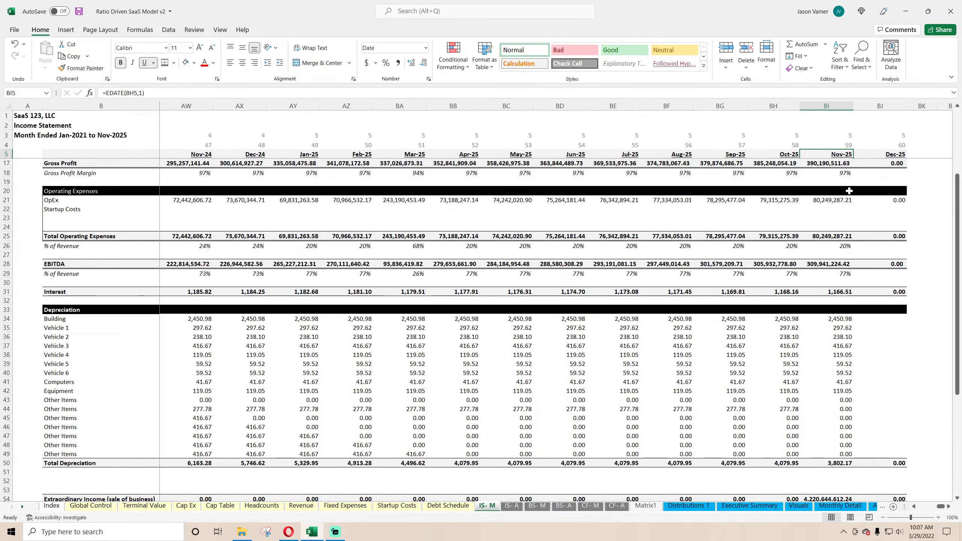
Save the workbook
scroll(865, 281, "up", 4)
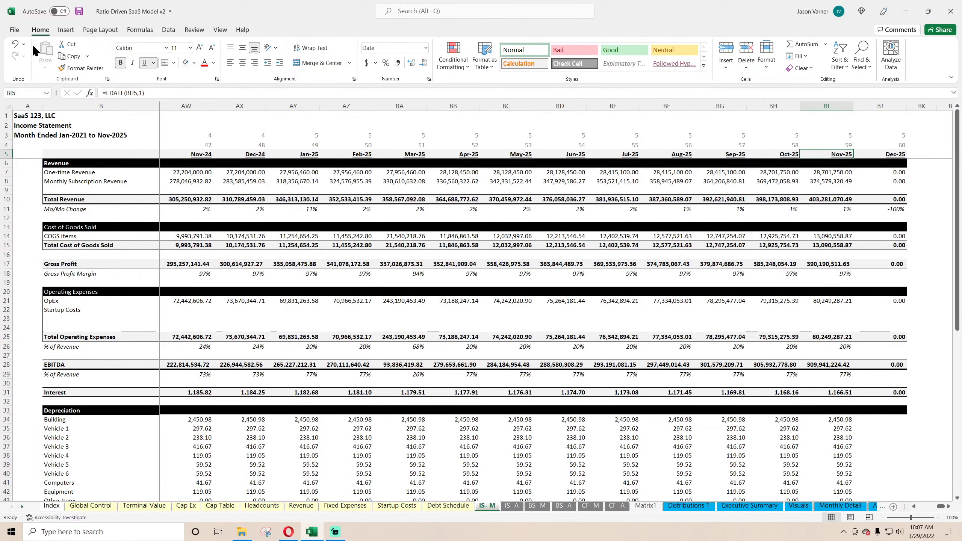
left_click(79, 11)
Examine the interest and depreciation formulas on the monthly income statement, starting from Jan-21
left_click_drag(941, 507, 920, 507)
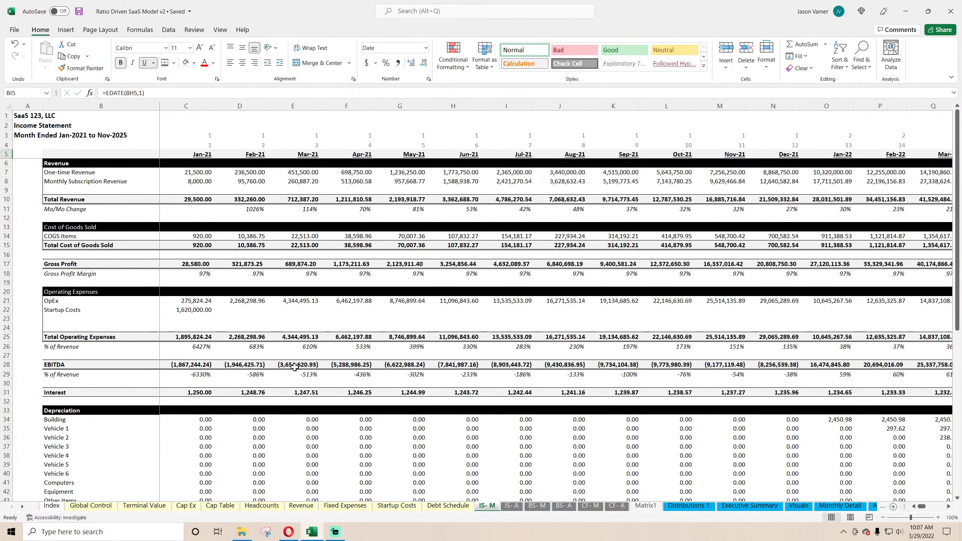
scroll(135, 315, "down", 4)
left_click(192, 293)
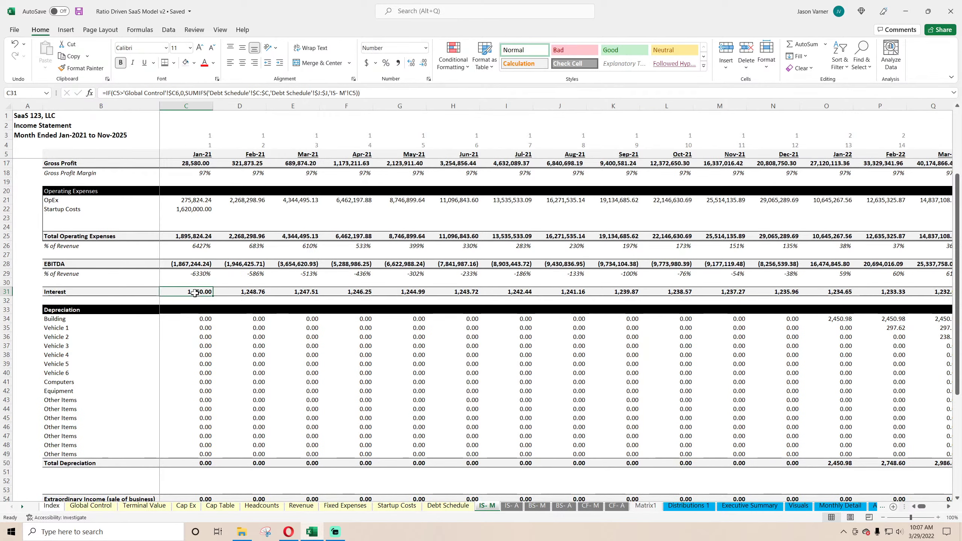
left_click(235, 291)
left_click(297, 291)
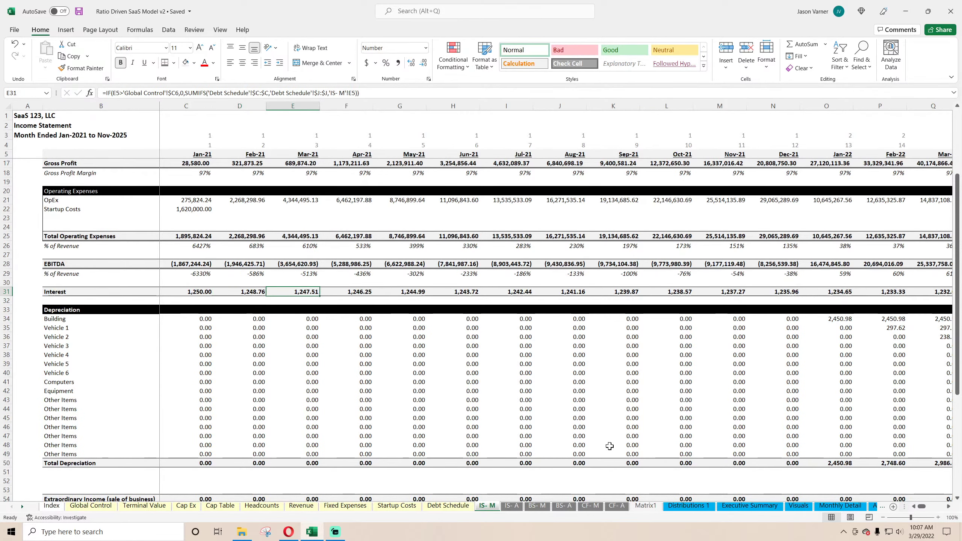
mouse_move(922, 508)
left_mouse_down()
mouse_move(943, 507)
mouse_move(923, 508)
left_mouse_up()
left_click(196, 318)
left_click(418, 364)
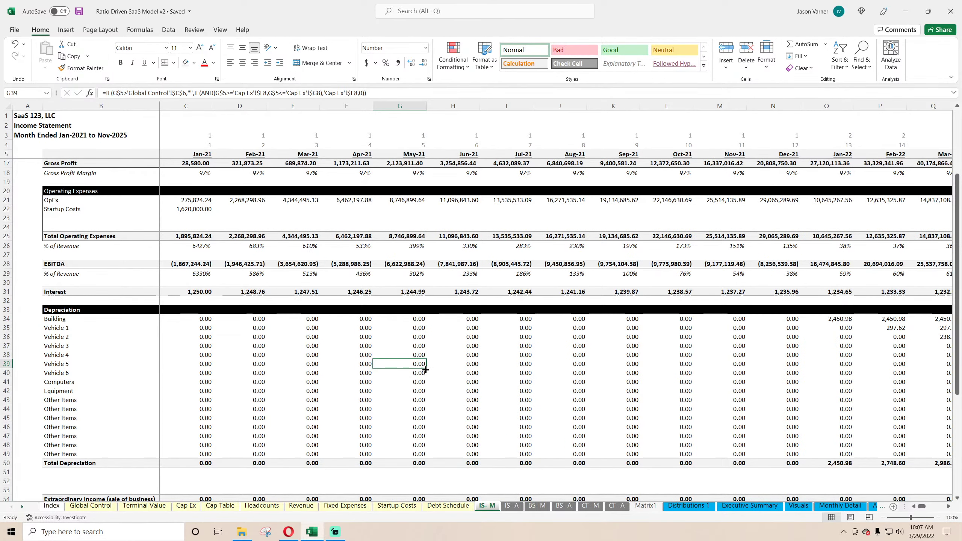
On the Cap Ex sheet, open data validation for the Month of Expenditure cells F3:F18
left_click(223, 505)
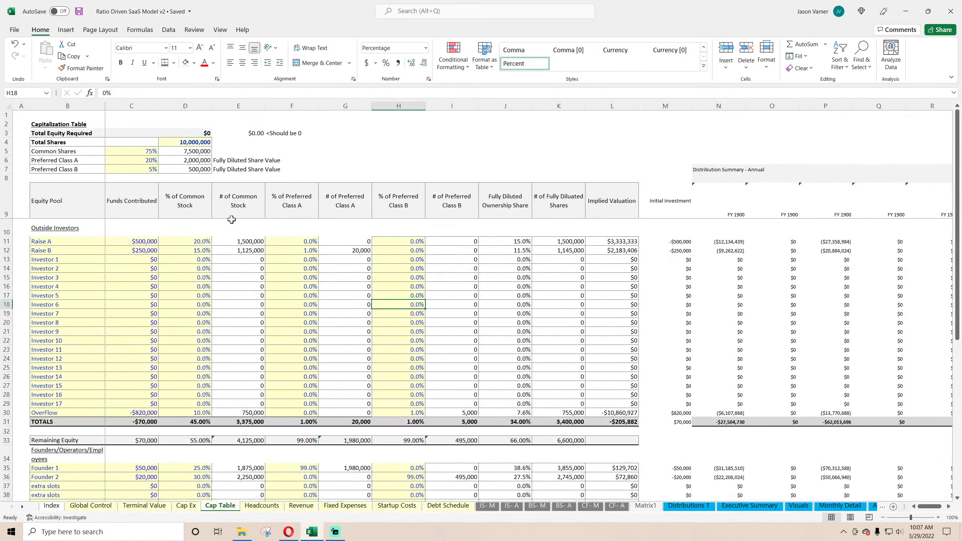
left_click(186, 506)
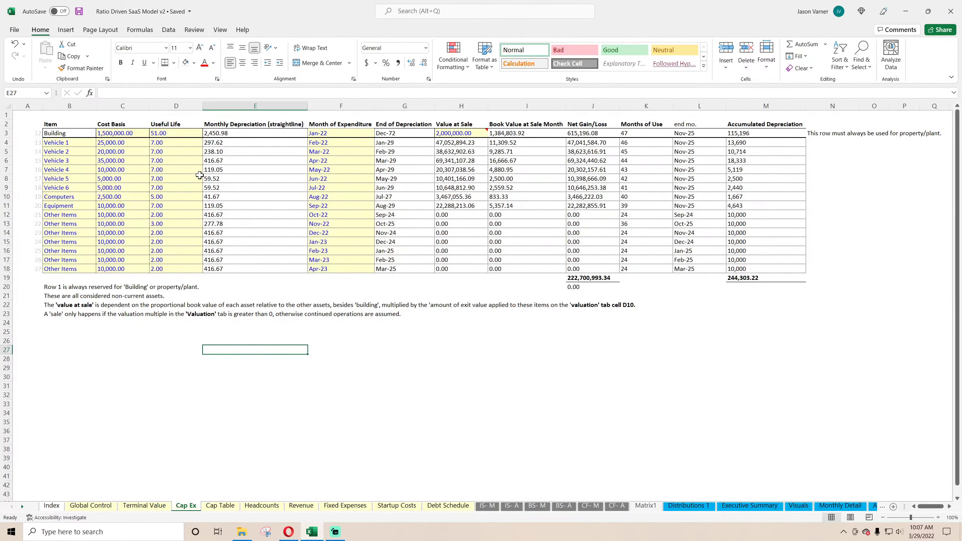
left_click(335, 132)
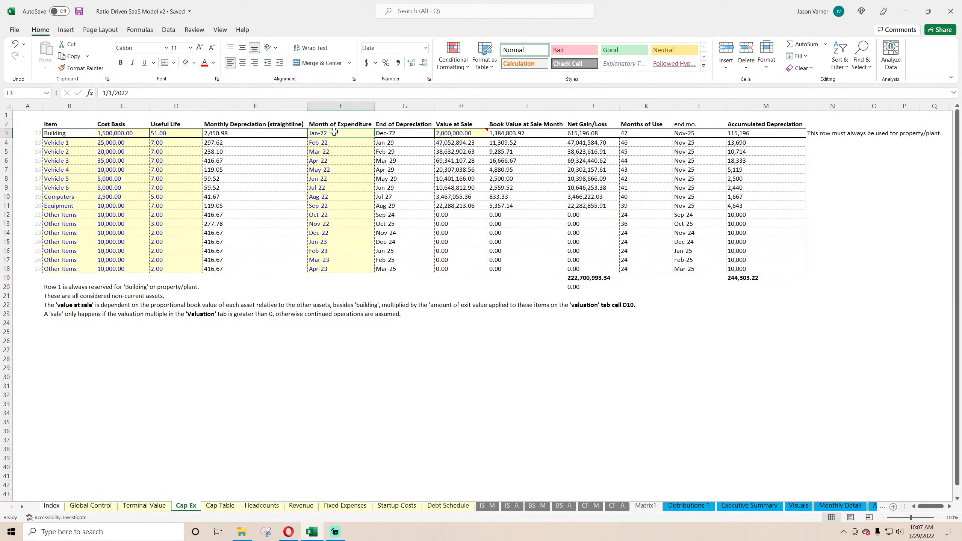
left_click(169, 31)
left_click_drag(339, 130, 340, 268)
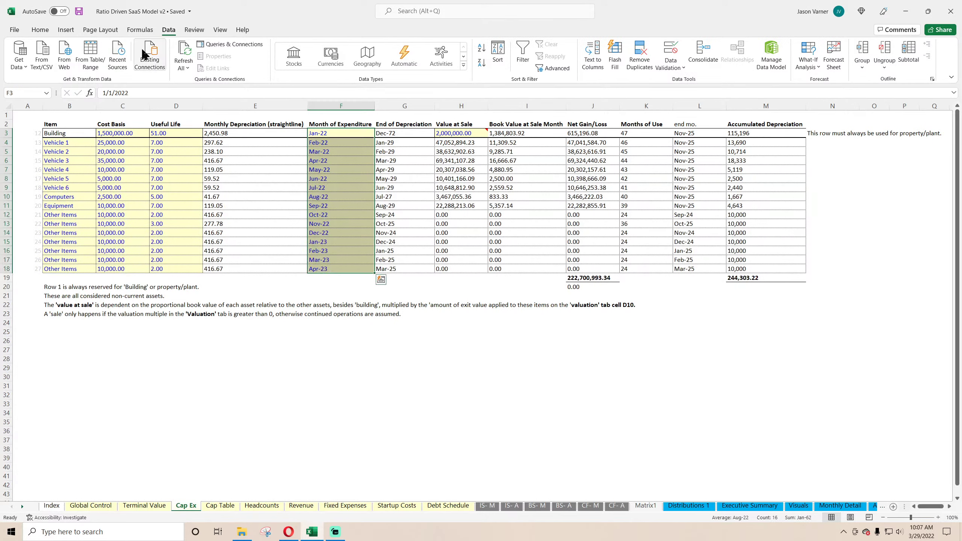
left_click(668, 75)
left_click(681, 85)
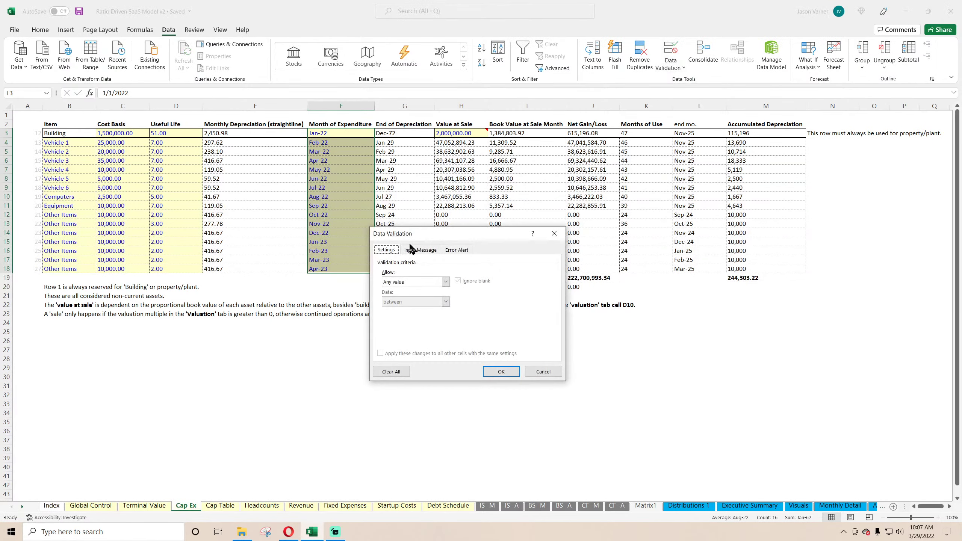
Restrict the Month of Expenditure cells to an in-cell list sourced from A1:A60 on the validation 1 sheet
left_click(445, 281)
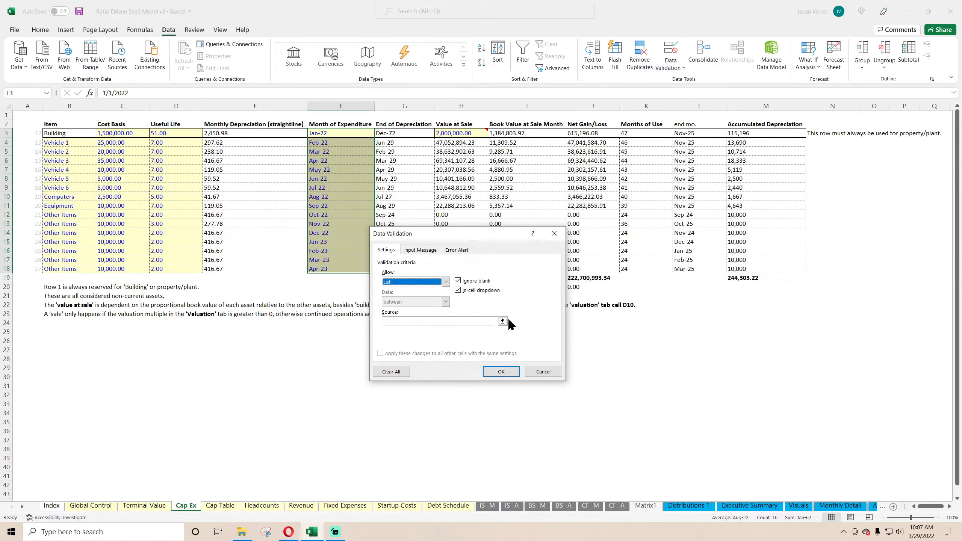
left_click(502, 321)
left_click(873, 505)
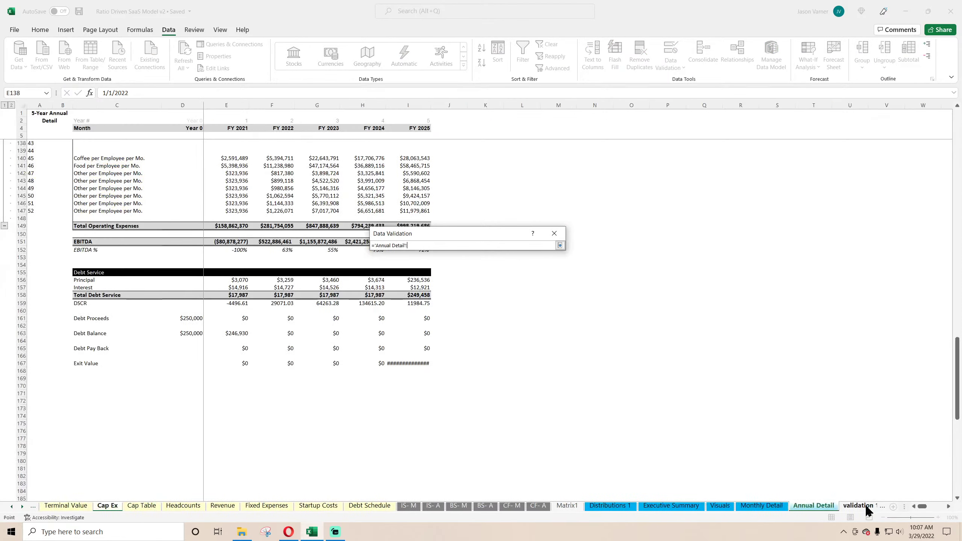
left_click(866, 506)
left_click_drag(38, 117, 41, 476)
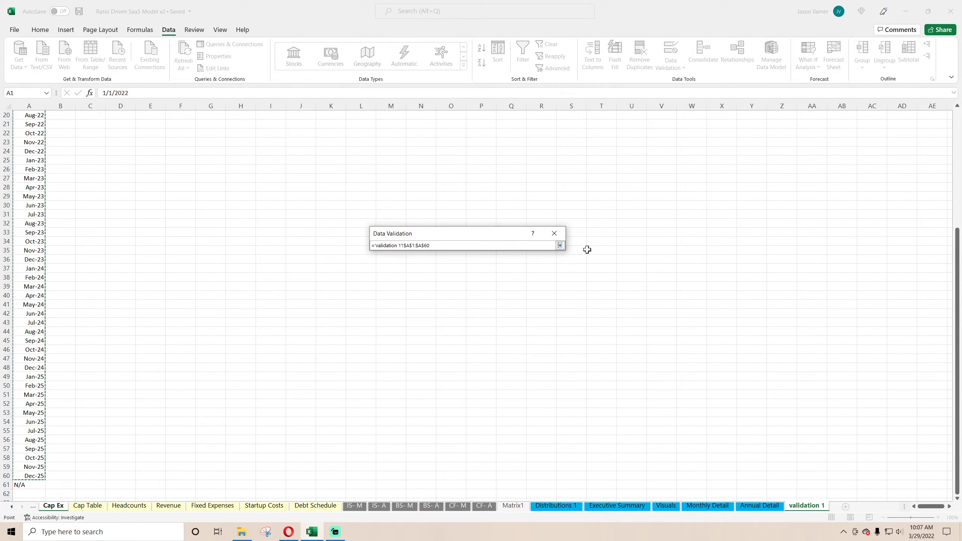
left_click(560, 246)
left_click(497, 371)
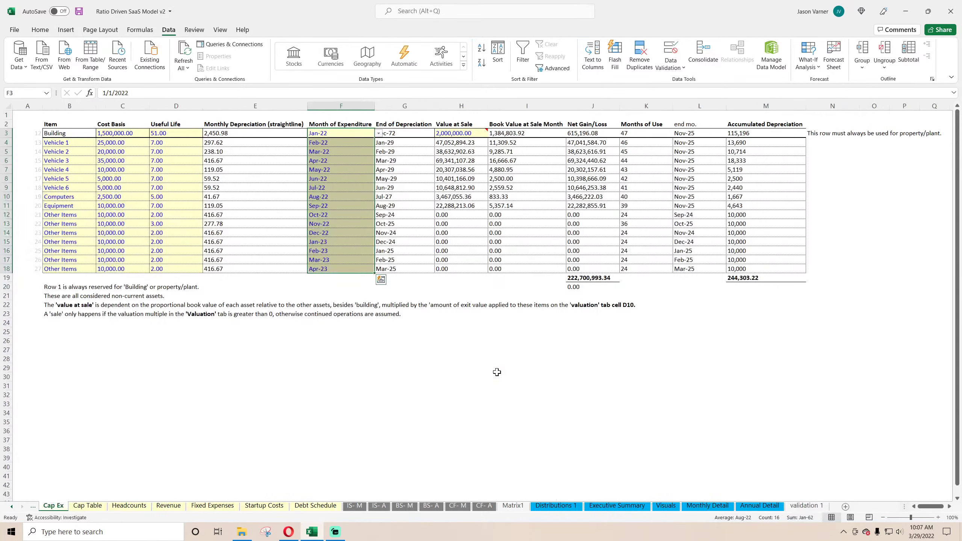
Set the Month of Expenditure to Jan-21 for Building, Feb-21 for Vehicle 1 and Apr-21 for Vehicle 2
left_click(438, 314)
left_click(349, 141)
left_click(372, 130)
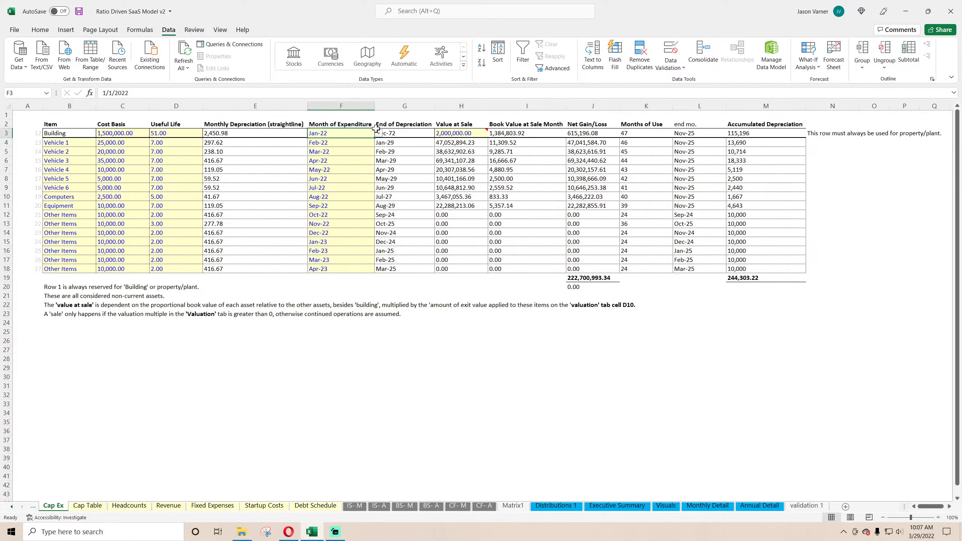
left_click(379, 133)
mouse_move(378, 154)
left_mouse_down()
mouse_move(376, 145)
mouse_move(378, 172)
left_mouse_up()
left_click(353, 141)
left_click(357, 142)
left_click(379, 143)
left_click(327, 156)
left_click(372, 151)
left_click(378, 152)
left_click(346, 178)
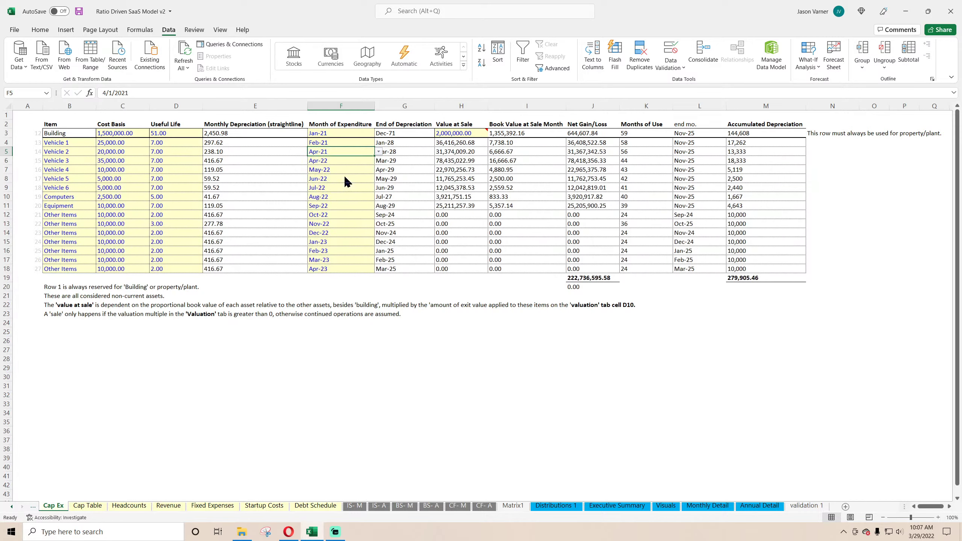
Save the workbook with the new expenditure months
left_click(327, 179)
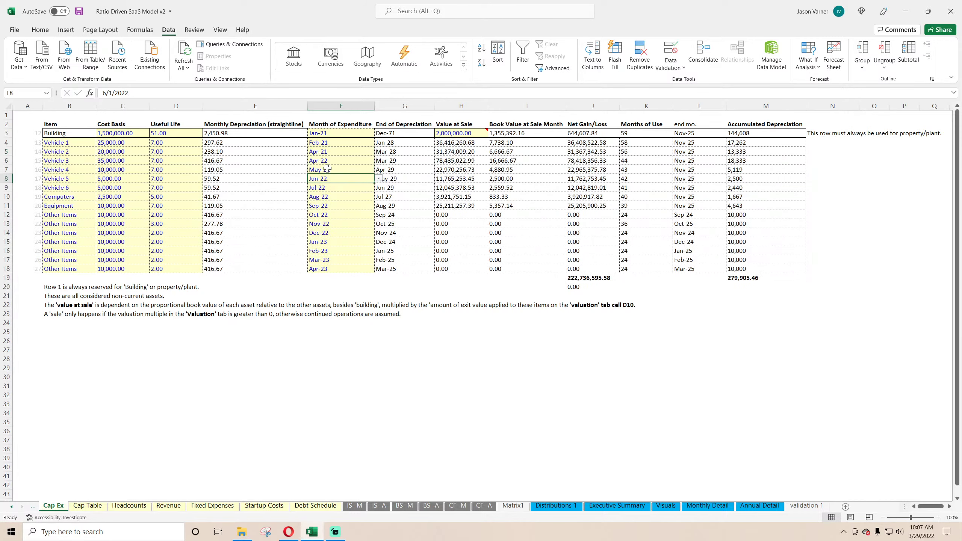
left_click(40, 30)
left_click(79, 11)
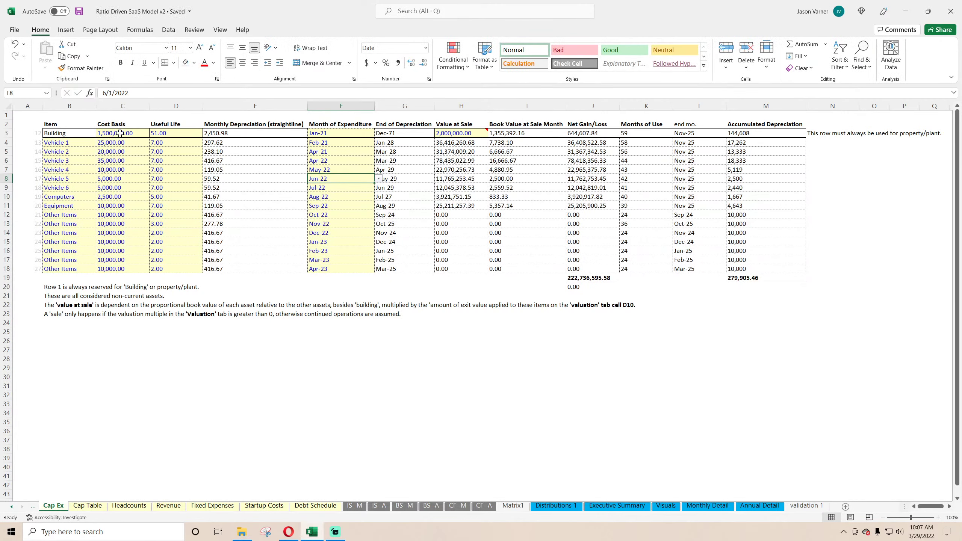
Check how the Building and vehicle depreciation flows into the monthly income statement
left_click(122, 179)
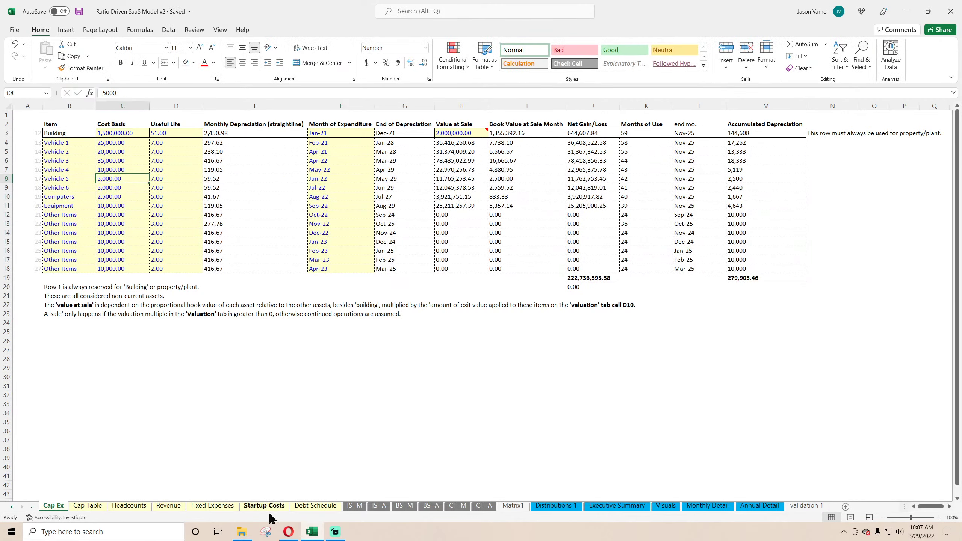
left_click(357, 506)
left_click(197, 319)
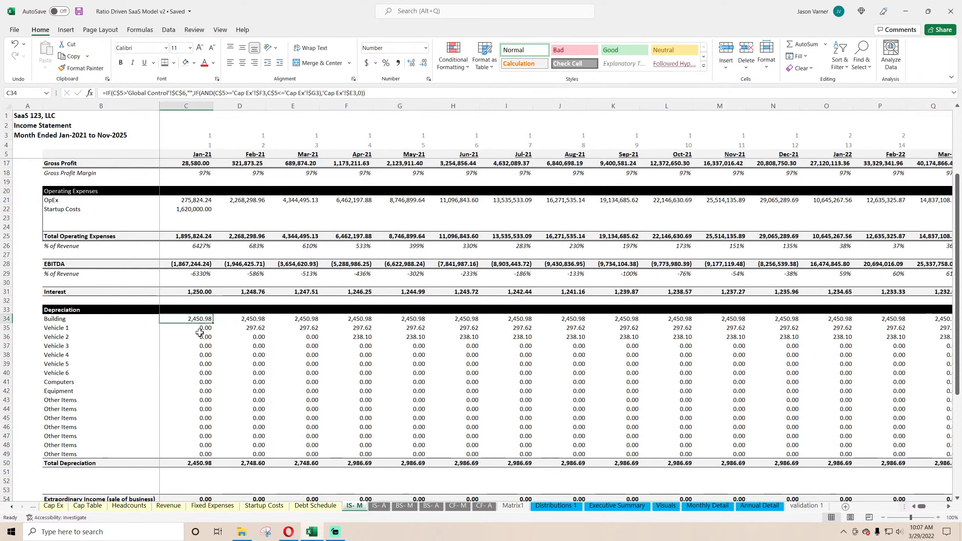
left_click(292, 372)
mouse_move(921, 512)
left_mouse_down()
mouse_move(948, 508)
mouse_move(915, 511)
left_mouse_up()
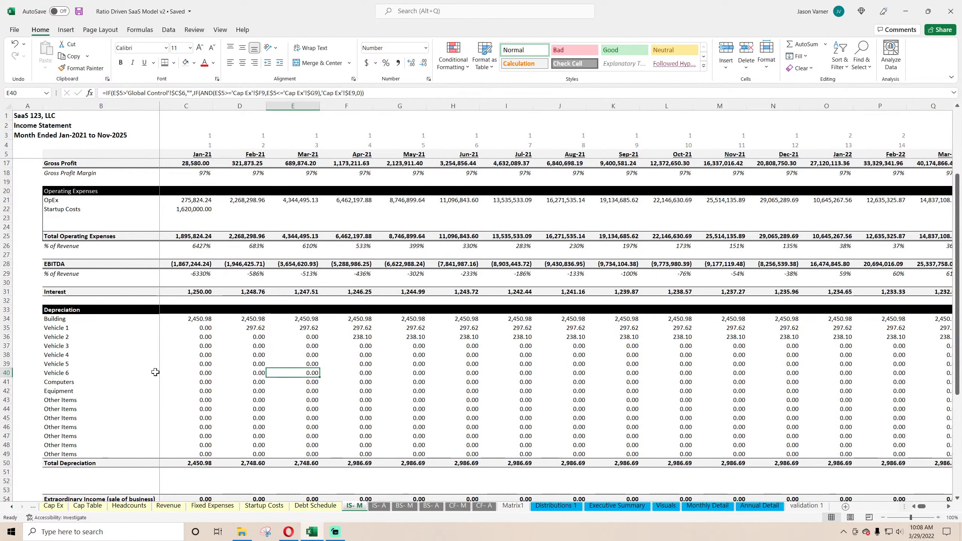
Examine the Jan-21 formulas for extraordinary income, gain or loss on asset sales, taxable income, taxes and net income
scroll(159, 375, "down", 4)
left_click(201, 401)
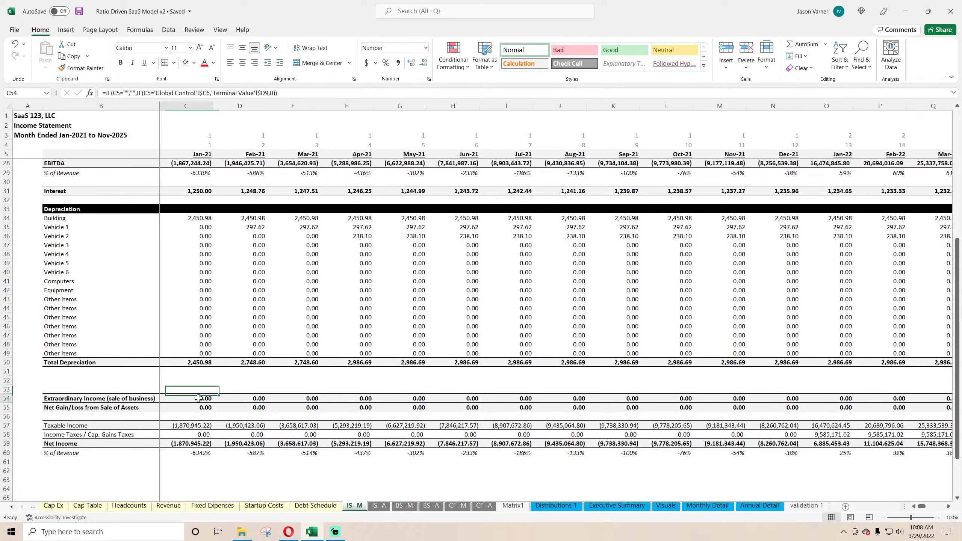
left_click(197, 408)
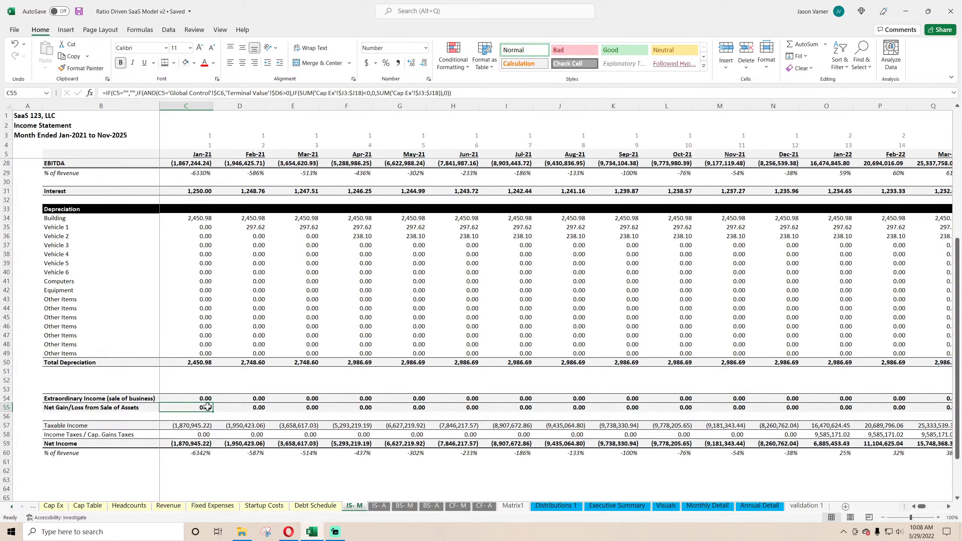
left_click(246, 408)
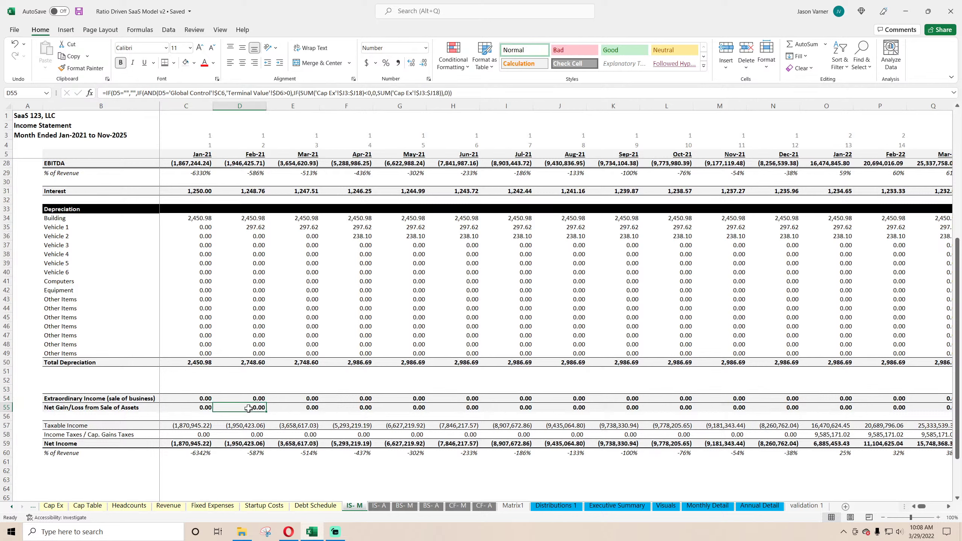
left_click(190, 406)
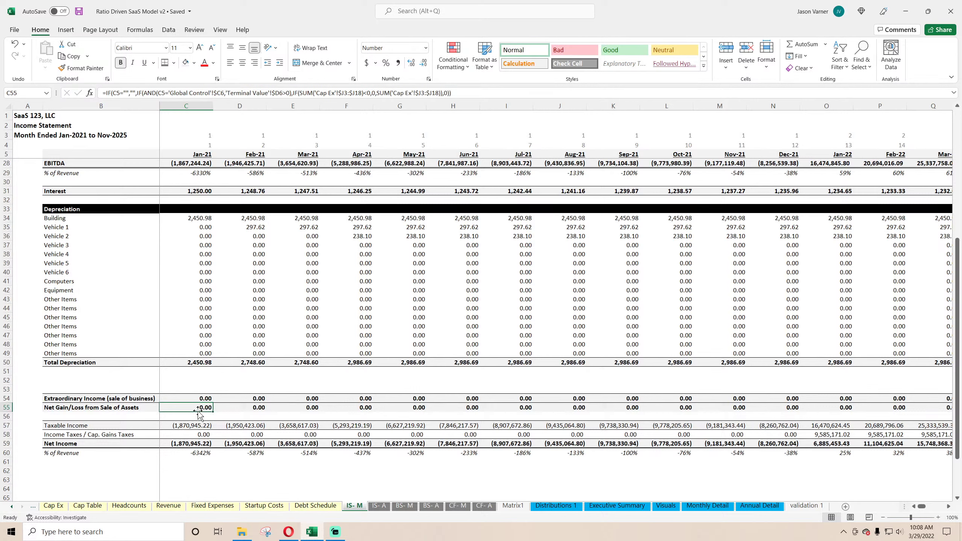
left_click(193, 427)
left_click(191, 441)
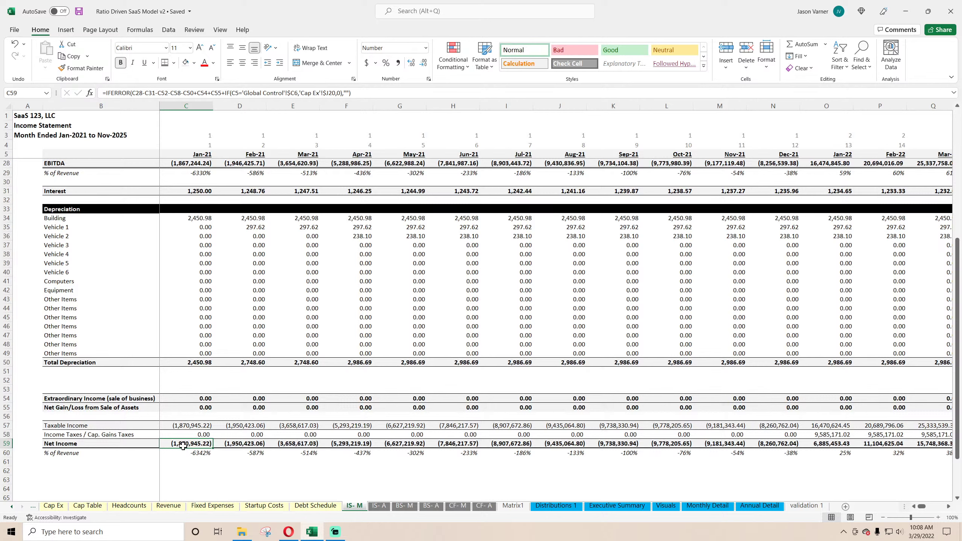
left_click(197, 435)
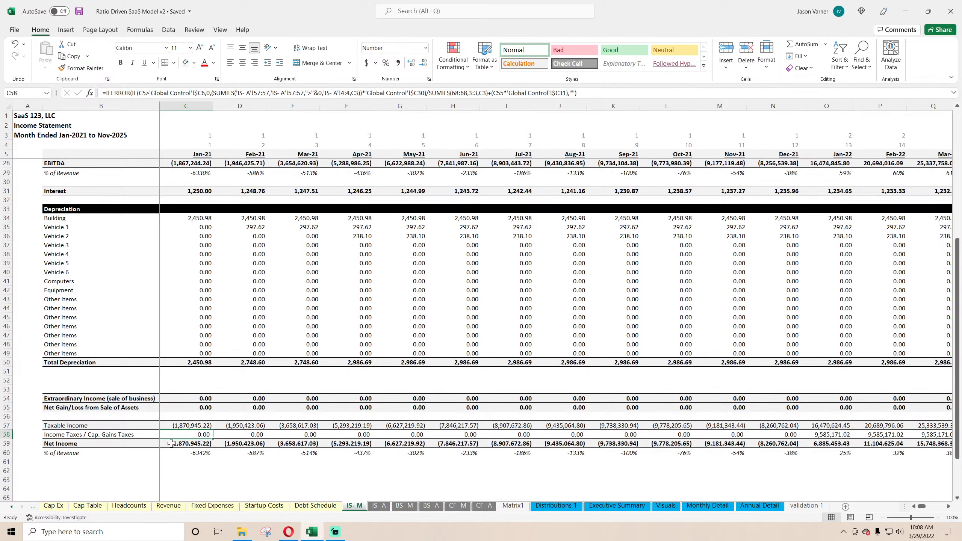
Review the Income Tax Rate and Long-Term Capital Gains Tax Rate inputs on the Global Control sheet
left_click(11, 507)
left_click(12, 507)
left_click(11, 506)
left_click(90, 506)
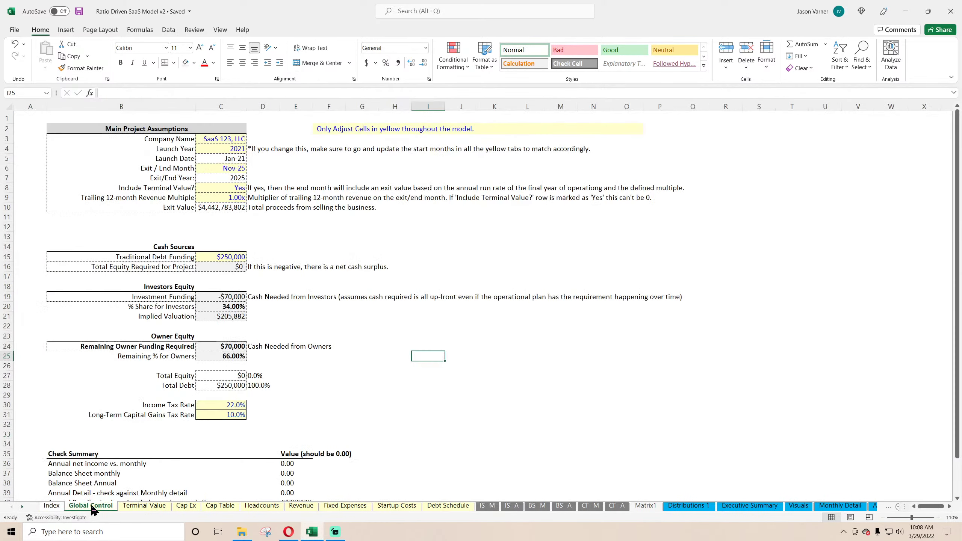
left_click(228, 405)
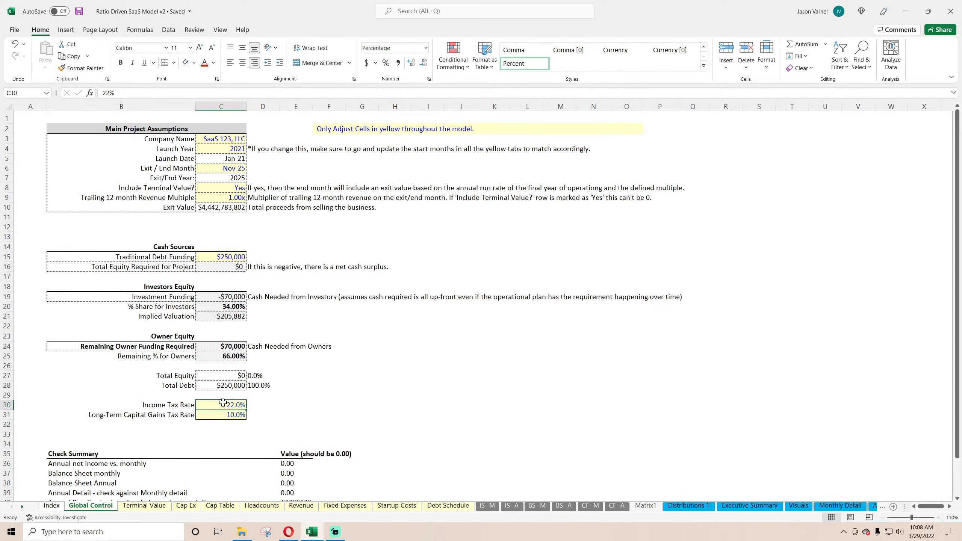
left_click(226, 414)
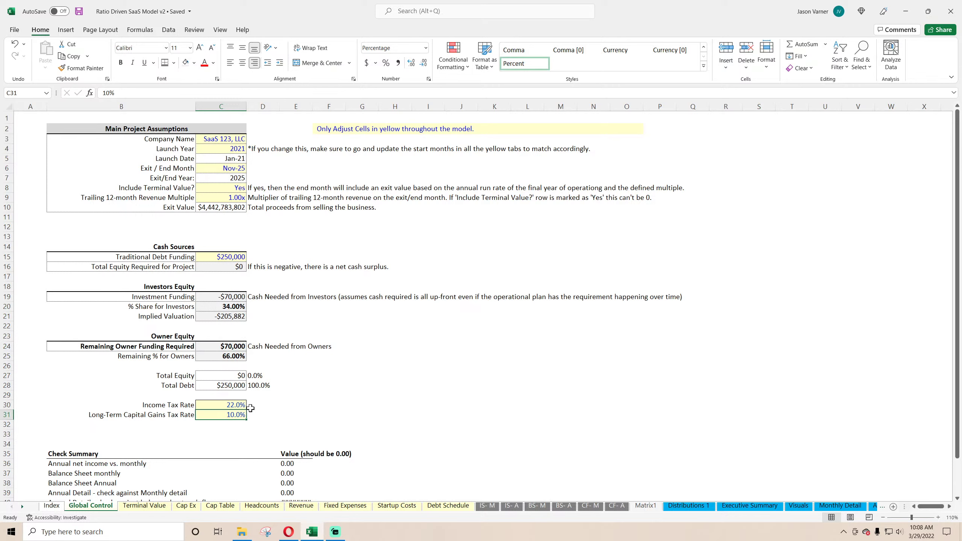
left_click(225, 404)
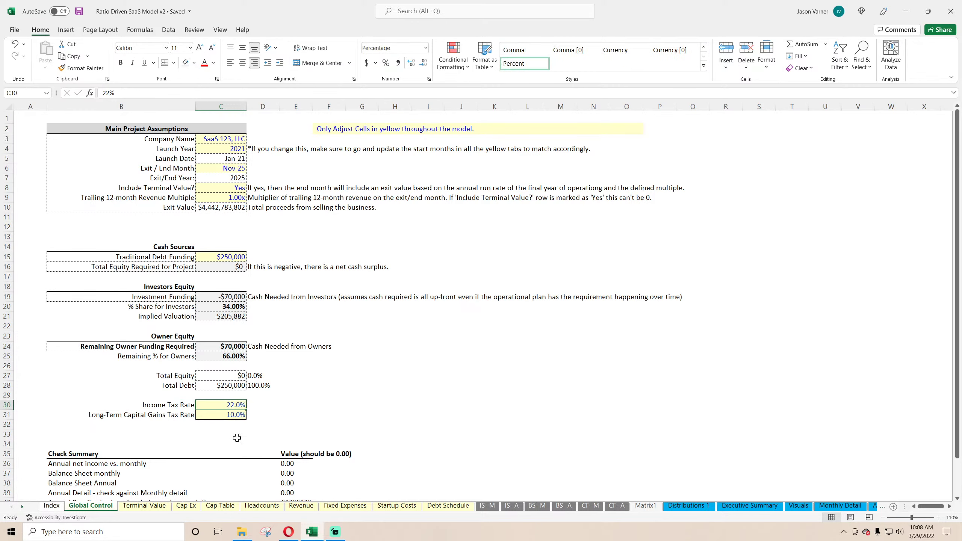
Return to the monthly income statement and review it from the revenue section
left_click(488, 506)
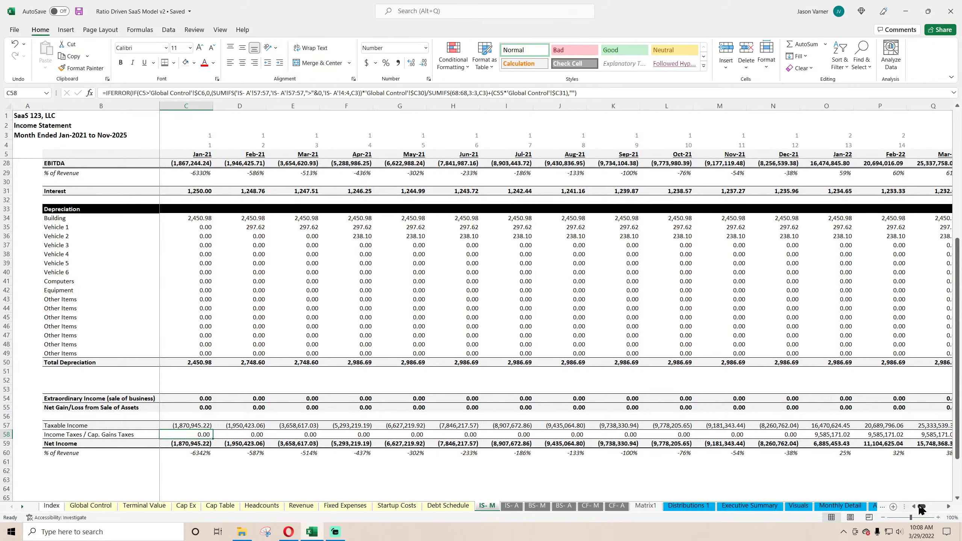
mouse_move(922, 506)
left_mouse_down()
mouse_move(941, 507)
mouse_move(922, 508)
left_mouse_up()
scroll(325, 363, "up", 7)
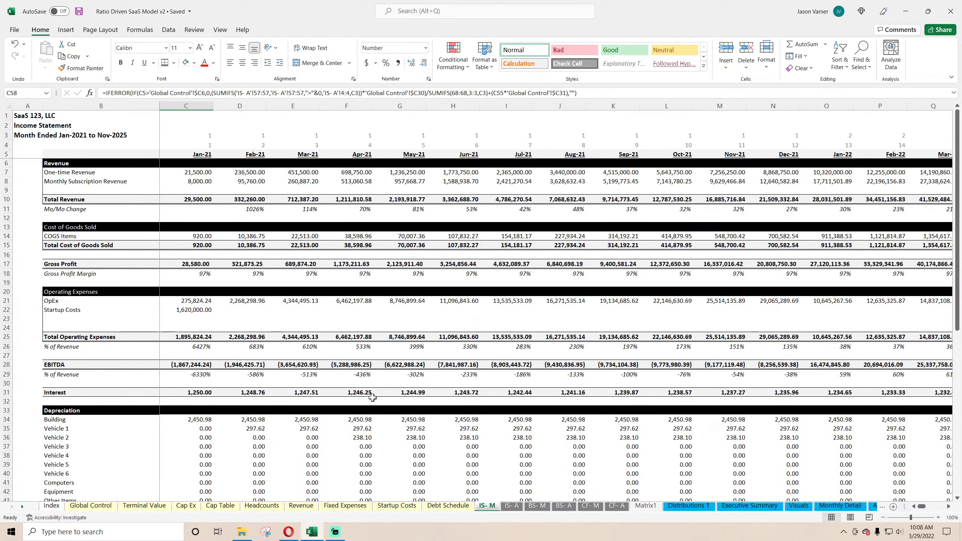
Clear the contents of the unused rows 9, 23 and 24 on the annual income statement
left_click(512, 505)
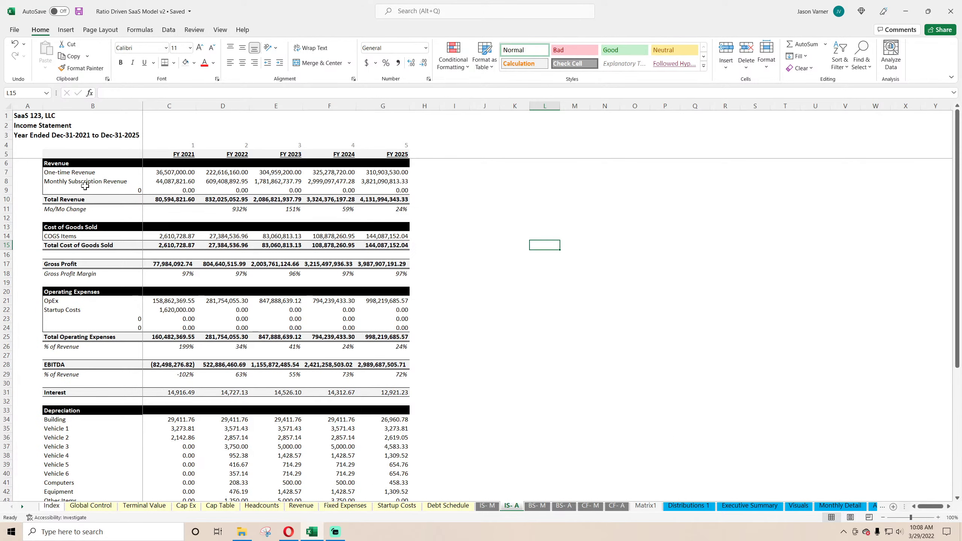
left_click(7, 190)
right_click(7, 191)
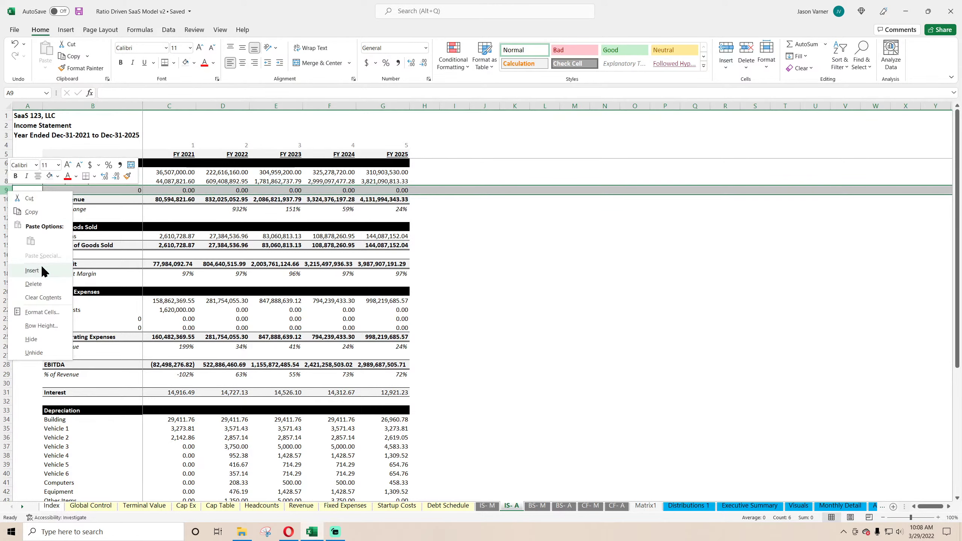
left_click(39, 294)
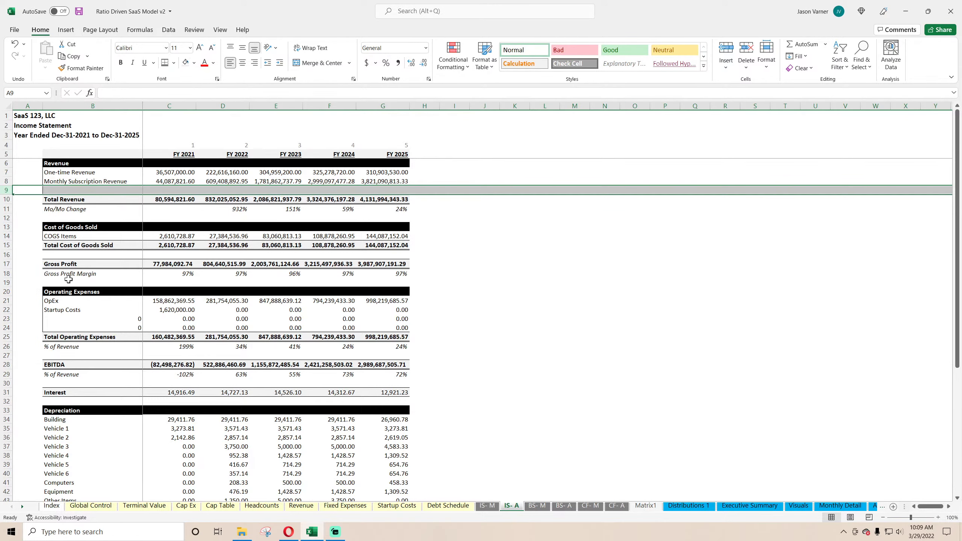
left_click_drag(6, 319, 7, 327)
right_click(8, 322)
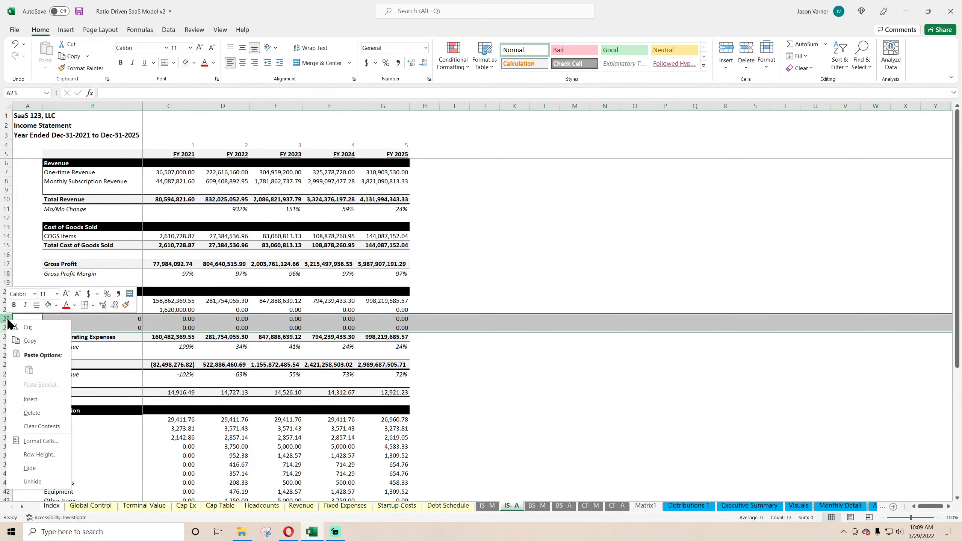
left_click(41, 426)
Check the annual net income check formula in H59 against the net income row of the monthly income statement
scroll(65, 322, "down", 4)
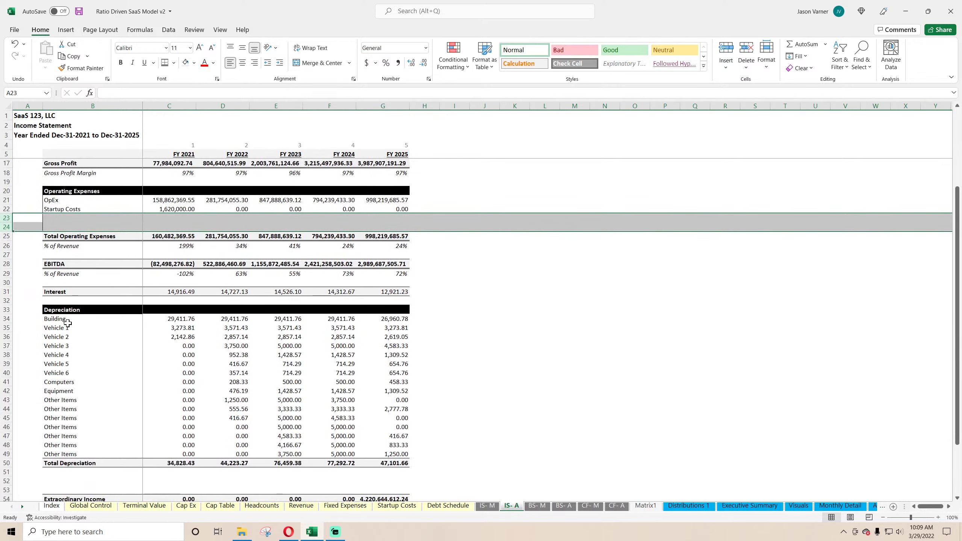
scroll(311, 318, "down", 7)
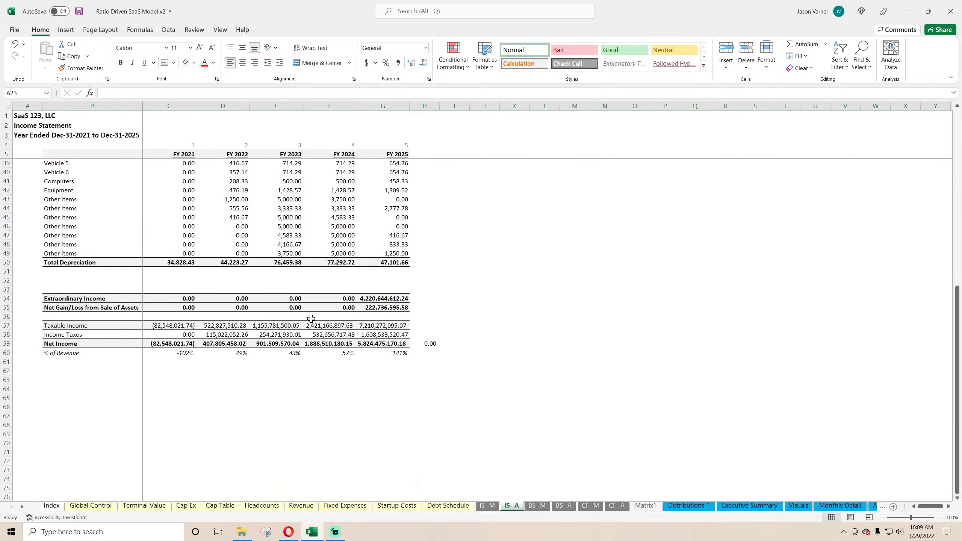
left_click(425, 344)
double_click(425, 344)
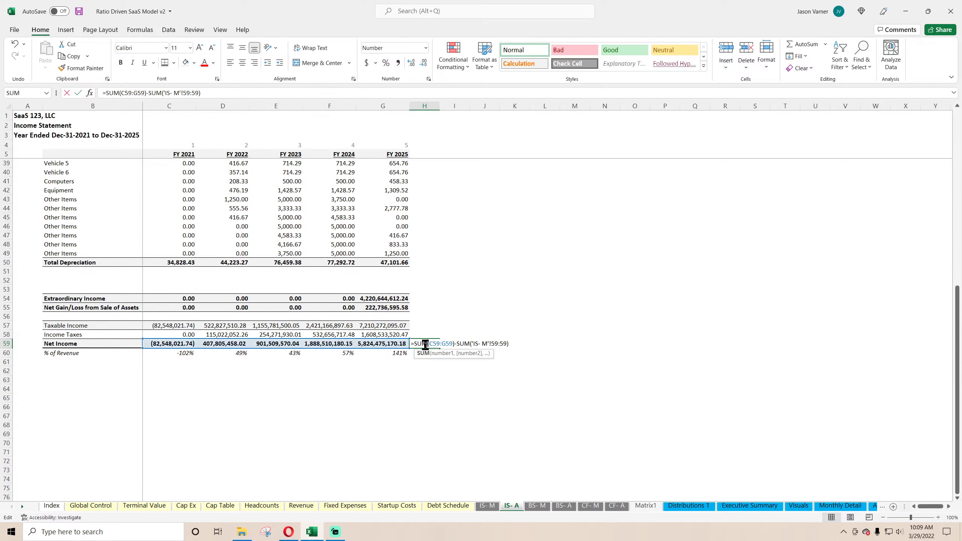
key("Return")
left_click(489, 506)
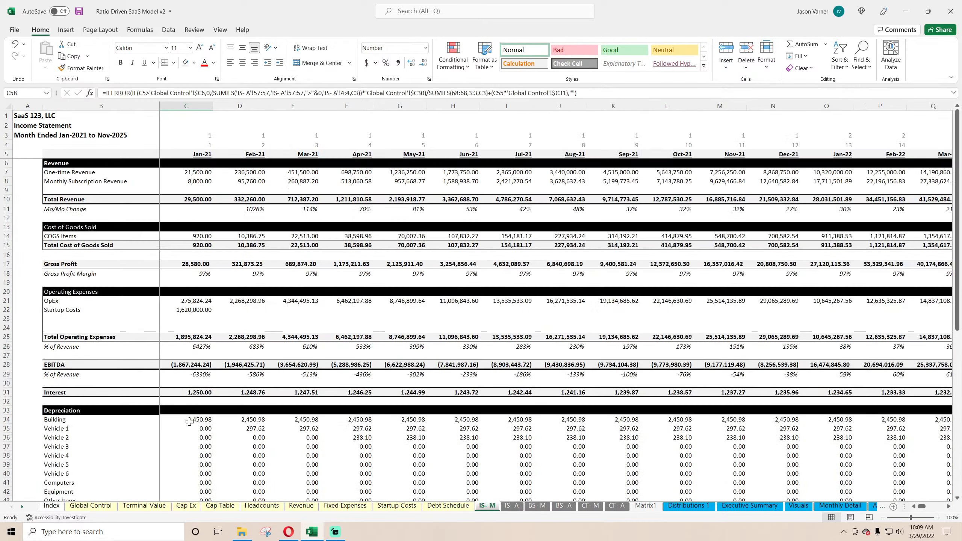
scroll(190, 420, "down", 14)
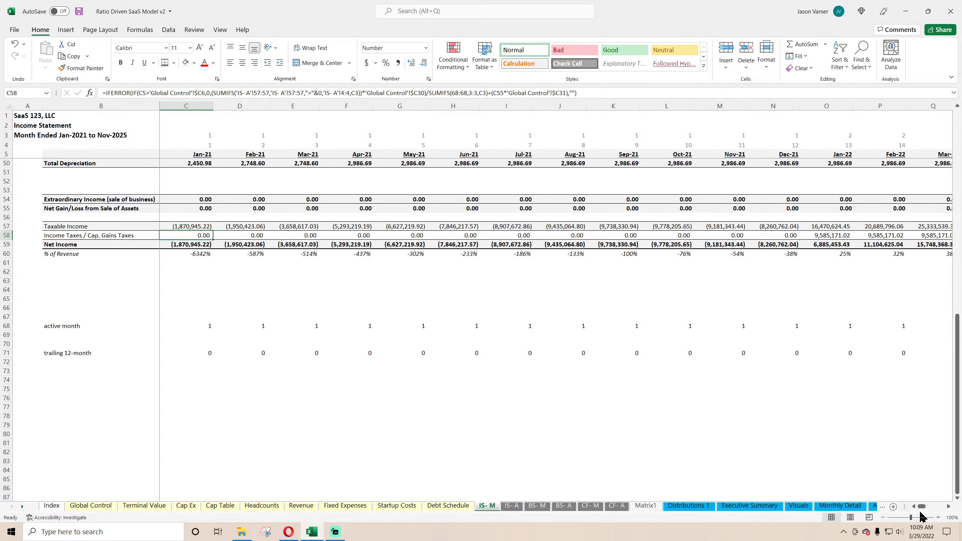
mouse_move(922, 506)
left_mouse_down()
mouse_move(942, 509)
mouse_move(919, 515)
left_mouse_up()
left_click(511, 506)
scroll(225, 366, "up", 10)
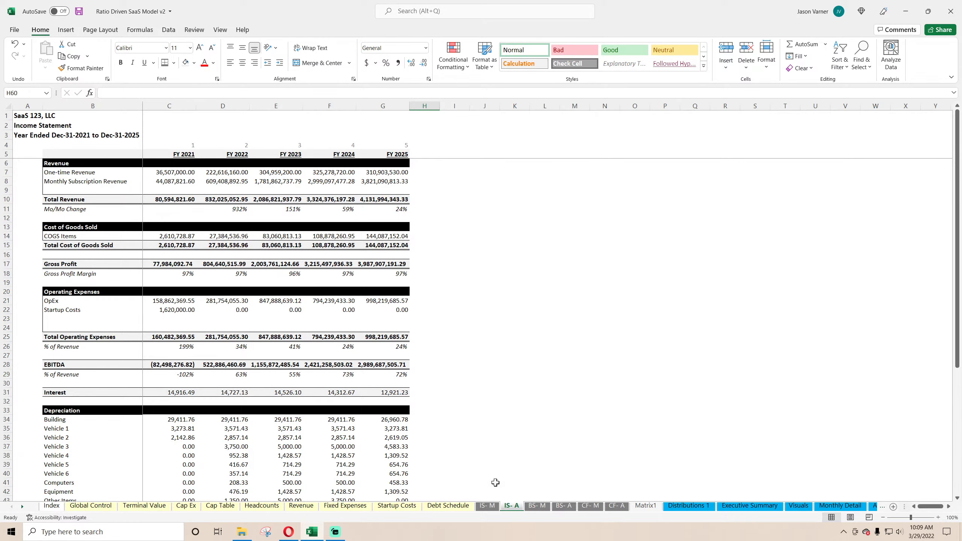
Trace the Jan-21 Customer Receipts on the monthly cash flow statement to Total Revenue on the monthly income statement
left_click(487, 507)
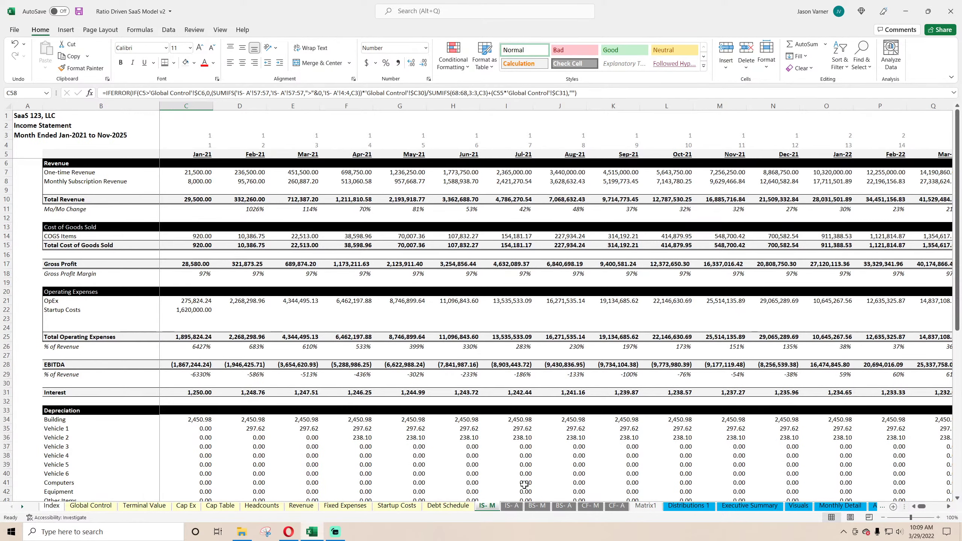
left_click(586, 506)
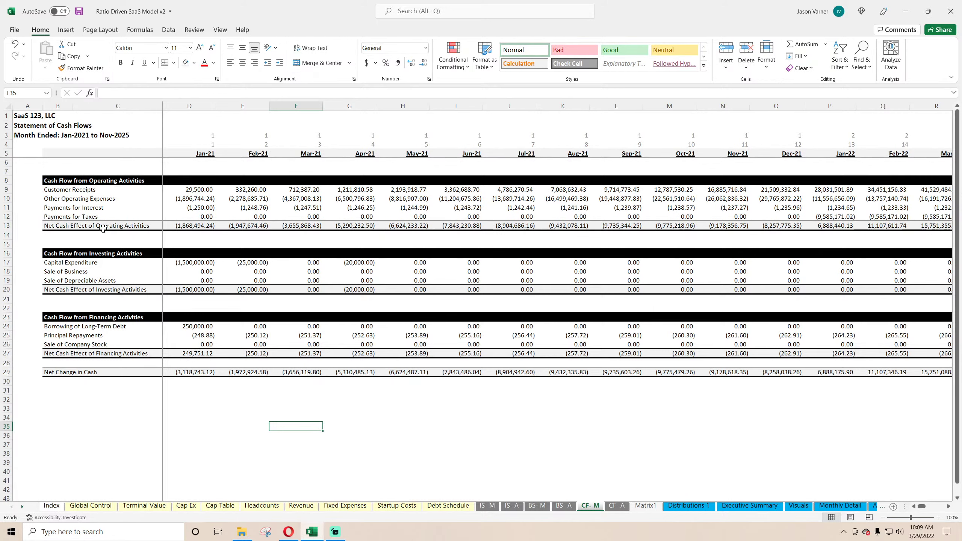
left_click(200, 189)
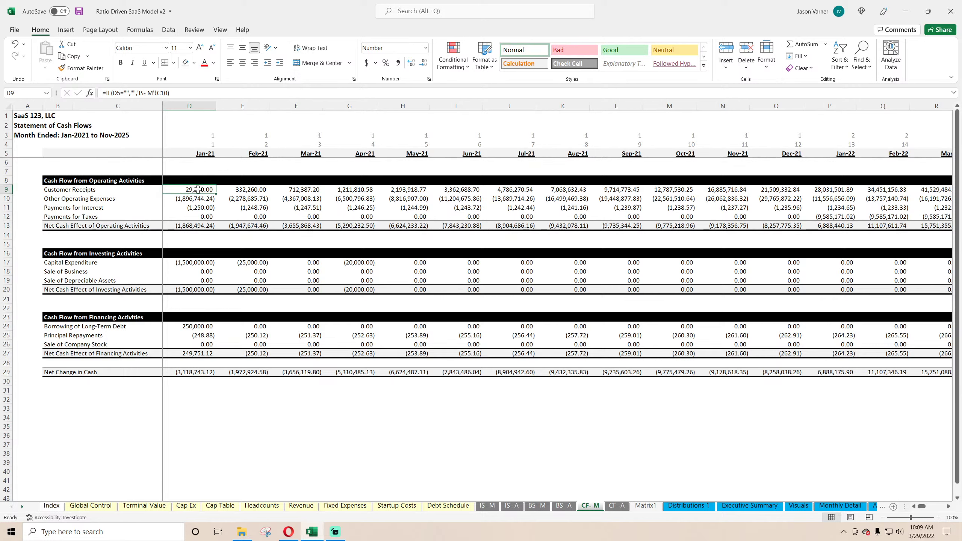
left_click(488, 506)
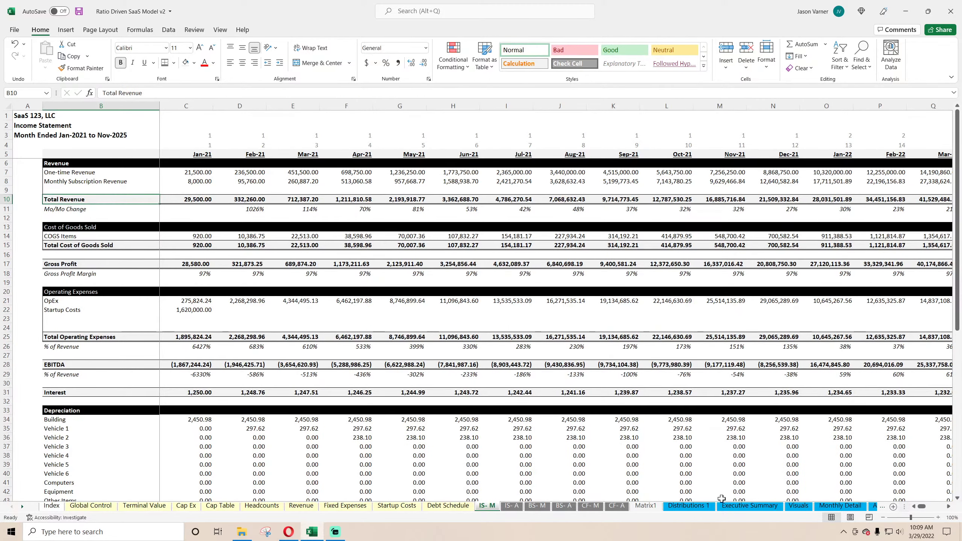
left_click(617, 507)
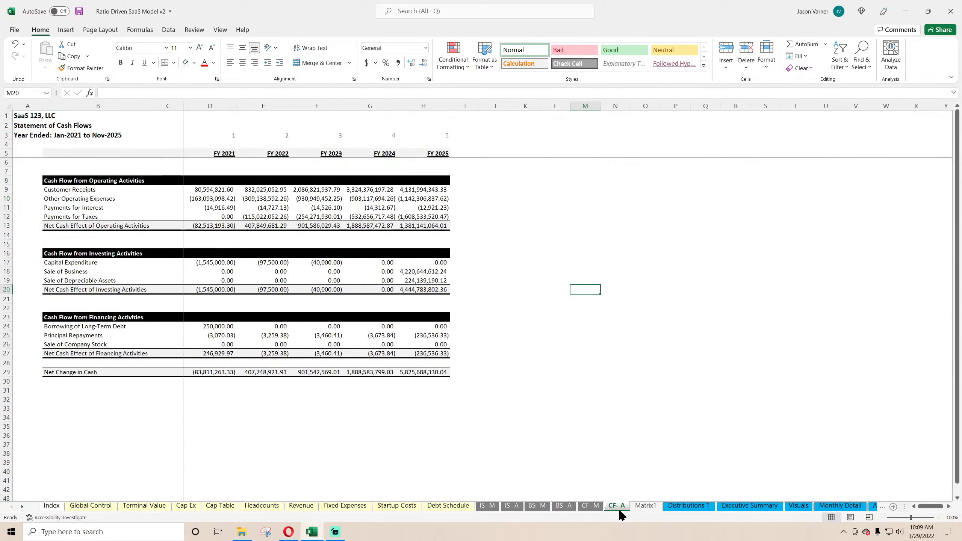
Trace Other Operating Expenses on the monthly cash flow statement to total operating expenses and total cost of goods sold on the monthly income statement
left_click(590, 506)
left_click(190, 198)
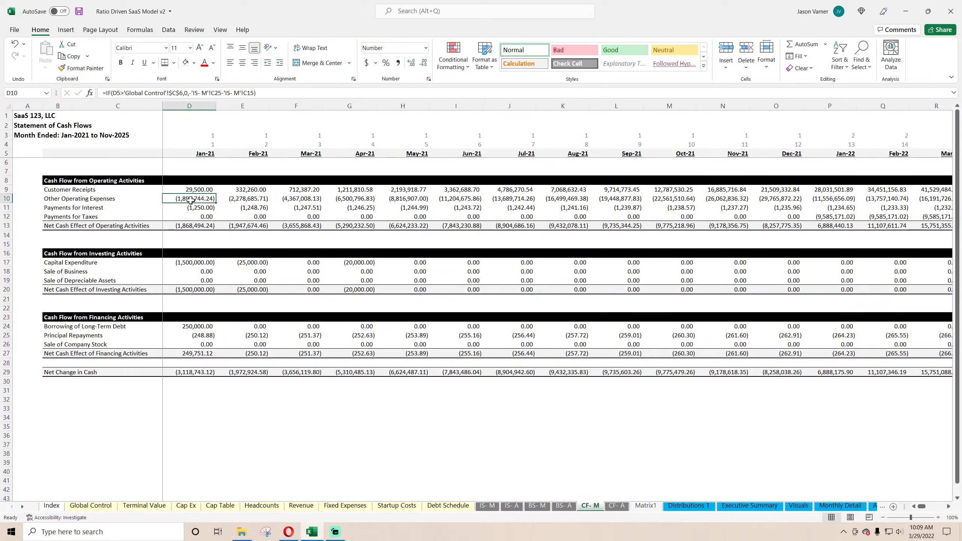
left_click(235, 198)
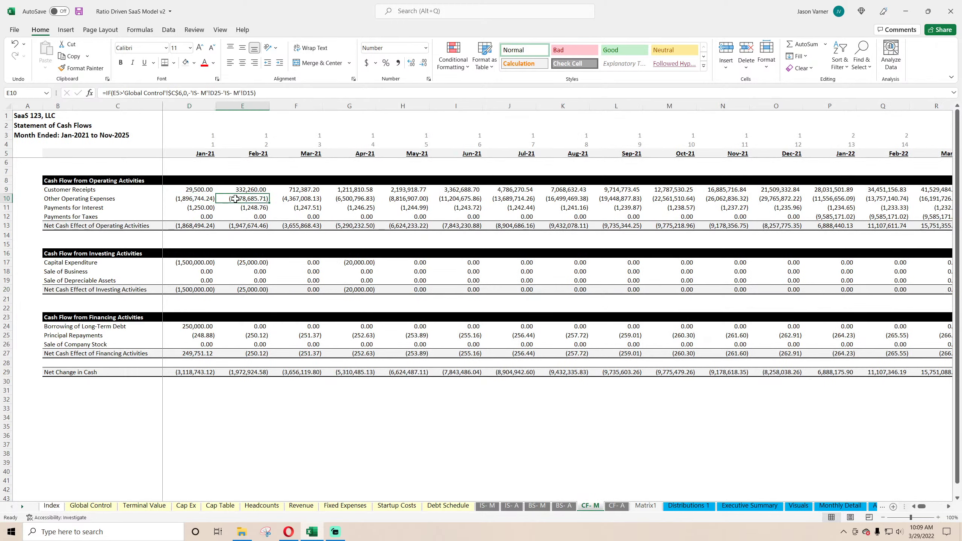
left_click(203, 199)
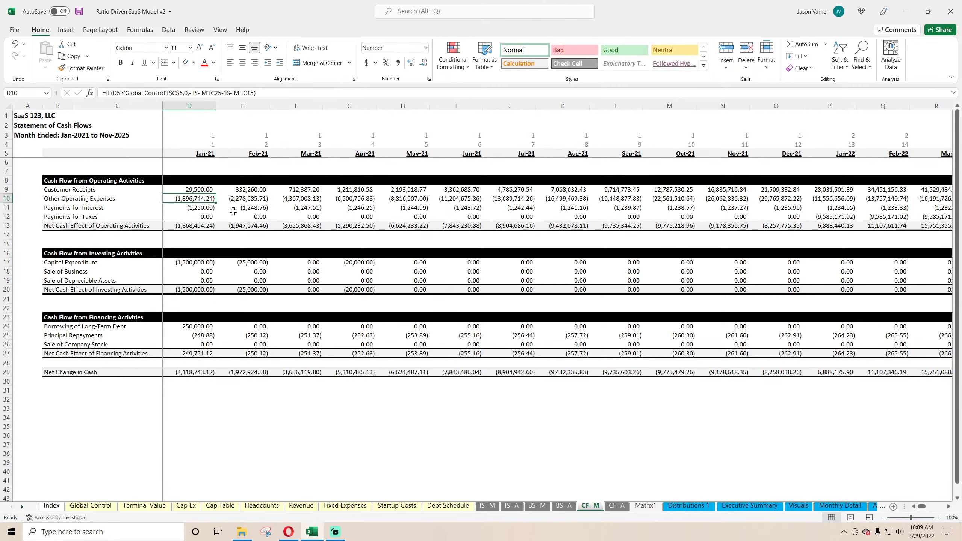
left_click(487, 506)
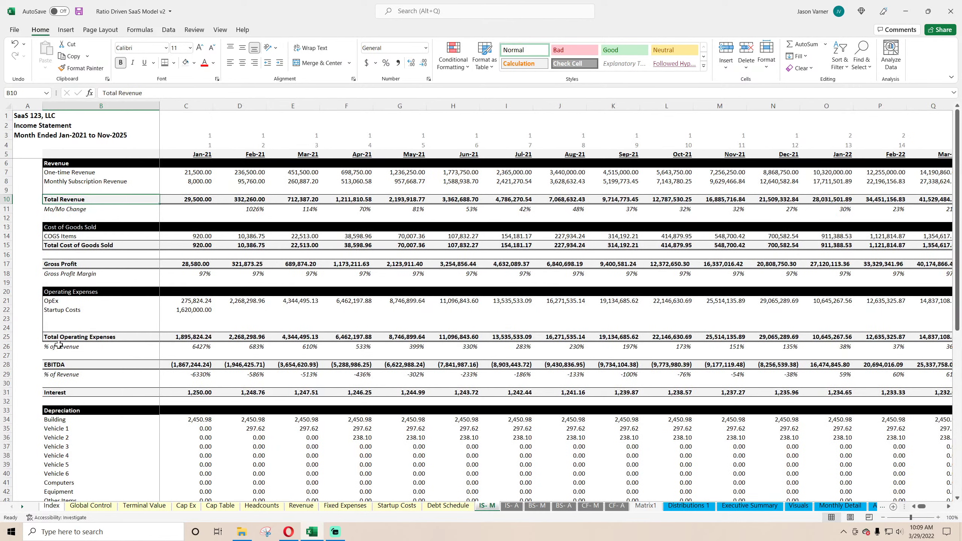
left_click(196, 339)
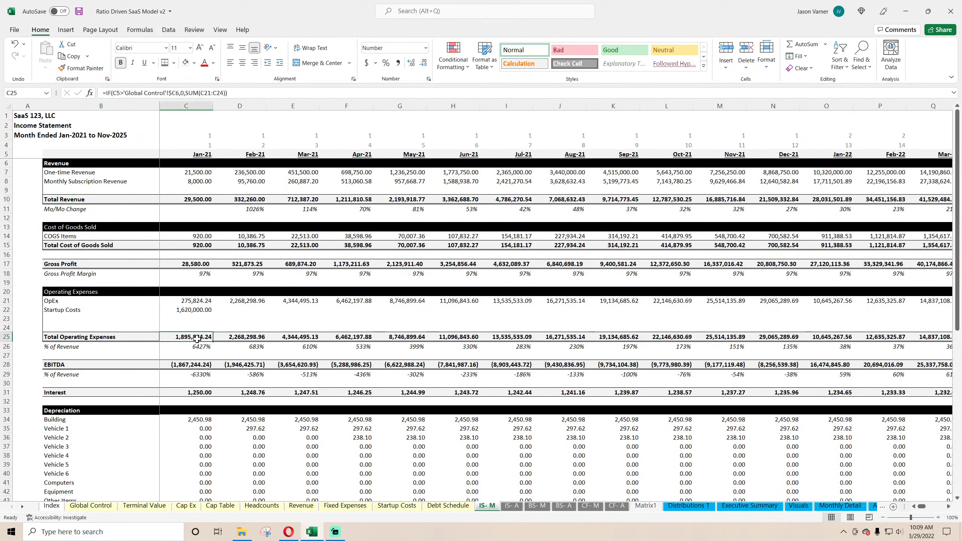
left_click(198, 245)
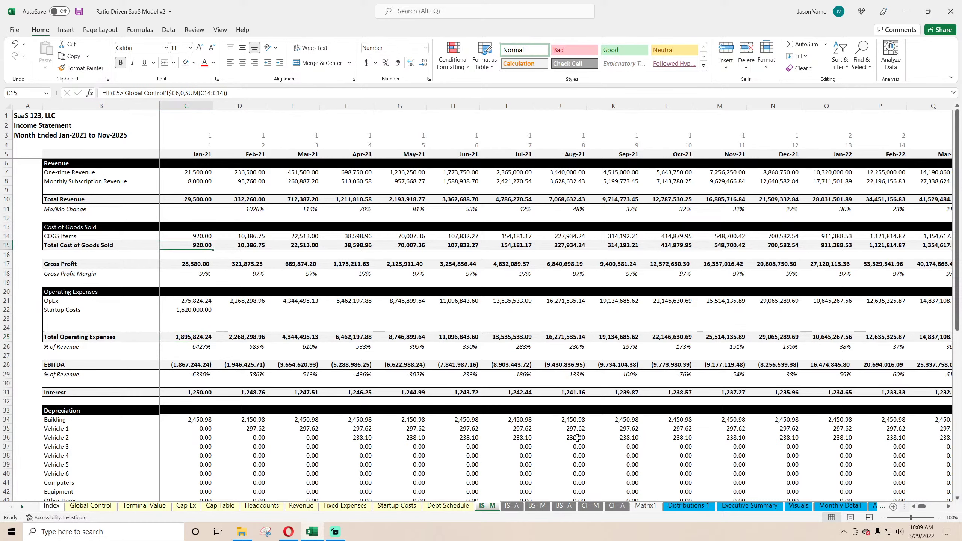
left_click(592, 507)
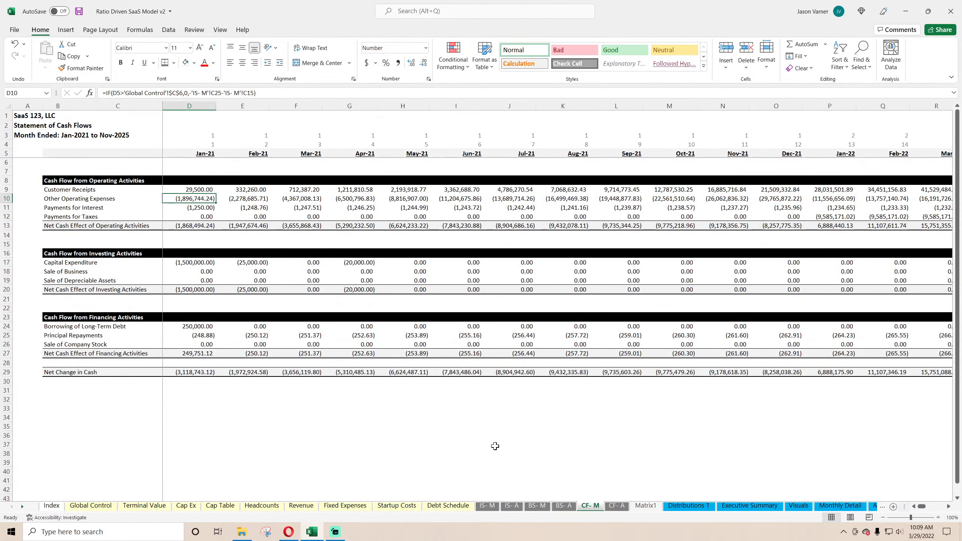
left_click(252, 199)
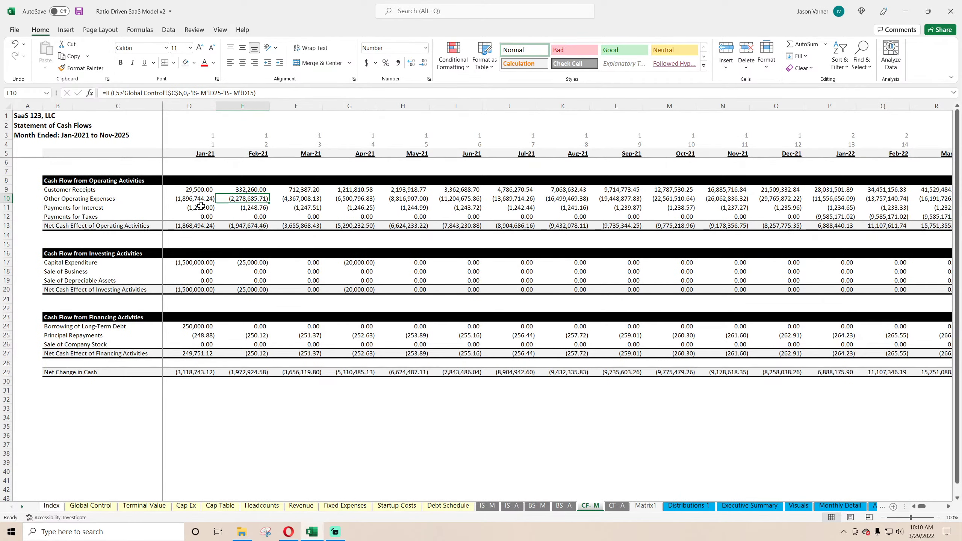
Examine the Payments for Interest and Payments for Taxes formulas on the monthly cash flow statement, consulting the monthly income statement and Monthly Detail
left_click(200, 206)
left_click(248, 210)
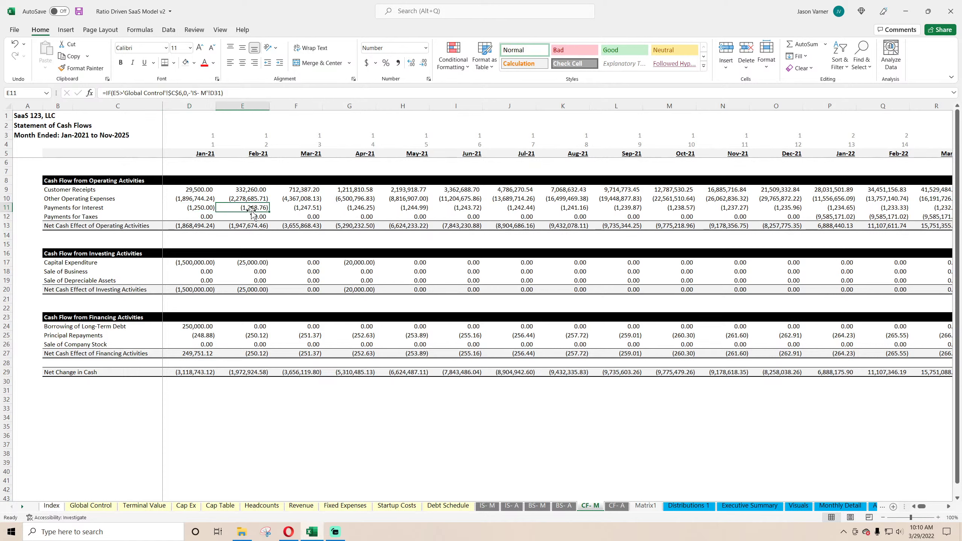
left_click(828, 216)
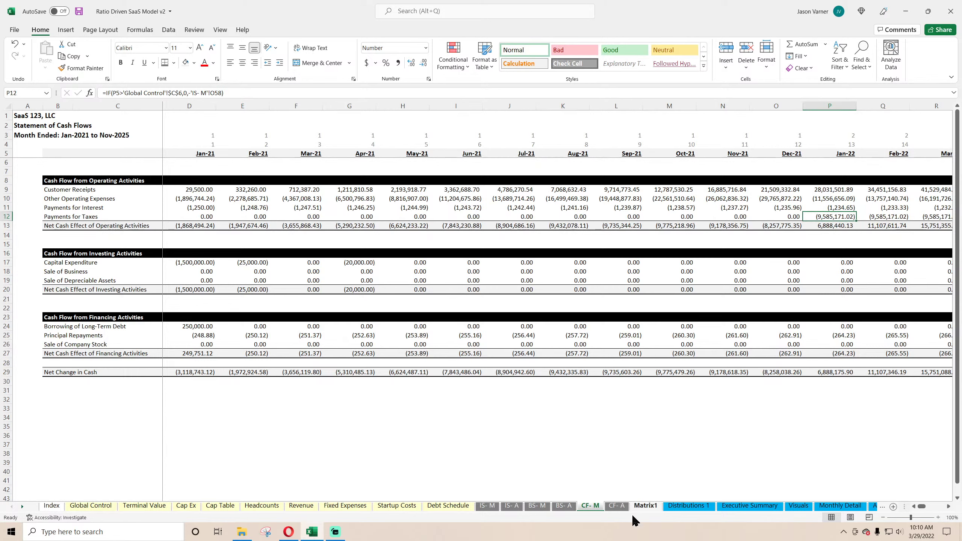
left_click(488, 506)
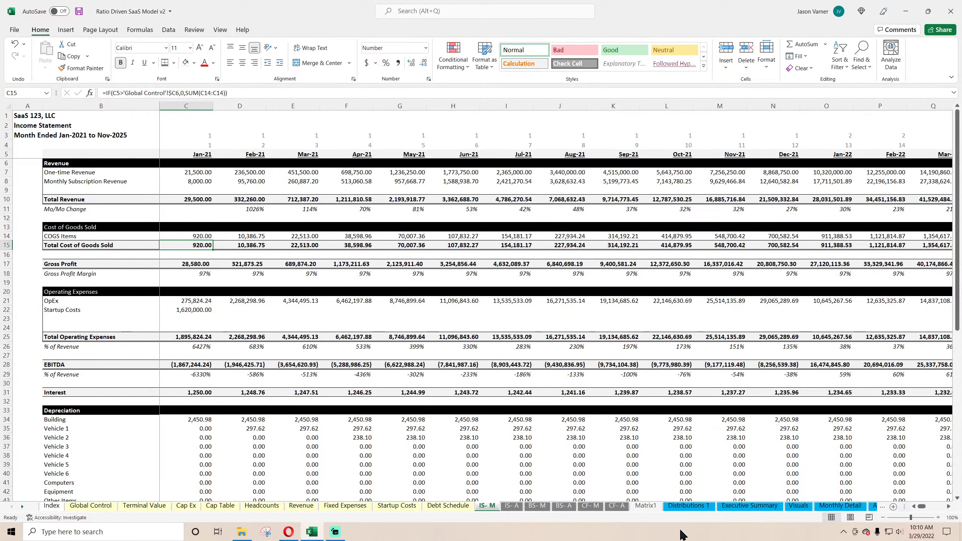
left_click(822, 507)
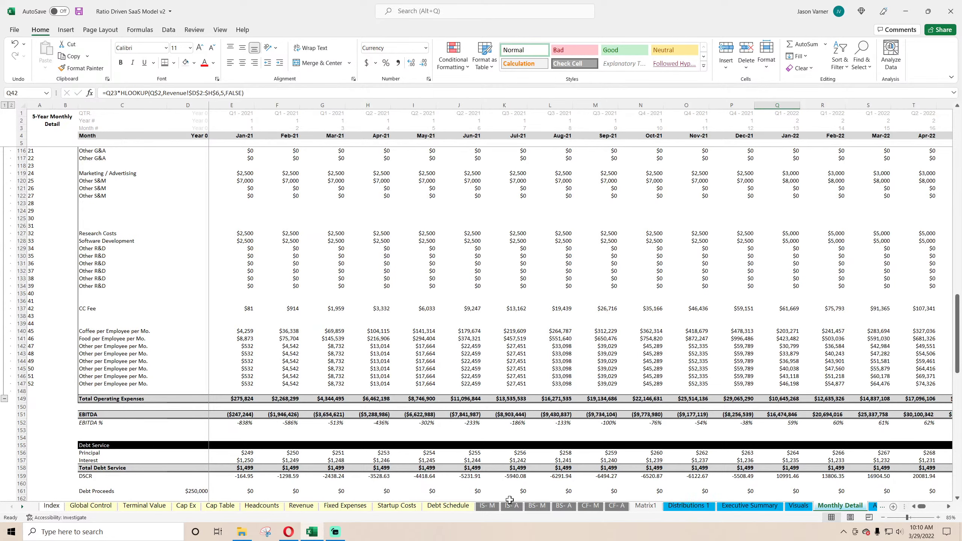
left_click(590, 506)
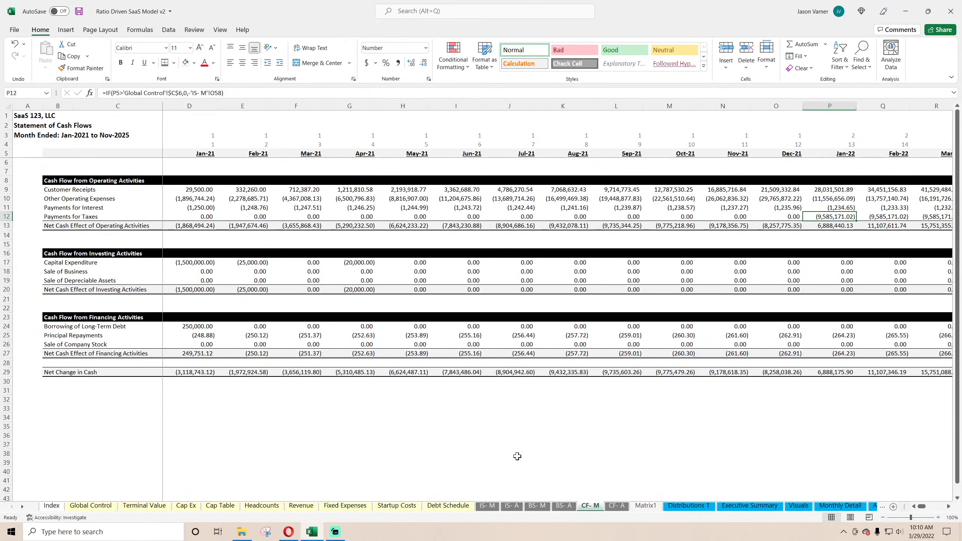
Save the workbook and review the Net Cash Effect of Operating Activities from Jan-21 to Aug-21
left_click(79, 11)
left_click_drag(195, 227, 552, 227)
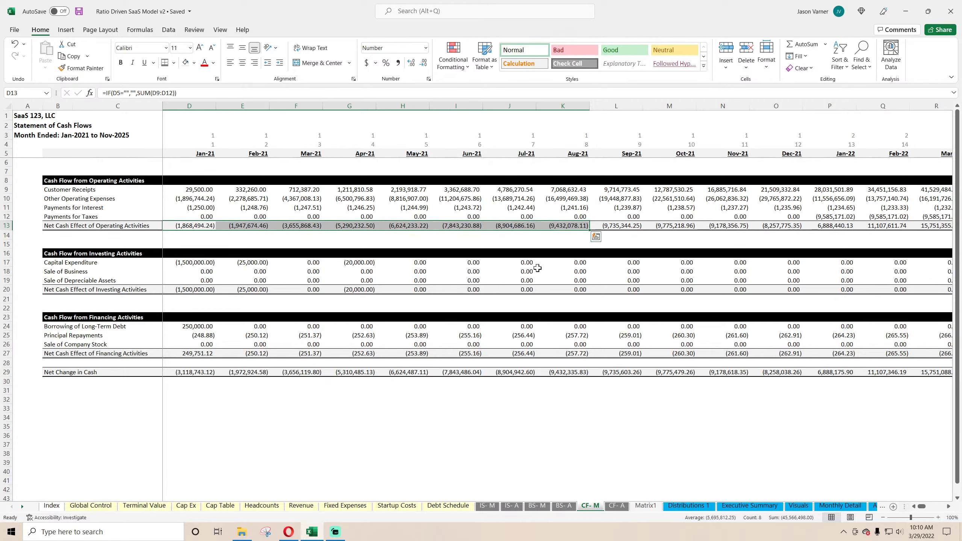
Compare the summed Capital Expenditure row on the monthly cash flow statement with the total cost basis of all items on Cap Ex
left_click(196, 264)
left_click(262, 261)
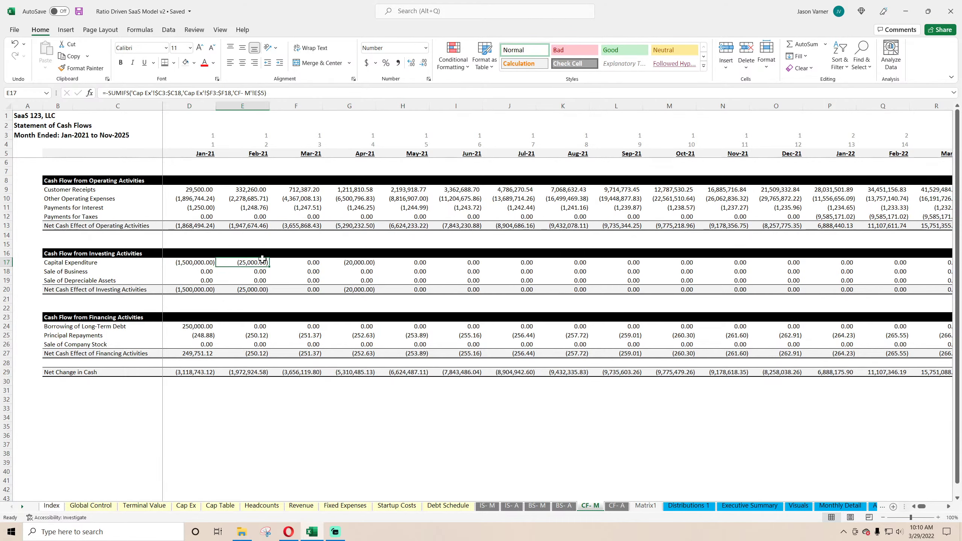
left_click_drag(196, 263, 852, 263)
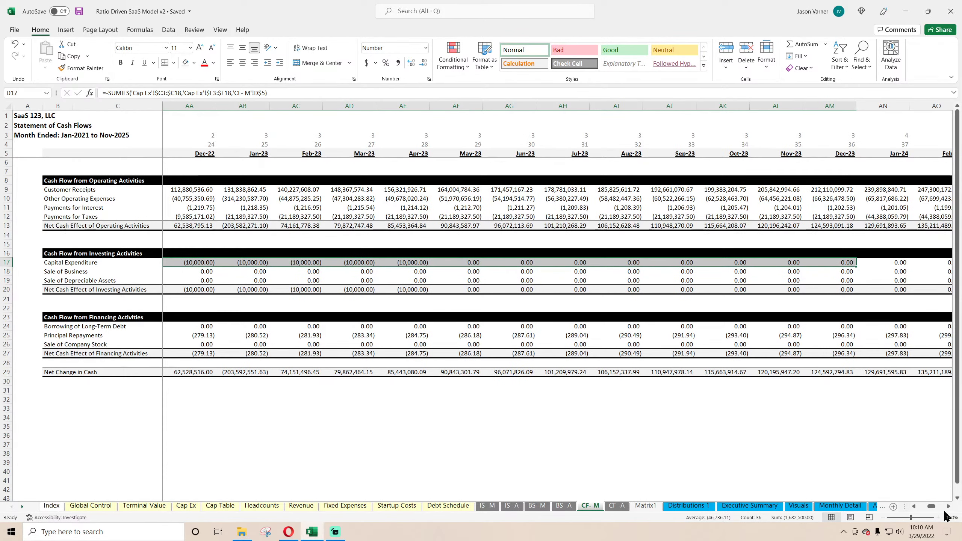
left_click_drag(932, 510, 921, 508)
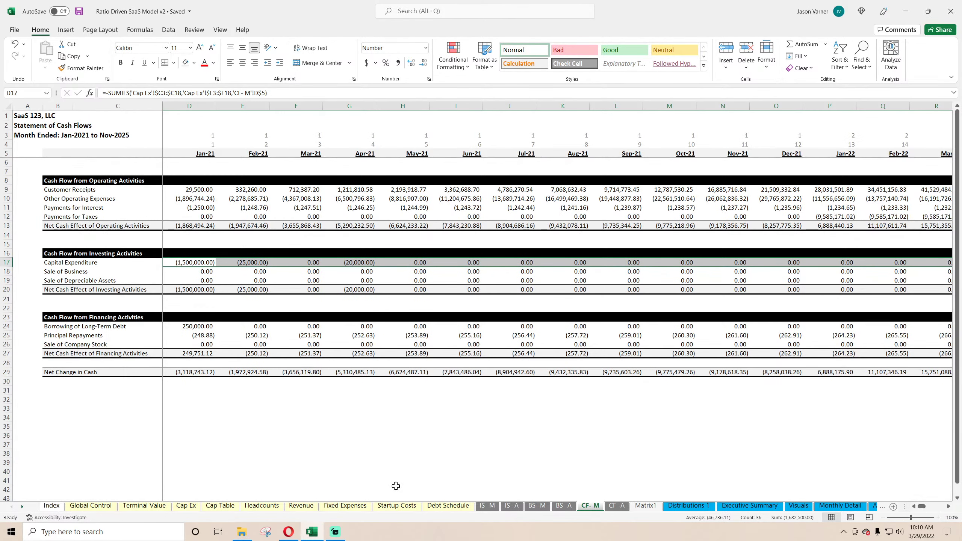
left_click(186, 506)
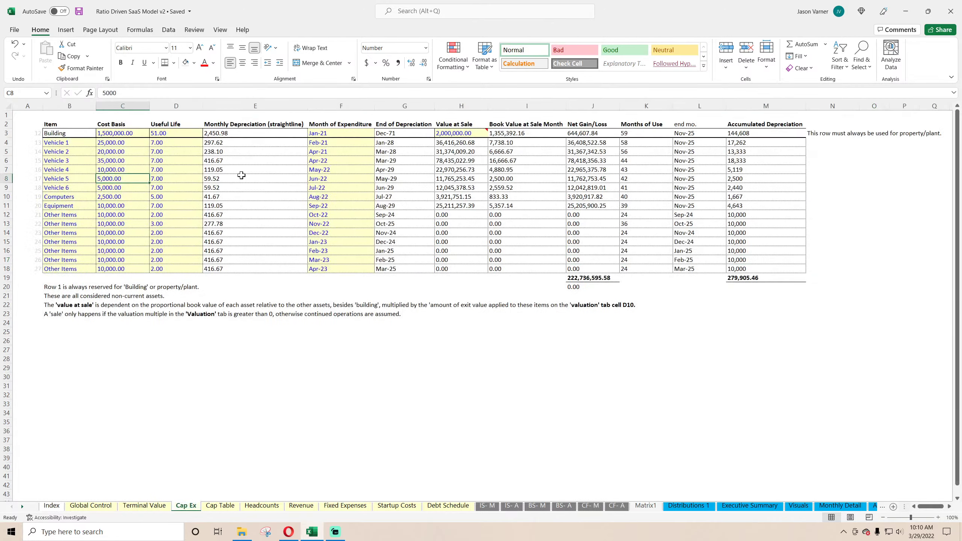
left_click_drag(108, 132, 117, 269)
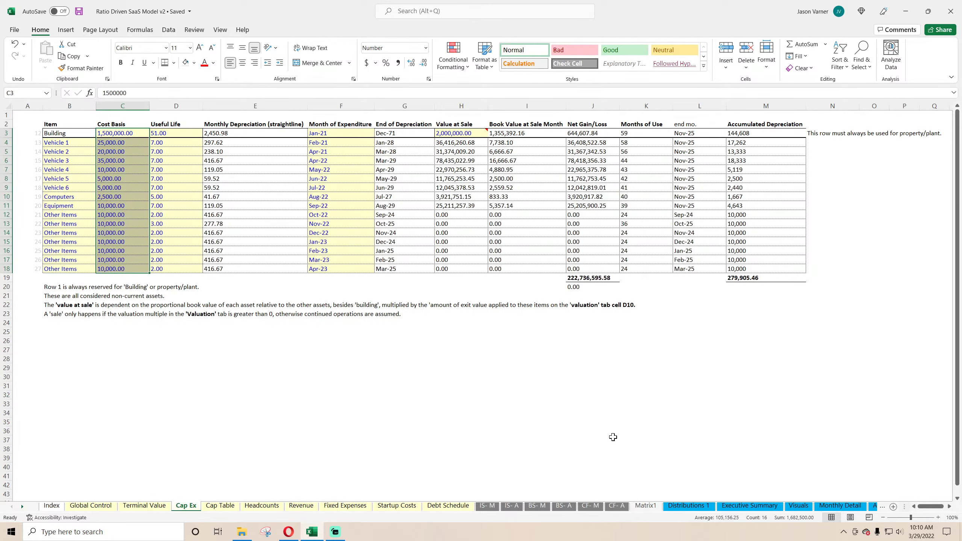
left_click(590, 506)
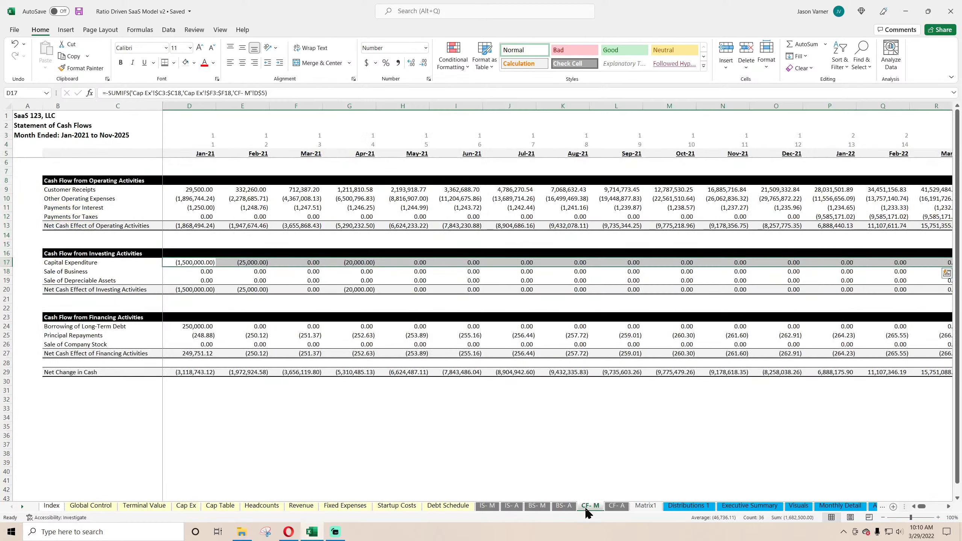
Trace the Jan-21 Sale of Business formula on the monthly cash flow statement to the Trailing 12-month Revenue on Terminal Value
left_click(189, 272)
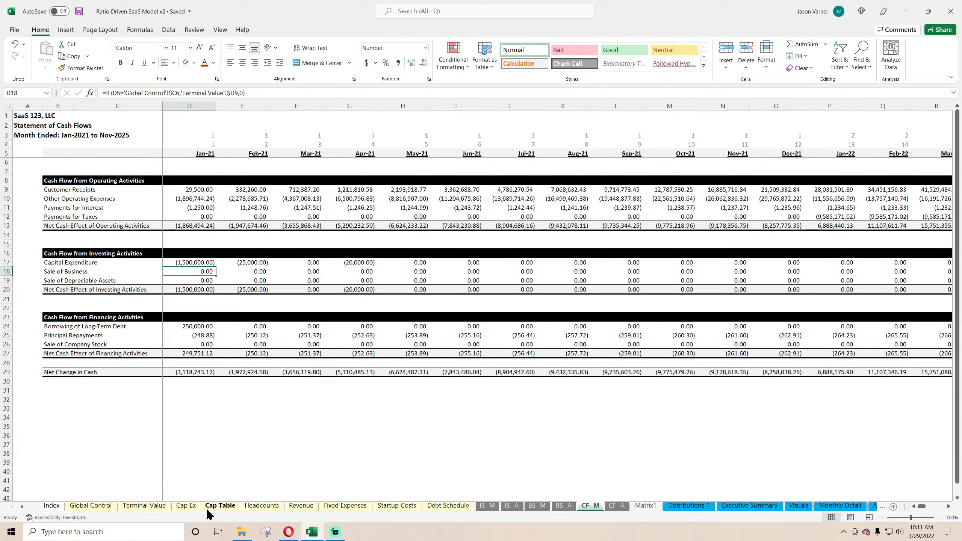
left_click(153, 506)
double_click(246, 106)
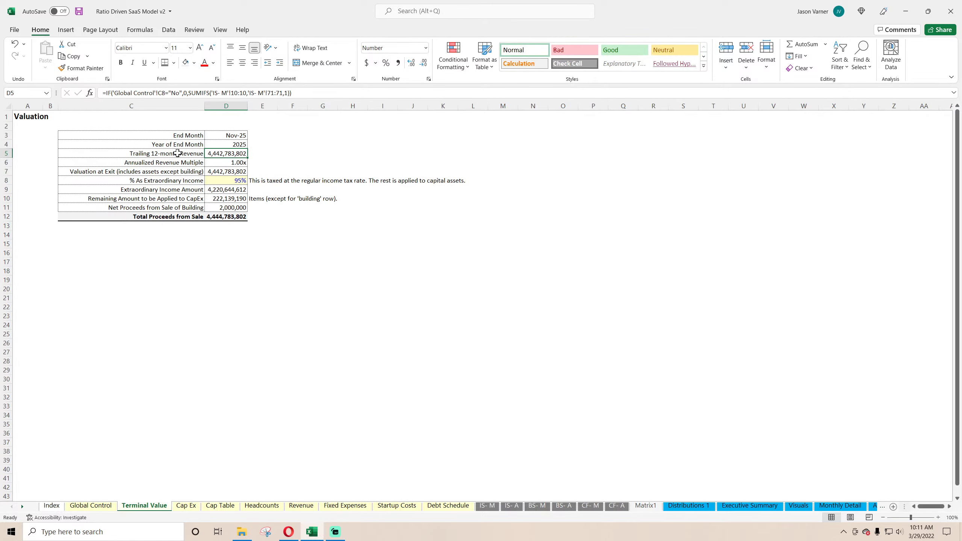
key("Left")
left_click(227, 153)
Compare the summed Total Revenue for Dec-24 to Nov-25 on the monthly income statement with Trailing 12-month Revenue on Terminal Value
left_click(488, 506)
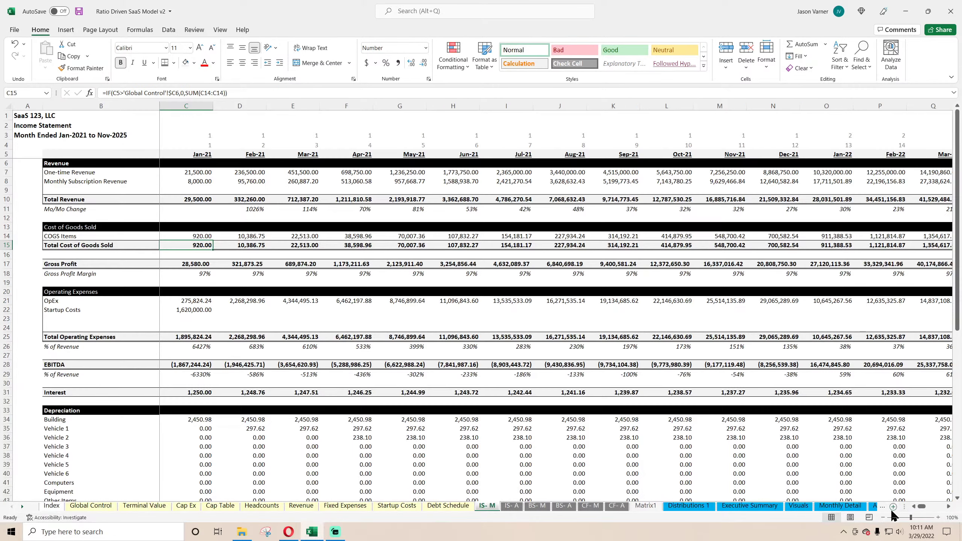
left_click_drag(922, 510, 940, 508)
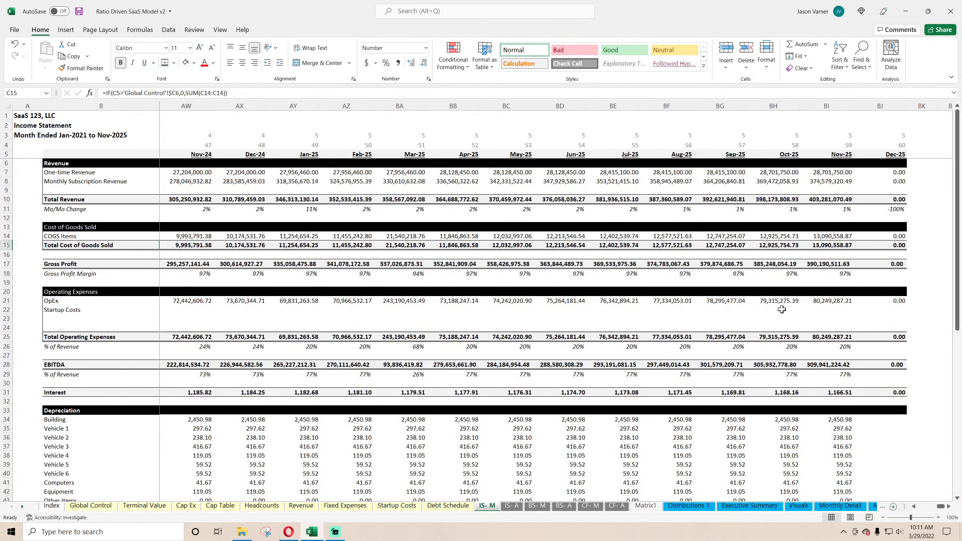
left_click(830, 199)
left_click_drag(830, 198, 357, 201)
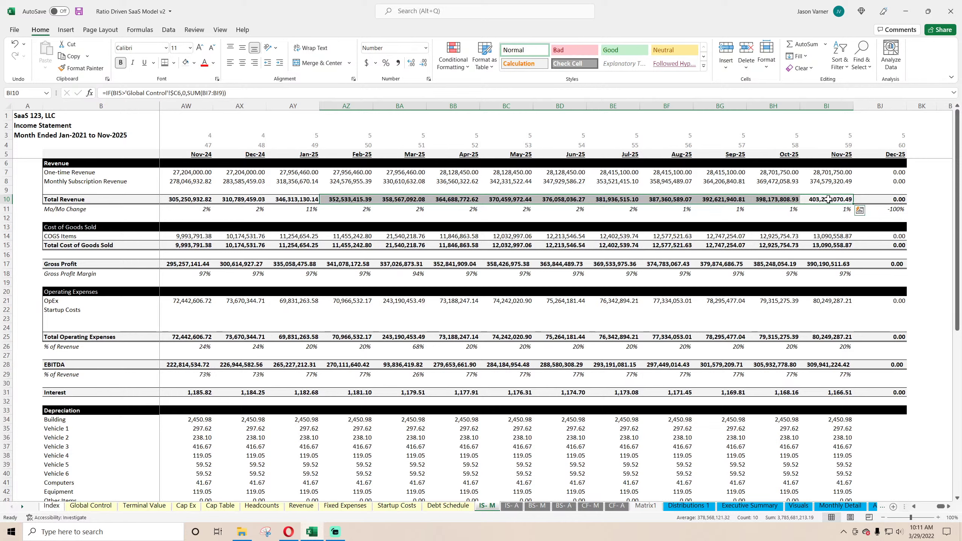
left_click_drag(826, 197, 243, 201)
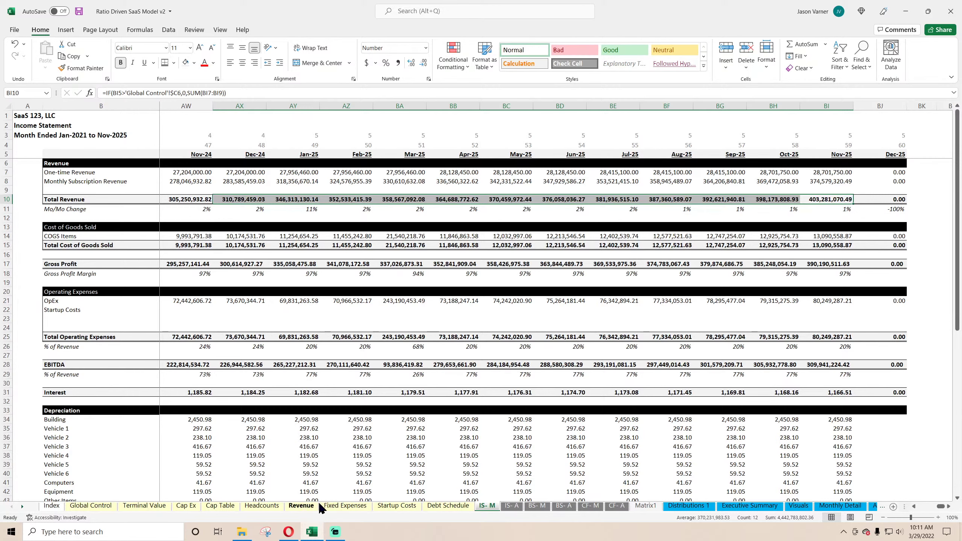
left_click(154, 507)
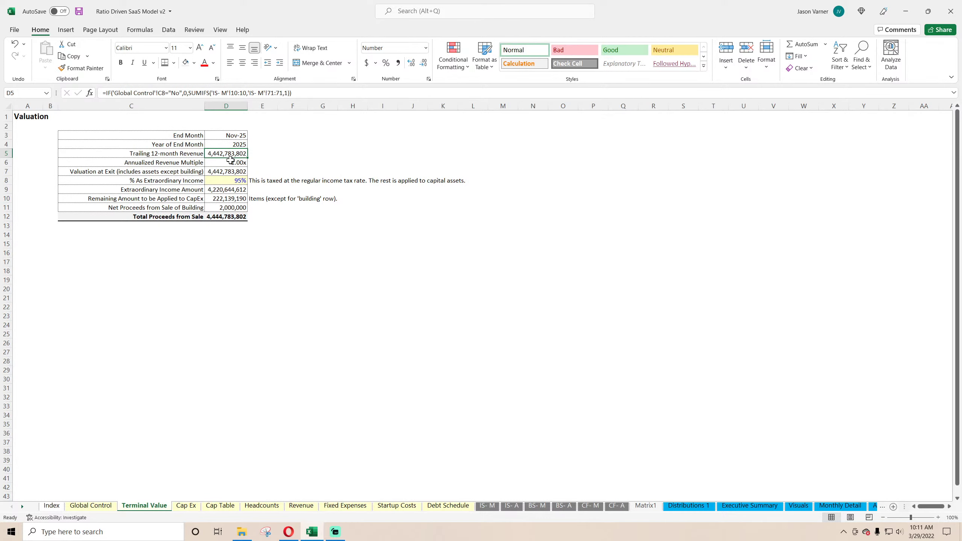
left_click(493, 508)
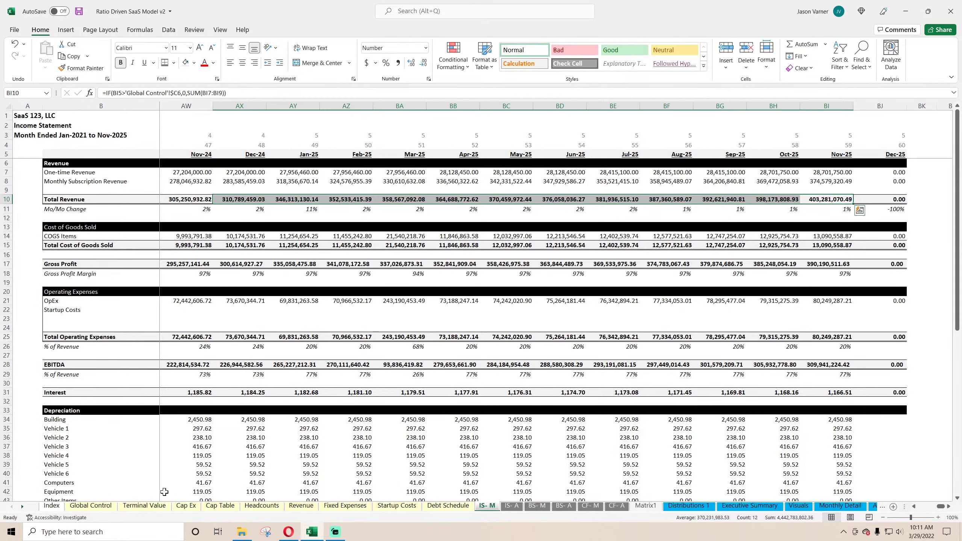
left_click(141, 508)
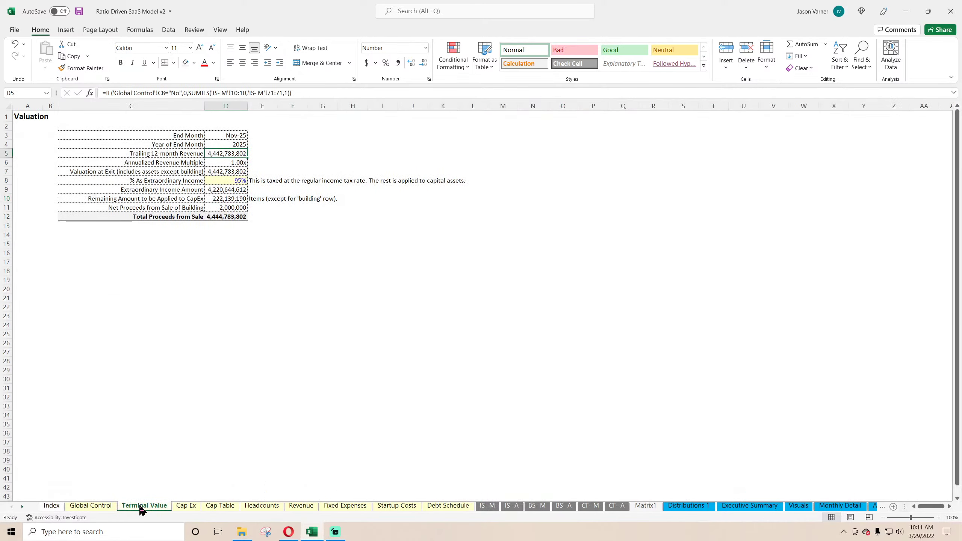
Examine the Terminal Value rows from Annualized Revenue Multiple to Net Proceeds from Sale of Building, tracing the latter to Cap Ex
left_click(225, 162)
left_click(224, 172)
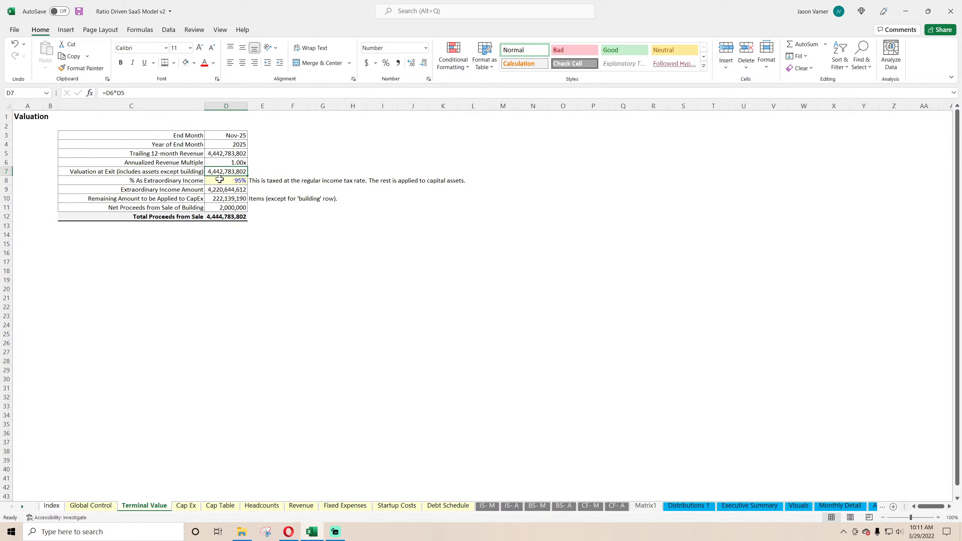
left_click(227, 180)
left_click(227, 189)
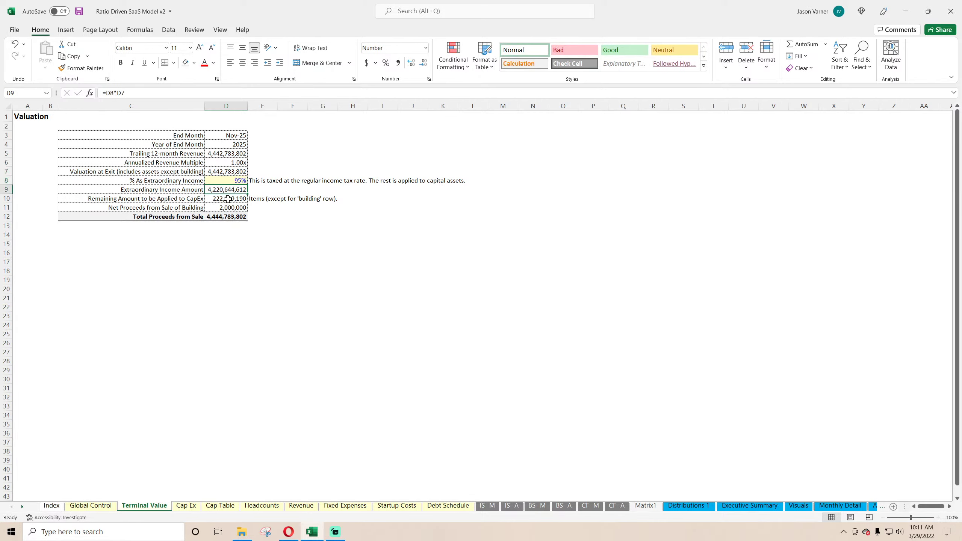
left_click(227, 199)
left_click(228, 208)
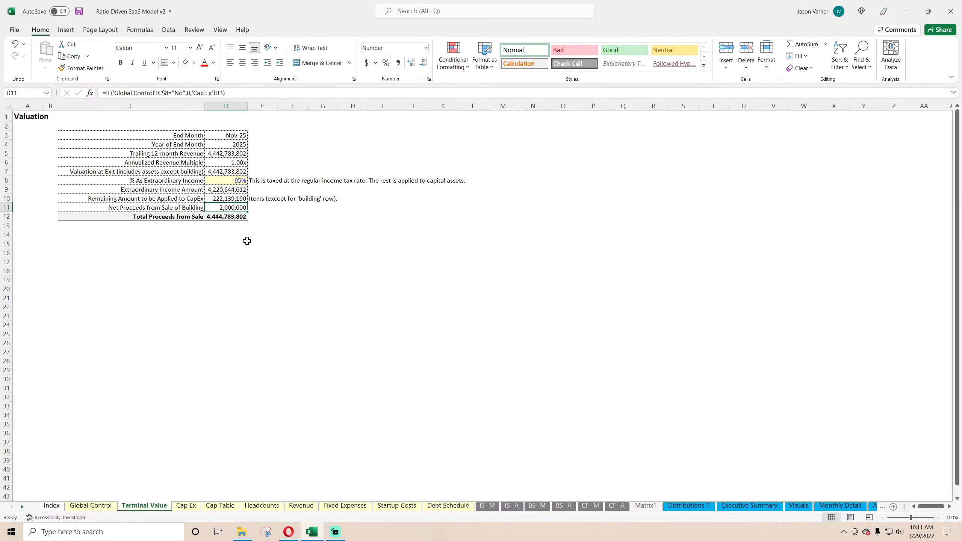
left_click(227, 198)
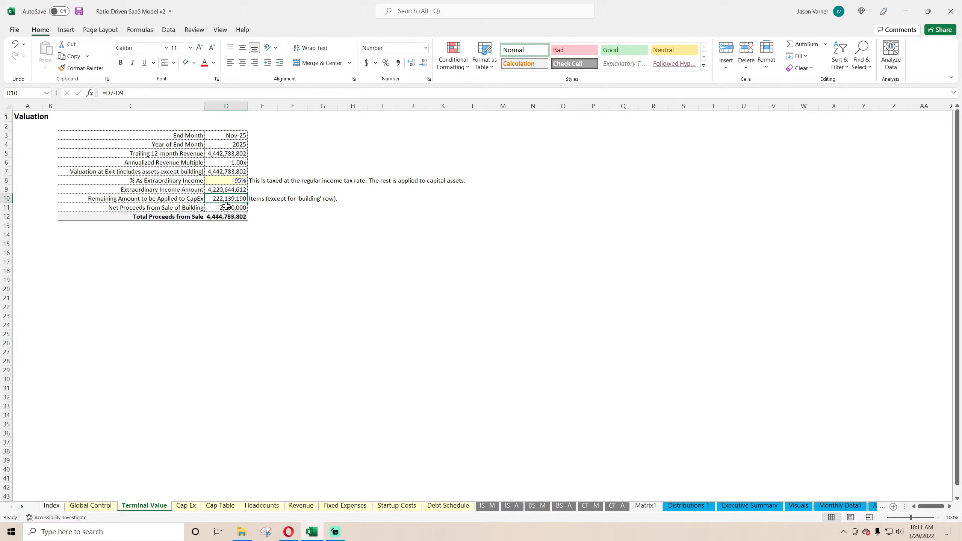
left_click(227, 207)
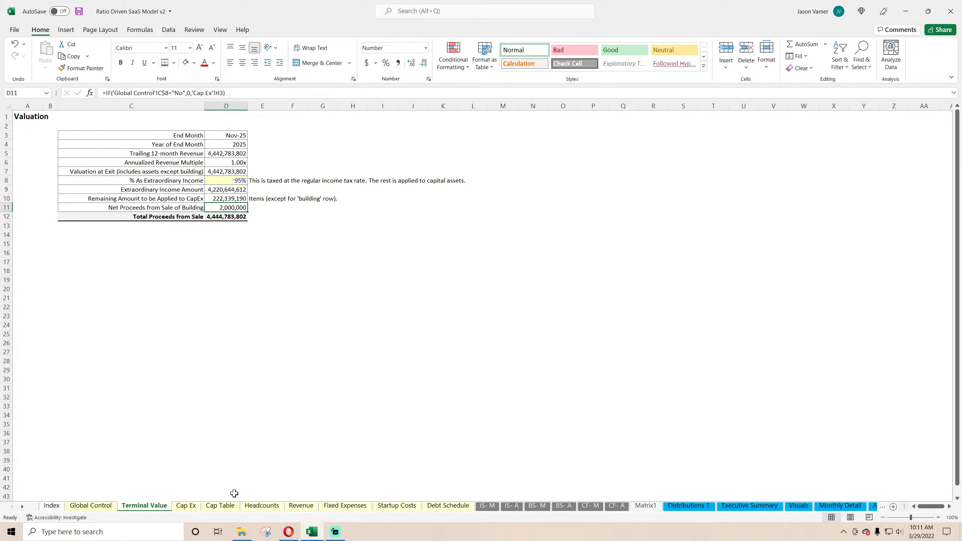
left_click(186, 505)
left_click(459, 133)
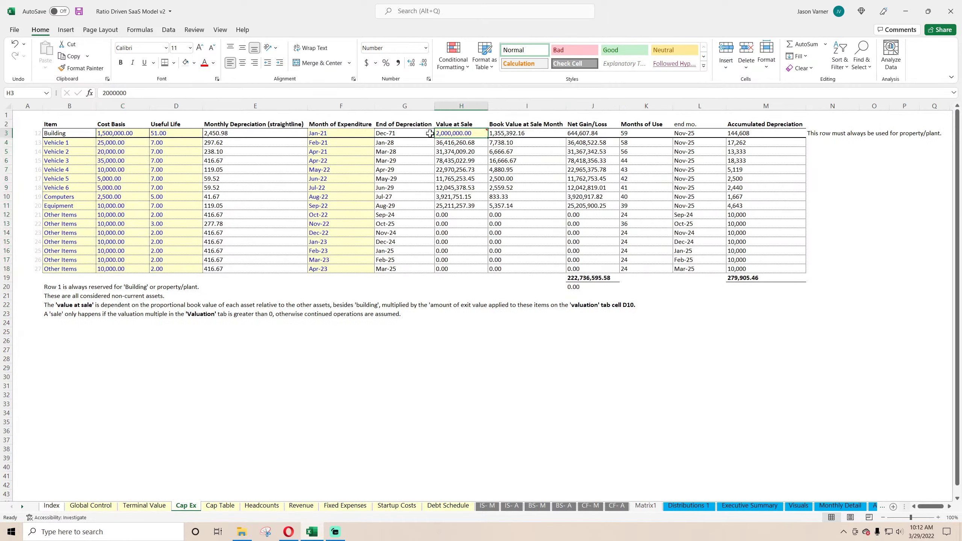
Inspect the Nov-25 Sale of Business, Sale of Depreciable Assets and Net Cash Effect of Investing Activities on the monthly cash flow statement
left_click(221, 506)
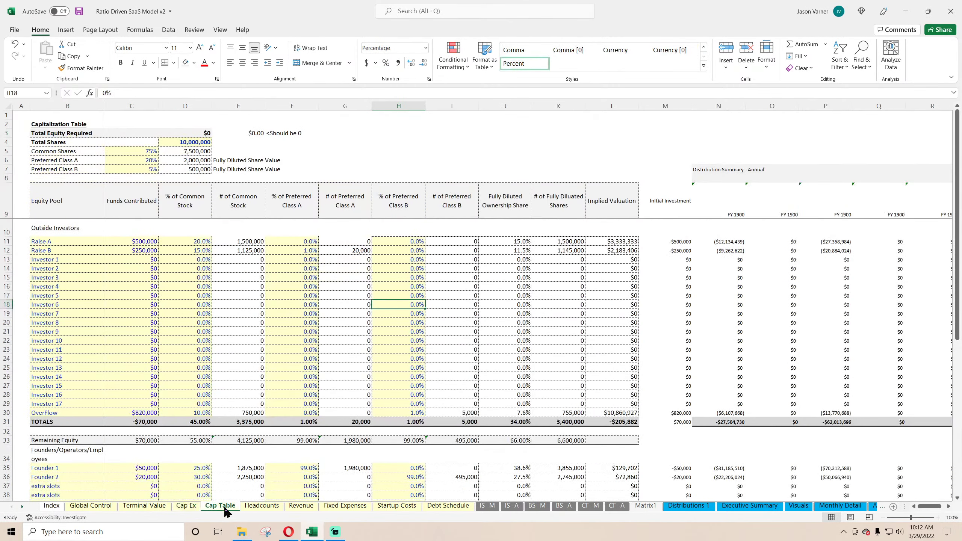
left_click(589, 506)
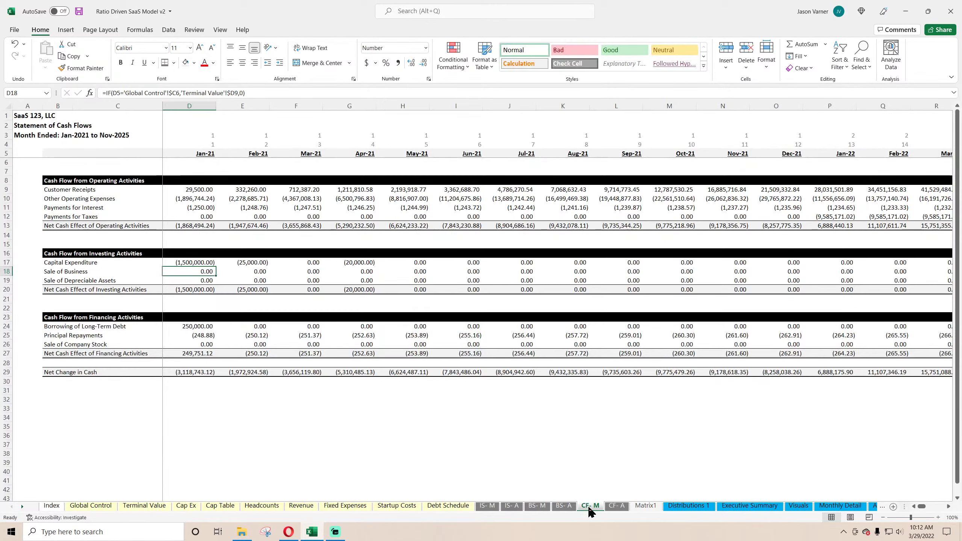
left_click_drag(922, 508, 940, 507)
left_click(828, 272)
left_click(827, 281)
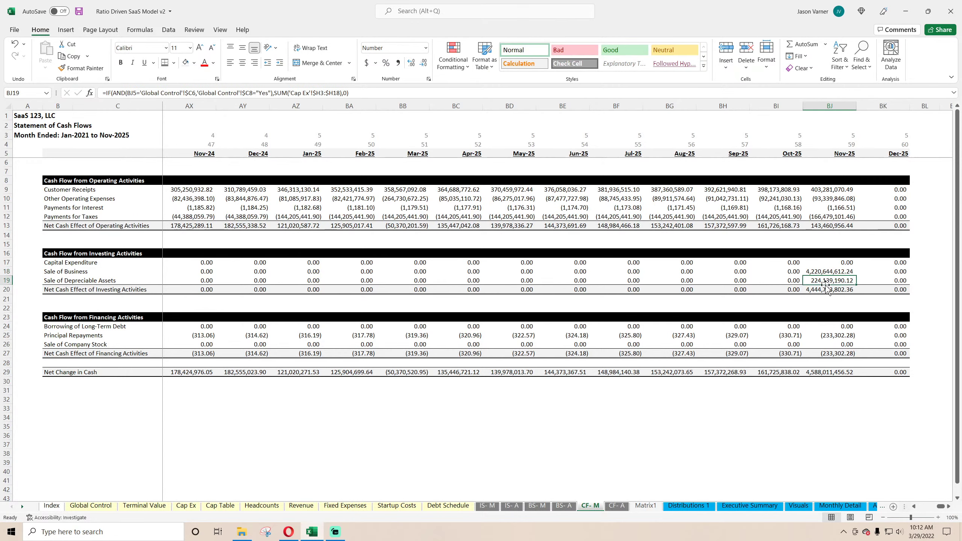
left_click(827, 291)
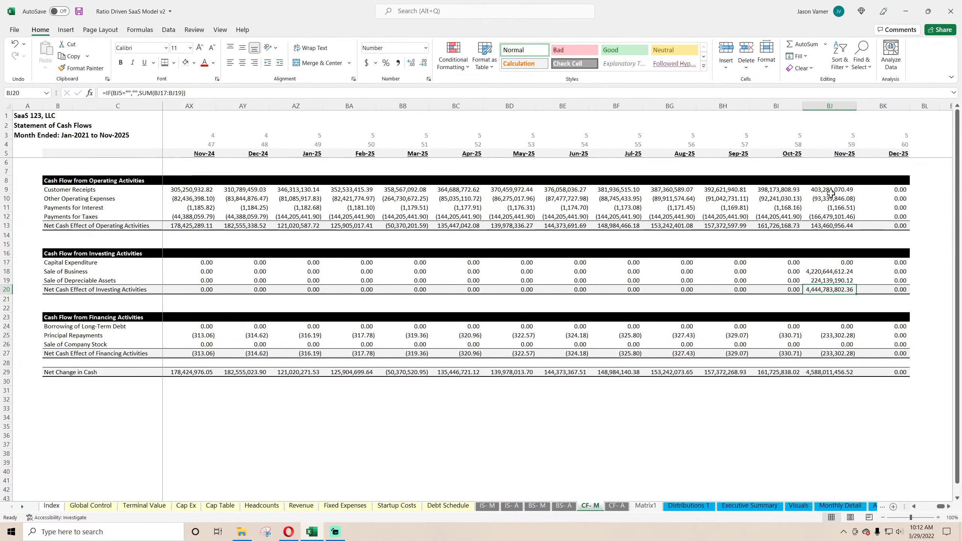
Set FY 1 SDR Added per mo. to 0.5 on the Headcounts sheet
left_click(87, 506)
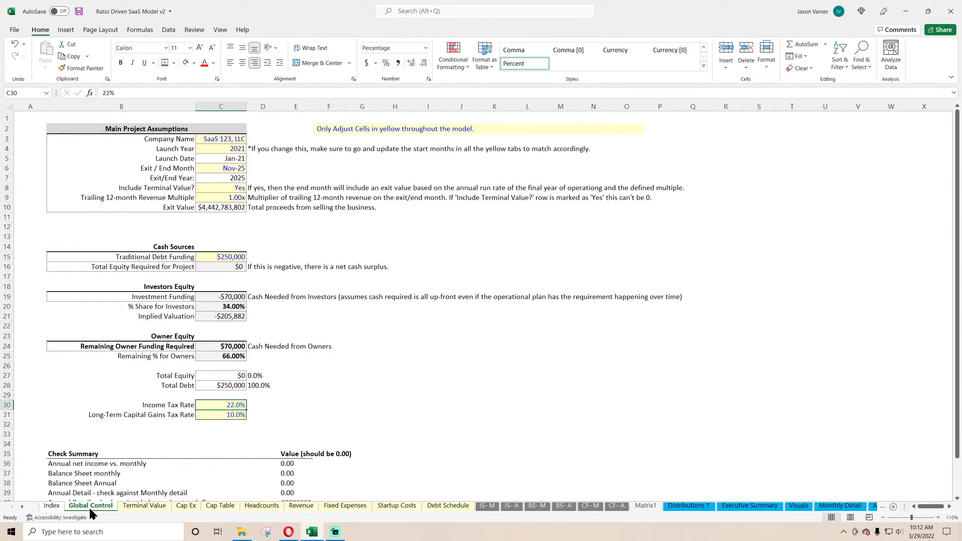
left_click(134, 507)
left_click(259, 507)
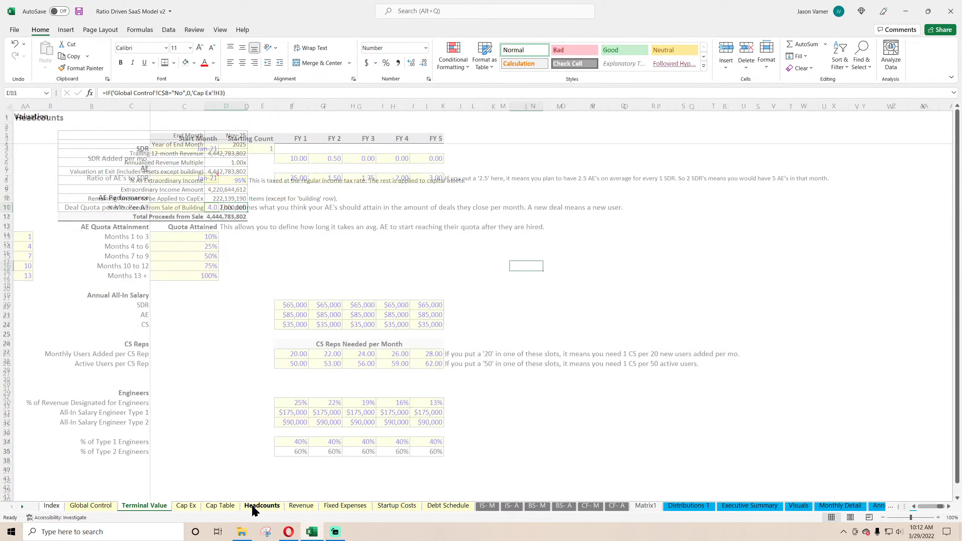
left_click(299, 159)
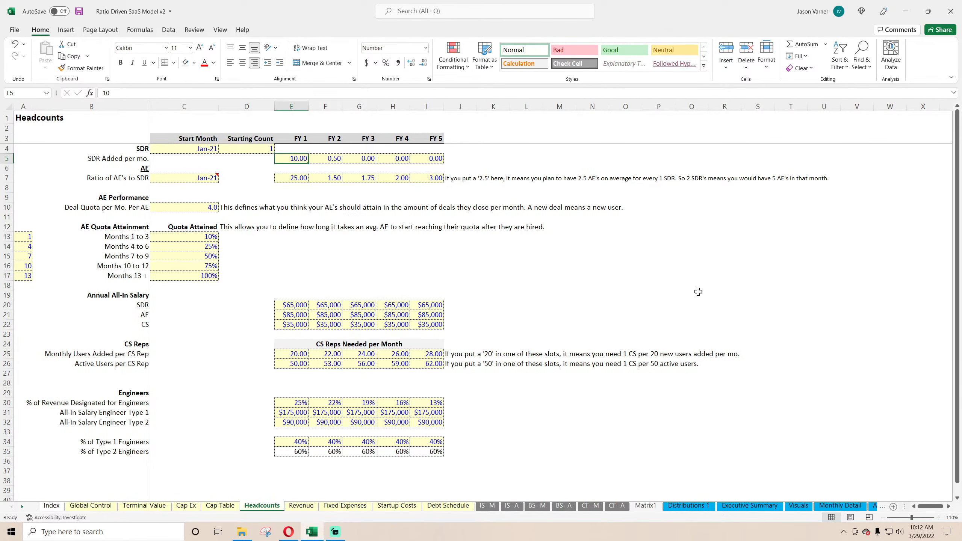
type("0.5")
key("Return")
key("Return")
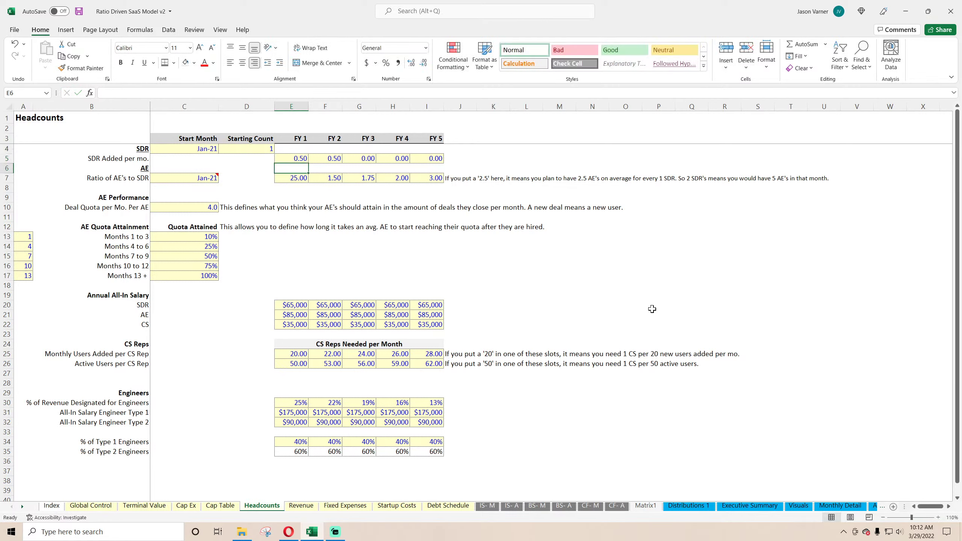
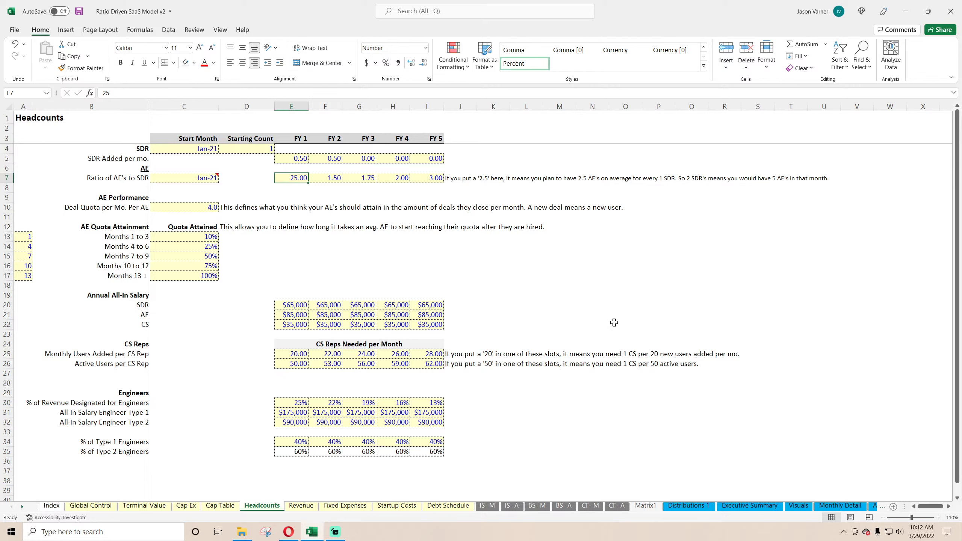
key("Up")
key("Up")
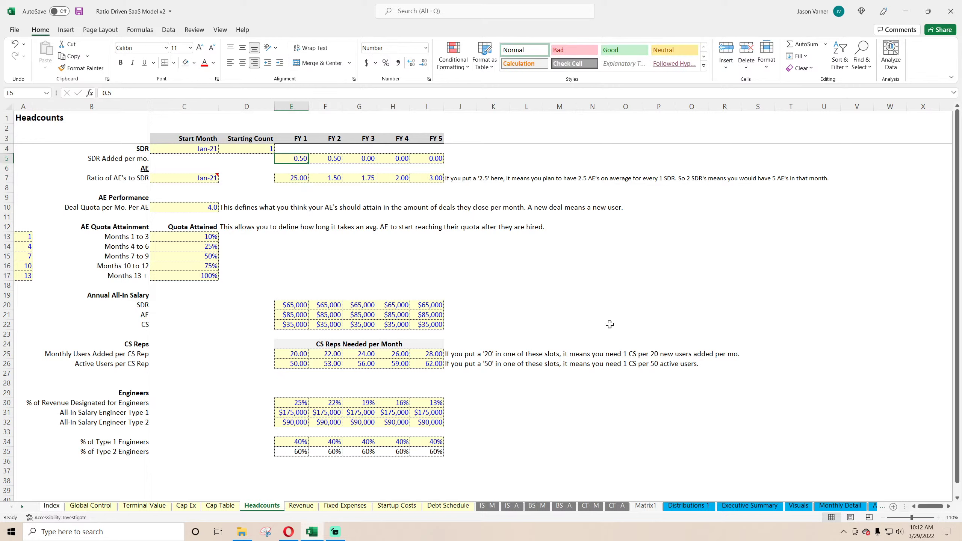
Set the FY 1 Ratio of AE's to SDR to 2 on the Headcounts sheet
key("Down")
key("Down")
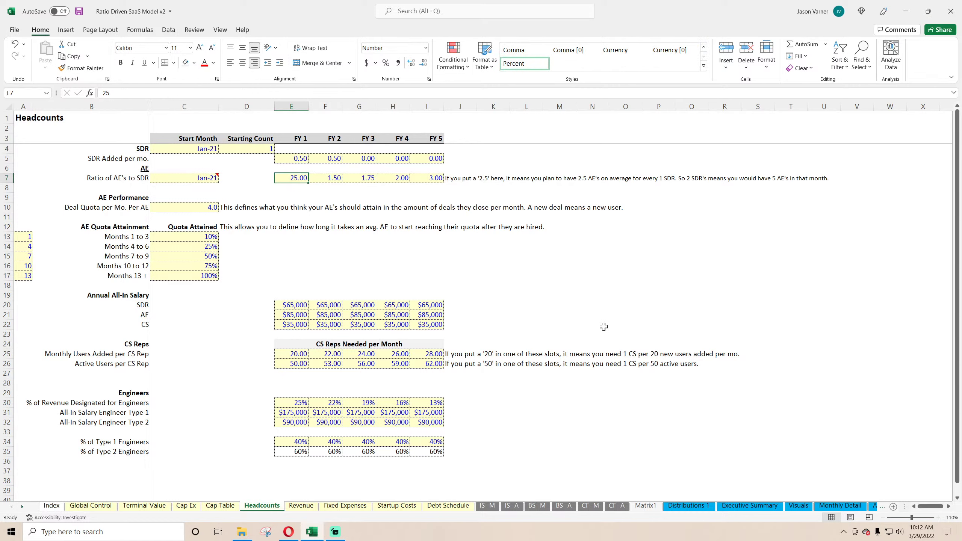
type("2")
key("Right")
key("Right")
key("Right")
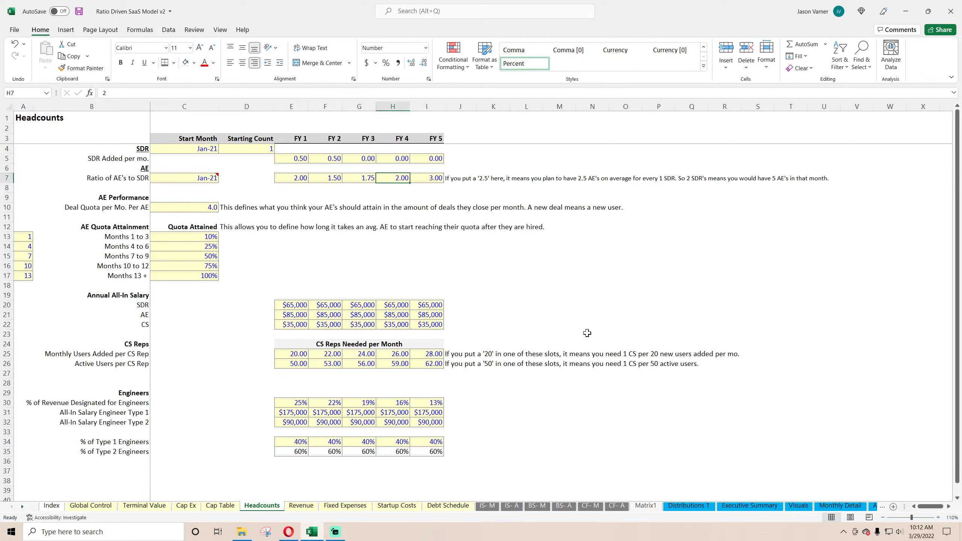
Review SDR Added per mo. and Ratio of AE's to SDR across FY 1 to FY 5, and return to the monthly cash flow statement
key("Left")
key("Left")
key("Left")
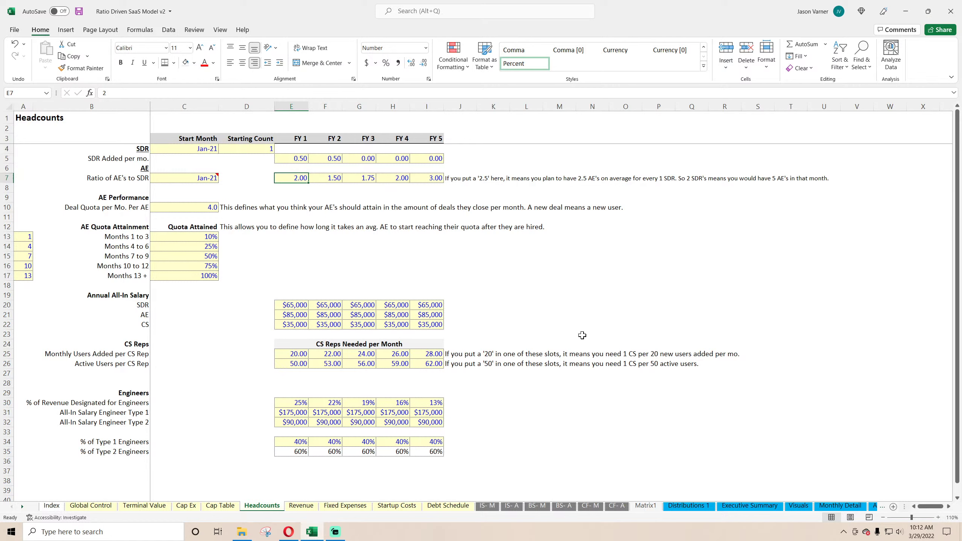
key("Right")
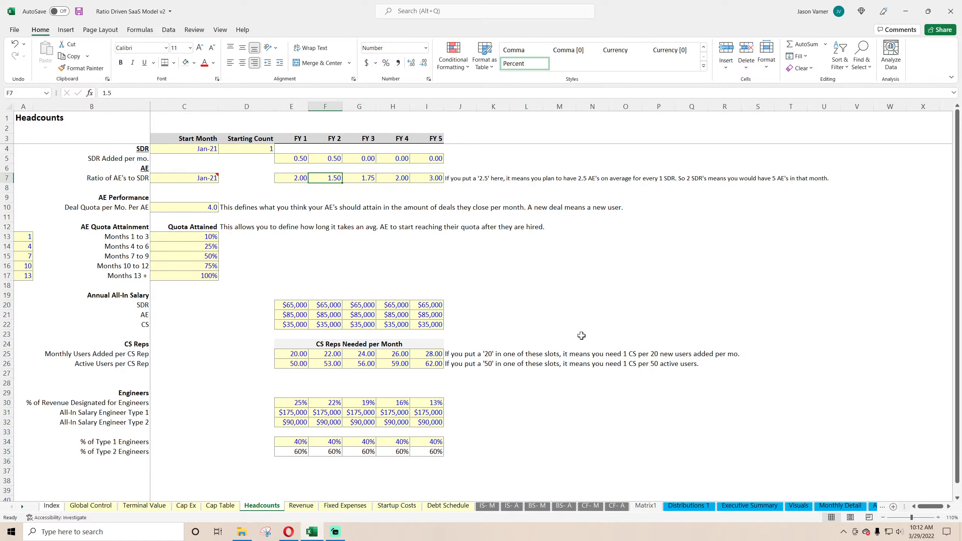
key("Left")
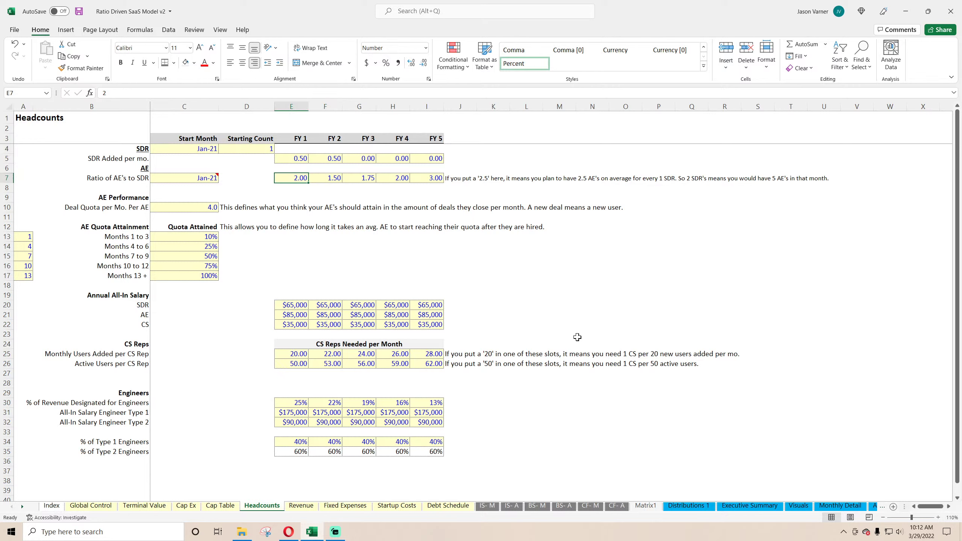
key("Right")
key("Up")
key("Up")
key("Right")
key("Right")
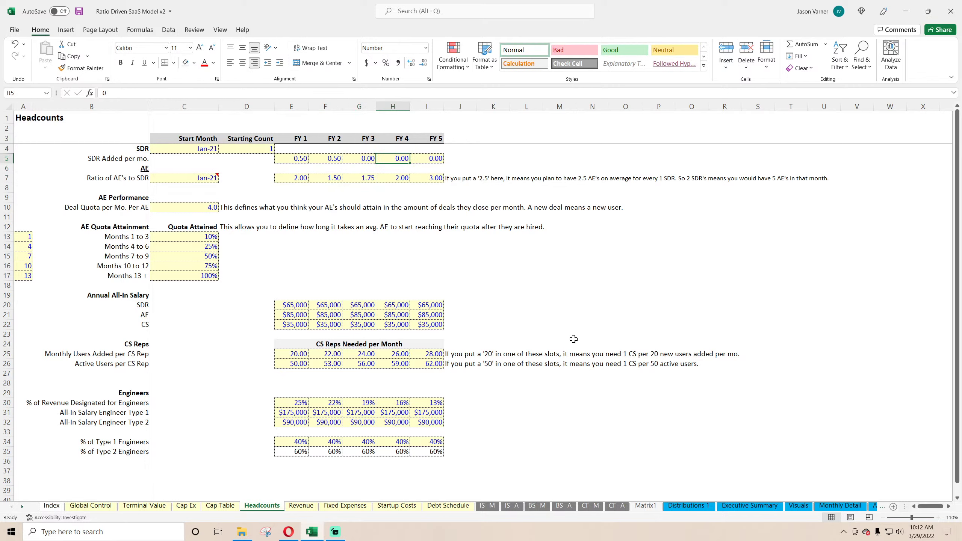
key("Down")
key("Down")
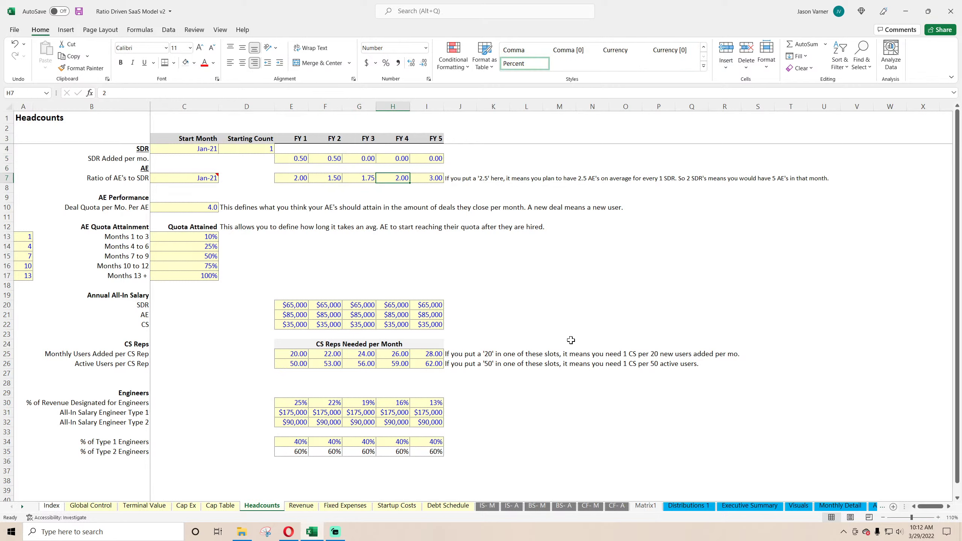
key("Left")
key("Left")
key("Up")
key("Up")
key("Left")
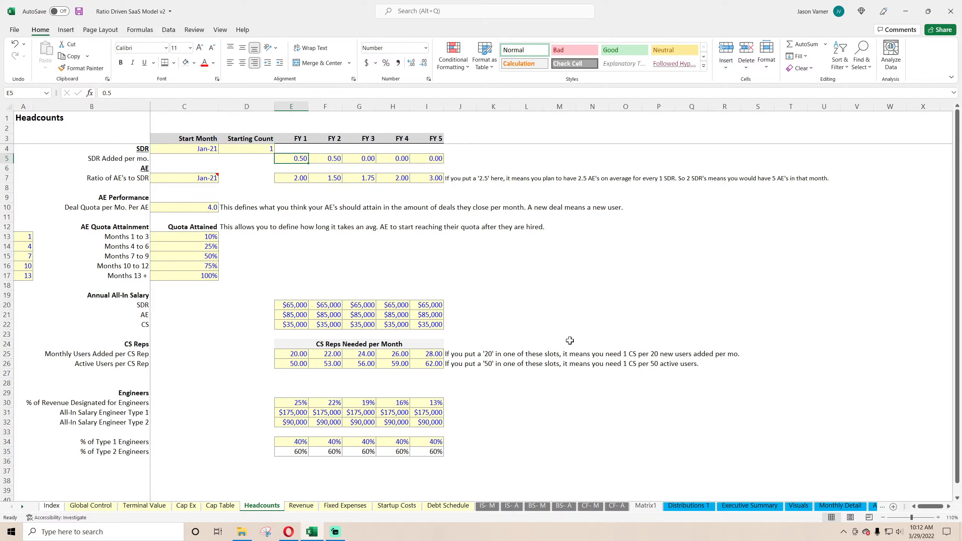
key("Right")
key("Right")
key("Right")
key("Right")
key("Left")
key("Left")
key("Left")
key("Left")
key("Down")
key("Down")
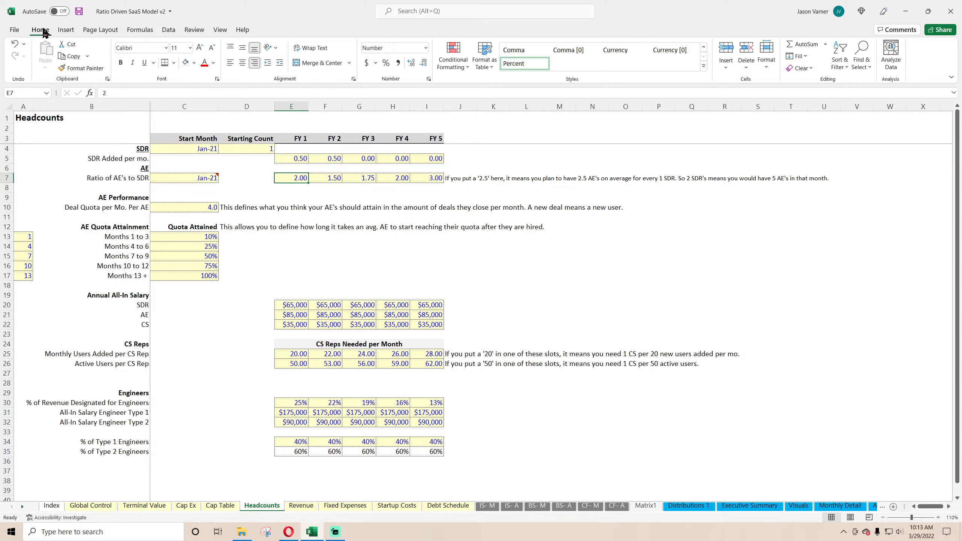
left_click(589, 506)
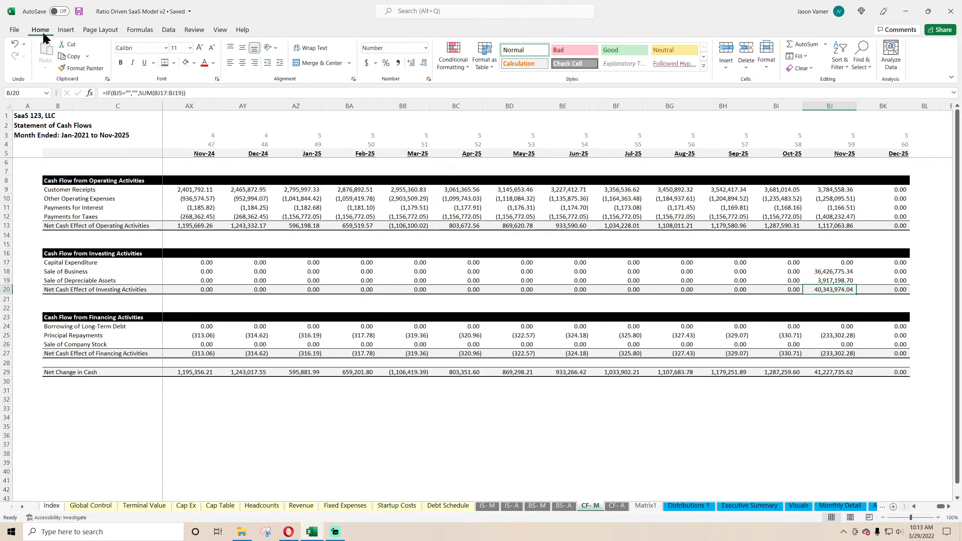
Save the workbook and trace the Nov-25 Sale of Depreciable Assets to the Global Control and Terminal Value sheets
left_click(79, 11)
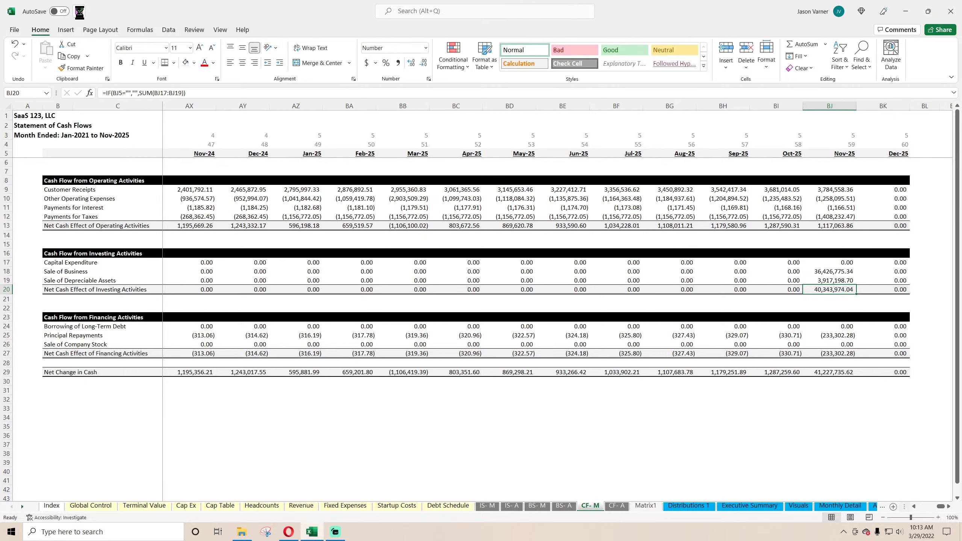
left_click(822, 279)
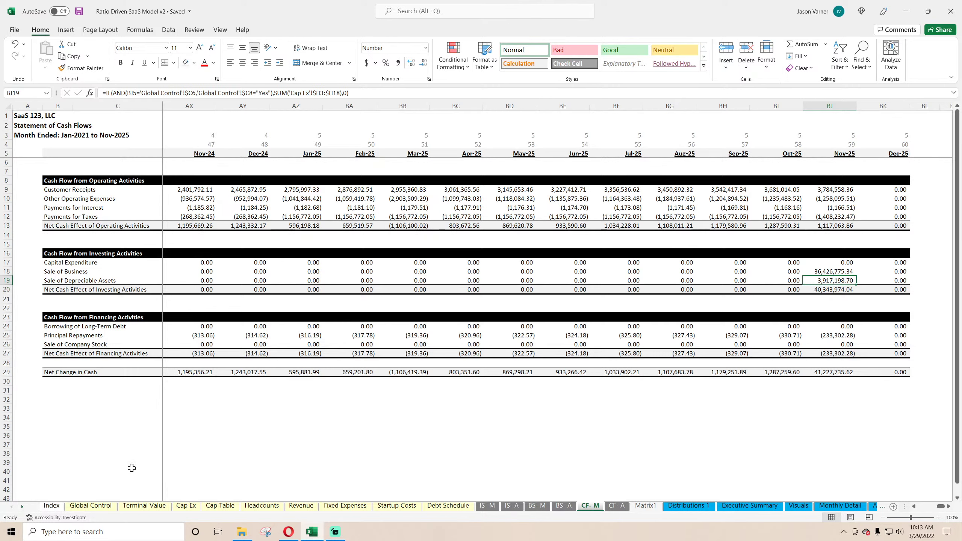
left_click(93, 505)
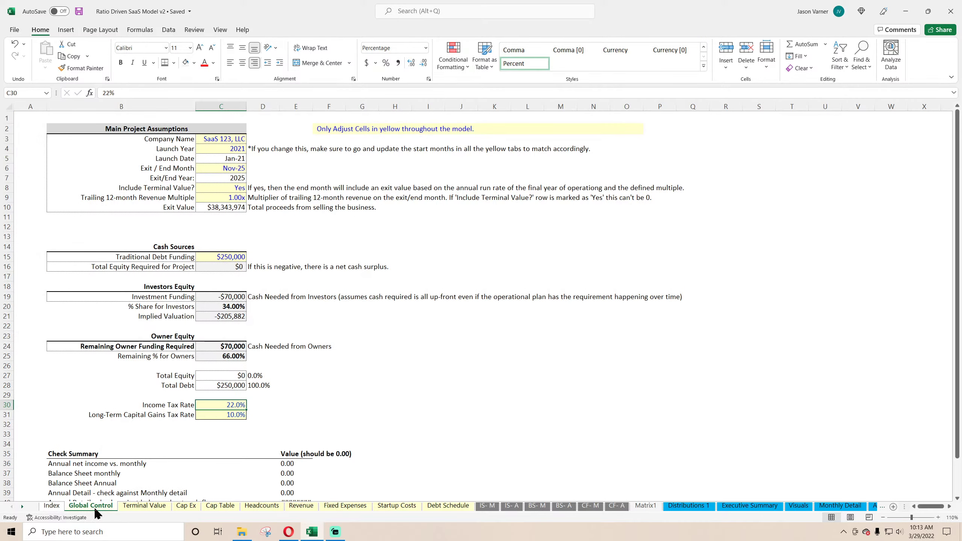
left_click(157, 505)
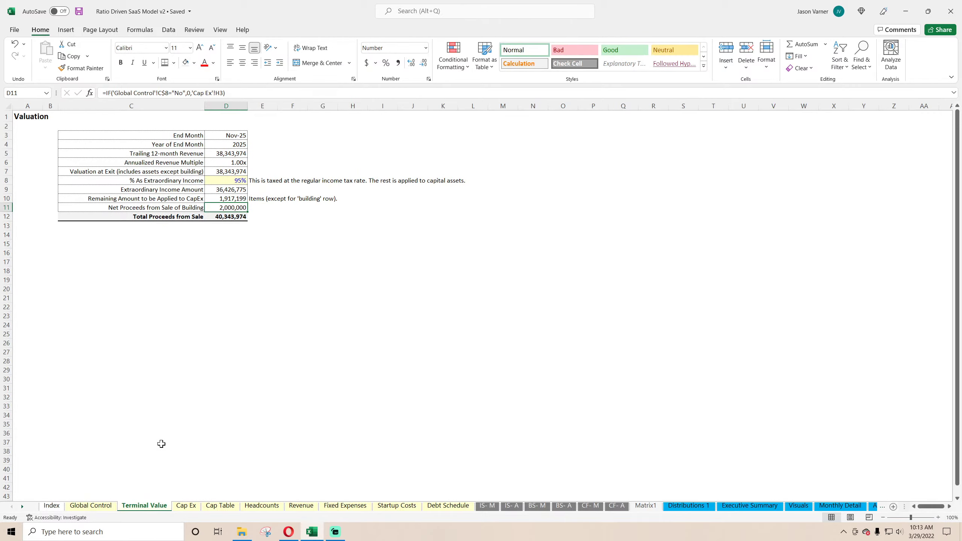
Look through the Cap Ex, Cap Table, Headcounts and Revenue sheets, save the workbook, and return to the monthly cash flow statement
left_click(186, 506)
left_click(220, 506)
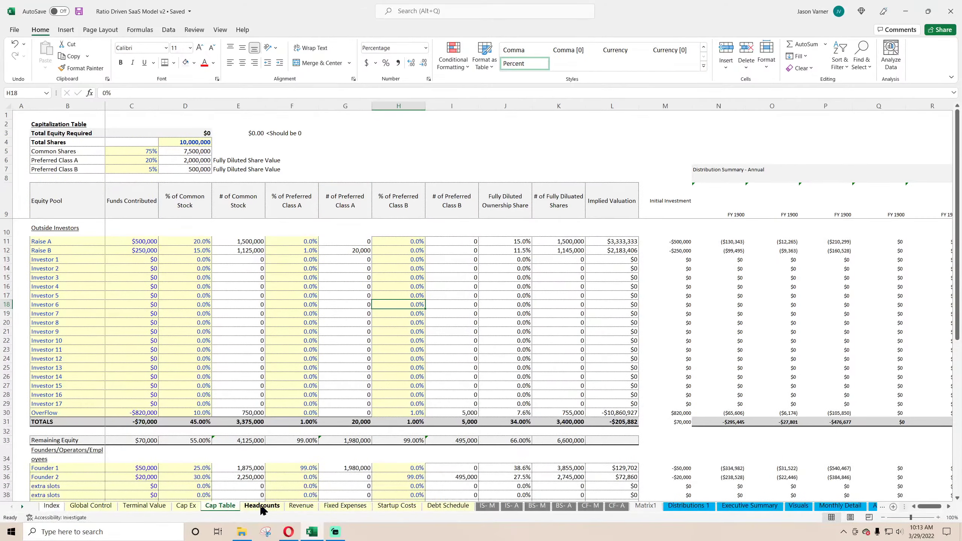
left_click(261, 506)
left_click(301, 506)
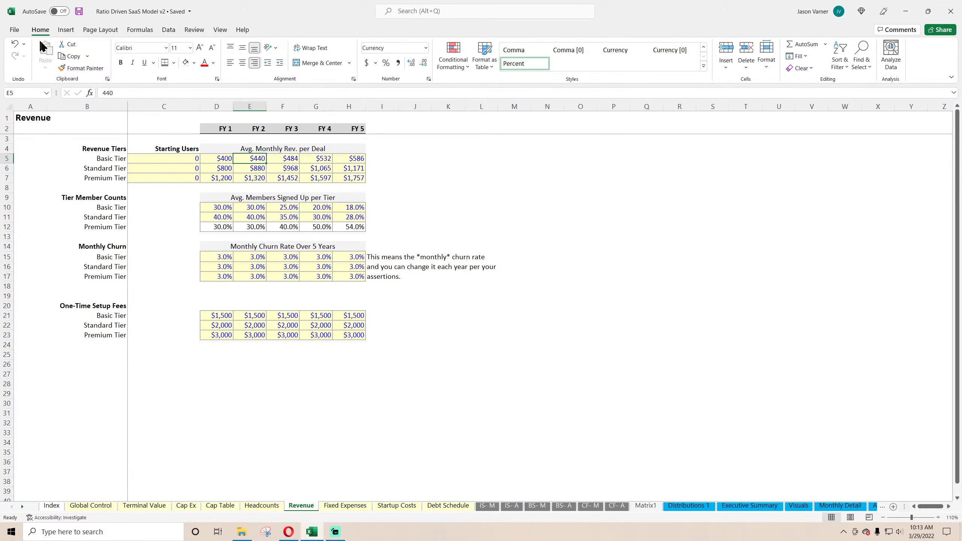
left_click(80, 12)
left_click(254, 508)
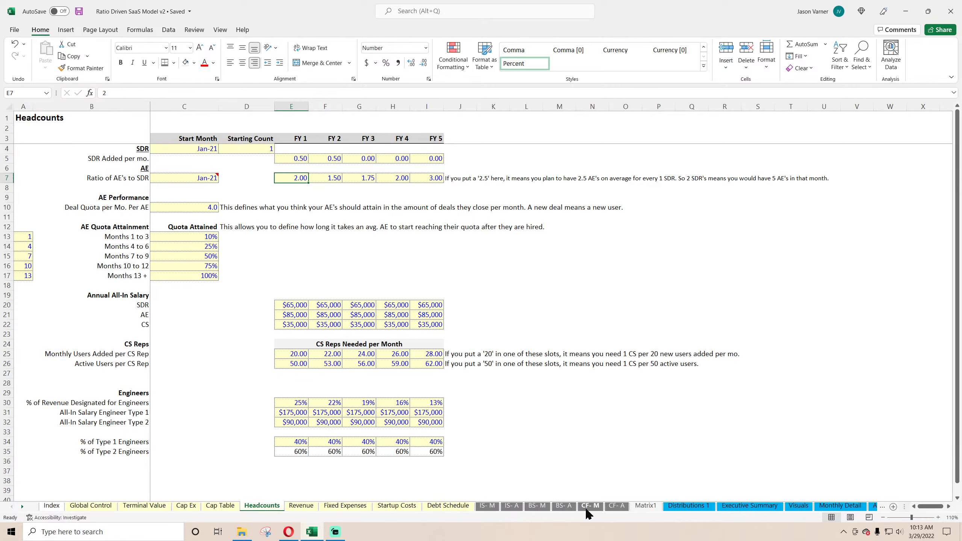
left_click(598, 509)
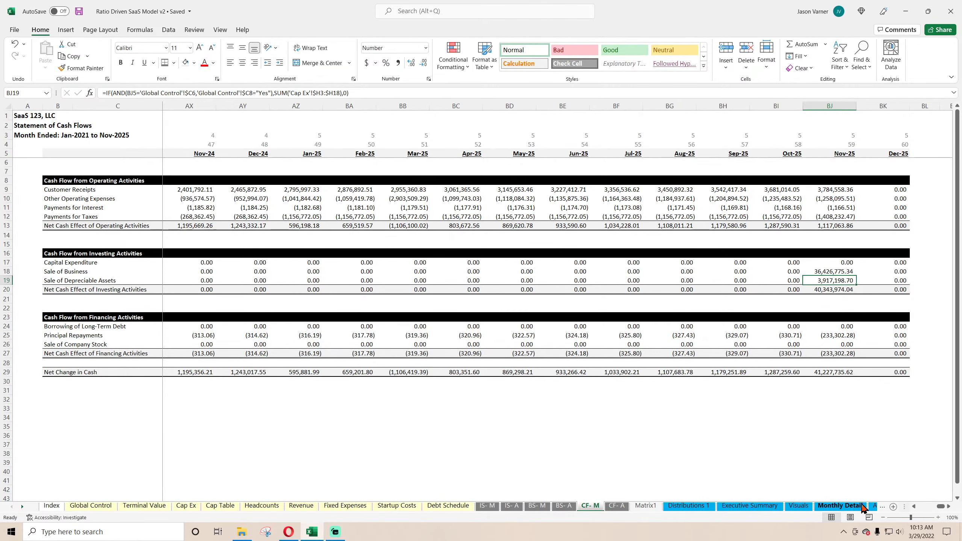
Inspect the Jan-21 Borrowing of Long-Term Debt, Principal Repayments and Sale of Company Stock formulas, and save the workbook
left_click_drag(941, 507, 919, 508)
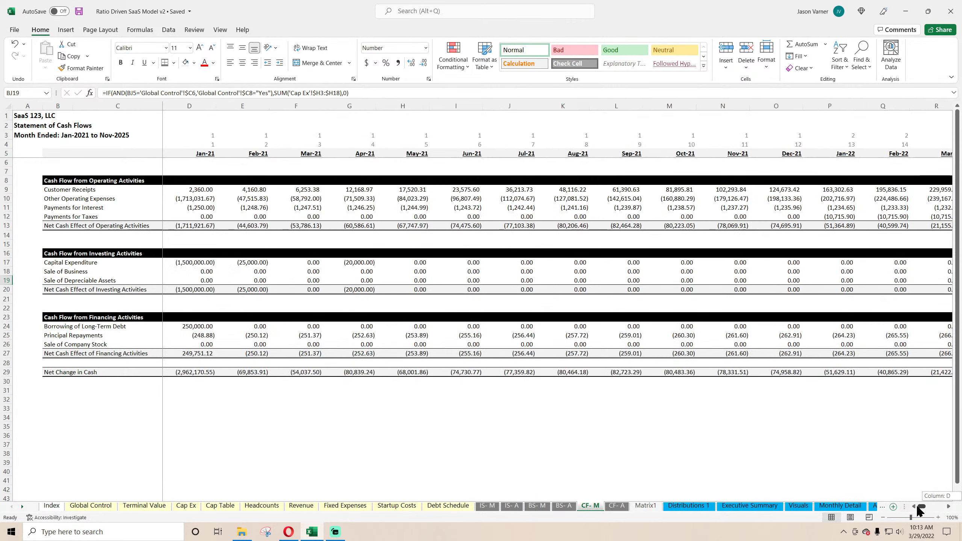
left_click(196, 327)
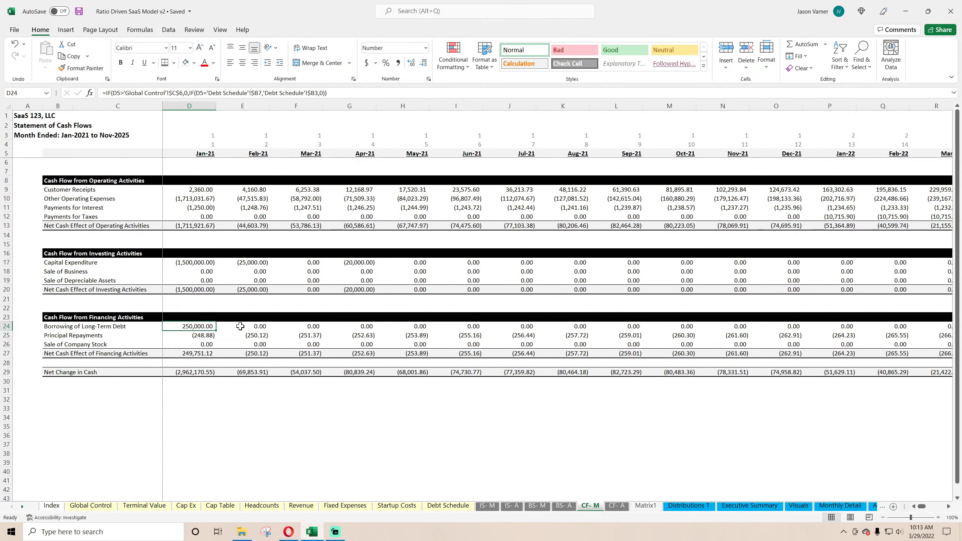
left_click(198, 335)
mouse_move(923, 506)
left_mouse_down()
mouse_move(945, 510)
mouse_move(923, 508)
left_mouse_up()
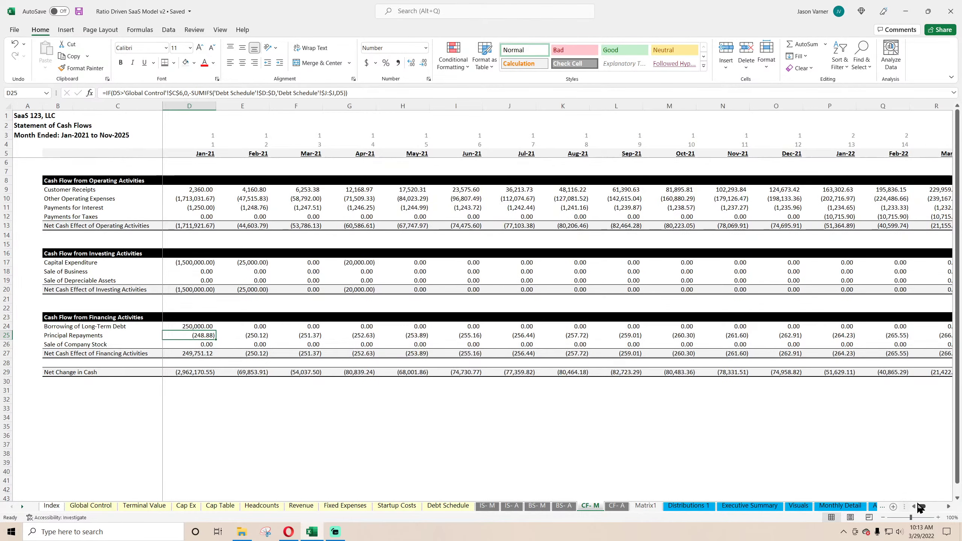
left_click(203, 343)
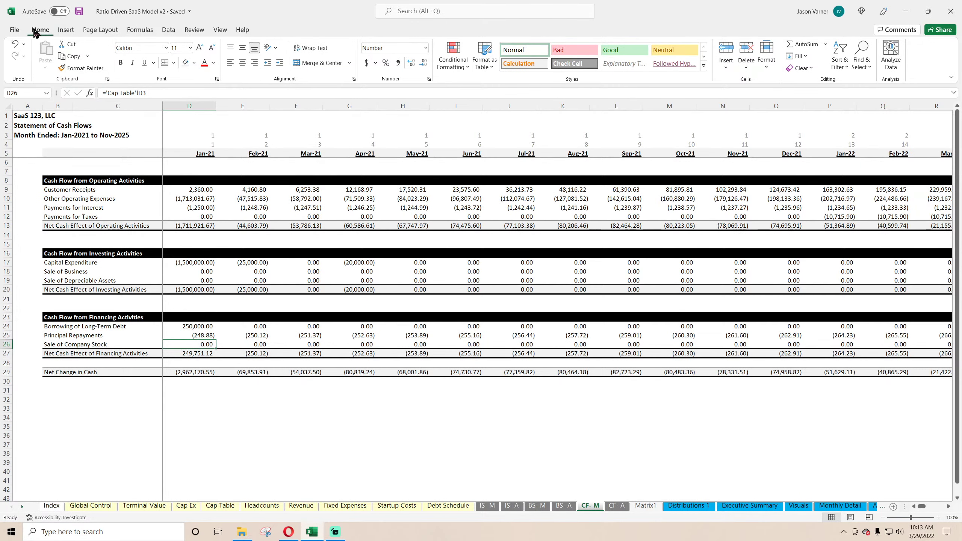
left_click(79, 11)
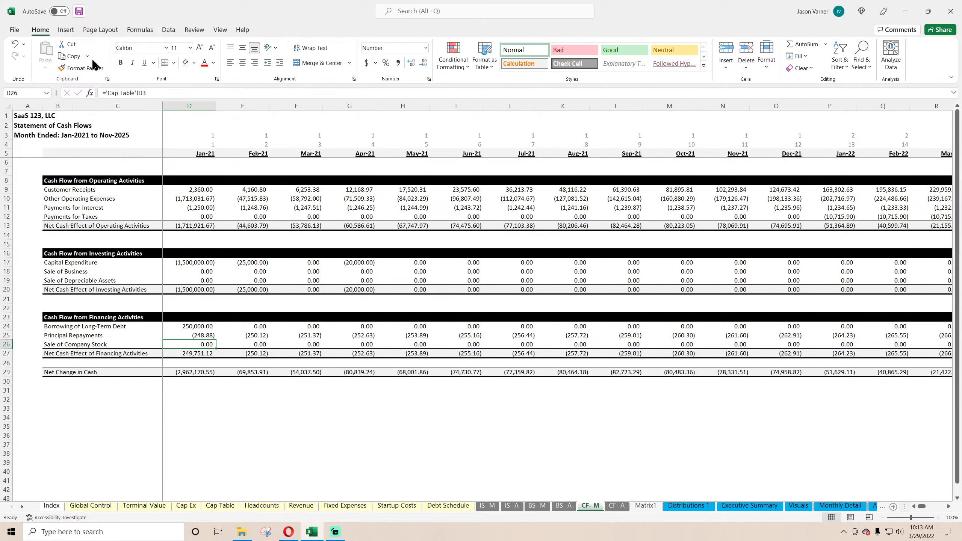
Delete the empty rows 169 to 189 between Exit Value and Startup Costs on the Monthly Detail sheet
left_click(839, 506)
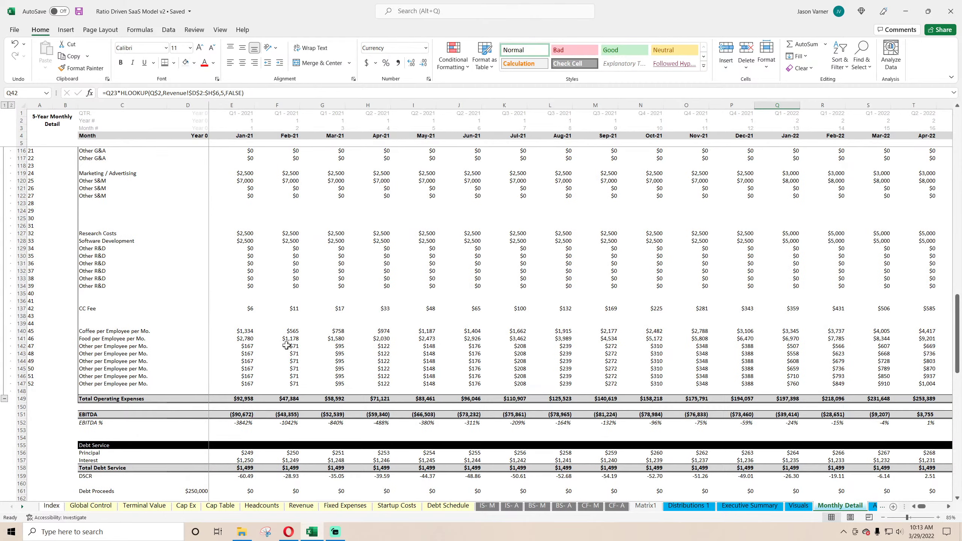
scroll(286, 344, "down", 7)
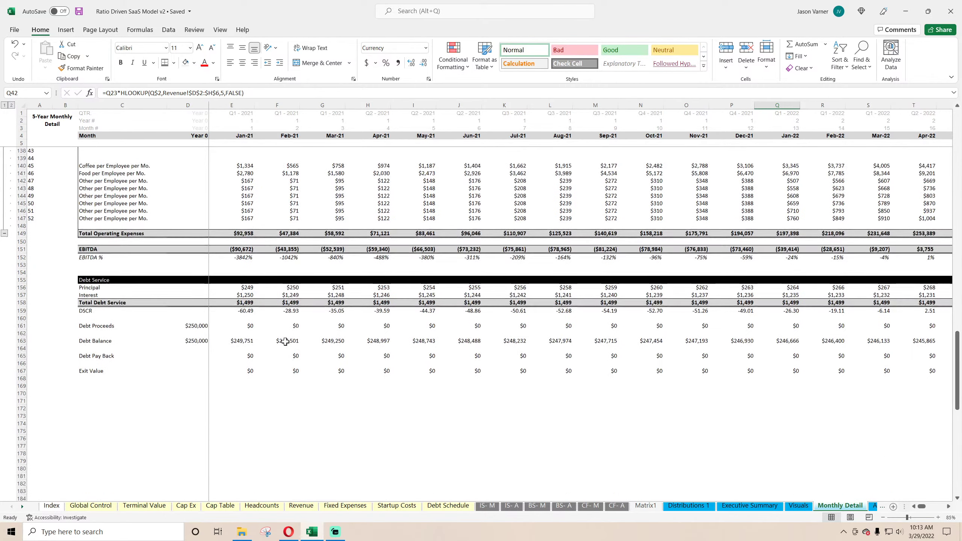
scroll(284, 339, "down", 7)
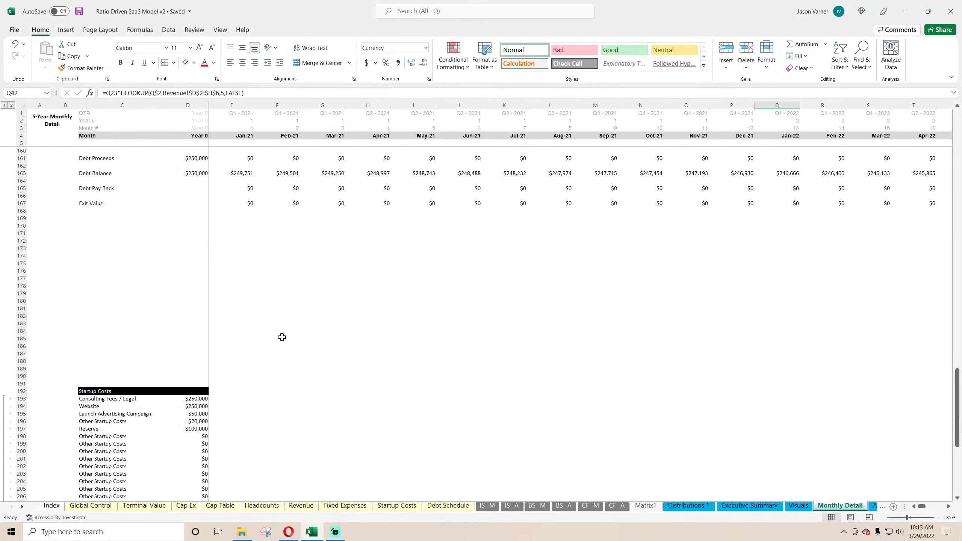
left_click_drag(19, 218, 31, 367)
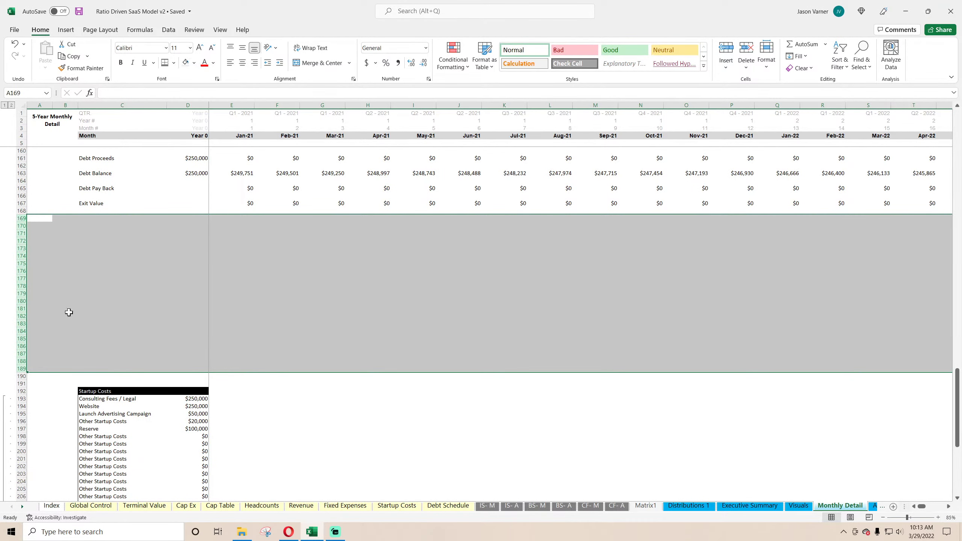
right_click(18, 278)
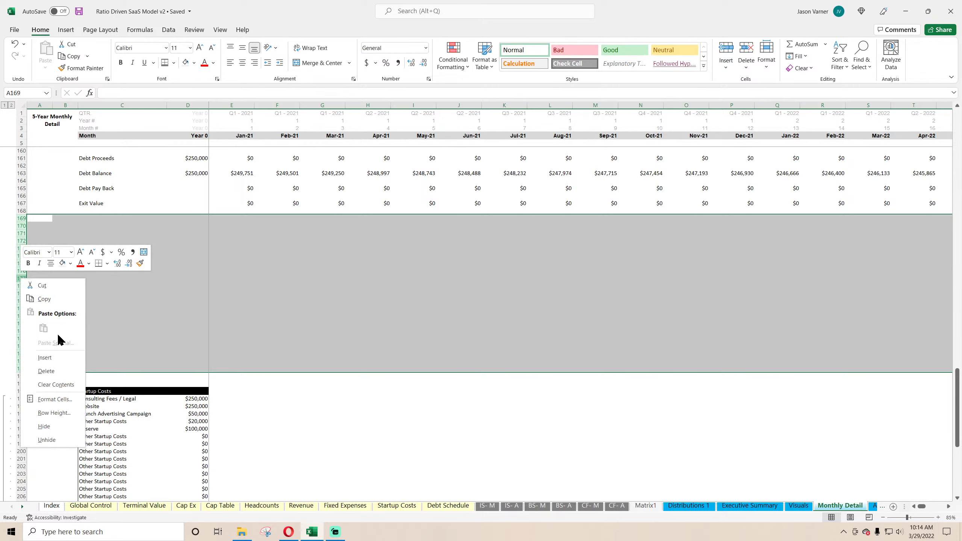
left_click(46, 371)
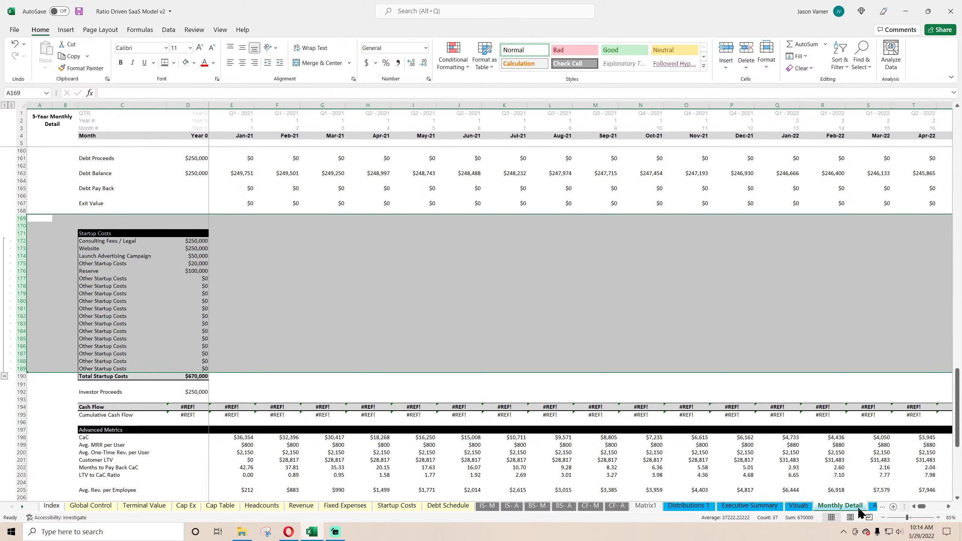
Delete the empty rows 169 to 189 between Exit Value and Startup Costs on the Annual Detail sheet
left_click(873, 506)
scroll(91, 257, "up", 8)
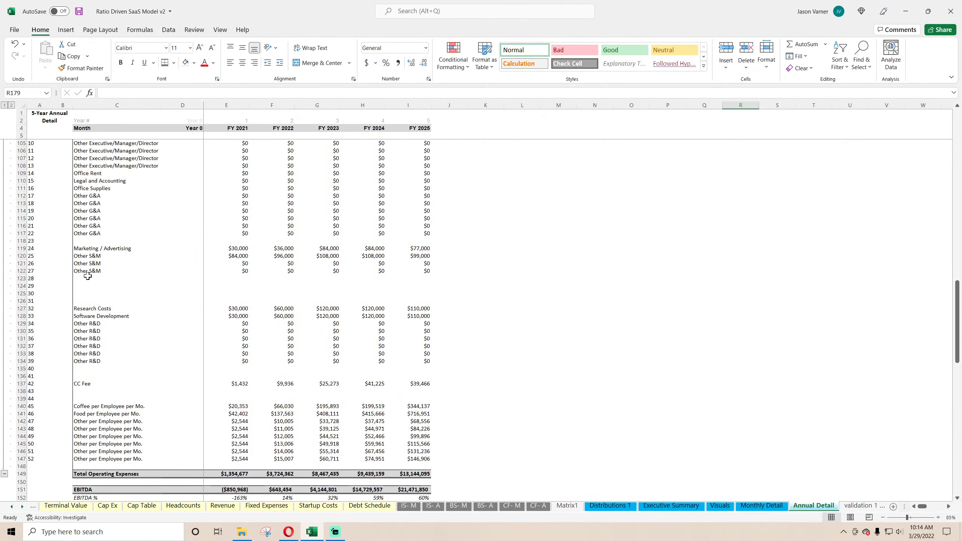
scroll(88, 274, "down", 11)
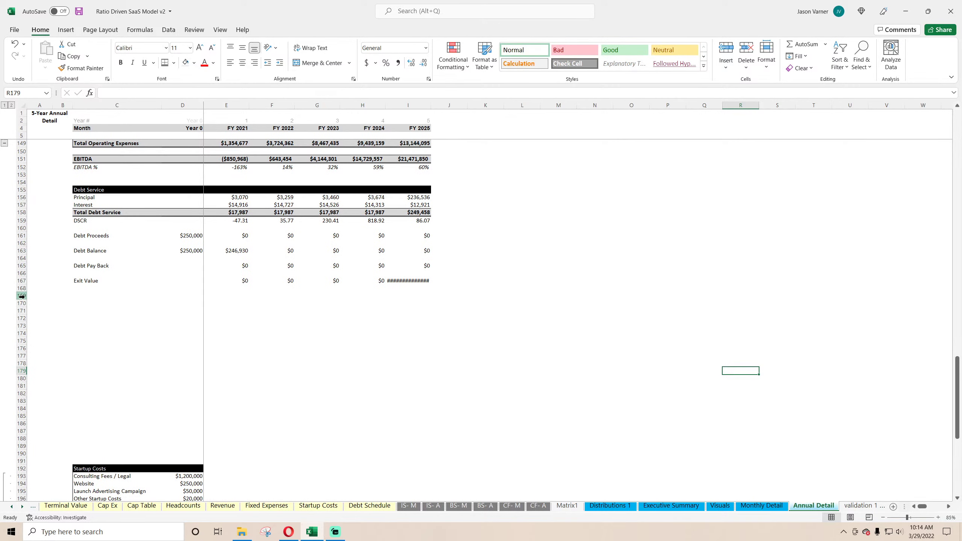
left_click_drag(21, 295, 37, 446)
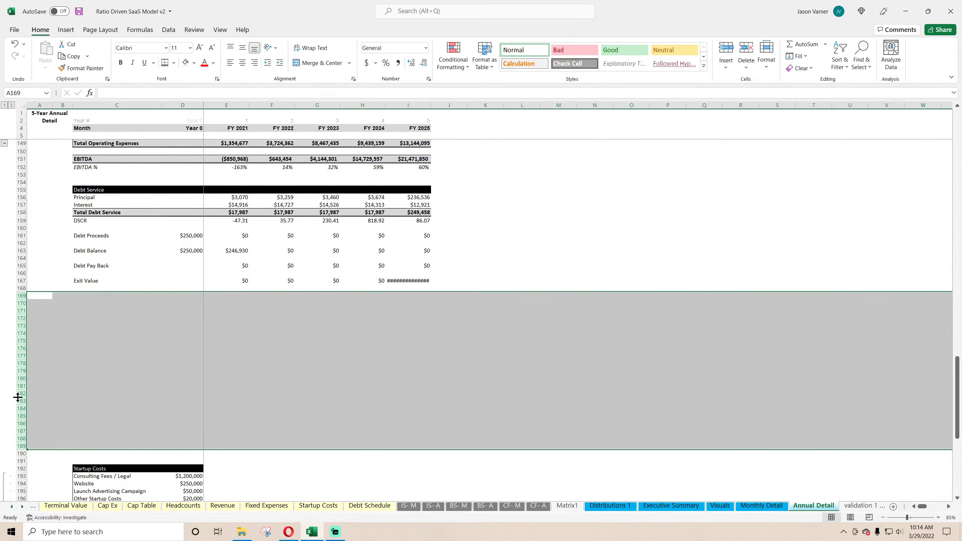
right_click(18, 386)
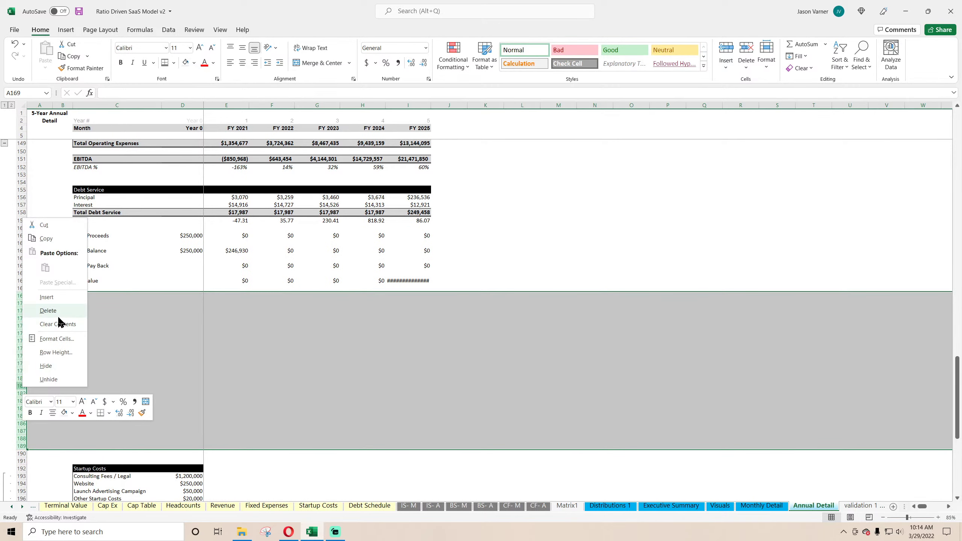
left_click(49, 309)
left_click(469, 349)
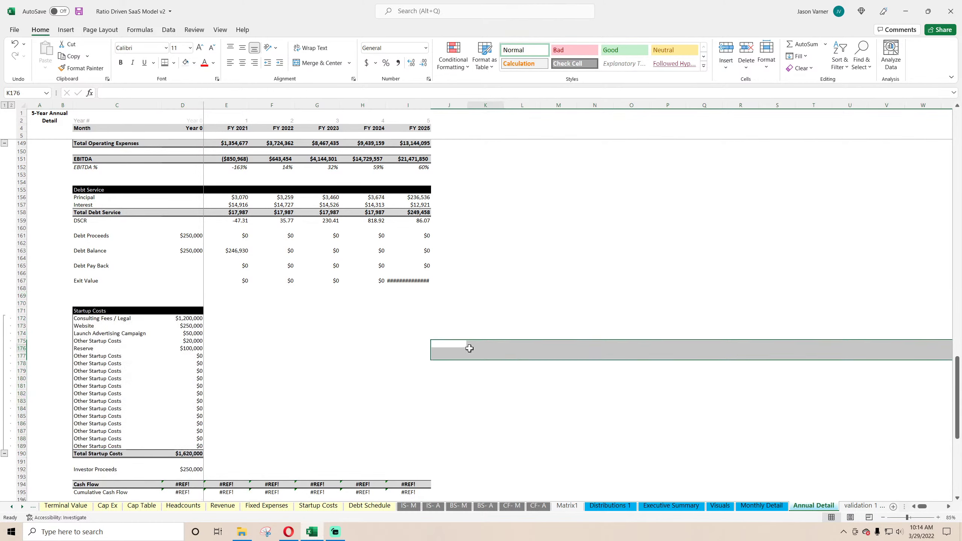
Review the Debt Proceeds, Debt Balance and Debt Pay Back rows on the Monthly Detail sheet
left_click(761, 506)
left_click(259, 296)
scroll(284, 330, "up", 4)
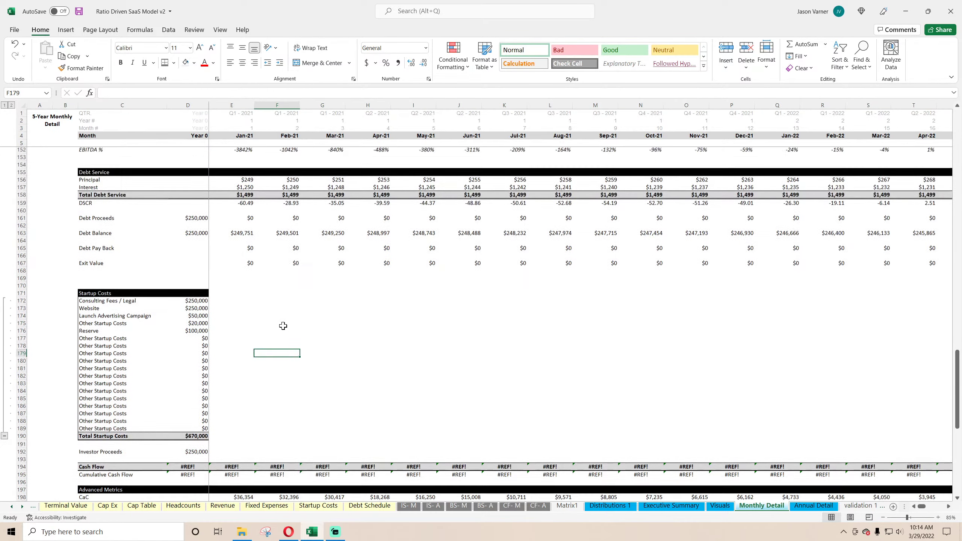
left_click(88, 244)
left_click(95, 259)
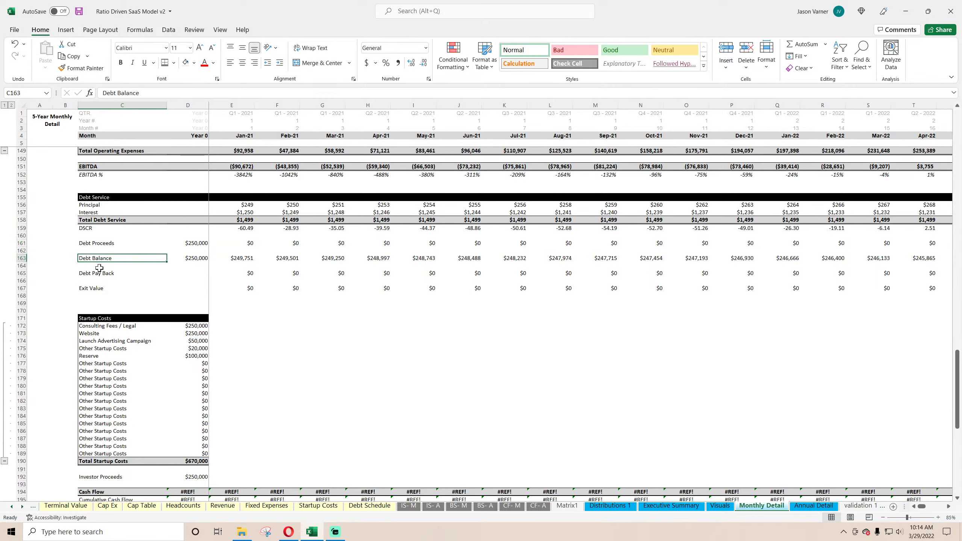
left_click(99, 273)
Inspect the Jan-21 CaC, Mar-21 Months to Pay Back CaC and Year 0 Cash Position formulas on the Monthly Detail sheet
scroll(100, 274, "down", 6)
scroll(100, 274, "down", 2)
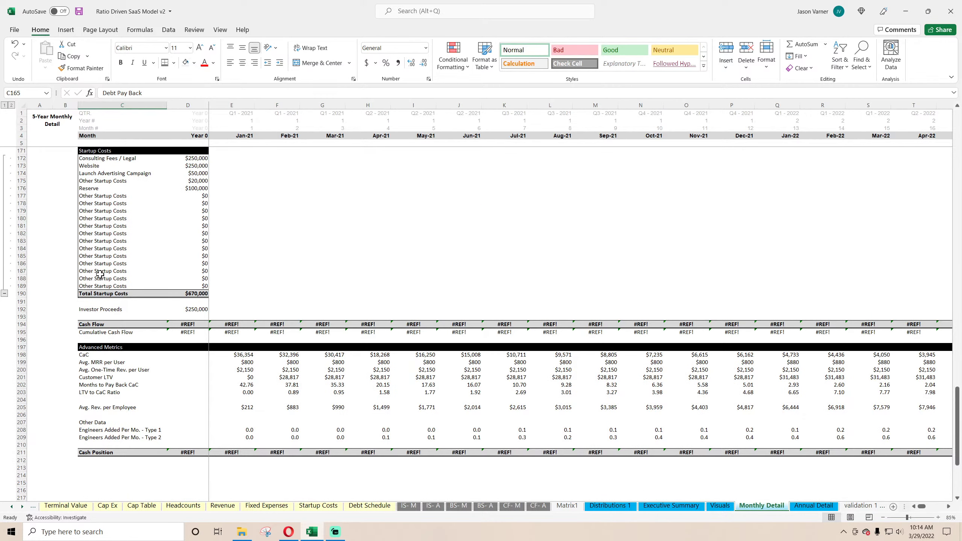
left_click(241, 355)
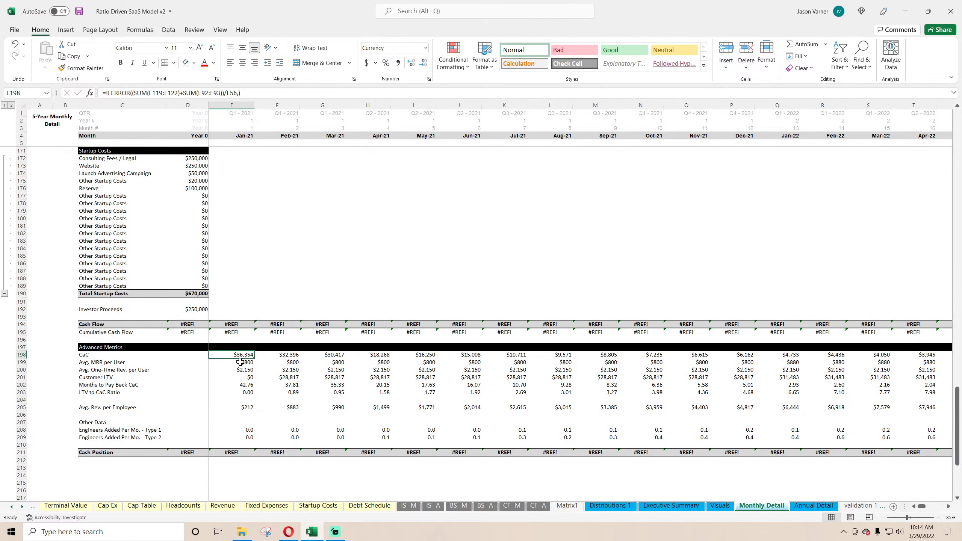
left_click(333, 385)
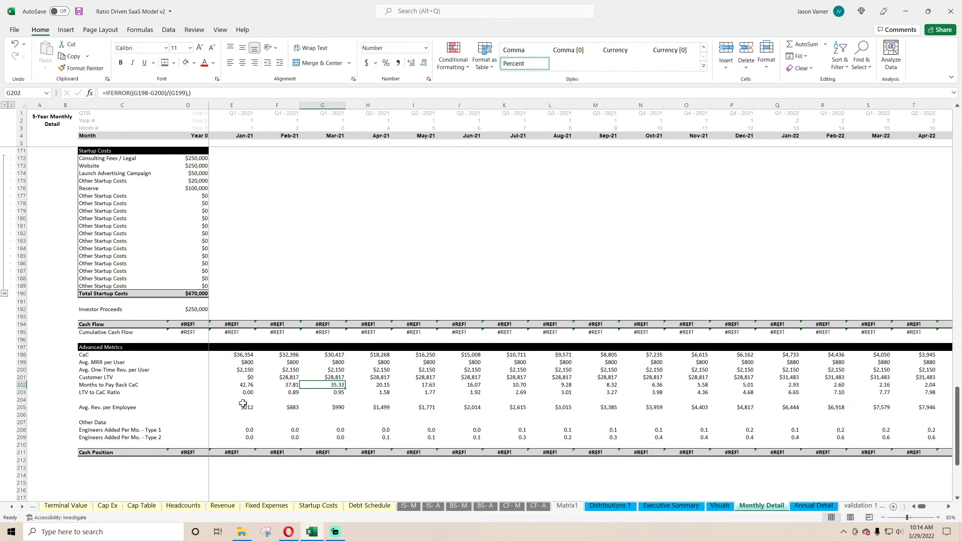
left_click(184, 453)
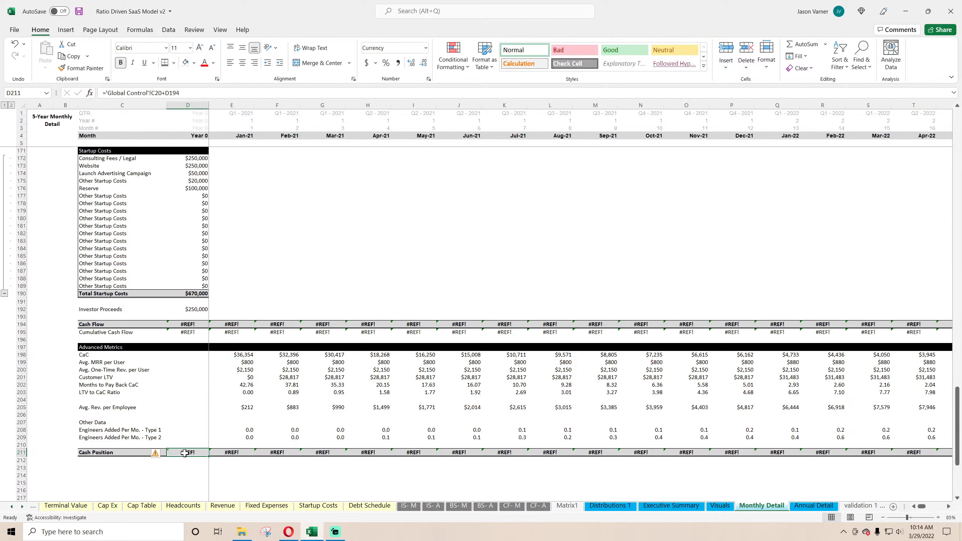
Clear the Investor Proceeds label and its Year 0 amount in row 192 of the Monthly Detail sheet
left_click(74, 310)
left_click_drag(78, 314, 300, 309)
left_click(349, 308)
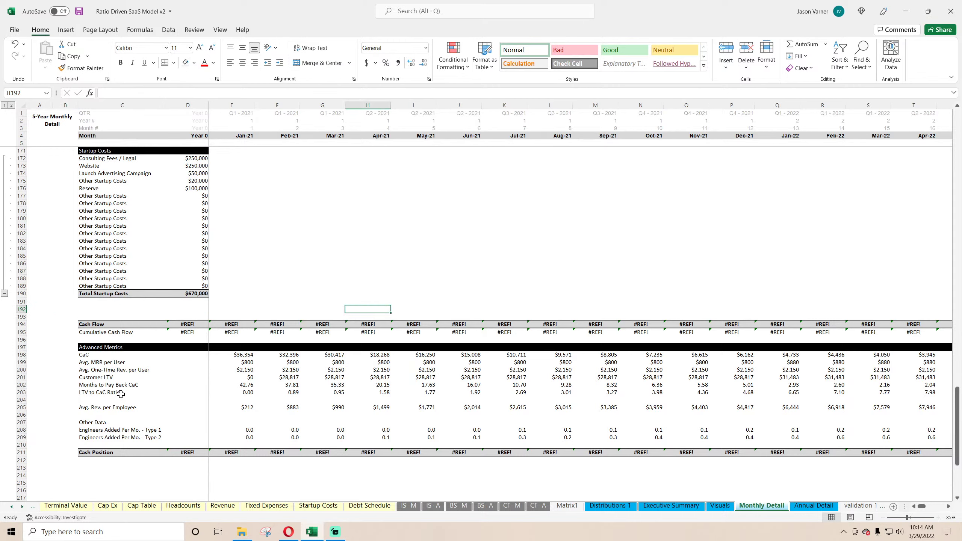
Check the Year 0 and Jan-21 Cash Position formulas, and clear all of row 211 on the Monthly Detail sheet
left_click(186, 453)
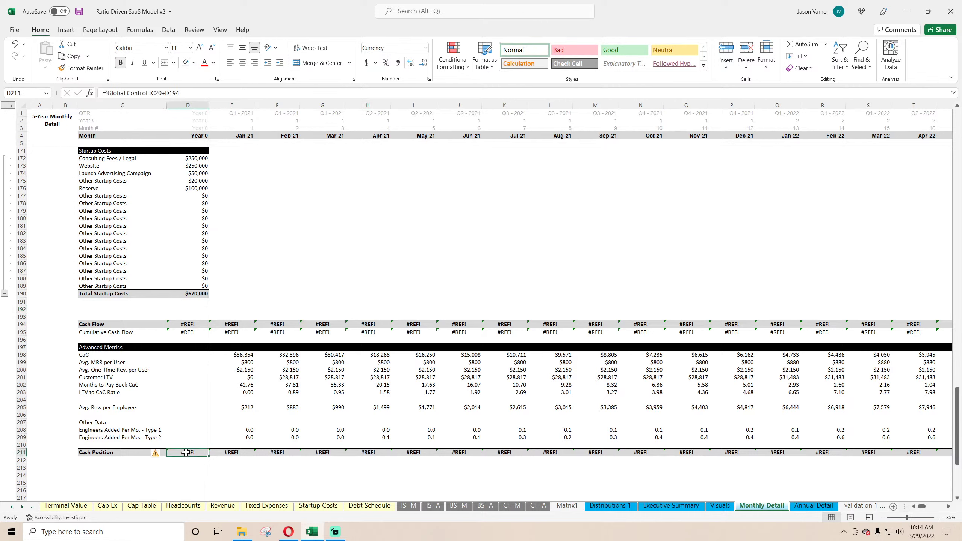
double_click(185, 453)
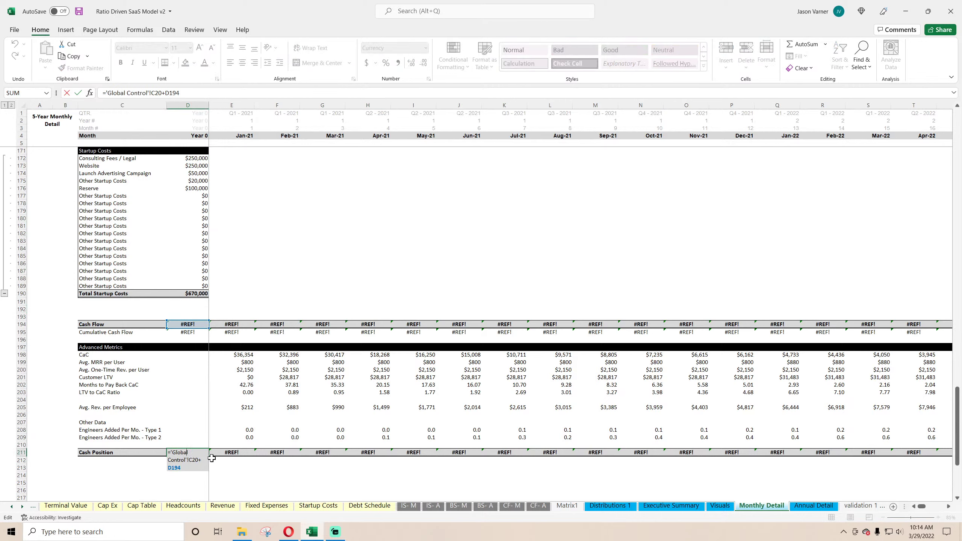
key("Escape")
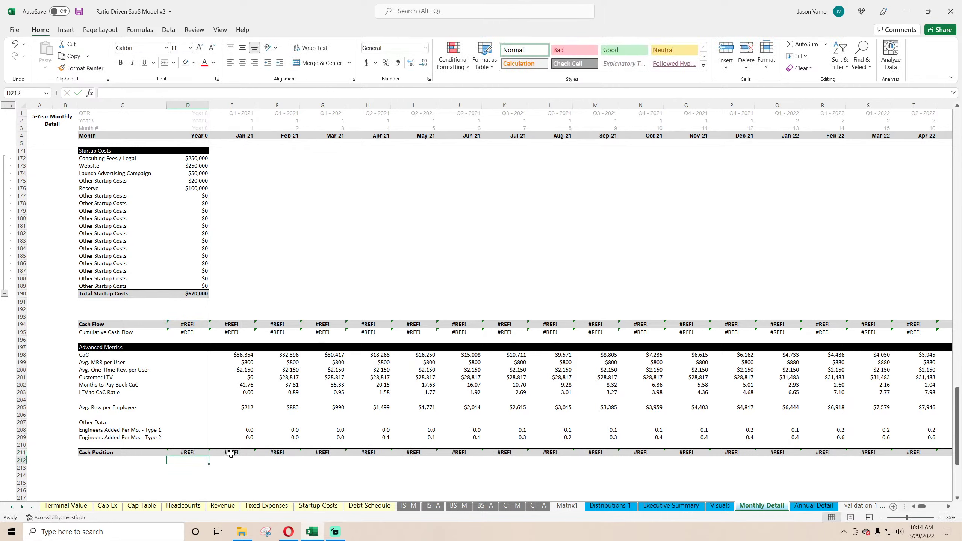
double_click(230, 451)
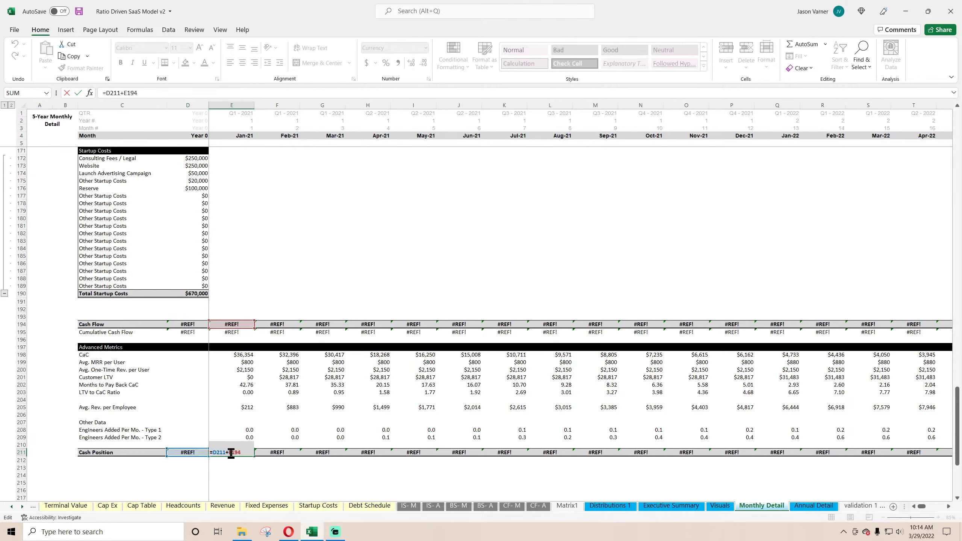
key("Return")
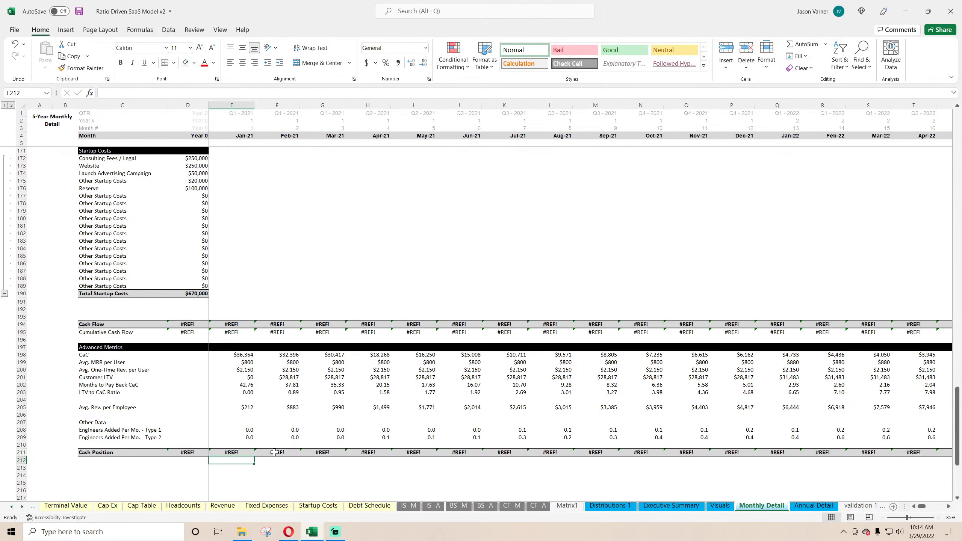
left_click(18, 453)
left_click(806, 69)
left_click(818, 87)
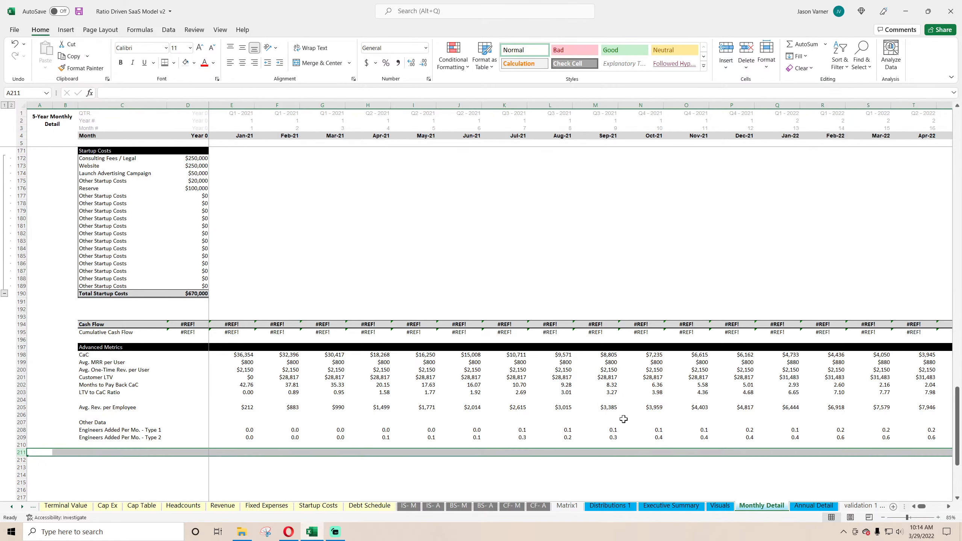
Clear the entire Cash Position row 207 on the Annual Detail sheet
left_click(812, 506)
scroll(16, 410, "down", 11)
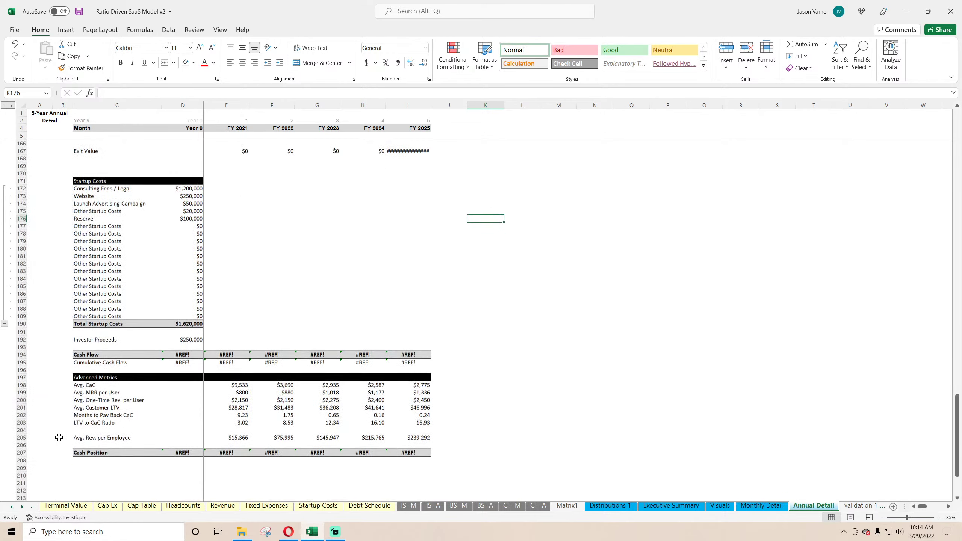
left_click(18, 332)
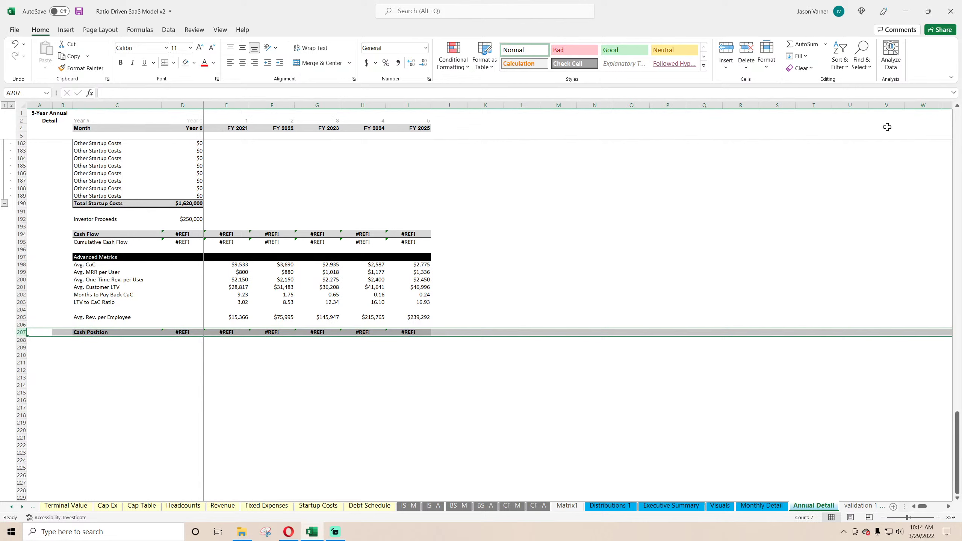
left_click(805, 69)
left_click(816, 86)
Delete the Investor Proceeds label and its Year 0 amount from row 192 of the Annual Detail sheet
left_click(48, 221)
left_click(66, 217)
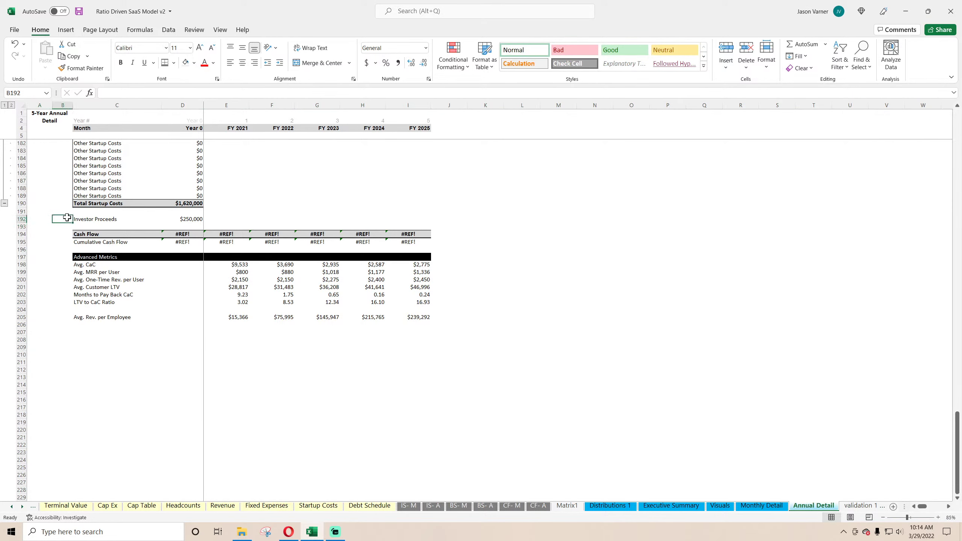
left_click_drag(68, 219, 294, 218)
key("Delete")
left_click(263, 408)
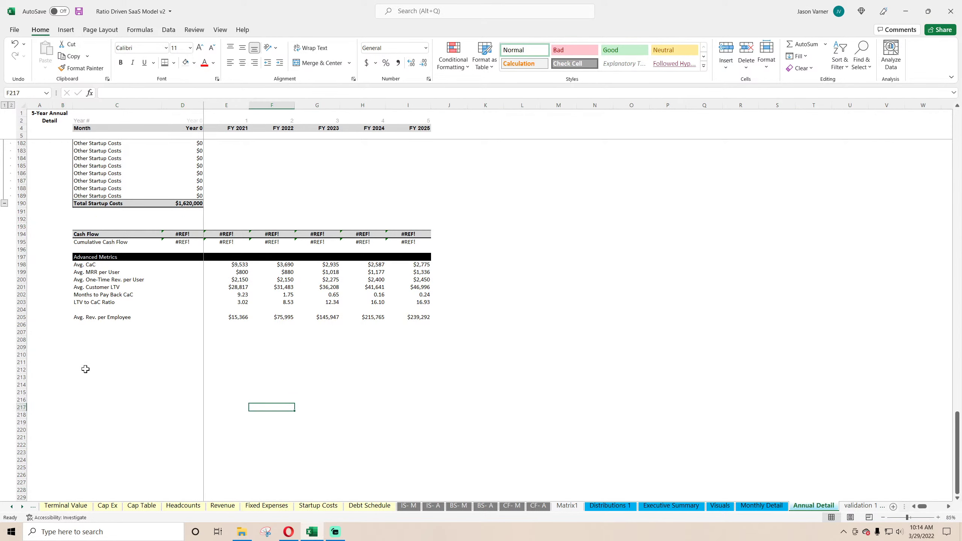
scroll(86, 369, "up", 7)
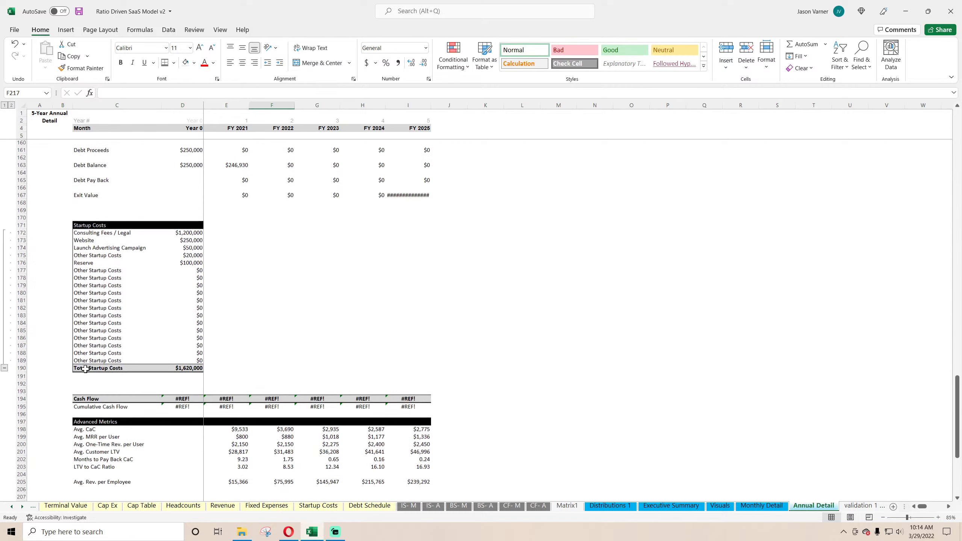
Rename the Debt Pay Back label in C165 of the Monthly Detail sheet as CapEx
left_click(753, 506)
scroll(266, 338, "up", 5)
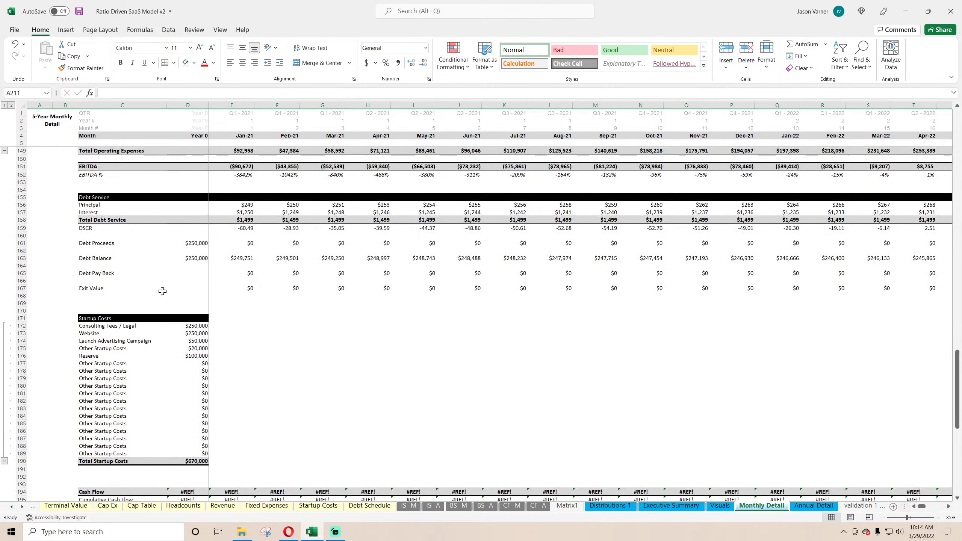
left_click(91, 280)
left_click(83, 273)
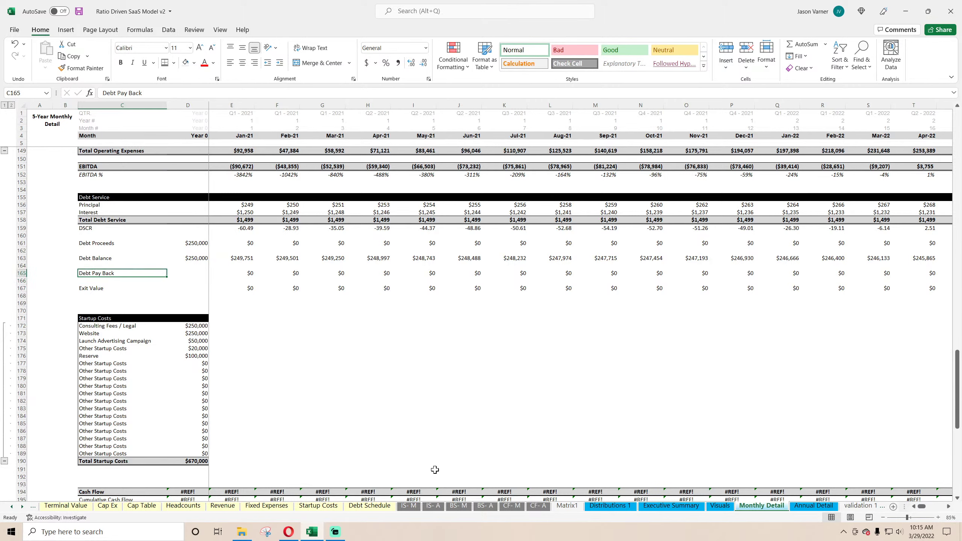
type("Cap")
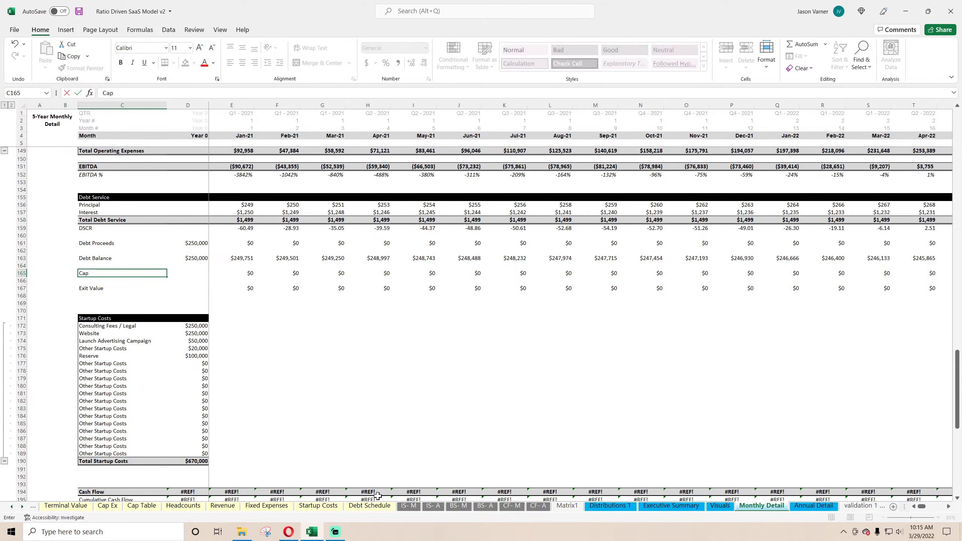
type(" Ex")
key("BackSpace")
key("BackSpace")
key("BackSpace")
type("Ex")
key("Return")
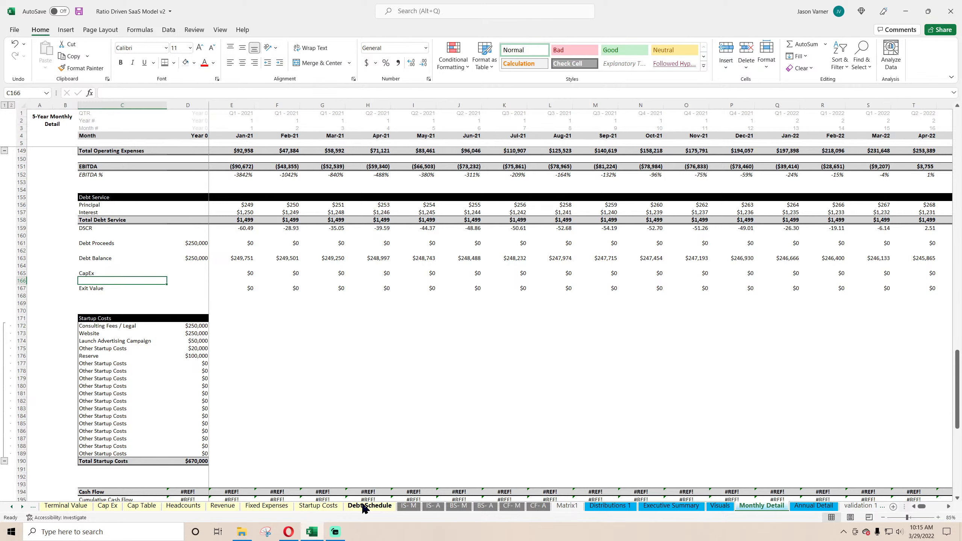
Inspect the Jan-21 Exit Value formula and the Sale of Business and Sale of Depreciable Assets rows on the CF- M sheet
key("Down")
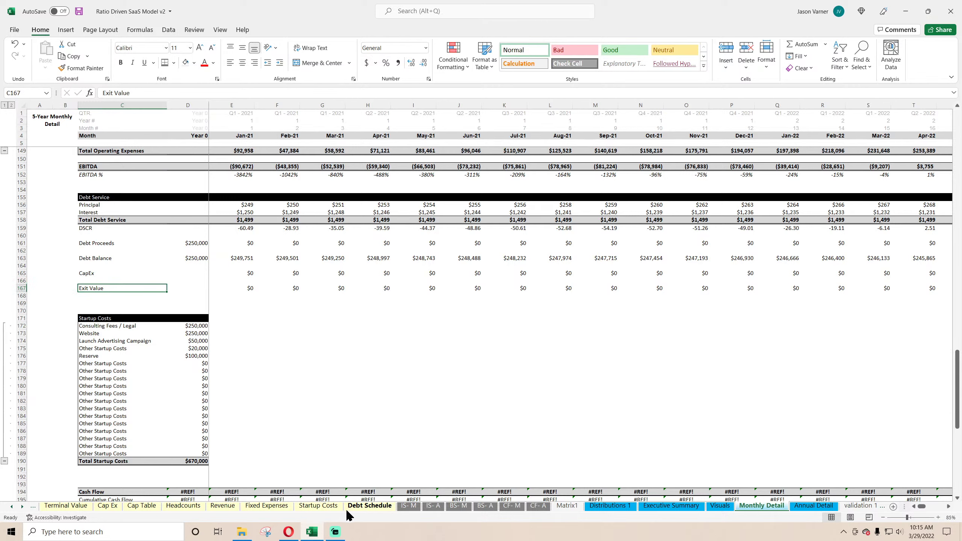
key("Right")
key("Right")
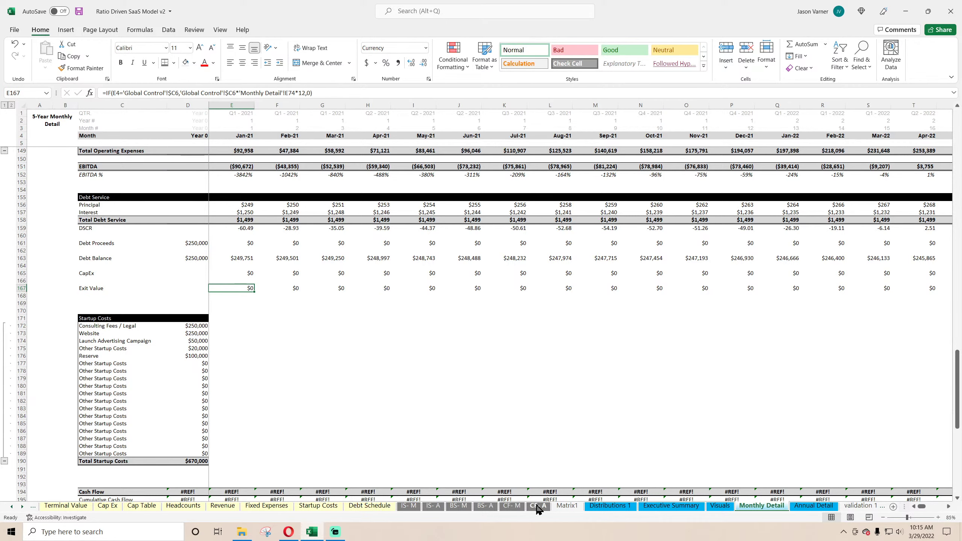
left_click(512, 505)
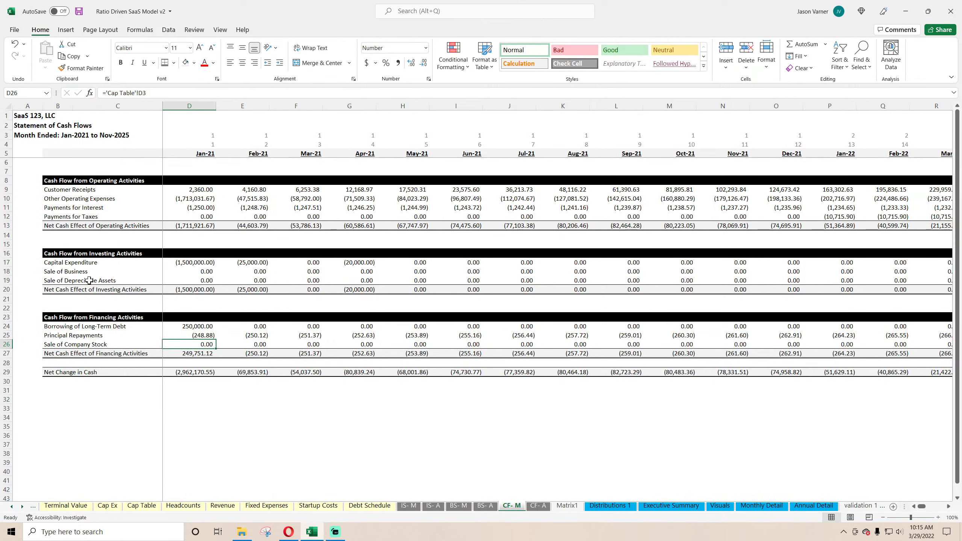
left_click_drag(104, 273, 197, 281)
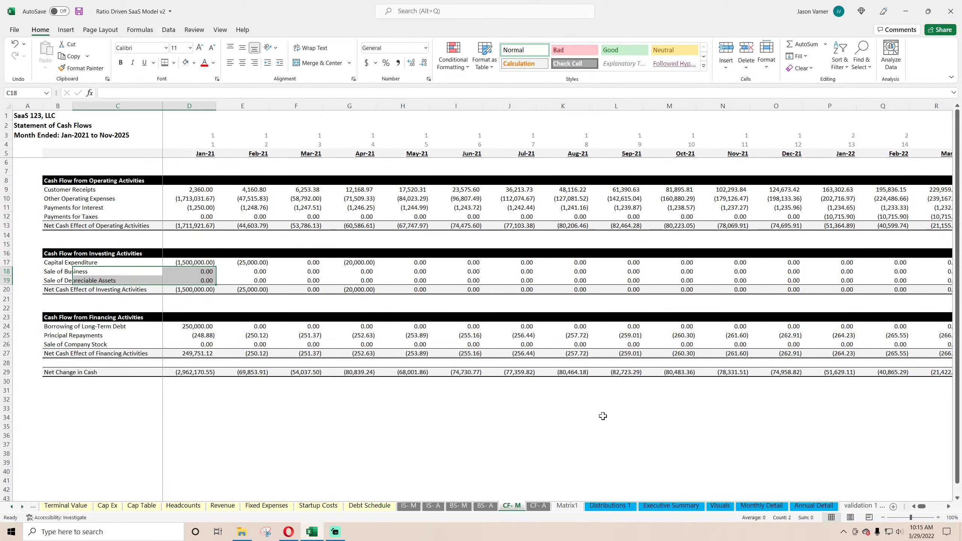
Add the label Taxes in C166 of the Monthly Detail sheet, between CapEx and Exit Value
left_click(775, 507)
left_click(102, 289)
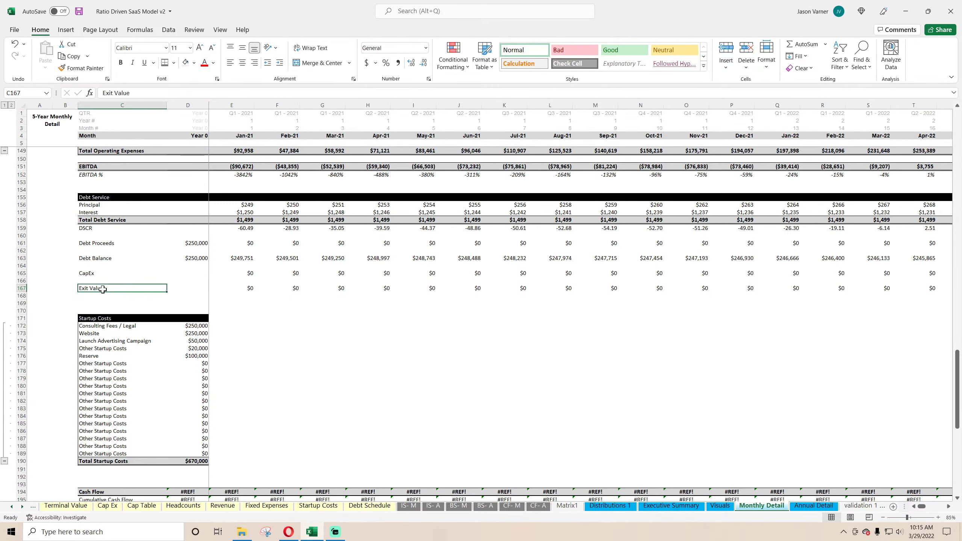
left_click(100, 273)
left_click(93, 281)
type("Ta")
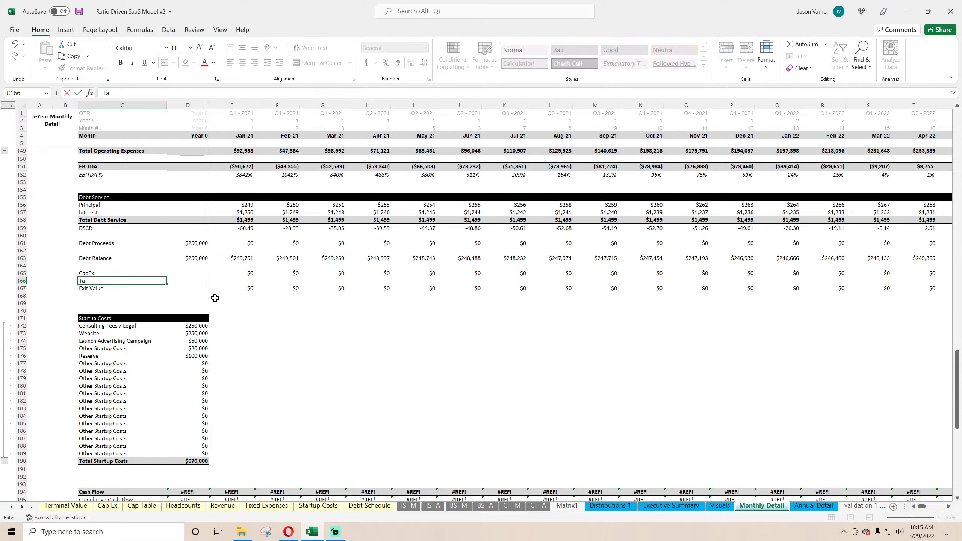
type("xes")
left_click(132, 298)
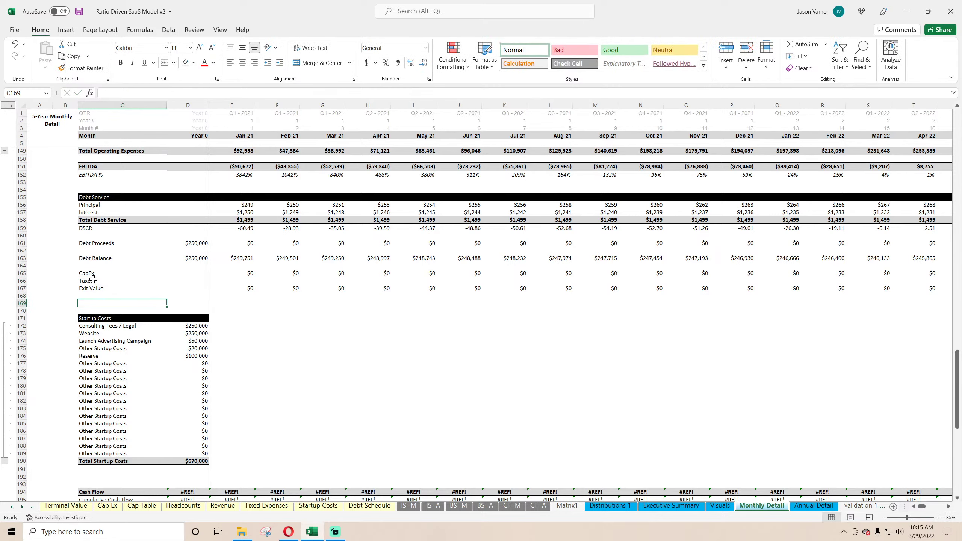
Link the Jan-21 CapEx cell E165 to the Jan-21 Capital Expenditure on the CF- M sheet, cell D17
left_click(93, 280)
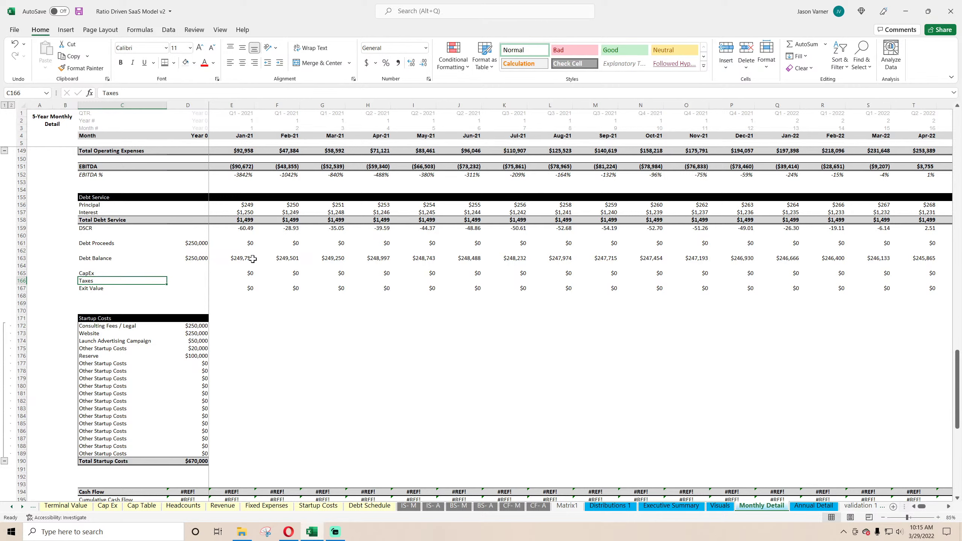
left_click(203, 245)
key("Right")
key("Right")
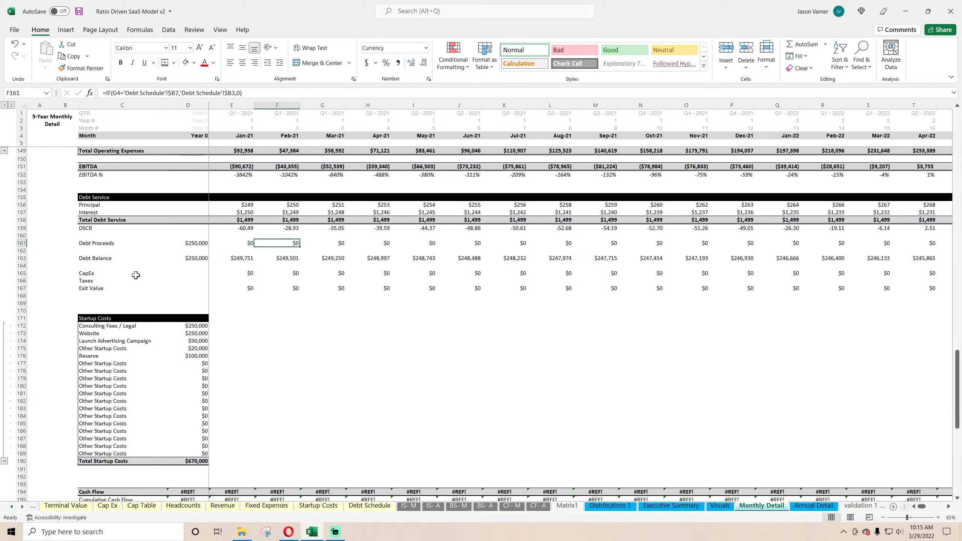
left_click(248, 271)
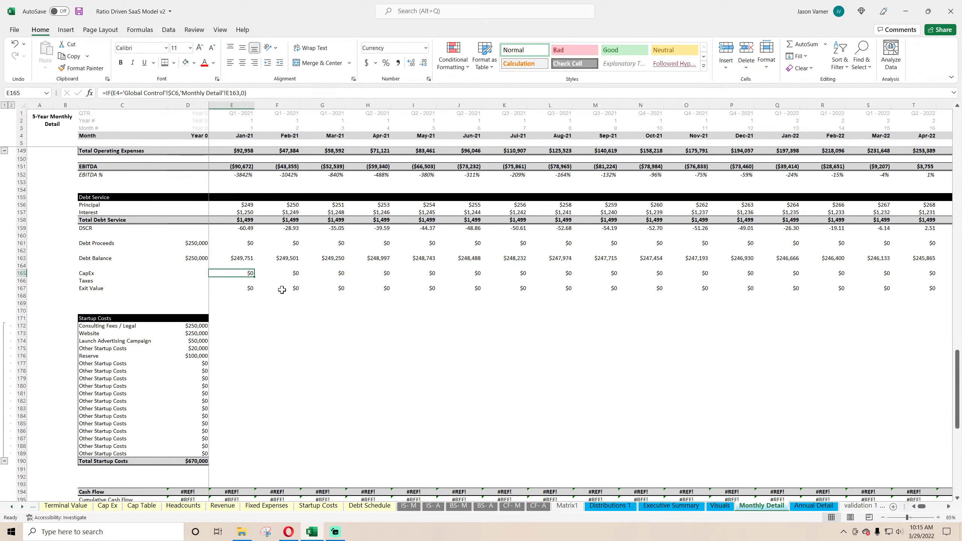
type("=")
left_click(512, 505)
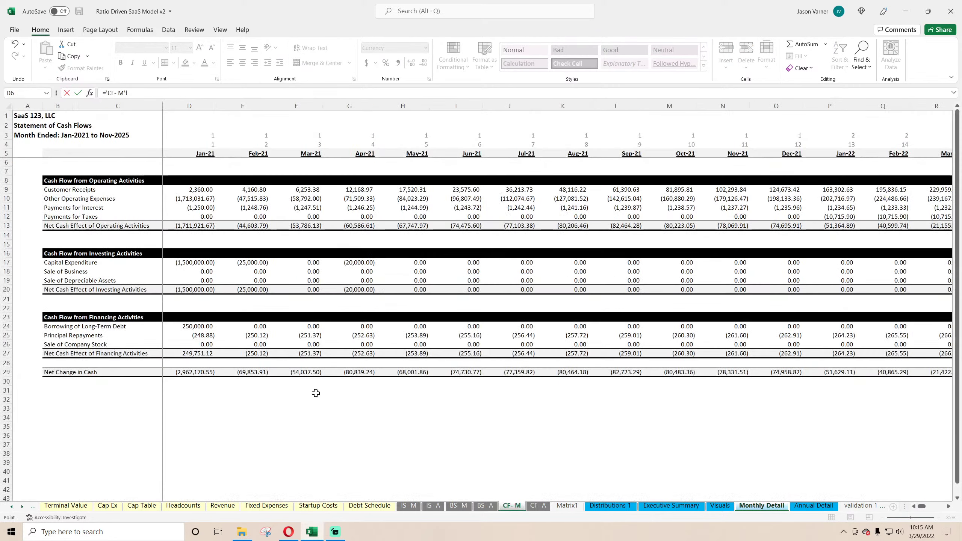
left_click(190, 265)
key("Return")
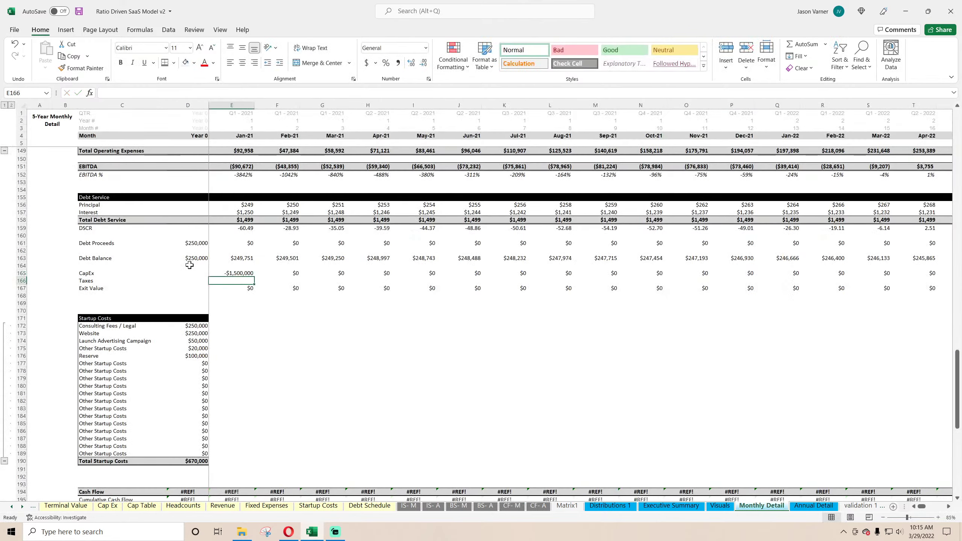
Link the Jan-21 Taxes cell E166 to the Jan-21 Payments for Taxes on the CF- M sheet, cell D12
type("=")
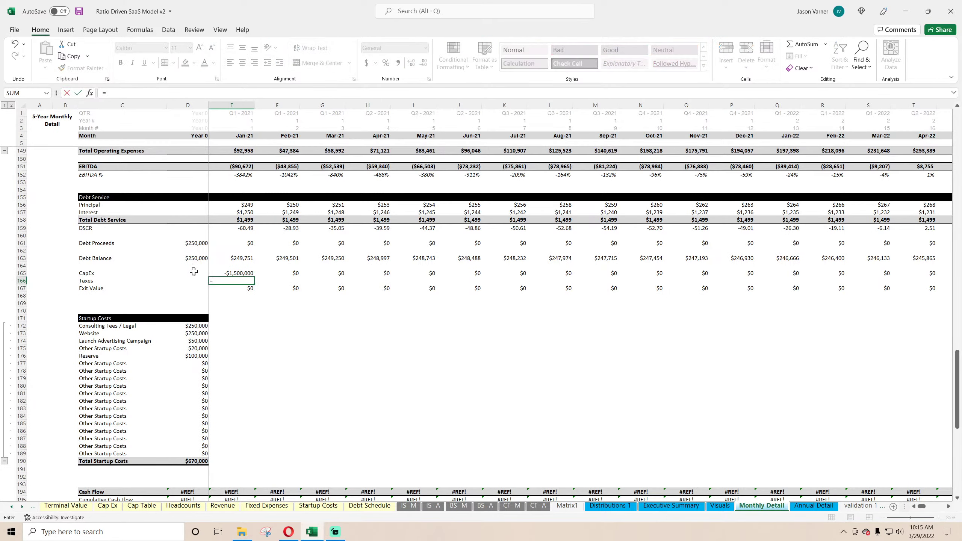
left_click(512, 505)
left_click(194, 216)
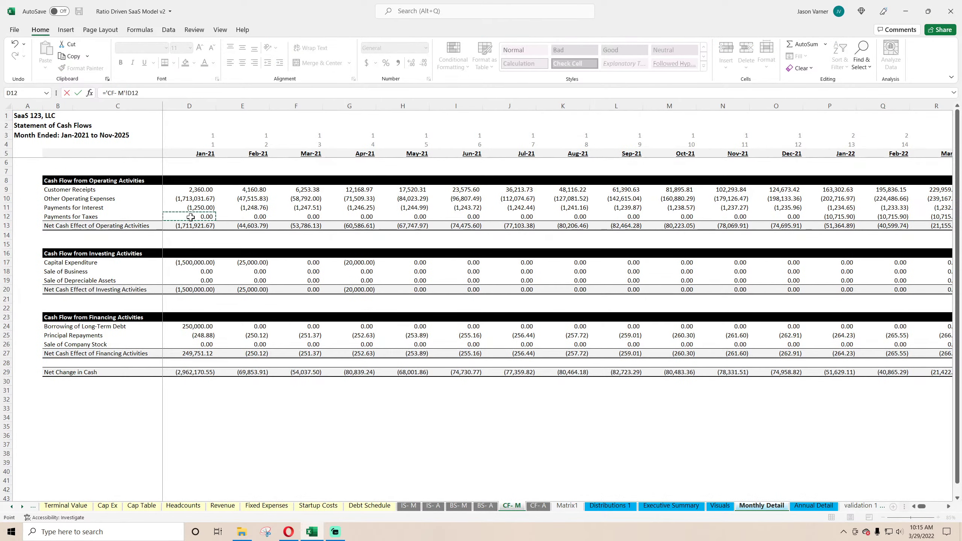
key("Return")
Set the Jan-21 Exit Value in E167 to the sum of Sale of Business and Sale of Depreciable Assets, CF- M cells D18 and D19
type("=")
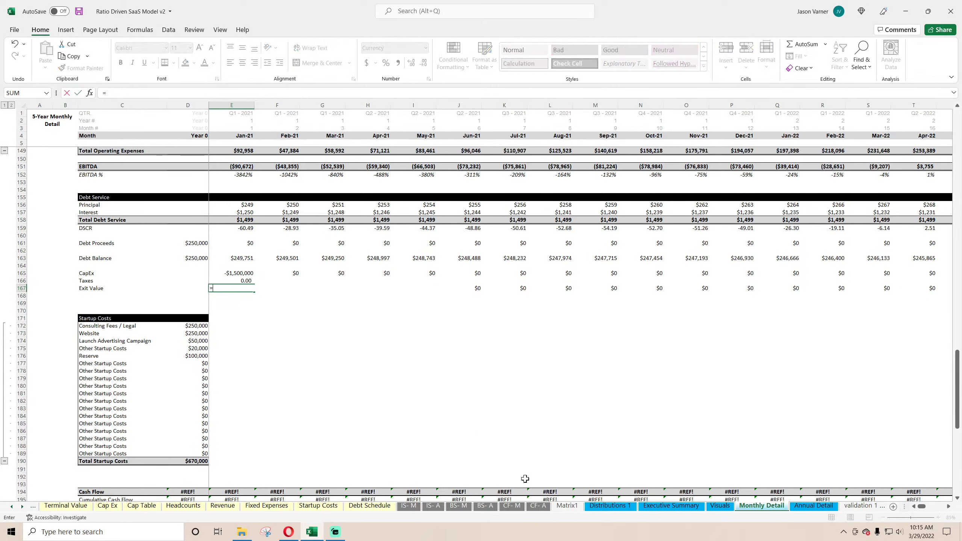
left_click(514, 506)
left_click(195, 271)
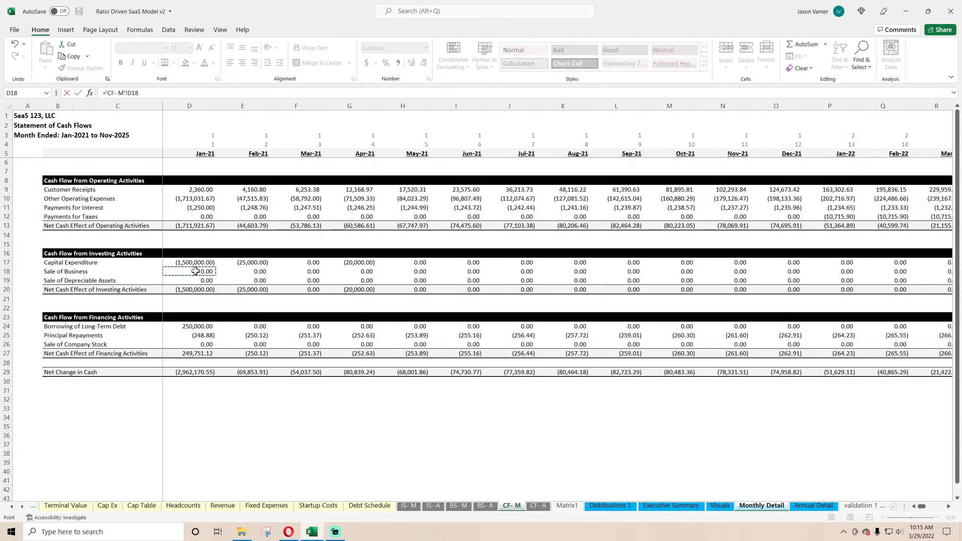
type("+")
left_click(198, 281)
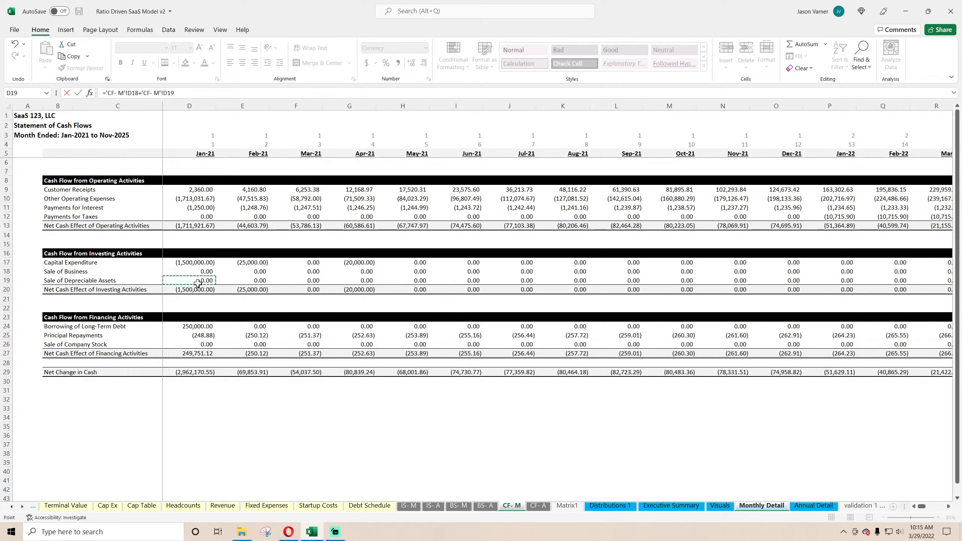
key("Return")
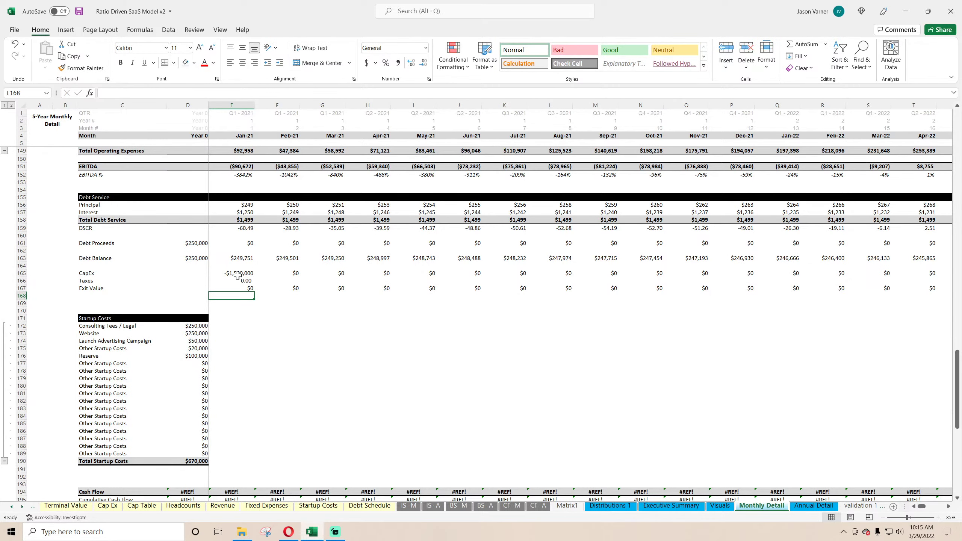
Fill the Jan-21 CapEx, Taxes and Exit Value formulas across through Dec-25 and open the number format settings for that range
left_click_drag(233, 276, 896, 291)
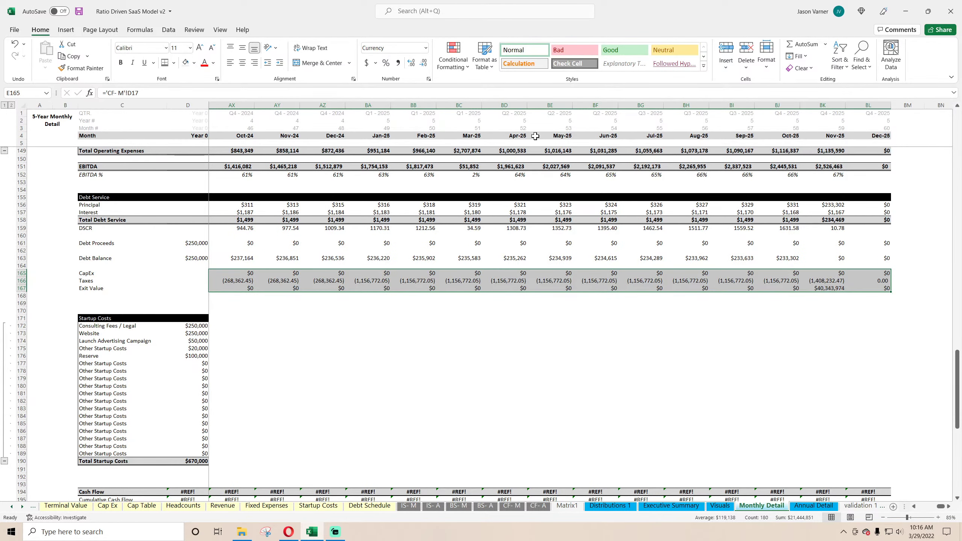
left_click(429, 79)
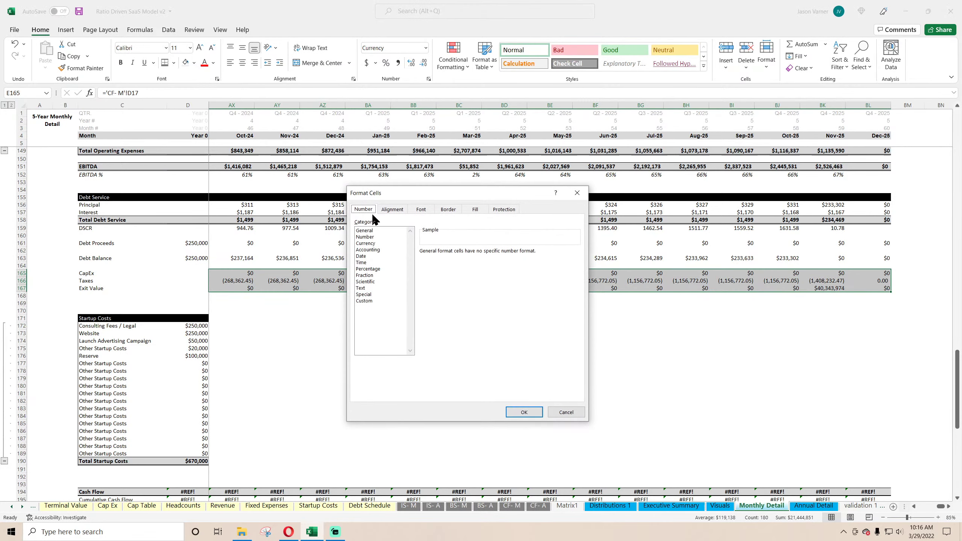
Format the CapEx, Taxes and Exit Value cells as currency with $ symbol, 0 decimal places and negative numbers in parentheses
left_click(365, 243)
left_click(483, 262)
left_click(468, 278)
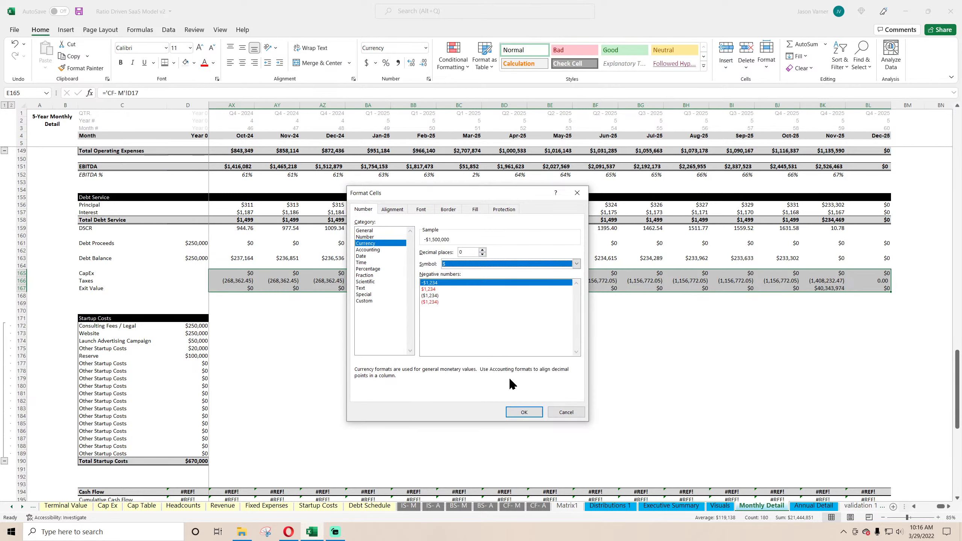
left_click(430, 296)
left_click(524, 412)
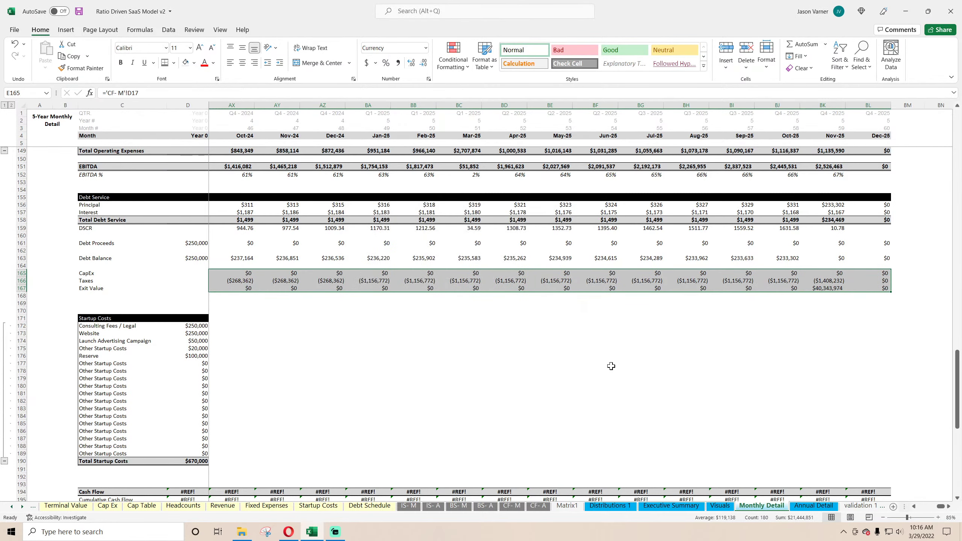
left_click(623, 364)
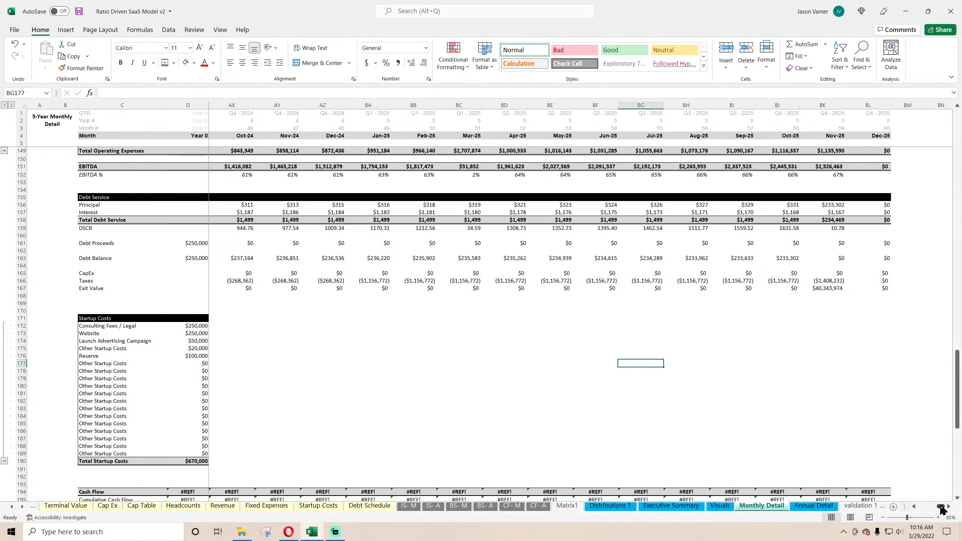
Return to the first months of the Monthly Detail sheet and save the workbook
left_click_drag(941, 507, 672, 370)
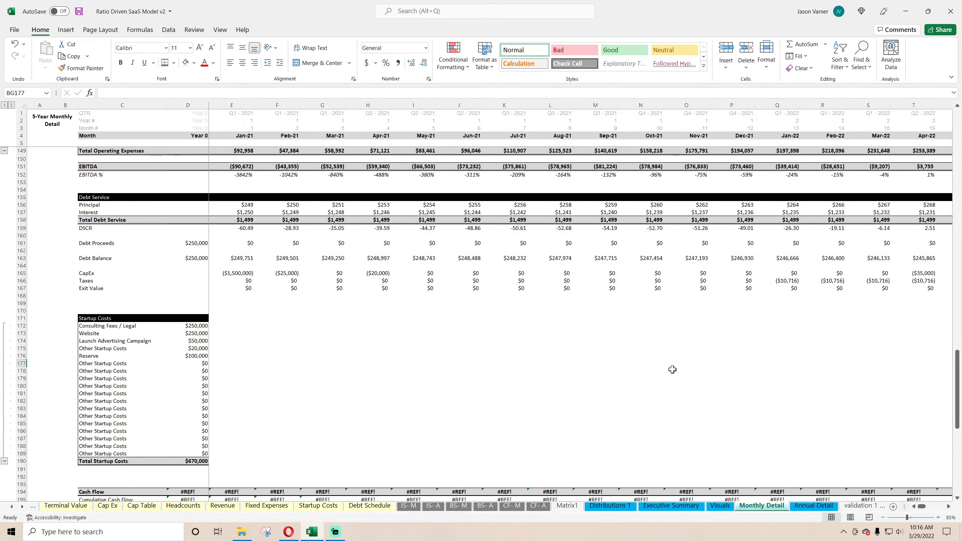
left_click(79, 12)
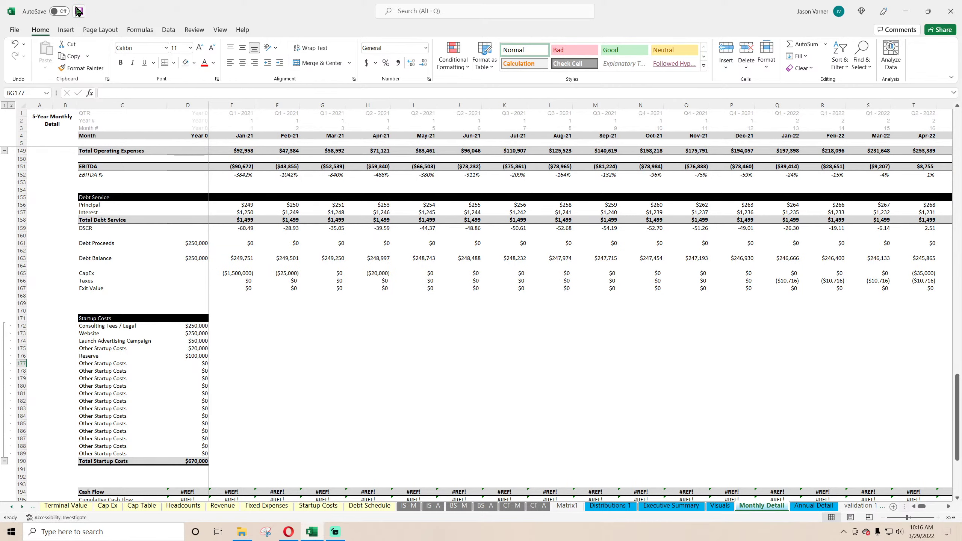
left_click(269, 326)
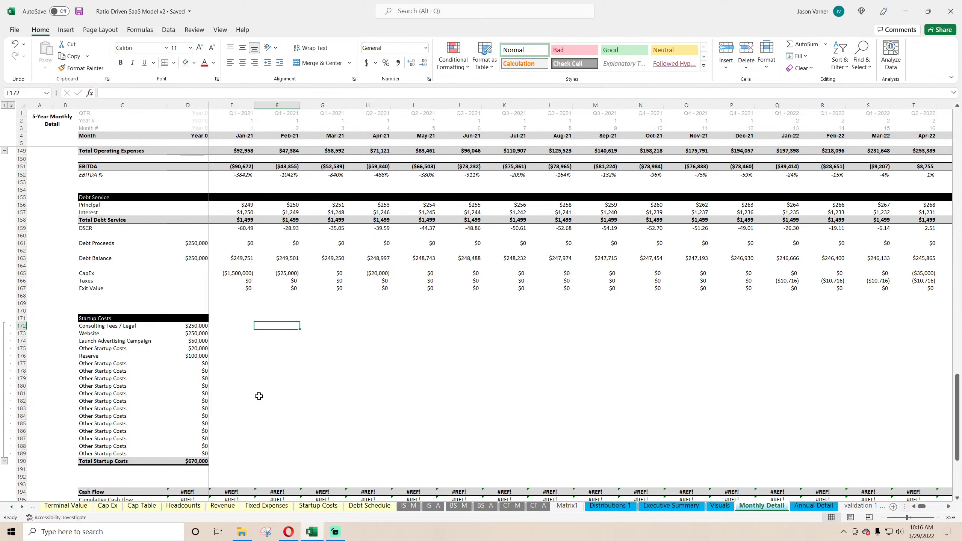
Remove the #REF! term from the Year 0 Cash Flow formula in D194
scroll(258, 398, "down", 4)
left_click(192, 405)
double_click(193, 406)
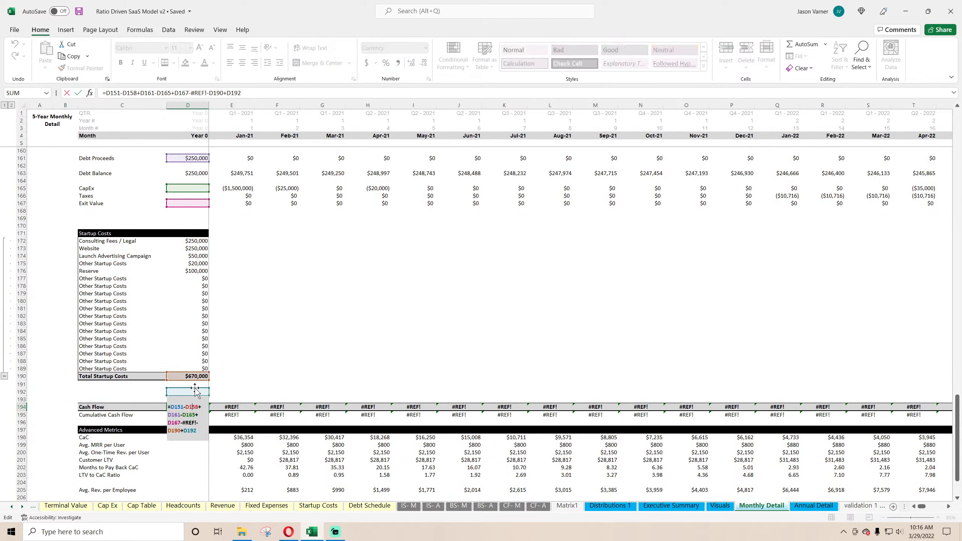
left_click_drag(190, 90, 205, 90)
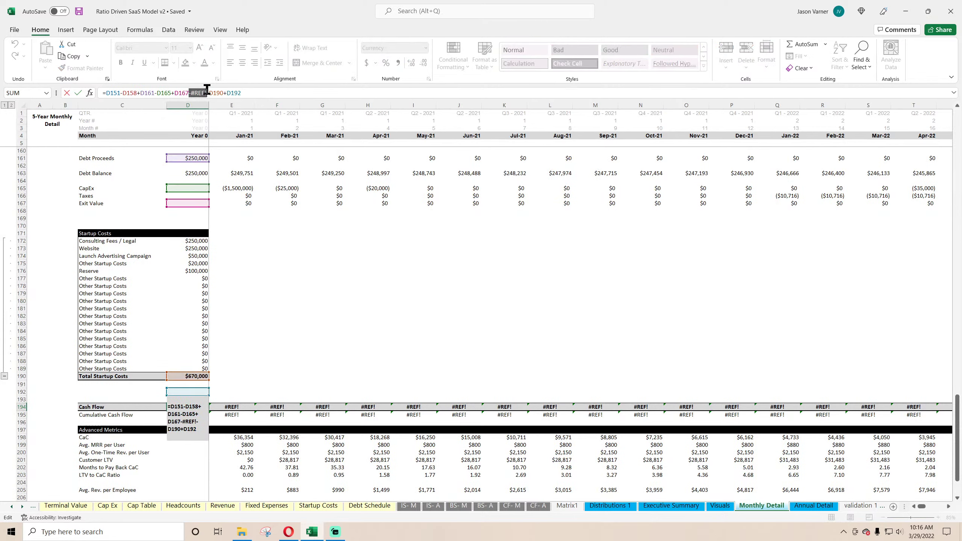
key("BackSpace")
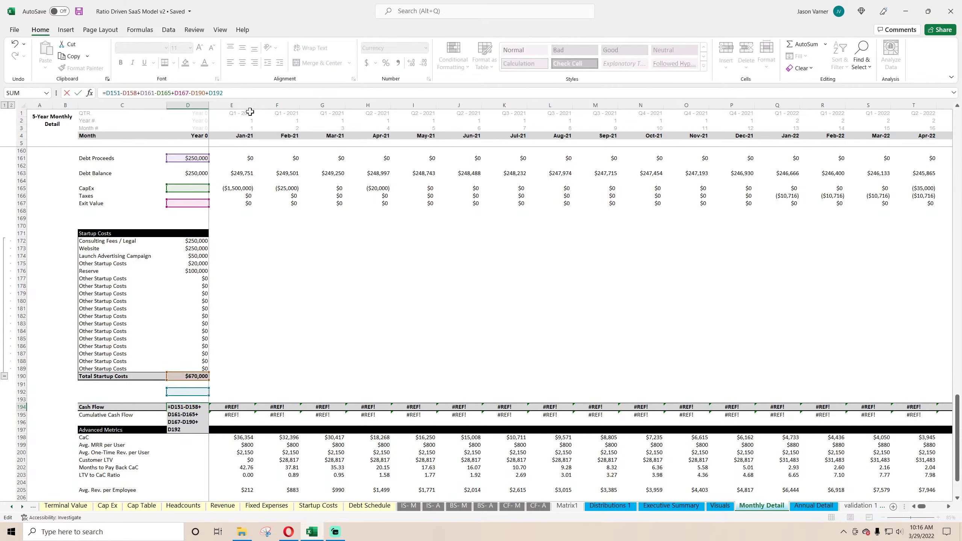
scroll(251, 251, "up", 4)
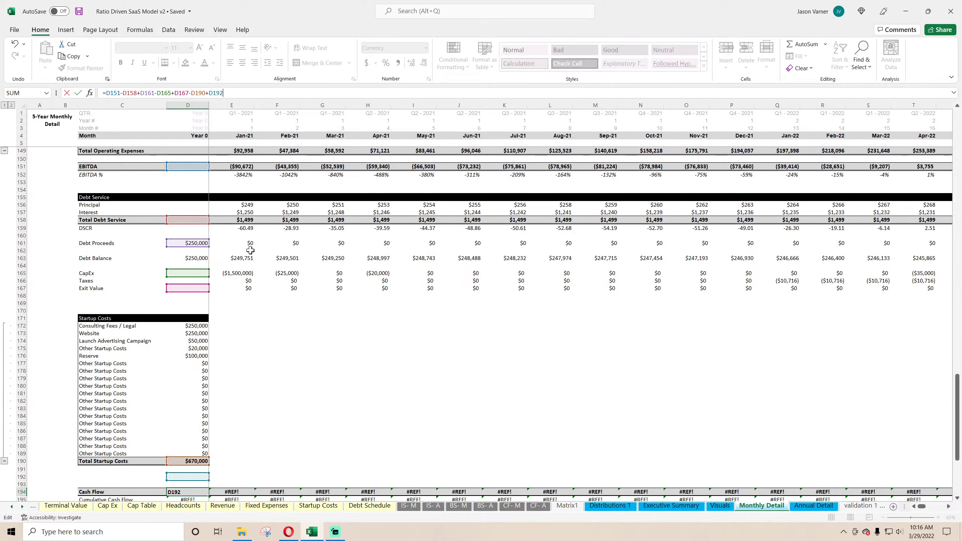
key("Return")
Start a new Year 0 Cash Flow formula in D194 as EBITDA minus Total Debt Service plus Debt Proceeds (=D151-D158+D161)
scroll(257, 333, "down", 4)
left_click(193, 399)
type("=")
scroll(249, 333, "up", 11)
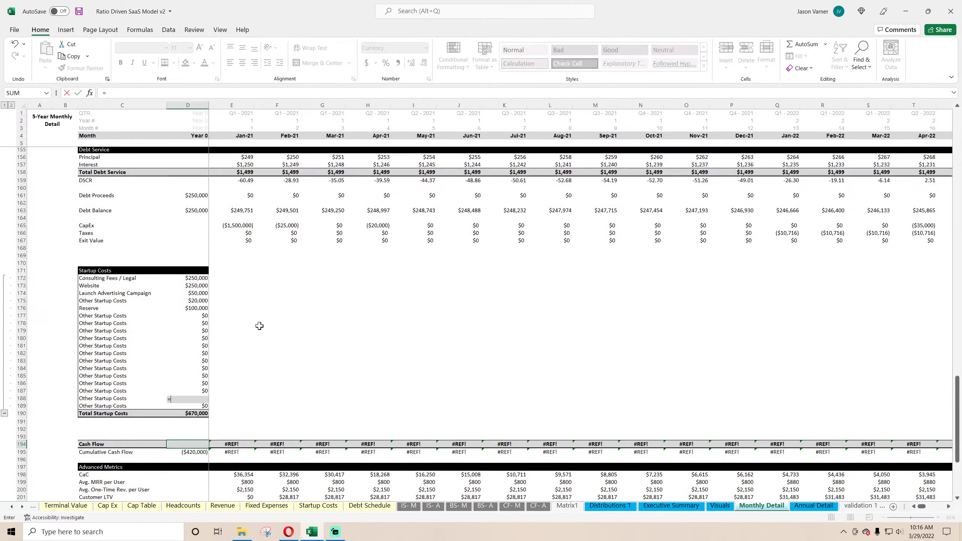
left_click(193, 323)
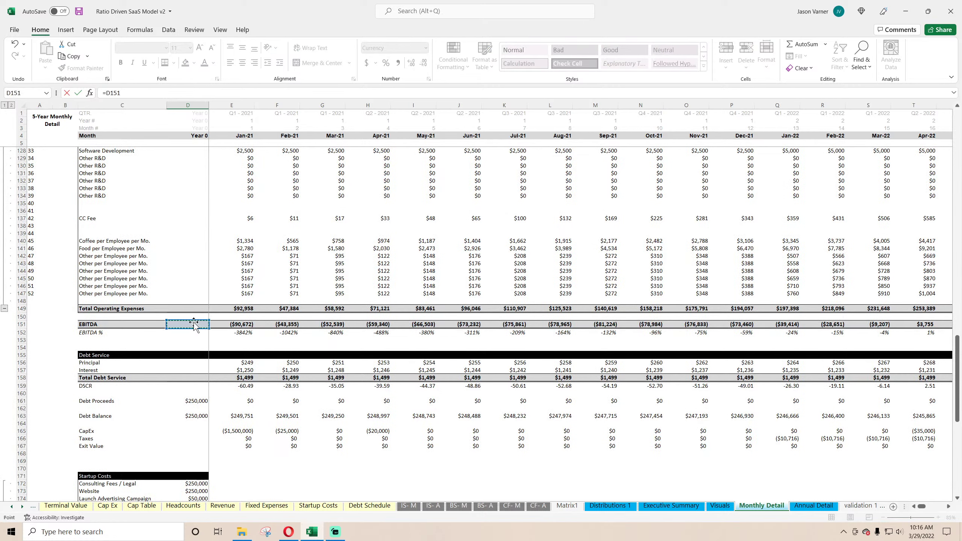
left_click(192, 377)
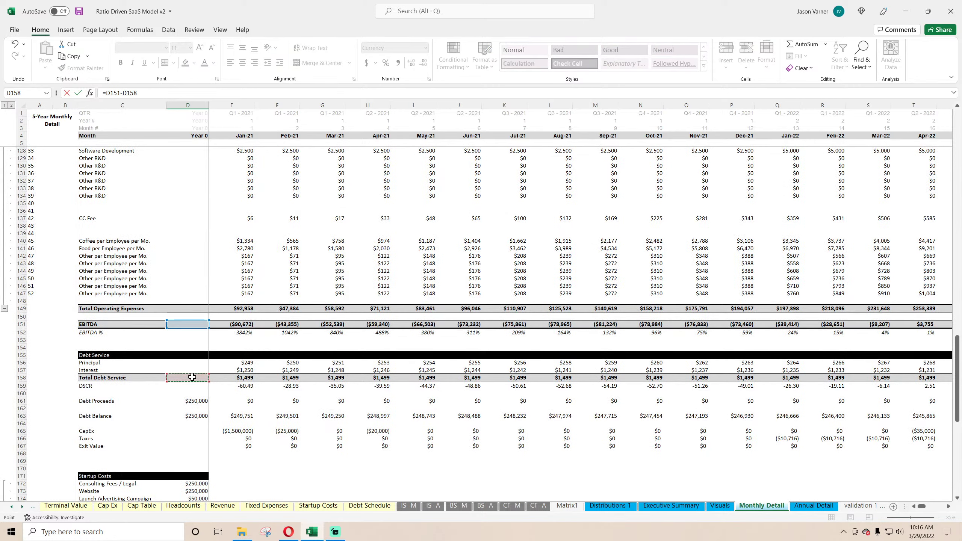
type("+")
left_click(194, 401)
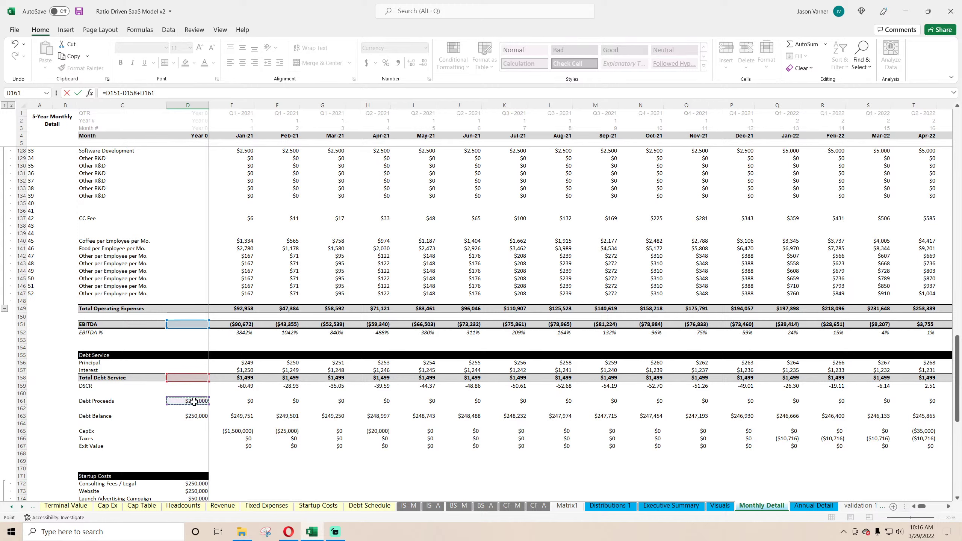
Complete the Year 0 Cash Flow formula by adding CapEx, Taxes and Exit Value (+D165+D166+D167)
type("+")
left_click(199, 433)
type("+")
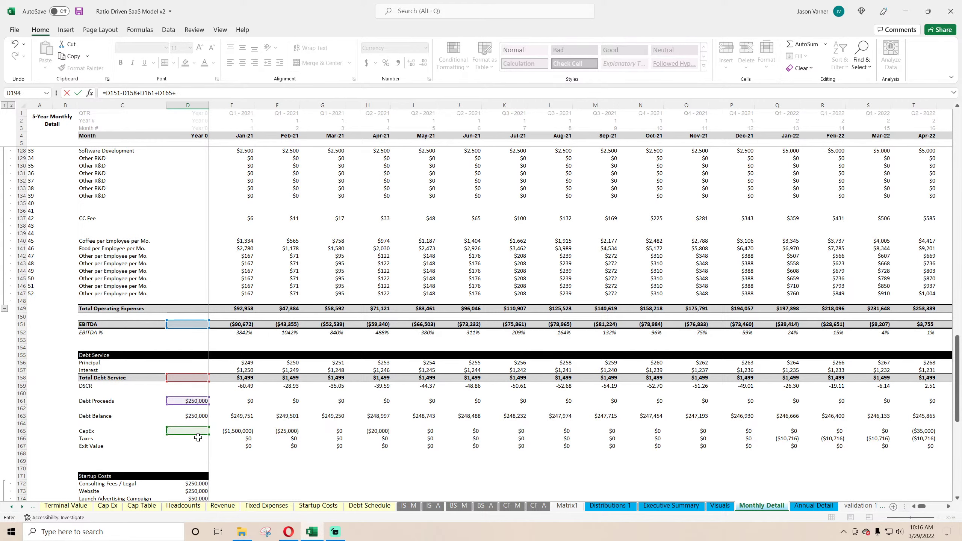
left_click(198, 438)
type("+")
left_click(198, 446)
scroll(306, 415, "down", 7)
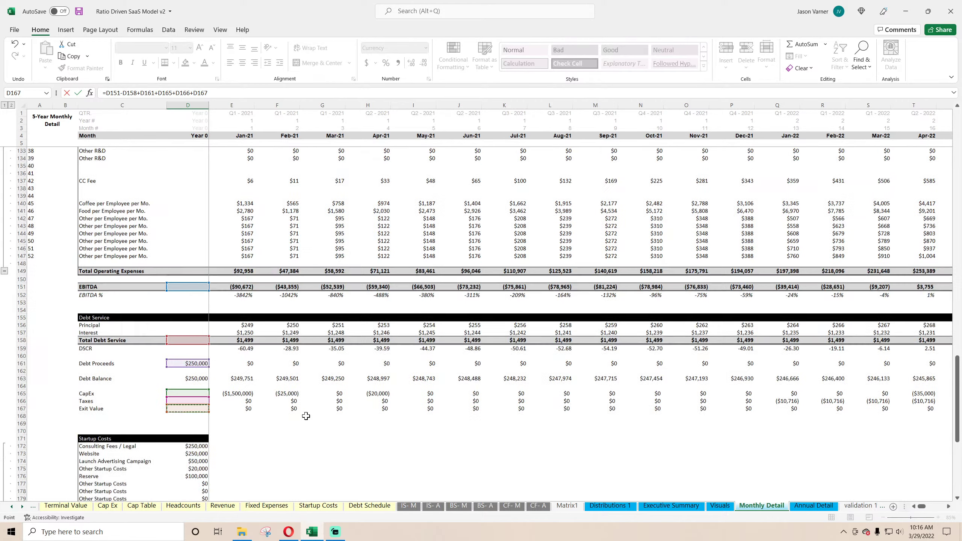
key("Return")
scroll(213, 412, "down", 4)
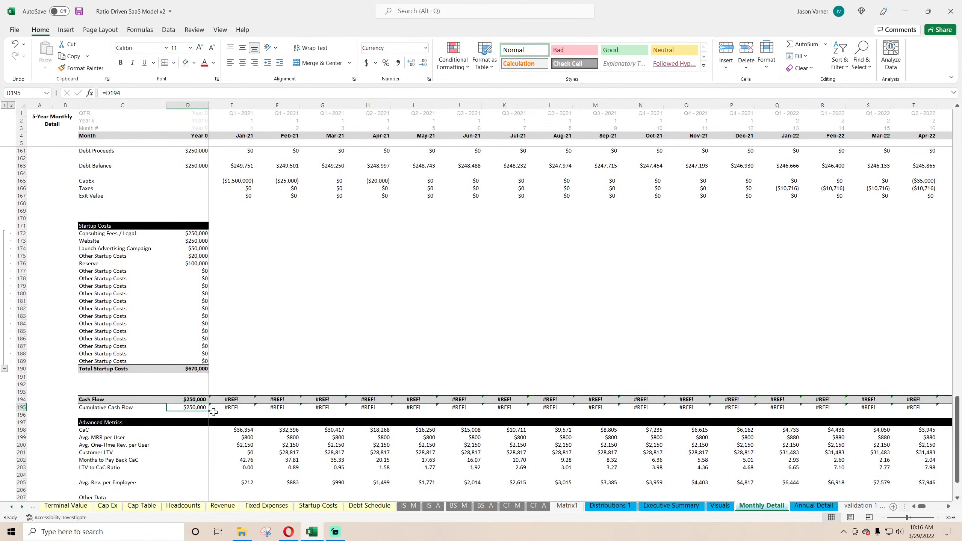
Fill the Year 0 Cash Flow formula across row 194 for every month through Dec-25
left_click(194, 399)
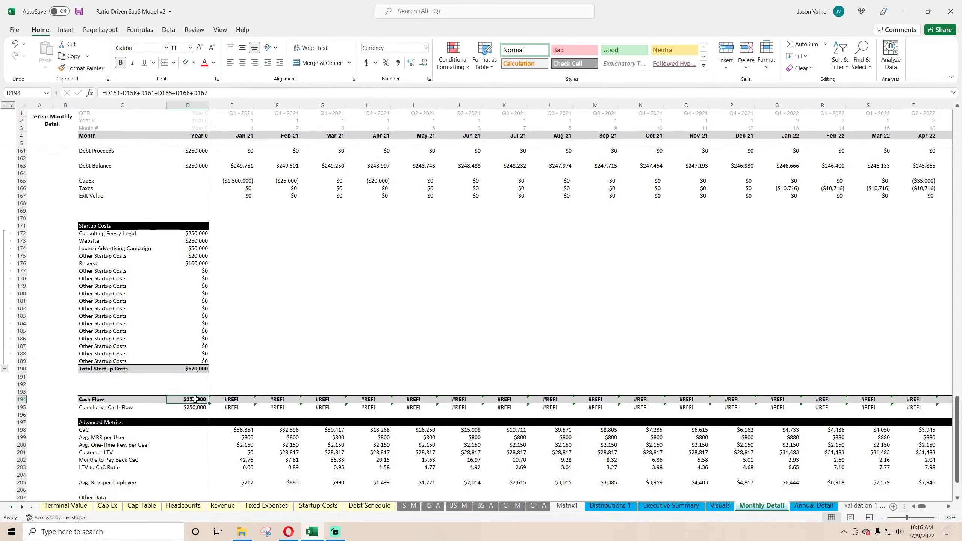
left_click_drag(209, 404, 882, 402)
left_click(243, 400)
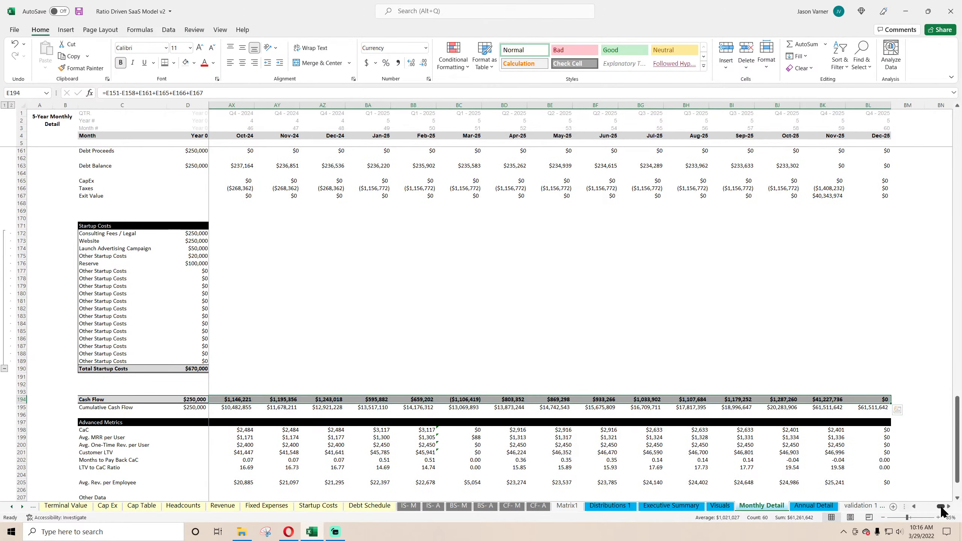
left_click_drag(941, 507, 918, 508)
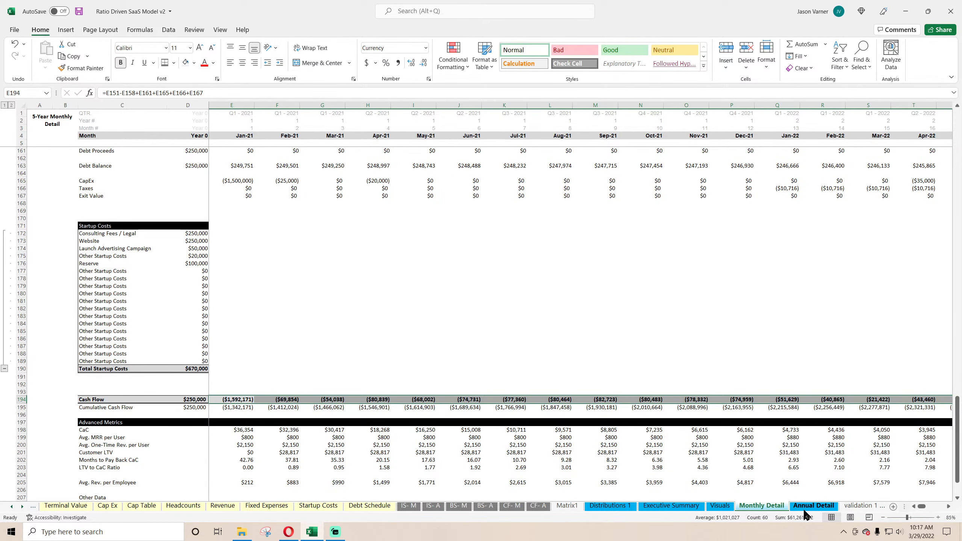
Copy the Cash Flow formulas in D194:E194 of Monthly Detail and paste them at D194 of Annual Detail
left_click_drag(197, 399, 226, 399)
right_click(224, 399)
left_click(244, 150)
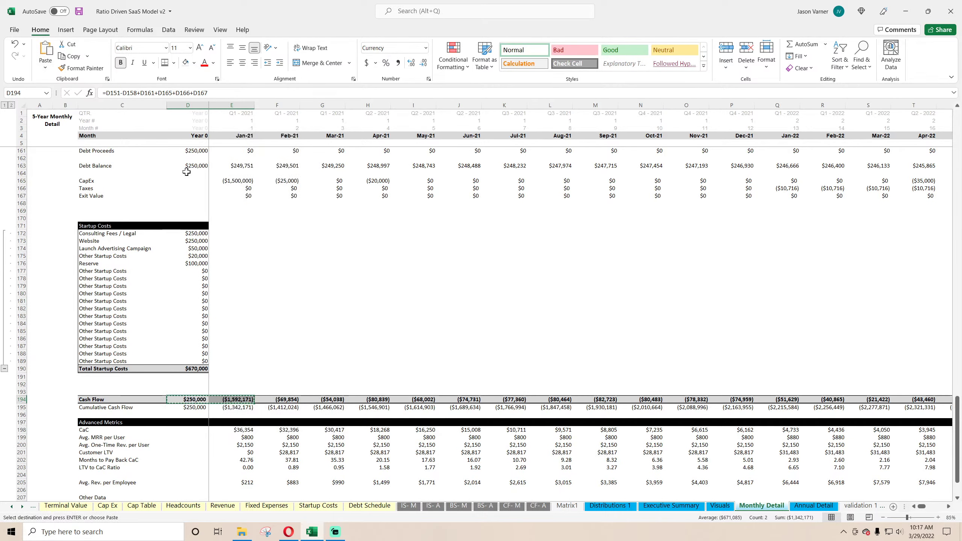
left_click(802, 507)
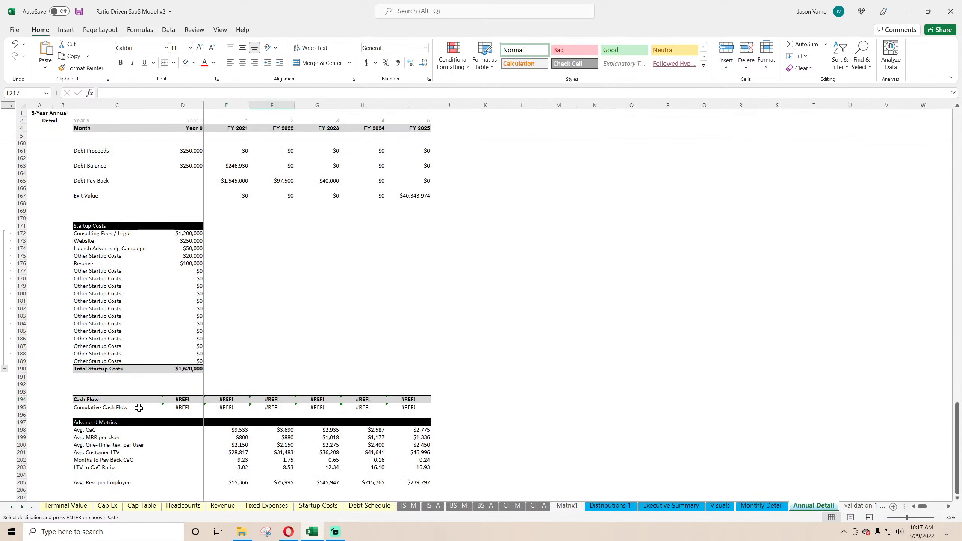
left_click(182, 401)
right_click(181, 401)
left_click(204, 182)
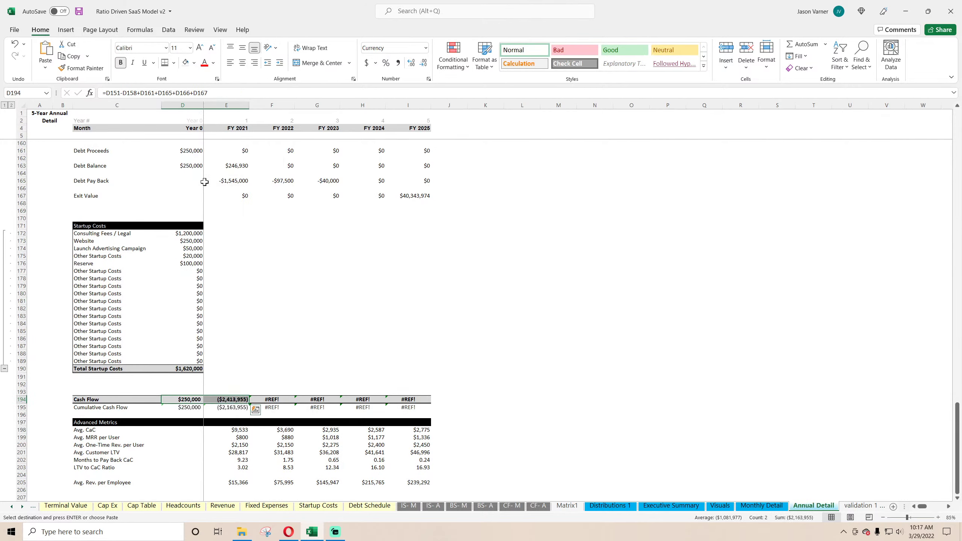
Copy the CapEx, Taxes and Exit Value block C165:F167 from Monthly Detail and paste it at C165 of Annual Detail
left_click(762, 510)
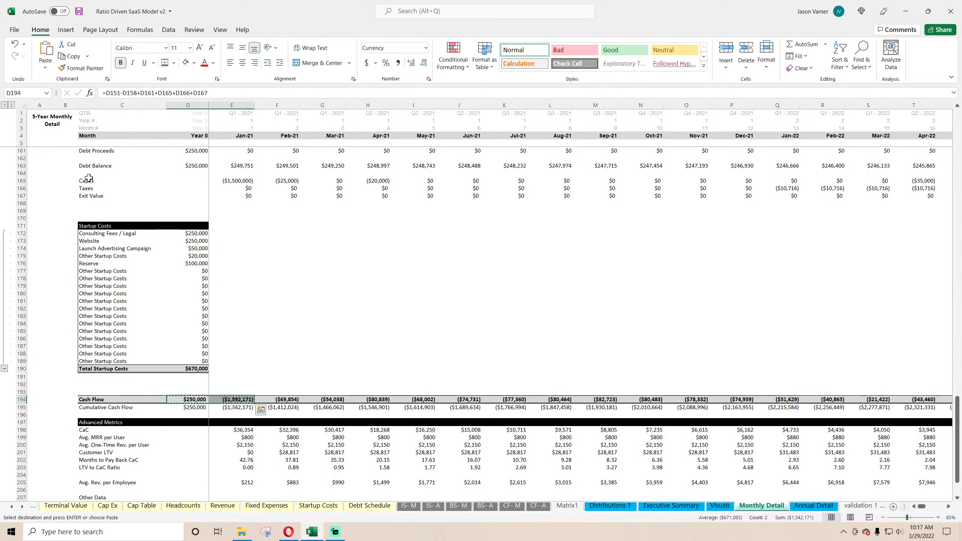
left_click_drag(87, 180, 299, 196)
key("ctrl+c")
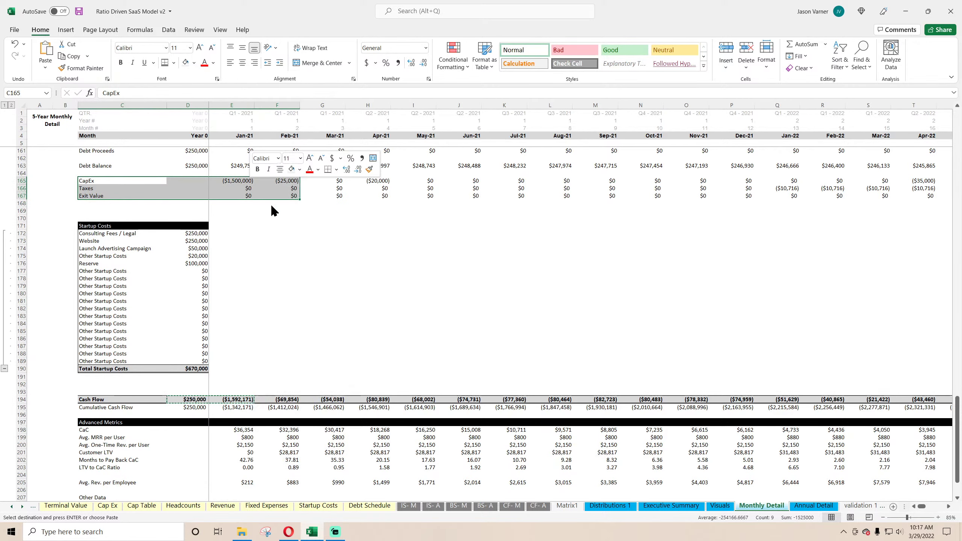
scroll(116, 173, "up", 4)
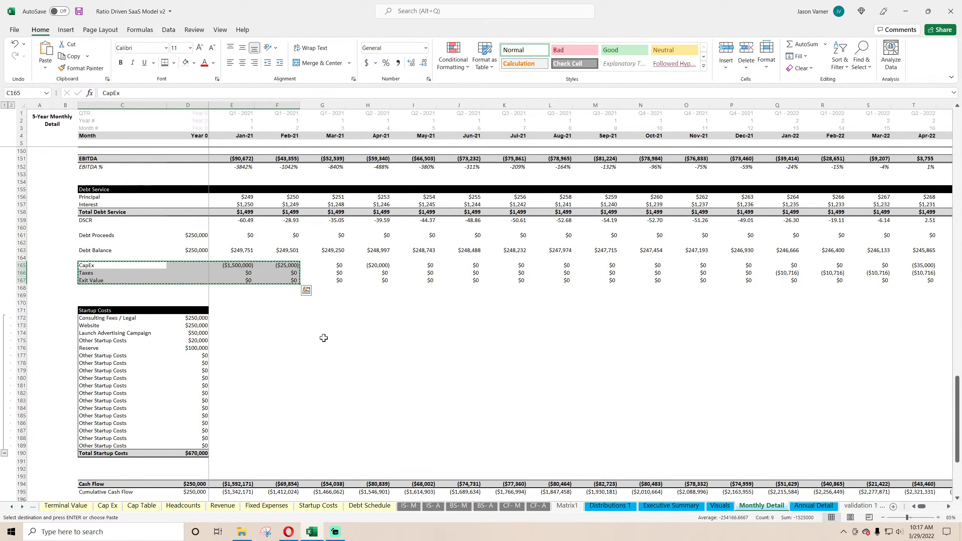
left_click(814, 505)
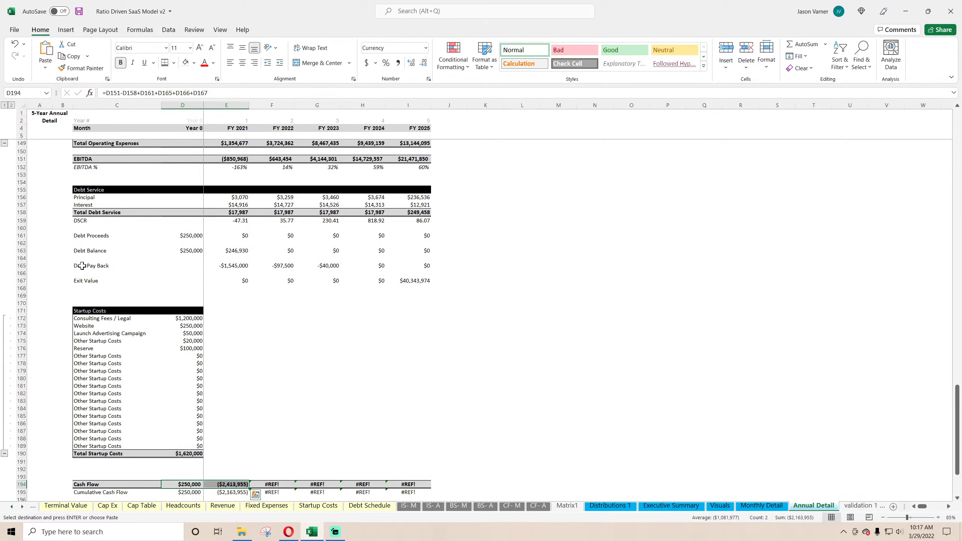
right_click(82, 265)
left_click(103, 284)
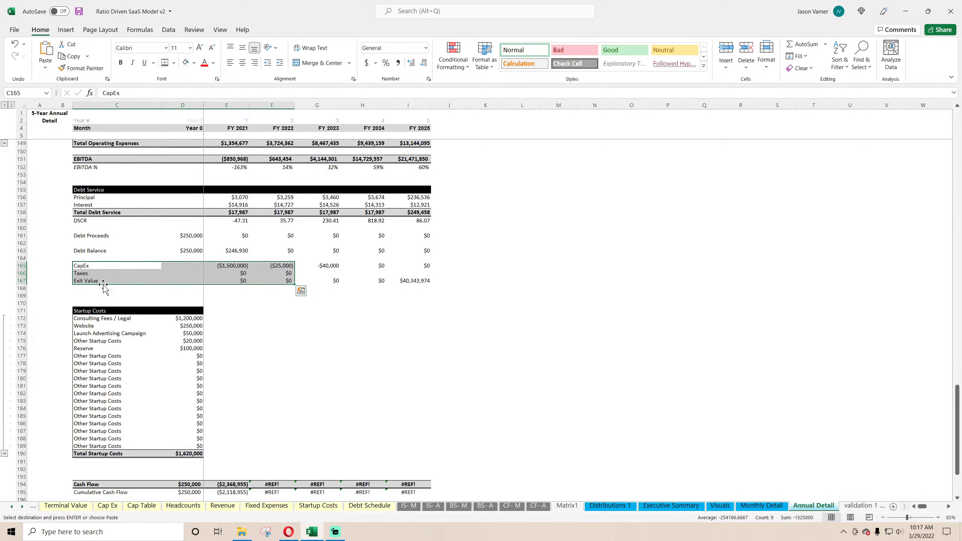
Copy the FY 2021 Debt Proceeds SUMIFS formula into E165 and fill it through FY 2025 for CapEx, Taxes and Exit Value
left_click(235, 252)
left_click(237, 235)
right_click(238, 235)
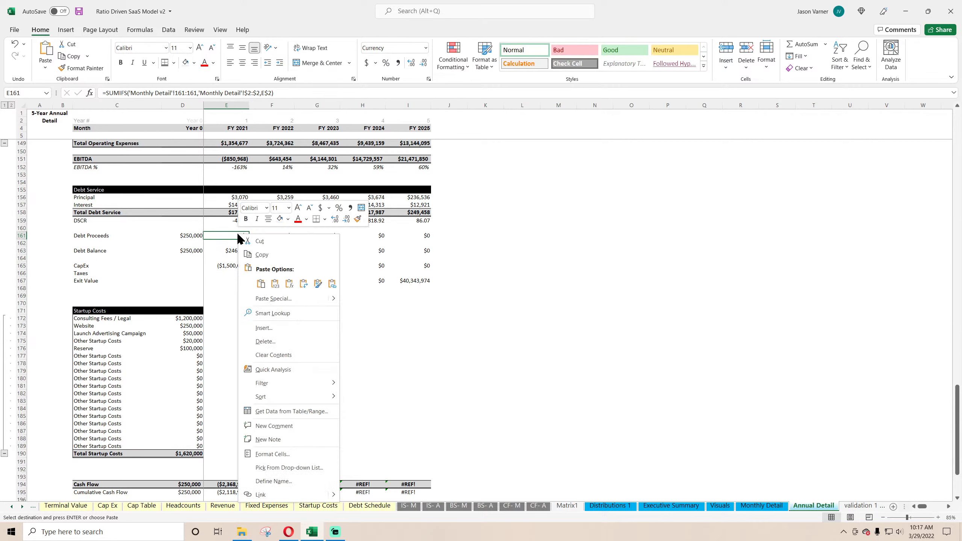
left_click(262, 255)
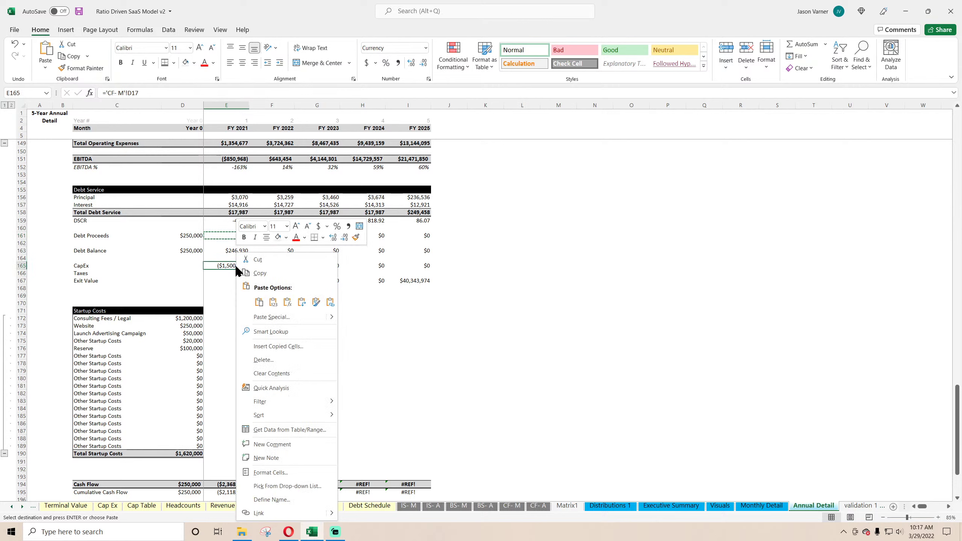
left_click(259, 302)
left_click_drag(250, 270, 431, 283)
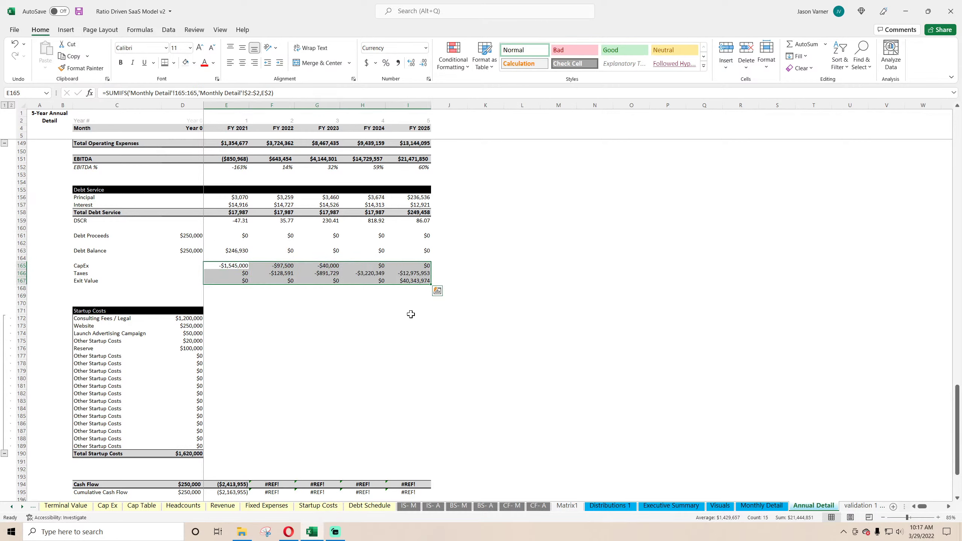
Fill the annual Cash Flow formula in E194 across to FY 2025
scroll(409, 316, "down", 4)
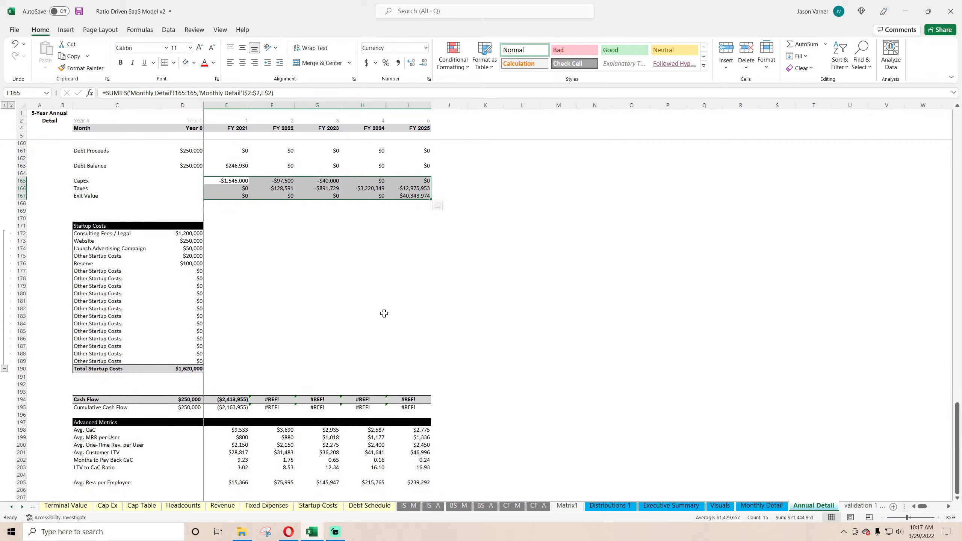
left_click(243, 400)
left_click_drag(247, 404, 426, 401)
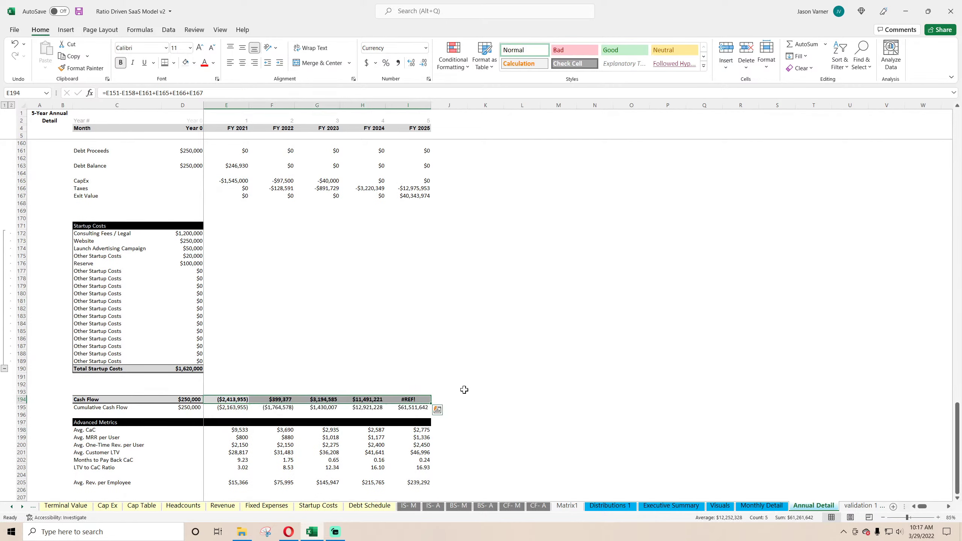
Enter a check formula in J195 of Annual Detail that subtracts Monthly Detail's Dec-25 Cumulative Cash Flow (BL195) from I195
scroll(491, 385, "down", 4)
left_click(454, 326)
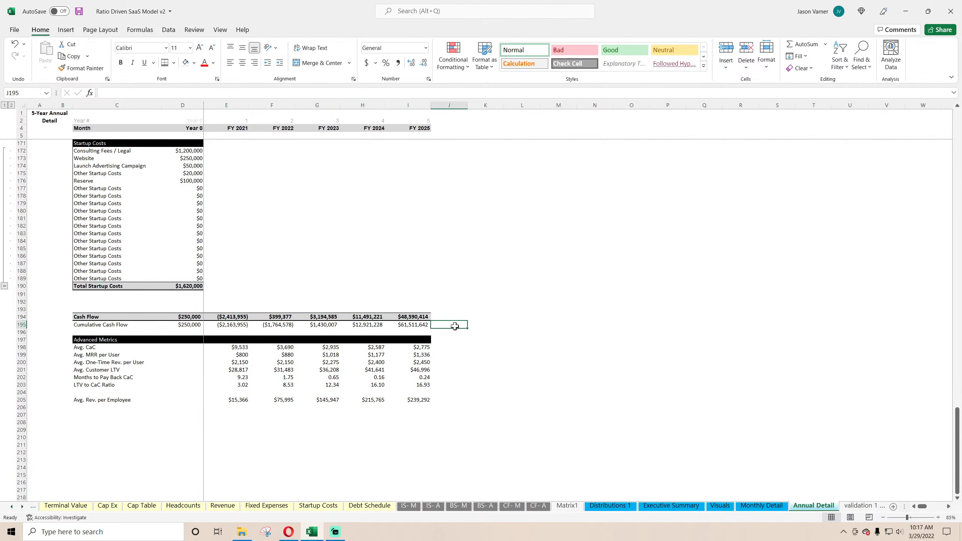
type("=")
left_click(414, 324)
type("-")
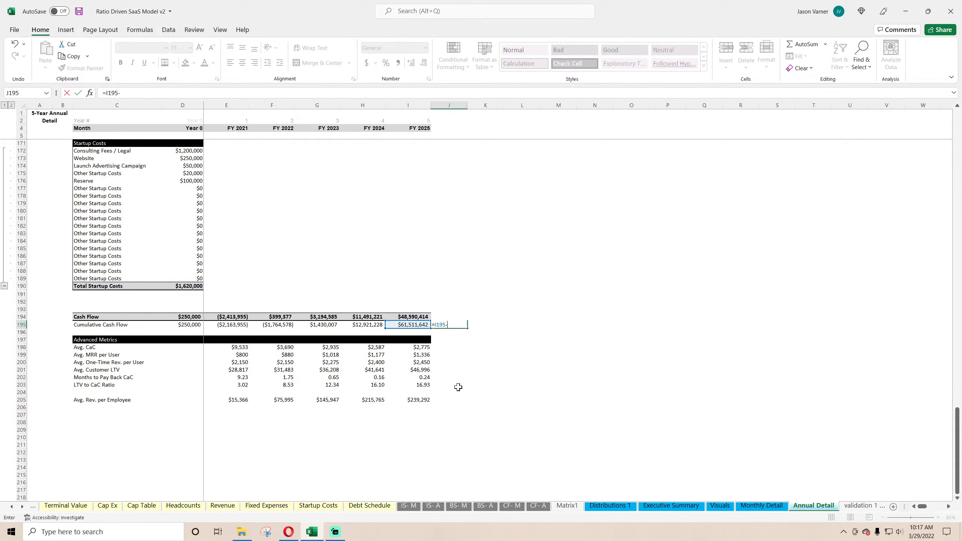
left_click(753, 506)
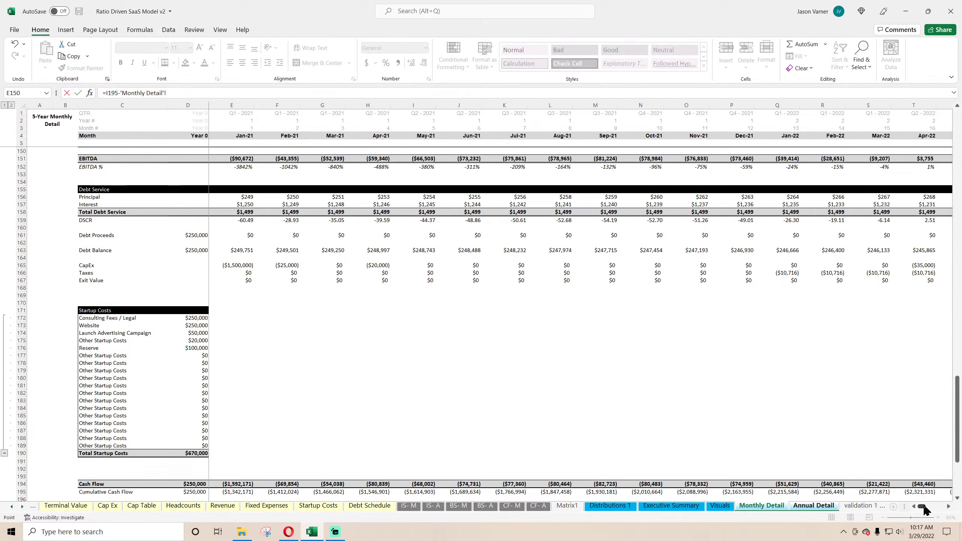
left_click_drag(924, 510, 950, 508)
scroll(883, 442, "down", 4)
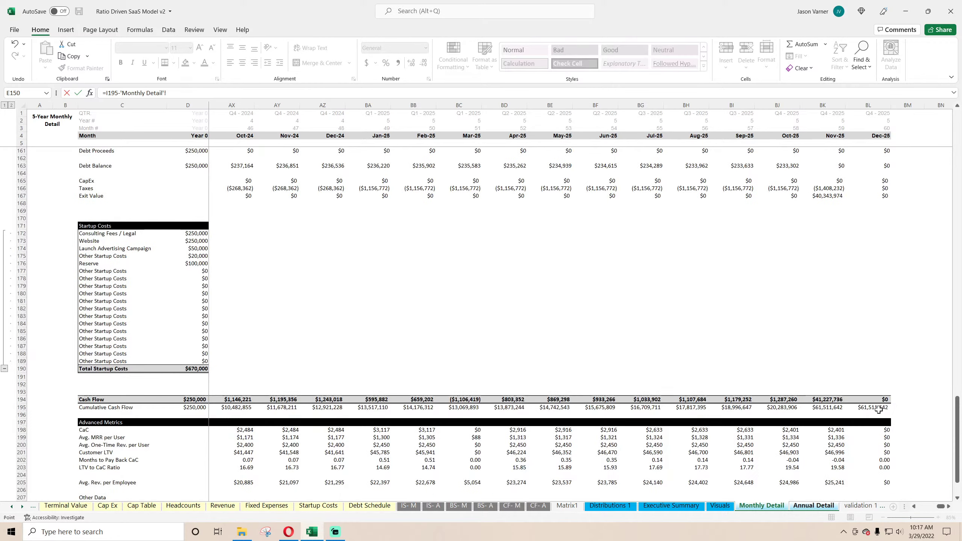
left_click(878, 409)
key("Return")
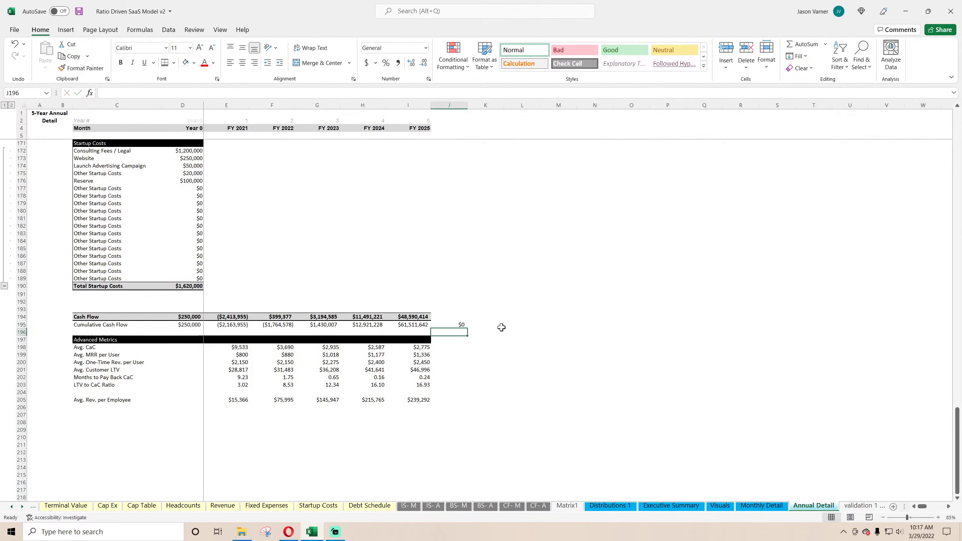
Format the check cell J195 as Number with two decimal places and save the workbook
left_click(429, 79)
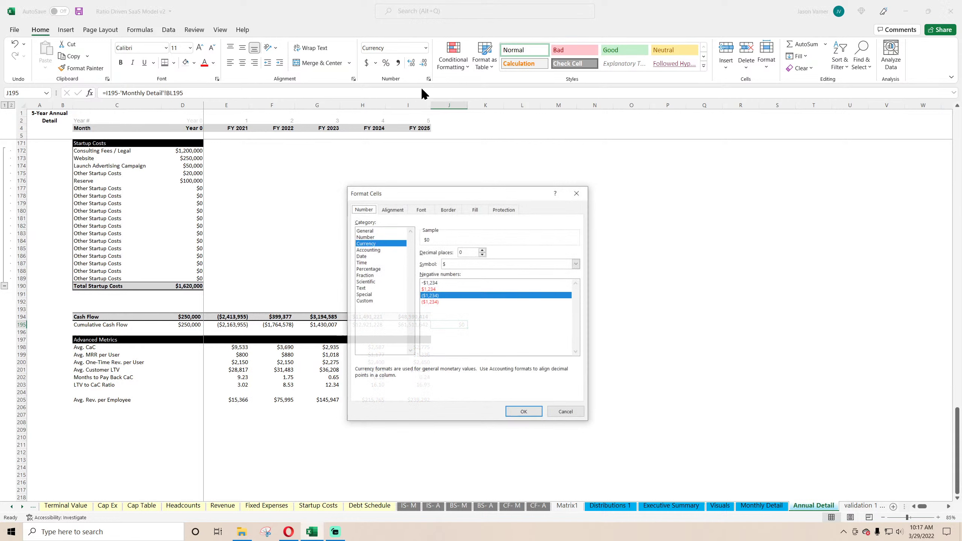
left_click(365, 237)
left_click(482, 250)
left_click(528, 412)
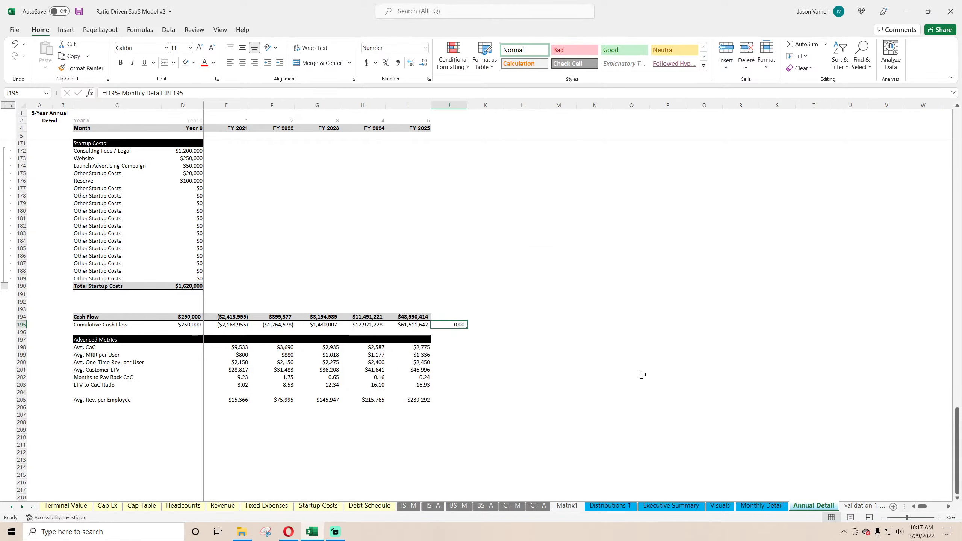
left_click(667, 361)
left_click(79, 11)
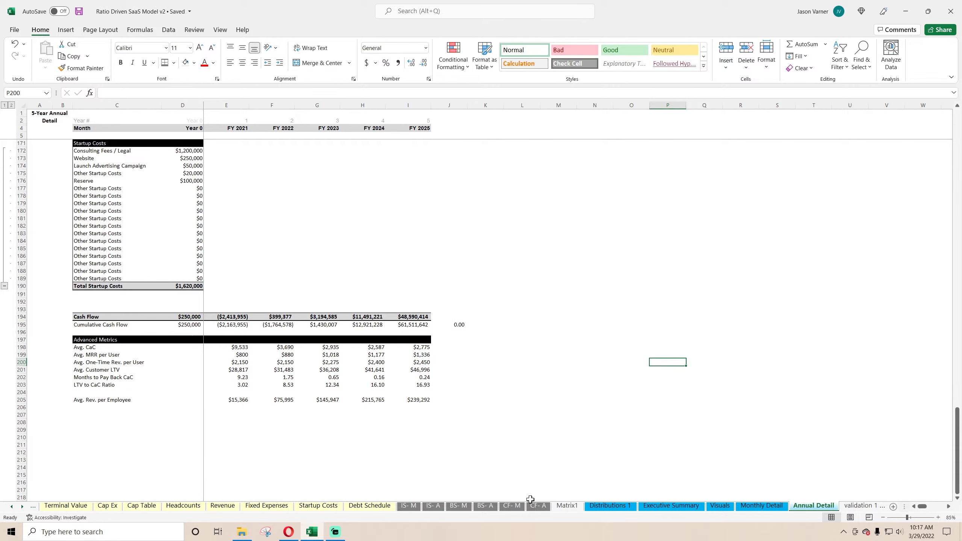
Check which Monthly Detail row the Total Equity Required for Project formula on Global Control should reference for Cumulative Cash Flow
left_click(512, 505)
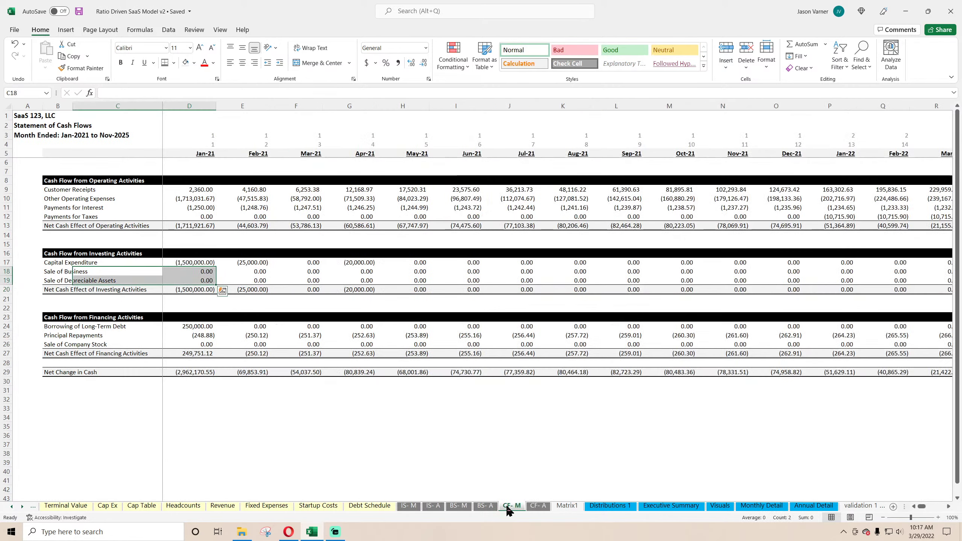
left_click(771, 507)
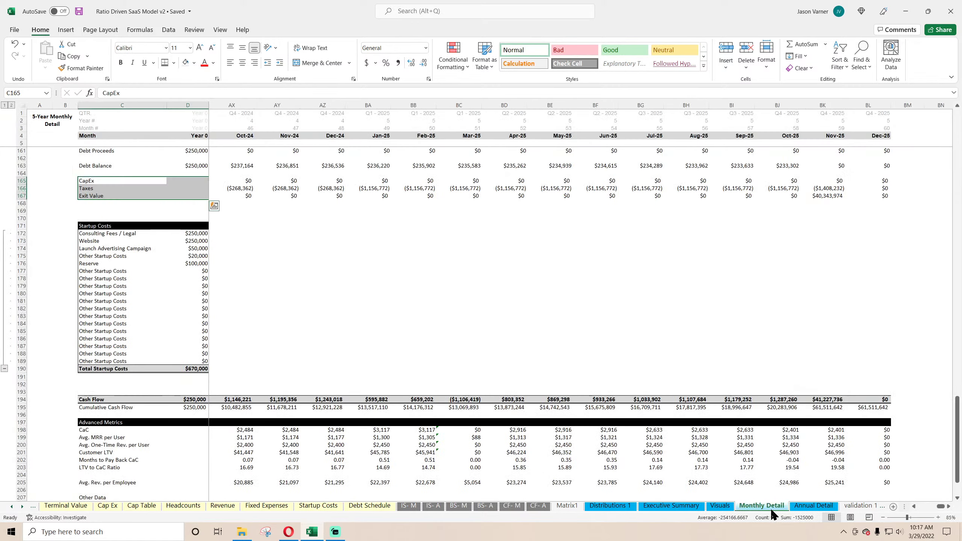
left_click(12, 506)
left_click(83, 506)
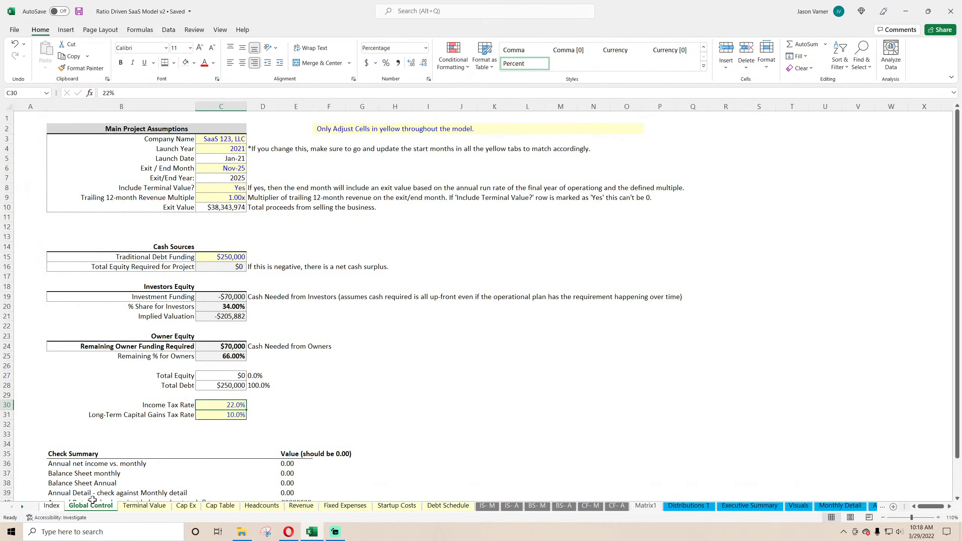
left_click(226, 265)
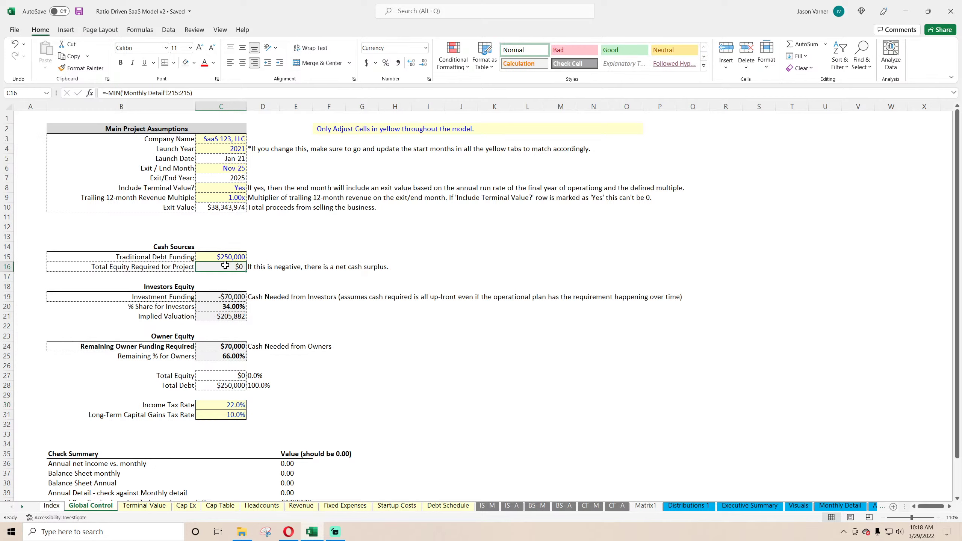
left_click(840, 506)
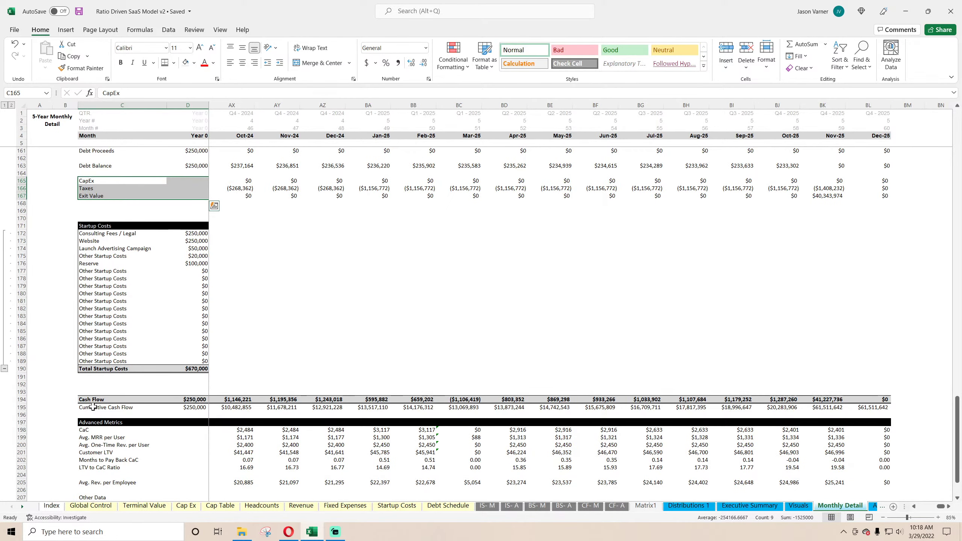
left_click(91, 505)
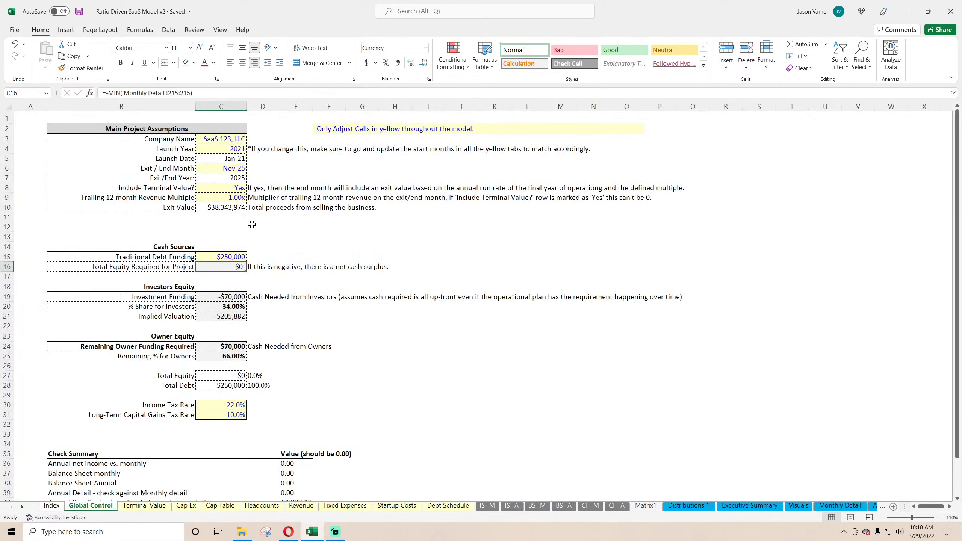
Change the Total Equity Required for Project formula in C16 to =-MIN('Monthly Detail'!195:195) and save the workbook
left_click(176, 92)
key("BackSpace")
key("Delete")
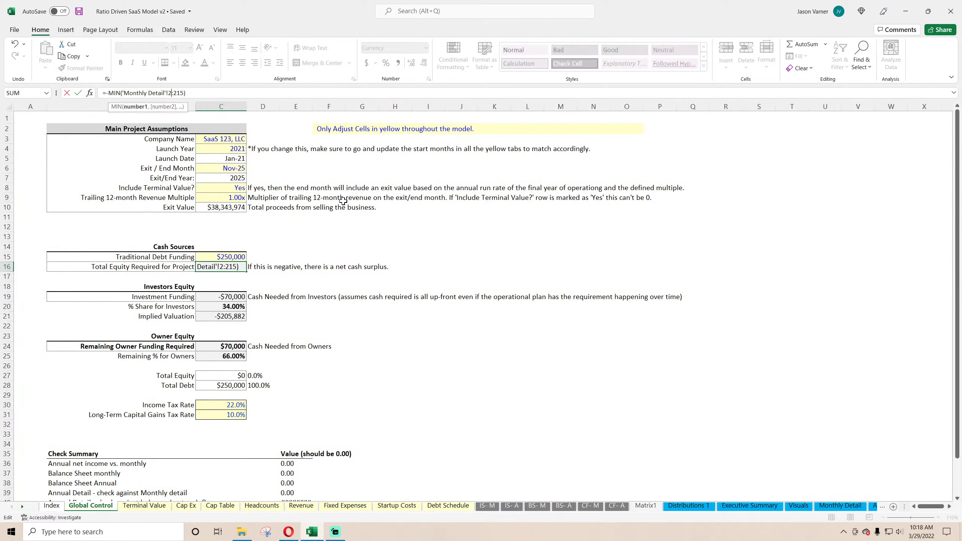
key("BackSpace")
type("195")
key("Right")
key("Right")
key("Delete")
key("Delete")
type("195")
key("Return")
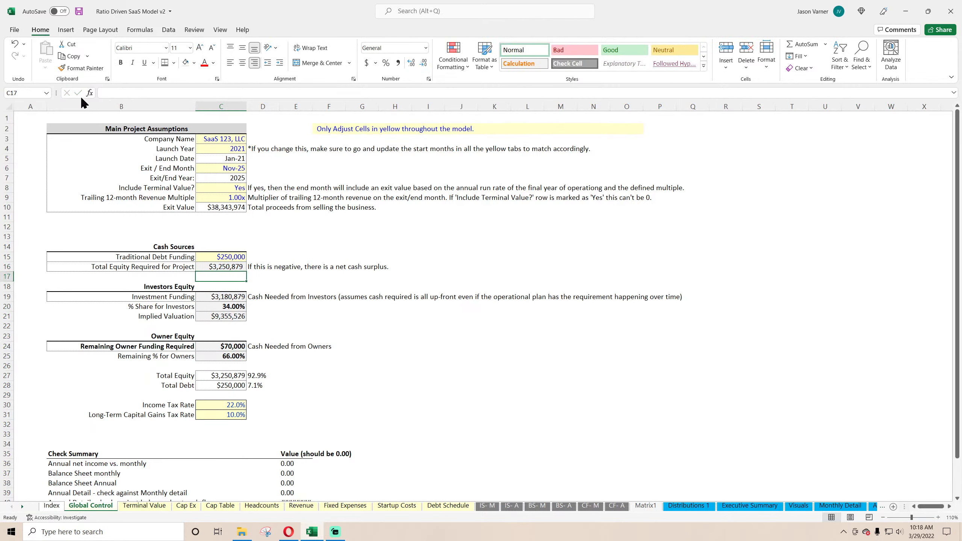
left_click(79, 12)
Review the Reserve line on Startup Costs, plus the Total Equity Required and Include Terminal Value cells on Global Control
left_click(397, 506)
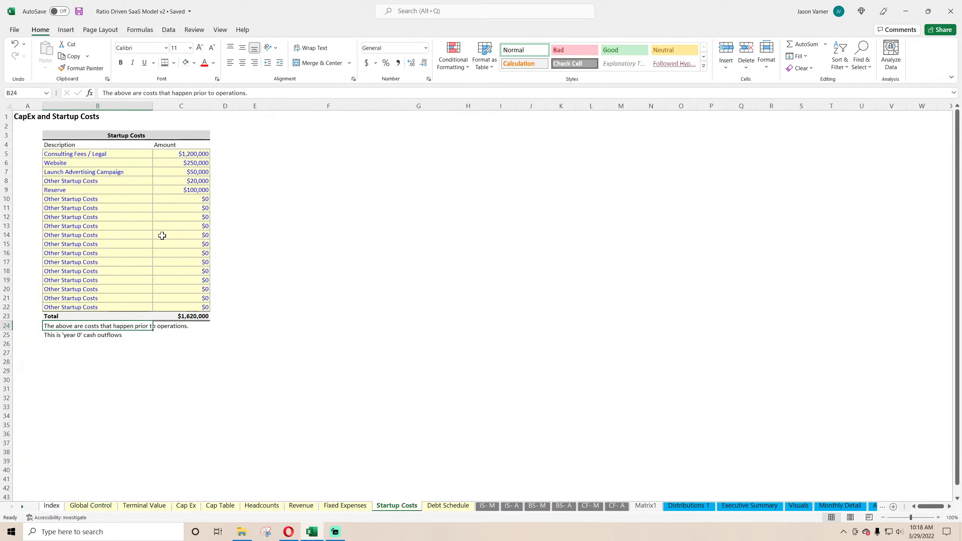
left_click(64, 188)
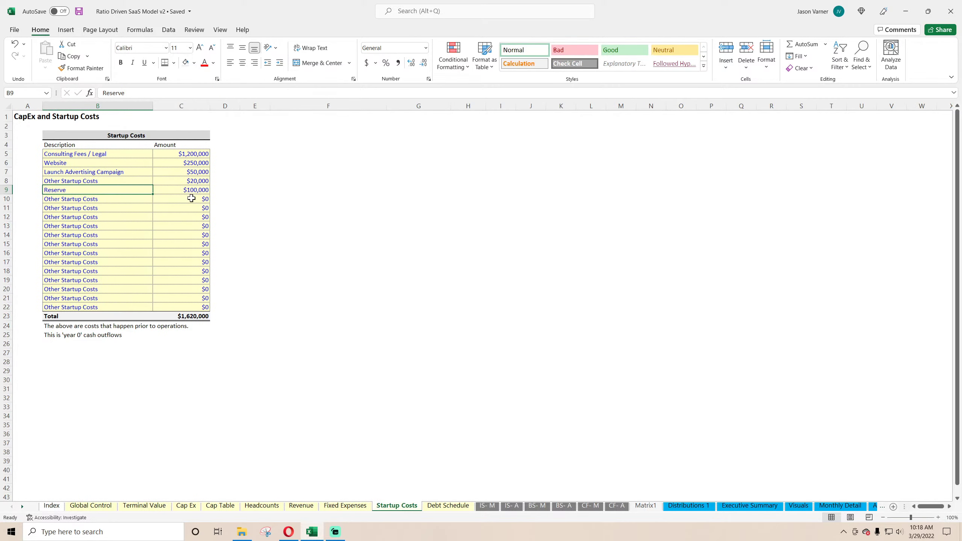
left_click(449, 316)
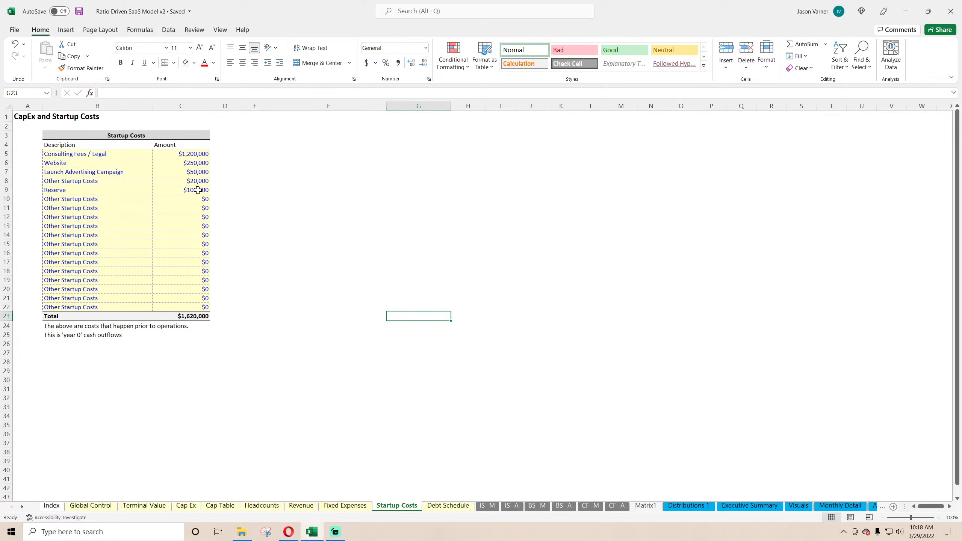
left_click(183, 190)
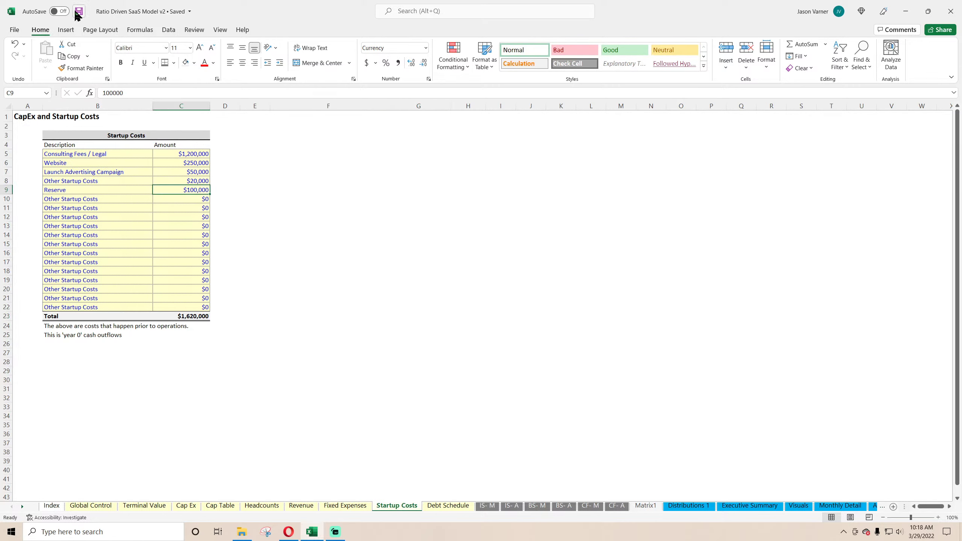
left_click(111, 506)
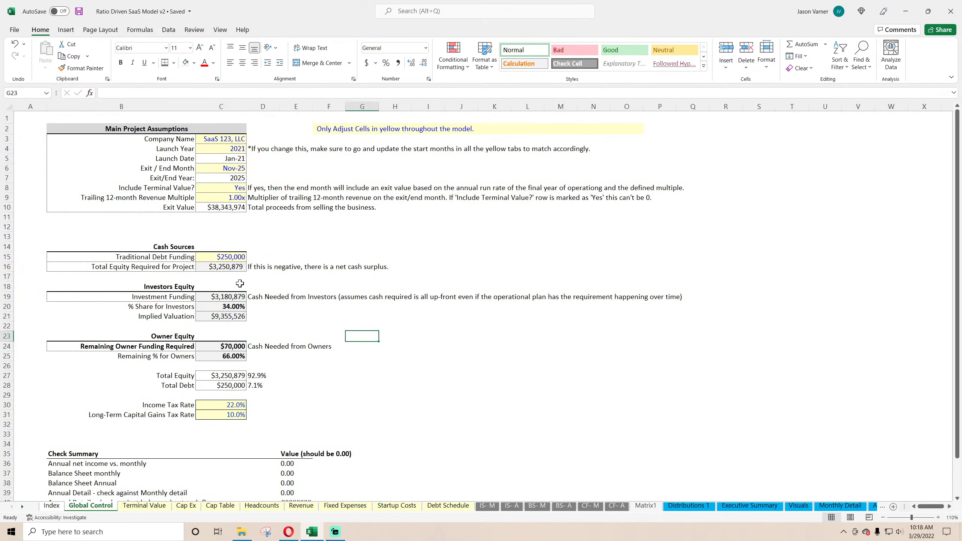
left_click(227, 265)
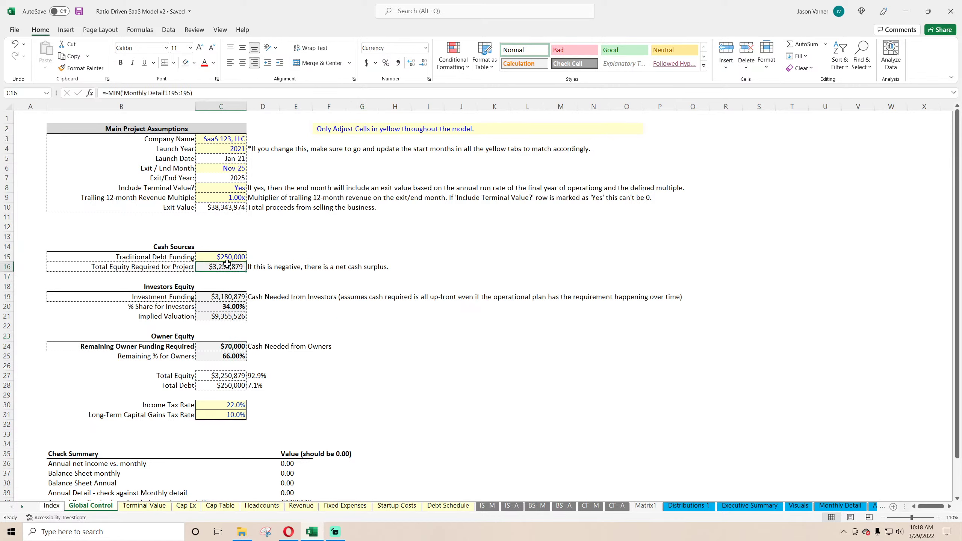
left_click(233, 186)
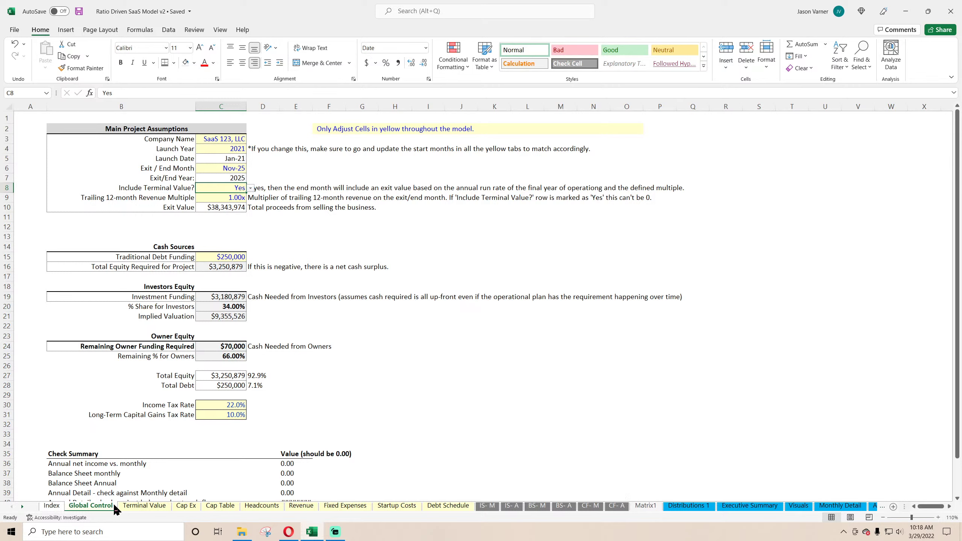
Examine the Total Equity Required link and the investor and founder rows on the Cap Table sheet
left_click(221, 505)
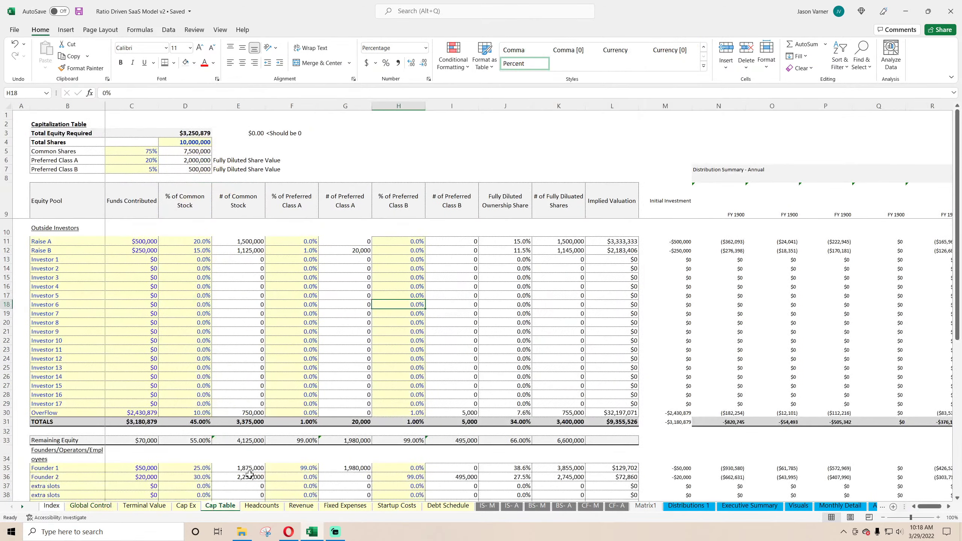
left_click(200, 134)
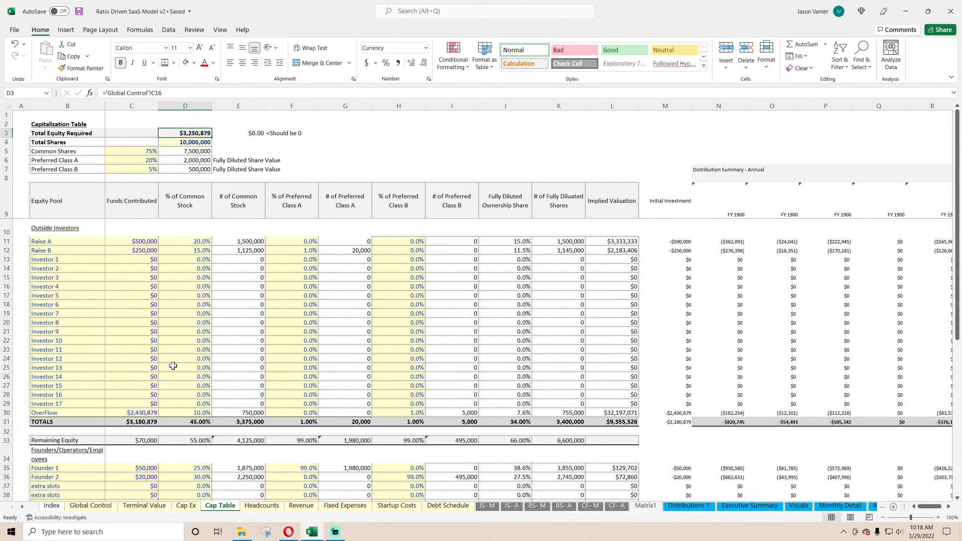
scroll(173, 365, "down", 10)
scroll(173, 365, "up", 7)
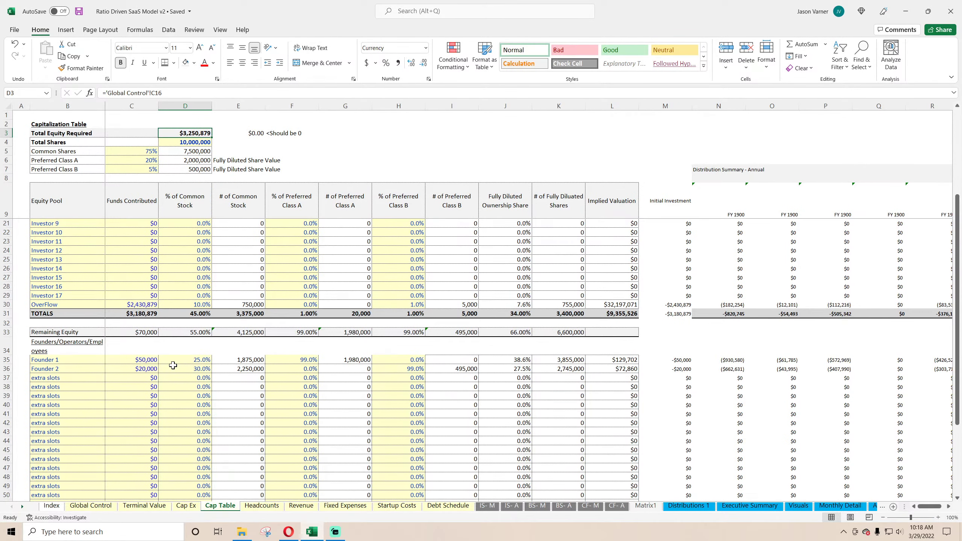
scroll(173, 365, "down", 7)
scroll(573, 351, "up", 11)
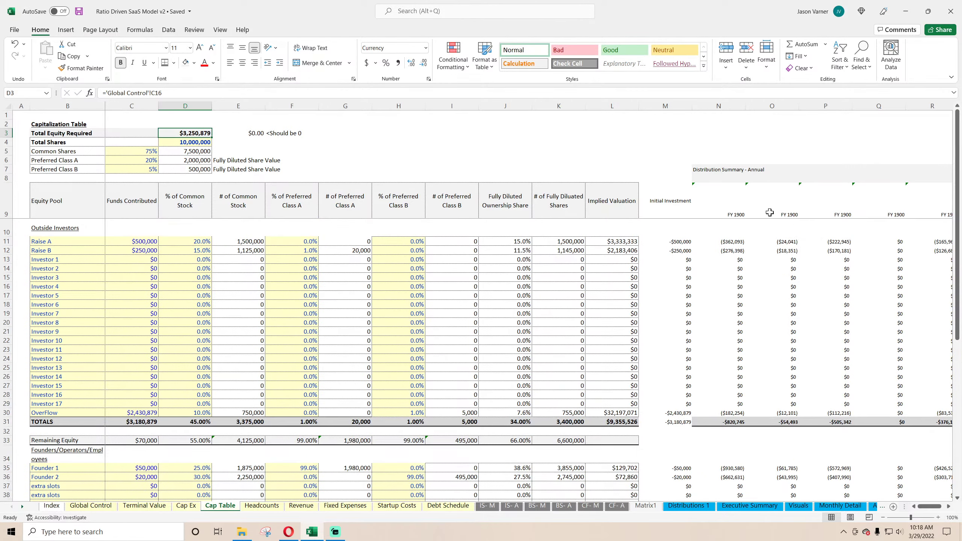
Link the first Distribution Summary year header in N9 to 'Executive Summary'!D3 and fill it across to R9
left_click(741, 215)
type("=")
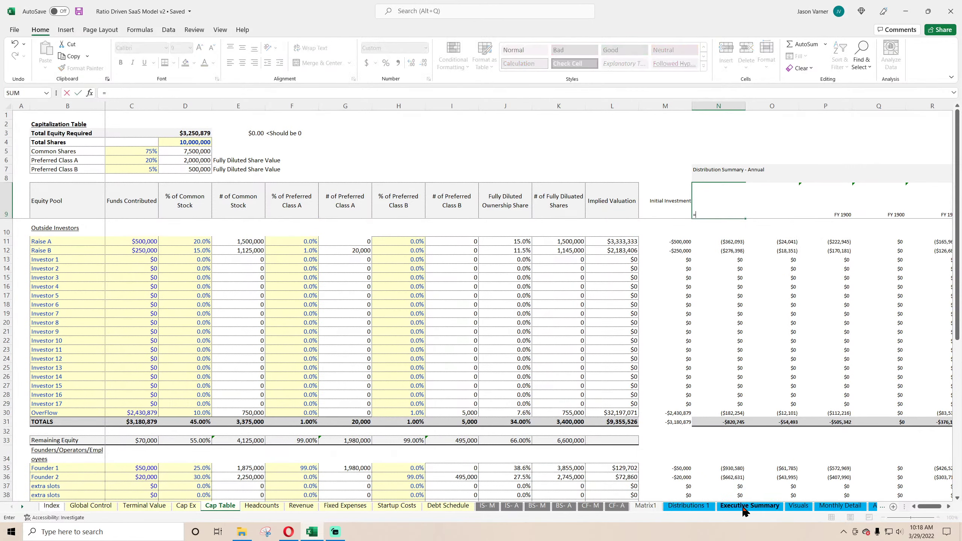
left_click(749, 505)
left_click(257, 101)
key("Return")
left_click(742, 213)
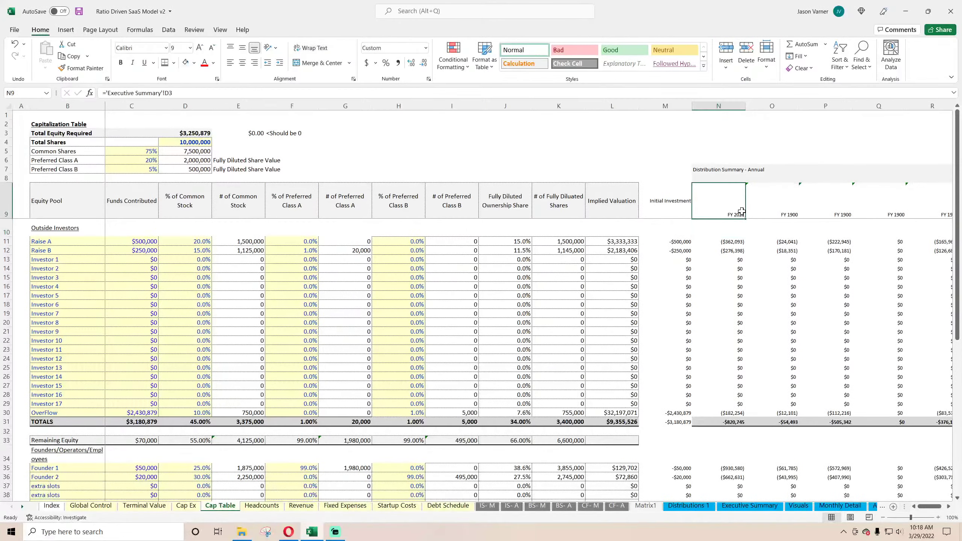
left_click_drag(745, 219, 831, 222)
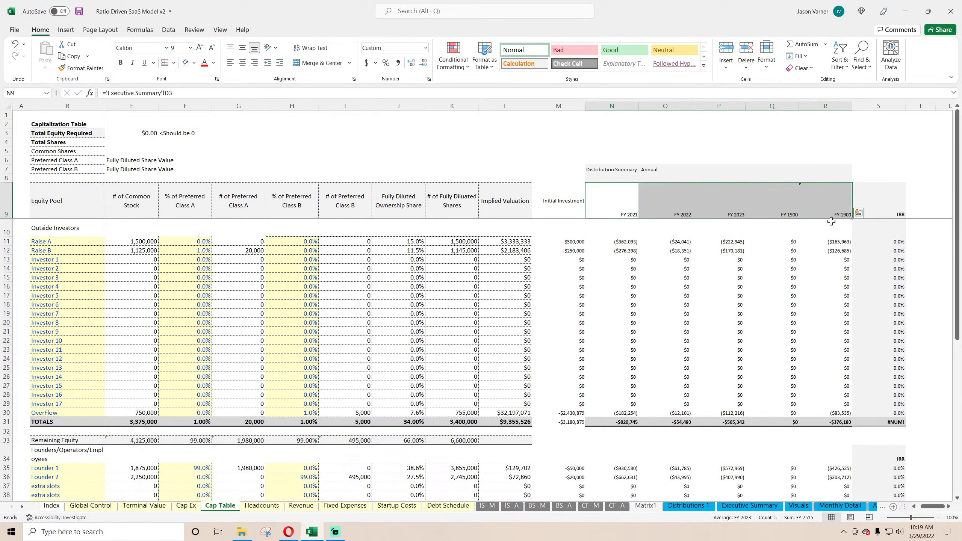
left_click(746, 259)
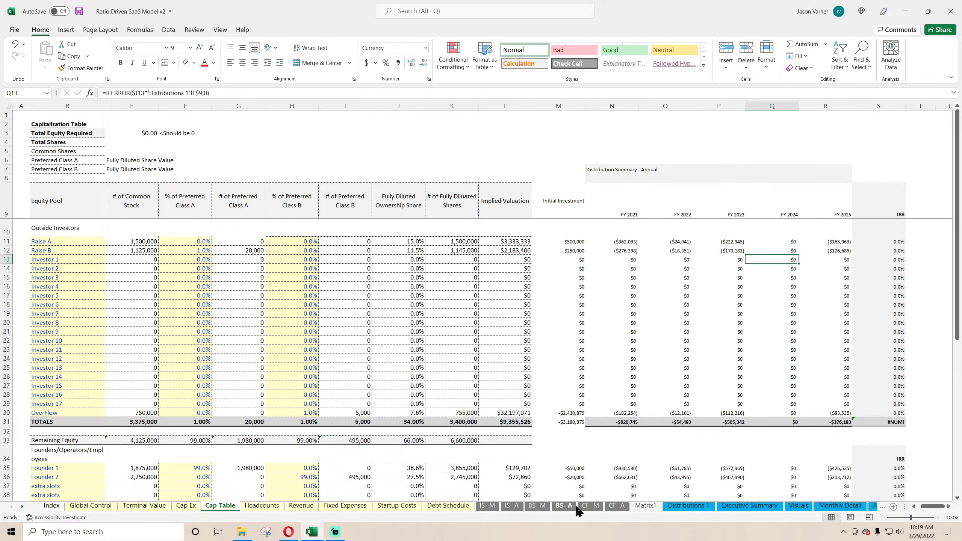
Examine the monthly cash flow statement, then the monthly balance sheet's check row and Cash line
left_click(589, 507)
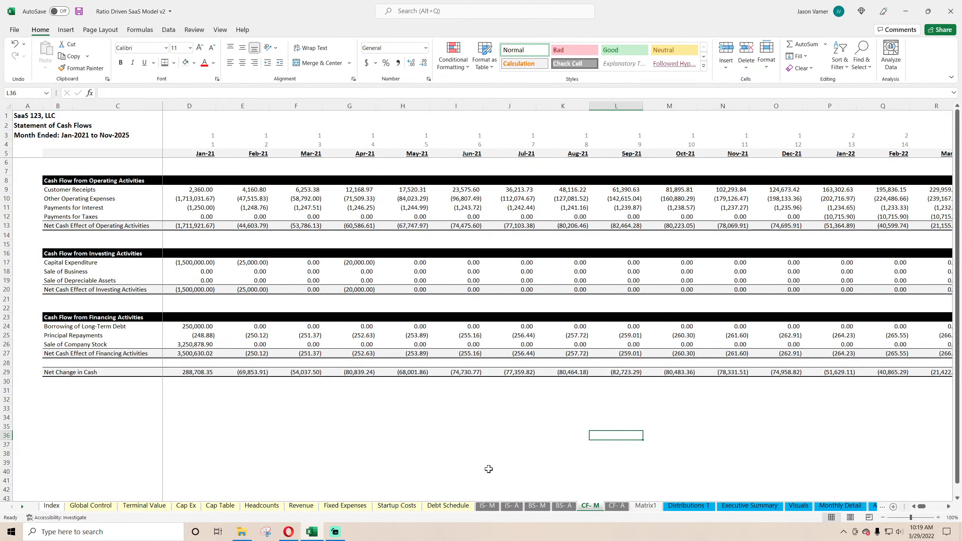
left_click(536, 506)
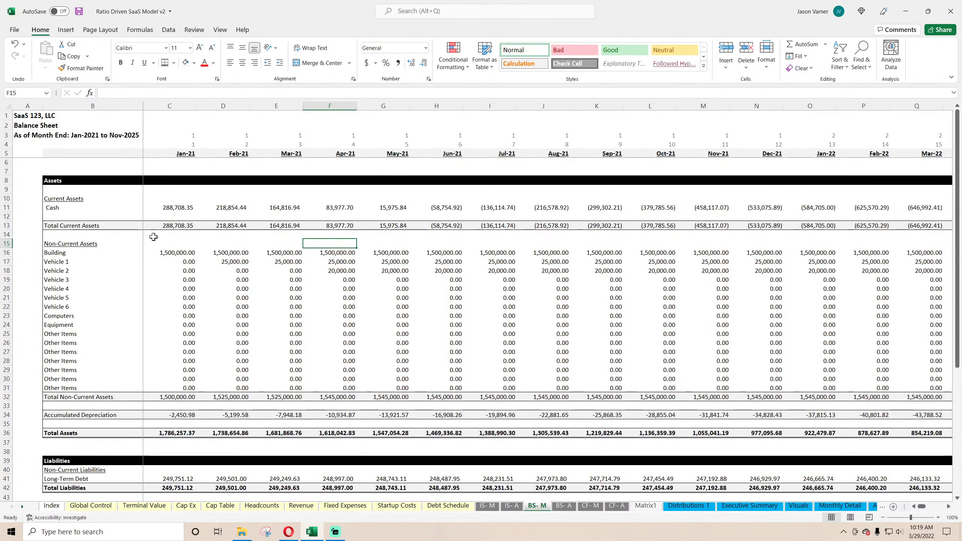
scroll(186, 221, "down", 2)
scroll(186, 221, "down", 6)
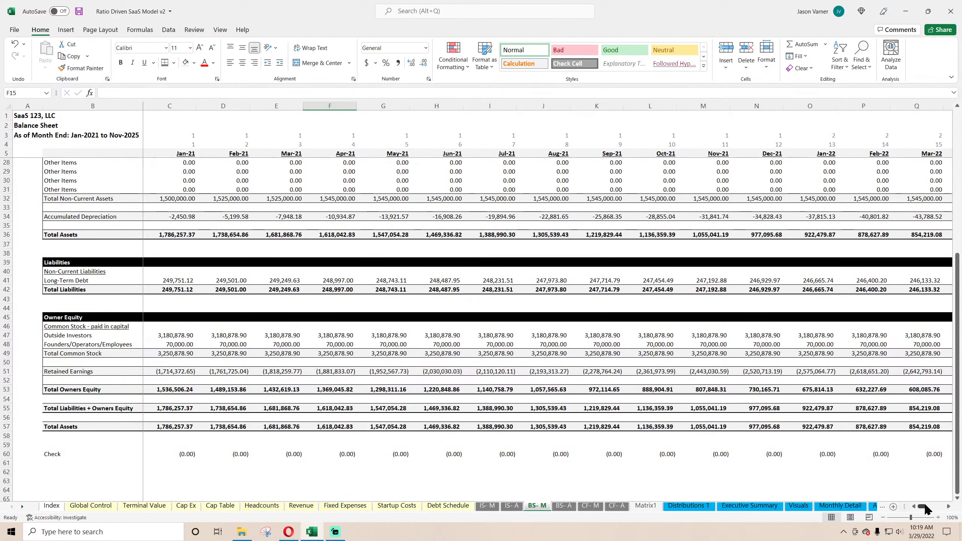
left_click_drag(922, 509, 920, 507)
scroll(204, 213, "up", 7)
left_click(174, 208)
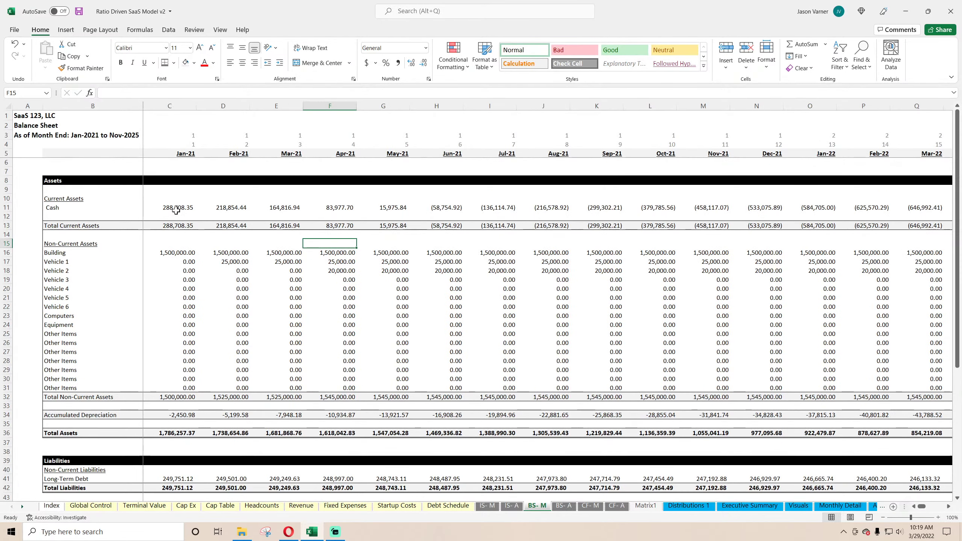
Examine the Cash formulas from Jan-21 across the following months on the monthly balance sheet
left_click(221, 210)
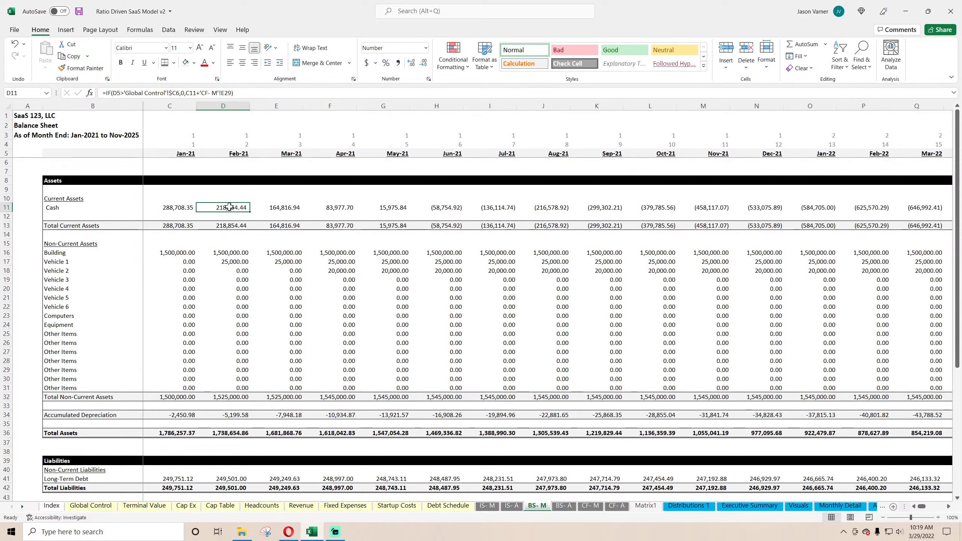
left_click(278, 208)
left_click(311, 208)
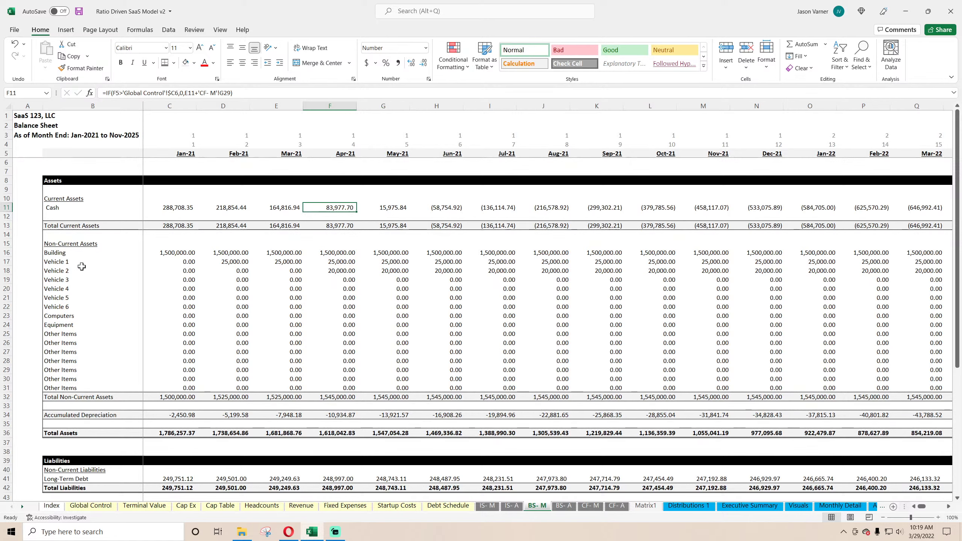
left_click(169, 207)
left_click(226, 207)
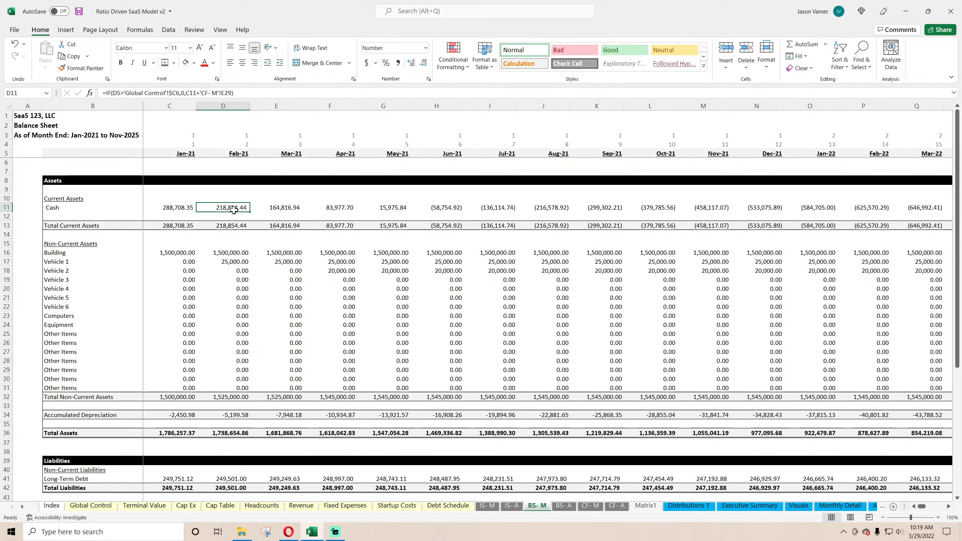
left_click(286, 210)
left_click(338, 207)
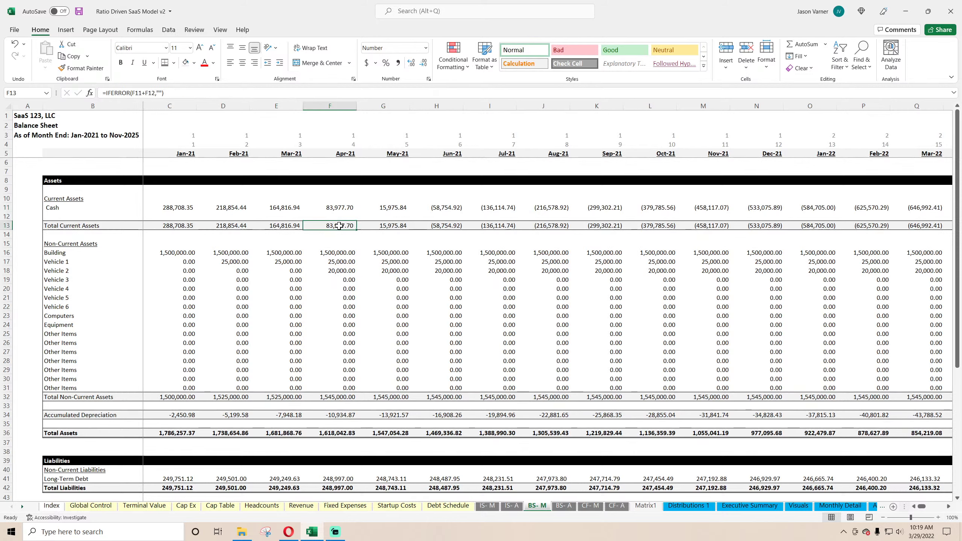
left_click(371, 209)
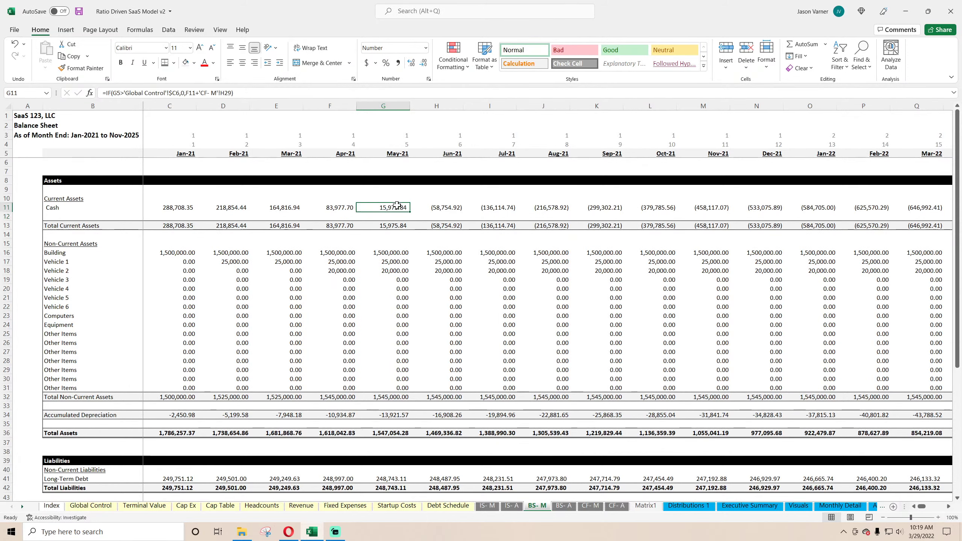
left_click(460, 207)
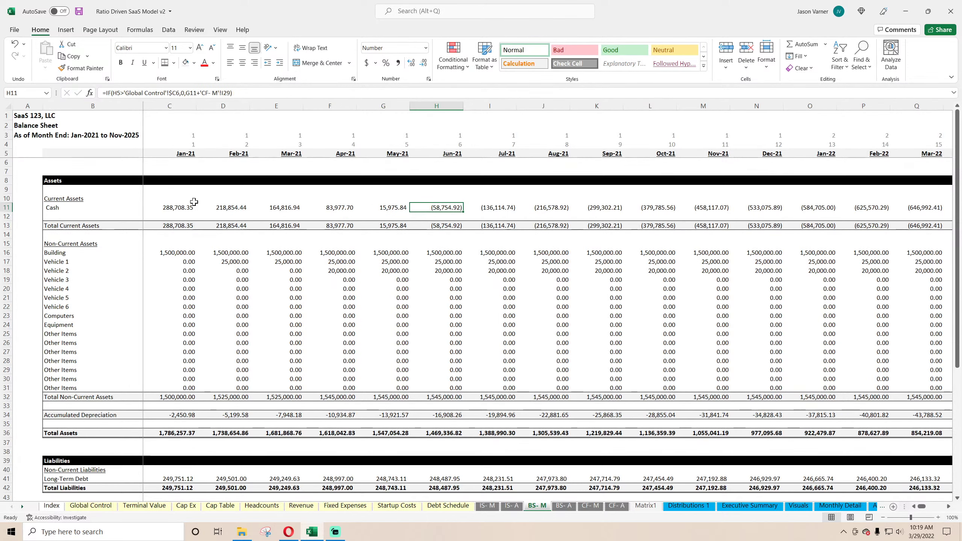
left_click(175, 207)
left_click(232, 201)
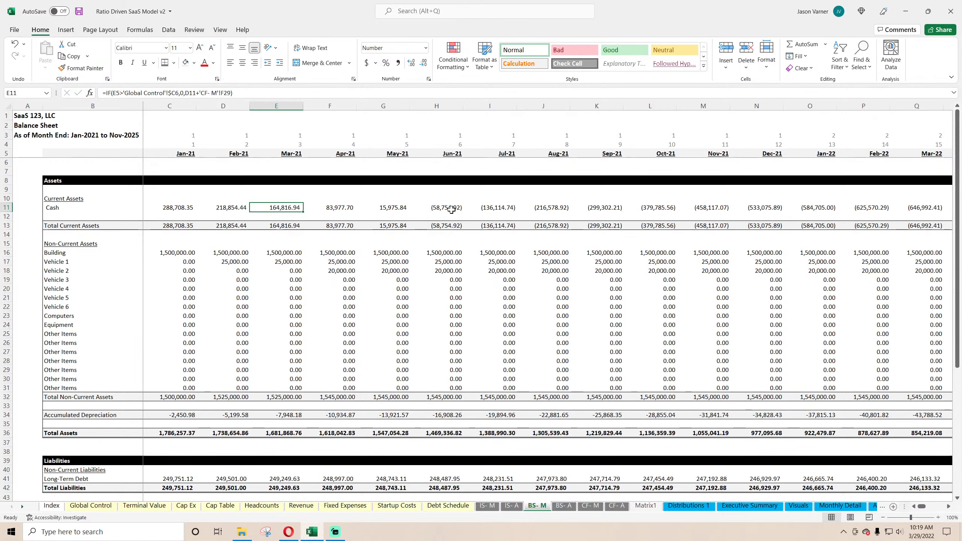
left_click_drag(441, 209, 860, 209)
left_click(183, 210)
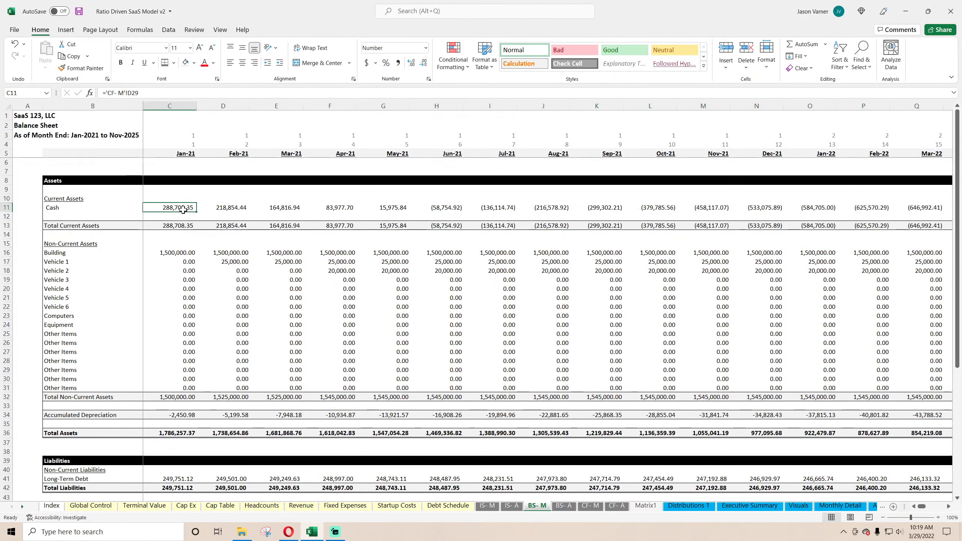
left_click(228, 210)
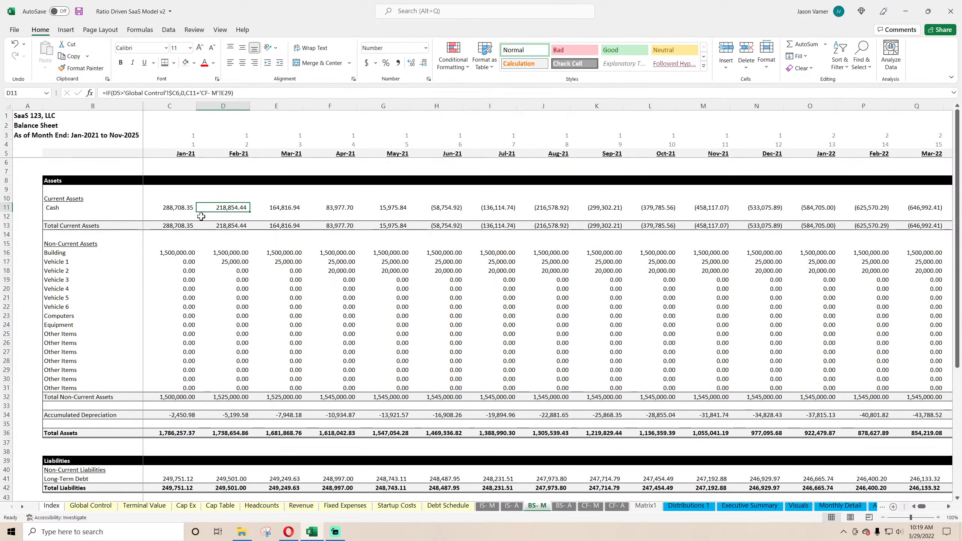
Examine the paid-in capital rows for investors and founders on the monthly balance sheet, and the FY 2021 Cash formula on the annual one
scroll(230, 335, "down", 7)
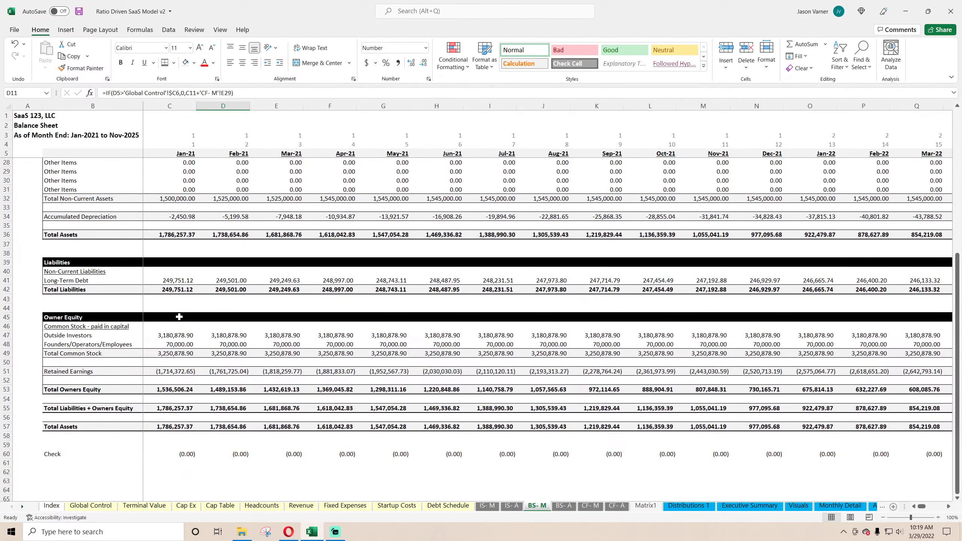
left_click(174, 344)
left_click_drag(174, 346, 175, 336)
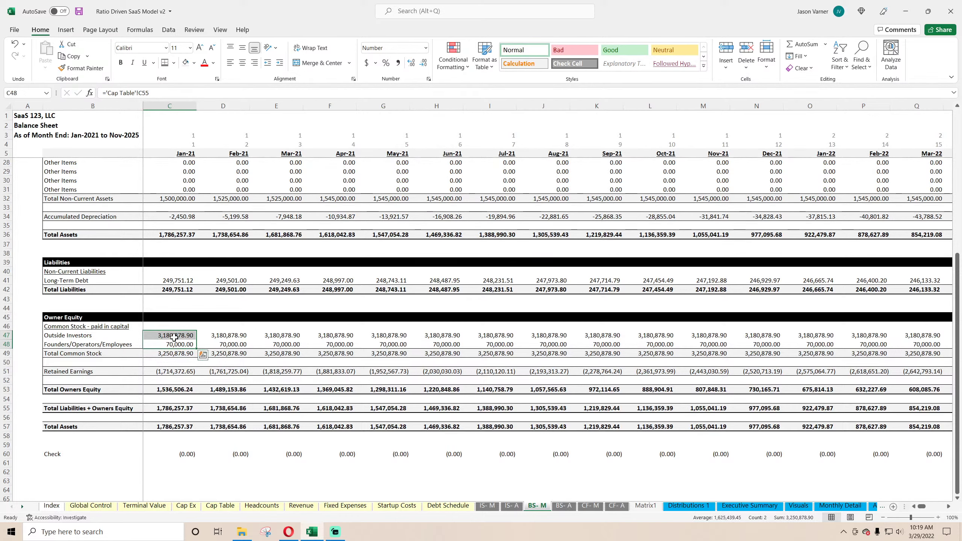
mouse_move(919, 506)
left_mouse_down()
mouse_move(940, 508)
mouse_move(909, 507)
left_mouse_up()
left_click(563, 506)
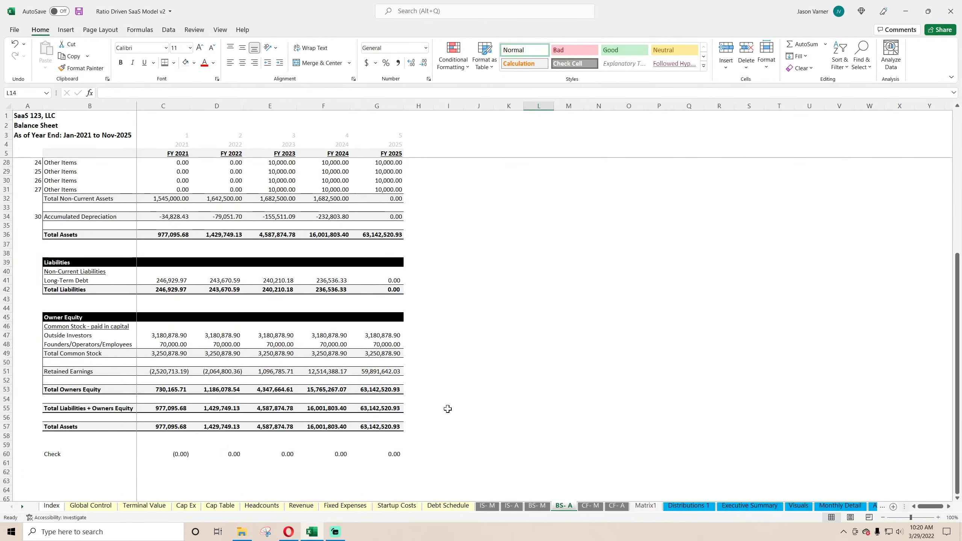
scroll(426, 409, "up", 7)
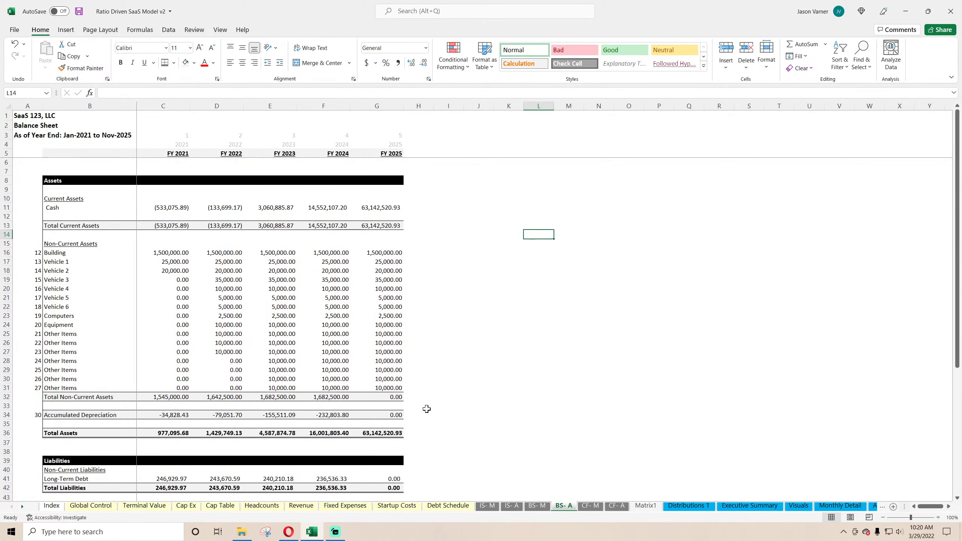
left_click(178, 208)
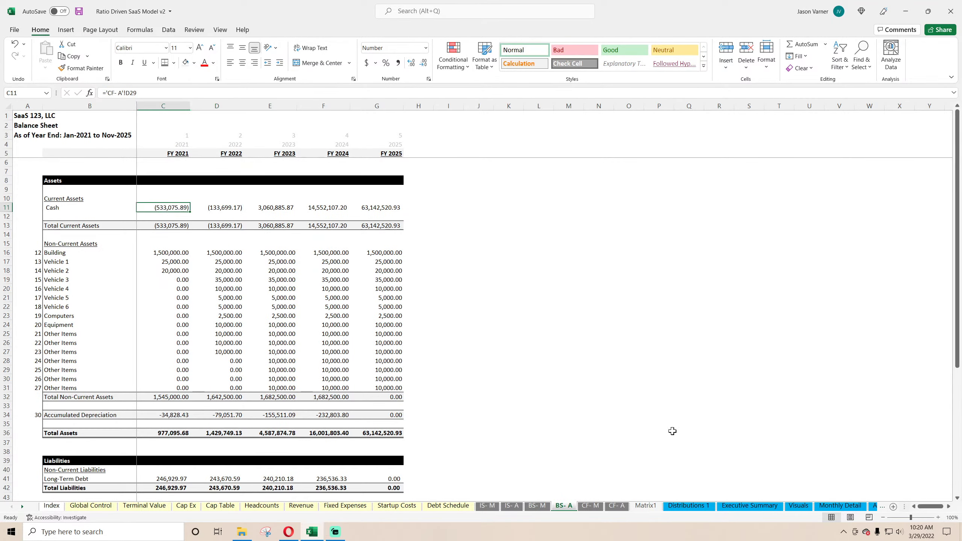
Recheck the monthly balance sheet's Cash formulas for Jan-21 to Apr-21
left_click(537, 506)
scroll(166, 209, "up", 6)
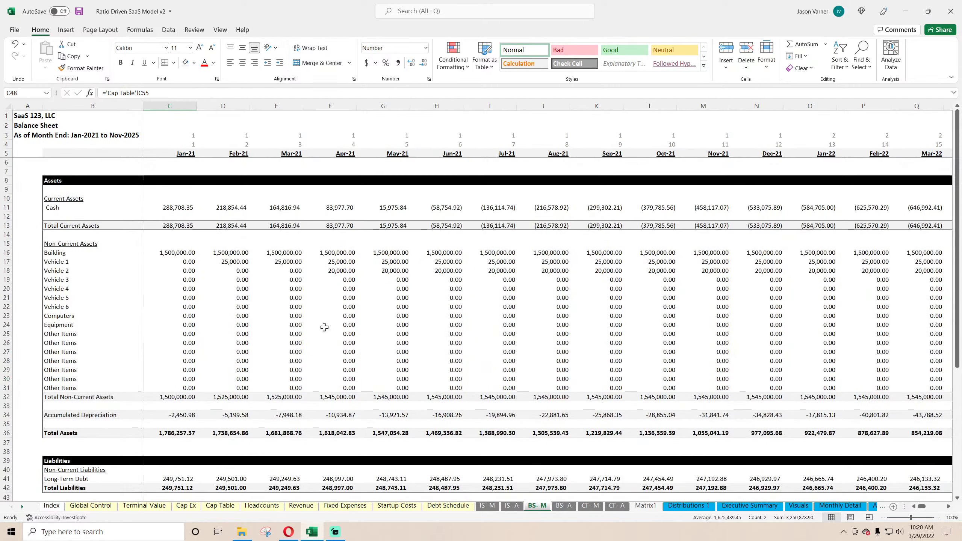
left_click(167, 210)
left_click(227, 207)
left_click(281, 207)
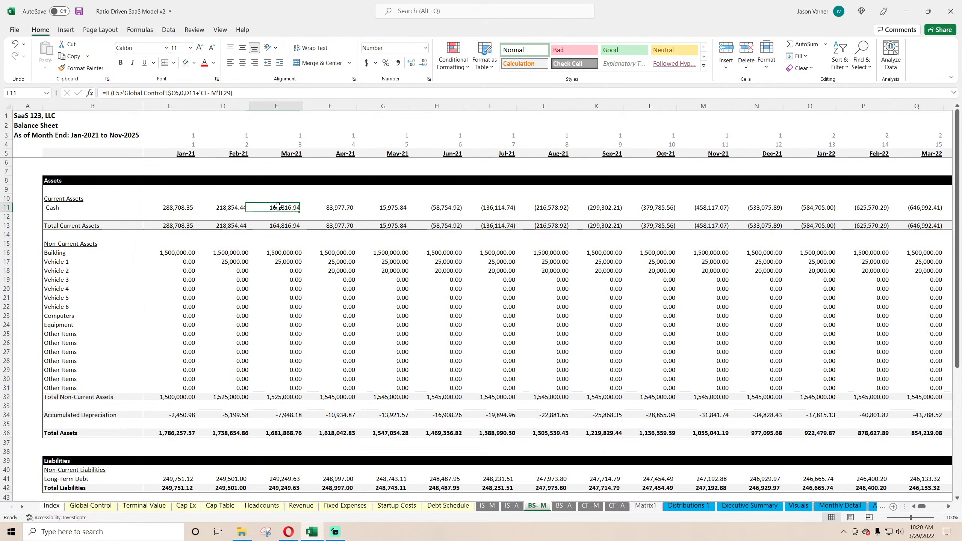
left_click(336, 206)
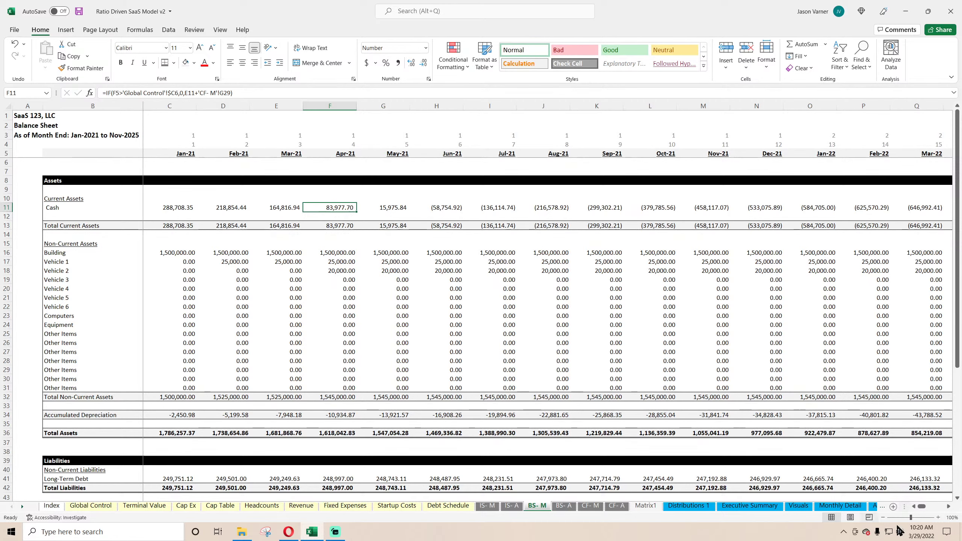
Examine the monthly cash flow statement, then the Year 0 and Jan-21 Cash Flow cells and their source rows on Monthly Detail
left_click(589, 505)
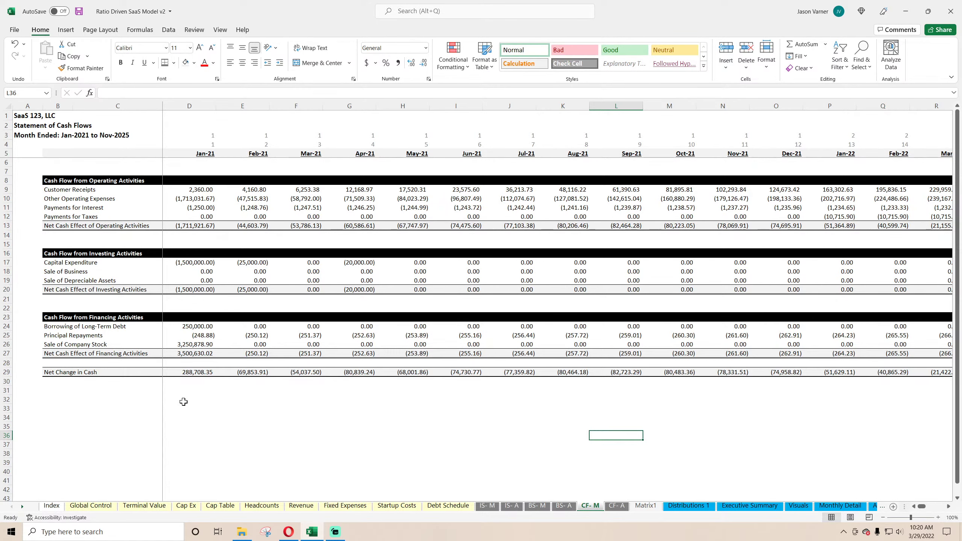
left_click(837, 507)
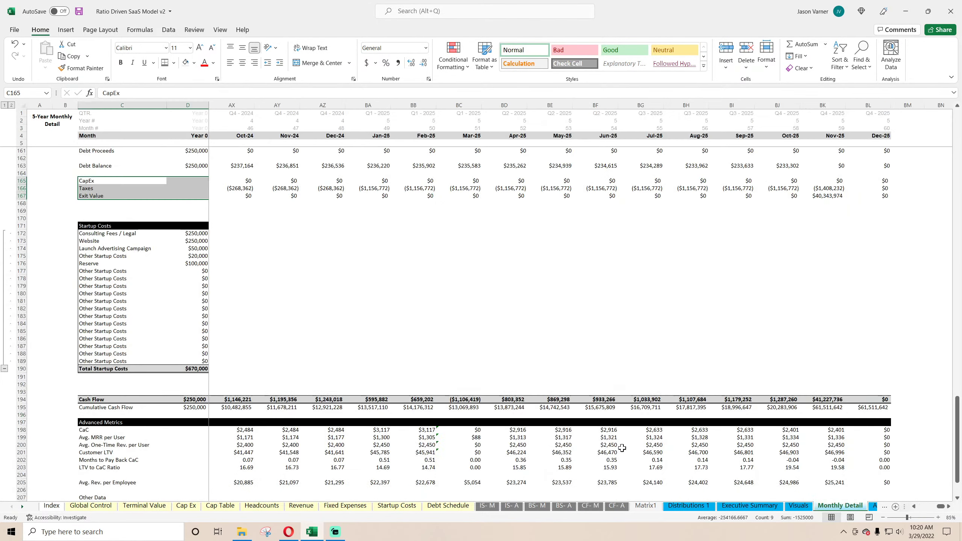
scroll(230, 335, "up", 4)
scroll(230, 335, "down", 4)
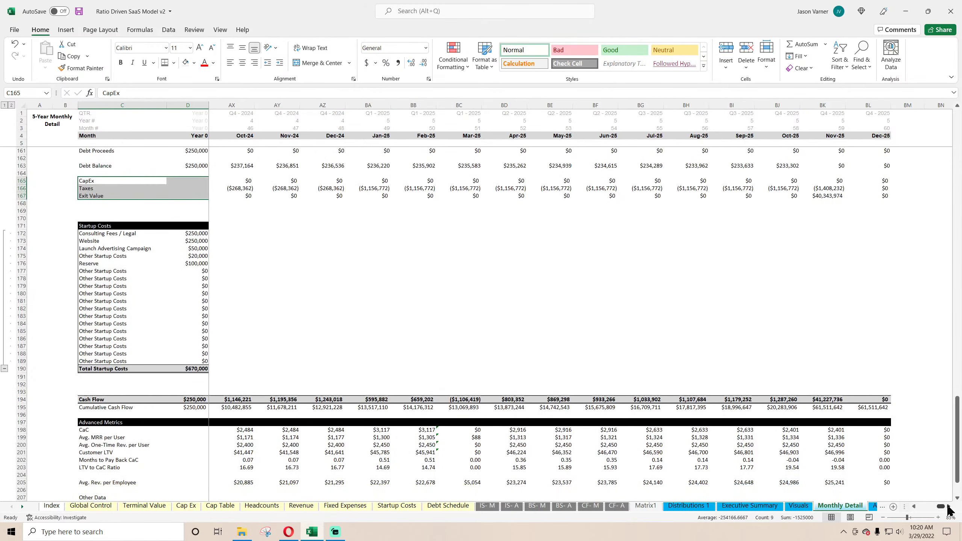
left_click_drag(941, 507, 915, 511)
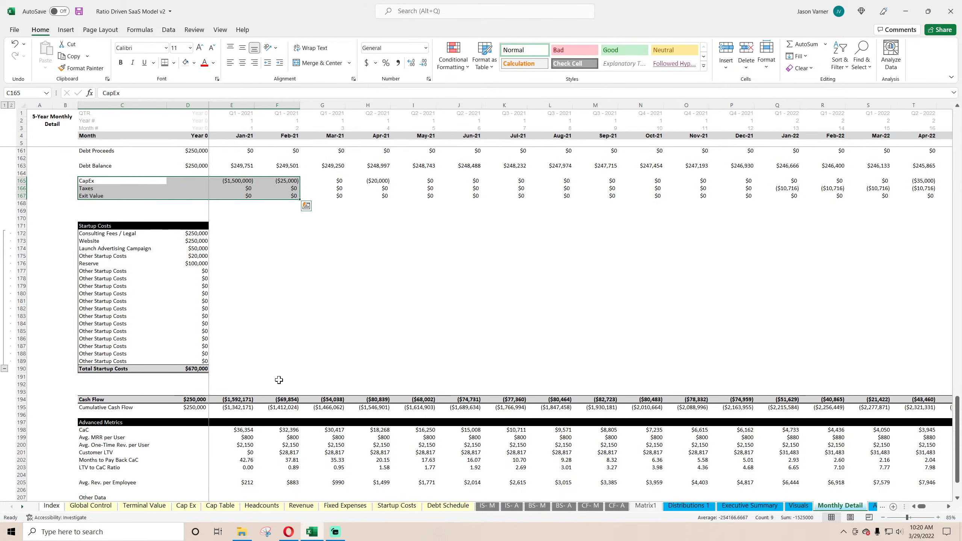
left_click_drag(235, 399, 200, 402)
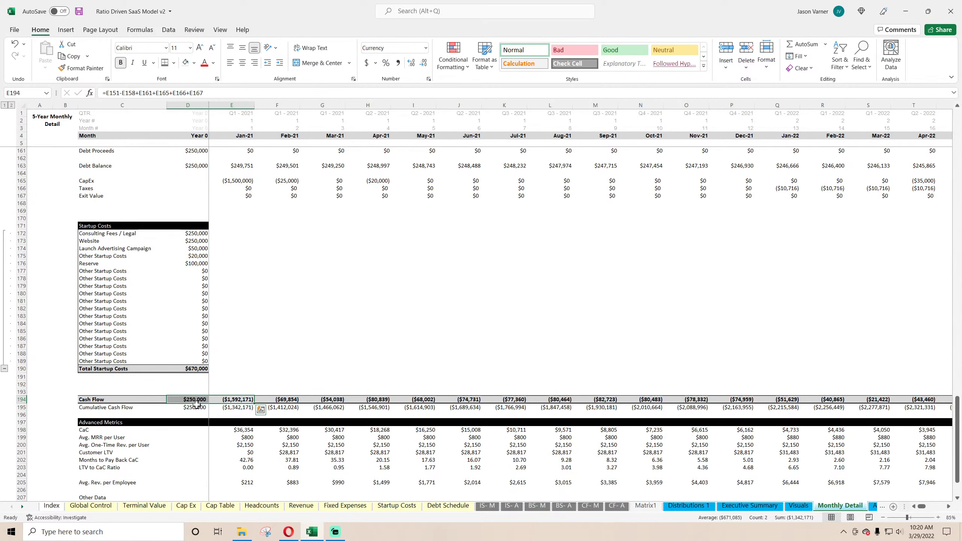
scroll(257, 328, "up", 1)
scroll(258, 327, "up", 3)
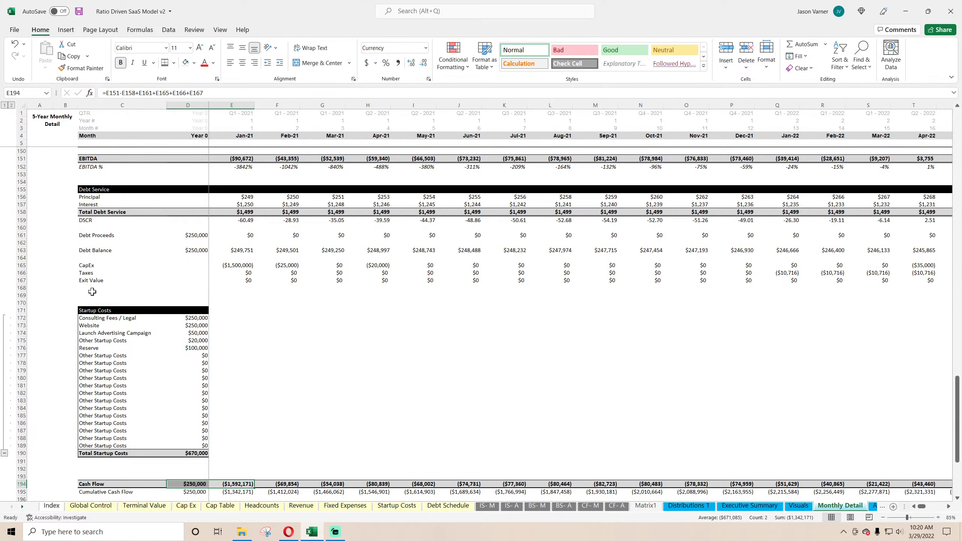
scroll(327, 414, "down", 4)
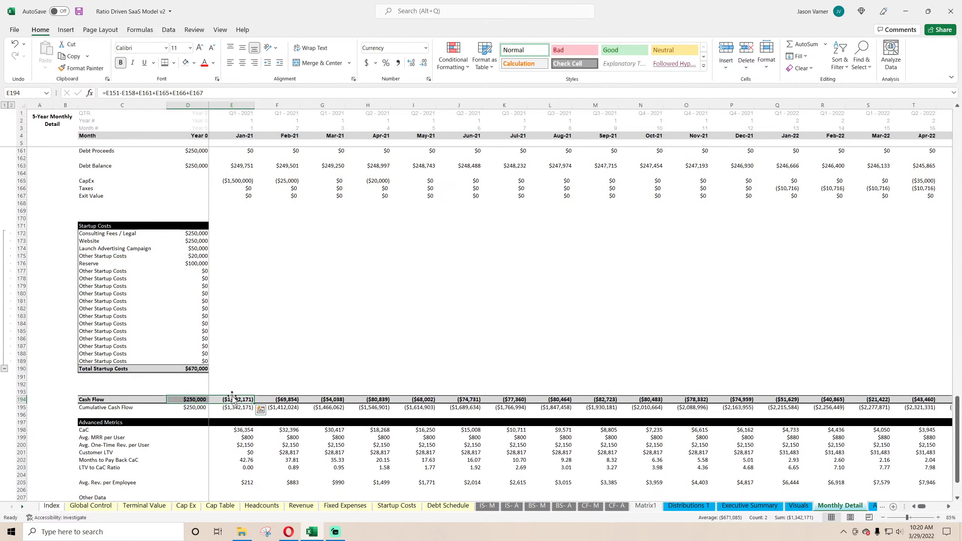
Subtract Total Startup Costs (D190) in the Year 0 Cash Flow formula in D194 on Monthly Detail
left_click(191, 400)
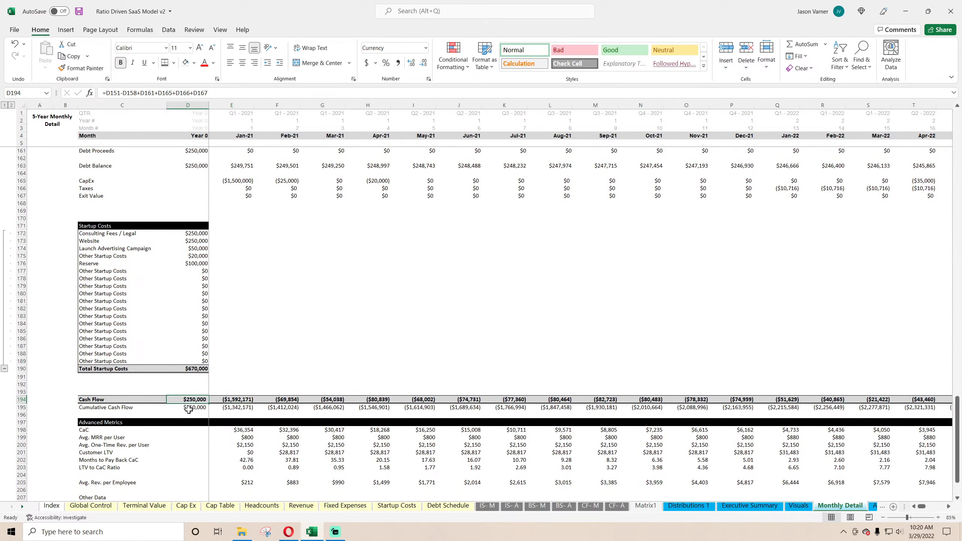
left_click(219, 93)
type("-")
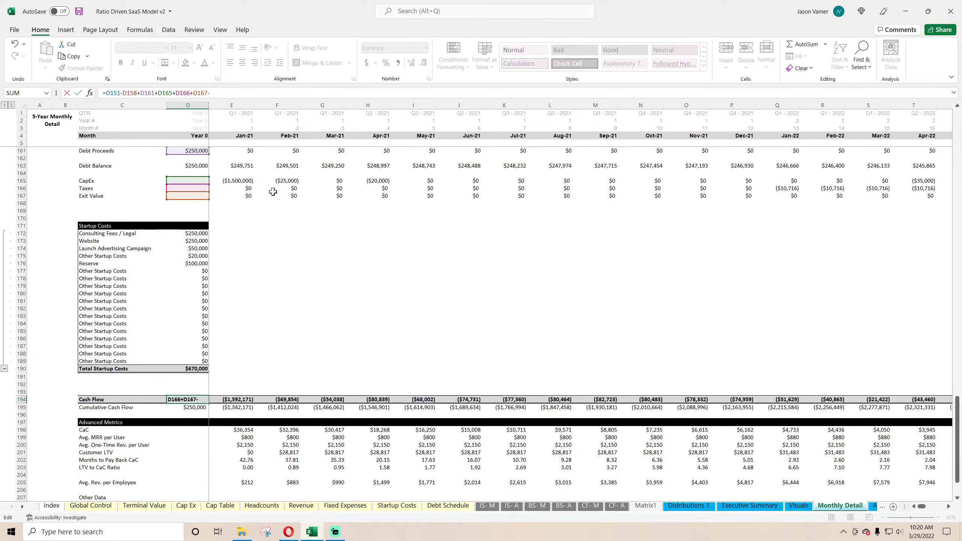
left_click(200, 368)
key("Return")
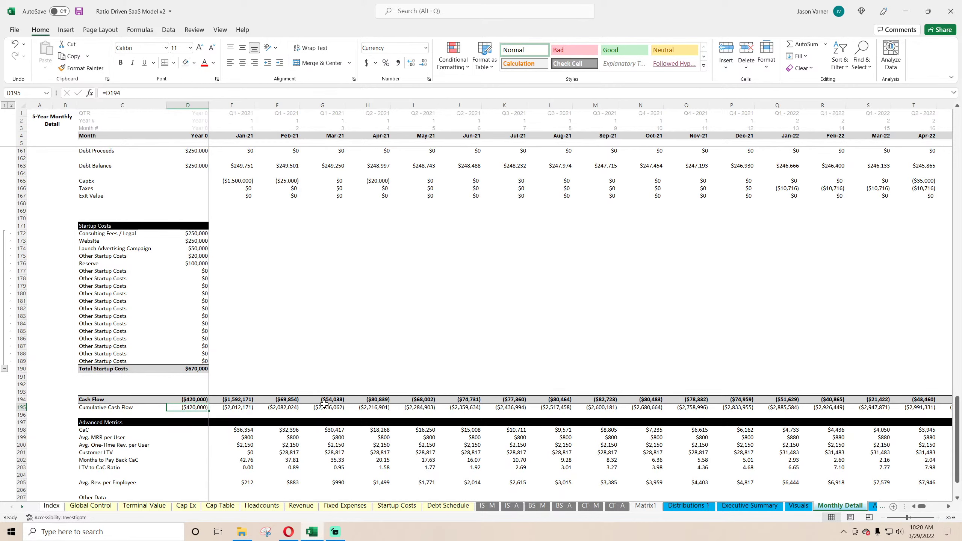
Review the Cash line month by month on the monthly balance sheet, from Jan-21 through mid-2022 and back
left_click(537, 505)
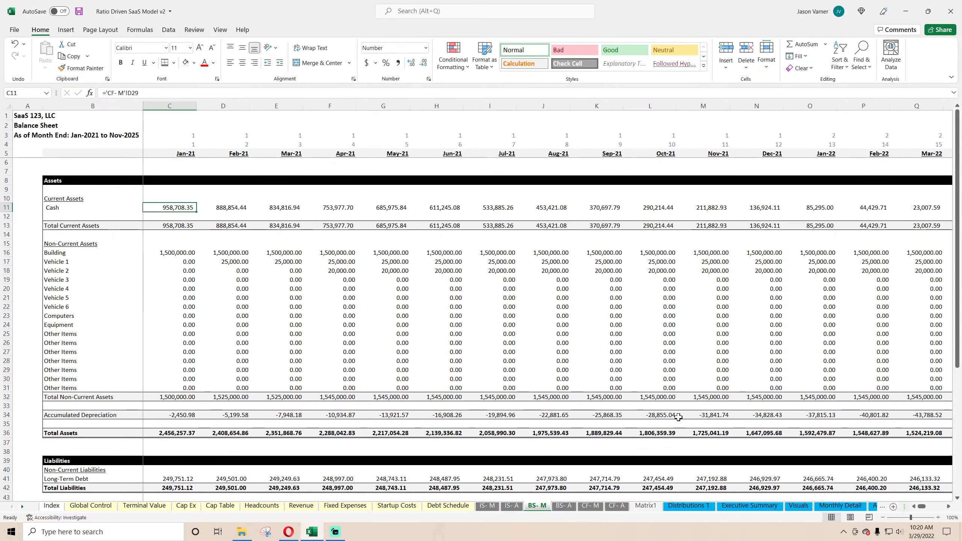
key("Right")
key("Right")
key("Right")
key("Right")
key("Right")
key("Right")
key("Right")
key("Right")
key("Right")
key("Right")
key("Right")
key("Right")
key("Right")
key("Right")
key("Right")
key("Right")
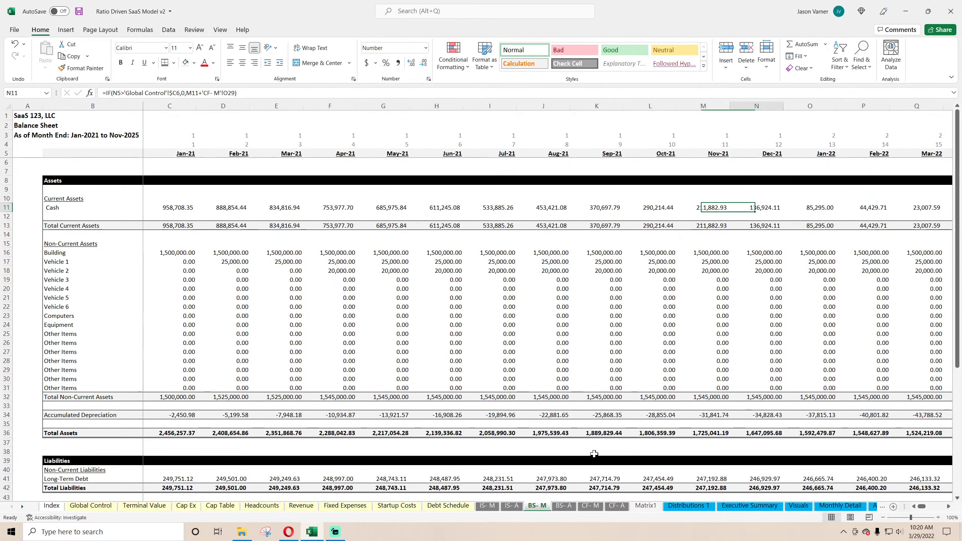
key("Right")
key("Right")
key("Left")
key("Left")
key("Left")
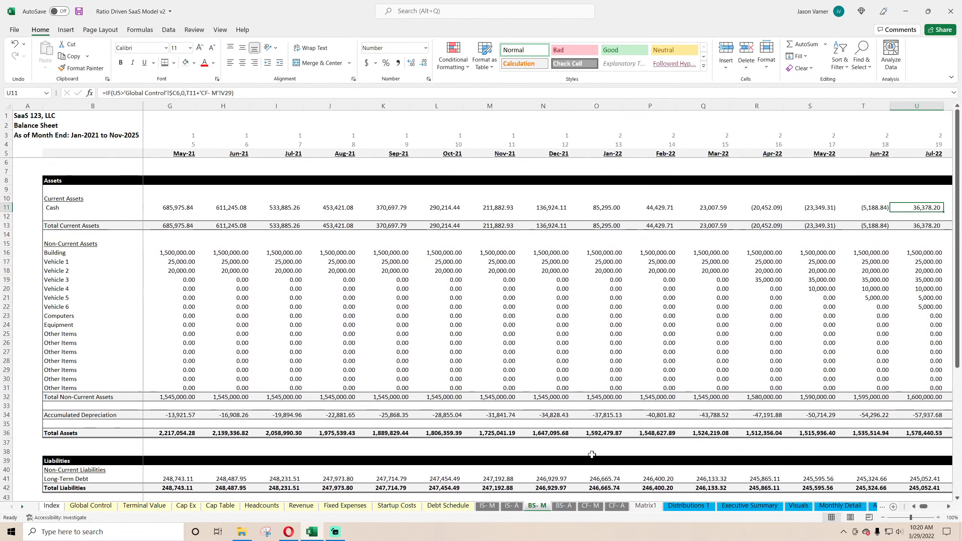
key("Left")
key("Left")
key("Left")
key("Left")
key("Left")
key("Left")
key("Left")
key("Left")
key("Left")
key("Left")
key("Left")
key("Left")
key("Left")
key("Left")
key("Left")
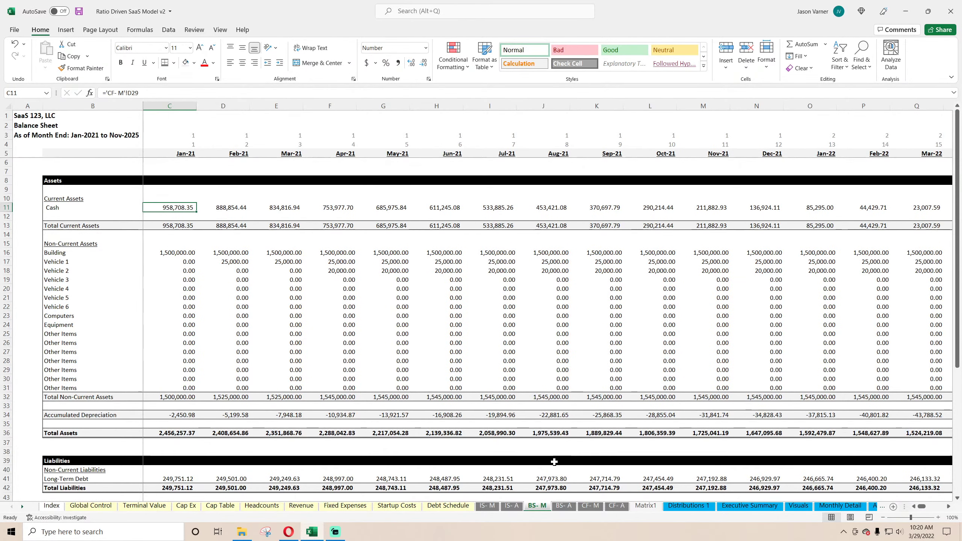
Edit the blank series of the Monthly Cash Position chart on Visuals, setting its name to the Cumulative Cash Flow label (C195) on Monthly Detail
left_click(796, 506)
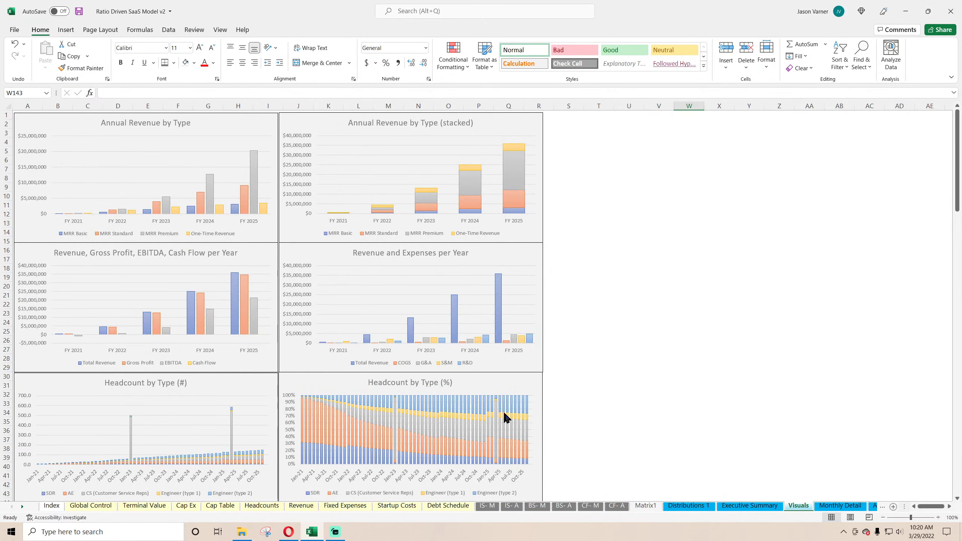
scroll(473, 417, "down", 7)
scroll(457, 414, "down", 18)
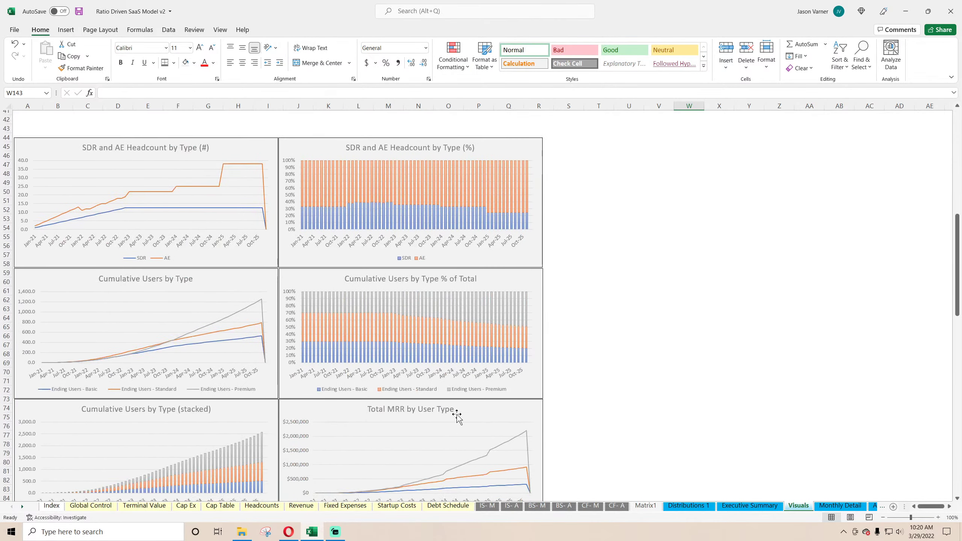
scroll(458, 419, "down", 7)
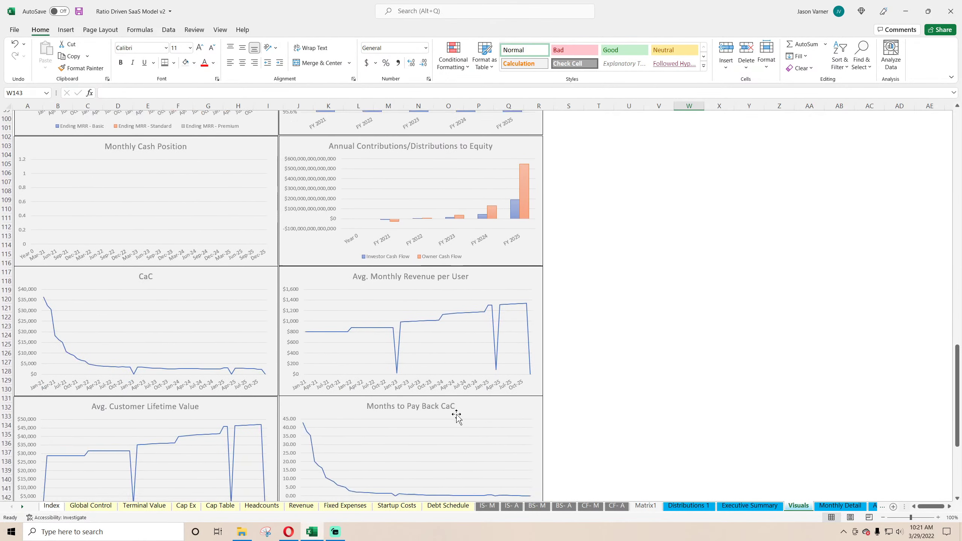
left_click(206, 143)
right_click(195, 164)
left_click(229, 215)
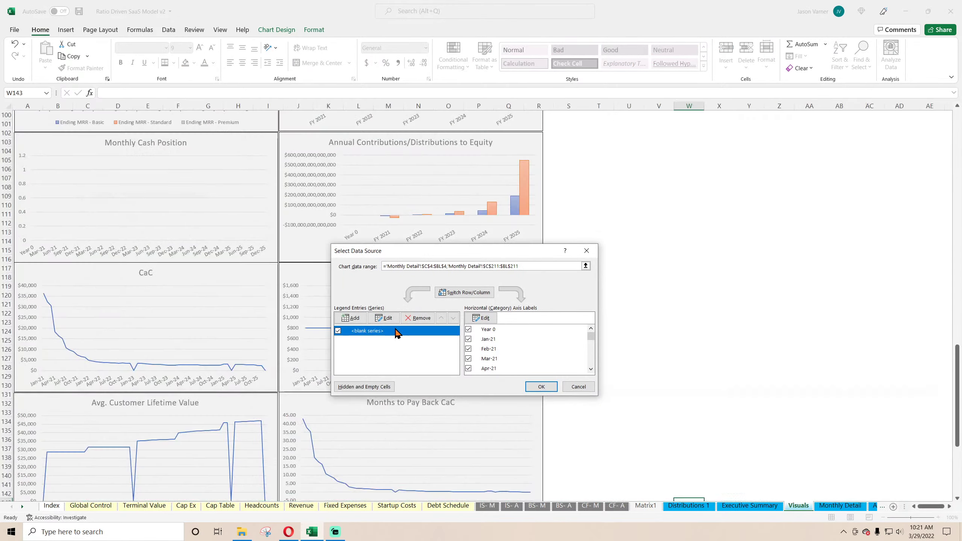
double_click(396, 333)
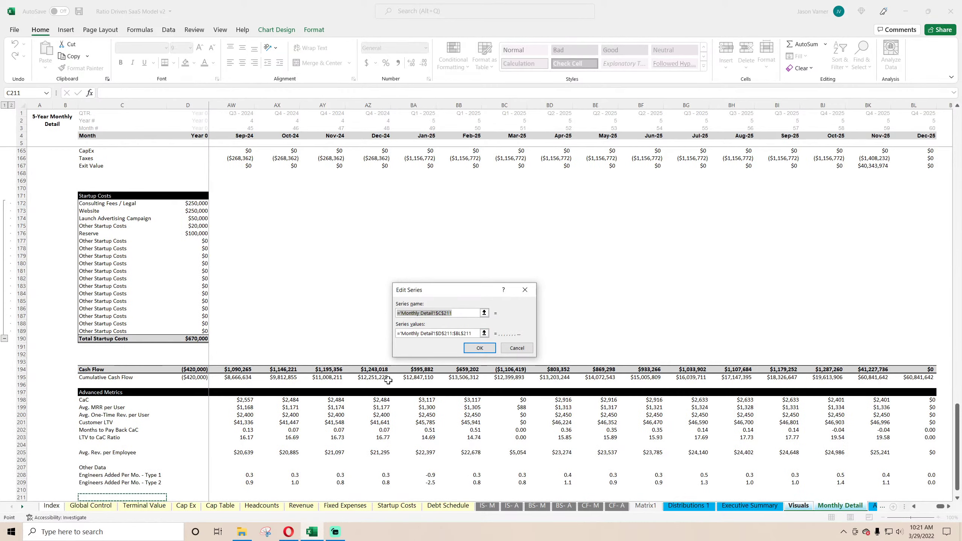
left_click(100, 377)
Set the Monthly Cash Position series values to the Cumulative Cash Flow row D195:BL195 on Monthly Detail and apply the chart data change
left_click(484, 333)
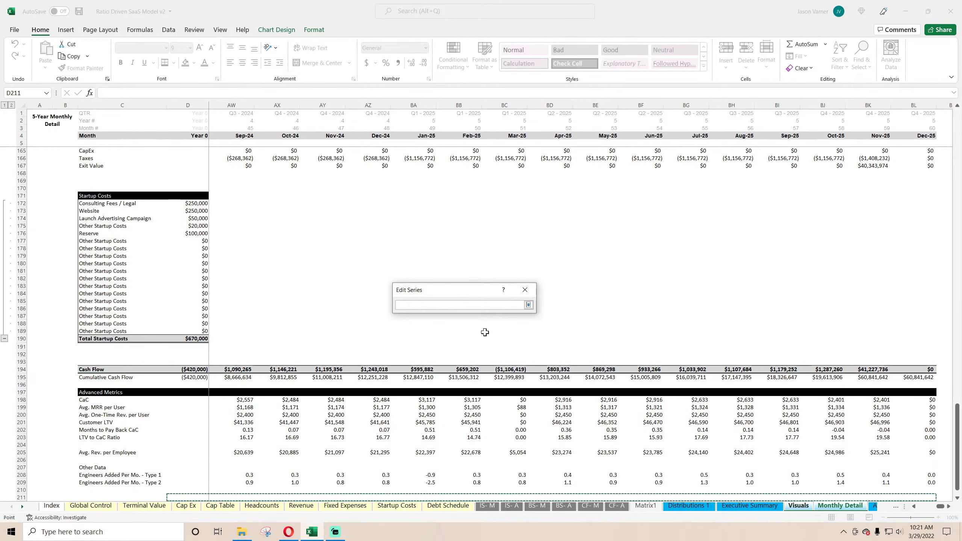
left_click_drag(200, 378, 879, 381)
left_click(528, 305)
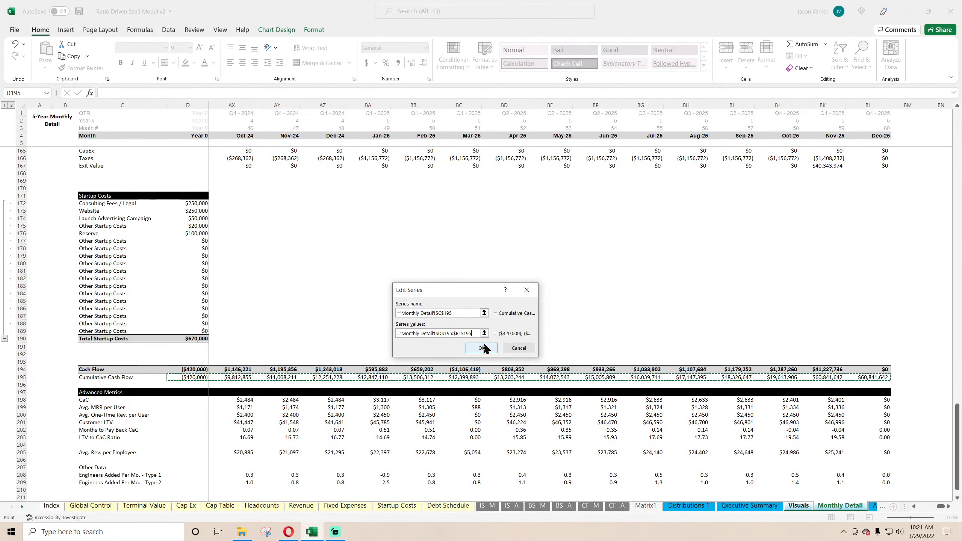
left_click(479, 356)
left_click(535, 387)
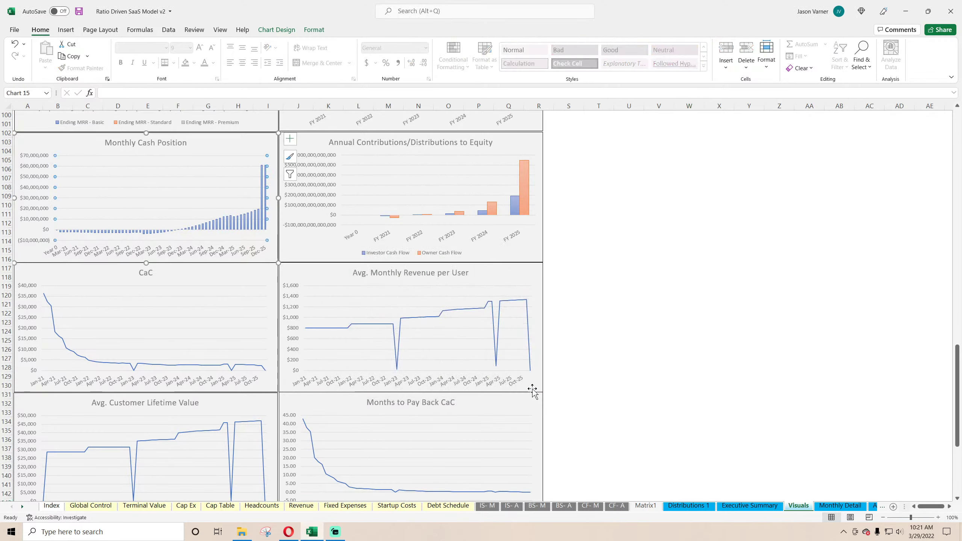
left_click(686, 357)
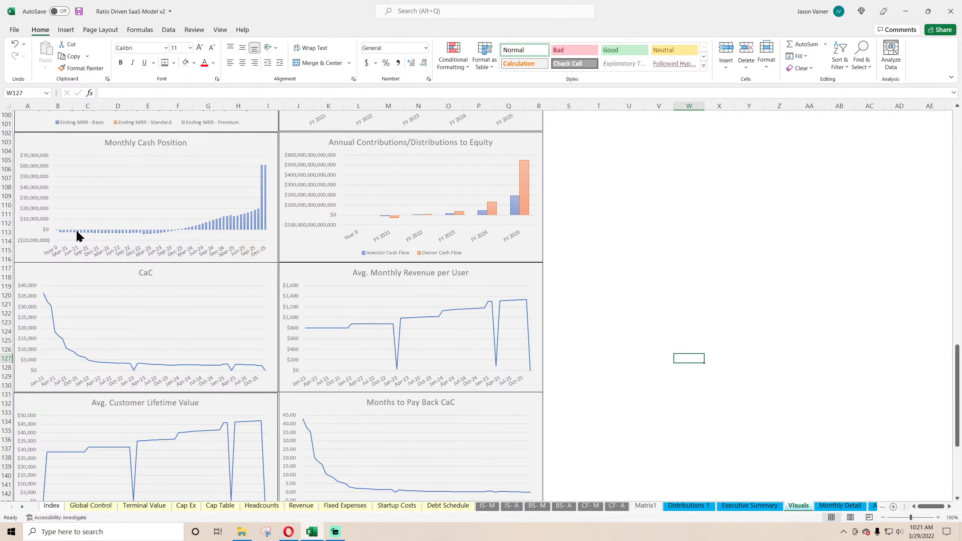
Review the surrounding charts, then inspect the Year 0 Cash Flow formula, its source rows and the Year 0 and Jan-21 Cumulative Cash Flow on Monthly Detail
scroll(180, 250, "down", 10)
scroll(176, 262, "up", 20)
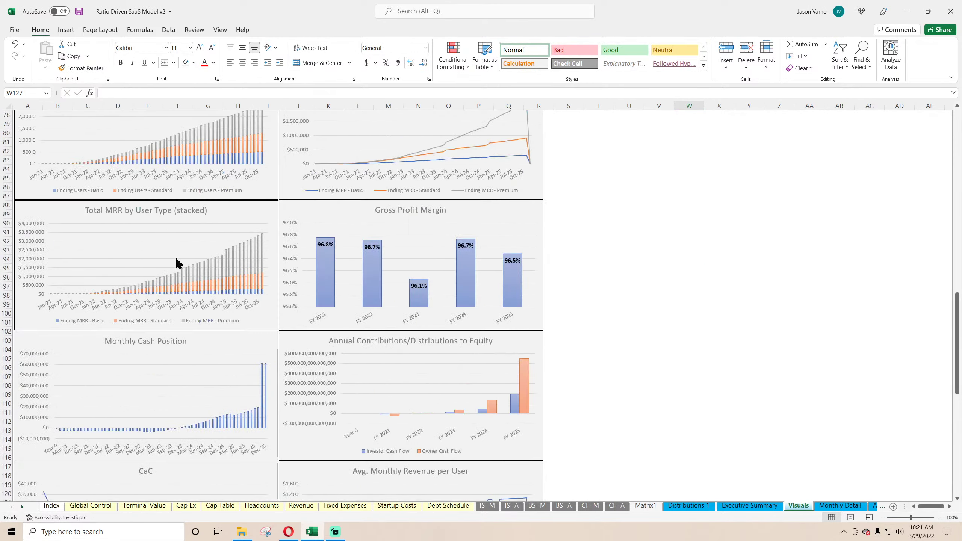
left_click(839, 505)
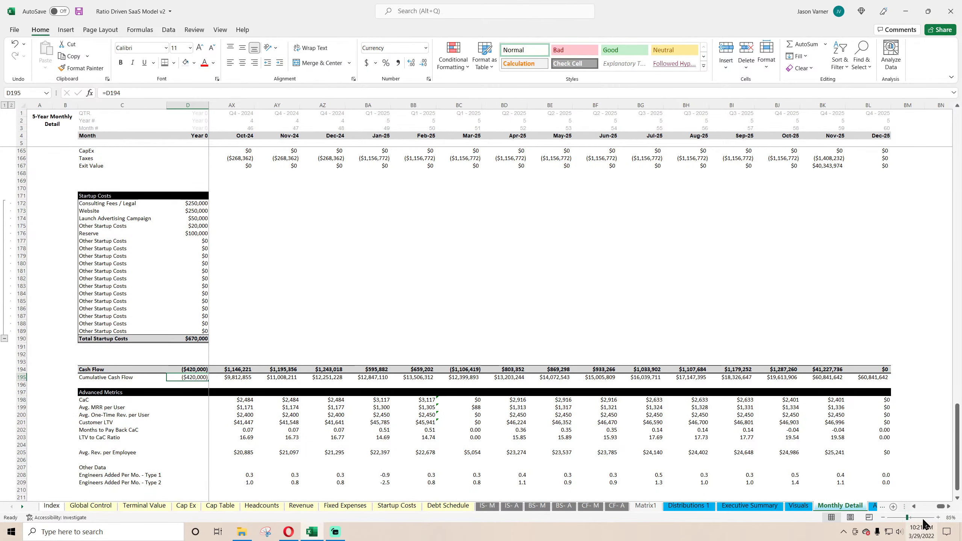
left_click(915, 506)
left_click(917, 507)
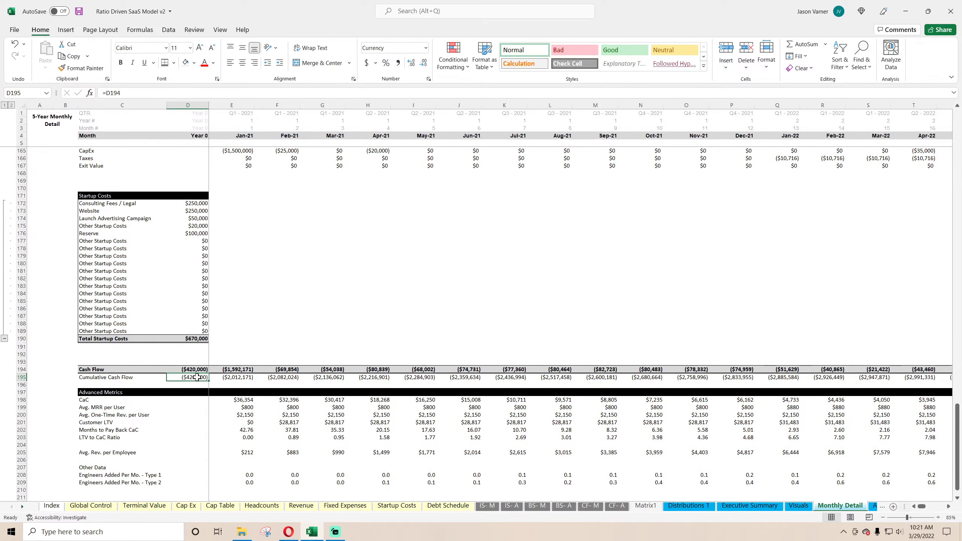
double_click(189, 369)
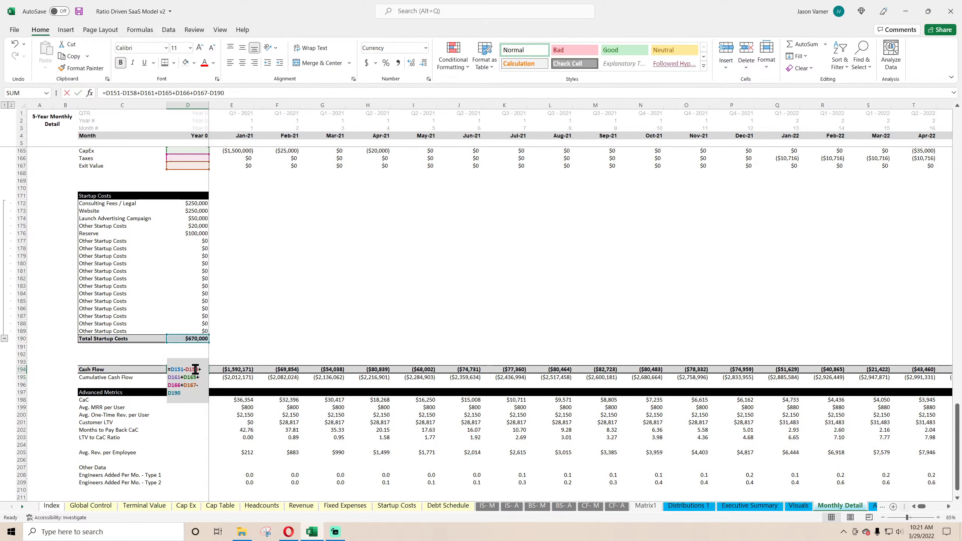
scroll(262, 345, "up", 7)
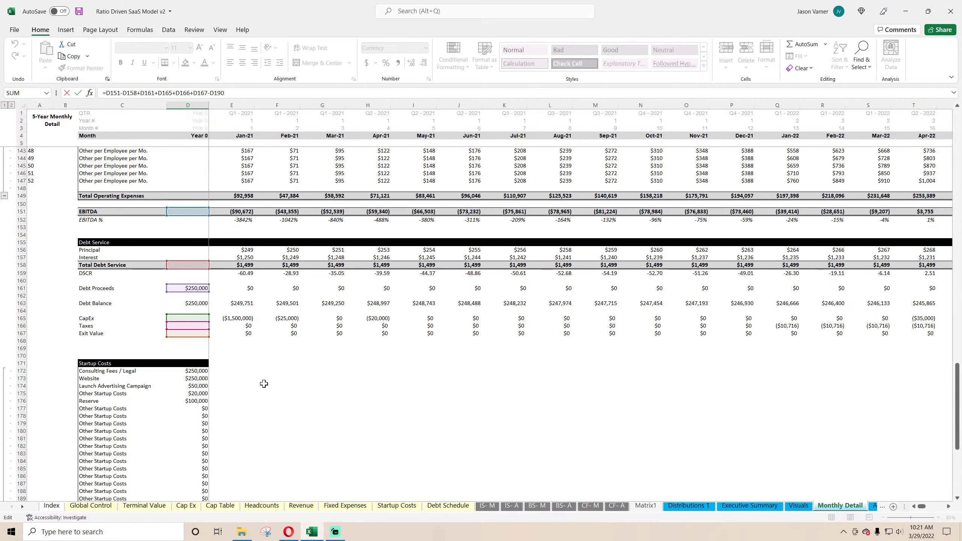
scroll(263, 383, "down", 7)
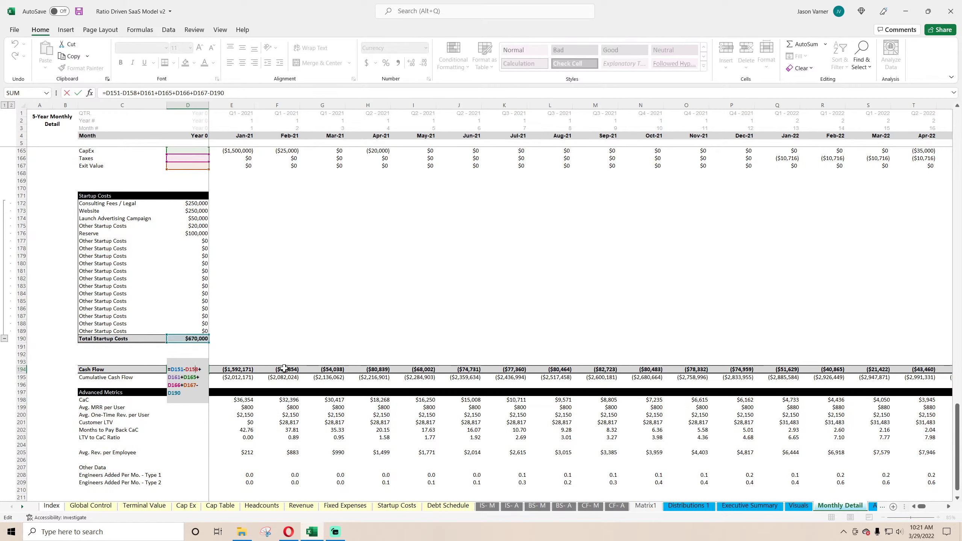
key("Return")
left_click(197, 370)
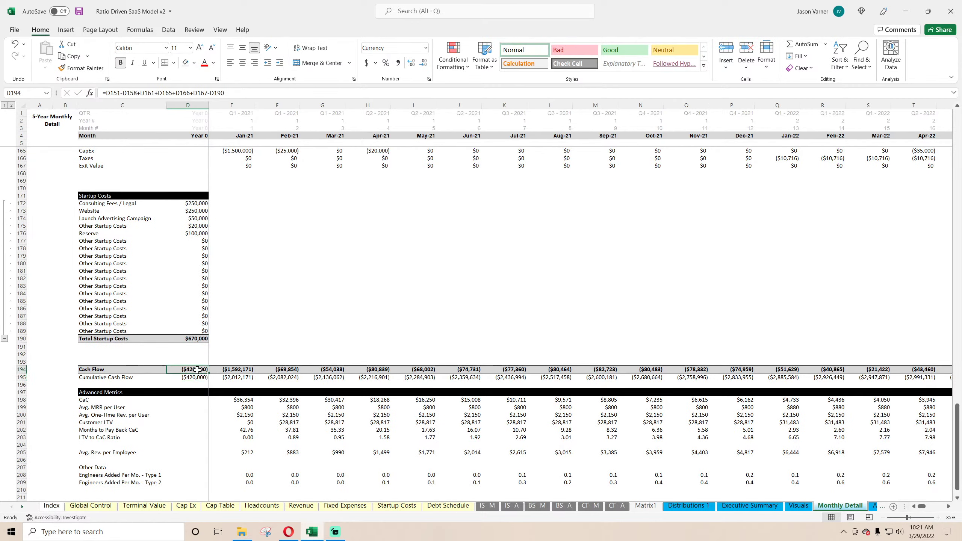
scroll(281, 379, "down", 3)
scroll(281, 379, "up", 3)
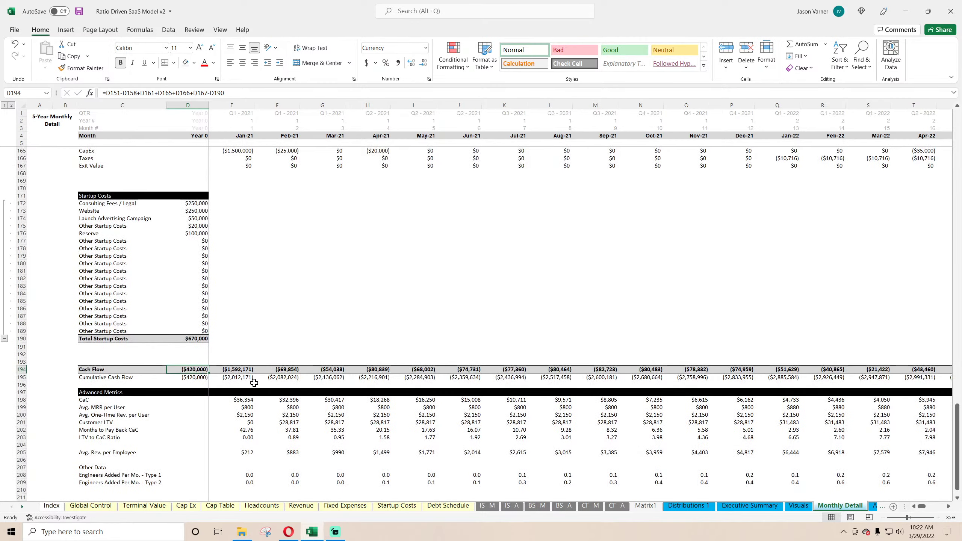
left_click(234, 377)
left_click_drag(235, 377, 189, 377)
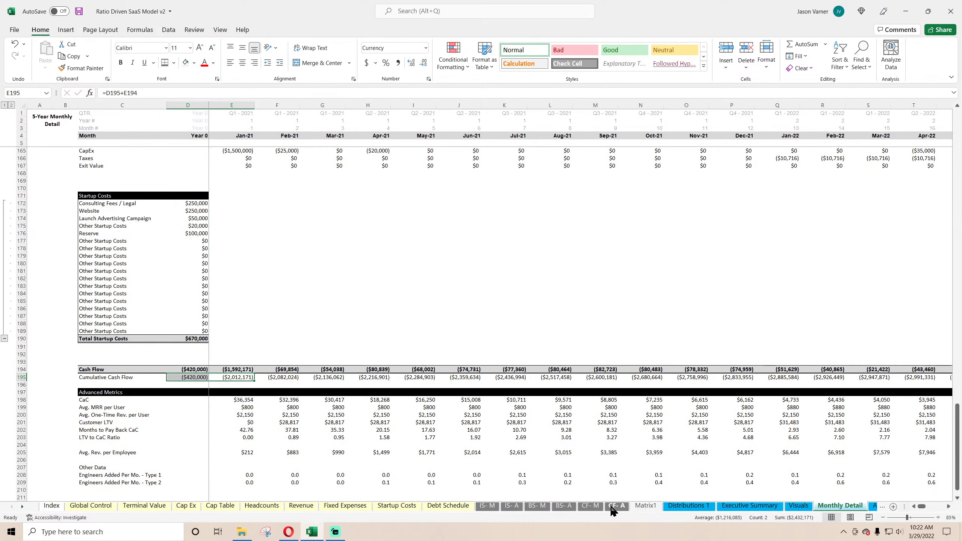
In D33 of the monthly cash flow statement, add a check formula summing Monthly Detail's Year 0 and Jan-21 Cash Flow (D194+E194)
left_click(586, 506)
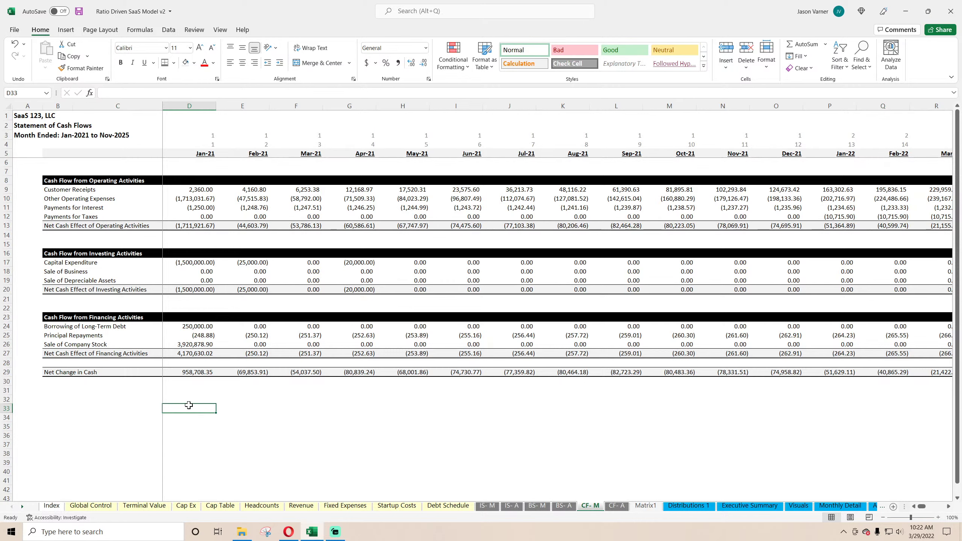
type("=")
left_click(840, 506)
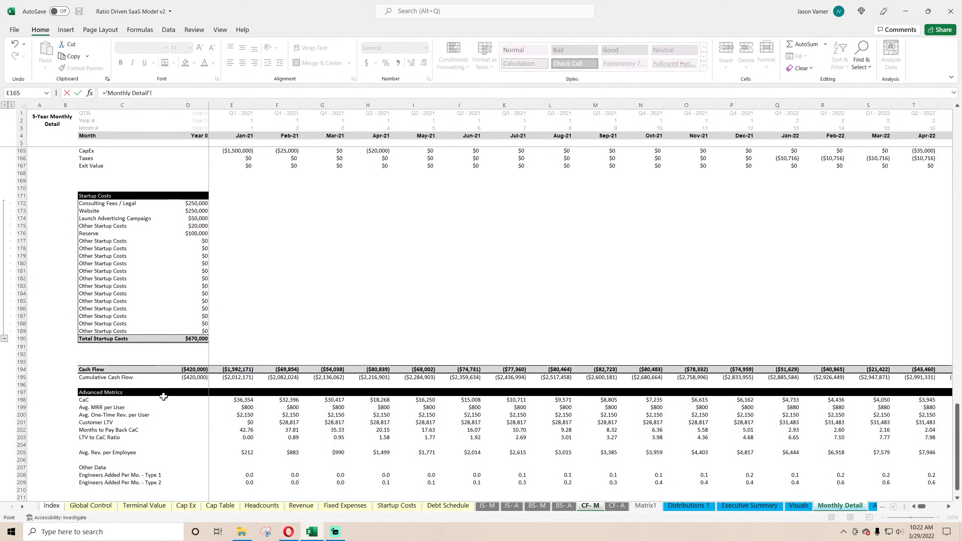
left_click(238, 377)
key("Return")
left_click(195, 408)
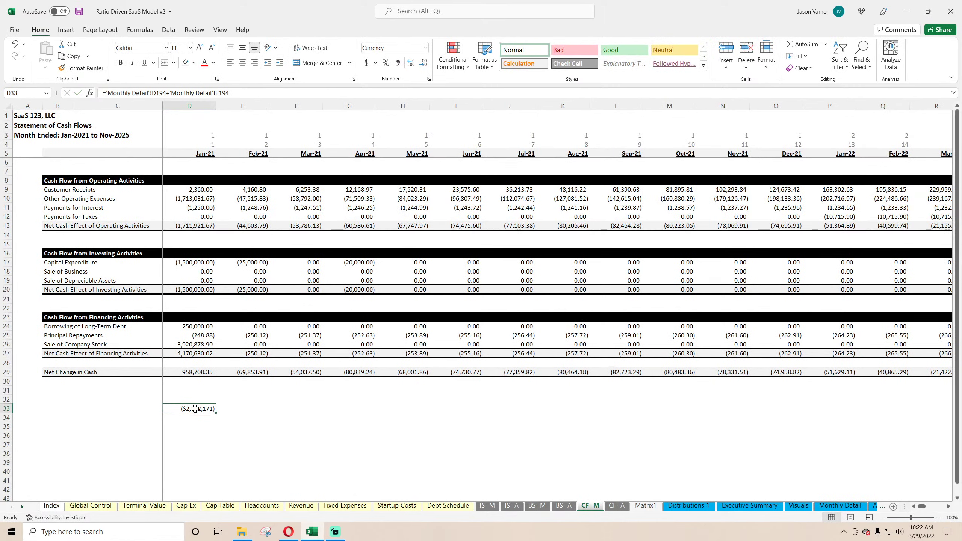
Link E33 of the monthly cash flow statement to the Feb-21 Cash Flow (F194) on Monthly Detail
left_click(236, 410)
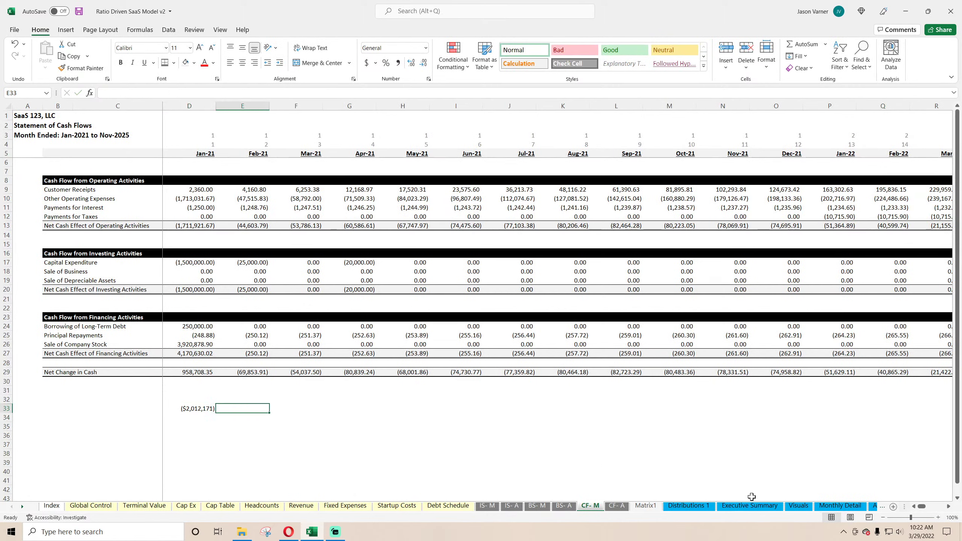
type("=")
left_click(842, 506)
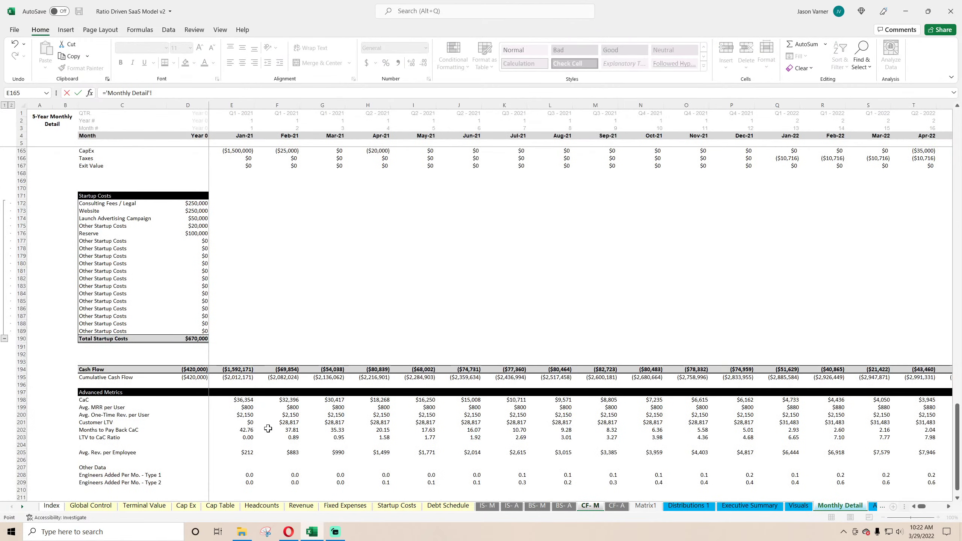
left_click(288, 368)
key("Return")
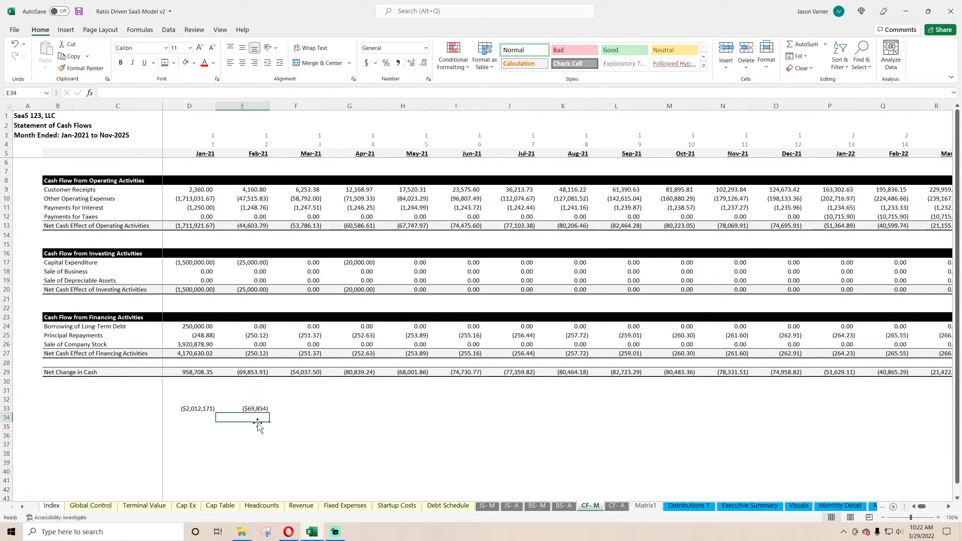
Calculate the Feb-21 difference from Net Change in Cash in E34 with =E33-E29
type("=")
left_click(249, 409)
type("-")
left_click(250, 372)
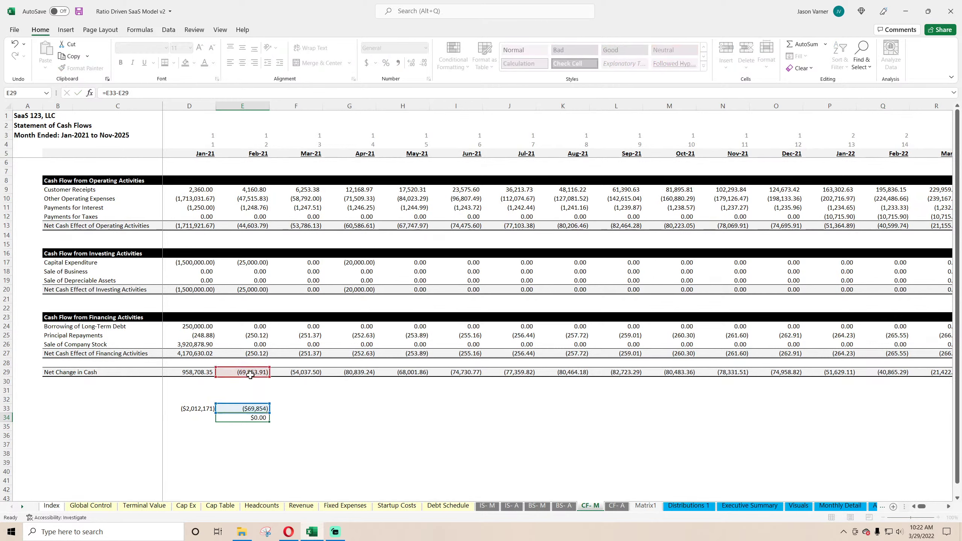
key("Return")
Fill the check formulas in E33:E34 across the following months and review the differences along the row
left_click_drag(250, 409, 799, 421)
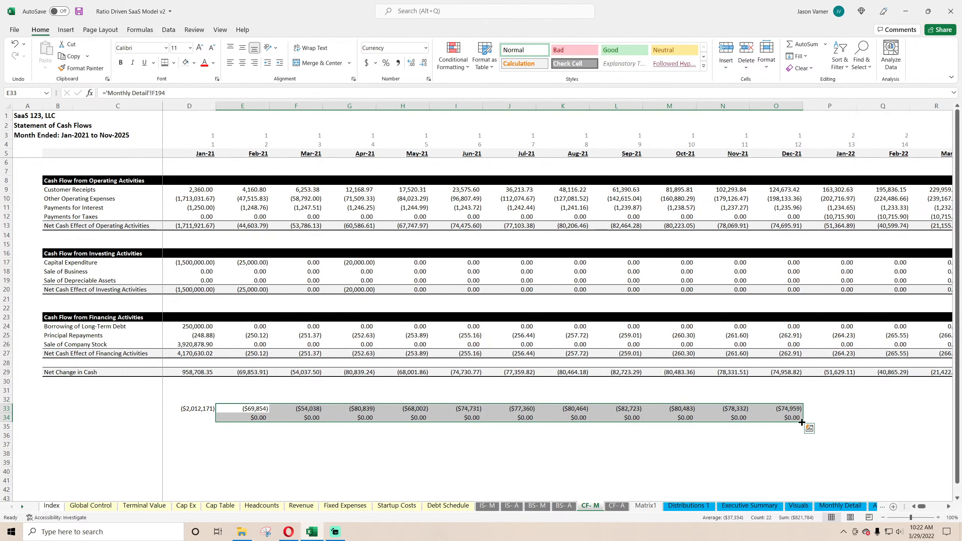
left_click_drag(804, 422, 935, 508)
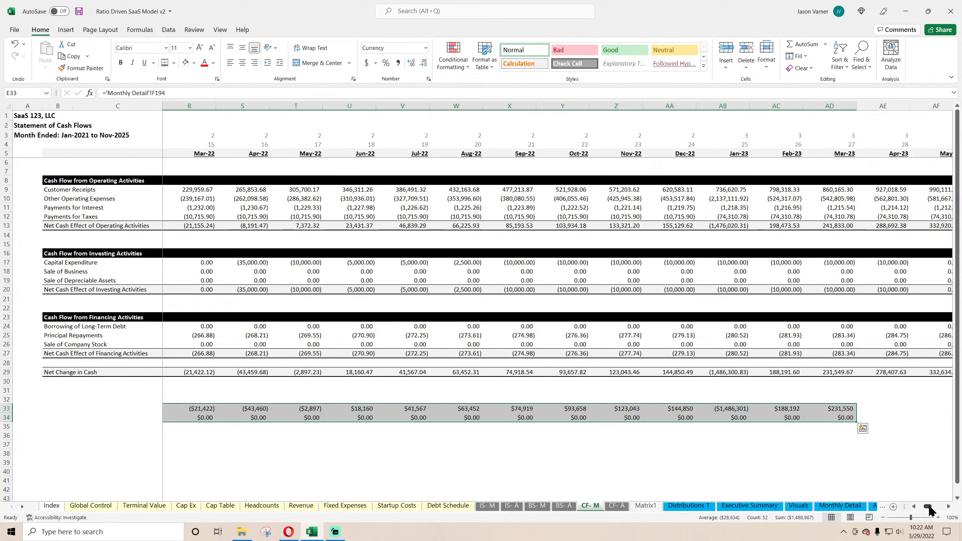
scroll(871, 417, "right", 3)
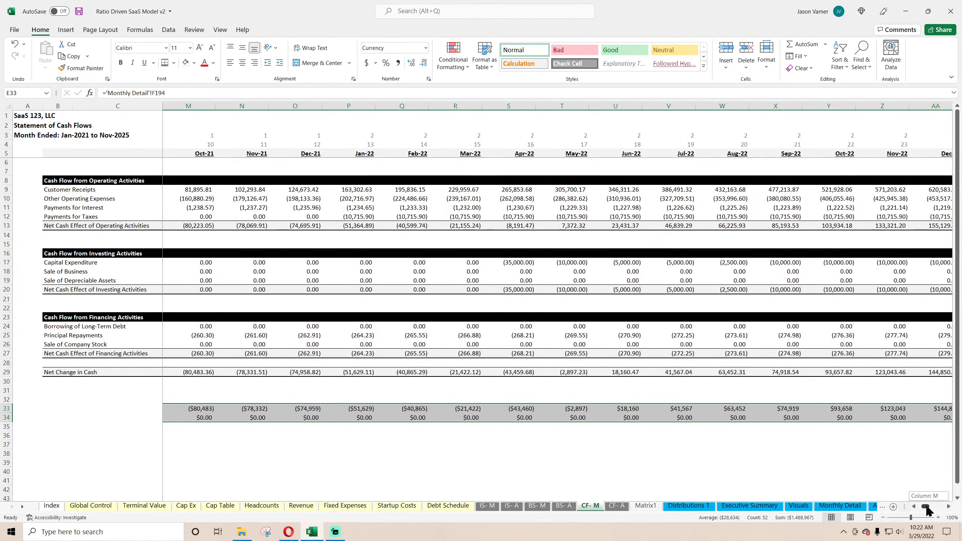
left_click_drag(695, 422, 845, 424)
left_click_drag(845, 426, 780, 428)
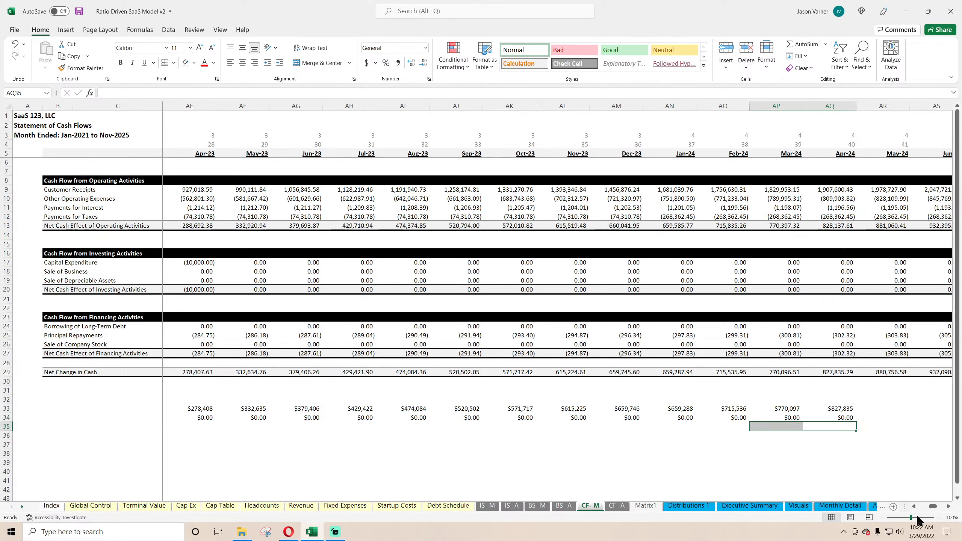
mouse_move(935, 507)
left_mouse_down()
mouse_move(918, 514)
mouse_move(929, 507)
left_mouse_up()
Compare Total Equity Required on Global Control with the Jan-23 Cumulative Cash Flow on Monthly Detail, then return to the monthly balance sheet
left_click(839, 505)
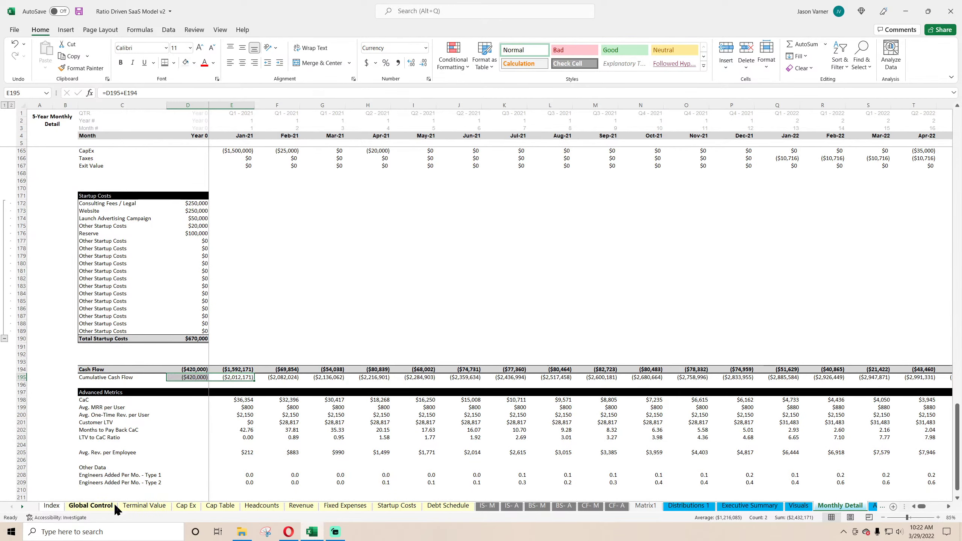
left_click(132, 506)
left_click(91, 505)
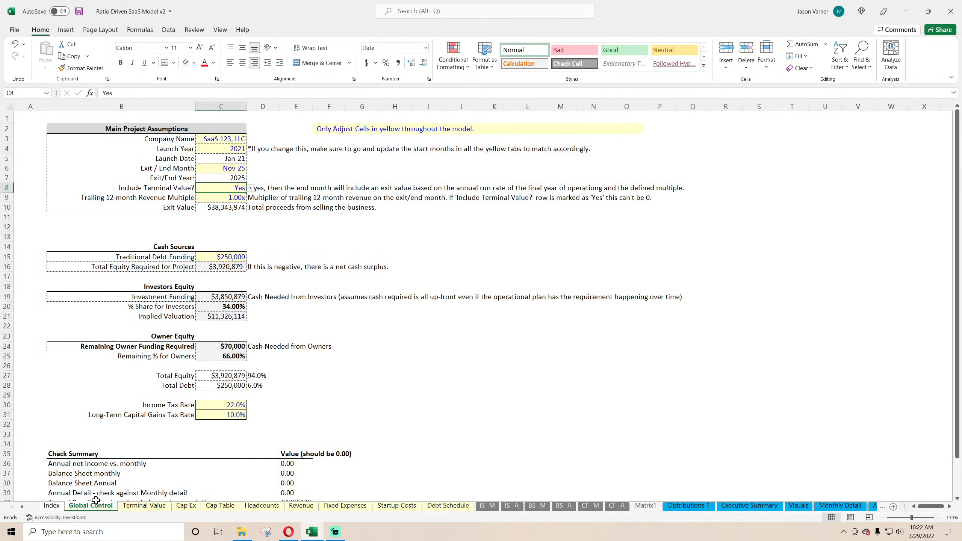
left_click(227, 267)
left_click(839, 506)
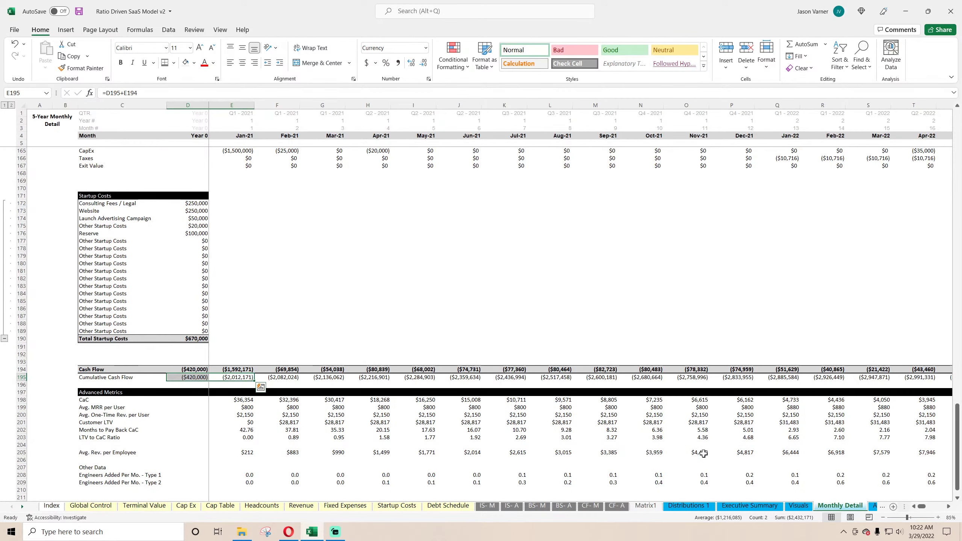
left_click_drag(916, 378, 525, 379)
left_click(512, 379)
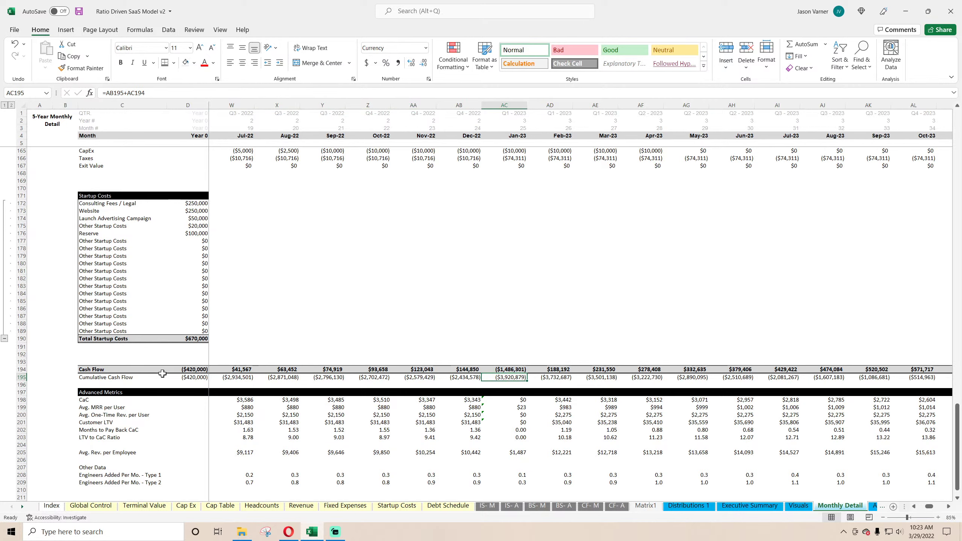
left_click(515, 386)
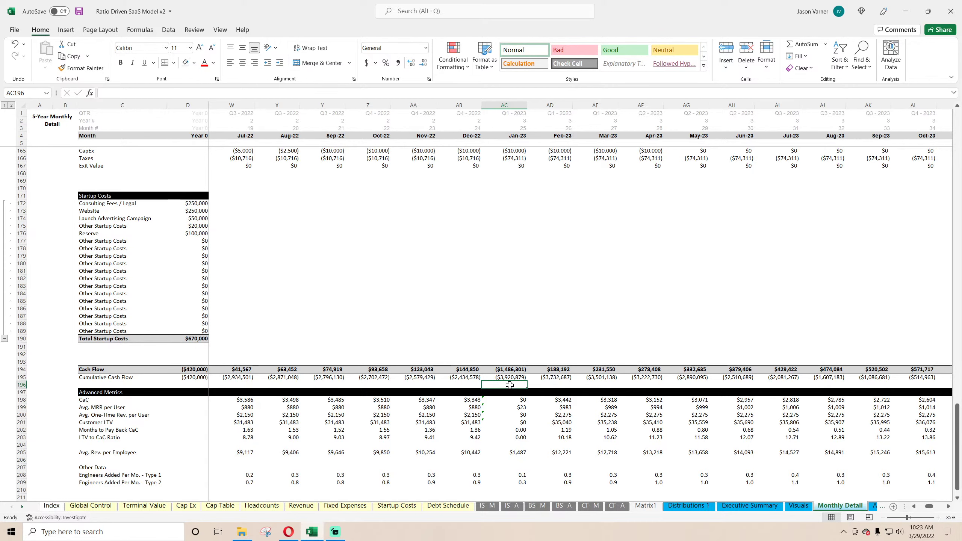
left_click(536, 508)
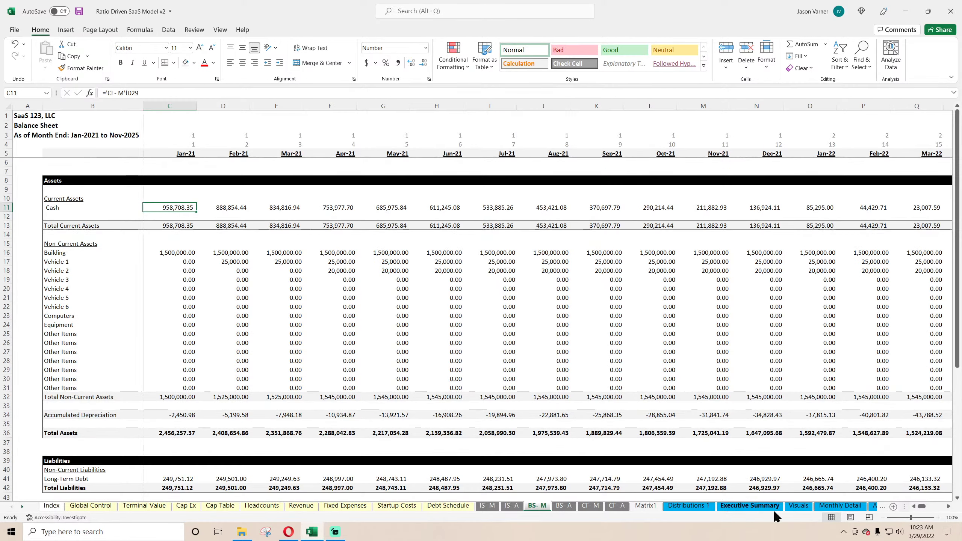
Inspect the Cash formula in AA11 of the monthly balance sheet and examine its Check row
left_click_drag(921, 510, 920, 512)
left_click(761, 207)
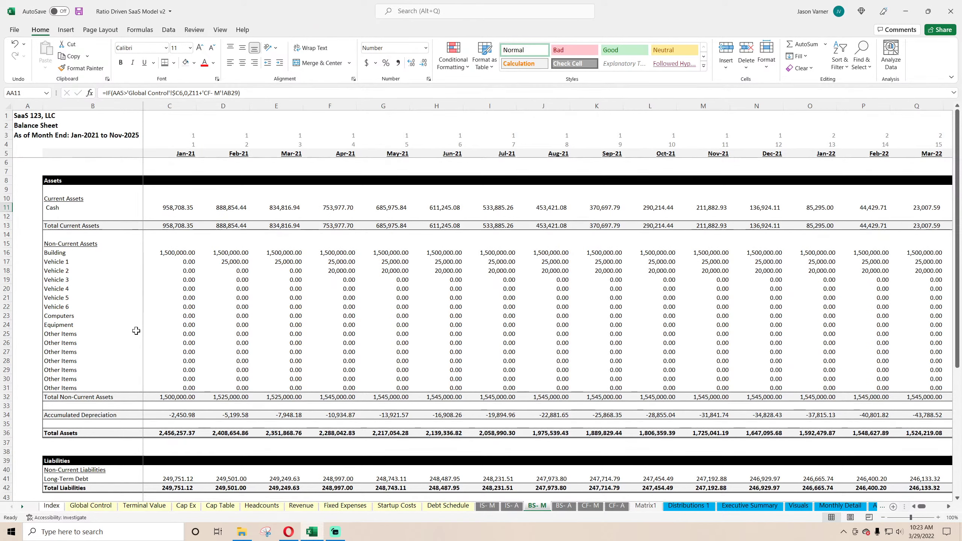
scroll(189, 335, "down", 7)
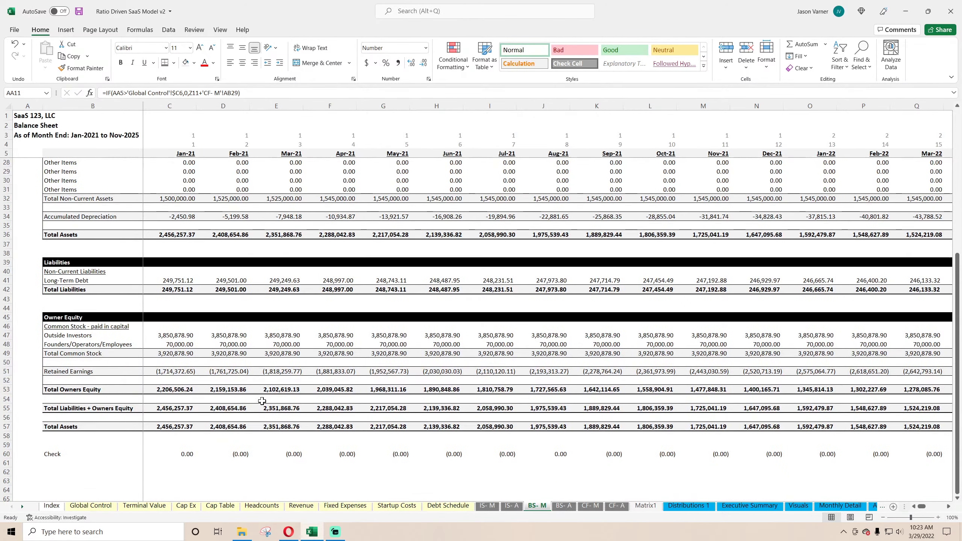
Compare the Jan-21 Net Change in Cash (D29) with the linked cash flow in D33 on the monthly cash flow statement
left_click(589, 506)
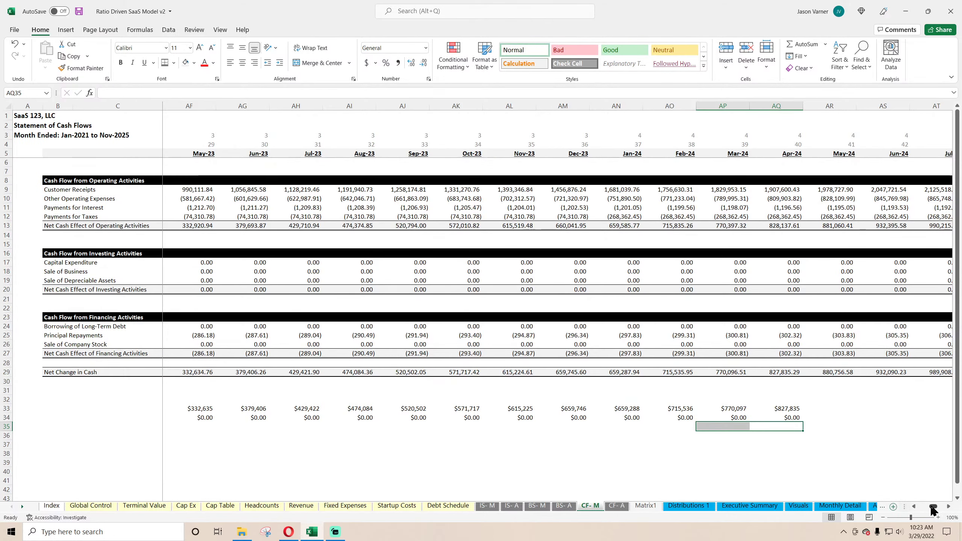
left_click_drag(932, 506, 914, 508)
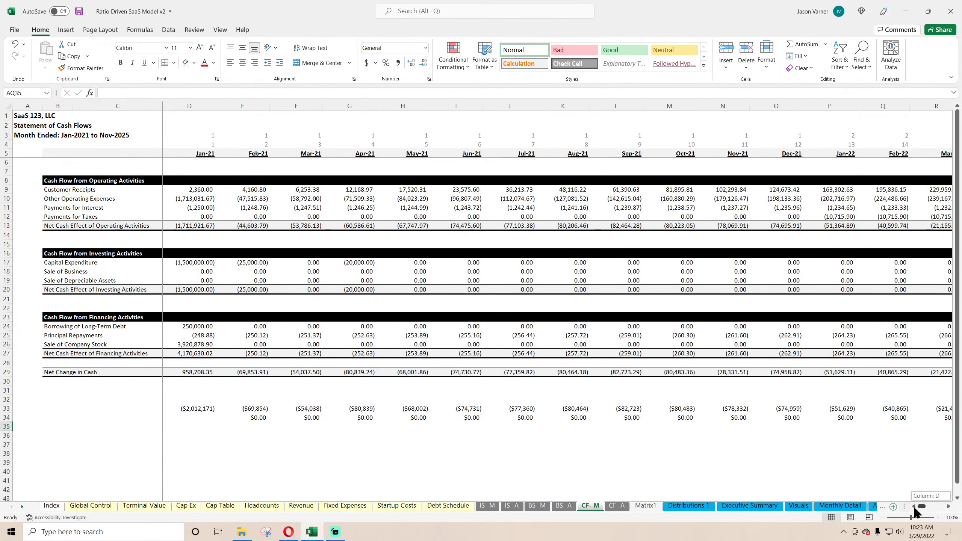
left_click(192, 409)
left_click(195, 373)
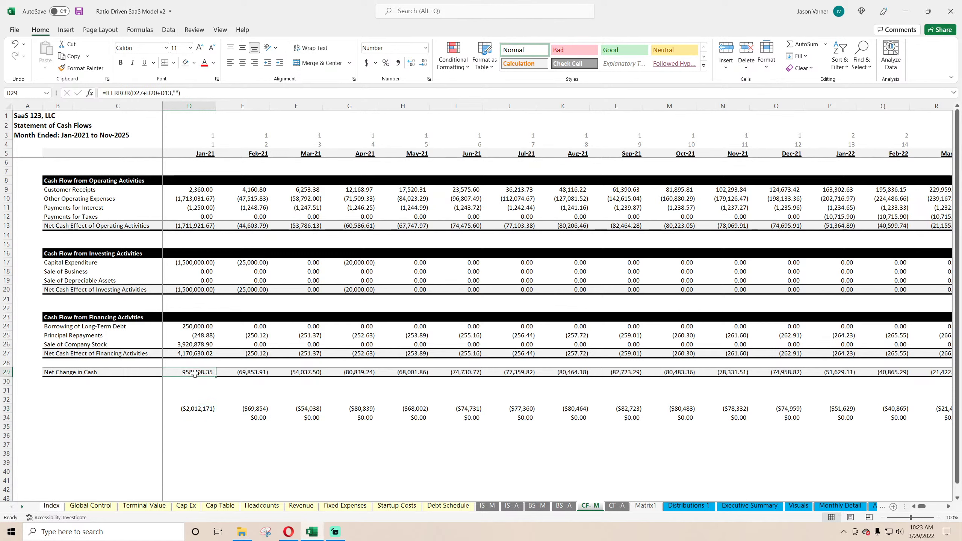
left_click(189, 408)
Add the Jan-21 linked cash flow and Sale of Company Stock in C34 with =D33+D26
left_click(136, 418)
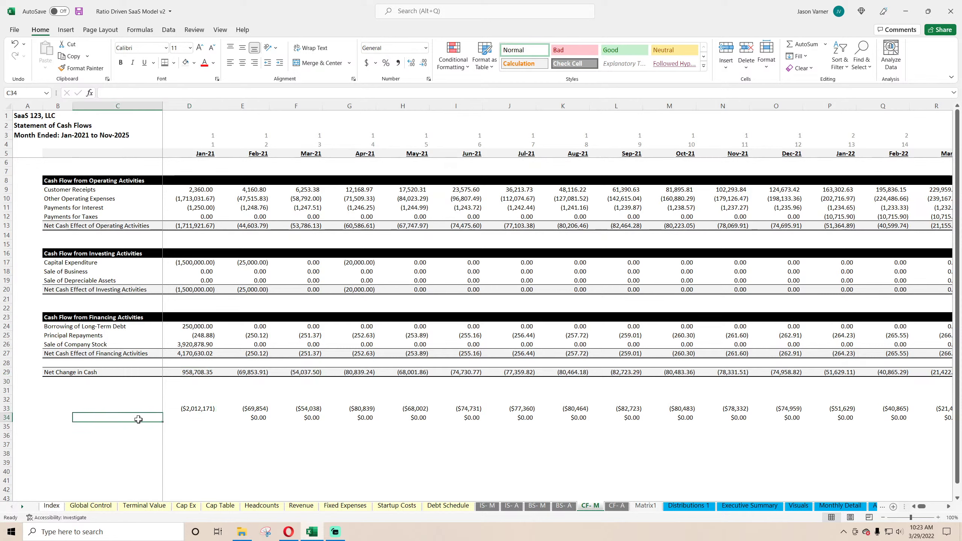
type("=")
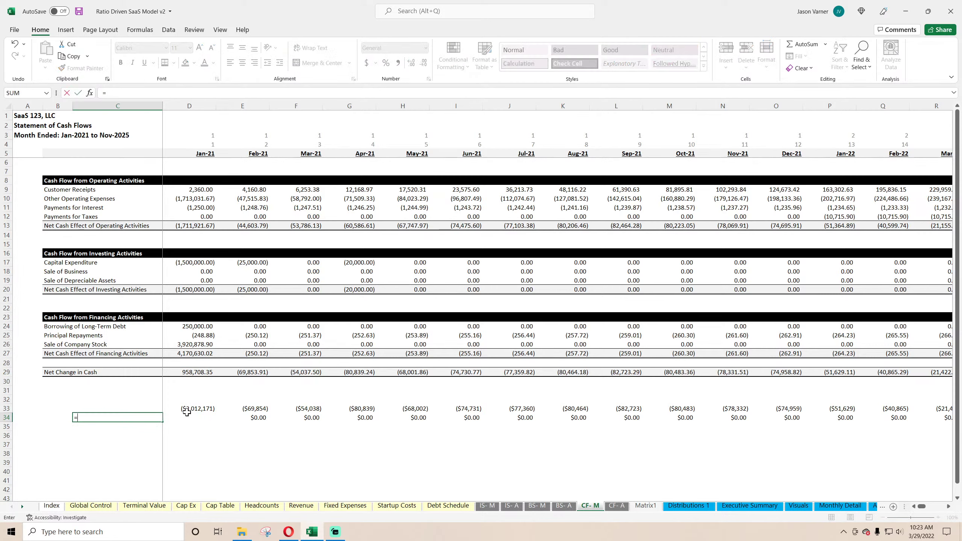
left_click(192, 409)
type("+")
left_click(189, 345)
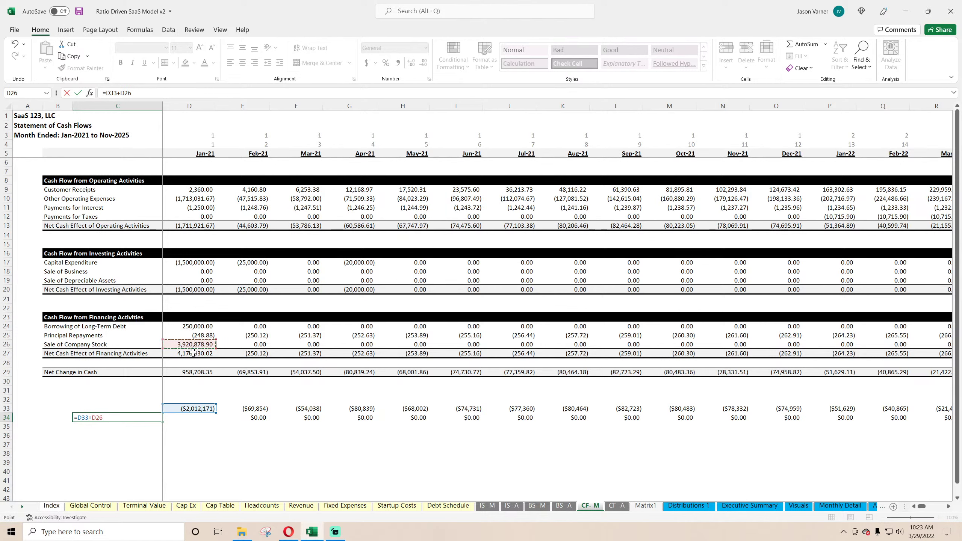
key("ctrl+Return")
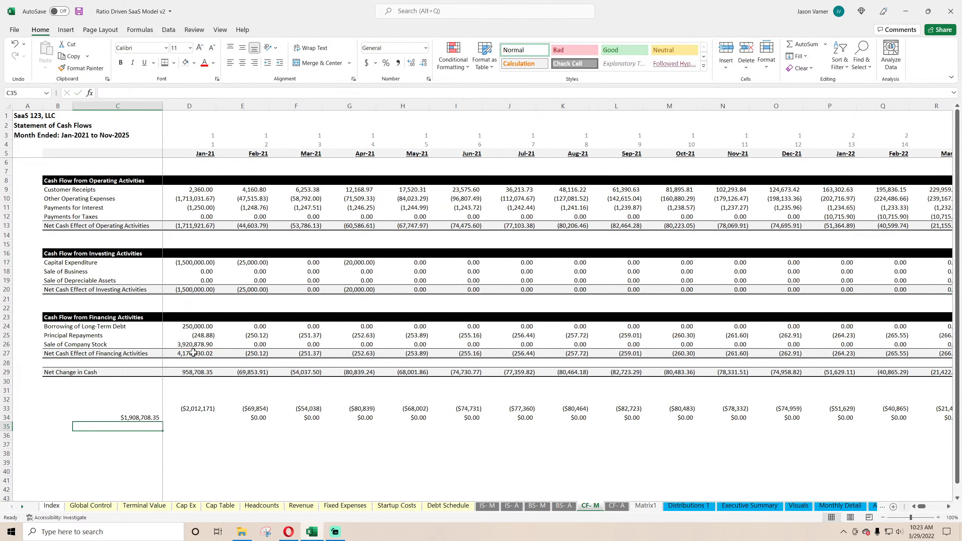
Calculate in C35 the difference between C34 and the Jan-21 Net Change in Cash (D29)
left_click(137, 429)
type("=")
left_click(138, 416)
type("-")
left_click(195, 372)
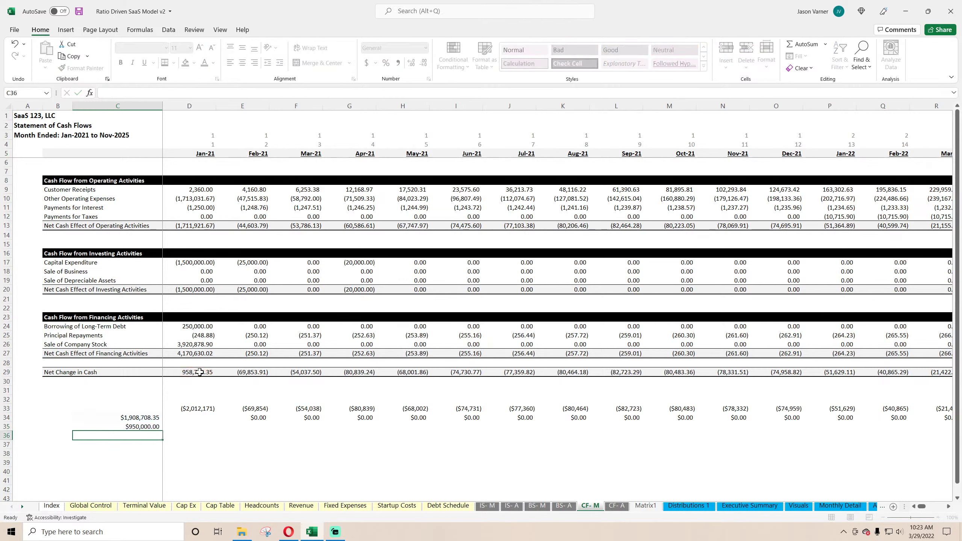
key("Return")
Clear the temporary check formulas in C34:C35 and the contents of rows 33 and 34 on the monthly cash flow statement
left_click(156, 409)
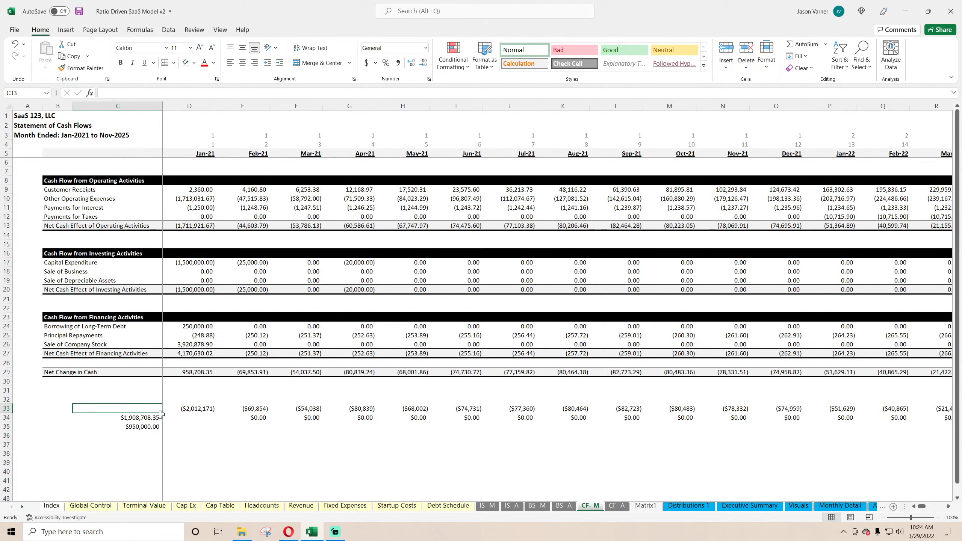
left_click_drag(161, 424, 161, 424)
left_click_drag(7, 408, 8, 416)
right_click(7, 415)
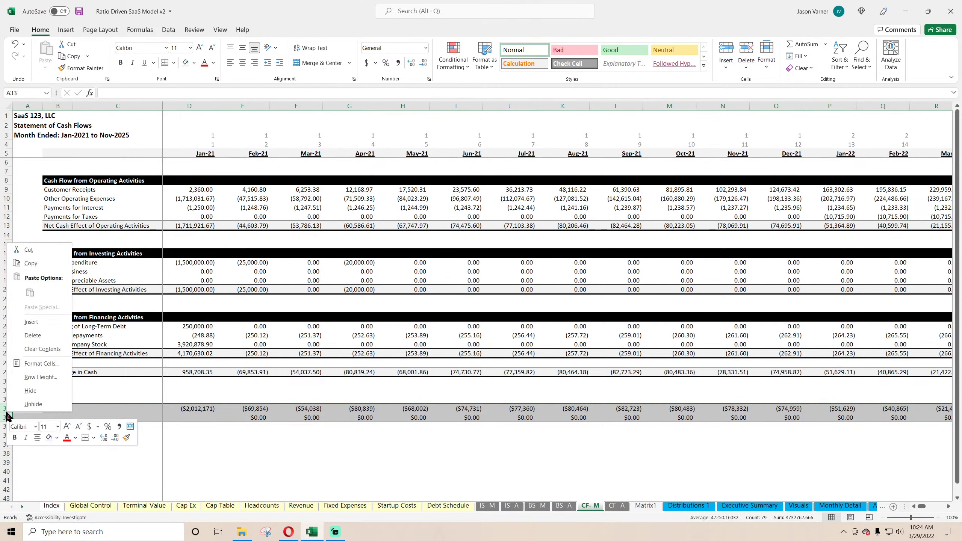
left_click(44, 349)
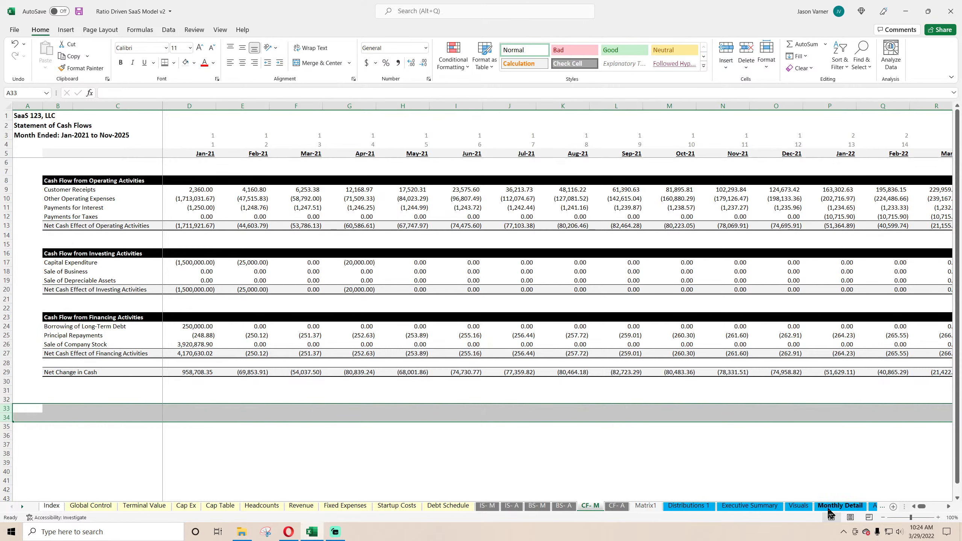
Glance at Terminal Value, then review the Month of Expenditure entries and available months for the assets on Cap Ex
left_click(141, 507)
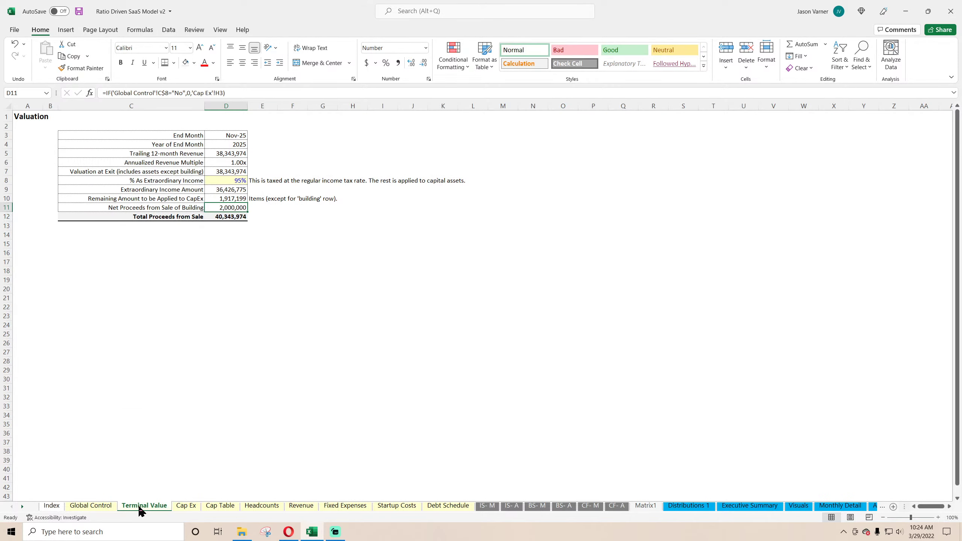
left_click(185, 507)
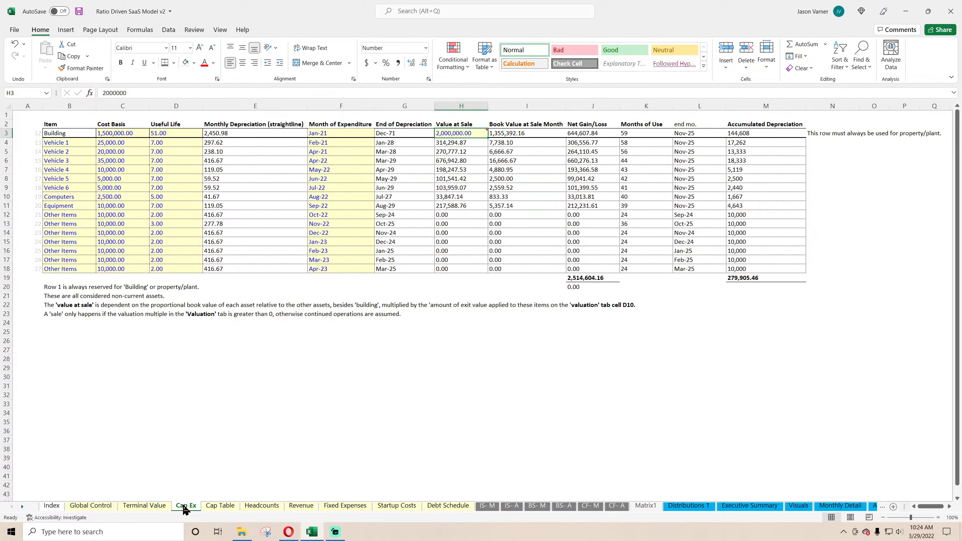
left_click(344, 133)
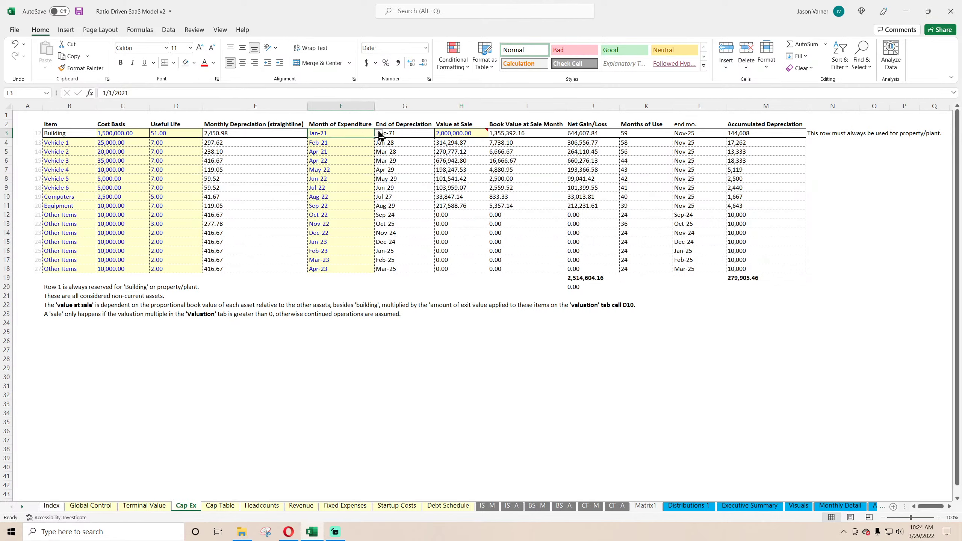
left_click(378, 133)
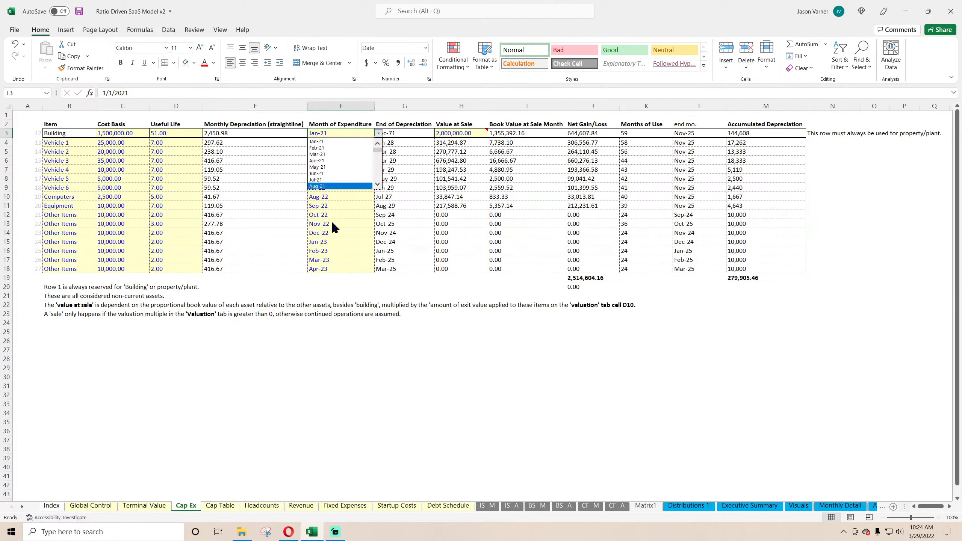
key("Escape")
left_click(332, 143)
left_click(331, 169)
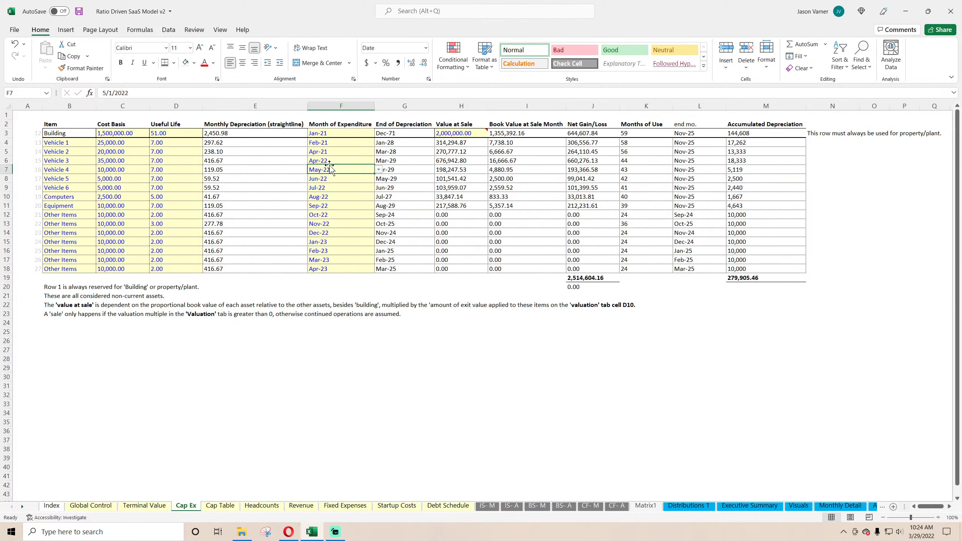
left_click(329, 187)
left_click(328, 213)
left_click(337, 134)
left_click(329, 143)
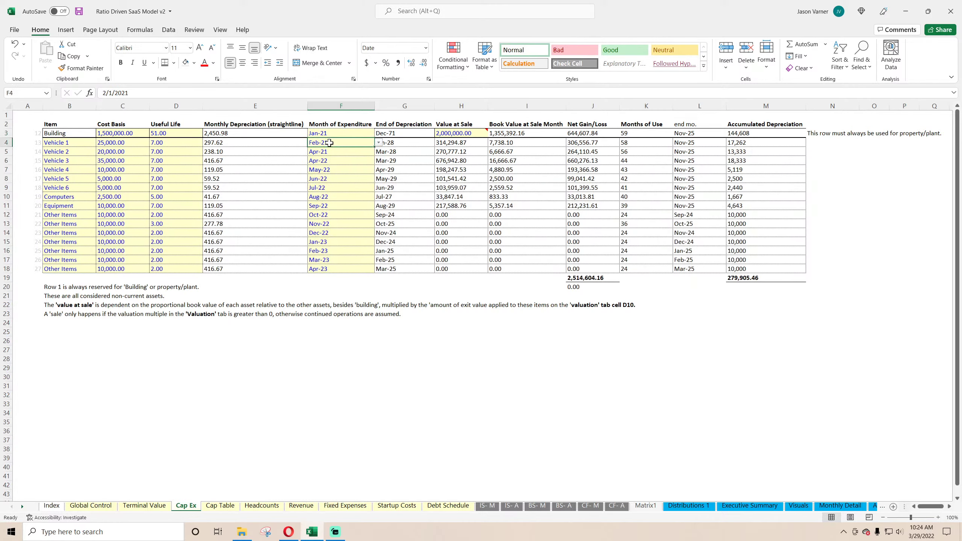
left_click(328, 151)
left_click(328, 170)
left_click(329, 188)
Look through Cap Table and Fixed Expenses, then check the operating expenses and the first month's formula (E4) on Monthly Detail
left_click(225, 507)
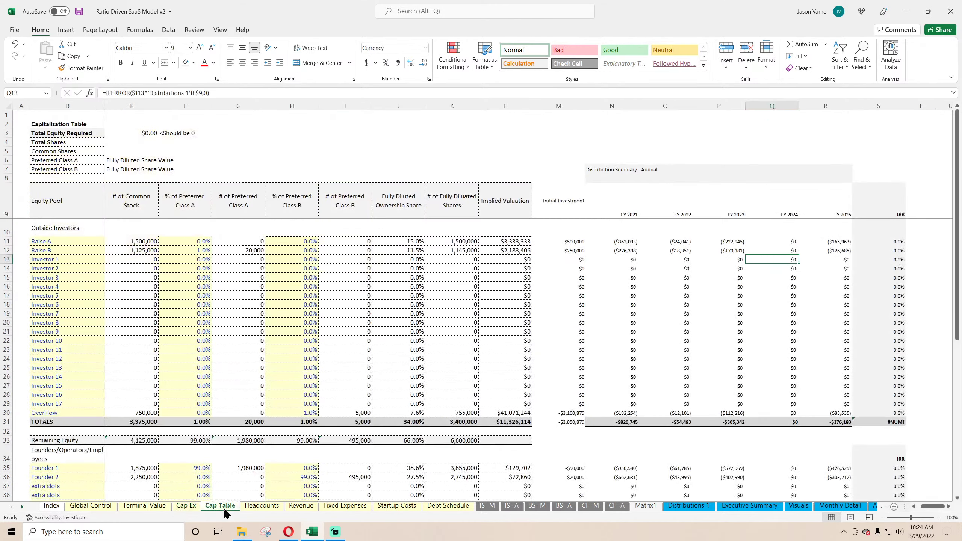
left_click(261, 506)
left_click(356, 506)
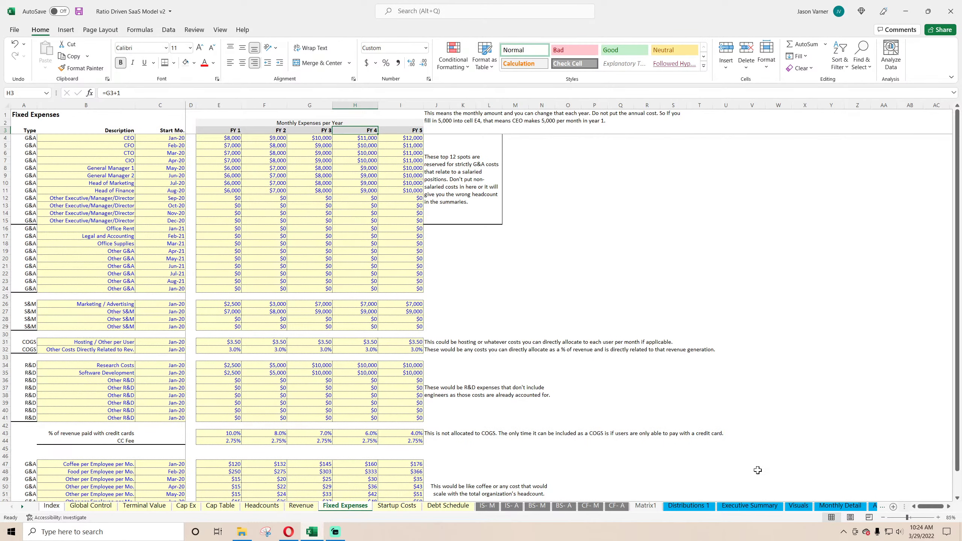
left_click(839, 505)
scroll(946, 498, "down", 20)
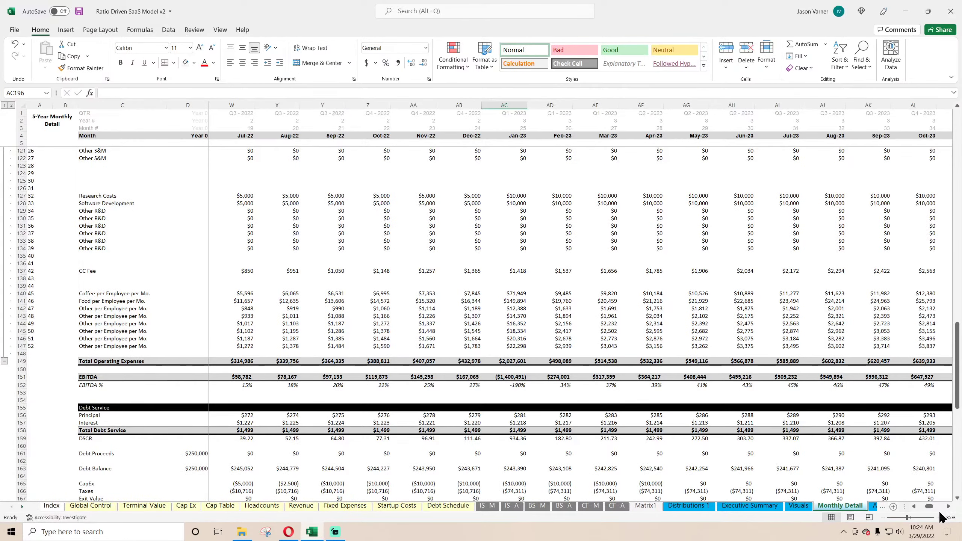
scroll(214, 200, "up", 15)
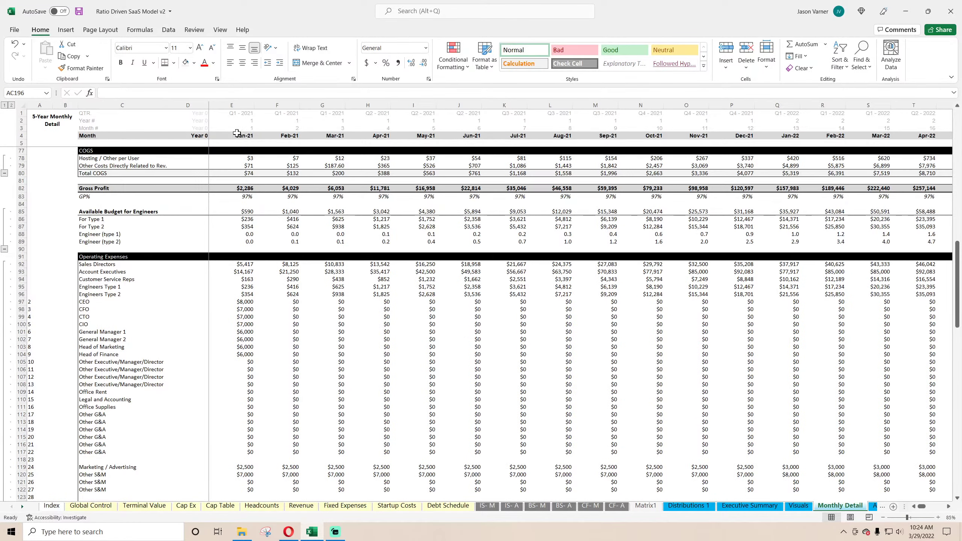
left_click(237, 133)
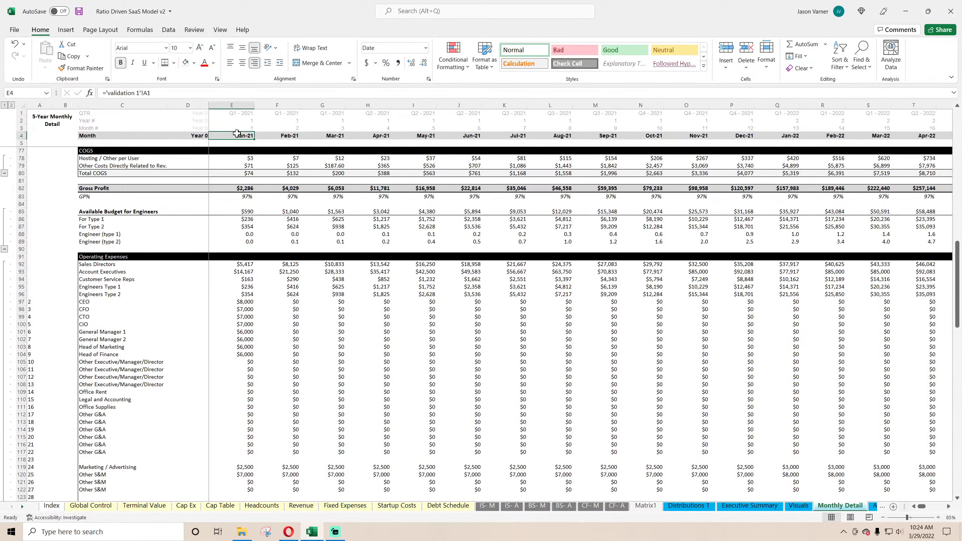
On Fixed Expenses, set the CEO and CFO start months to Jan-21 and fill Jan-21 down the G&A rows through C24
left_click(325, 507)
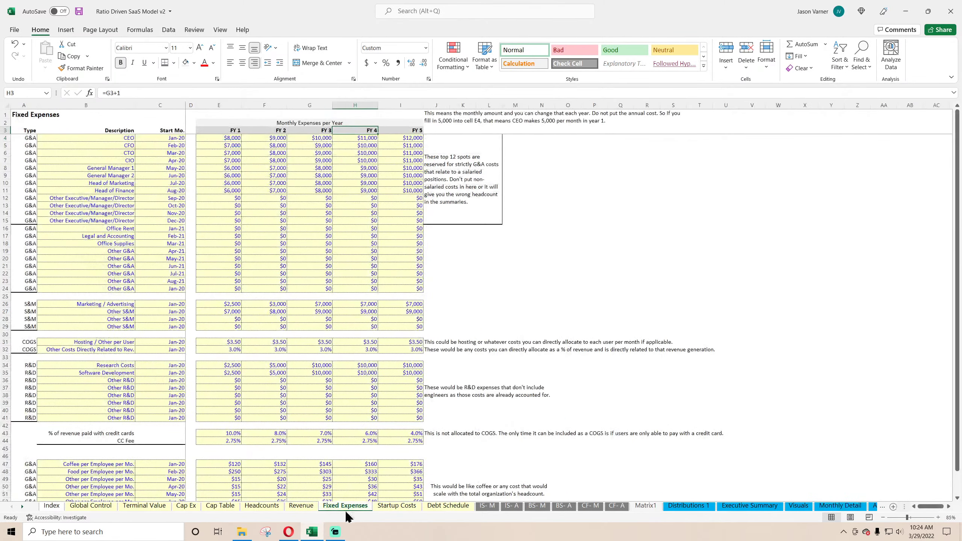
left_click(171, 137)
left_click(190, 138)
left_click(173, 149)
left_click(171, 145)
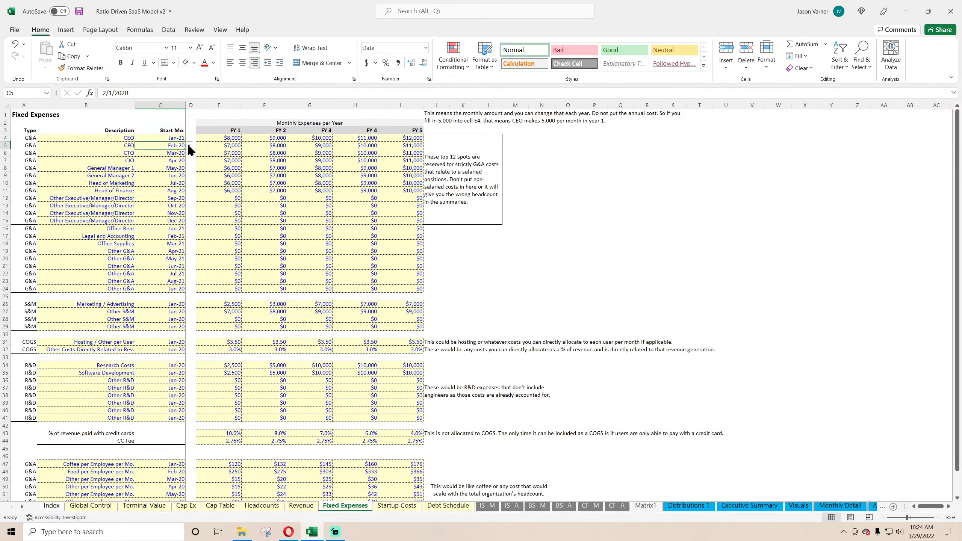
left_click(189, 146)
left_click(167, 151)
left_click_drag(175, 138, 179, 291)
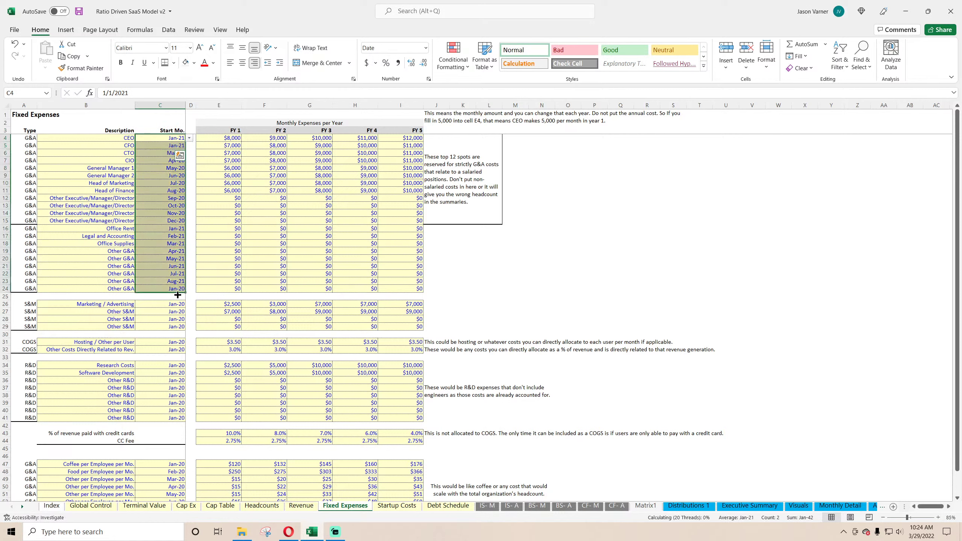
Set the start months of Marketing / Advertising and all Other S&M rows (C26:C29) to Jan-21
left_click(176, 305)
left_click(189, 304)
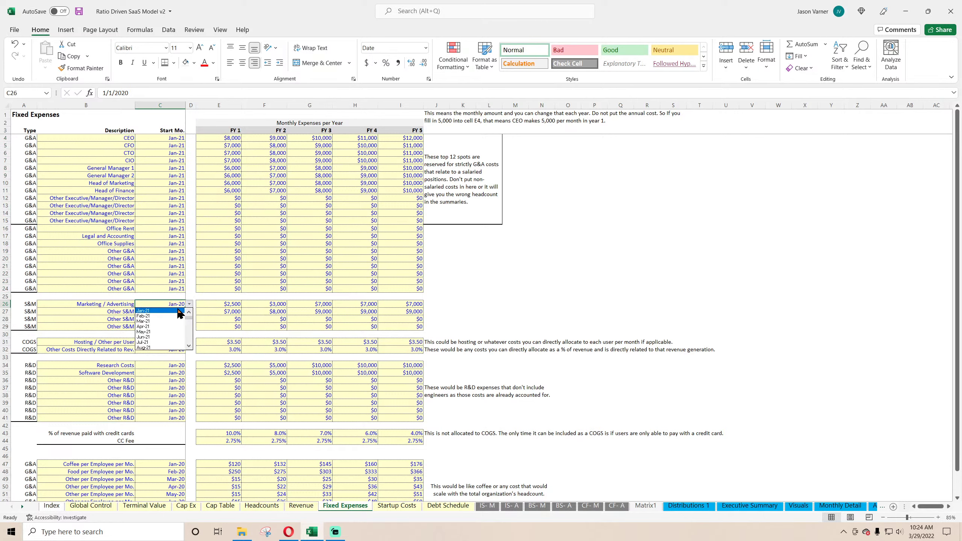
left_click(171, 313)
left_click(171, 312)
left_click(189, 312)
left_click(171, 321)
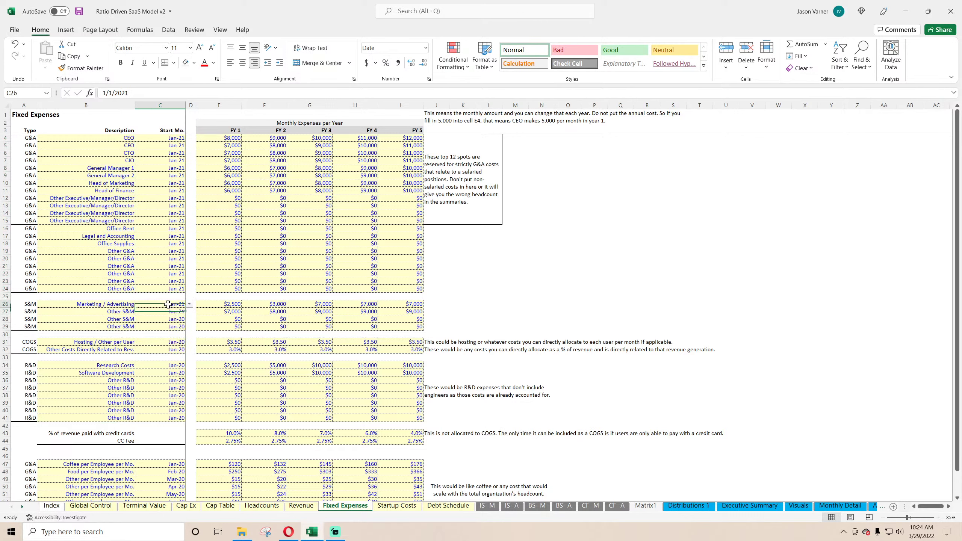
left_click_drag(168, 305, 182, 327)
Set the start months of both COGS rows, Hosting / Other per User and Other Costs Directly Related to Rev., to Jan-21
left_click(175, 341)
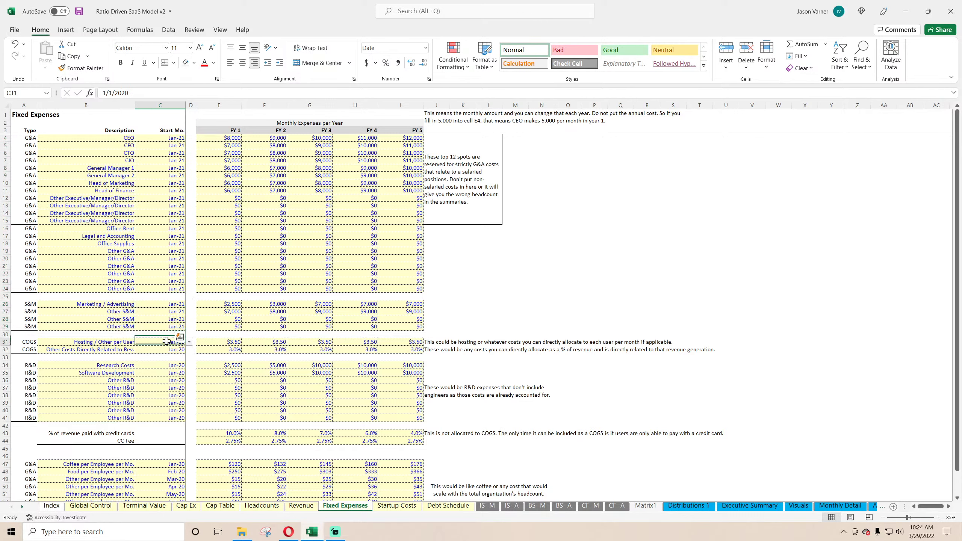
left_click(190, 342)
left_click(175, 349)
left_click(176, 349)
left_click(190, 349)
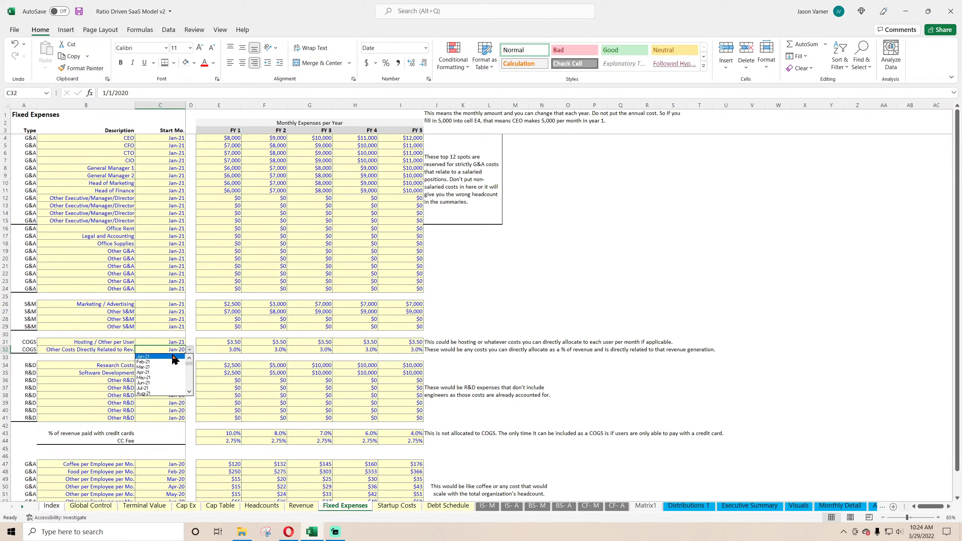
left_click(174, 357)
Set the Research Costs and Software Development start months to Jan-21 and fill Jan-21 down the R&D rows through C41
left_click(174, 365)
left_click(190, 365)
left_click(171, 372)
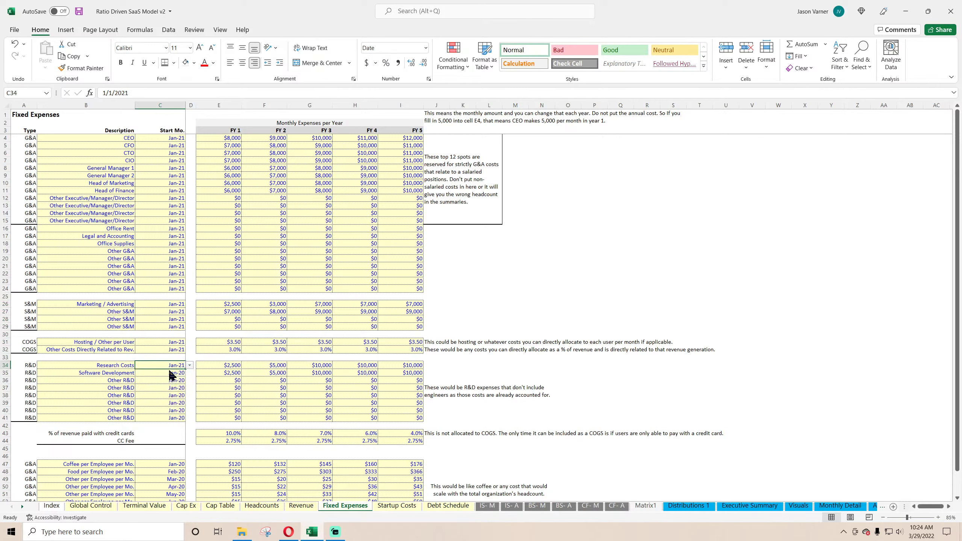
left_click(171, 373)
left_click(186, 373)
left_click(181, 373)
left_click(189, 373)
left_click(178, 379)
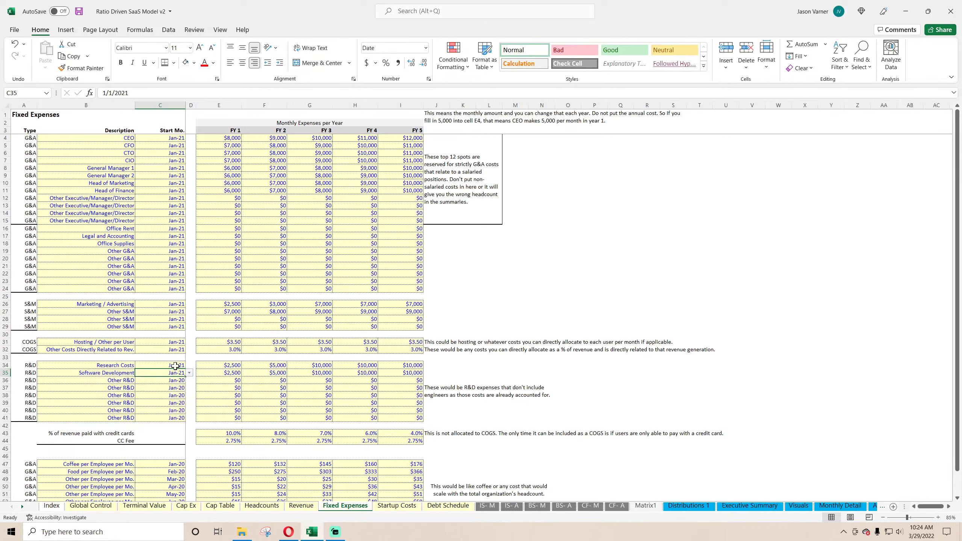
left_click_drag(176, 366, 185, 418)
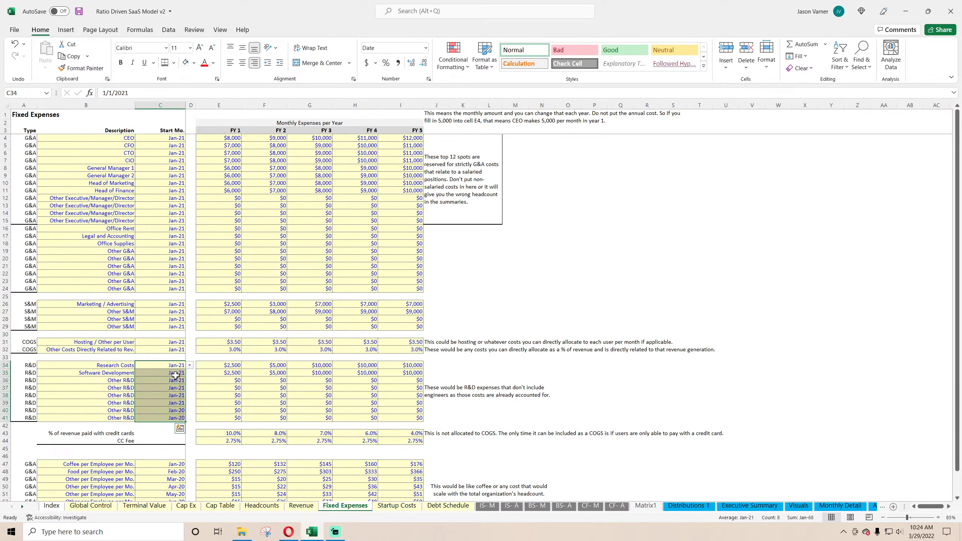
Set the Coffee and Food per Employee start months to Jan-21 and fill Jan-21 down the per-employee G&A rows through C54
scroll(171, 369, "down", 7)
left_click(172, 298)
left_click(189, 298)
left_click(176, 305)
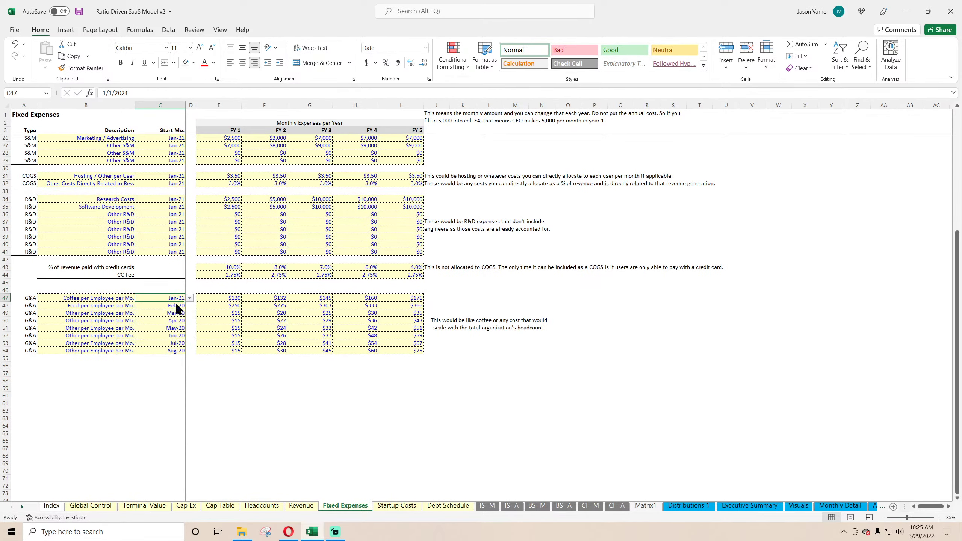
left_click(178, 306)
left_click(189, 306)
left_click(177, 312)
left_click_drag(172, 298, 185, 354)
left_click(140, 403)
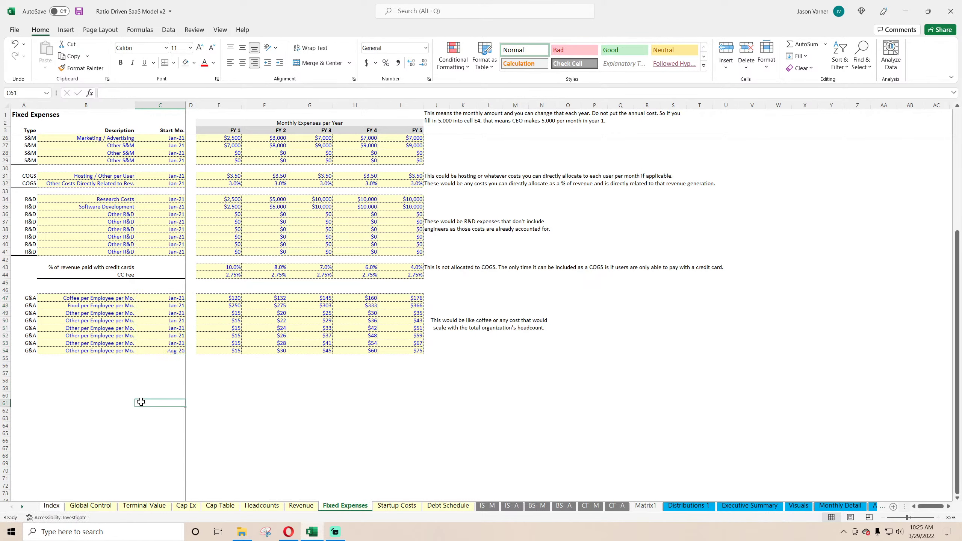
scroll(132, 396, "up", 7)
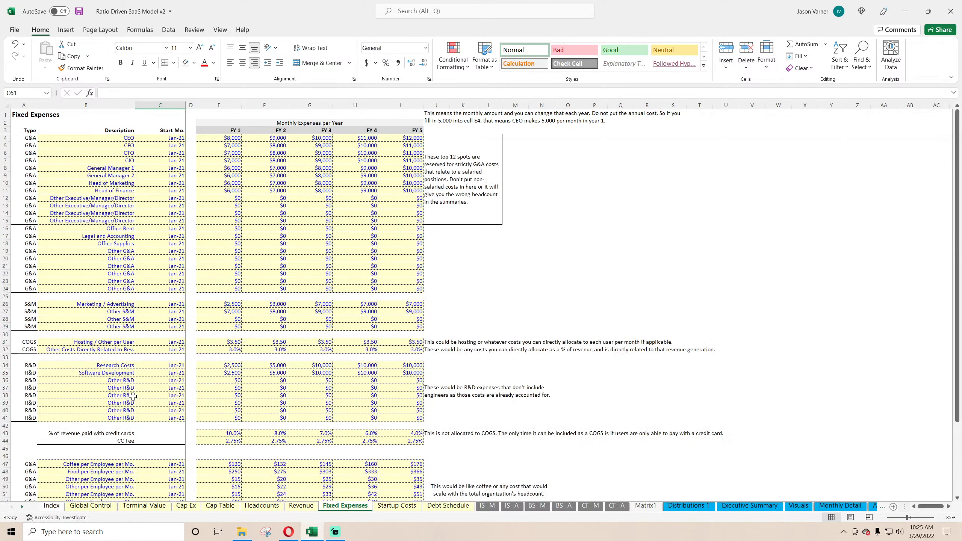
Review Monthly Detail from the revenue rows through operating expenses, debt service, startup costs and cash flow
left_click(840, 506)
scroll(261, 396, "down", 20)
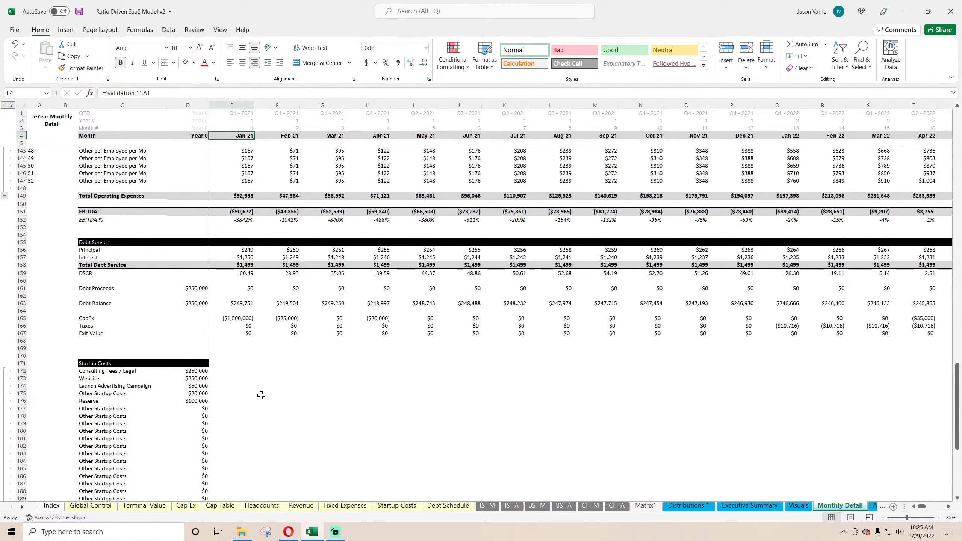
scroll(261, 395, "down", 11)
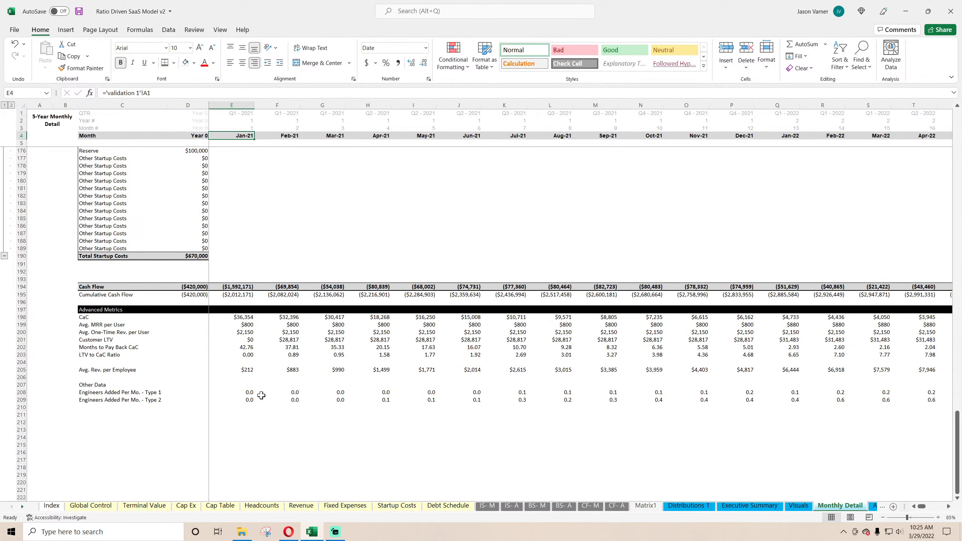
scroll(261, 395, "up", 4)
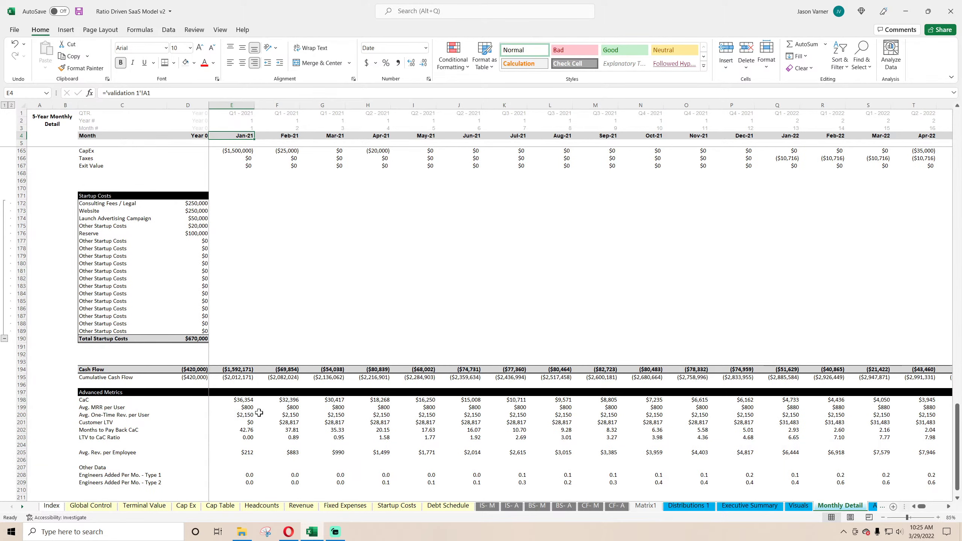
scroll(259, 413, "up", 4)
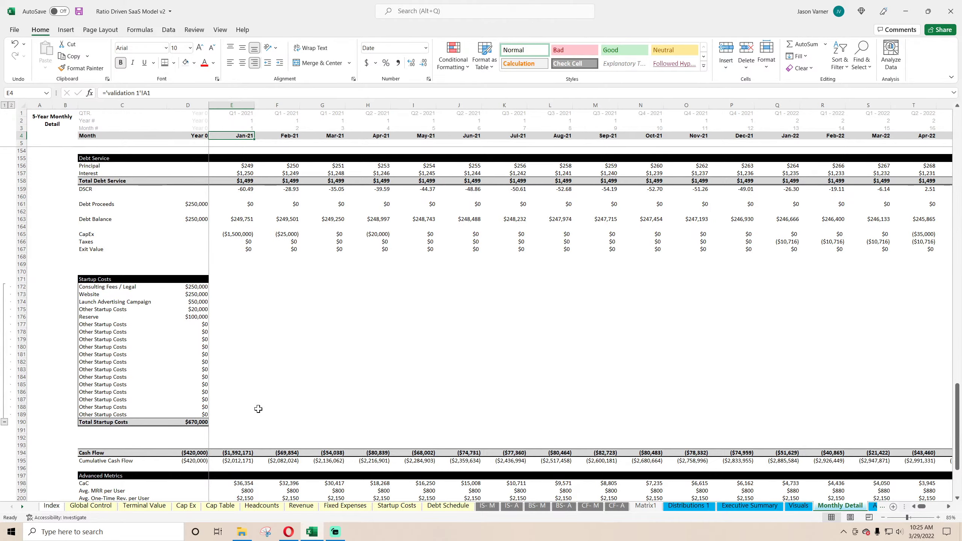
scroll(258, 409, "up", 11)
scroll(258, 409, "up", 20)
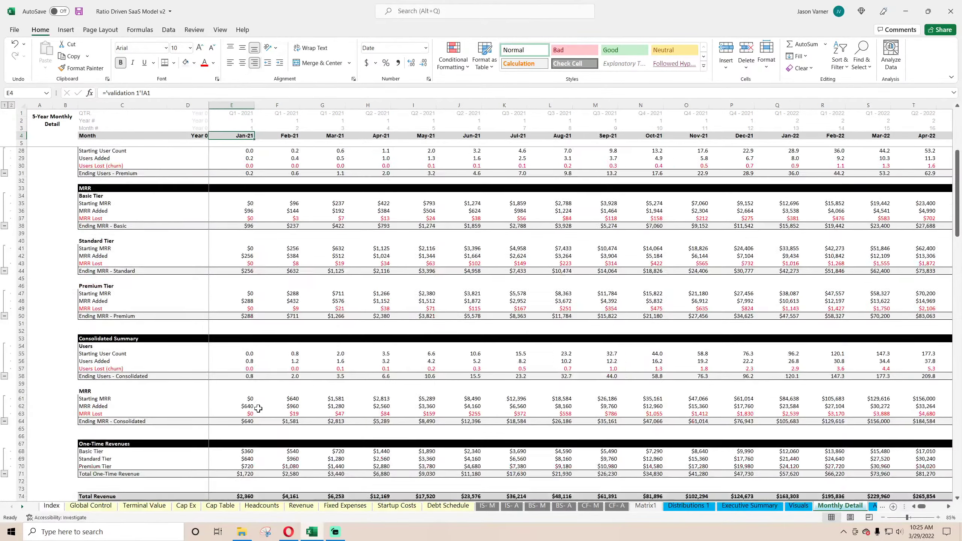
scroll(568, 467, "down", 15)
Compare the Jan-21 net operating cash effect on CF- M with the Year 0 and Jan-21 Cash Flow cells on Monthly Detail
left_click(589, 505)
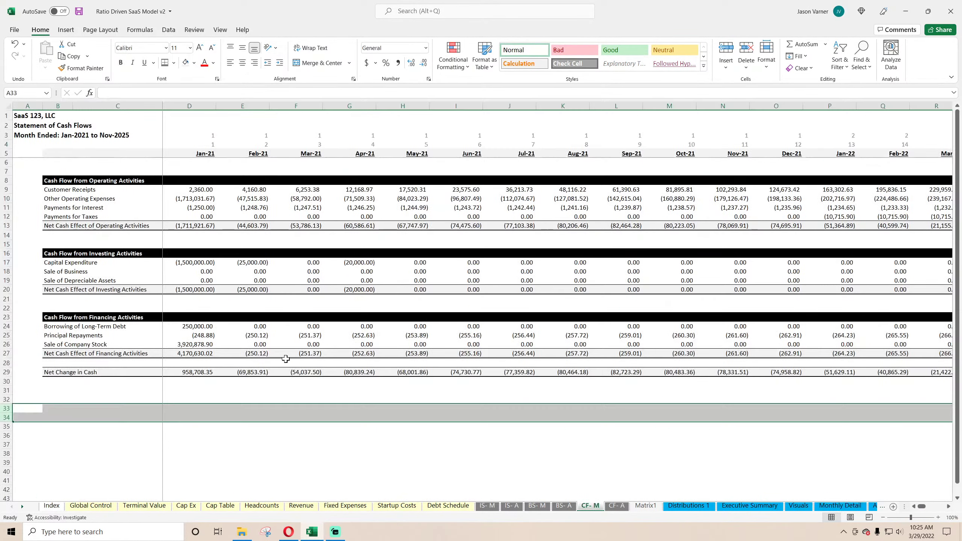
left_click(193, 224)
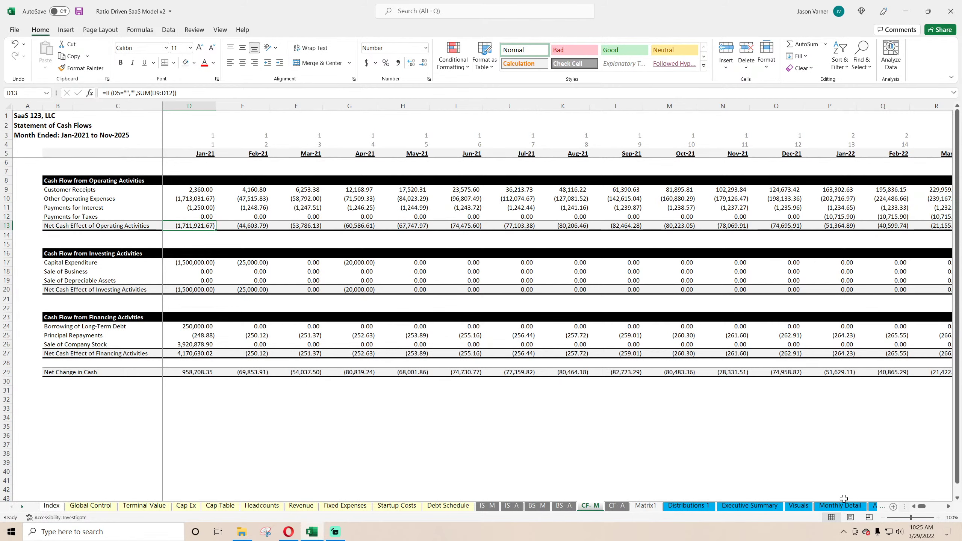
left_click(831, 506)
scroll(274, 358, "down", 20)
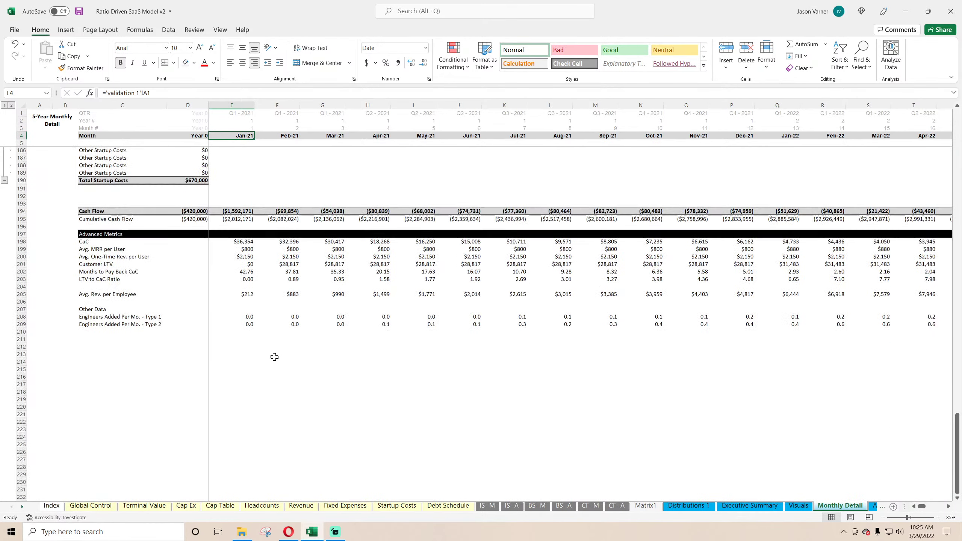
left_click(240, 325)
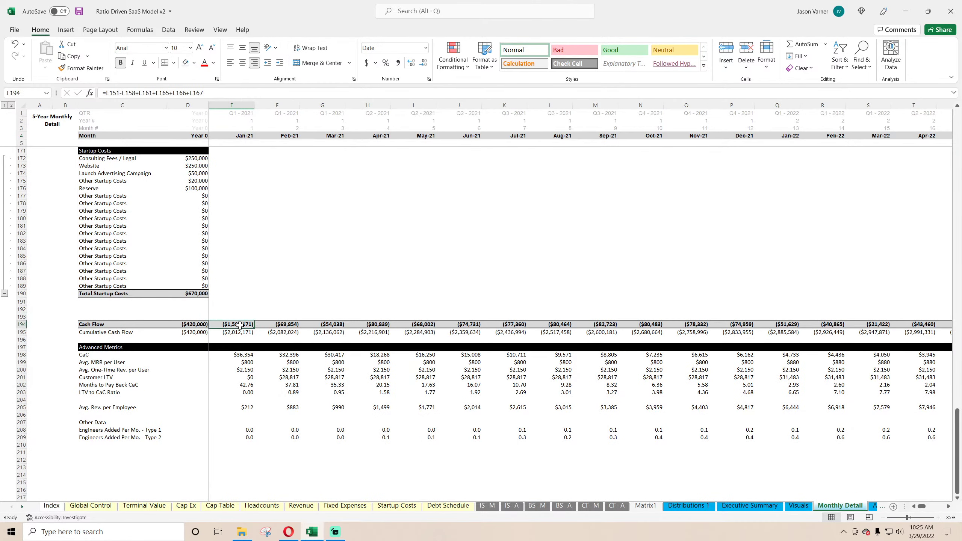
left_click_drag(240, 325, 202, 326)
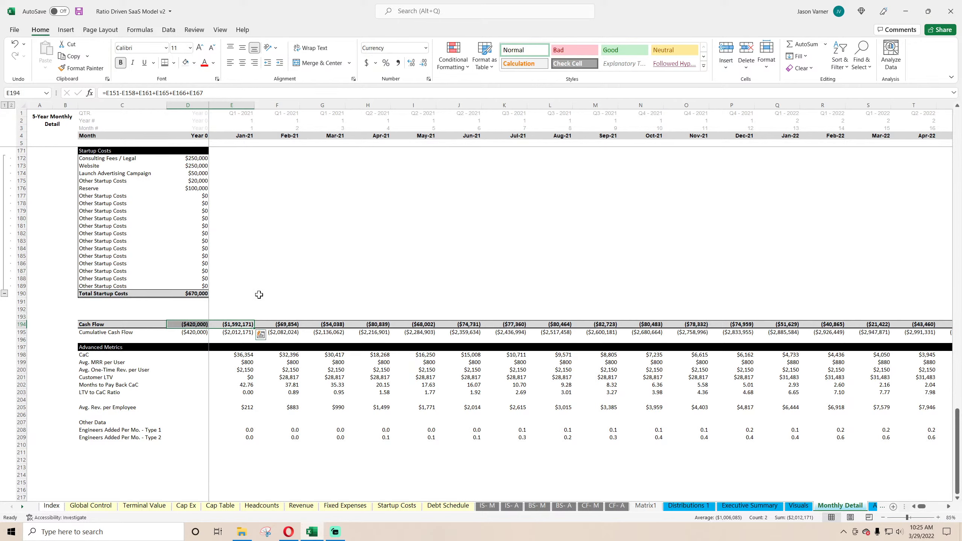
Trace the Jan-21 Cash Flow components on Monthly Detail, examining the EBITDA formula, debt service, CapEx, operating expenses and gross profit
scroll(257, 295, "up", 7)
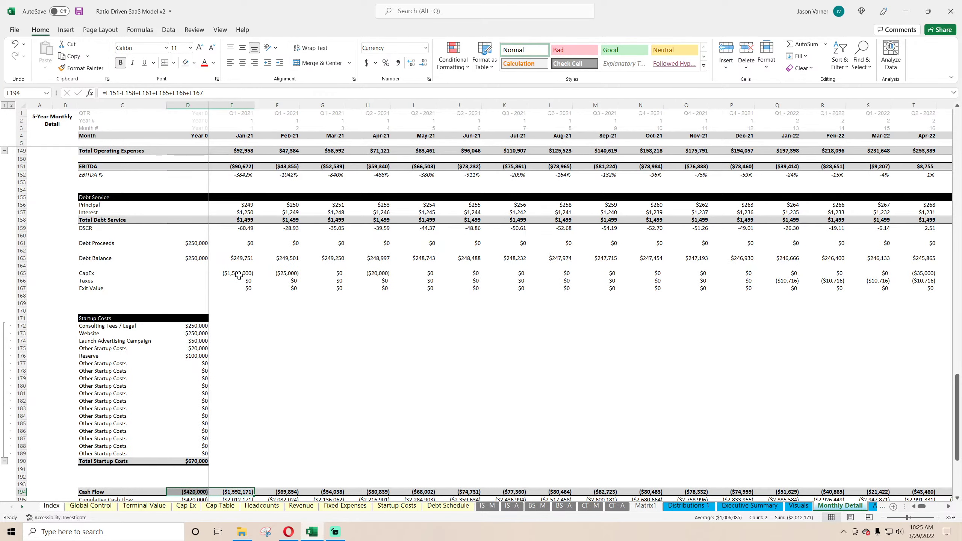
scroll(247, 286, "up", 4)
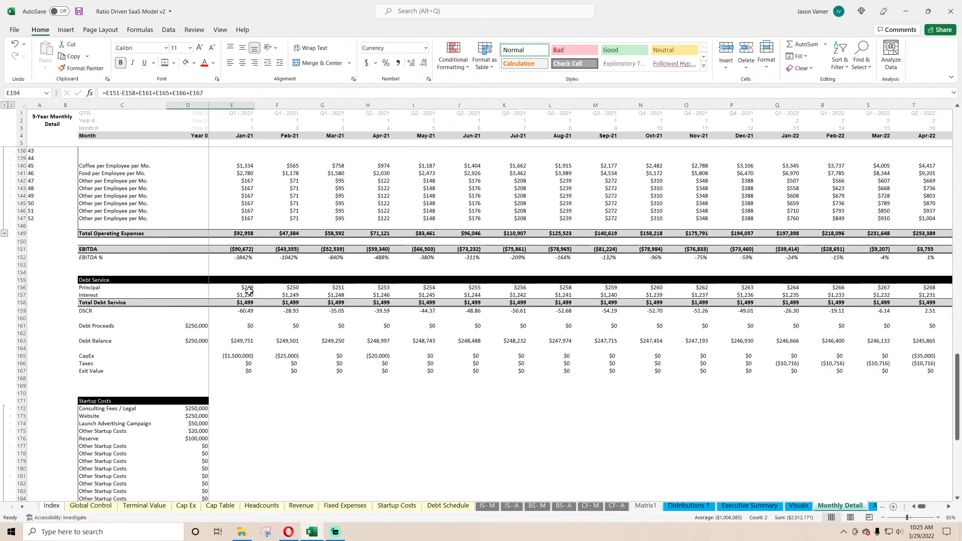
scroll(249, 291, "down", 9)
scroll(248, 290, "up", 9)
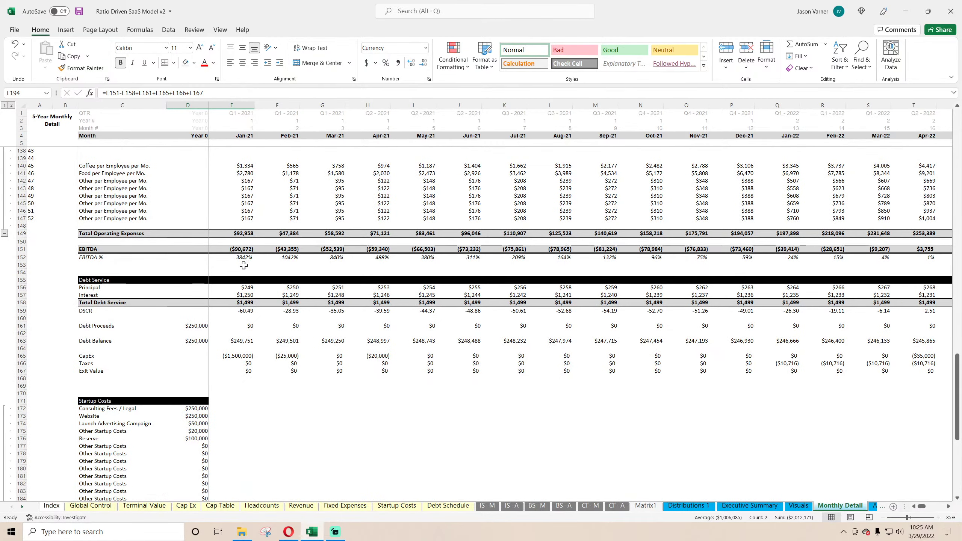
left_click(244, 249)
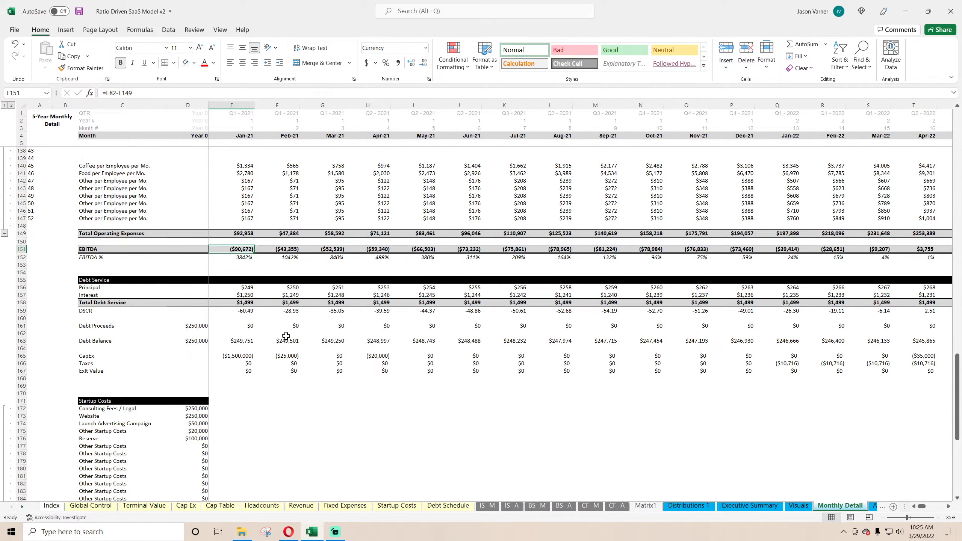
scroll(283, 339, "up", 4)
scroll(280, 345, "up", 16)
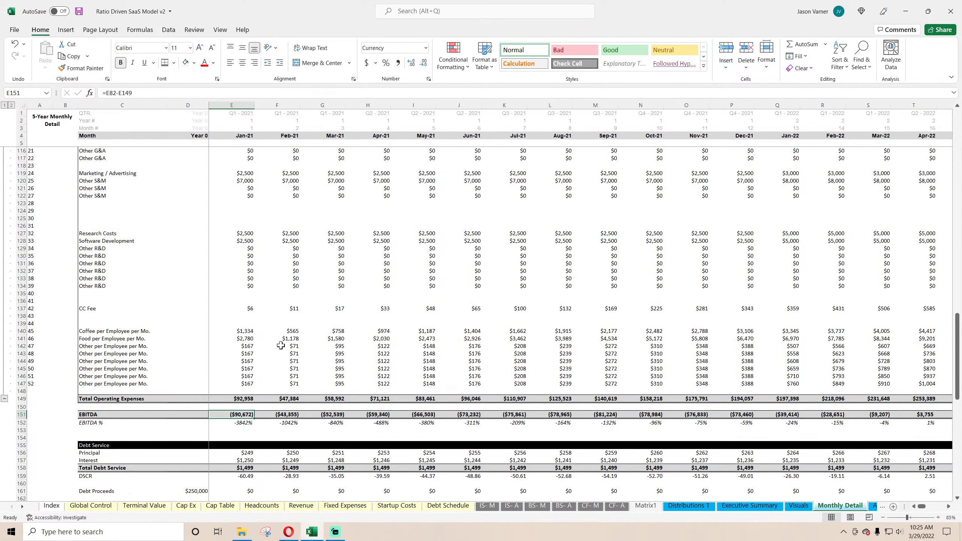
scroll(281, 346, "up", 6)
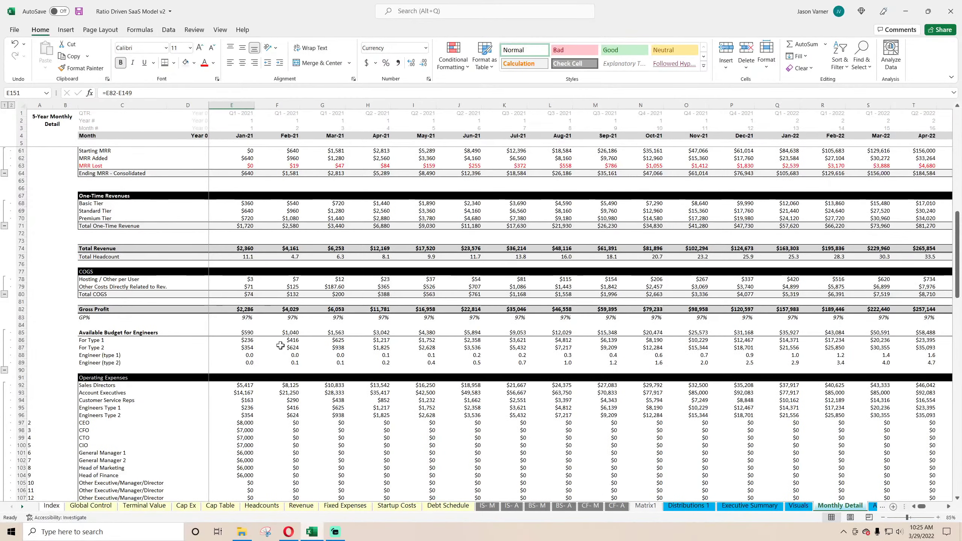
scroll(281, 345, "down", 20)
scroll(281, 346, "down", 7)
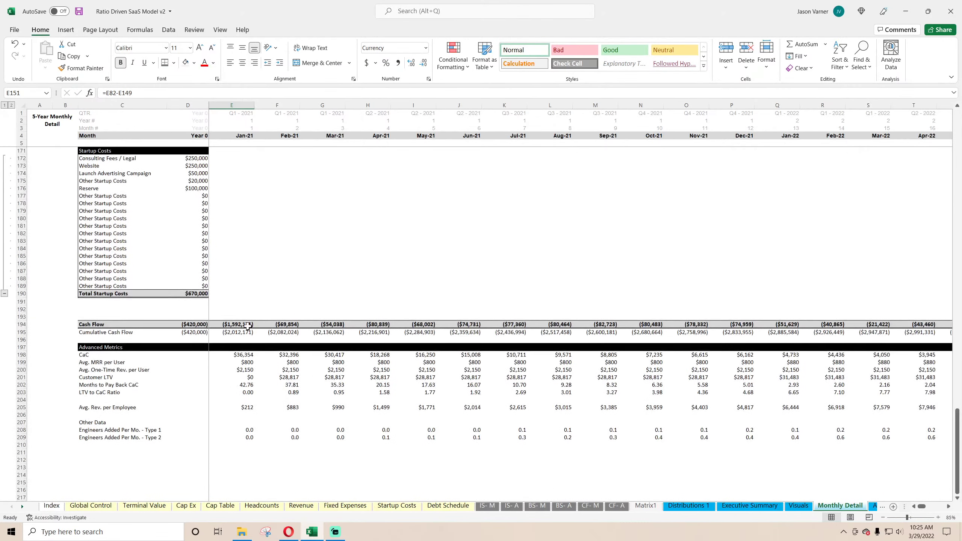
Compare Total Startup Costs on Monthly Detail with the Total on the Startup Costs sheet, including both sum formulas
left_click(193, 295)
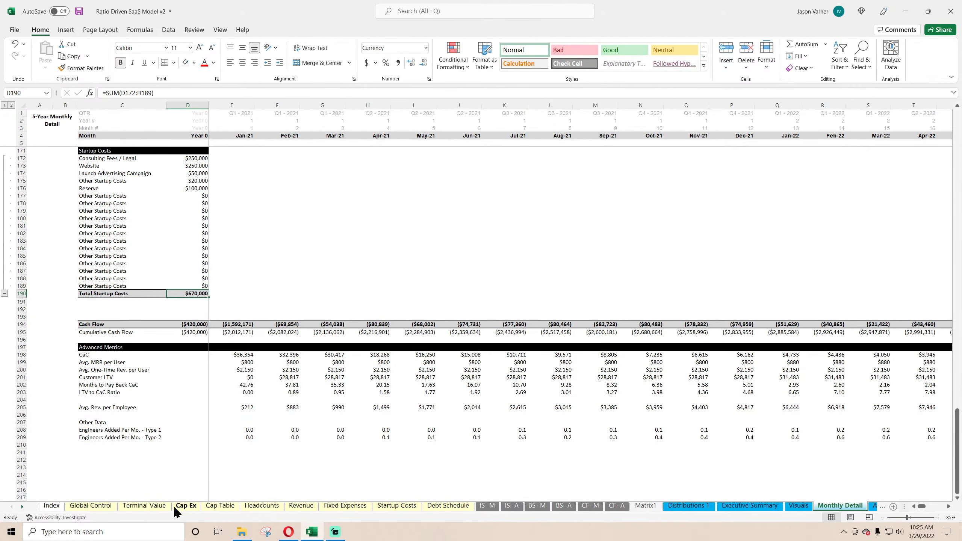
left_click(184, 507)
left_click(402, 507)
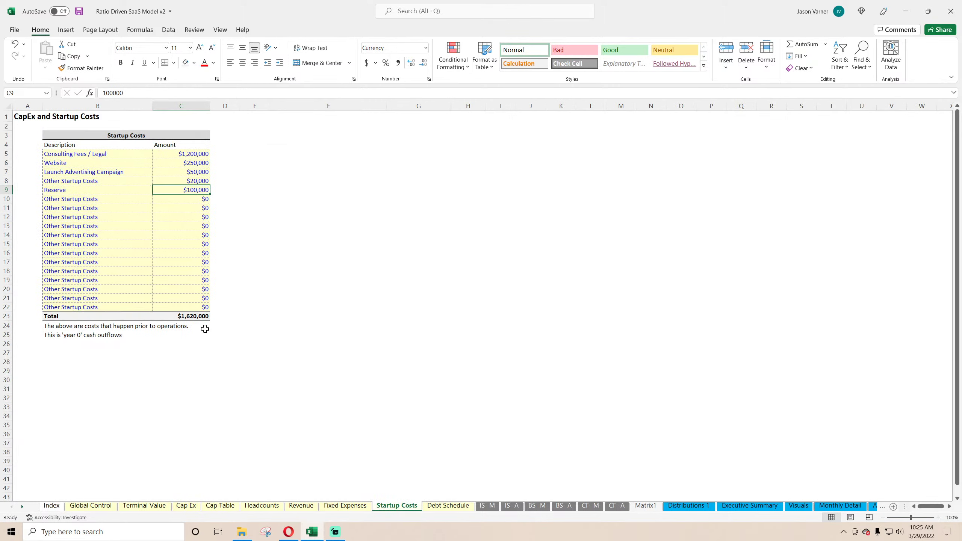
left_click(196, 317)
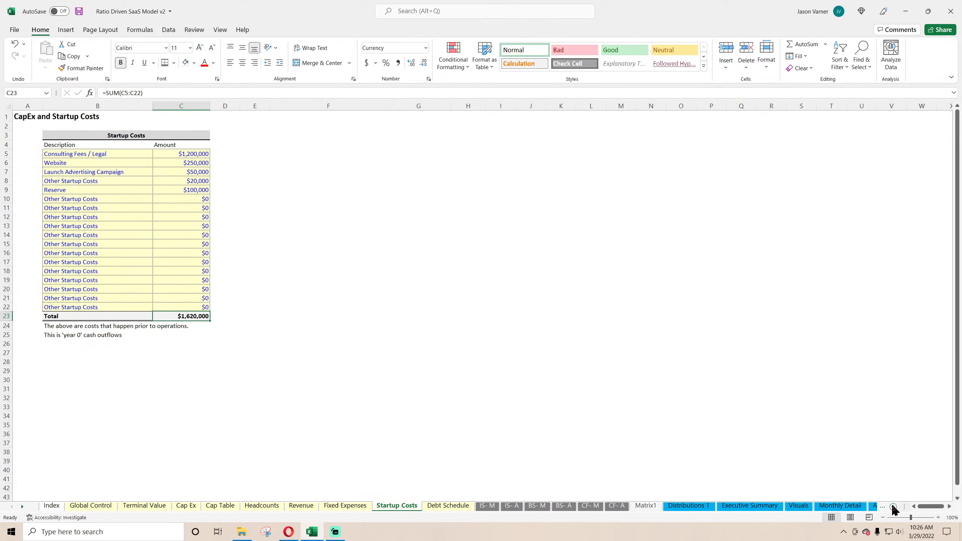
Examine the Monthly Detail startup cost formulas and check their references against the matching rows and total on the Startup Costs sheet
left_click(840, 506)
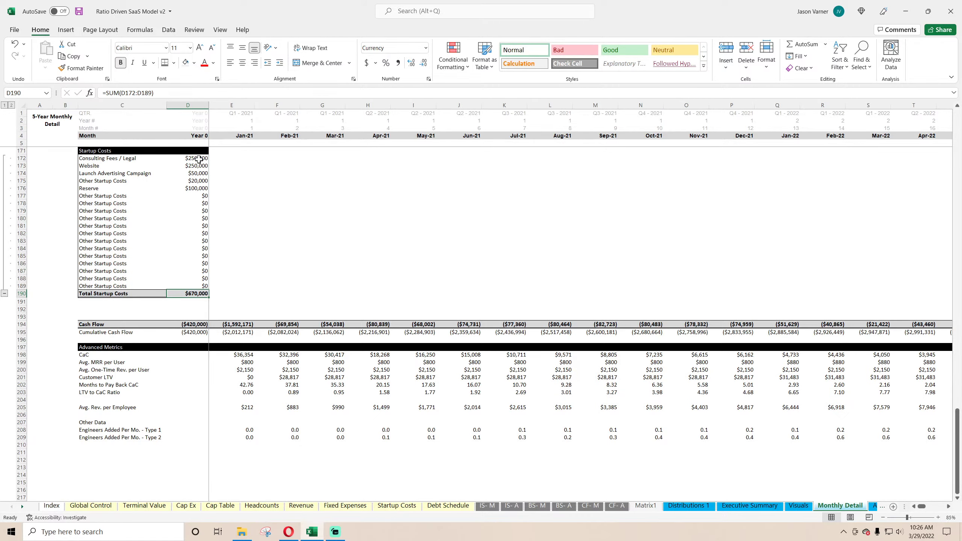
left_click(199, 159)
double_click(198, 289)
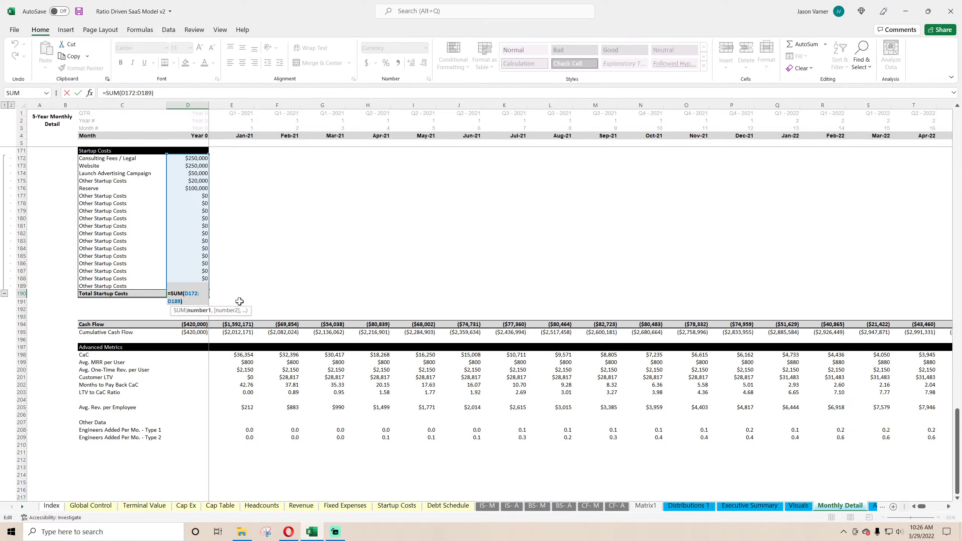
key("Escape")
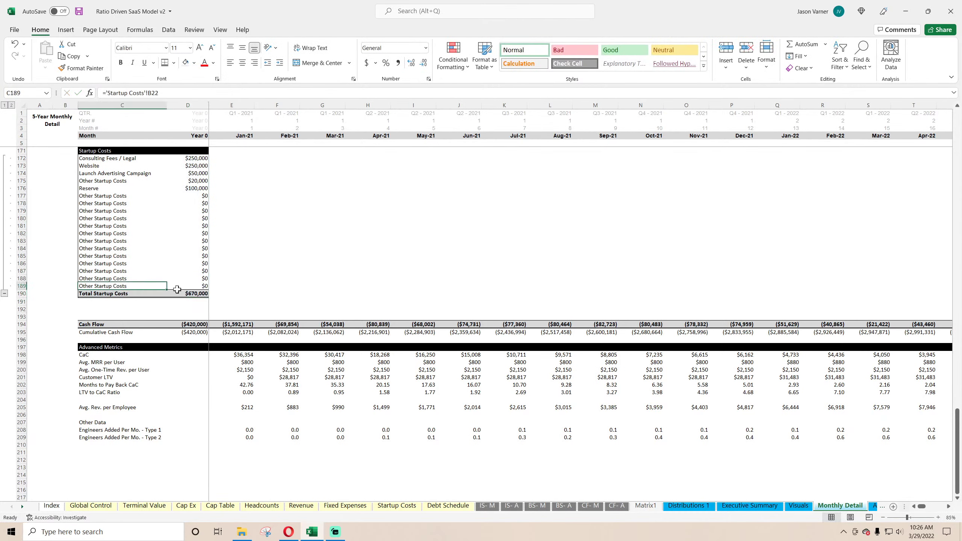
left_click(195, 285)
left_click(196, 272)
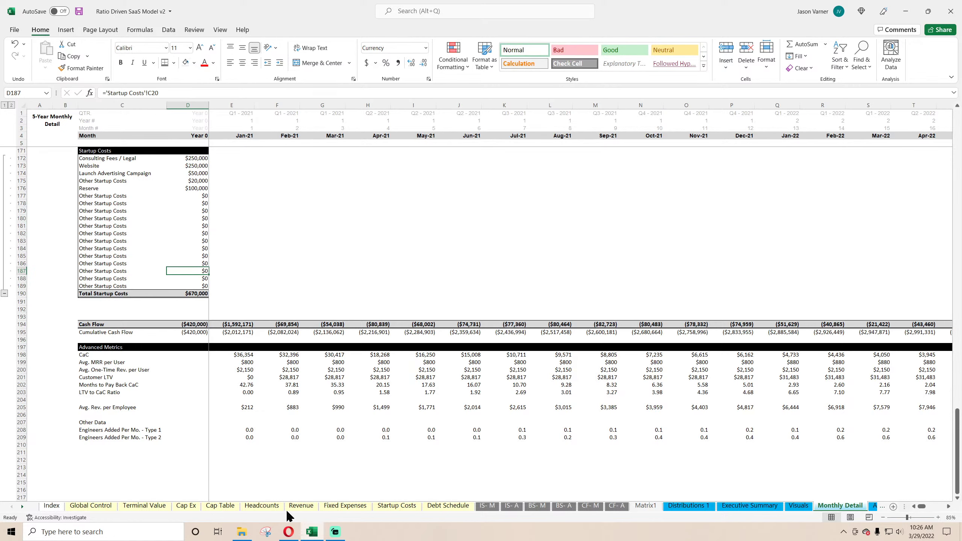
left_click(399, 505)
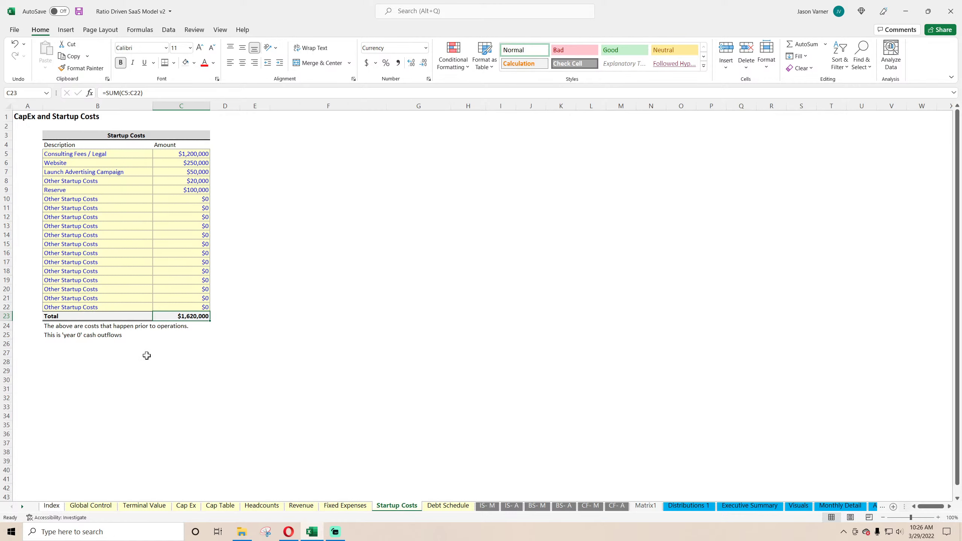
double_click(187, 318)
key("Escape")
left_click(86, 156)
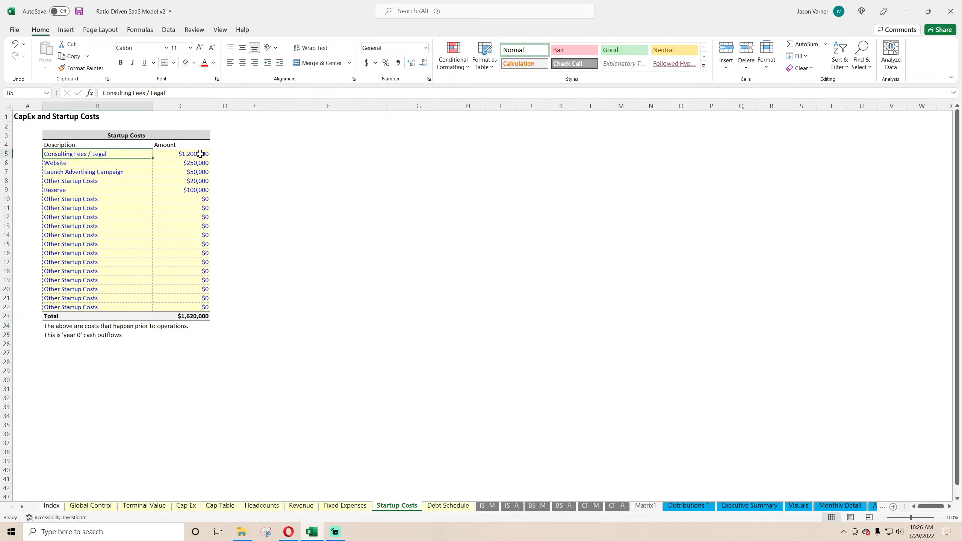
left_click(200, 154)
left_click(830, 497)
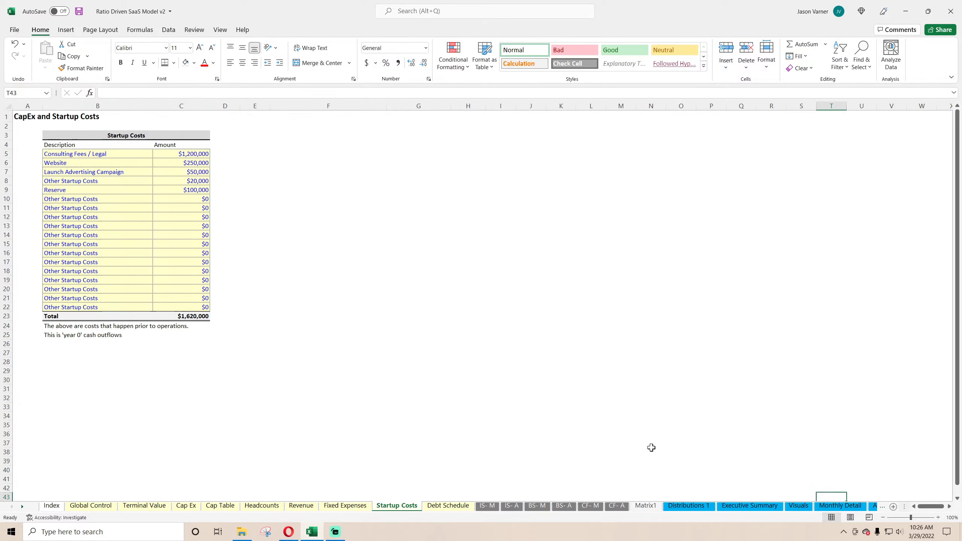
Link Consulting Fees / Legal in Monthly Detail D172 to 'Startup Costs'!C5, fill the formula down through D189, and compare the totals
left_click(832, 505)
left_click(191, 157)
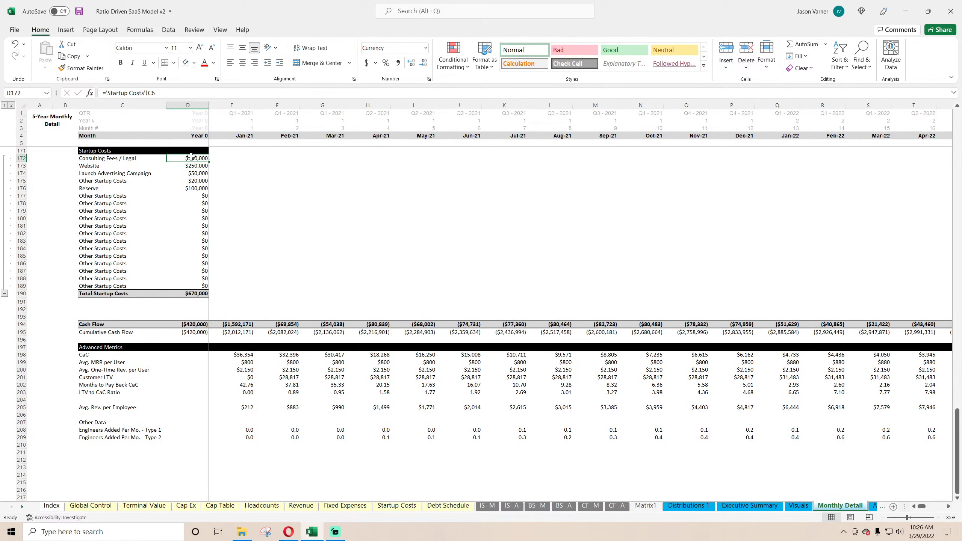
type("=")
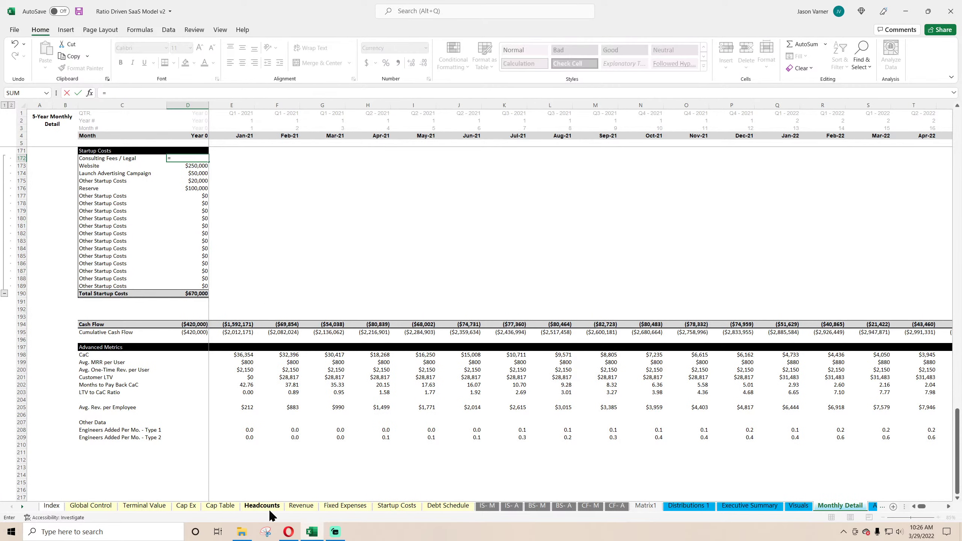
left_click(397, 506)
left_click(182, 154)
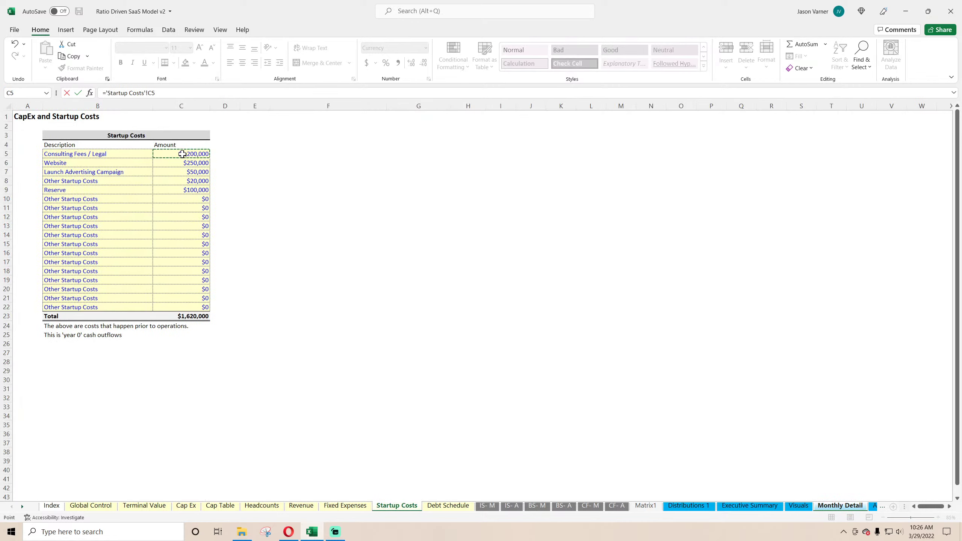
key("Return")
left_click(187, 158)
left_click_drag(208, 162, 207, 289)
left_click(201, 278)
left_click(201, 287)
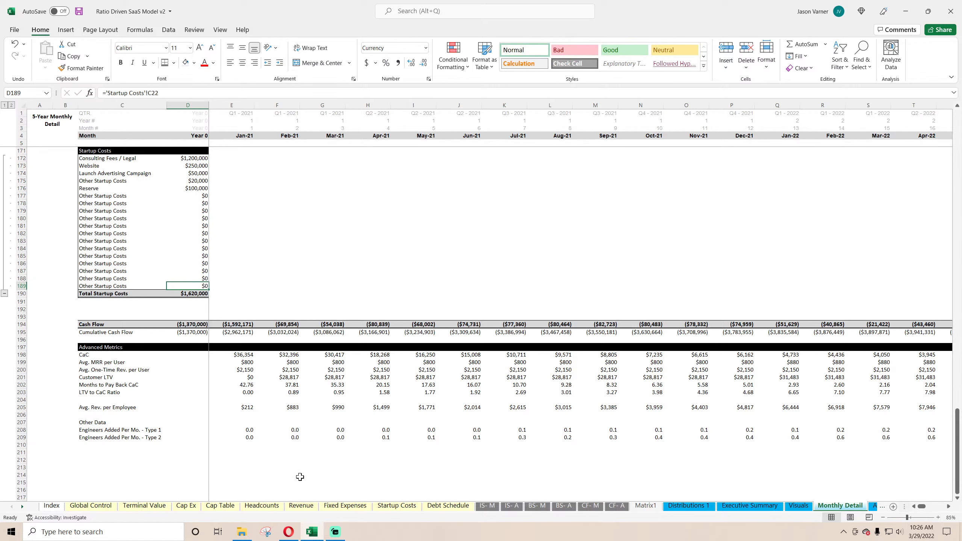
left_click(397, 505)
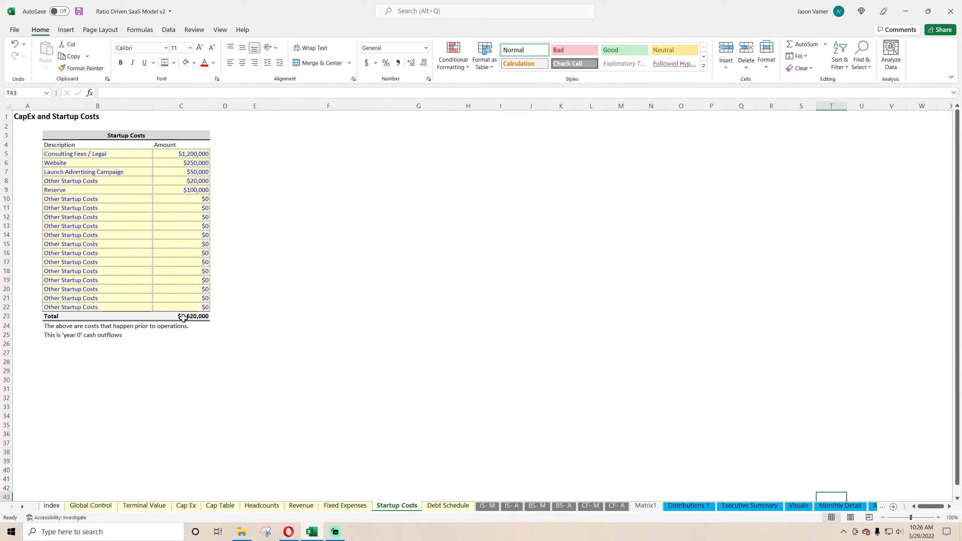
Check the startup cost total against Monthly Detail and the Total Equity Required for Project on Global Control, and save the workbook
left_click(181, 308)
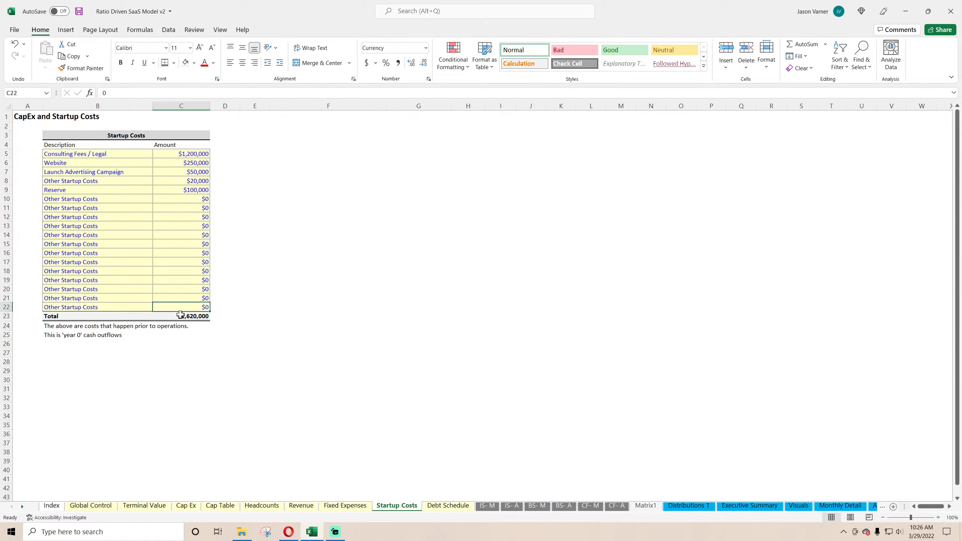
left_click(832, 506)
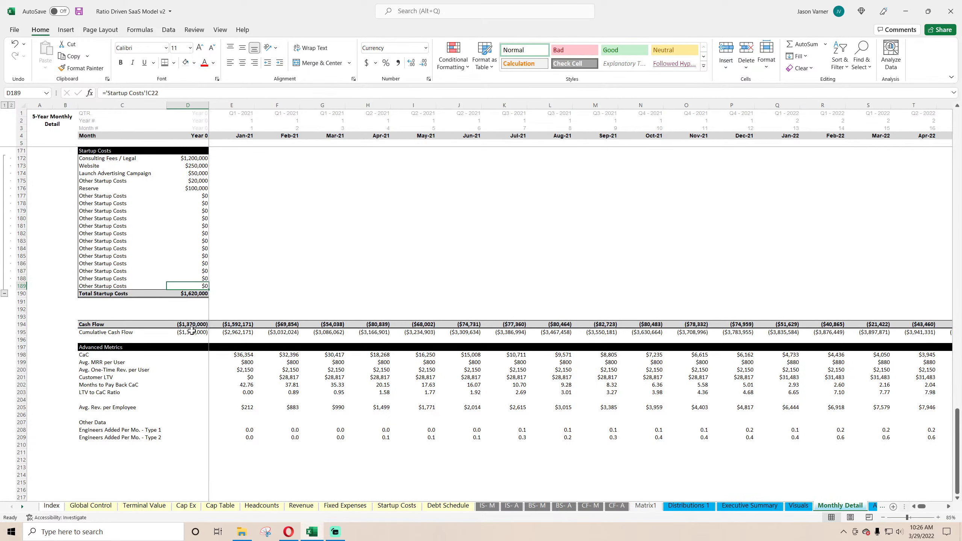
left_click(90, 505)
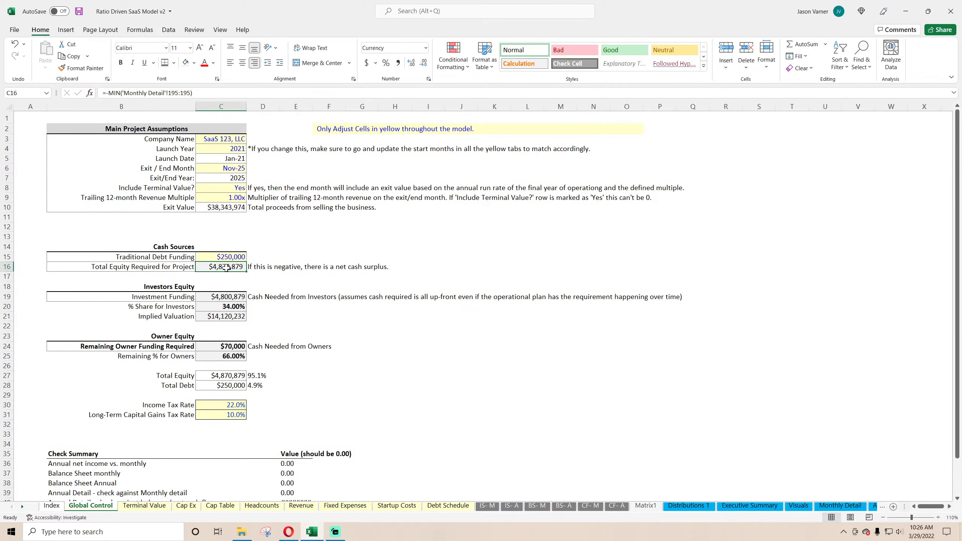
left_click(79, 11)
left_click(428, 425)
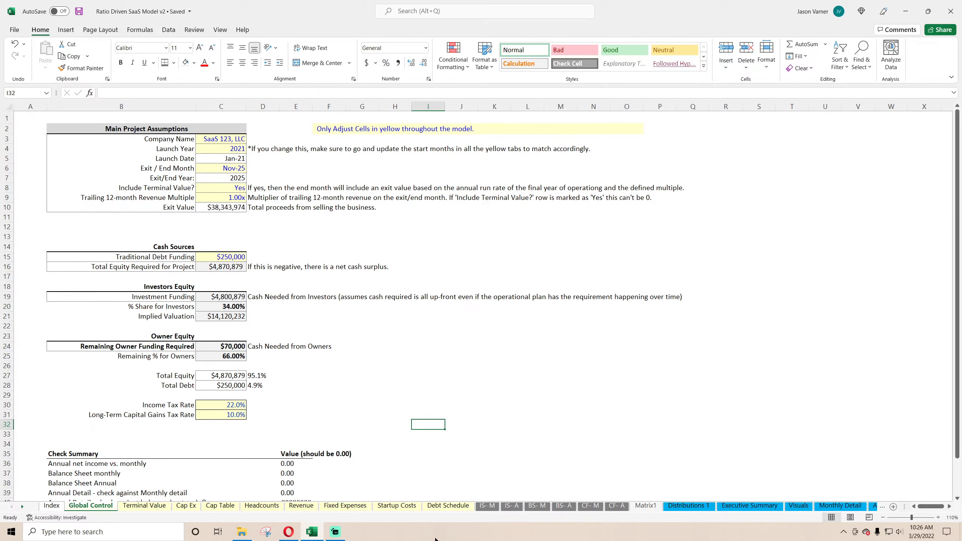
Trace the Cash row formulas on the monthly balance sheet BS- M month by month from Jan-21 through May-23
left_click(537, 506)
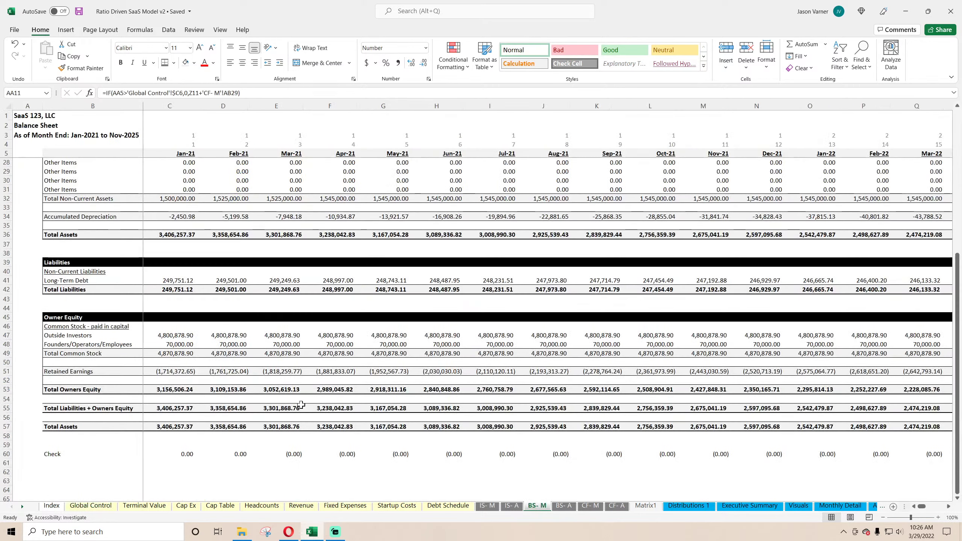
left_click(172, 209)
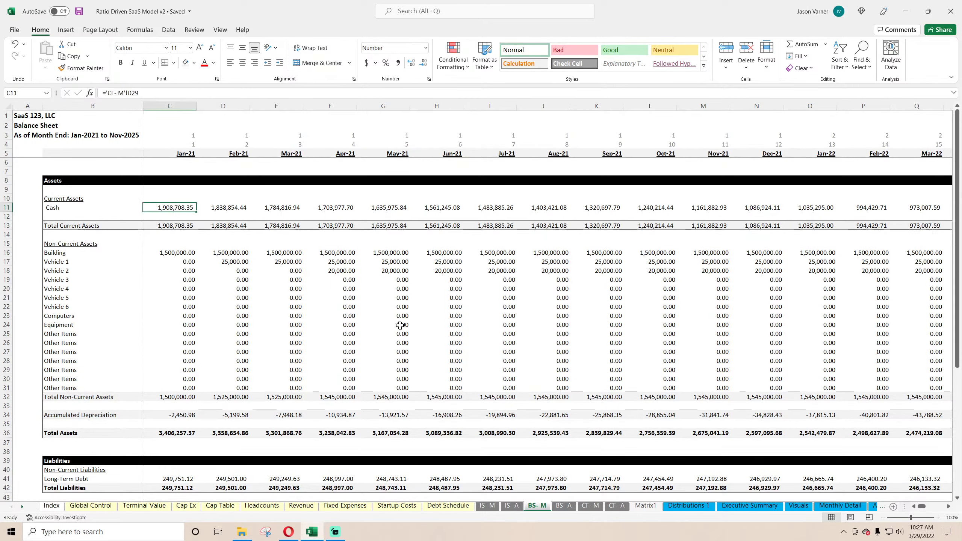
key("Right")
key("Right")
key("Right")
key("Right")
key("Right")
key("Right")
key("Right")
key("Right")
key("Right")
key("Right")
key("Right")
key("Right")
key("Right")
key("Right")
key("Right")
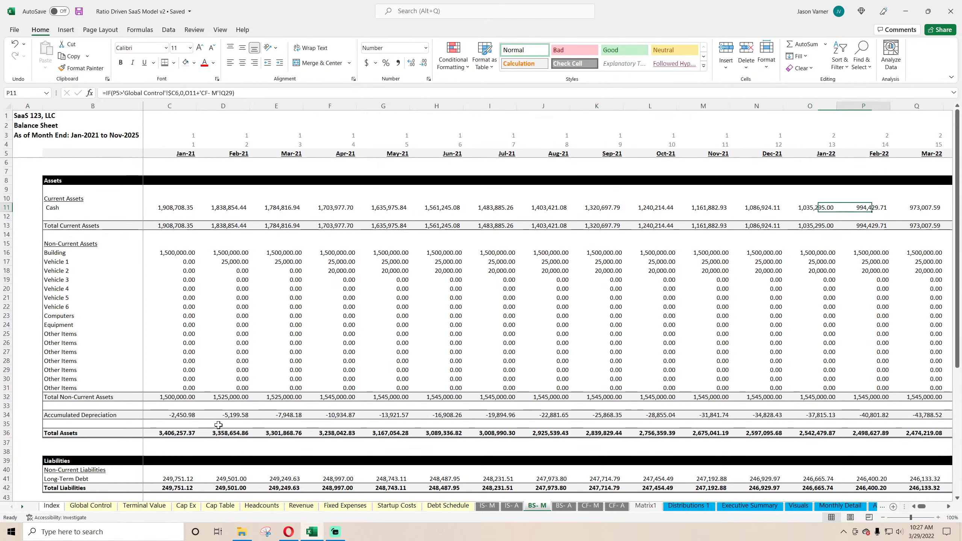
key("Right")
key("Right")
key("Right")
key("Right")
key("Right")
key("Right")
key("Right")
key("Right")
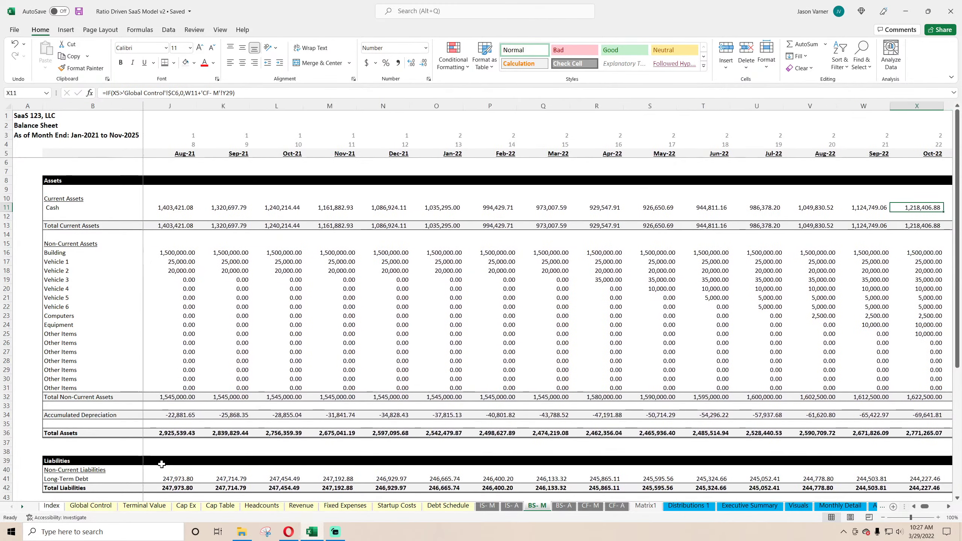
key("Right")
key("Left")
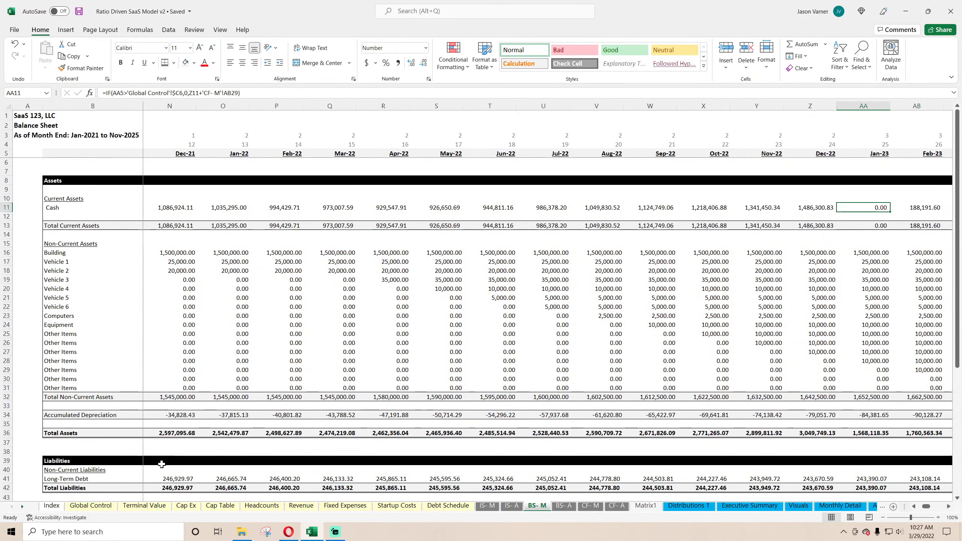
key("Right")
key("Right")
key("Right")
key("Right")
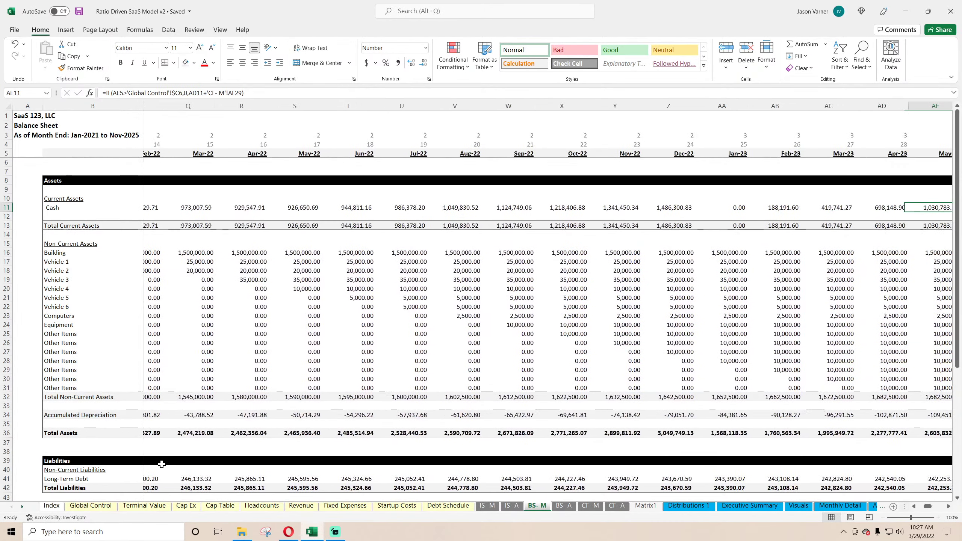
key("Left")
key("Left")
key("Left")
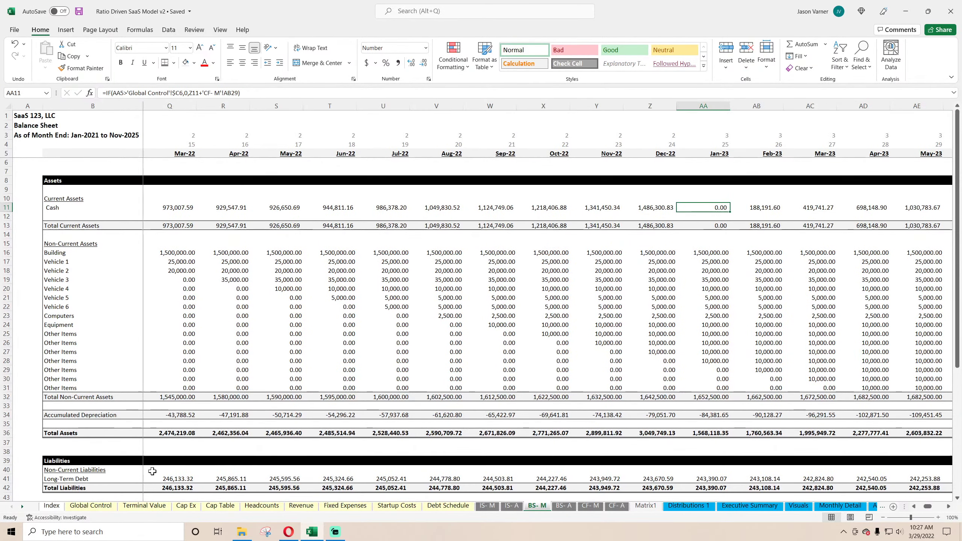
Examine the Cash formulas around Jan-23 and review the Check rows on the monthly and annual balance sheets
scroll(682, 319, "down", 11)
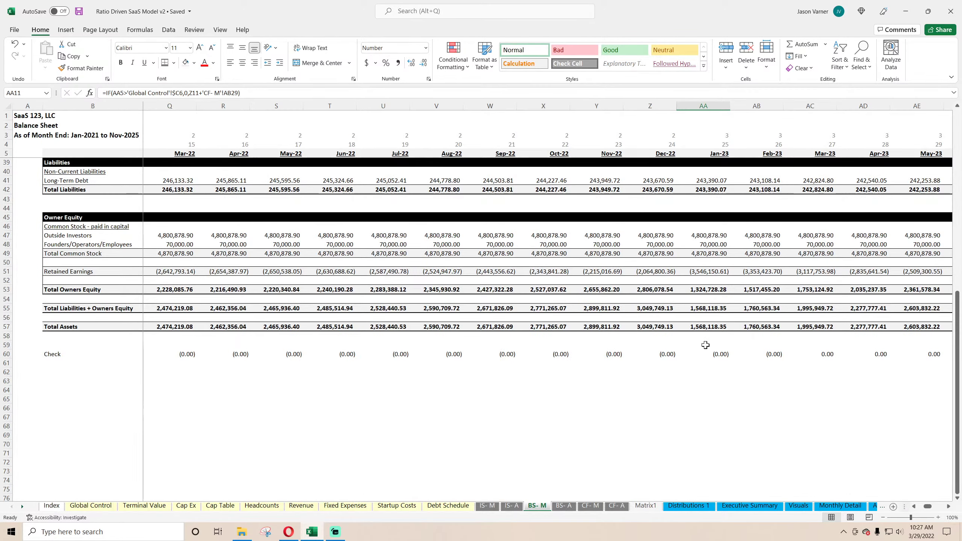
scroll(706, 345, "up", 11)
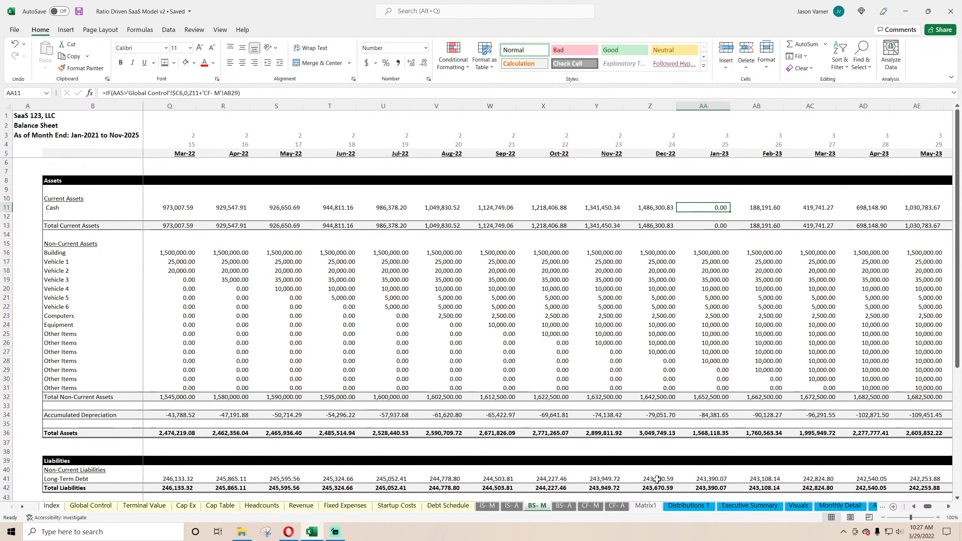
left_click(764, 206)
left_click(814, 207)
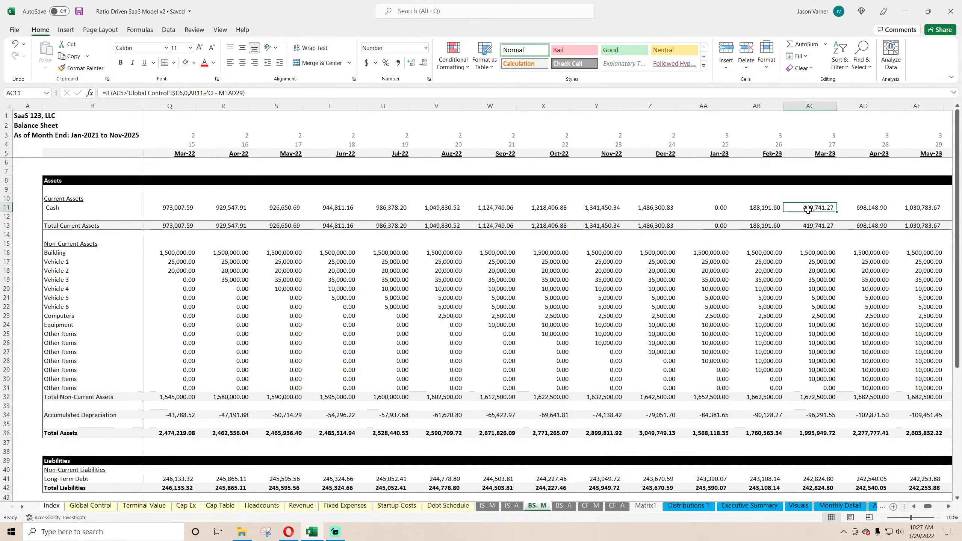
mouse_move(927, 509)
left_mouse_down()
mouse_move(947, 512)
mouse_move(928, 510)
left_mouse_up()
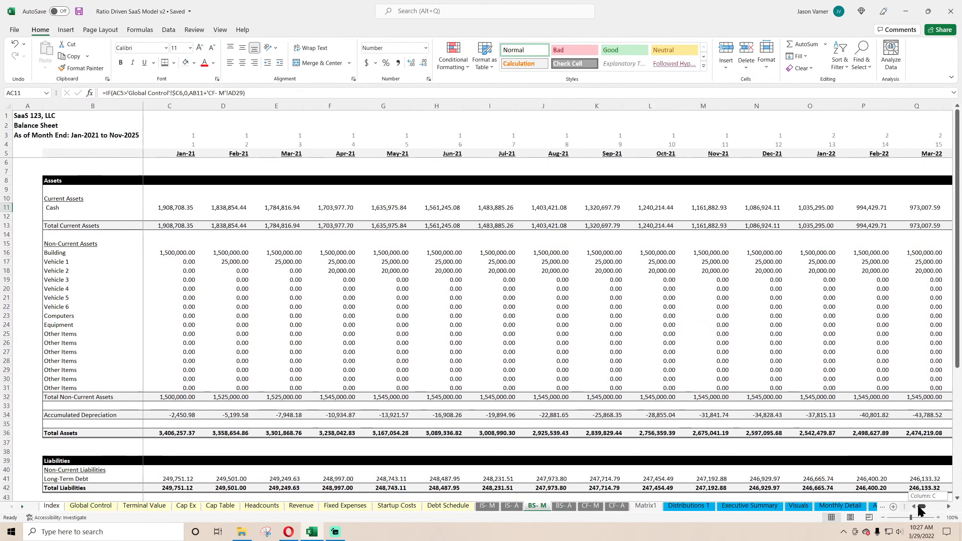
scroll(352, 262, "down", 4)
scroll(352, 263, "down", 4)
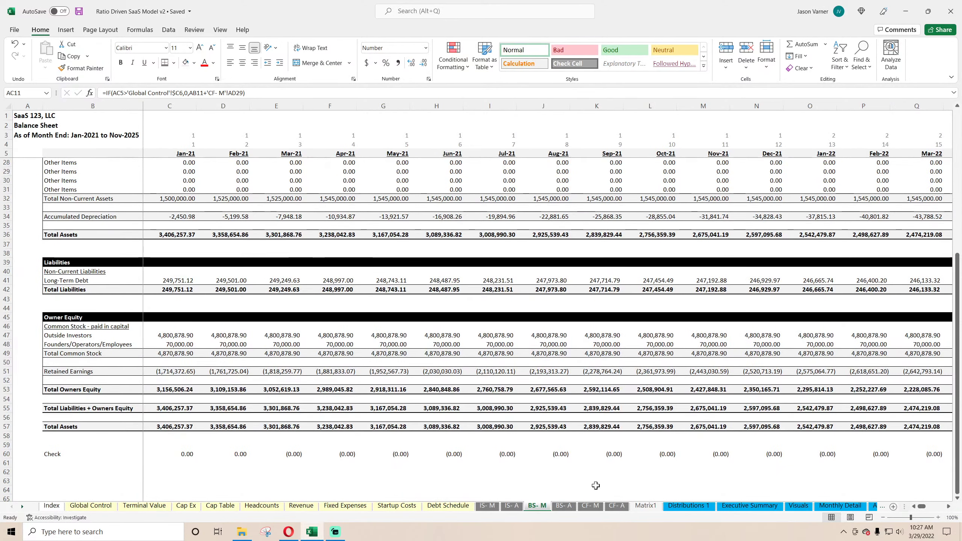
key("ctrl+Page_Down")
scroll(297, 362, "up", 7)
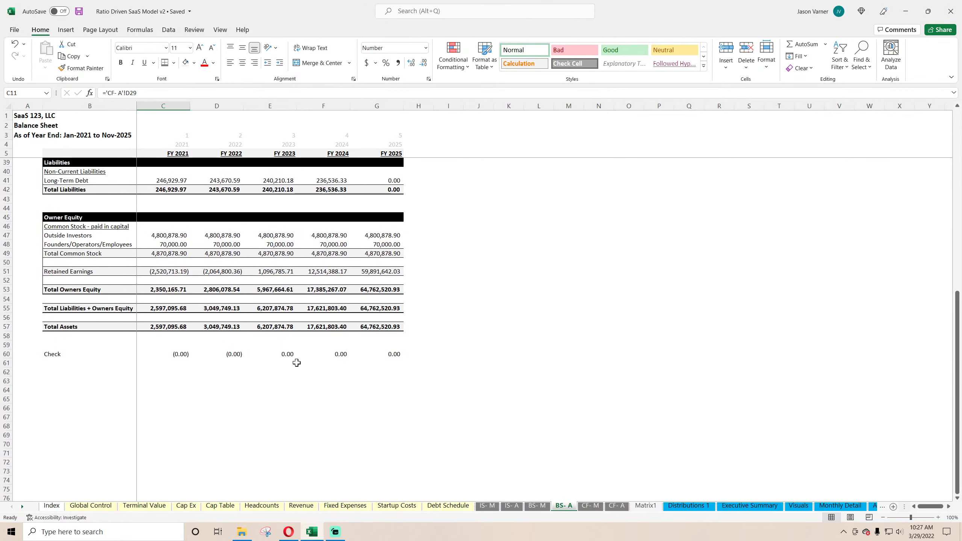
Examine the Total Cash Returns and Cash Outlays formulas on Distributions 1 against the Cash Flow row on Monthly Detail
left_click(688, 507)
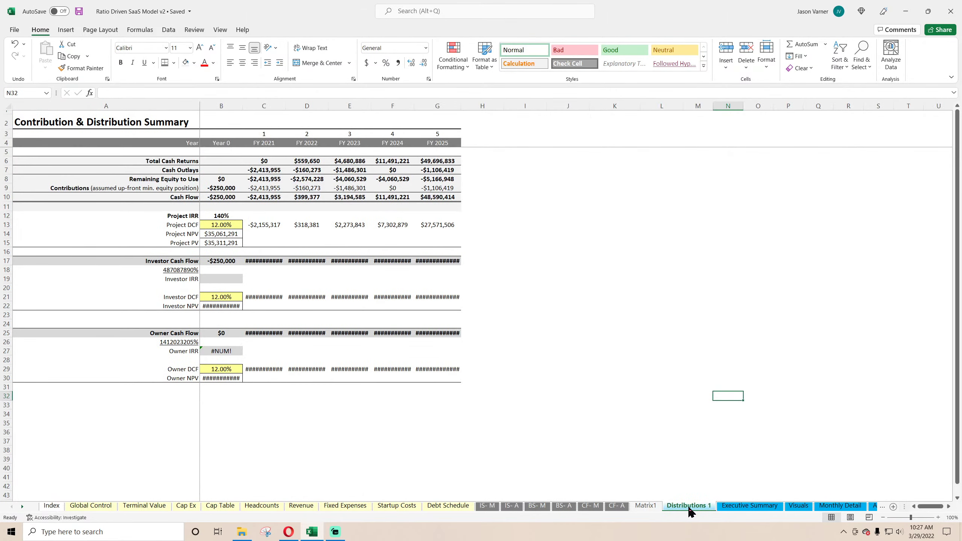
left_click(264, 160)
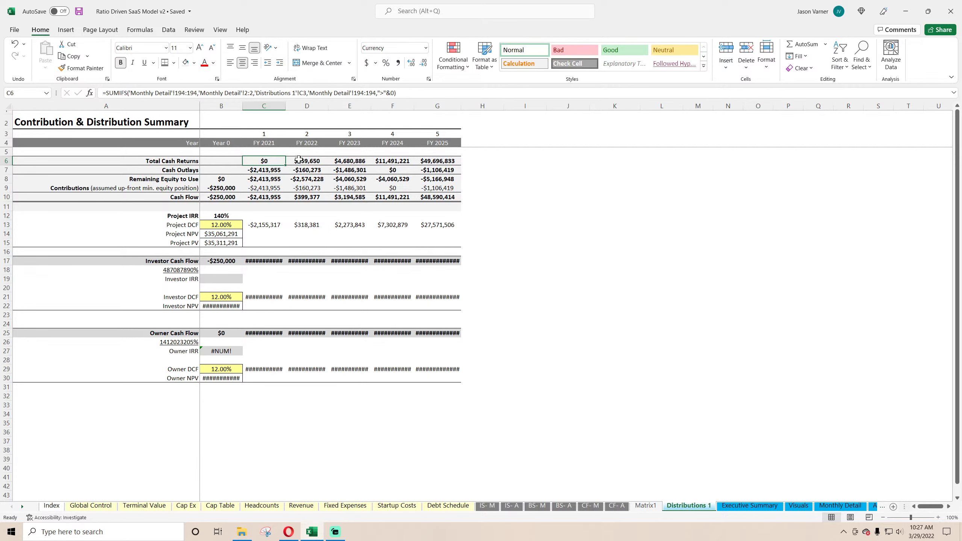
left_click(839, 506)
left_click(235, 325)
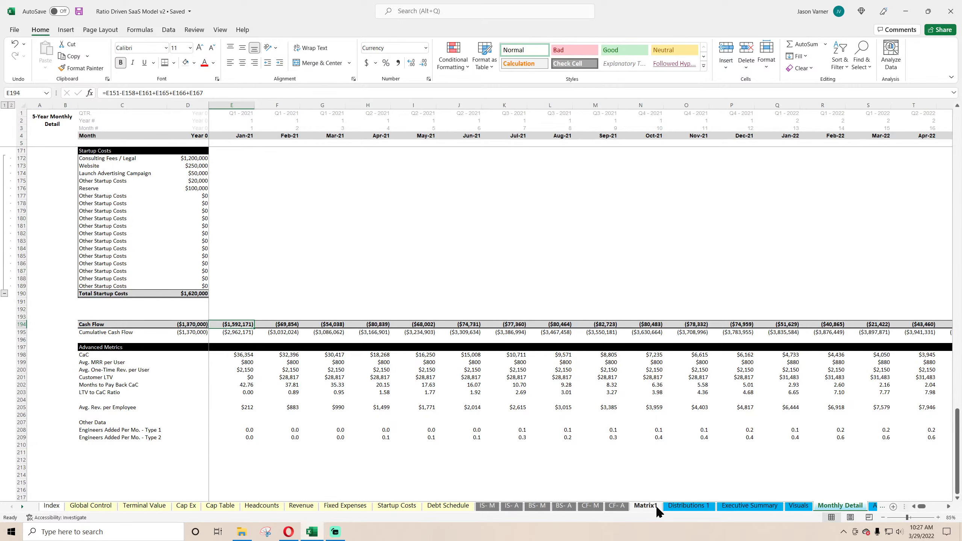
left_click(688, 505)
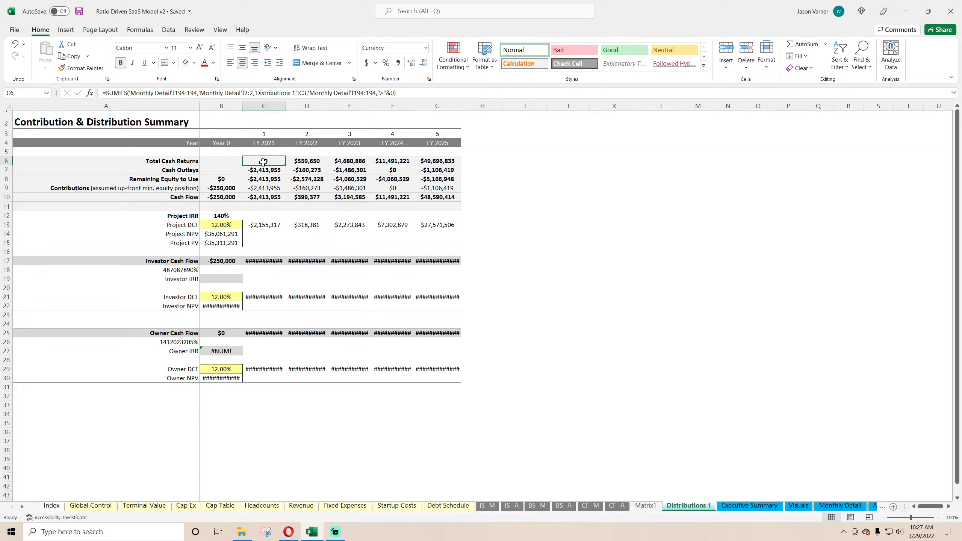
key("ctrl+shift+Right")
left_click_drag(259, 172, 405, 162)
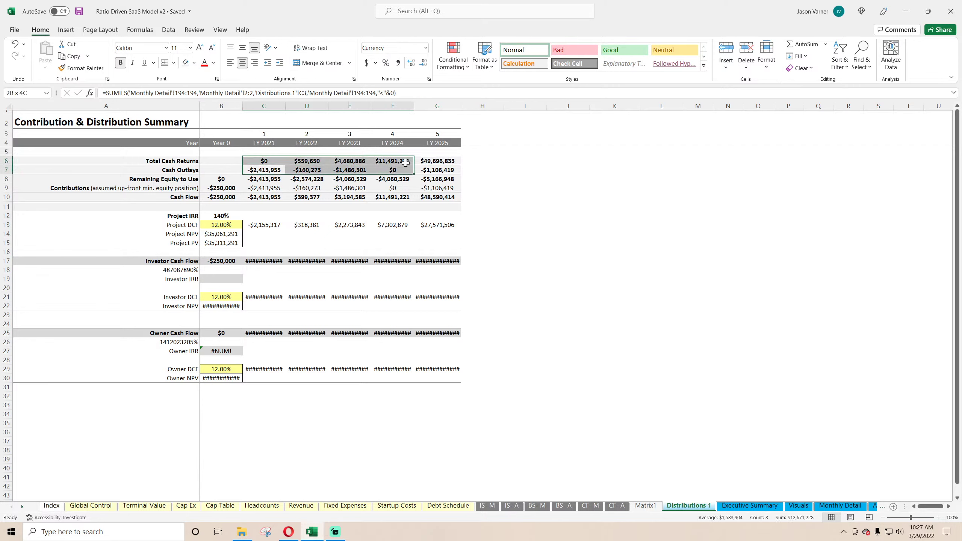
Set Year 0 Remaining Equity to Use in Distributions 1 B8 to ='Global Control'!C16+'Monthly Detail'!D161-'Monthly Detail'!D190
left_click(222, 179)
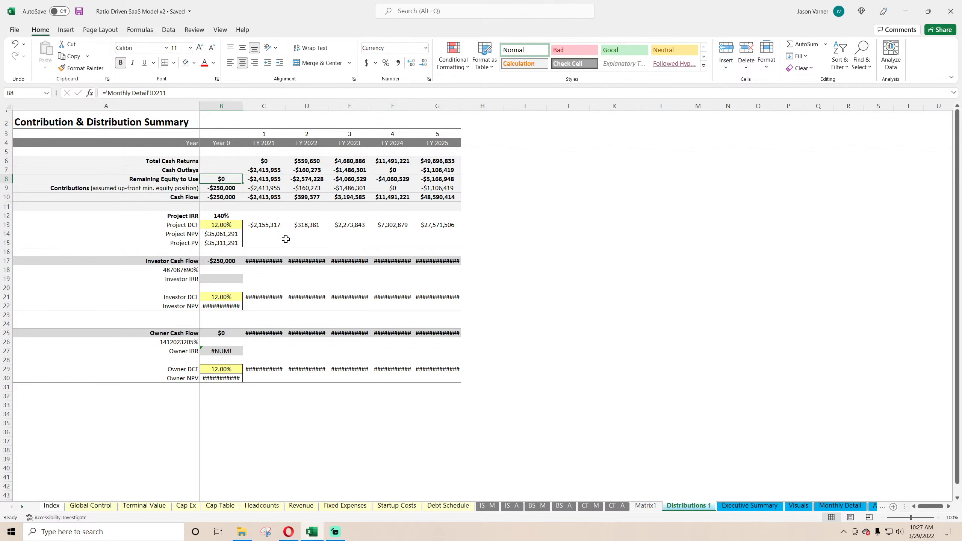
type("=")
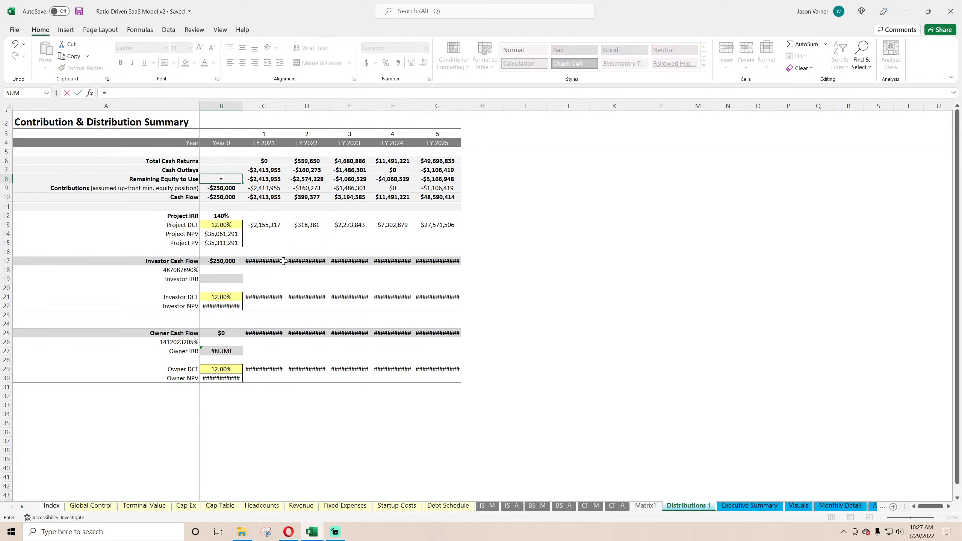
left_click(97, 506)
left_click(239, 267)
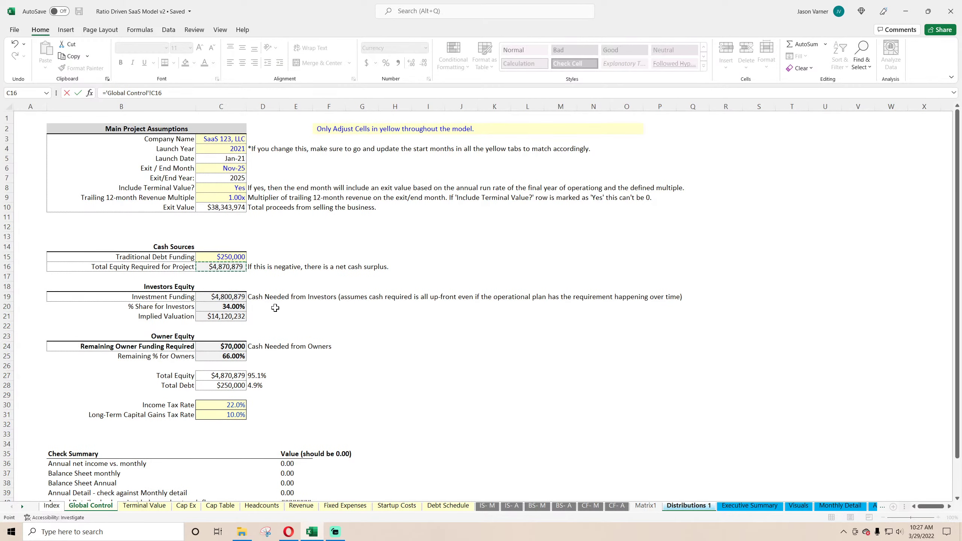
type("+")
left_click(839, 506)
scroll(201, 336, "up", 7)
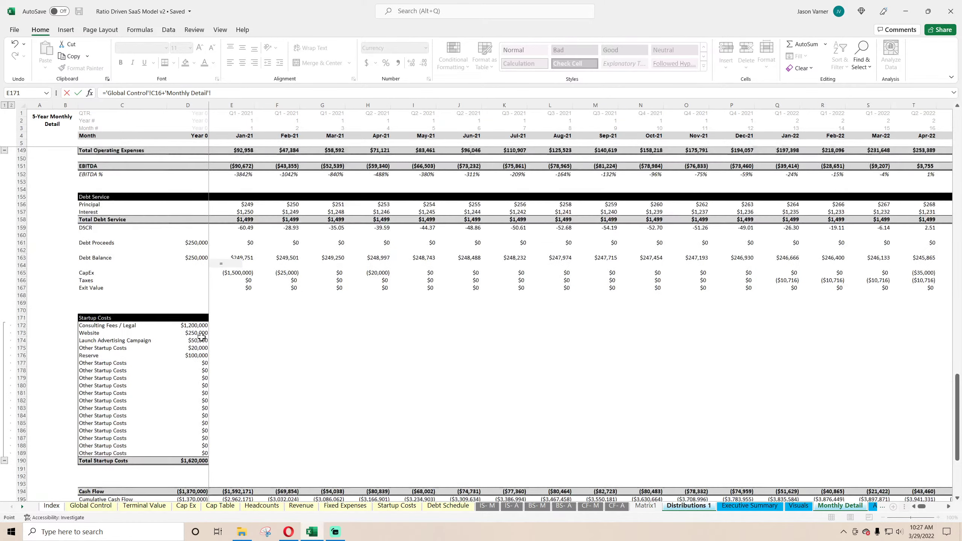
left_click(196, 244)
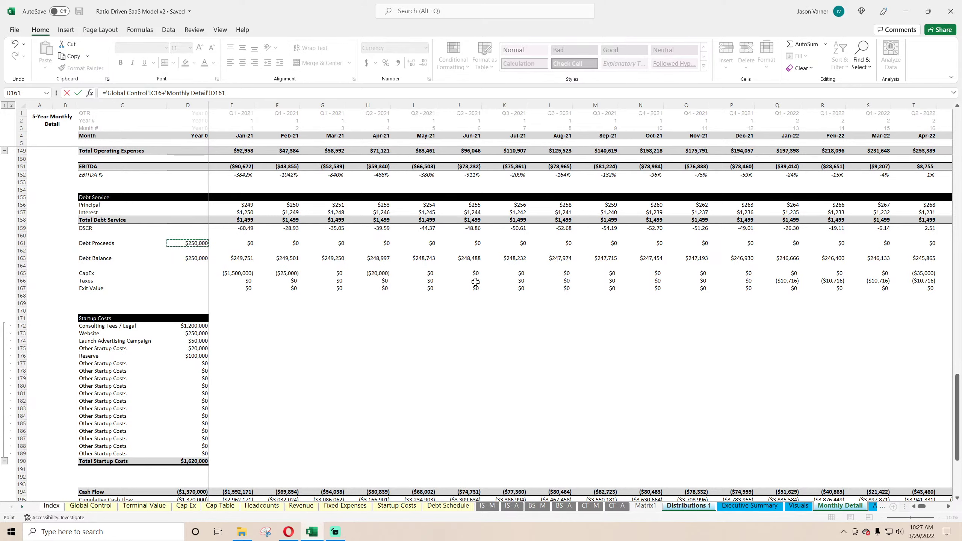
type("-")
left_click(193, 460)
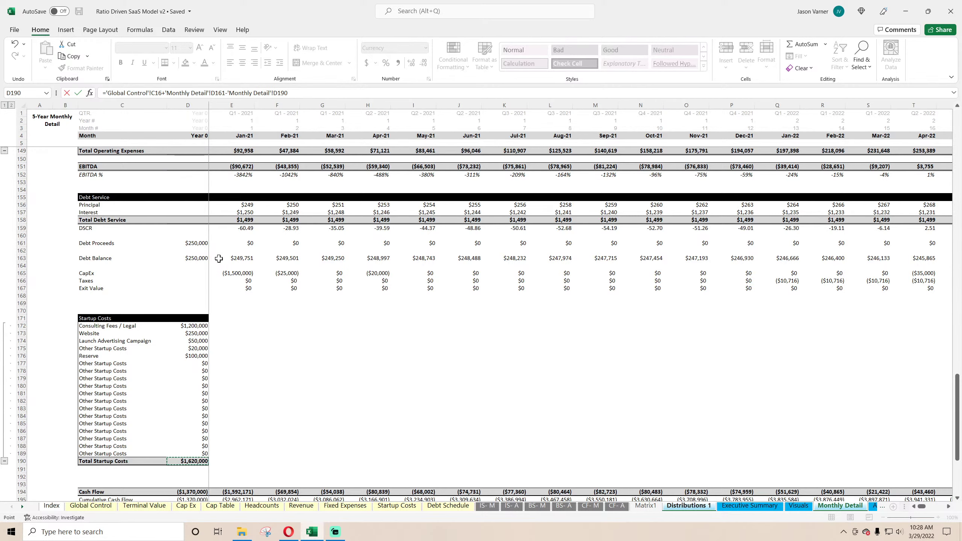
scroll(267, 370, "down", 4)
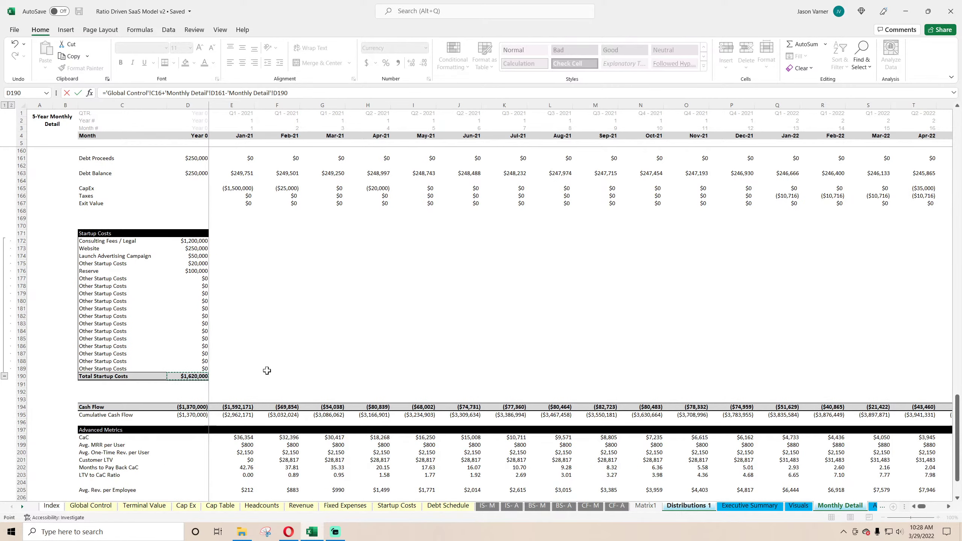
key("Return")
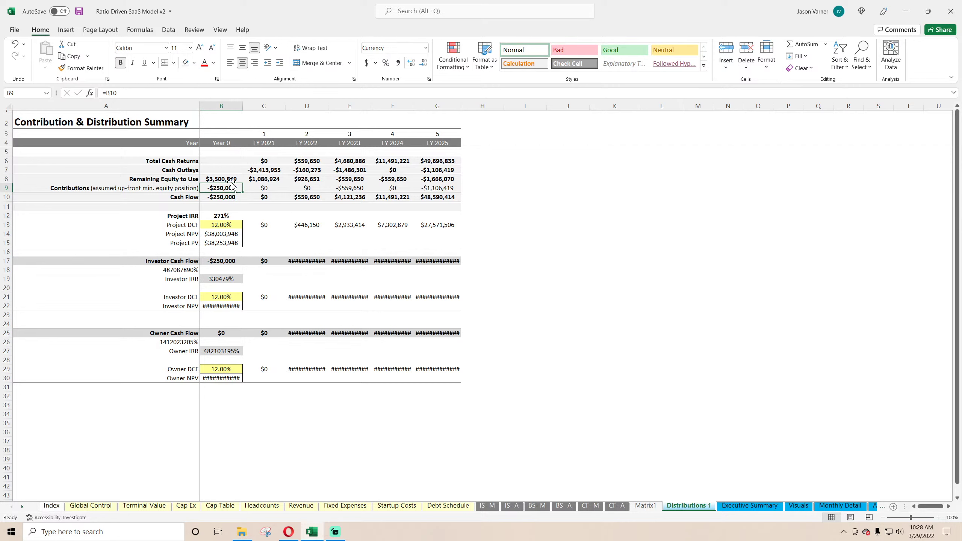
Set the Year 0 project Cash Flow in Distributions 1 B10 to =-'Global Control'!C16
left_click(227, 196)
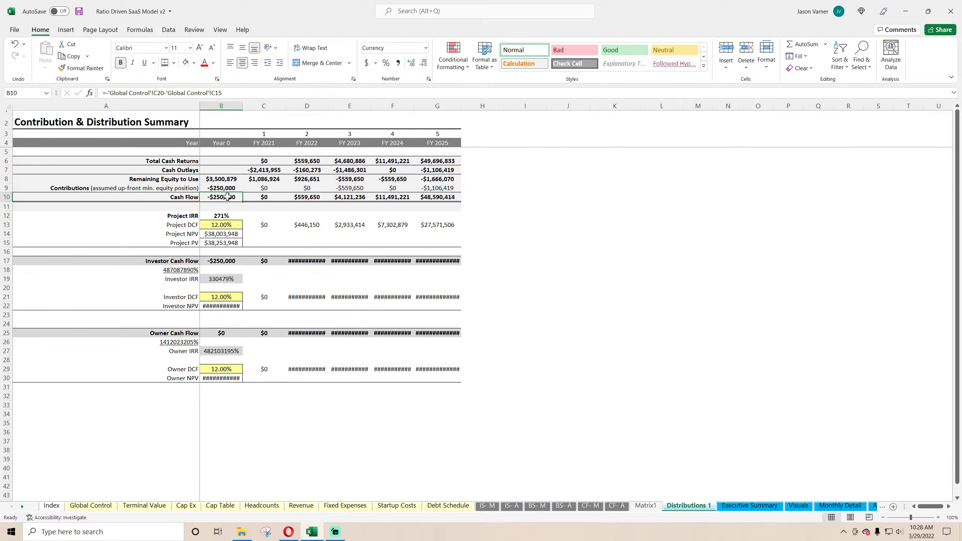
type("=-")
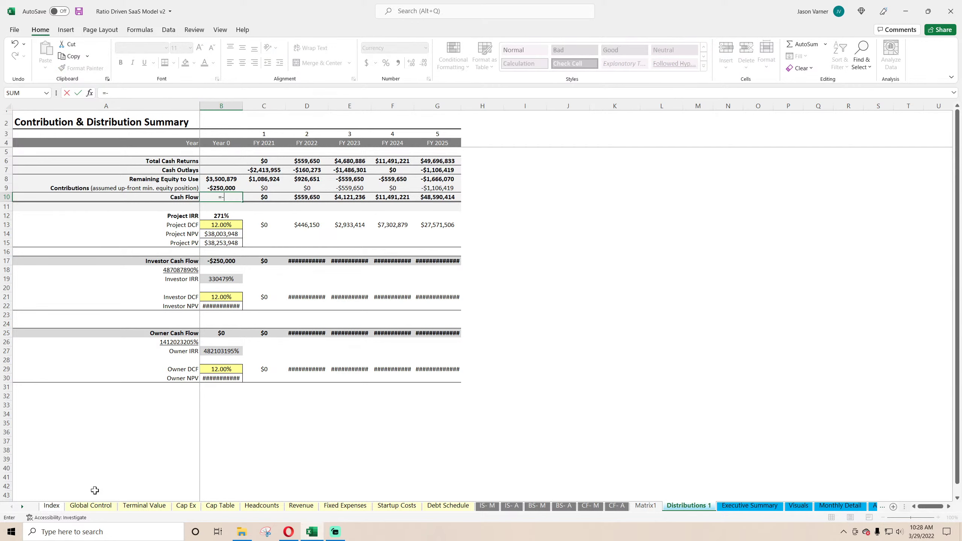
left_click(91, 505)
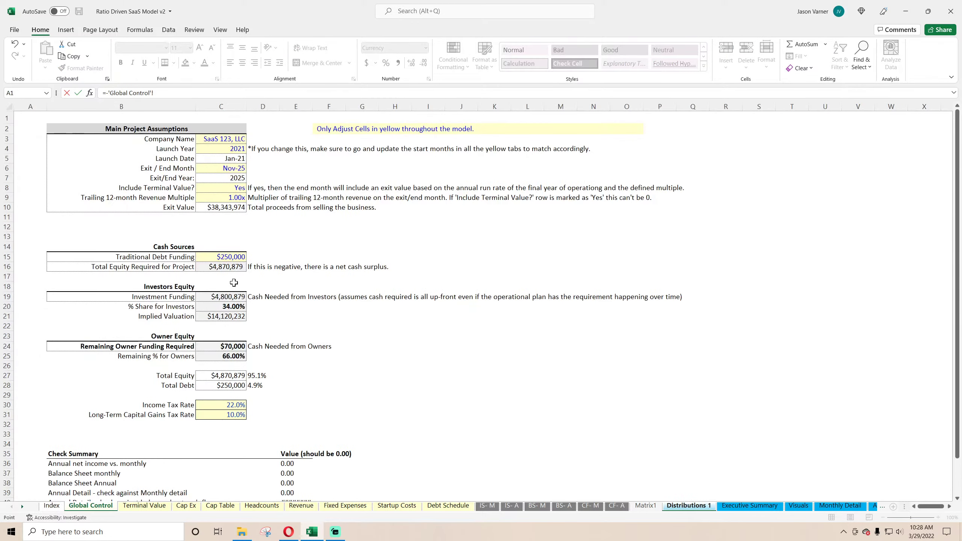
left_click(228, 267)
key("Return")
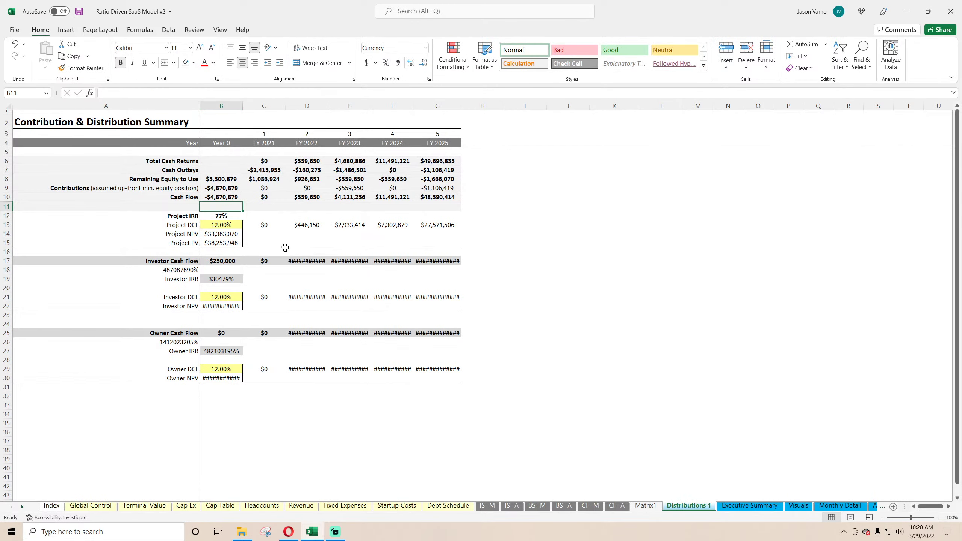
Set the width of columns B through G on Distributions 1 to 15 and save the workbook
left_click(218, 181)
left_click_drag(437, 105, 236, 112)
right_click(268, 106)
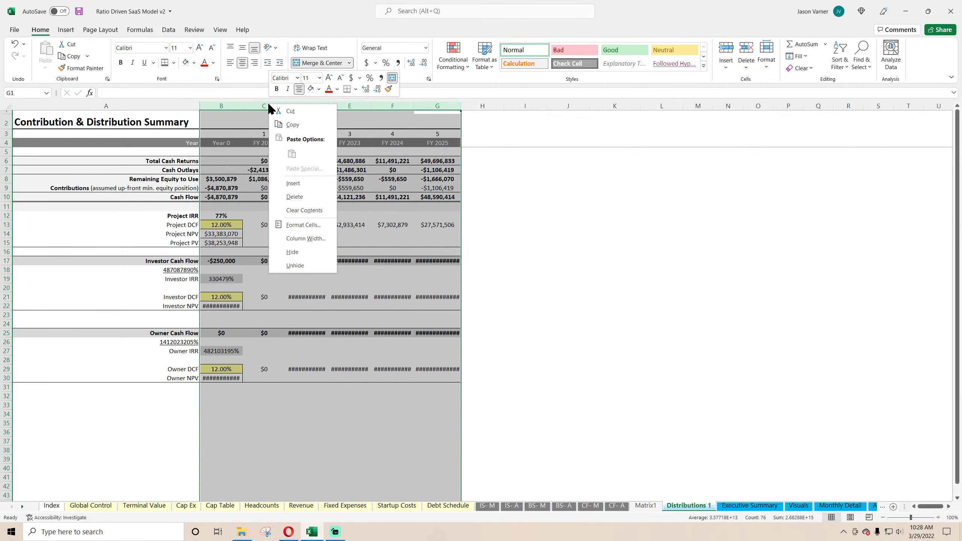
left_click(295, 236)
type("15")
key("Return")
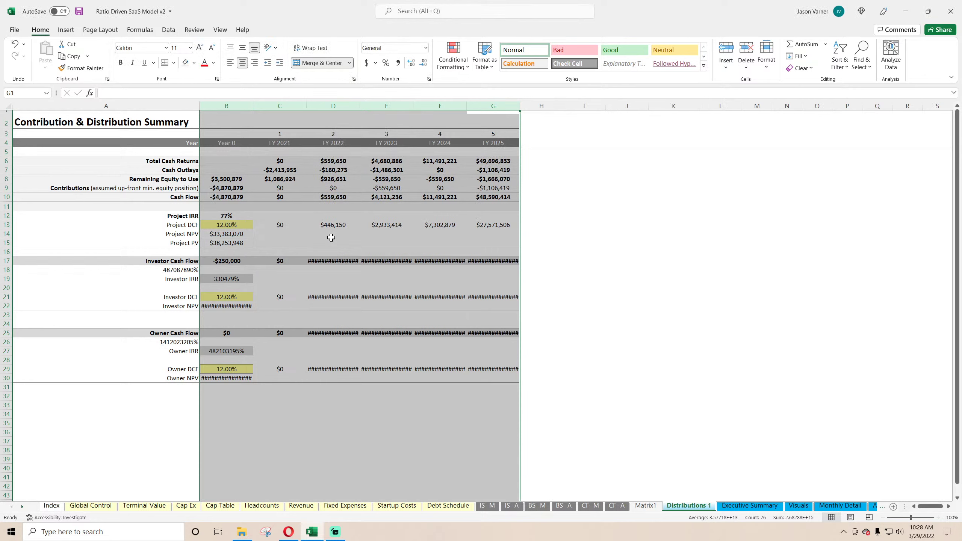
left_click(608, 281)
left_click(78, 11)
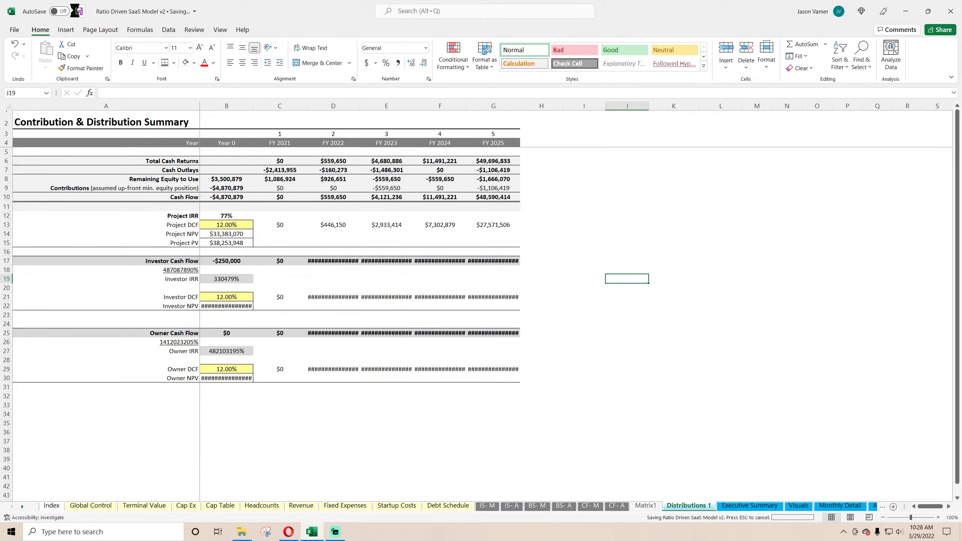
Link the investor share in Distributions 1 A18 to % Share for Investors in Global Control C20
left_click(183, 269)
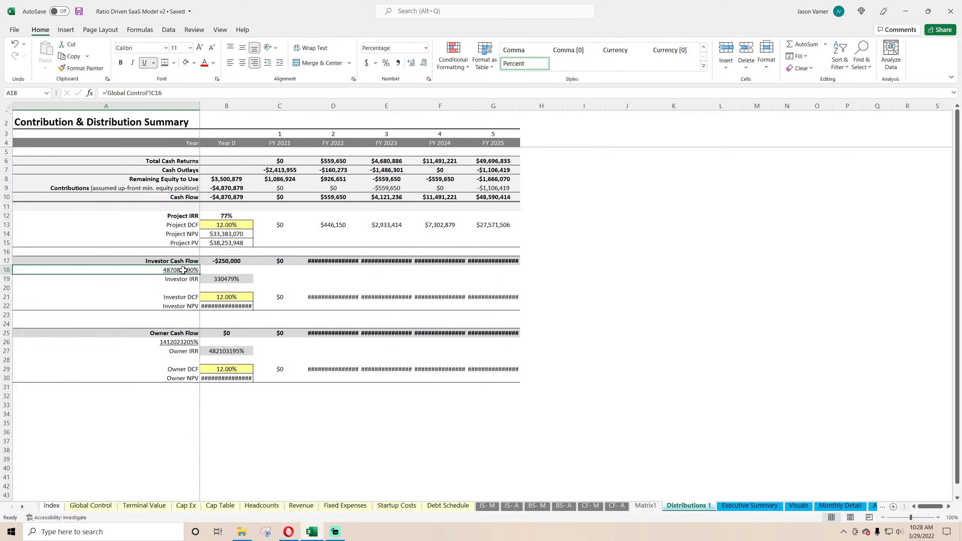
type("=")
left_click(90, 506)
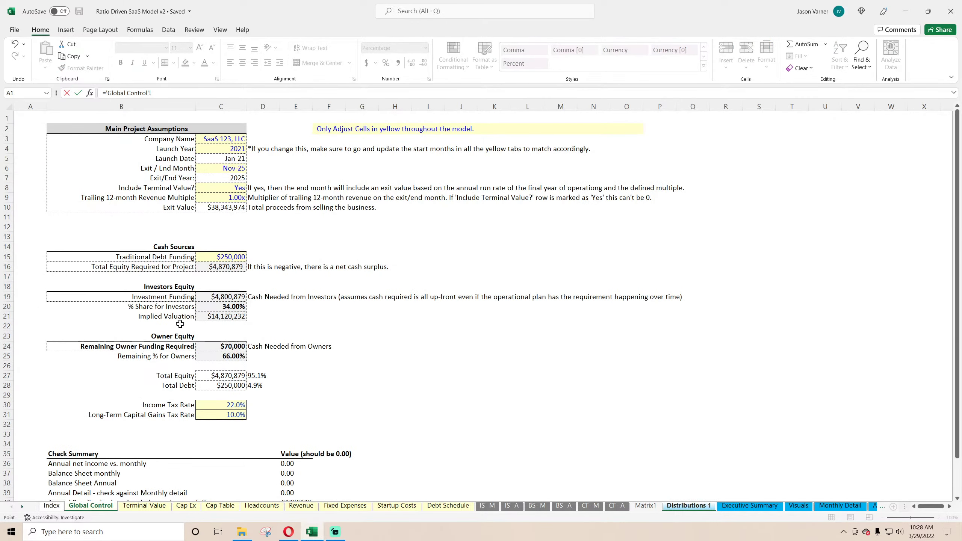
left_click(228, 305)
key("Return")
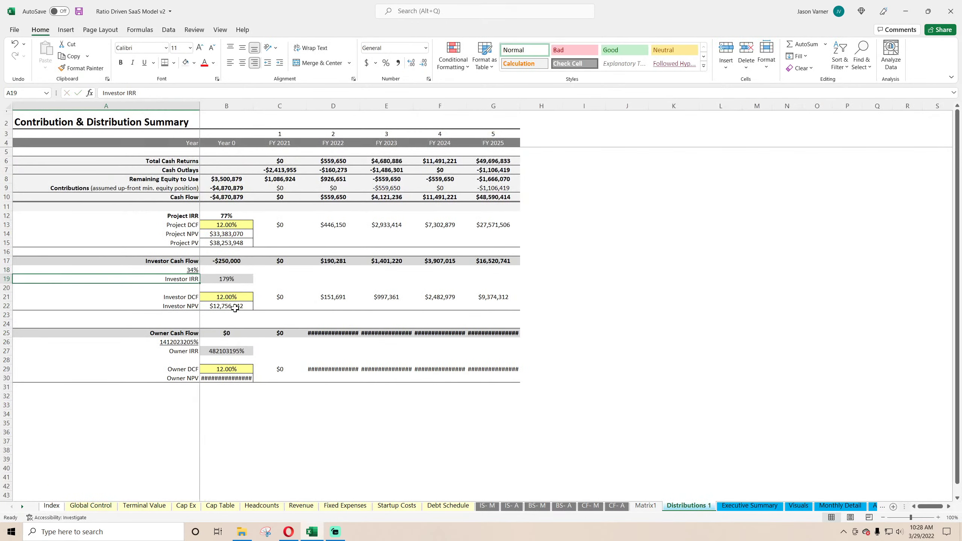
Link the owner share in Distributions 1 A26 to Remaining % for Owners in Global Control C25
left_click(181, 342)
type("=")
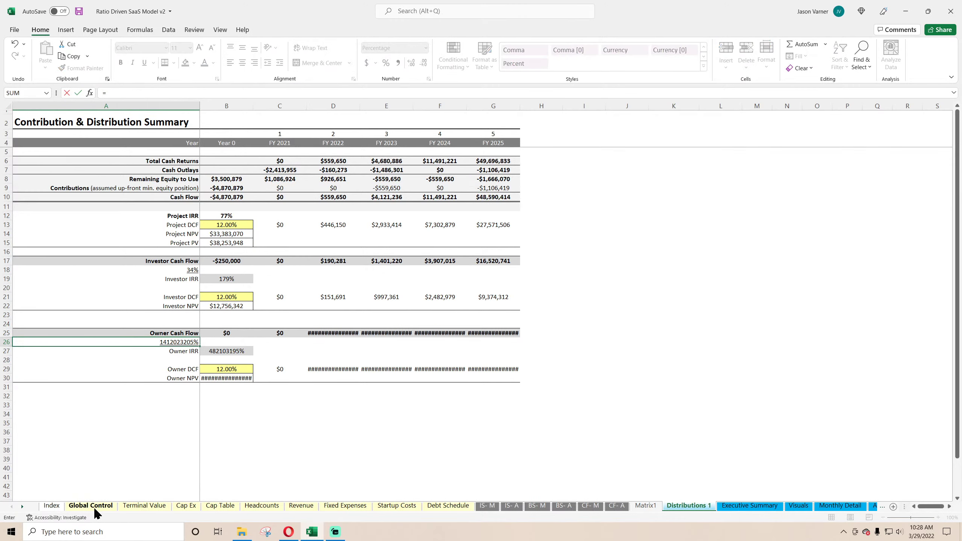
left_click(91, 505)
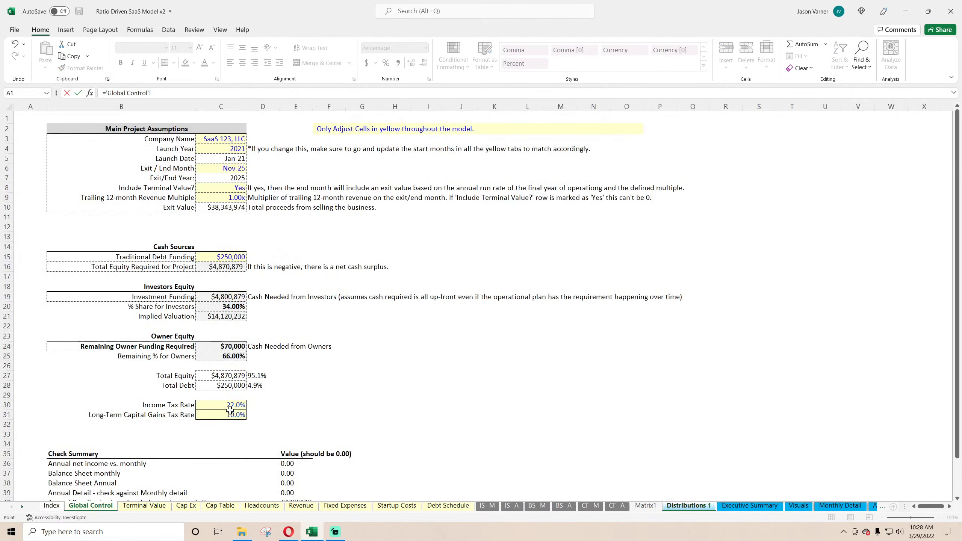
left_click(224, 356)
key("Return")
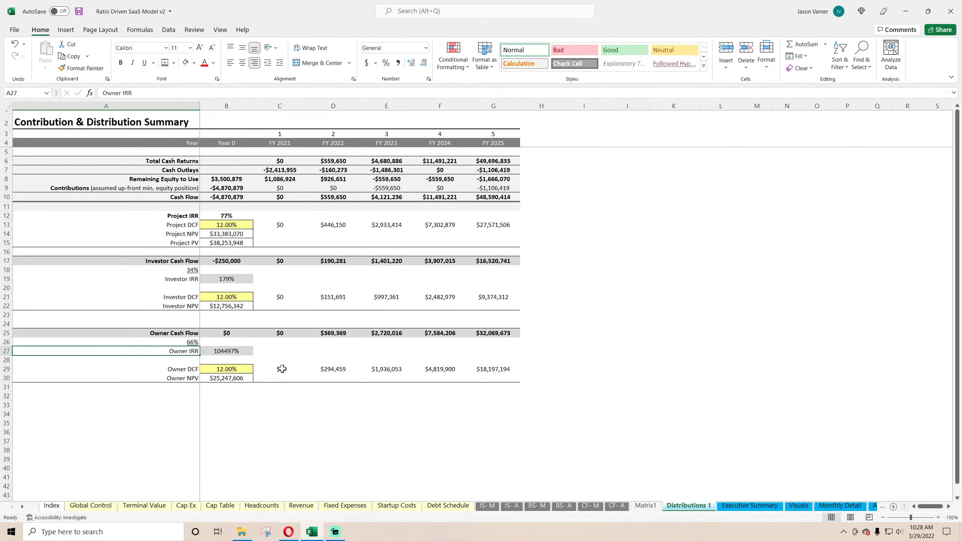
Check the owner formulas against Global Control, and set the Year 0 Investor Cash Flow in B17 to =-'Cap Table'!E31
left_click(234, 353)
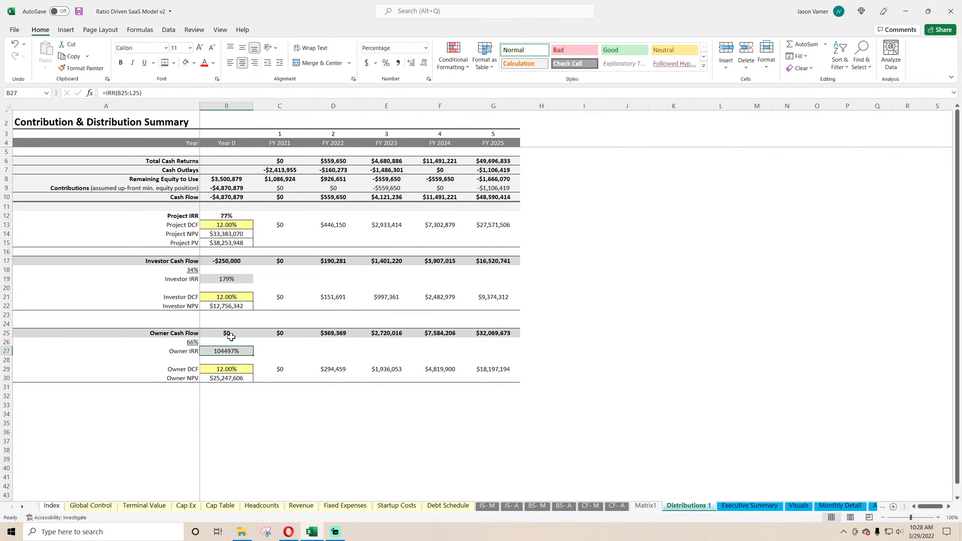
left_click(231, 335)
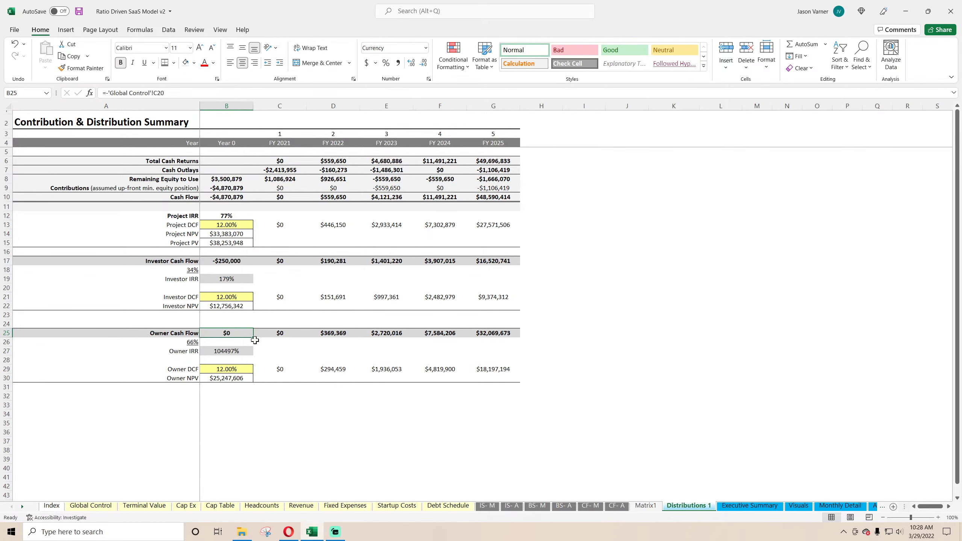
left_click(109, 507)
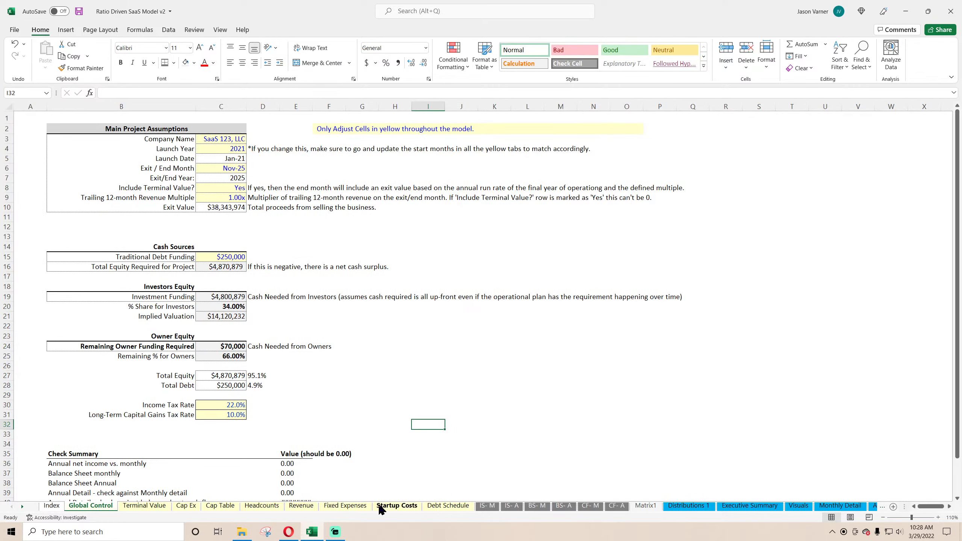
left_click(680, 506)
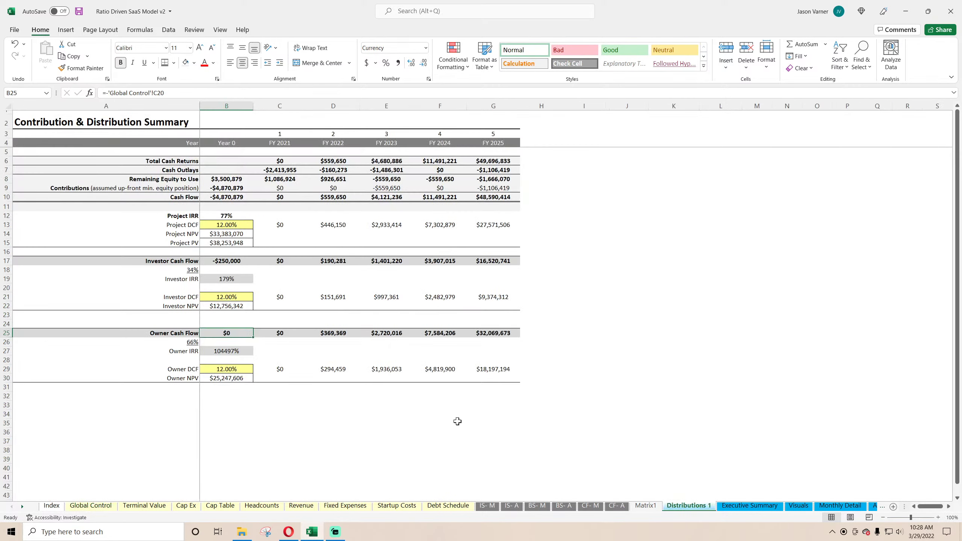
left_click(226, 262)
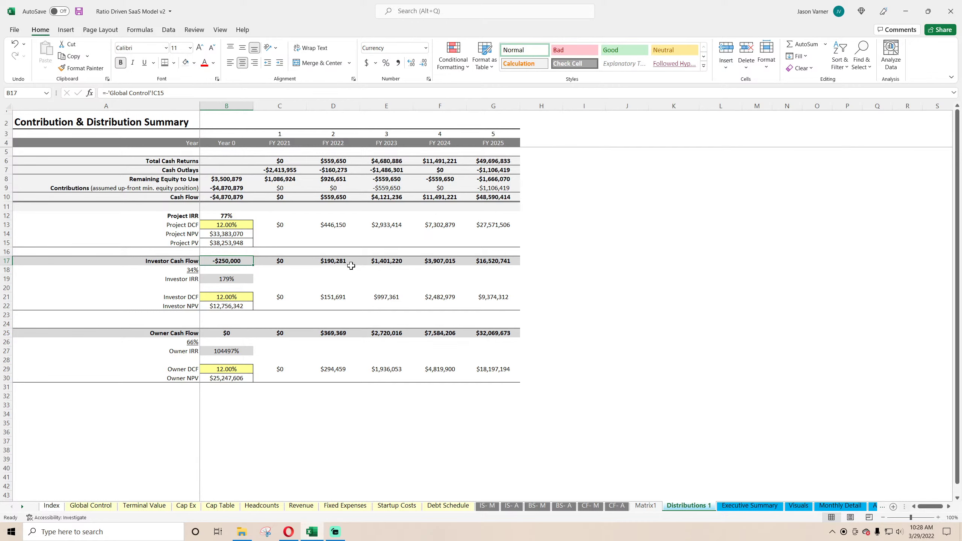
type("=-")
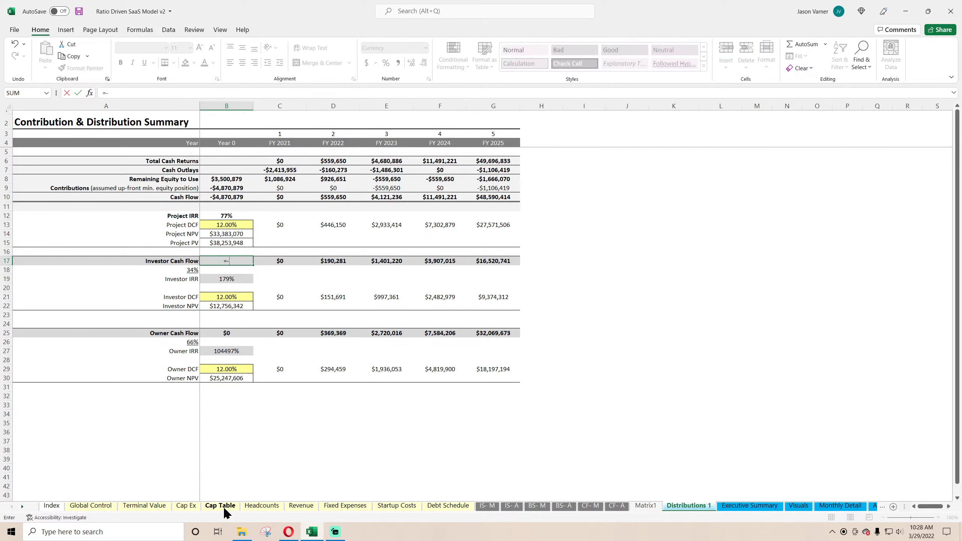
left_click(221, 506)
left_click(139, 423)
key("Return")
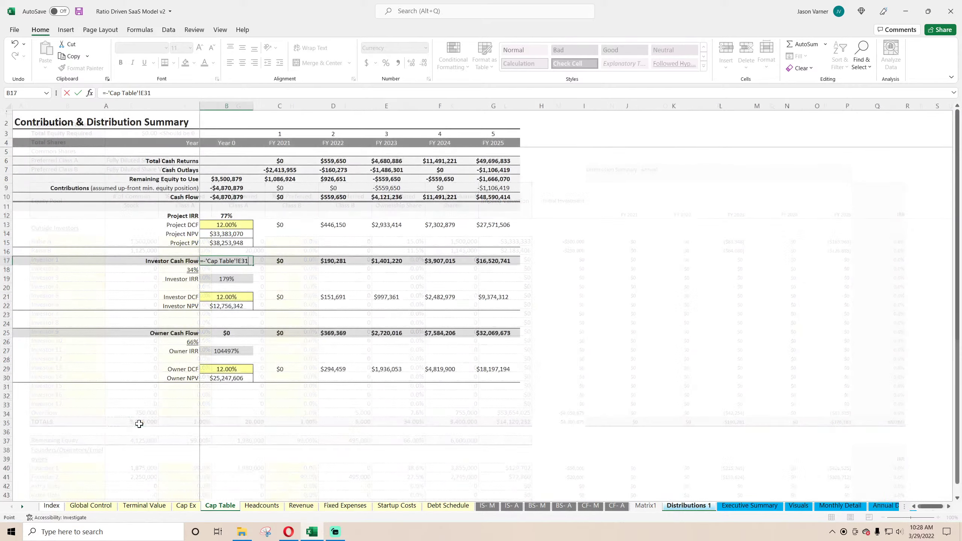
Set the Year 0 Owner Cash Flow in Distributions 1 B25 to =-'Cap Table'!C55
left_click(225, 332)
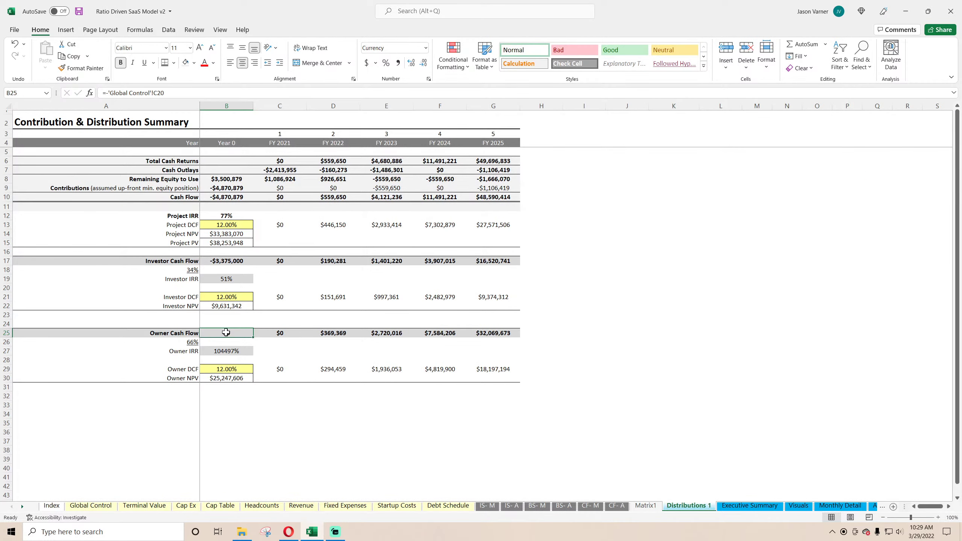
type("=-")
left_click(220, 506)
scroll(160, 410, "down", 4)
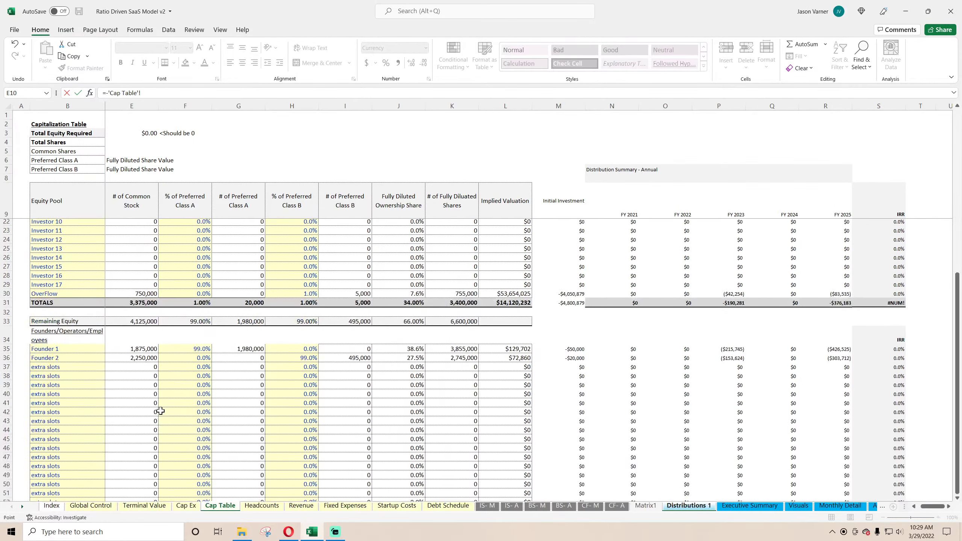
scroll(160, 411, "down", 3)
left_click(140, 440)
scroll(140, 439, "left", 2)
left_click(124, 442)
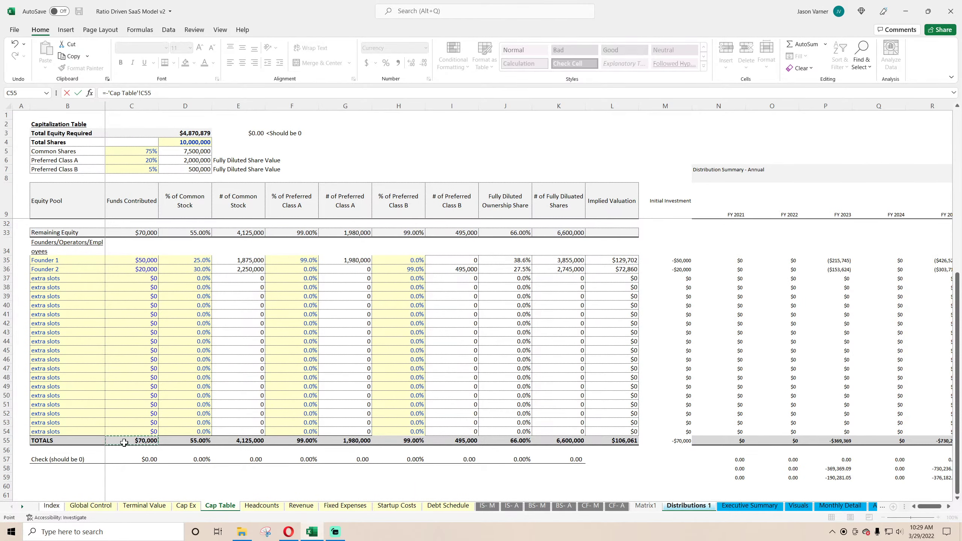
scroll(175, 388, "up", 3)
key("Return")
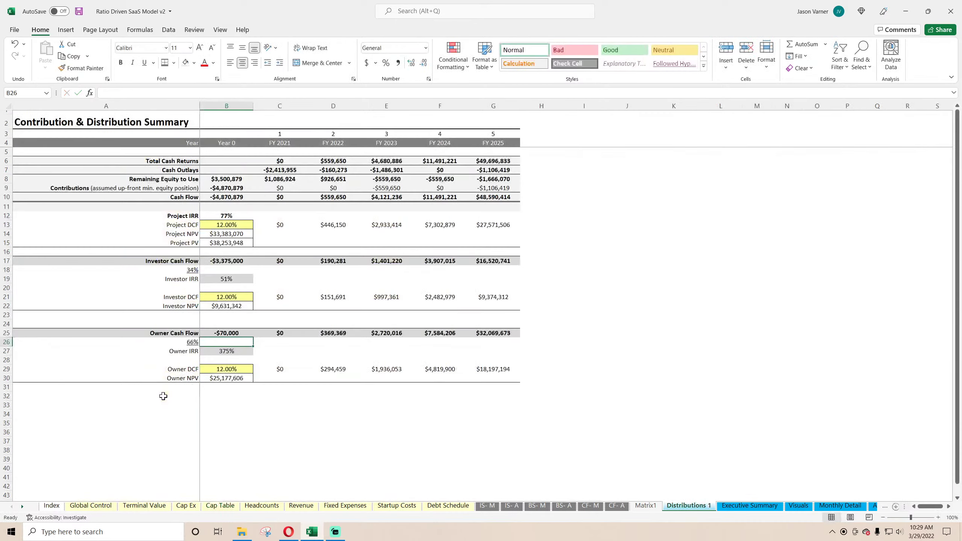
Correct the Year 0 Investor Cash Flow in B17 to =-'Cap Table'!C31 and check it against the Year 0 Contributions
left_click(227, 332)
left_click(230, 258)
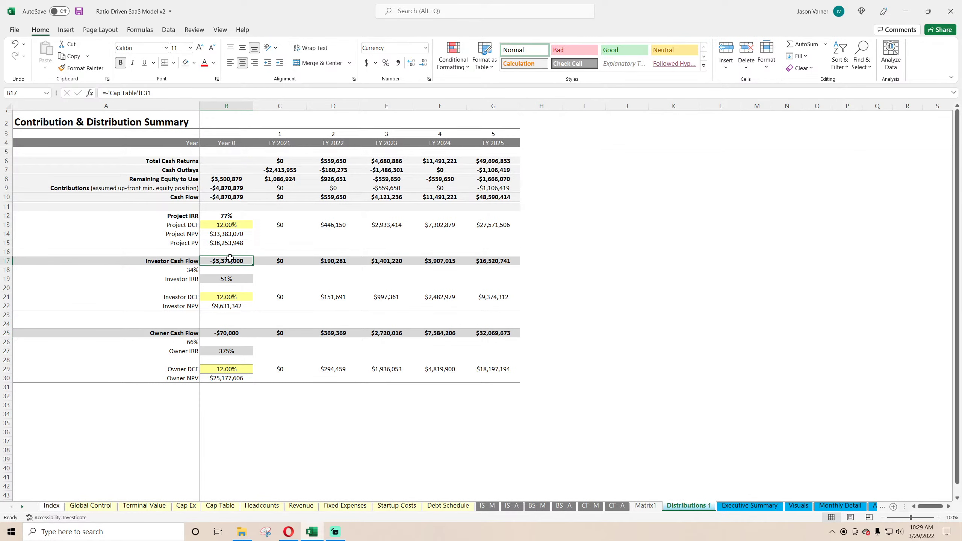
left_click(145, 93)
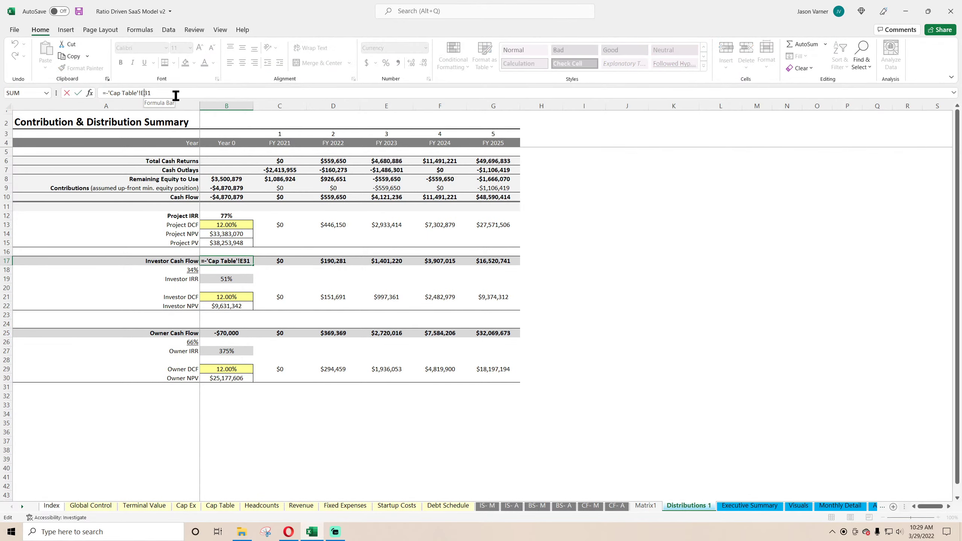
key("BackSpace")
type("c")
key("Return")
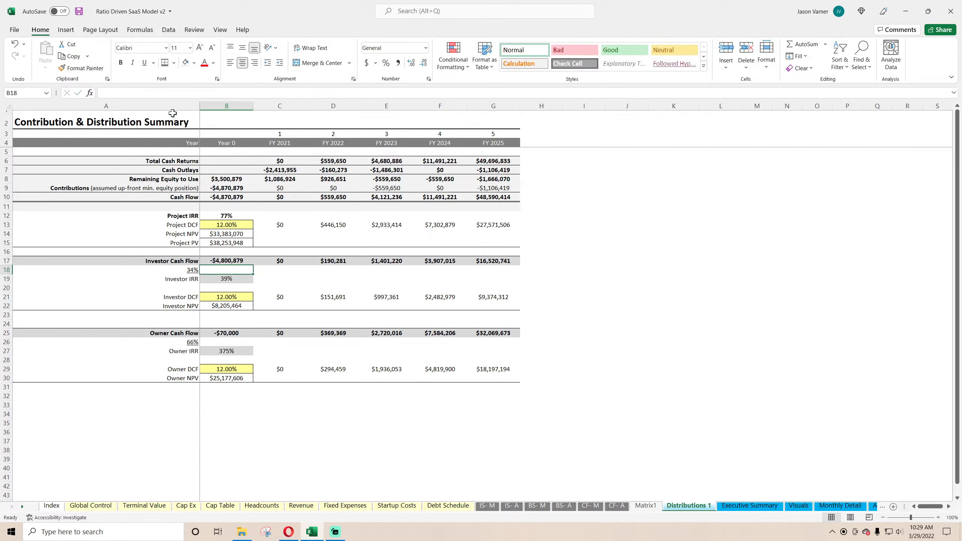
left_click(232, 262)
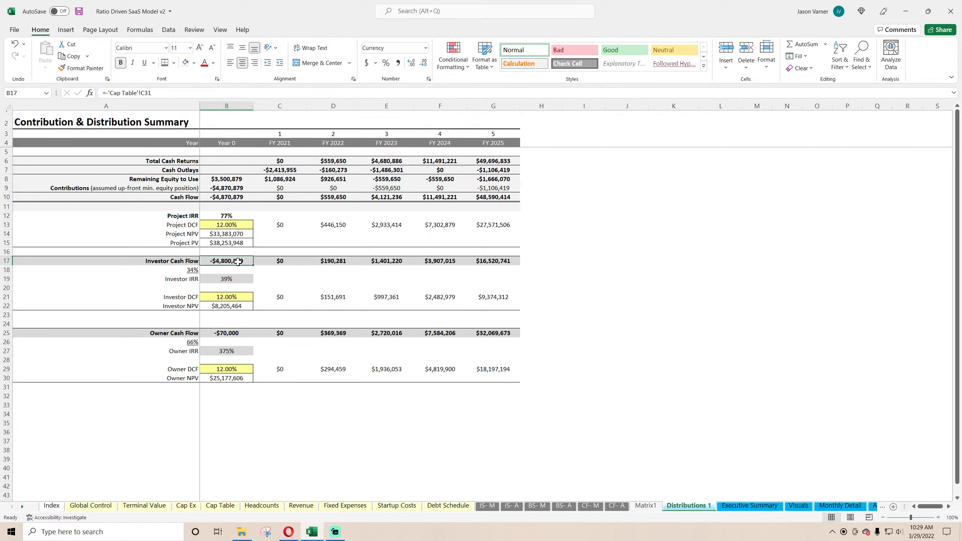
left_click(245, 333)
left_click(228, 187)
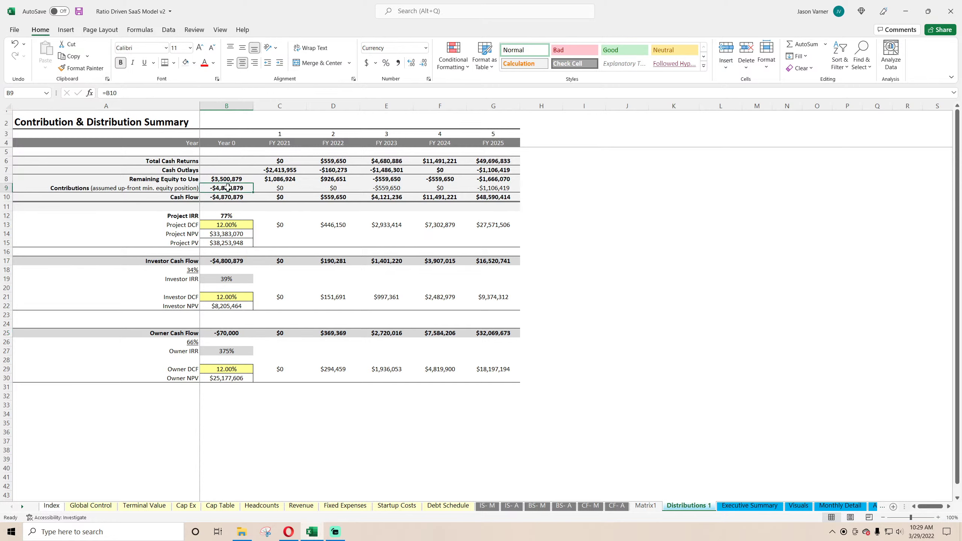
Format the Project IRR in B12 and the Investor IRR in B19 as percentages with one decimal place
left_click(240, 215)
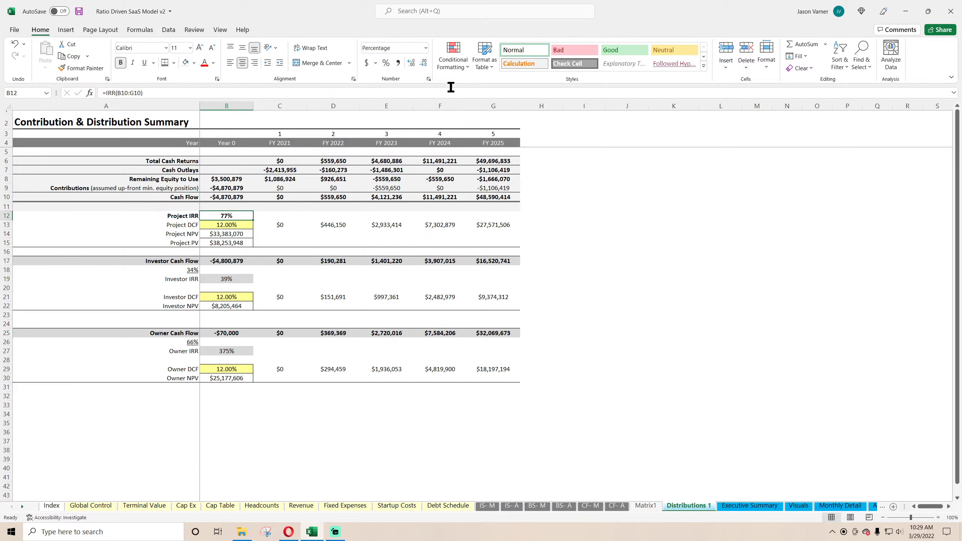
left_click(428, 79)
left_click(482, 250)
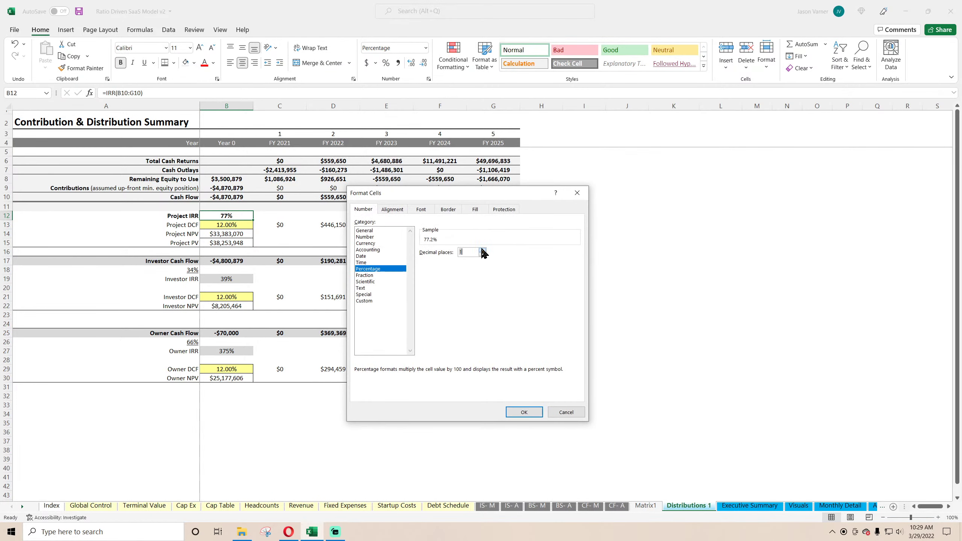
left_click(515, 410)
left_click(226, 279)
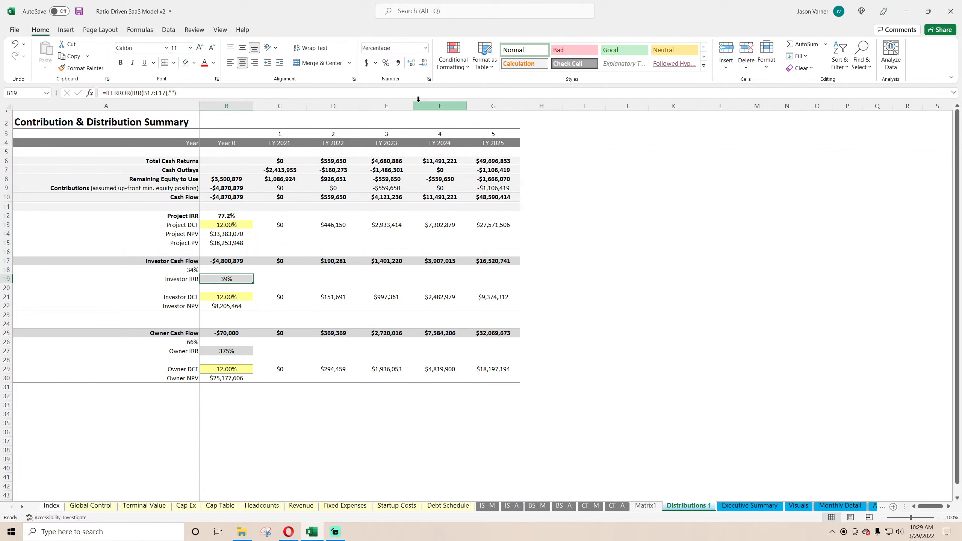
left_click(429, 78)
left_click(483, 250)
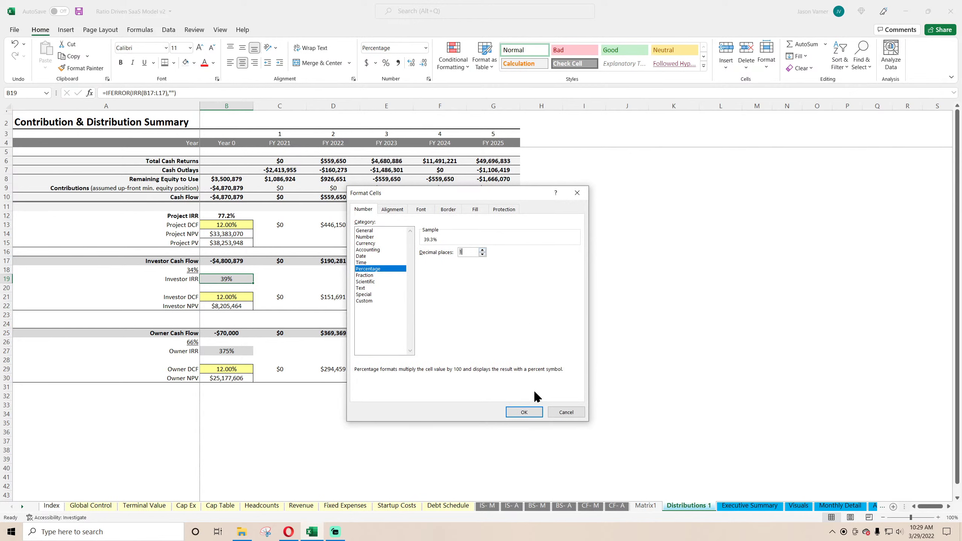
left_click(524, 412)
Format the Owner IRR in B27 as a percentage with one decimal place and save the workbook
left_click(225, 351)
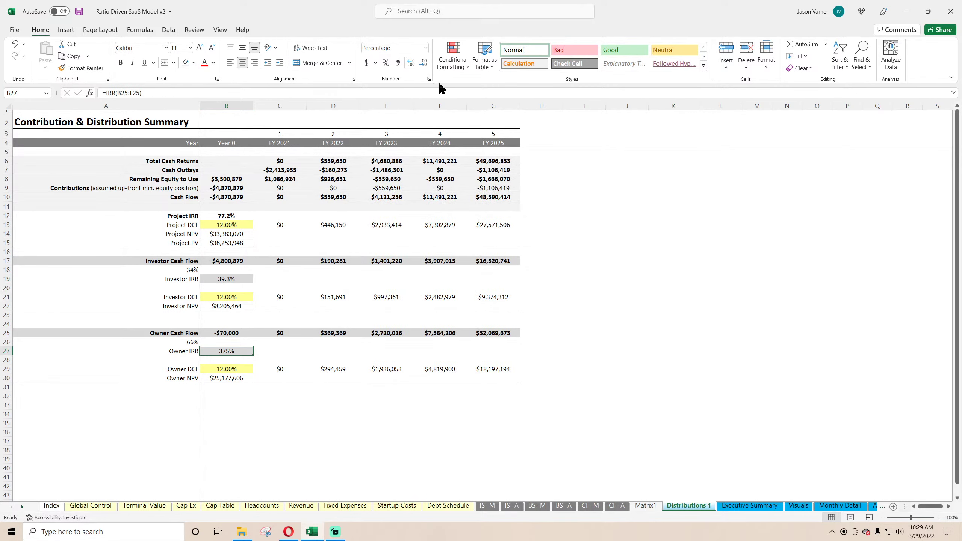
left_click(428, 79)
left_click(482, 250)
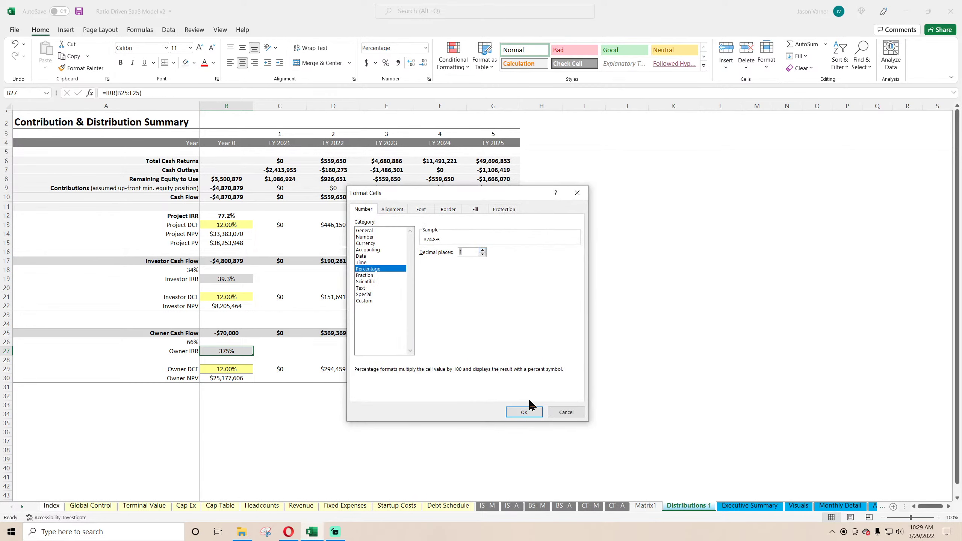
left_click(524, 412)
left_click(454, 449)
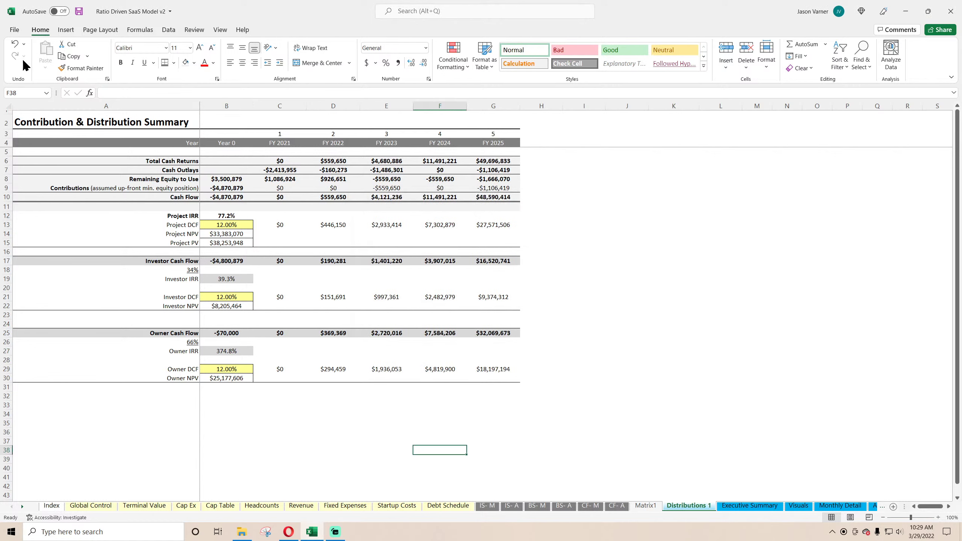
left_click(79, 11)
Compare the annual distribution summary on Cap Table with the Cash Flow row on Distributions 1
left_click(222, 506)
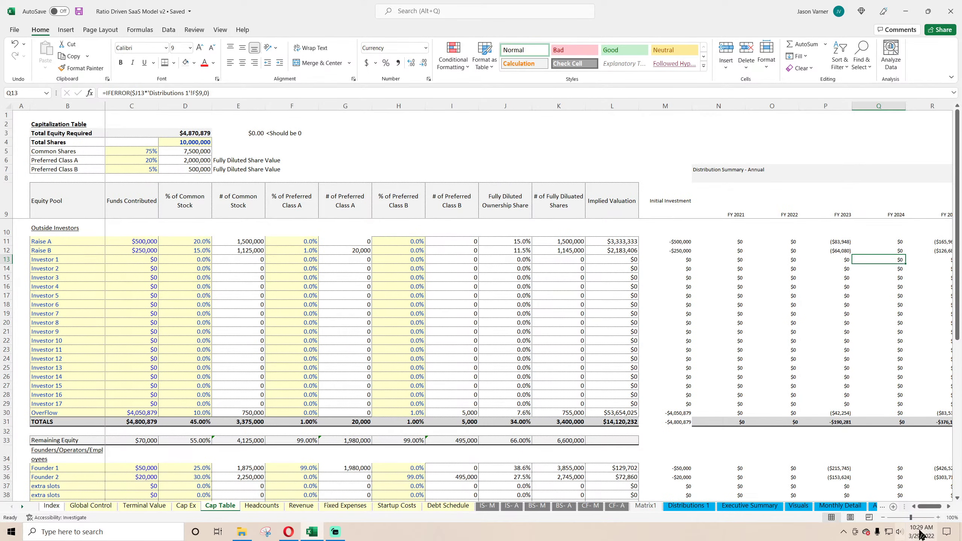
left_click_drag(928, 506, 934, 506)
left_click(688, 505)
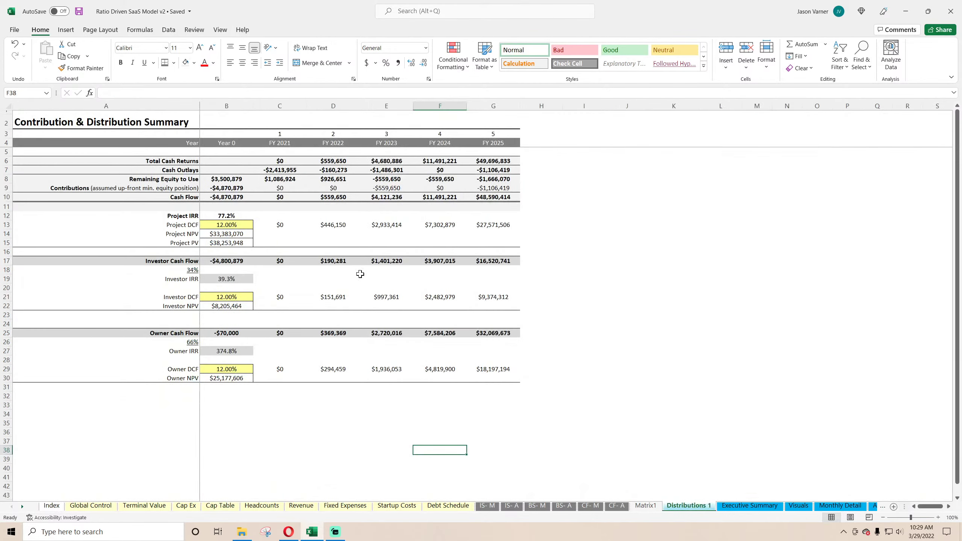
left_click(536, 199)
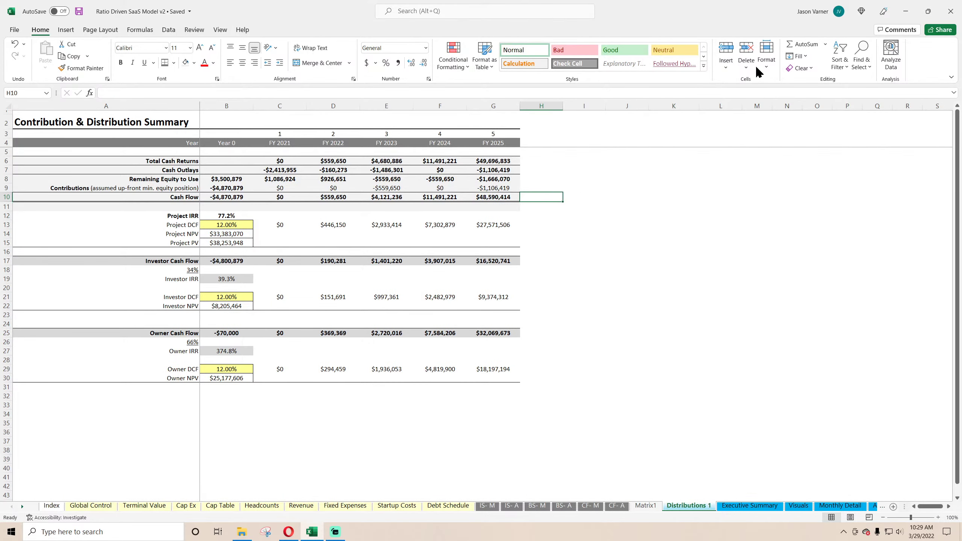
Add a check in H10 of Distributions 1 that sums B10:G10 and subtracts the FY 2025 Cumulative Cash Flow, 'Annual Detail'!I195
left_click(795, 43)
left_click_drag(220, 197, 496, 201)
key("Return")
left_click(541, 197)
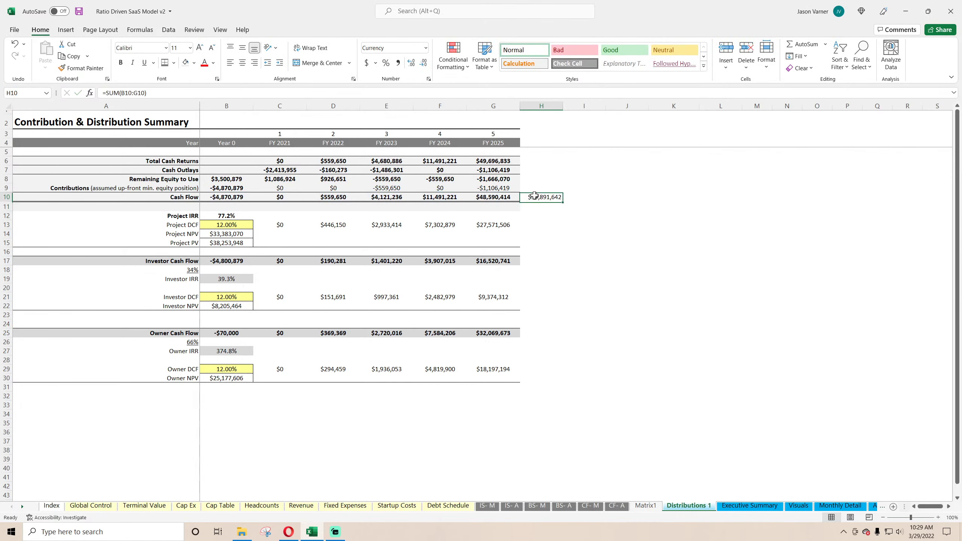
left_click(199, 92)
type("-")
left_click(873, 505)
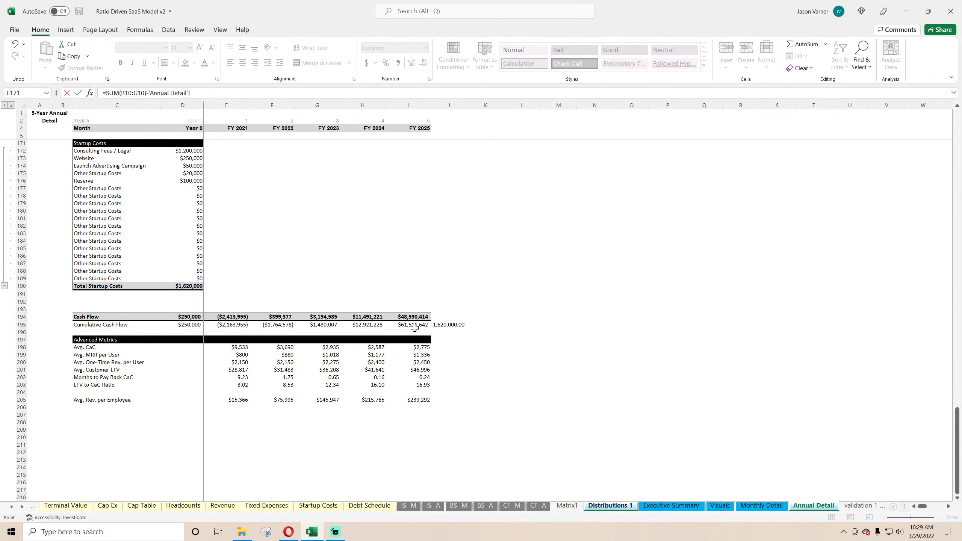
left_click(413, 325)
key("Return")
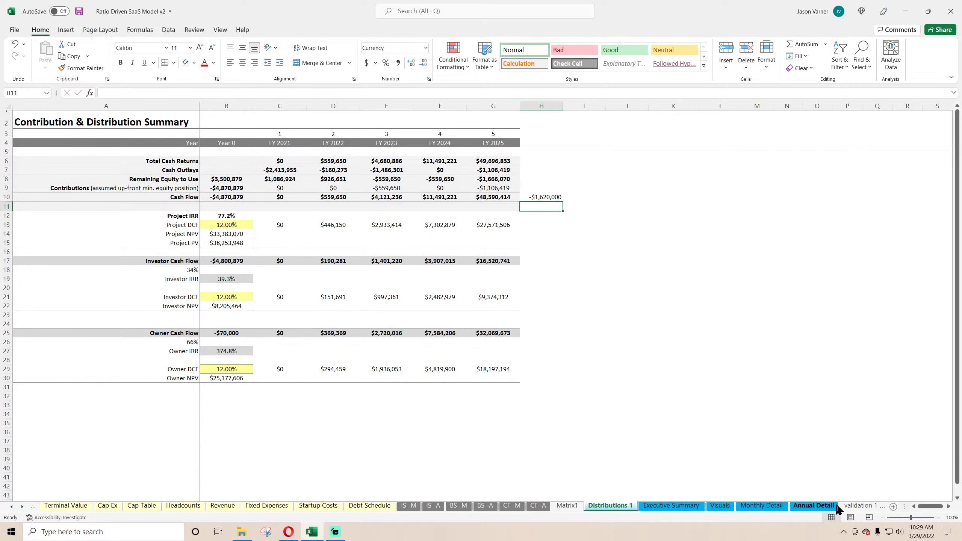
Correct the Year 0 Cash Flow formula in D194 on Annual Detail by subtracting the Total Startup Costs in D190
left_click(818, 506)
left_click(448, 325)
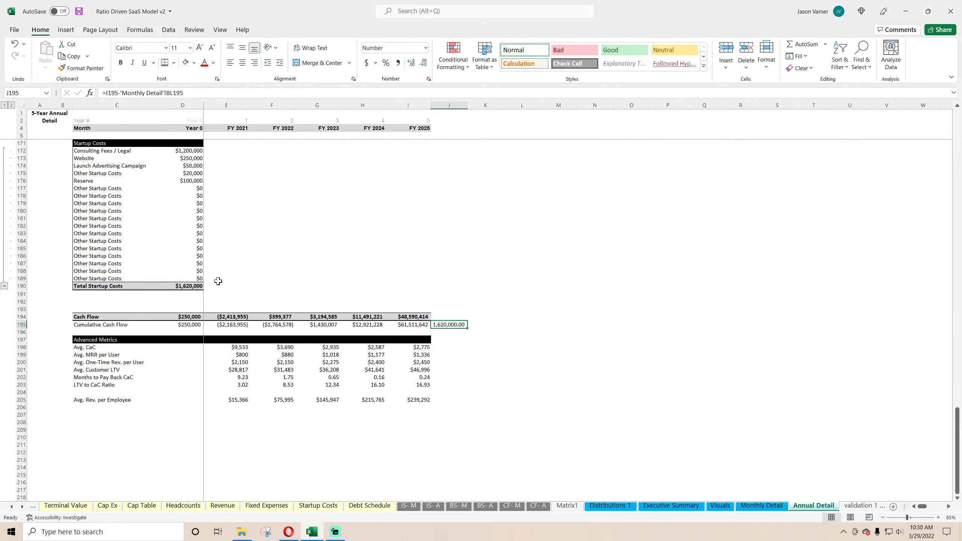
left_click(182, 151)
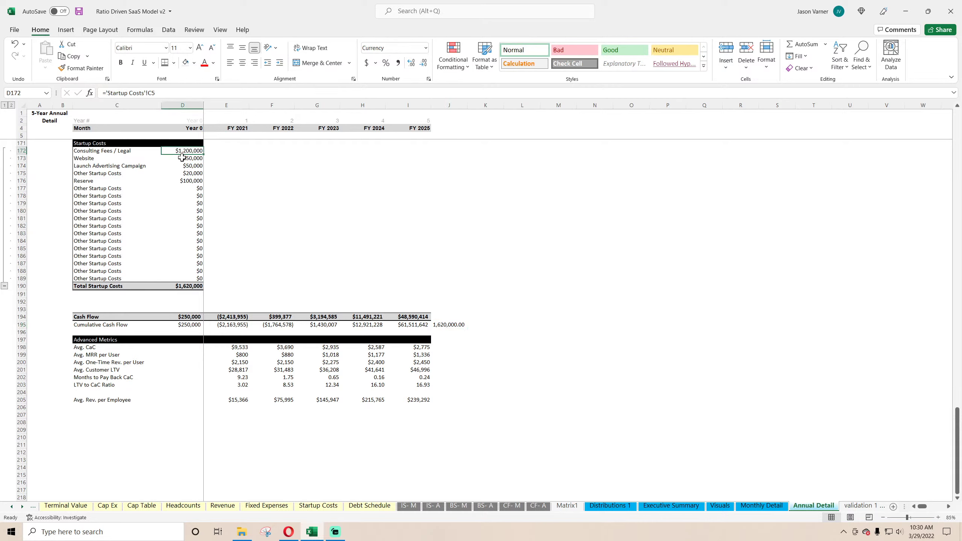
left_click(185, 286)
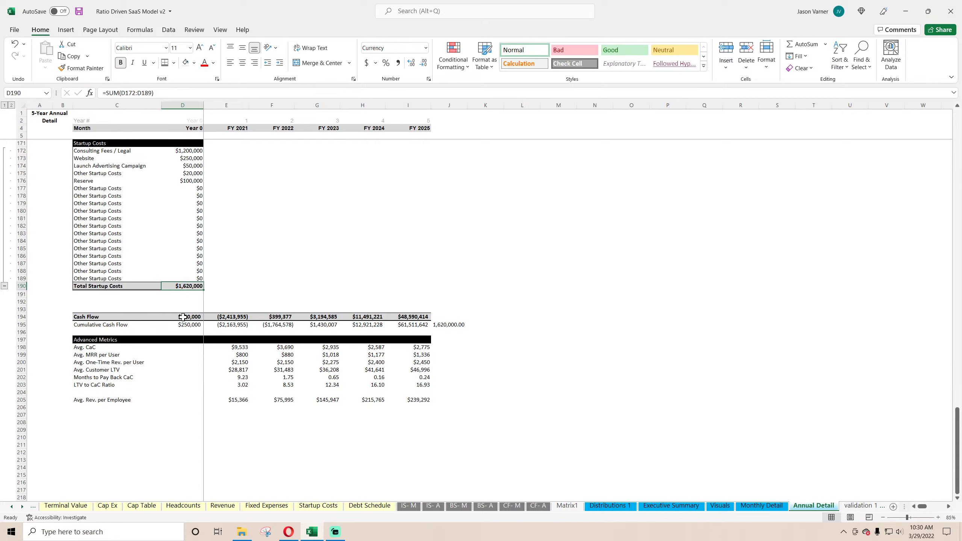
left_click(441, 325)
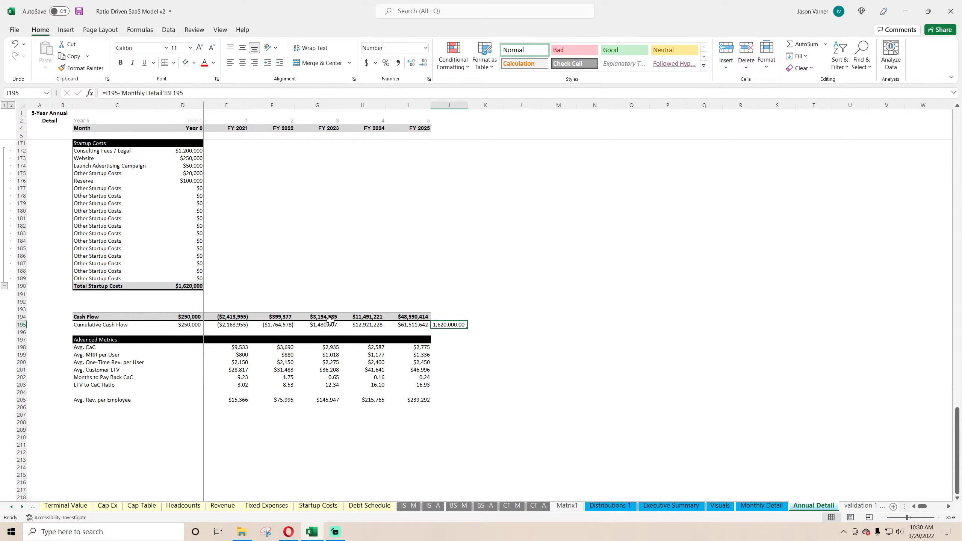
left_click(177, 317)
left_click(222, 92)
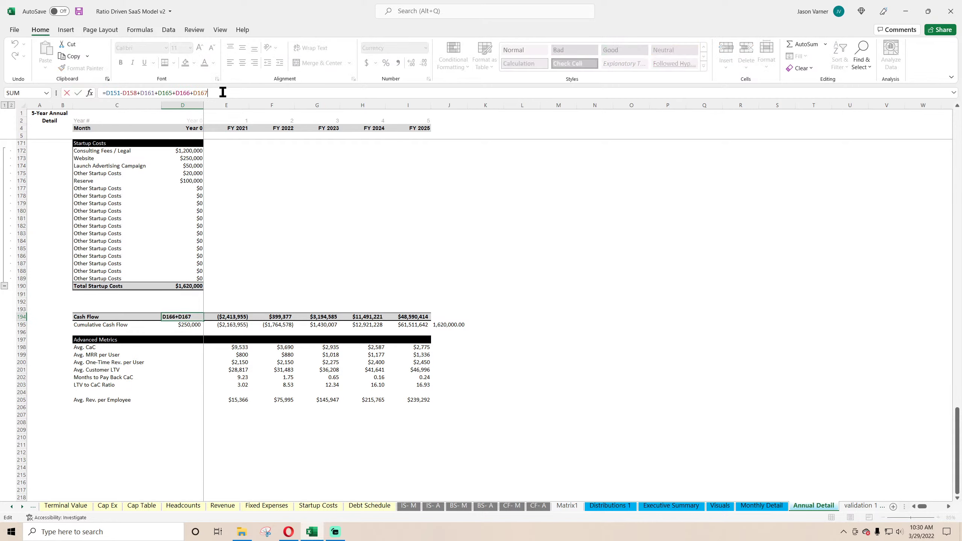
type("-")
left_click(187, 285)
key("Return")
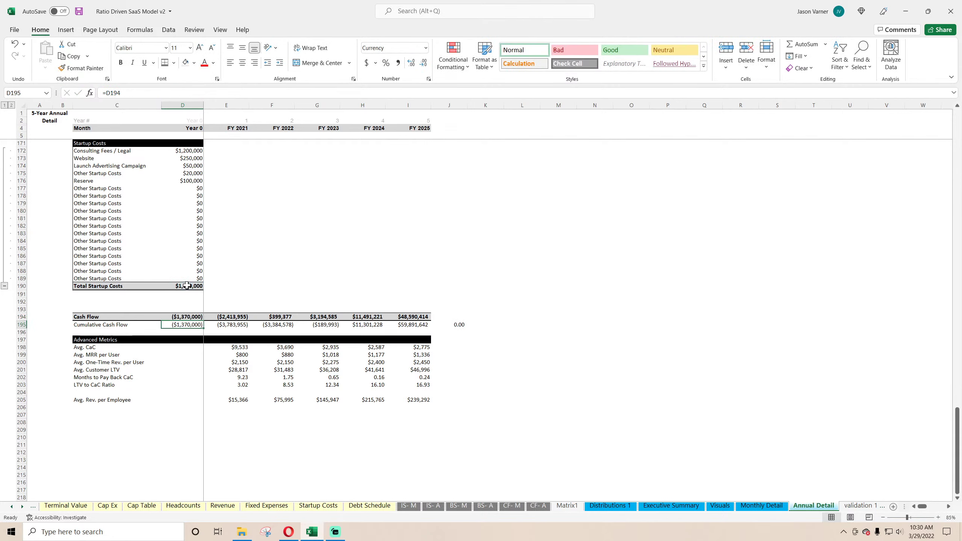
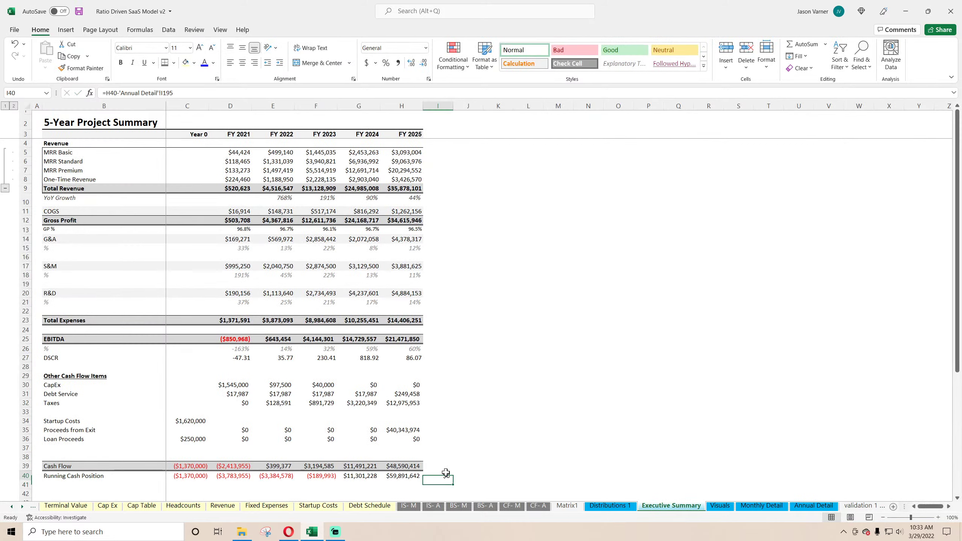
Format the Running Cash Position check in I40 on Executive Summary as Number with two decimal places and save the workbook
left_click(429, 79)
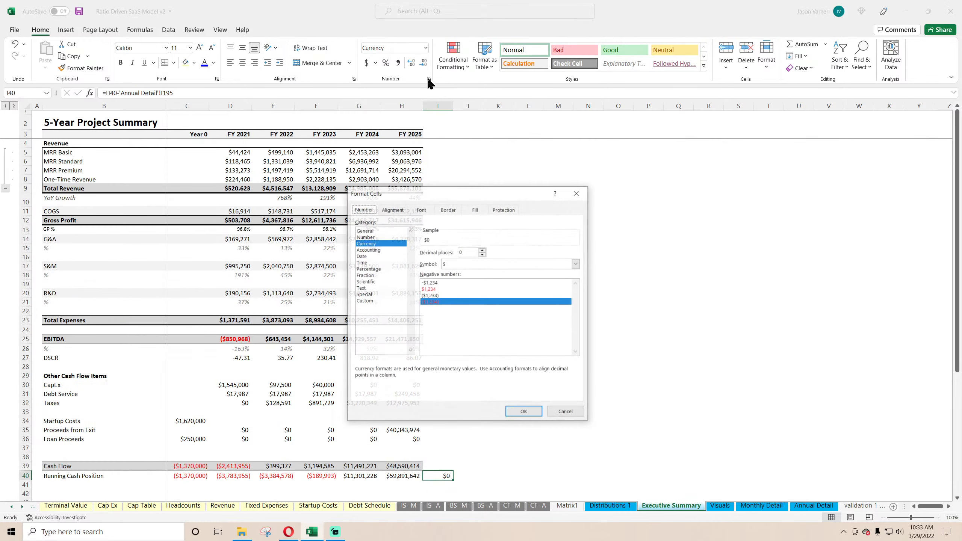
left_click(483, 251)
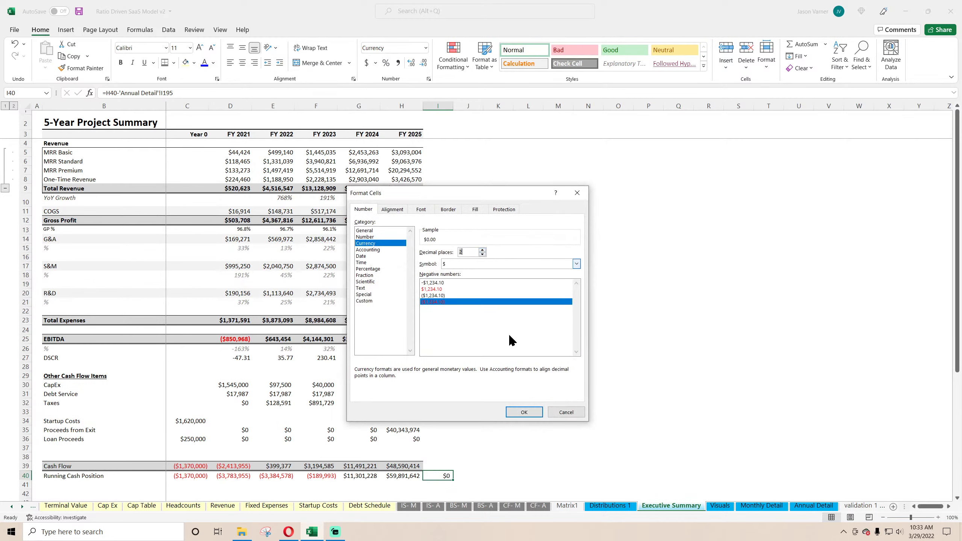
left_click(365, 237)
left_click(526, 412)
left_click(554, 410)
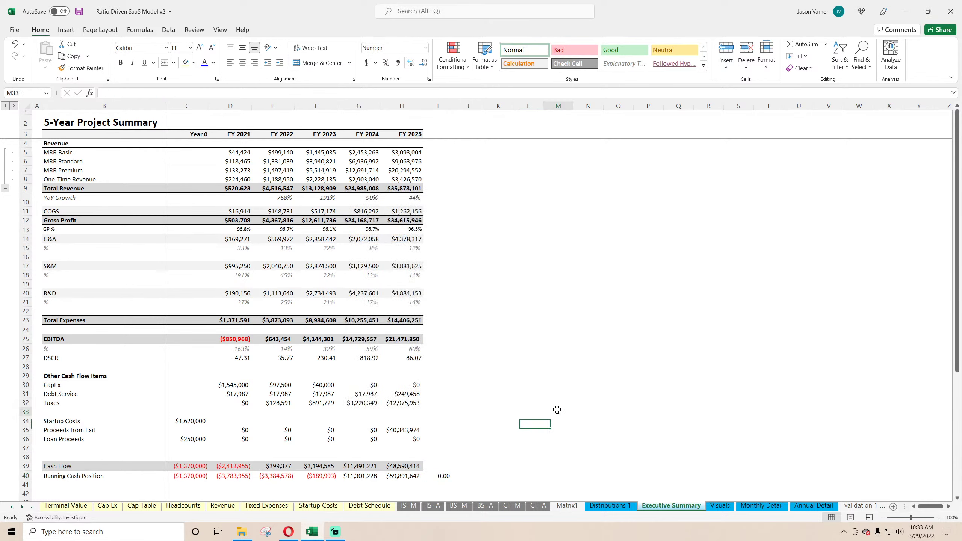
left_click(79, 11)
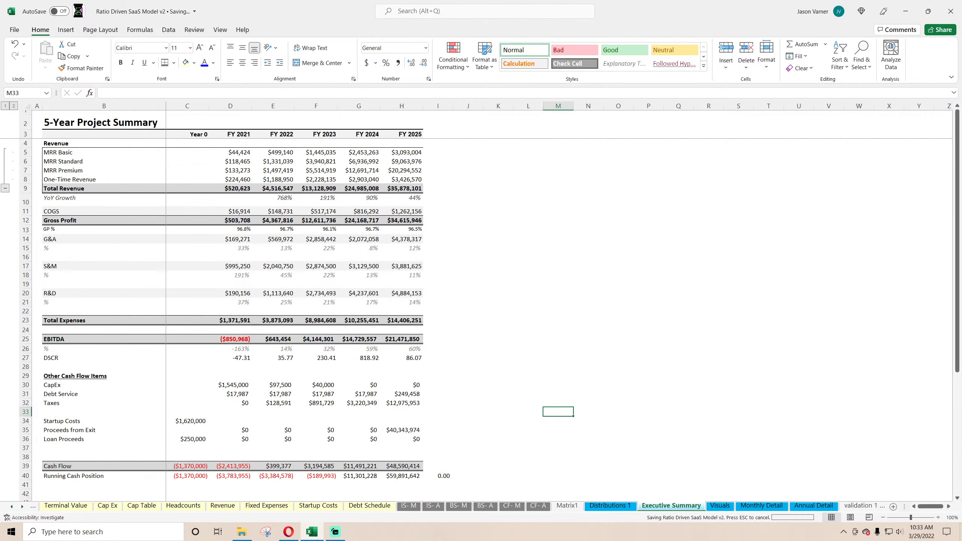
Compare the FY 2025 Cash on the annual balance sheet with the FY 2025 Running Cash Position and its check on Executive Summary
left_click(489, 506)
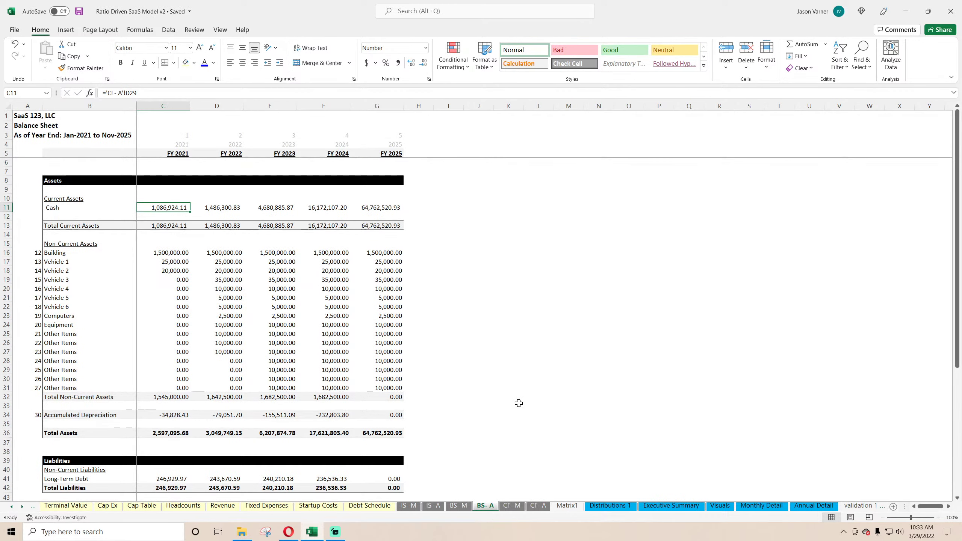
left_click(378, 208)
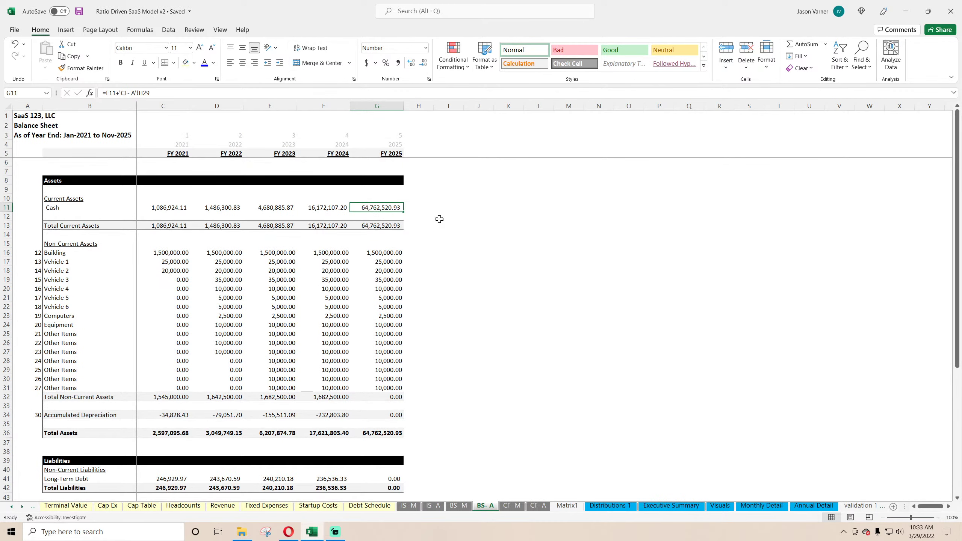
left_click(671, 506)
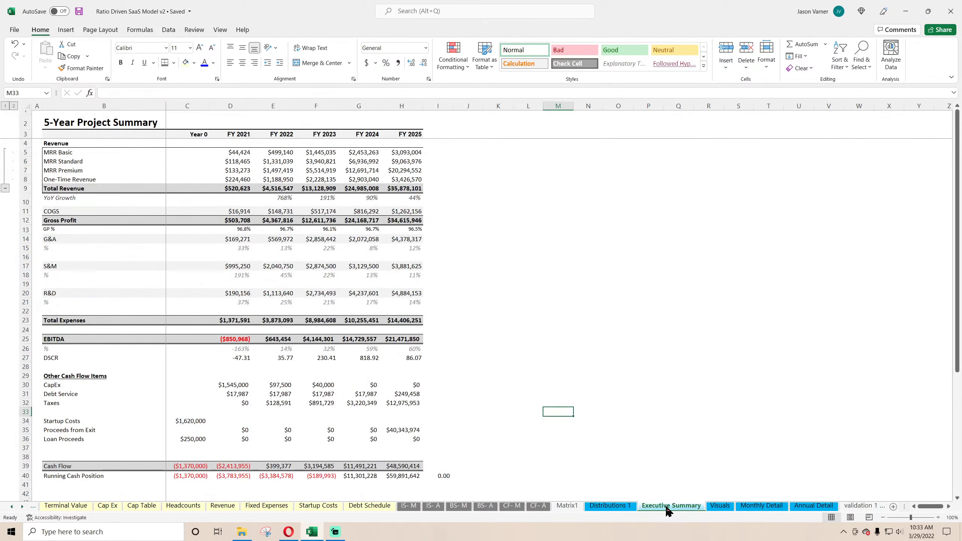
left_click(405, 477)
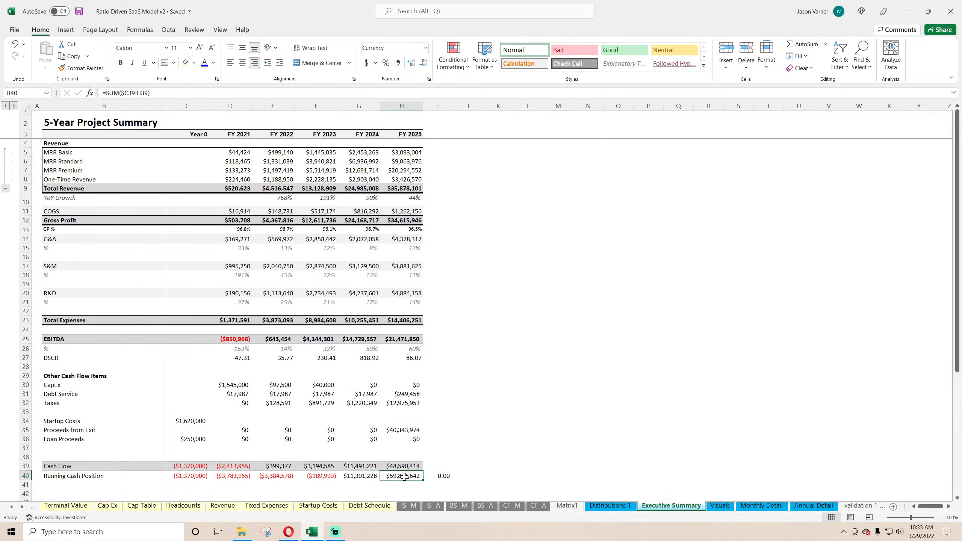
left_click(443, 477)
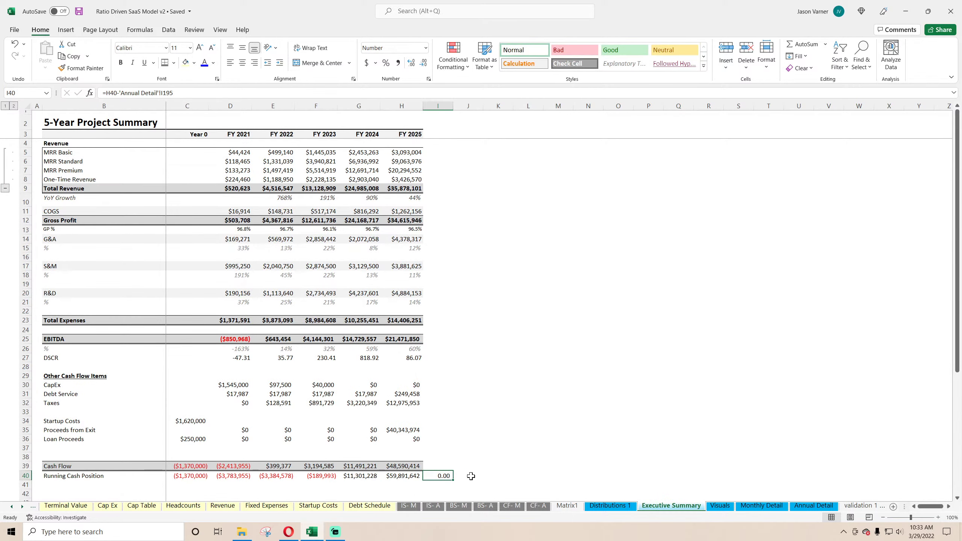
Review the project, investor and owner return metrics on Executive Summary and their links to Distributions 1
scroll(470, 476, "down", 4)
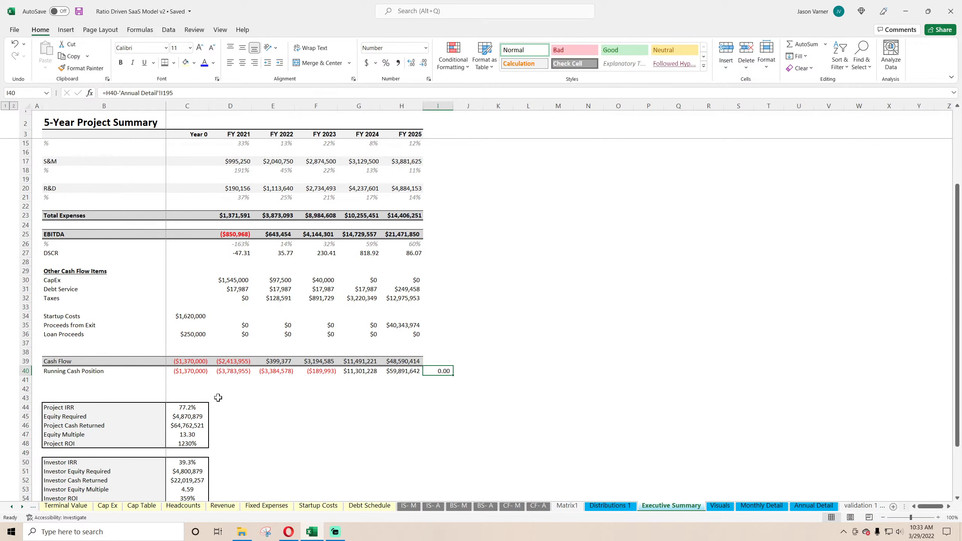
scroll(218, 399, "down", 4)
left_click(12, 507)
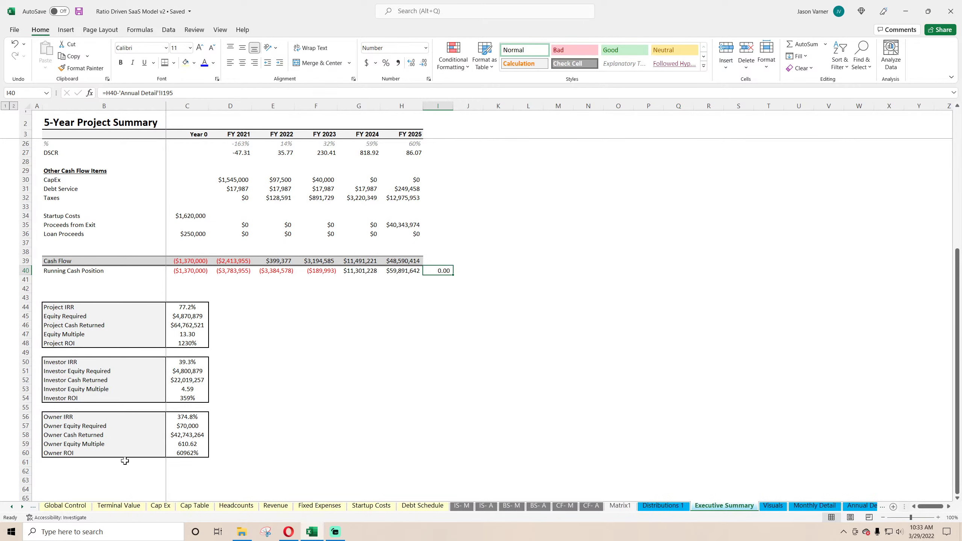
left_click(192, 310)
left_click(187, 317)
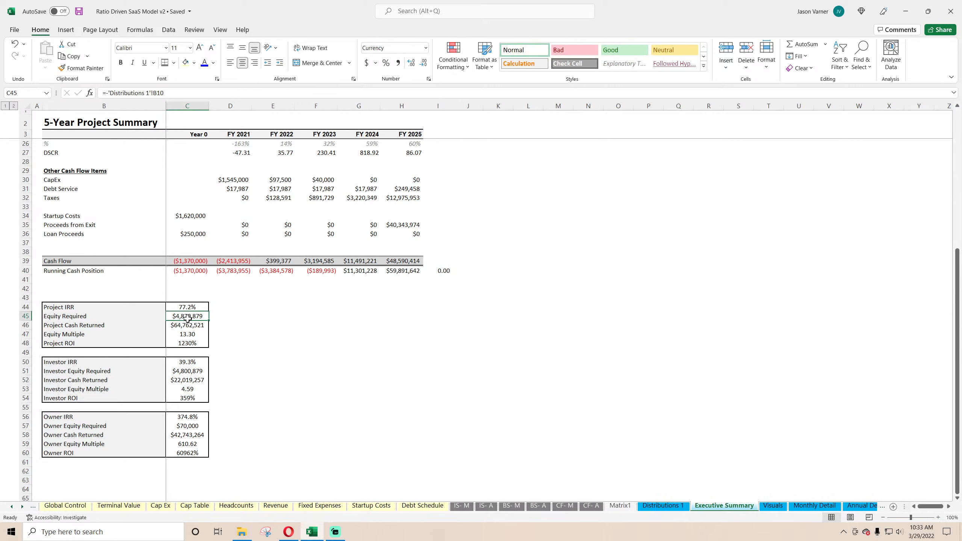
left_click(193, 326)
left_click(192, 334)
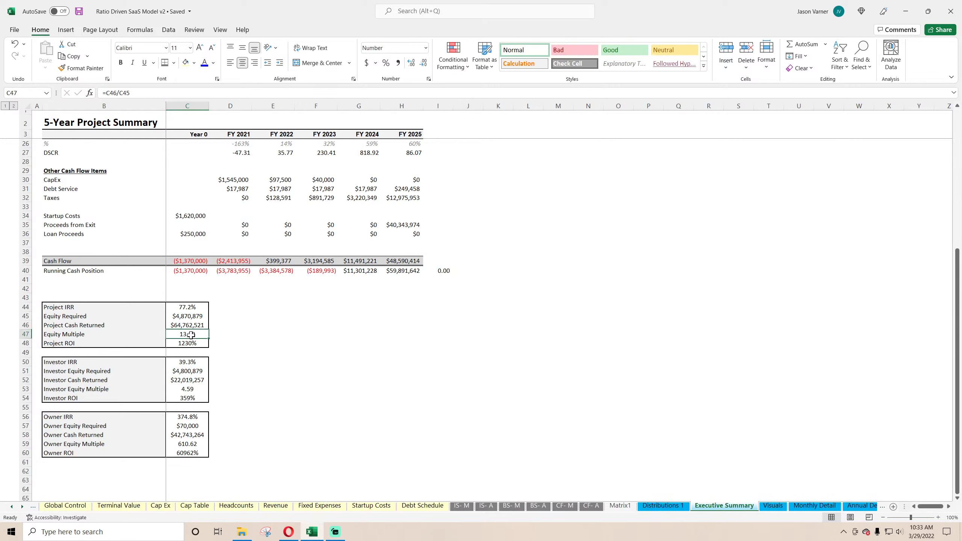
left_click(191, 327)
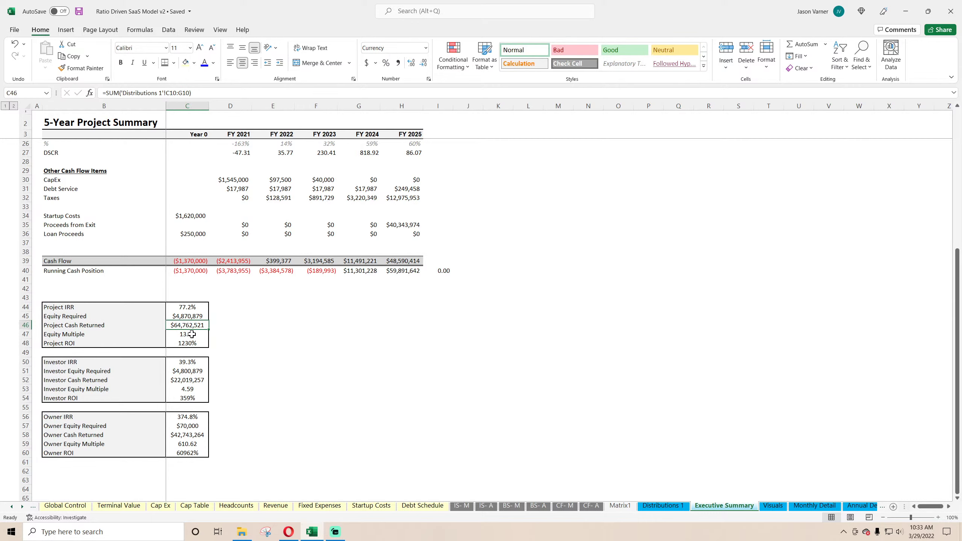
left_click(191, 306)
left_click(193, 362)
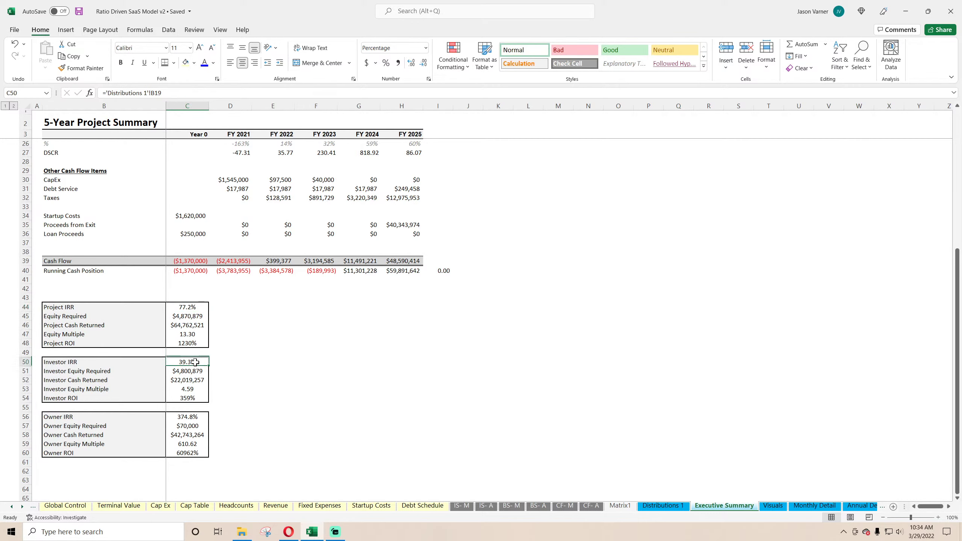
left_click(190, 417)
left_click(661, 506)
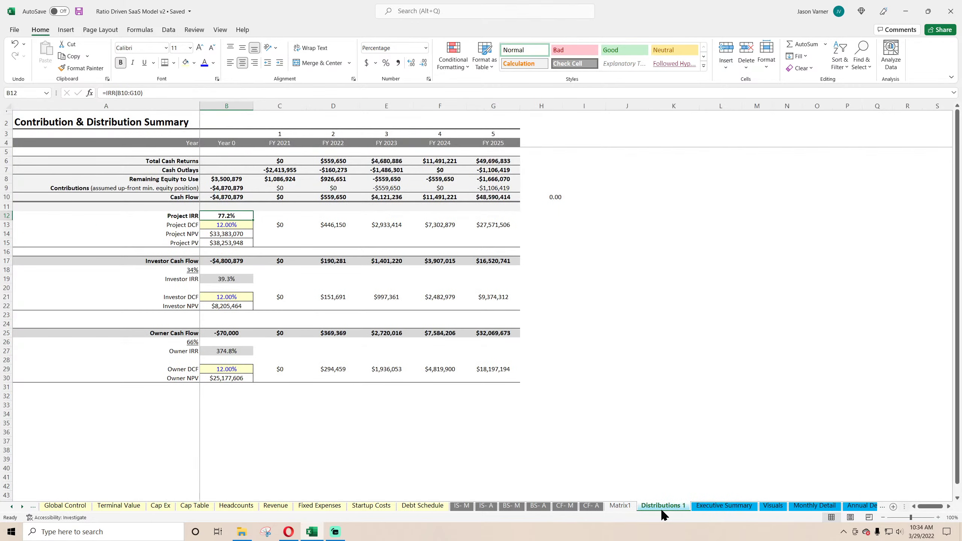
left_click(714, 506)
left_click(183, 370)
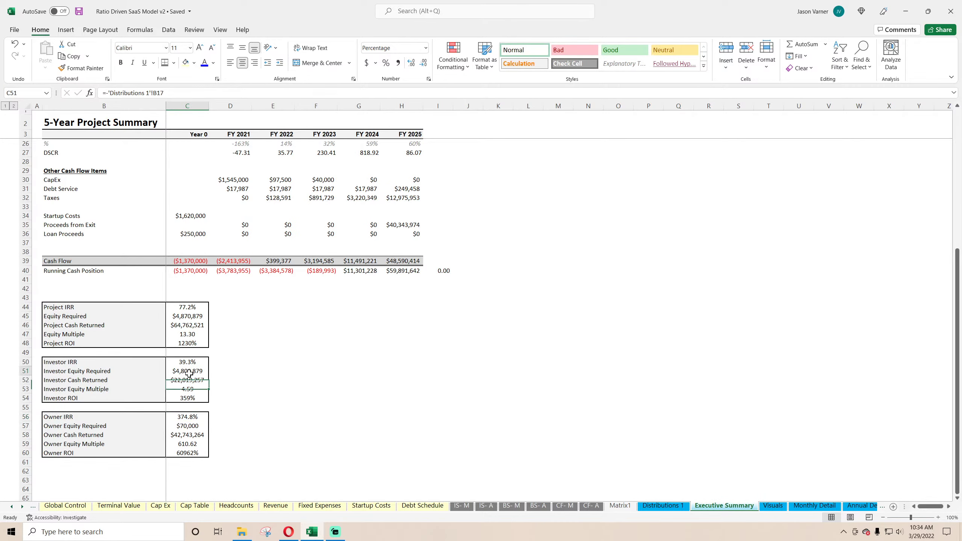
Review the investor and project equity figures and the first-year revenue on the Executive Summary sheet
left_click(189, 379)
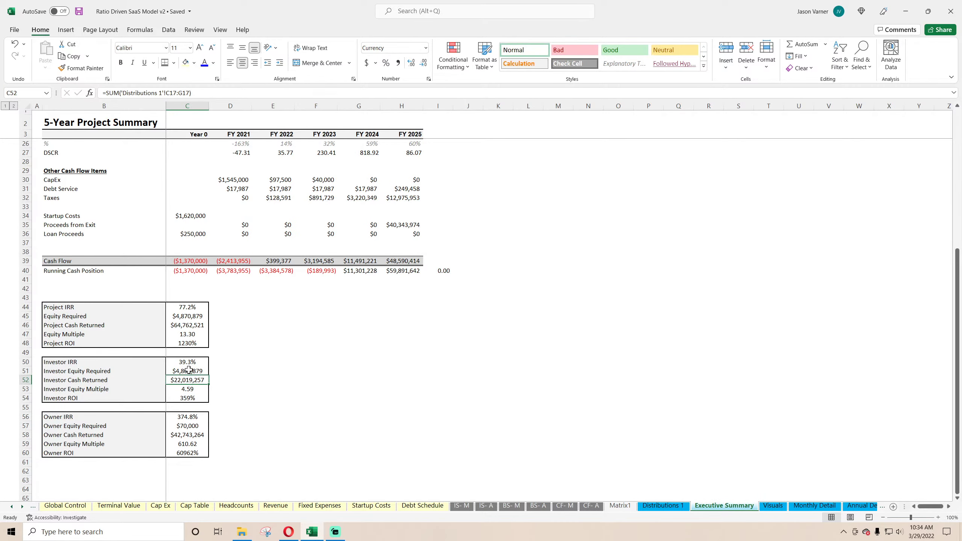
left_click(188, 370)
left_click(189, 316)
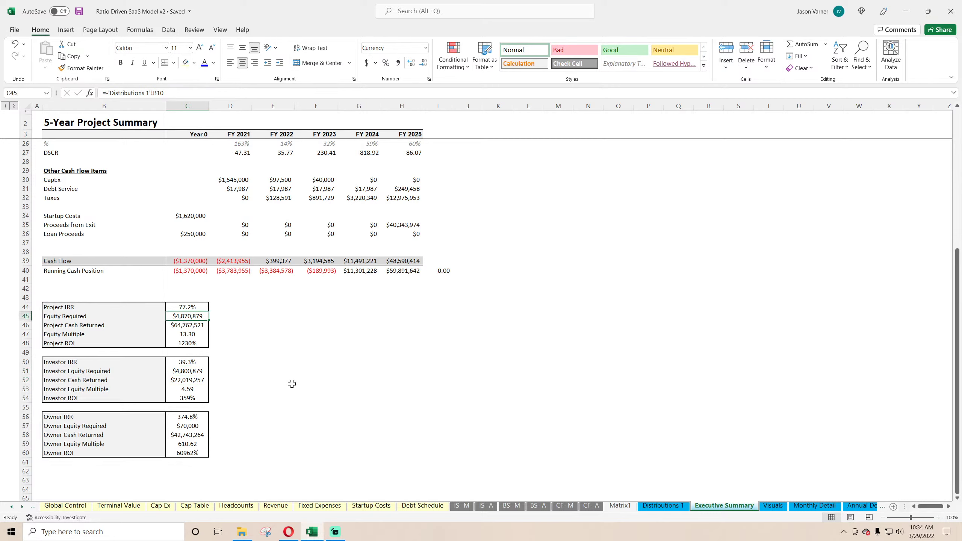
scroll(292, 384, "up", 7)
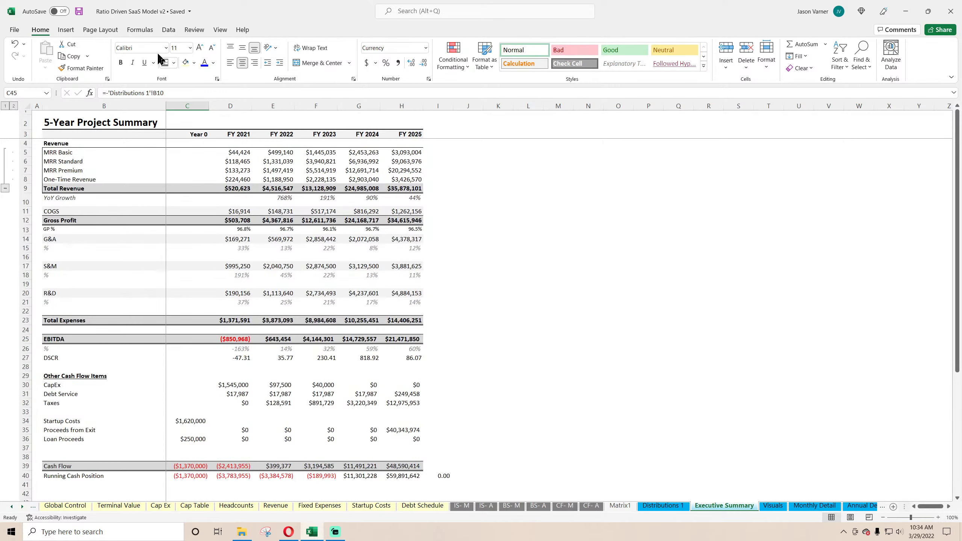
left_click(249, 169)
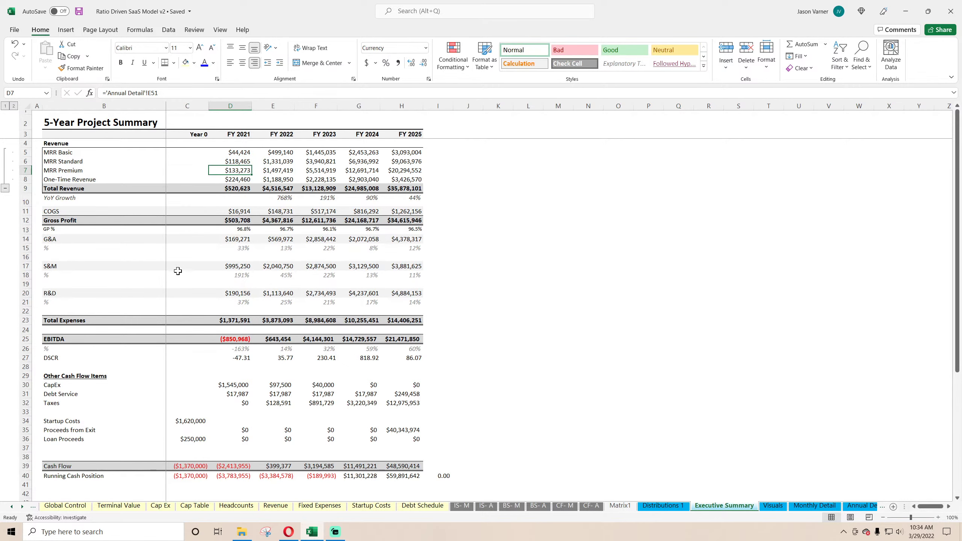
Delete the blank row 33 between Taxes and Startup Costs in the 5-Year Project Summary
scroll(391, 311, "down", 4)
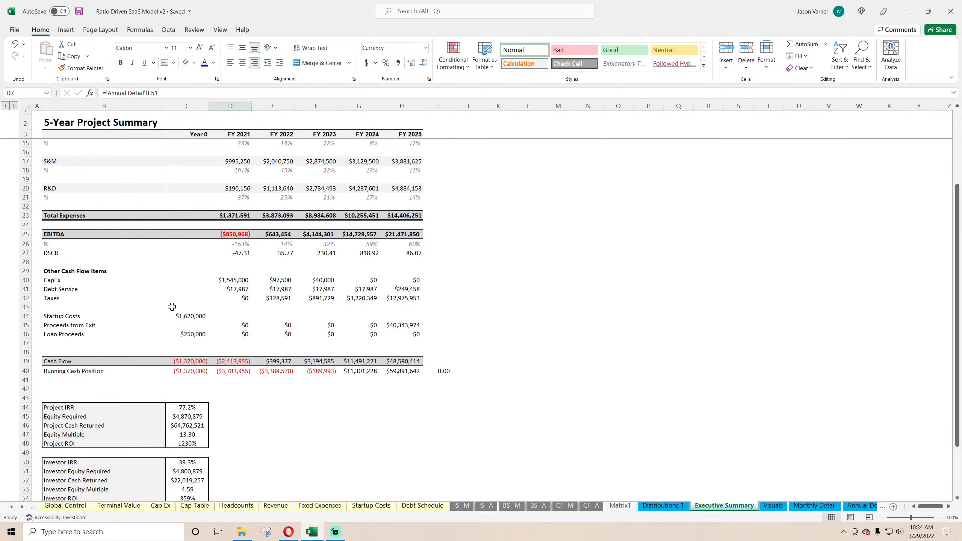
right_click(22, 309)
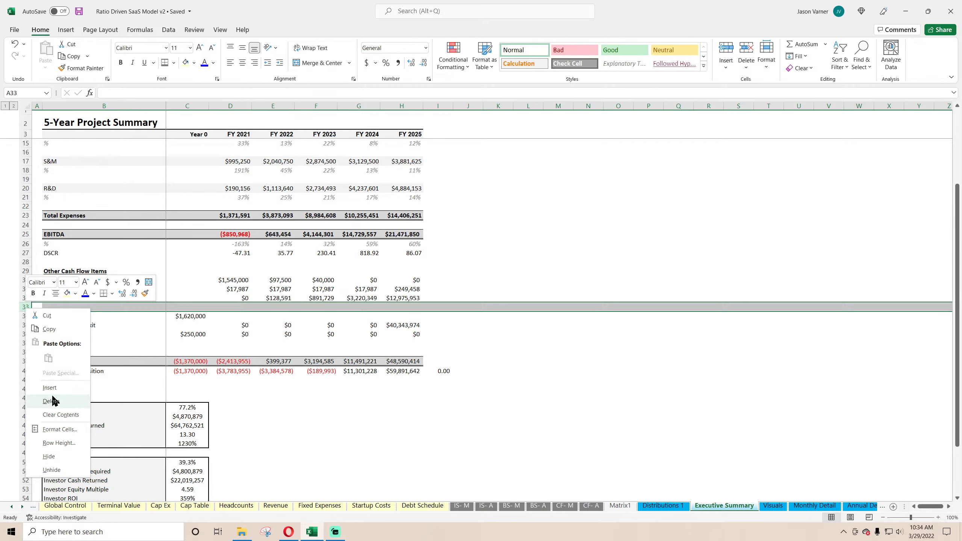
left_click(42, 402)
left_click(367, 426)
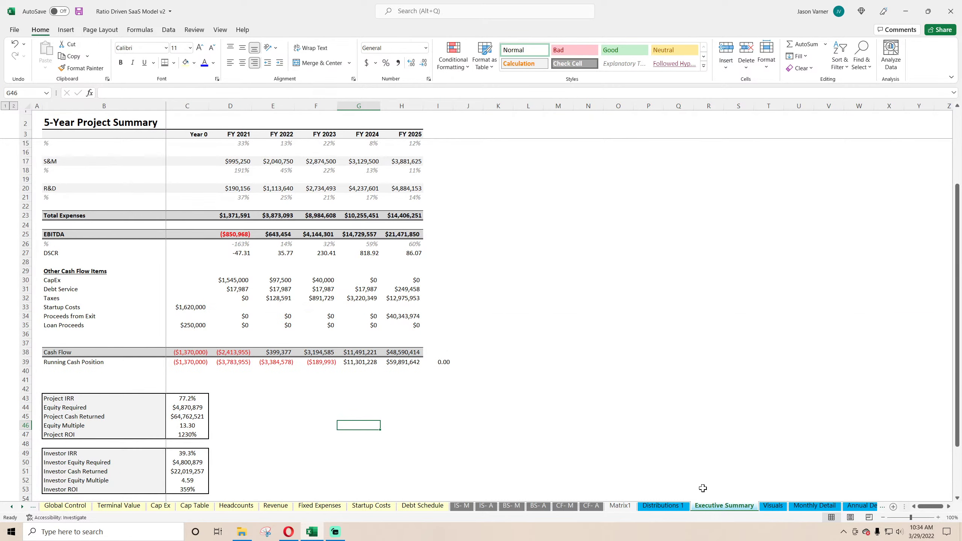
Review all charts on the Visuals sheet, from annual revenue by type through LTV to CaC ratio and revenue per employee
left_click(773, 505)
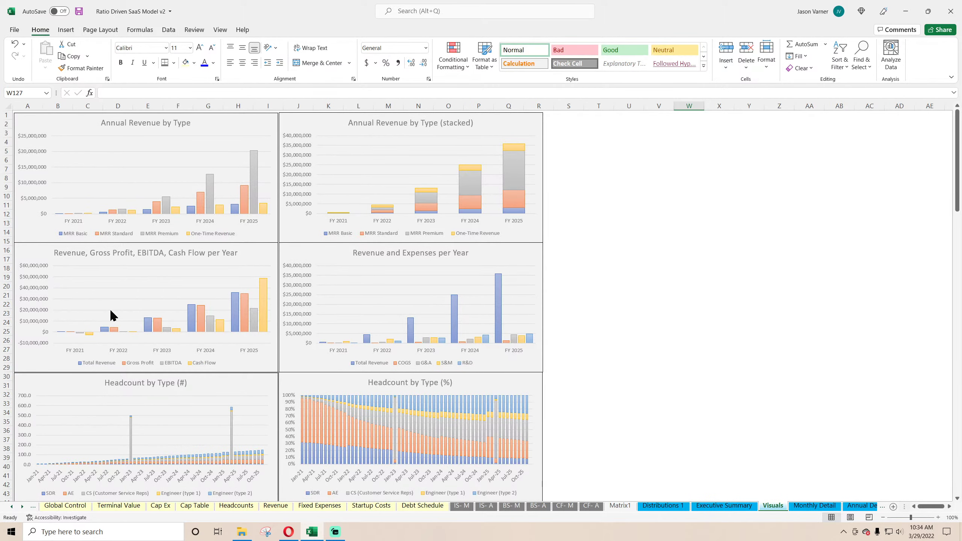
scroll(110, 310, "down", 2)
scroll(111, 310, "down", 7)
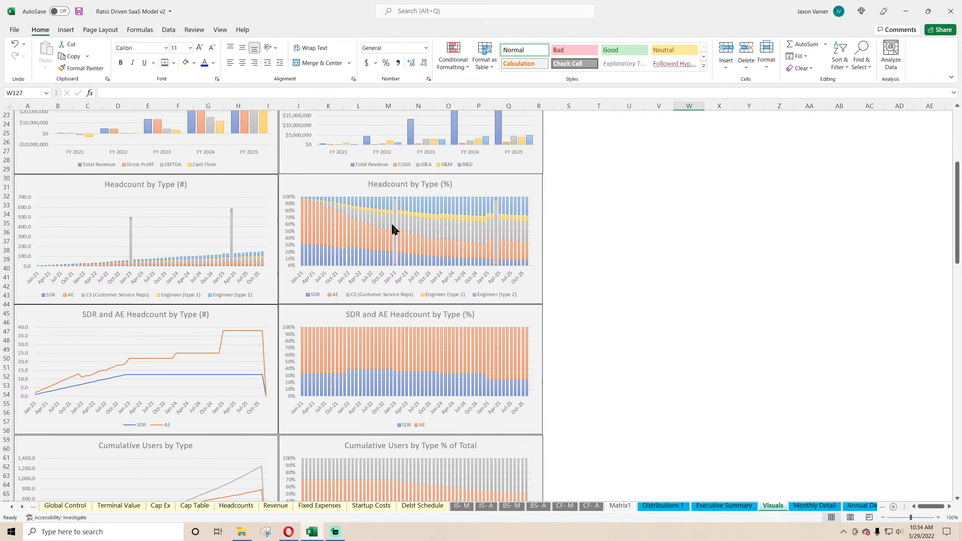
scroll(150, 221, "down", 3)
scroll(151, 225, "down", 4)
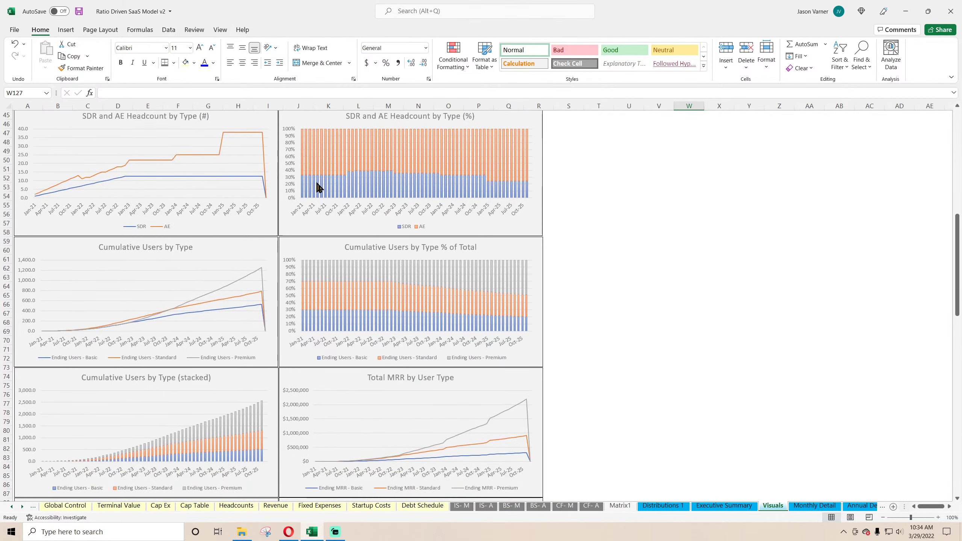
scroll(158, 268, "down", 4)
scroll(197, 244, "down", 11)
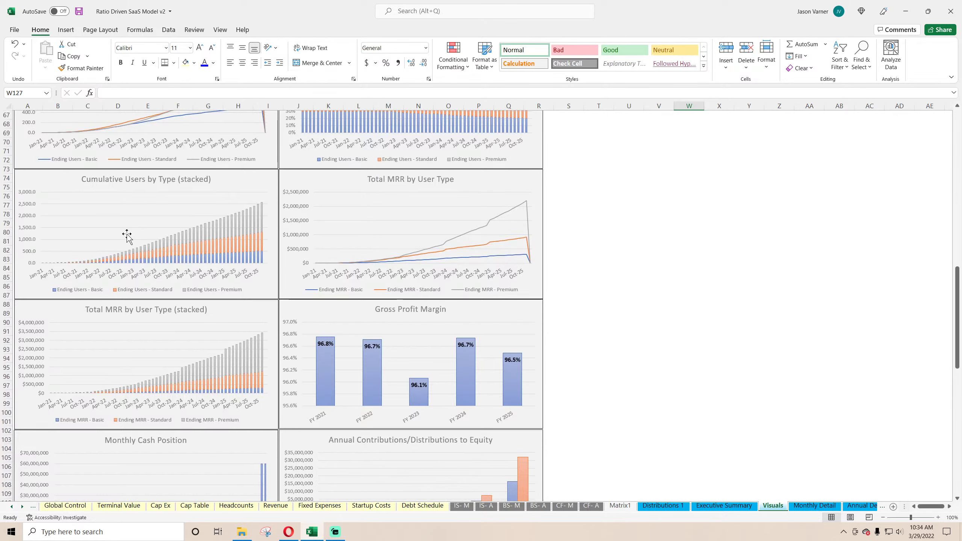
scroll(174, 279, "down", 11)
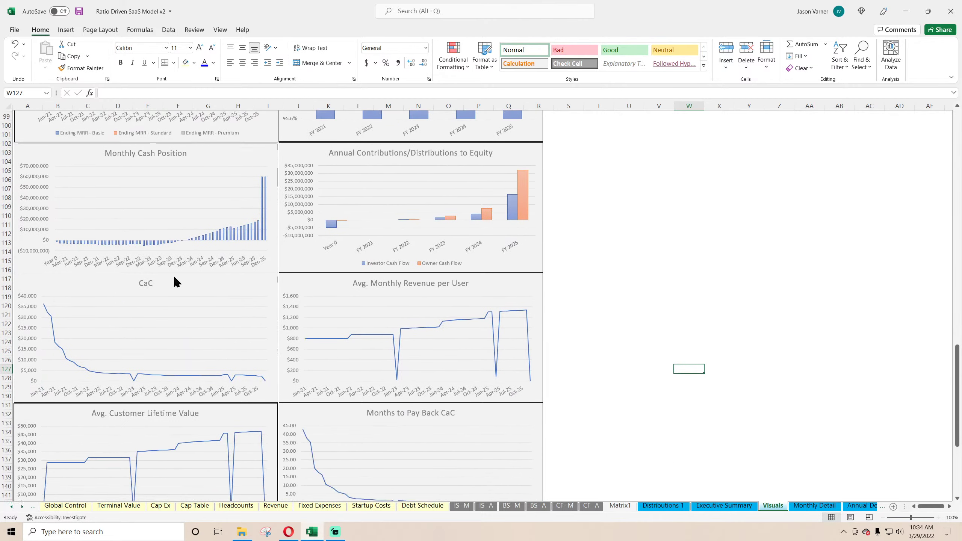
scroll(177, 208, "up", 4)
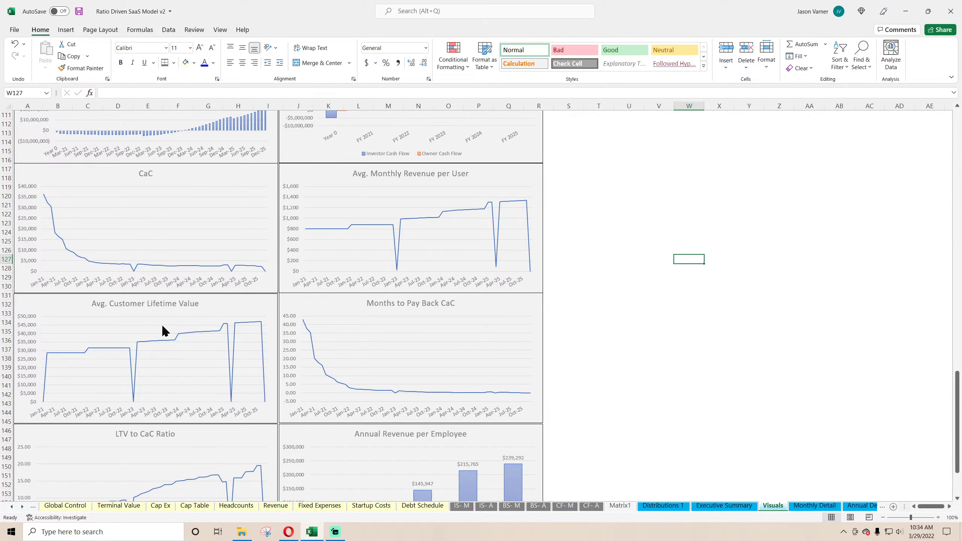
scroll(398, 350, "down", 4)
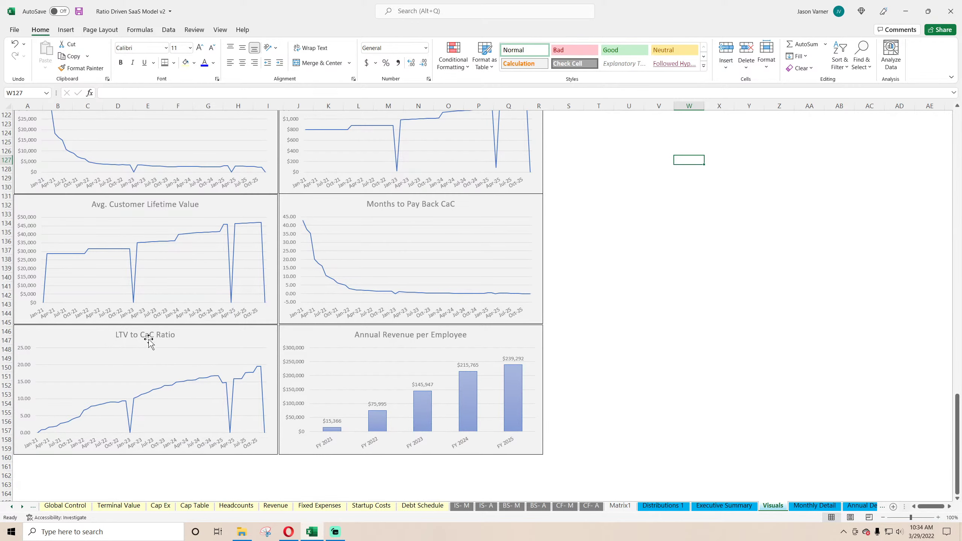
scroll(162, 337, "up", 11)
scroll(162, 337, "up", 20)
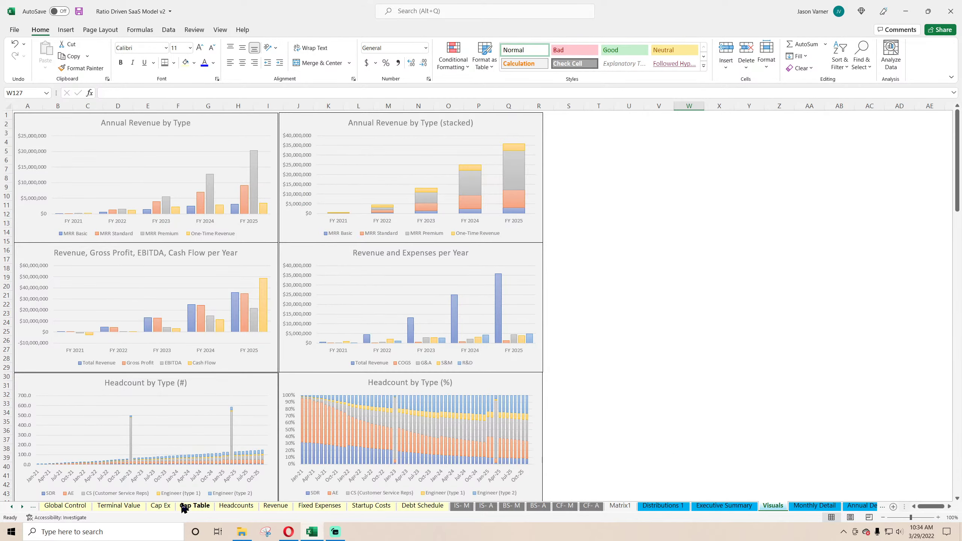
Look over the Global Control, Revenue and Headcounts assumption sheets and save the workbook
left_click(65, 506)
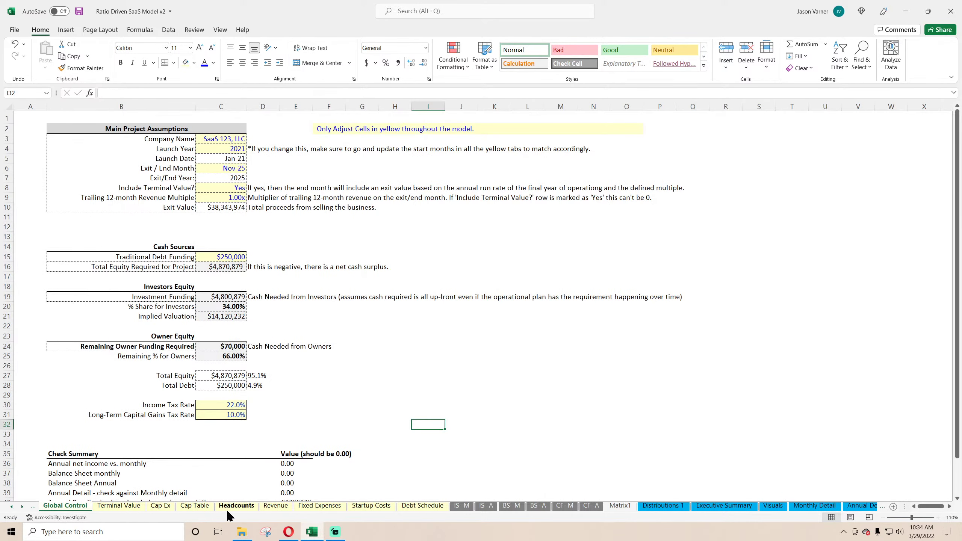
left_click(277, 506)
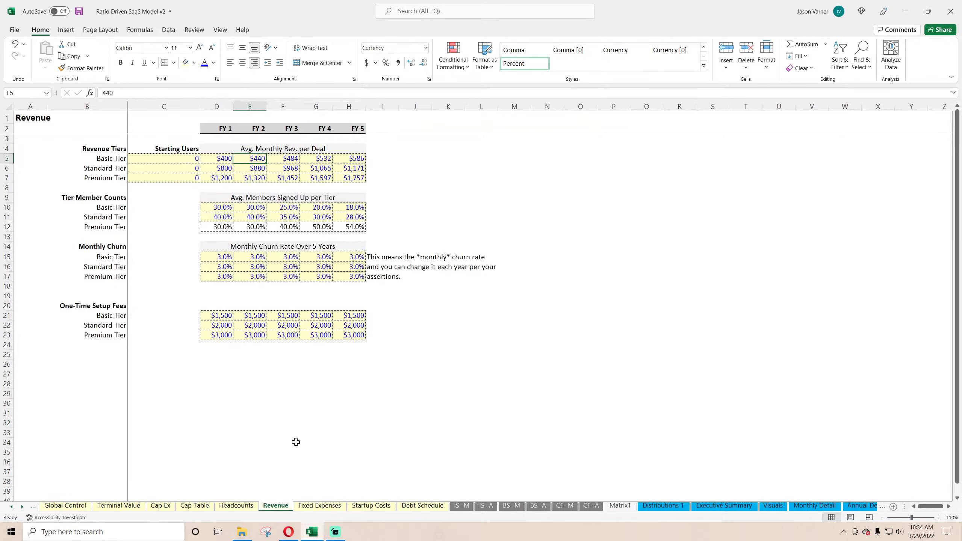
left_click(242, 506)
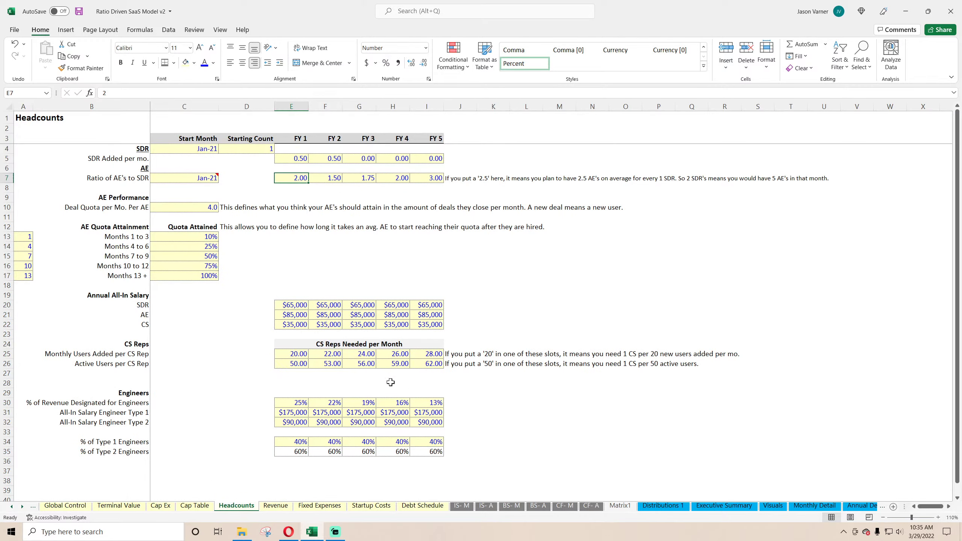
left_click(79, 11)
Examine the engineers' revenue percentage and the Type 1 and Type 2 salary assumptions on Headcounts, checking Fixed Expenses as well
left_click(296, 403)
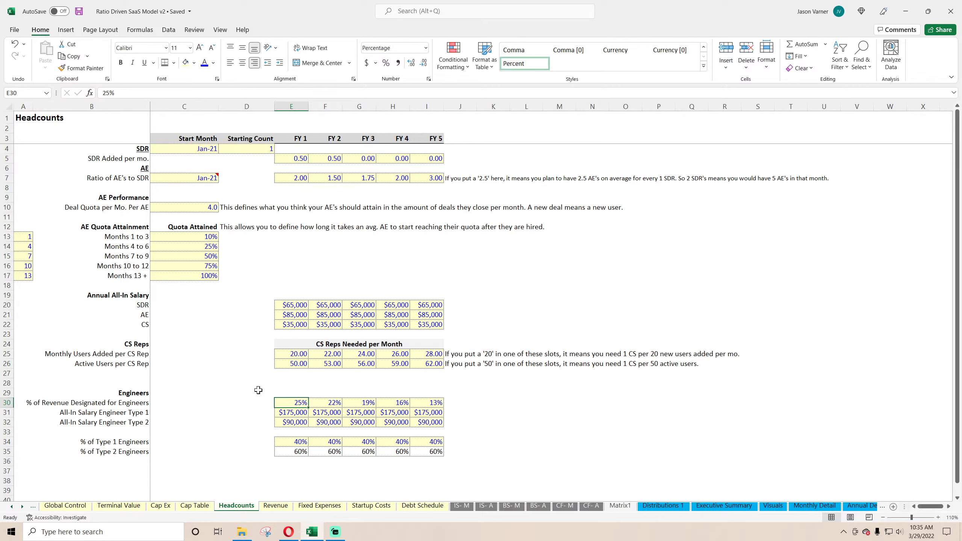
left_click(326, 506)
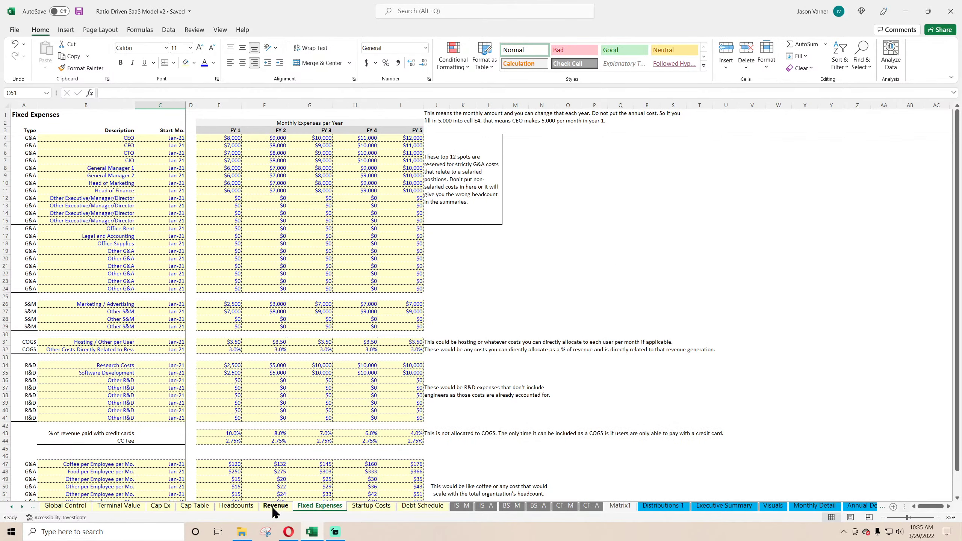
left_click(249, 508)
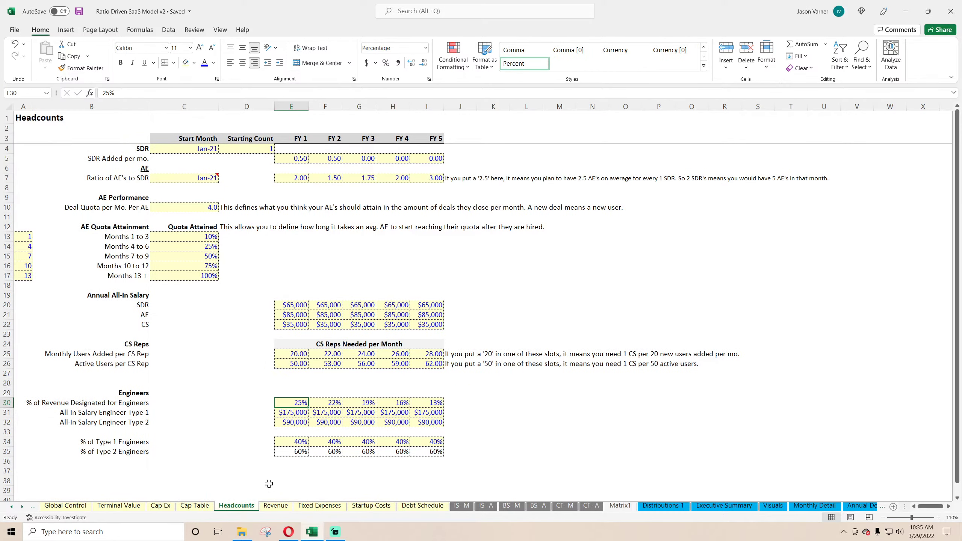
left_click(295, 411)
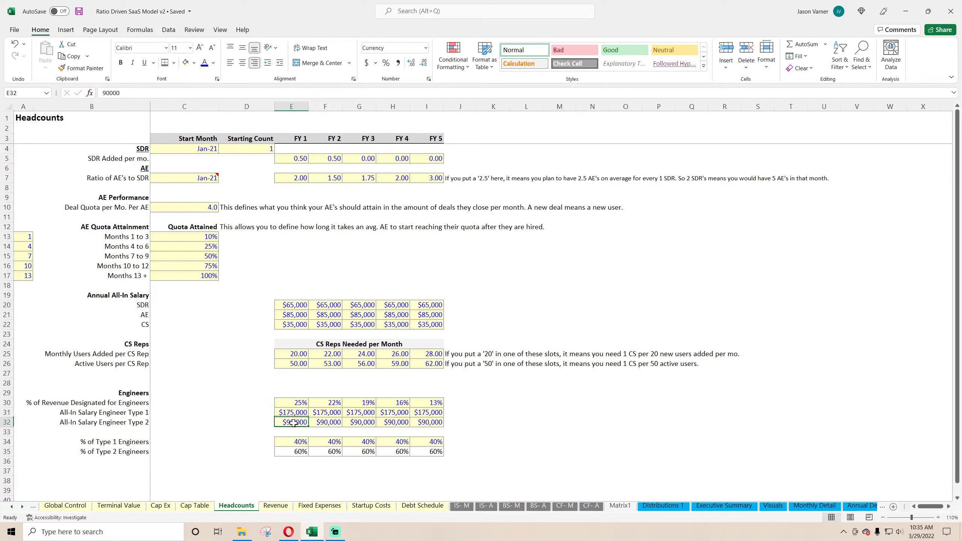
left_click(125, 411)
left_click(129, 422)
left_click(130, 413)
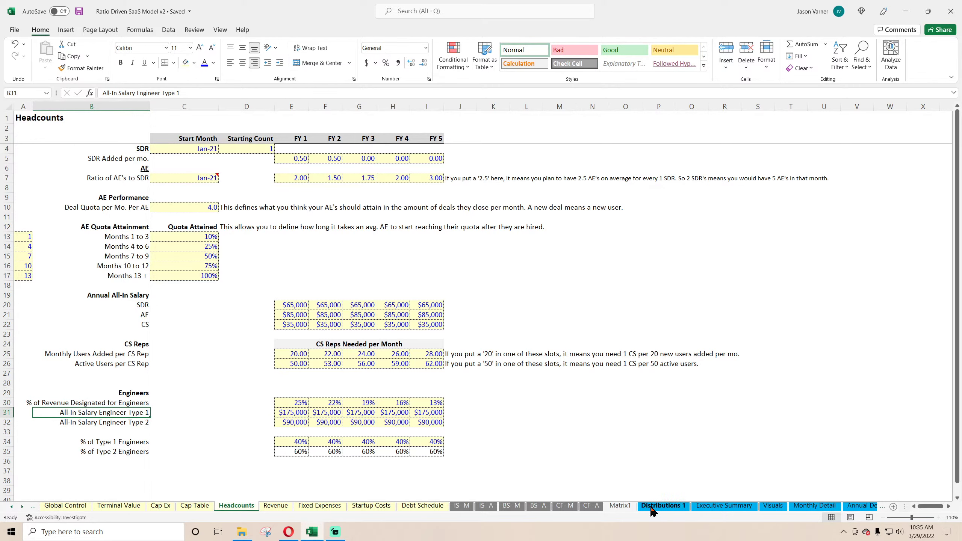
Inspect the spikes in the Headcount by Type (#) chart on the Visuals sheet
left_click(772, 505)
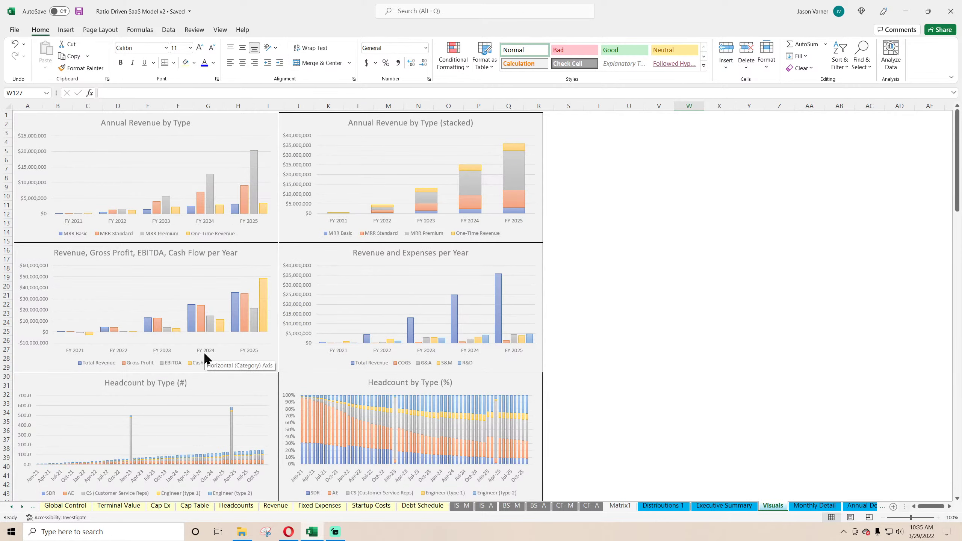
scroll(206, 357, "down", 4)
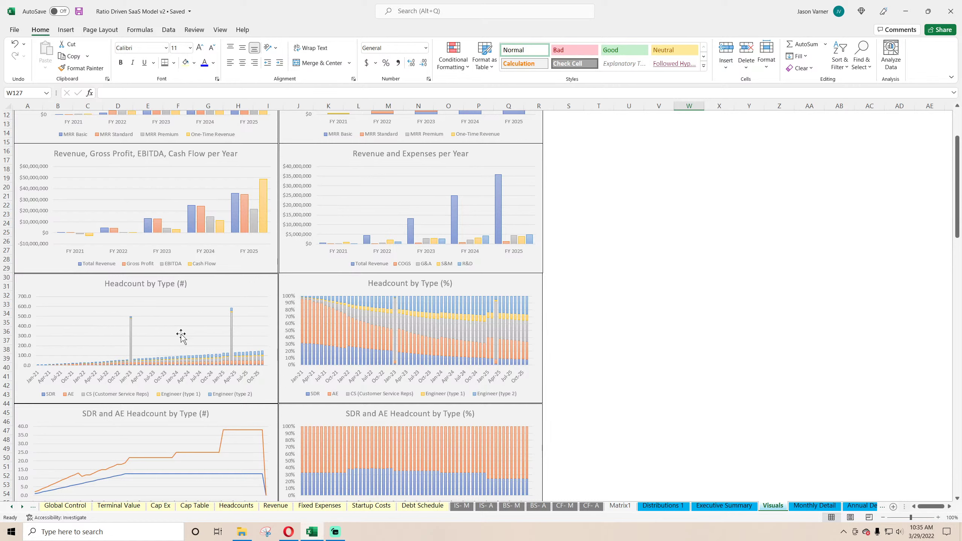
mouse_move(132, 345)
Check the Headcounts inputs for monthly users added and active users per CS rep across FY 1 to FY 5
left_click(239, 506)
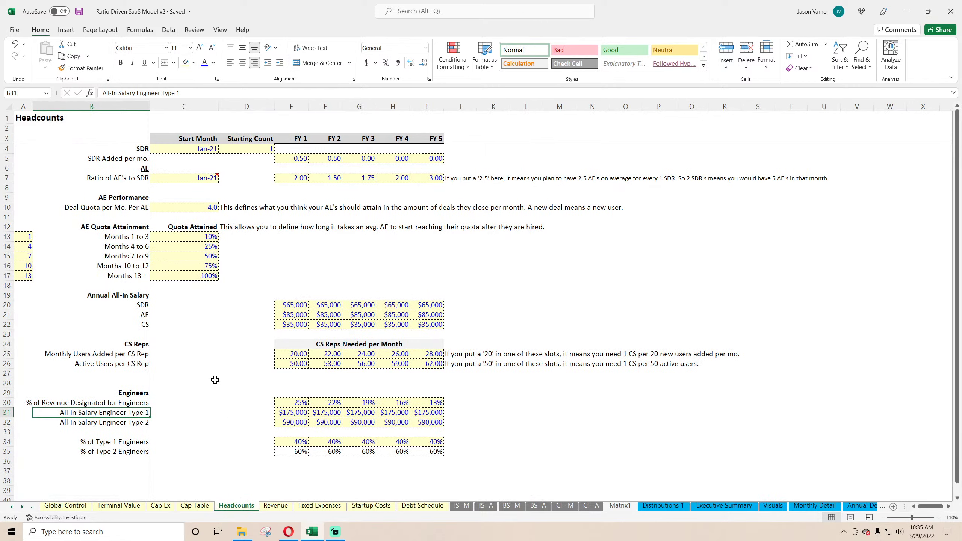
left_click(293, 354)
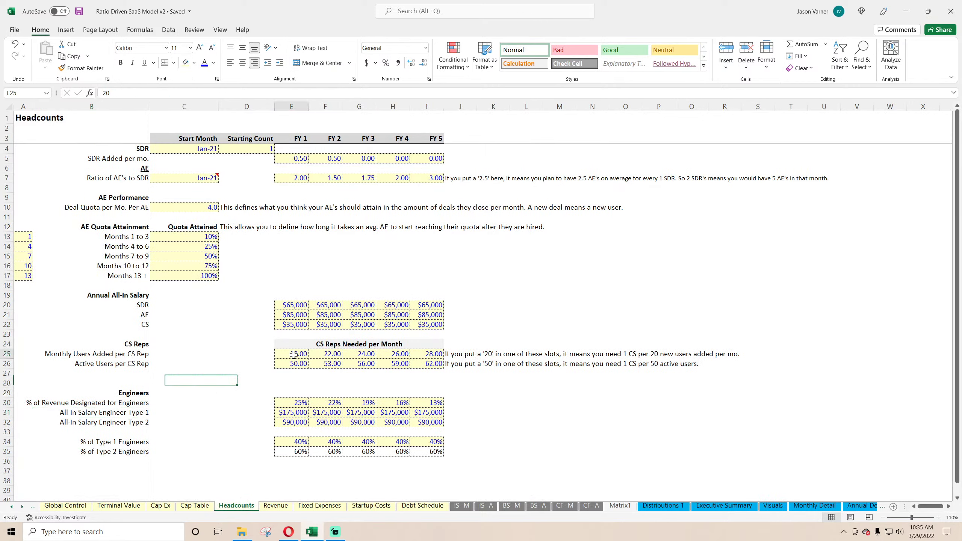
left_click(138, 354)
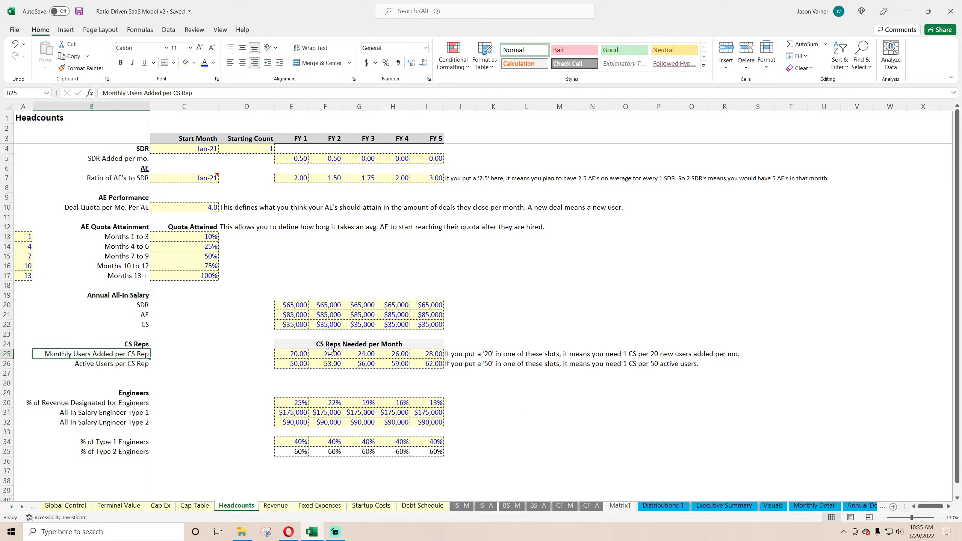
left_click(293, 355)
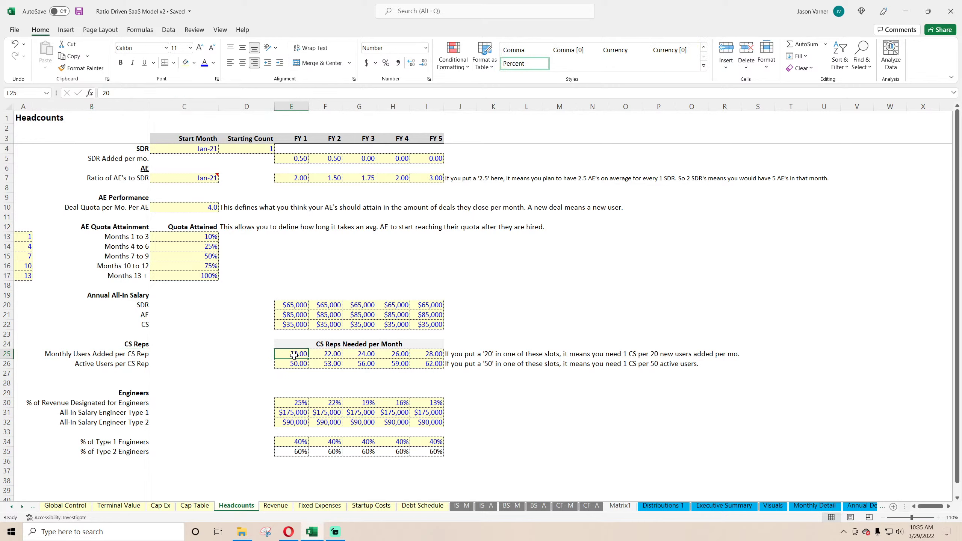
left_click(129, 364)
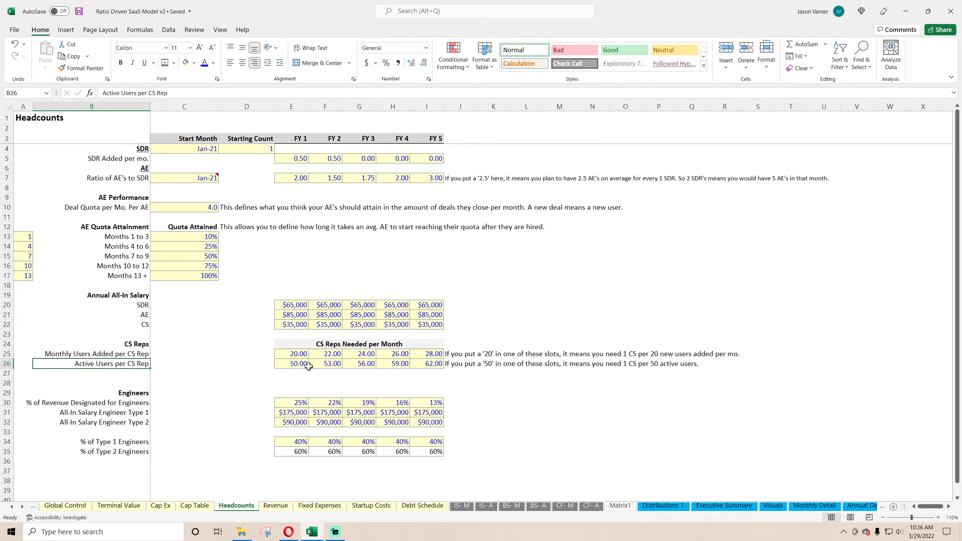
left_click(297, 362)
left_click(332, 362)
left_click(370, 364)
left_click(402, 363)
left_click_drag(430, 363, 300, 354)
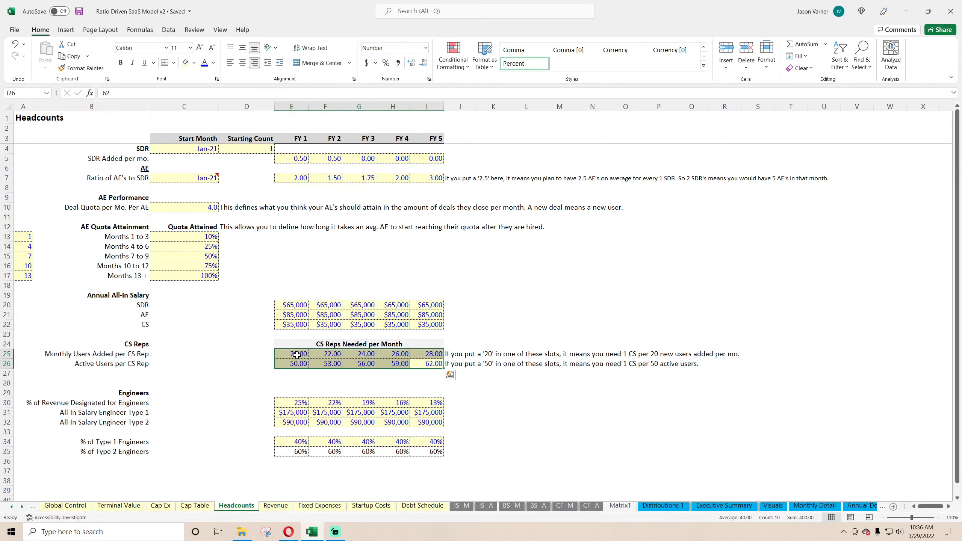
Check the Engineers Added Per Mo. formulas for Type 1 and Type 2 in the Jan-21 column of Monthly Detail
left_click(814, 506)
scroll(210, 367, "down", 11)
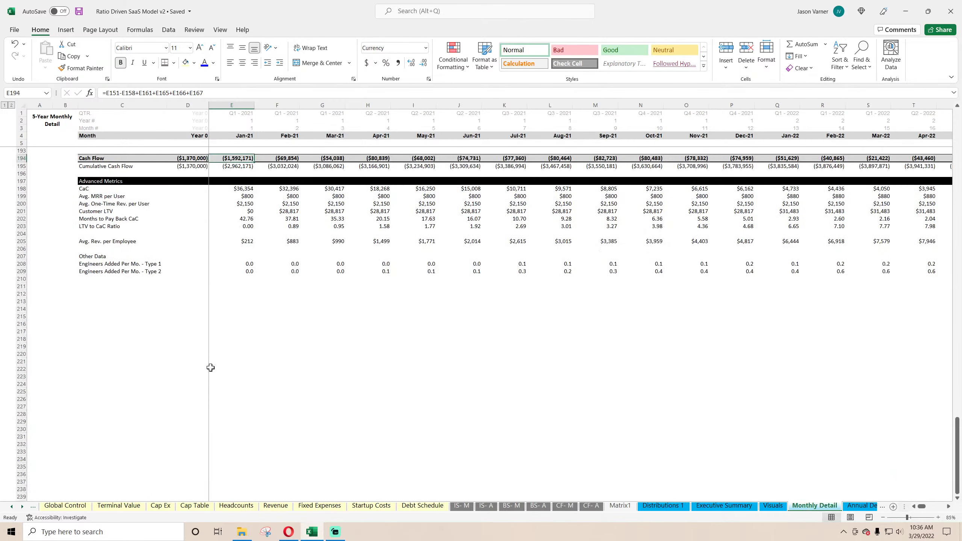
scroll(208, 370, "up", 4)
left_click(242, 347)
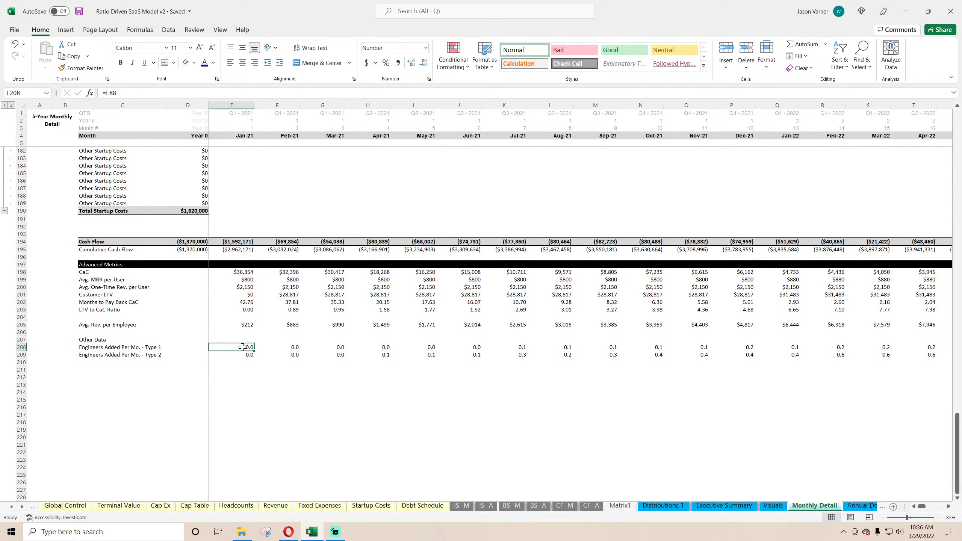
left_click(242, 355)
Examine the Available Budget for Engineers section on Monthly Detail, including the For Type 1 and For Type 2 rows
scroll(185, 345, "up", 20)
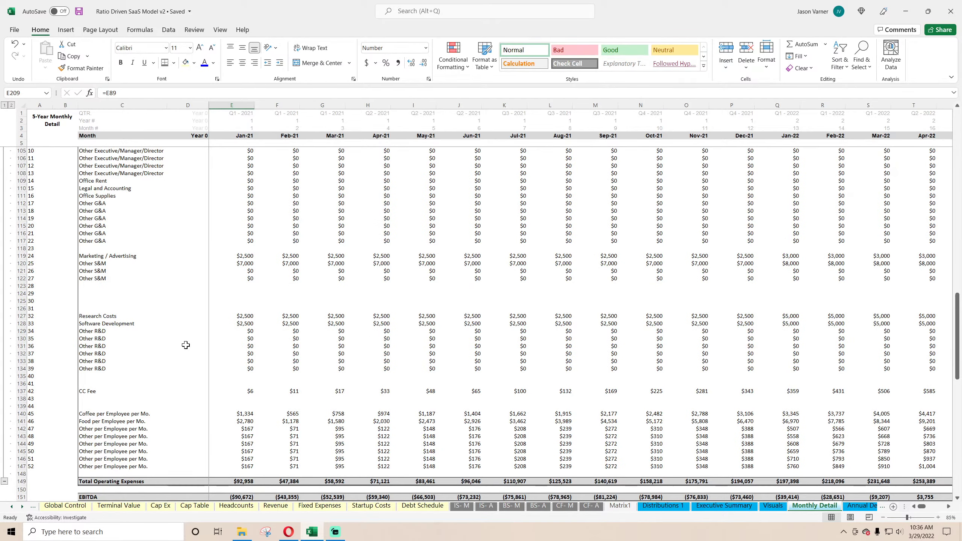
scroll(185, 345, "up", 7)
scroll(186, 345, "up", 4)
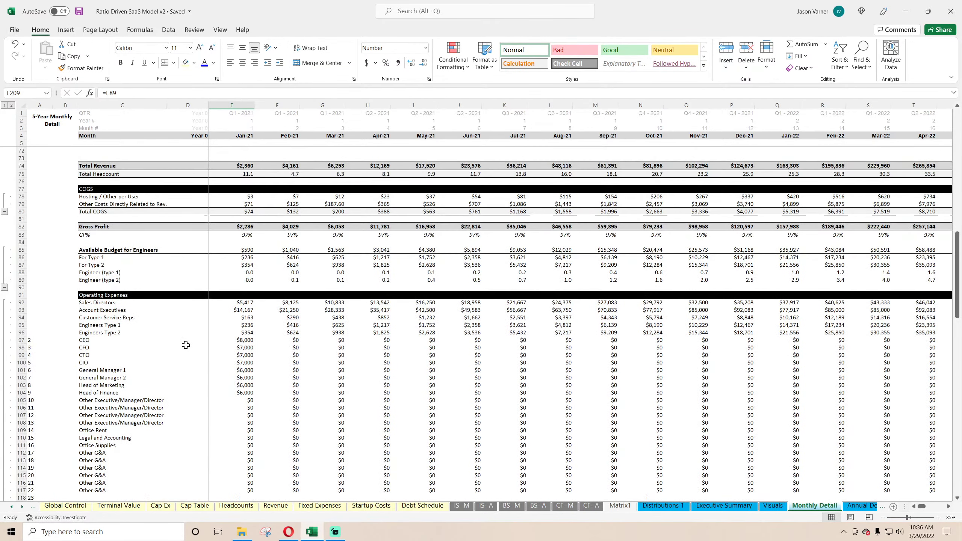
left_click(113, 258)
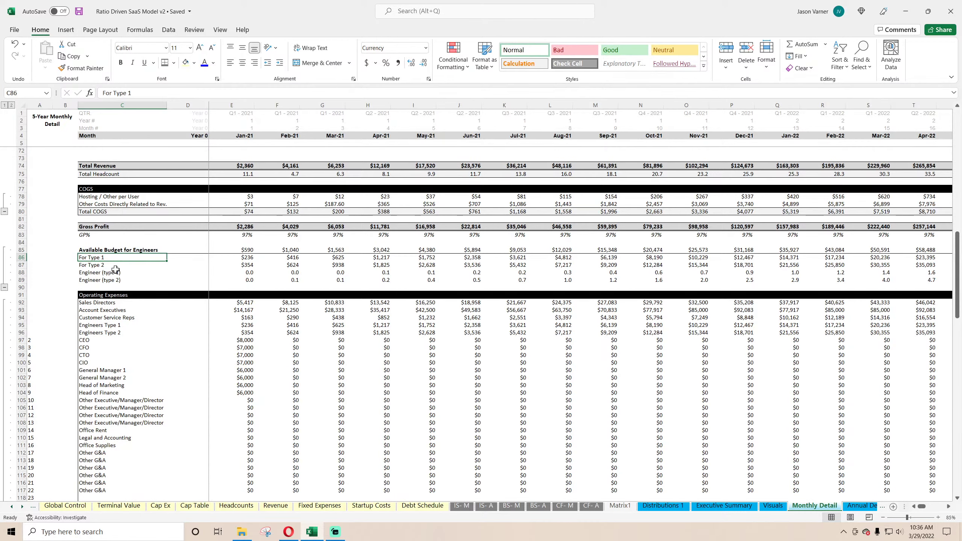
left_click(115, 266)
left_click(245, 257)
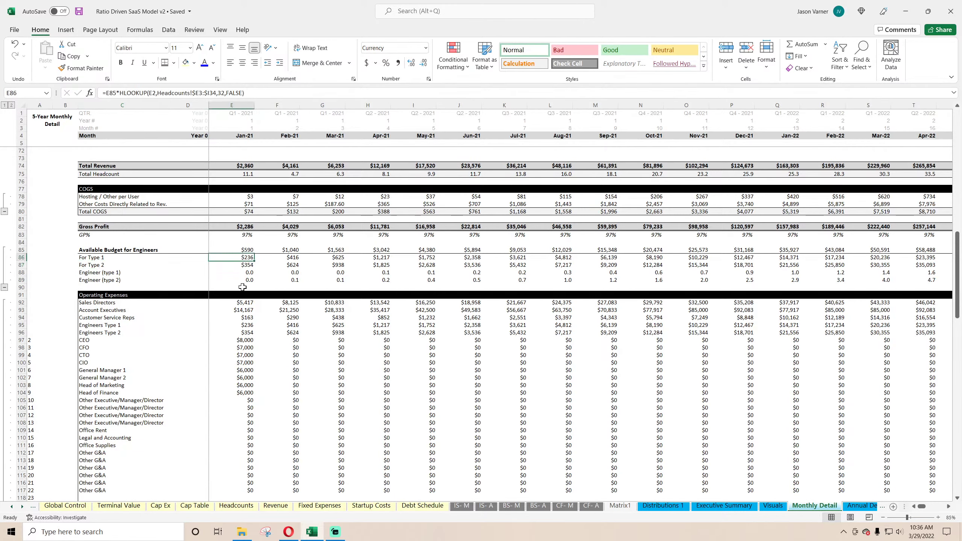
scroll(242, 287, "up", 4)
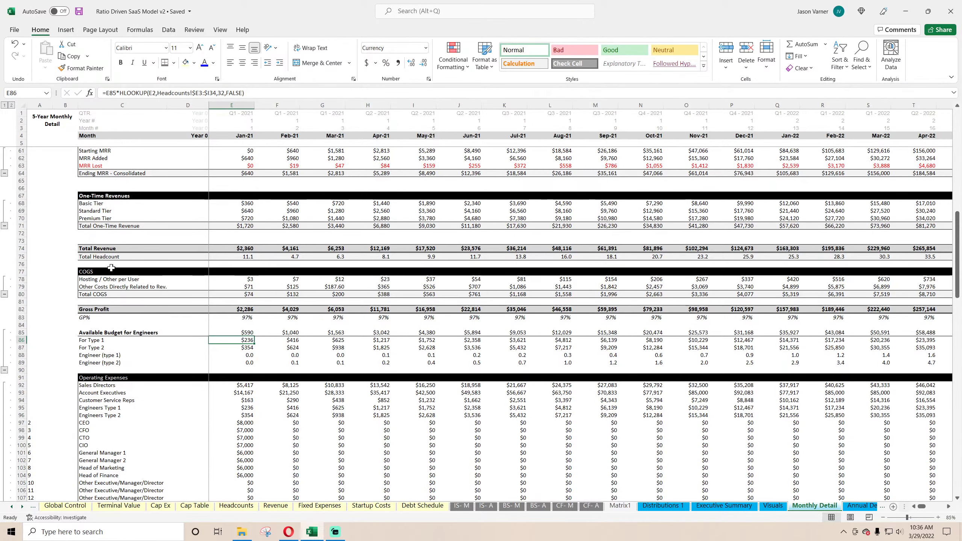
left_click(115, 332)
scroll(115, 333, "up", 7)
scroll(116, 332, "up", 6)
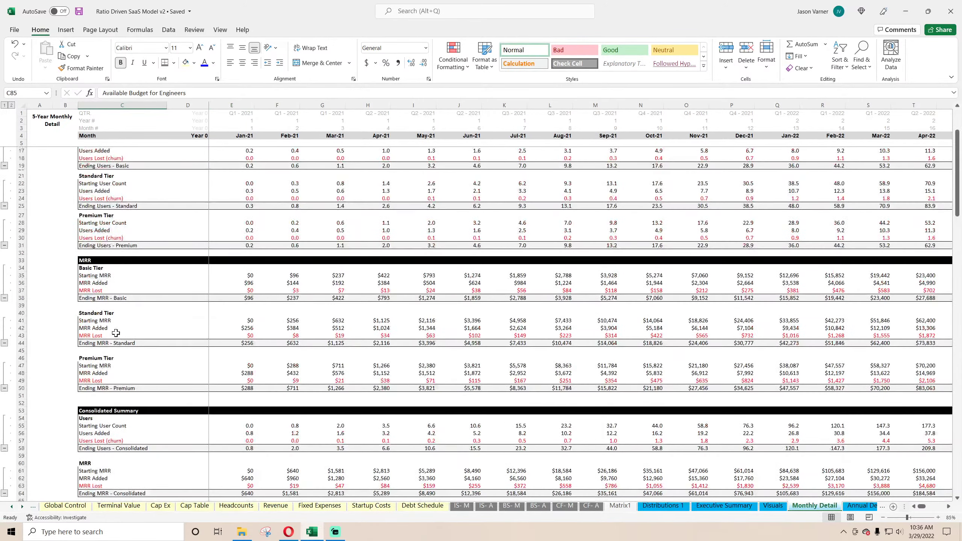
Look over the operating expenses, the Advanced Metrics rows and the Feb-21 engineers-added formulas on Monthly Detail
scroll(116, 332, "down", 20)
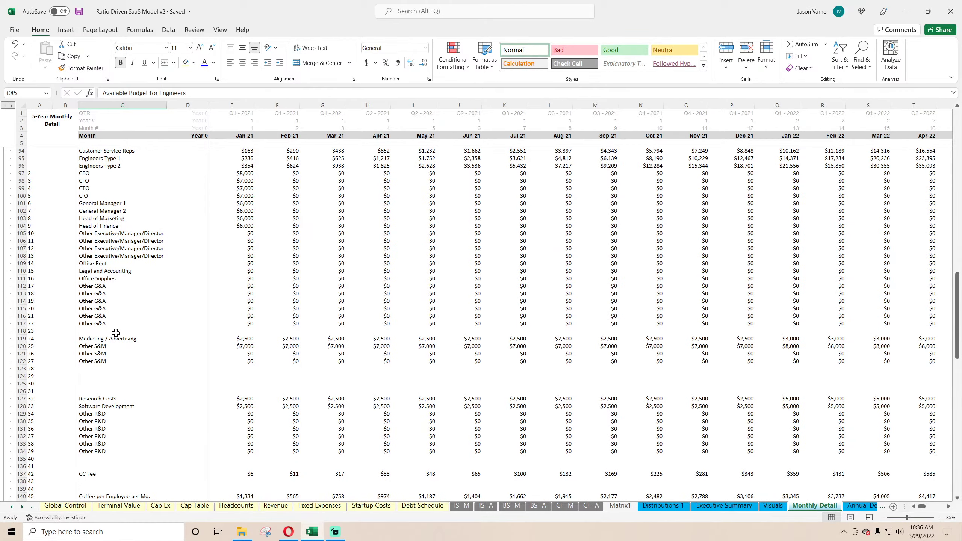
scroll(245, 309, "down", 4)
scroll(245, 308, "up", 7)
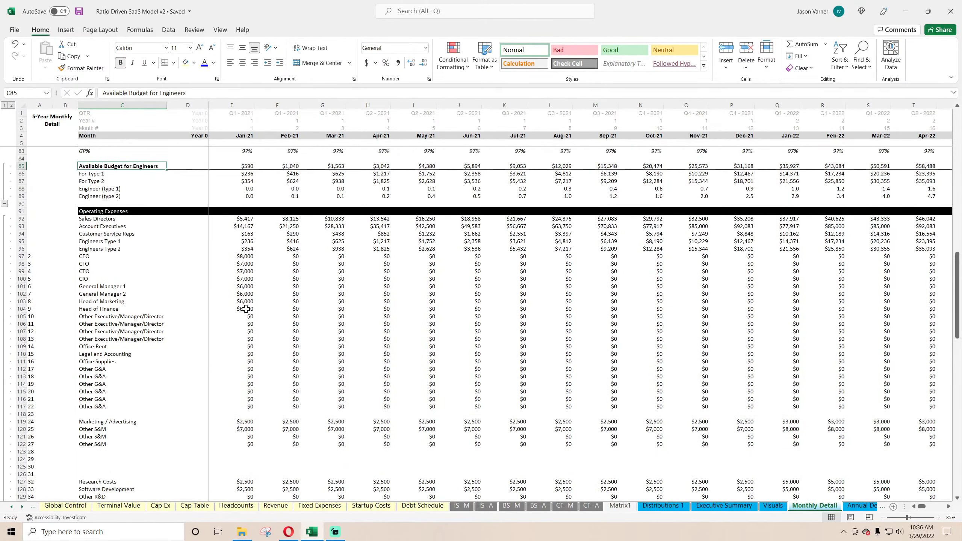
scroll(245, 308, "down", 6)
scroll(246, 309, "down", 20)
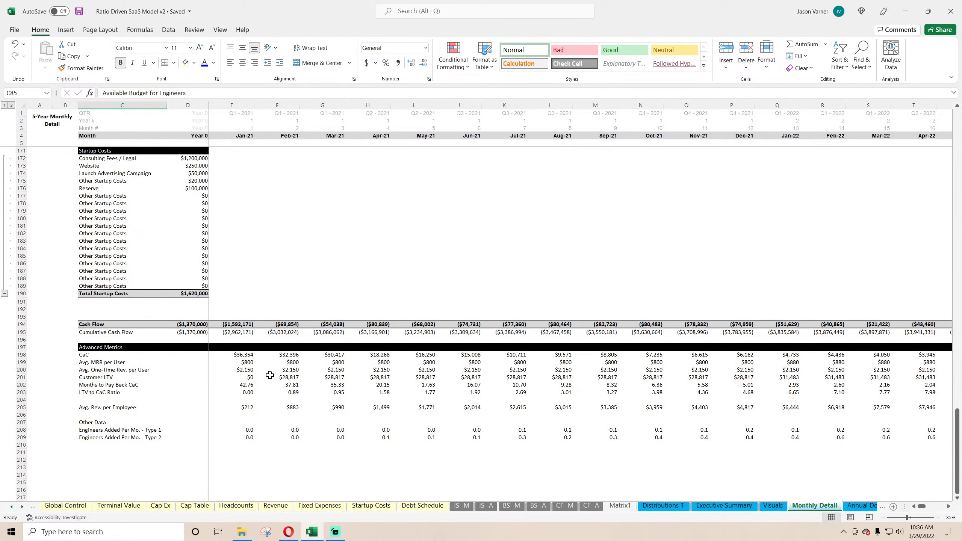
scroll(270, 374, "down", 4)
left_click(101, 272)
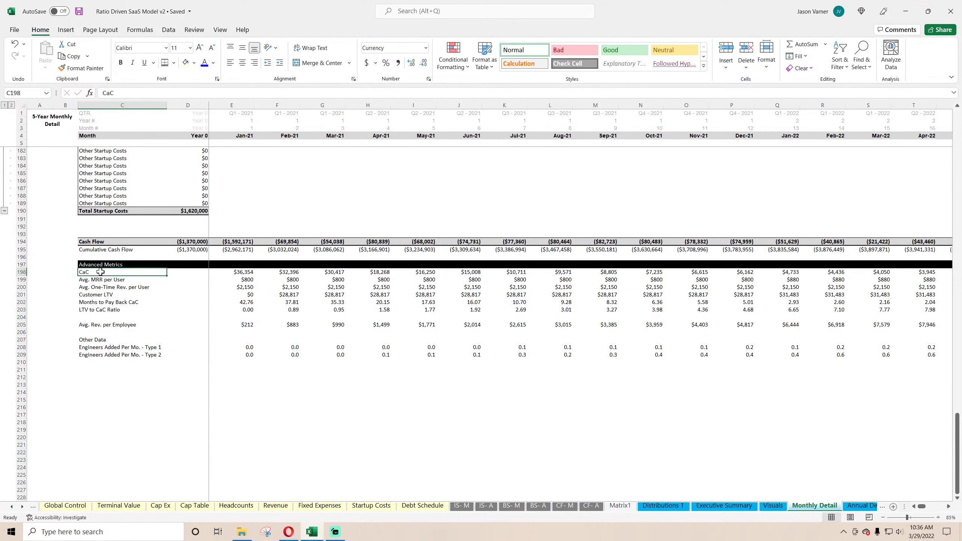
left_click(103, 280)
left_click(133, 287)
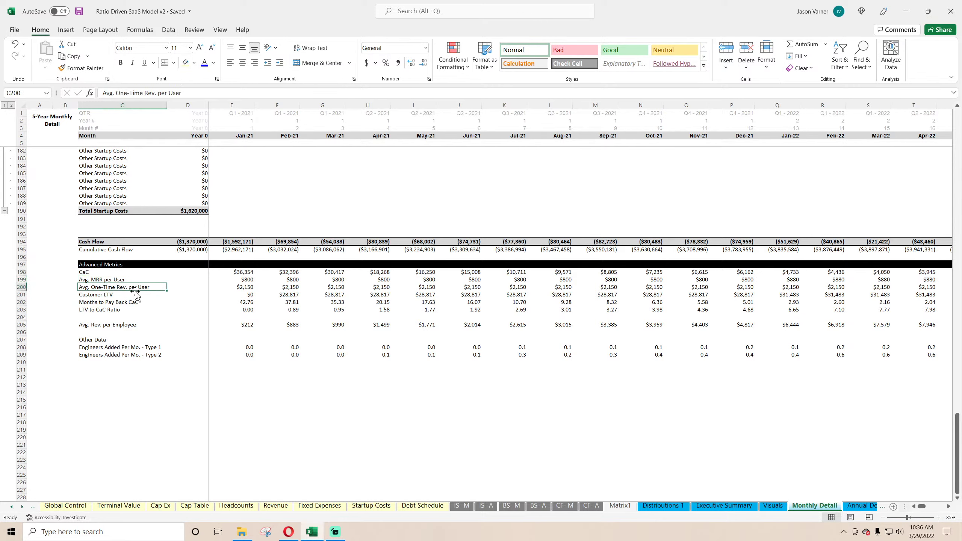
left_click(113, 295)
left_click(111, 325)
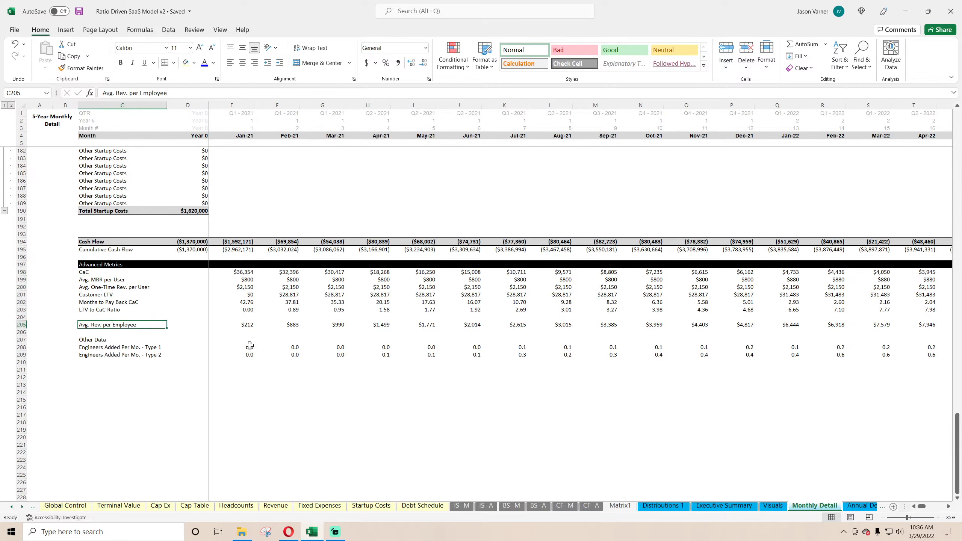
left_click(285, 347)
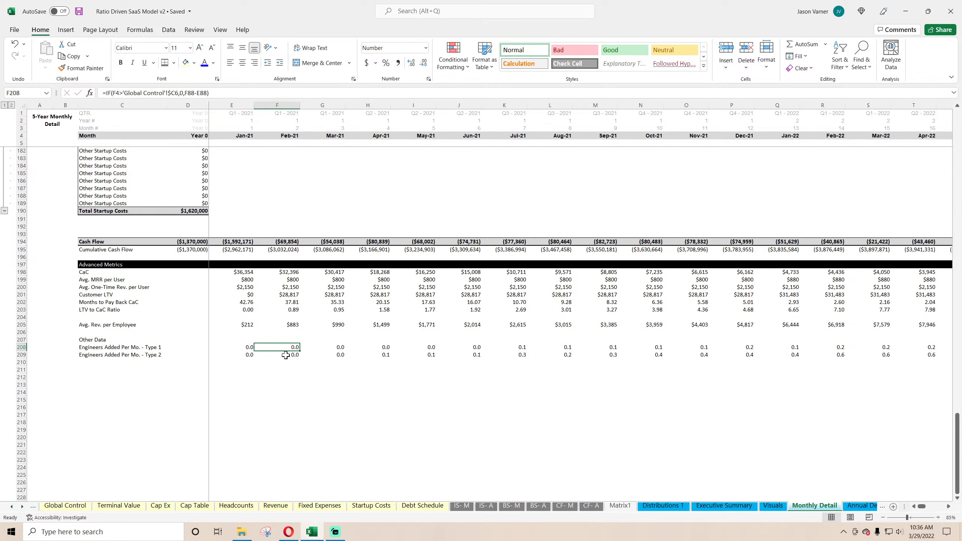
left_click(285, 355)
Look through the AE Matrix tables on the Matrix1 sheet from top to bottom
left_click(620, 506)
scroll(250, 369, "down", 20)
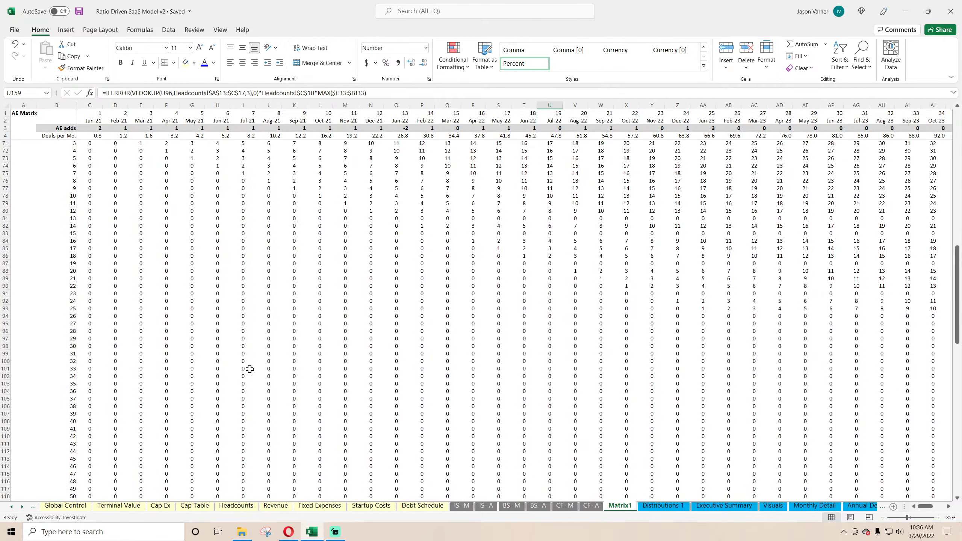
scroll(249, 369, "down", 15)
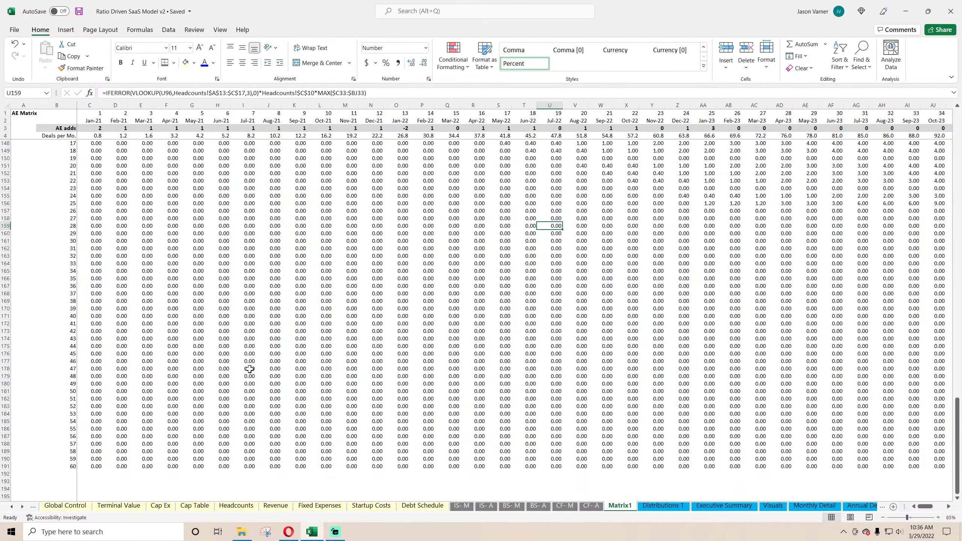
scroll(252, 371, "up", 20)
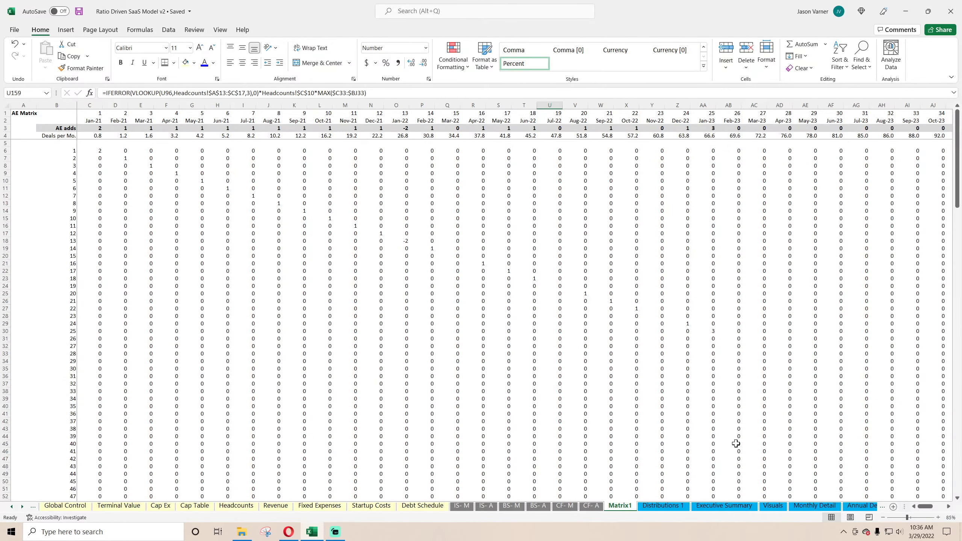
Inspect the source range of the CS (Customer Service Reps) series in the Headcount by Type (#) chart without changing it
left_click(773, 505)
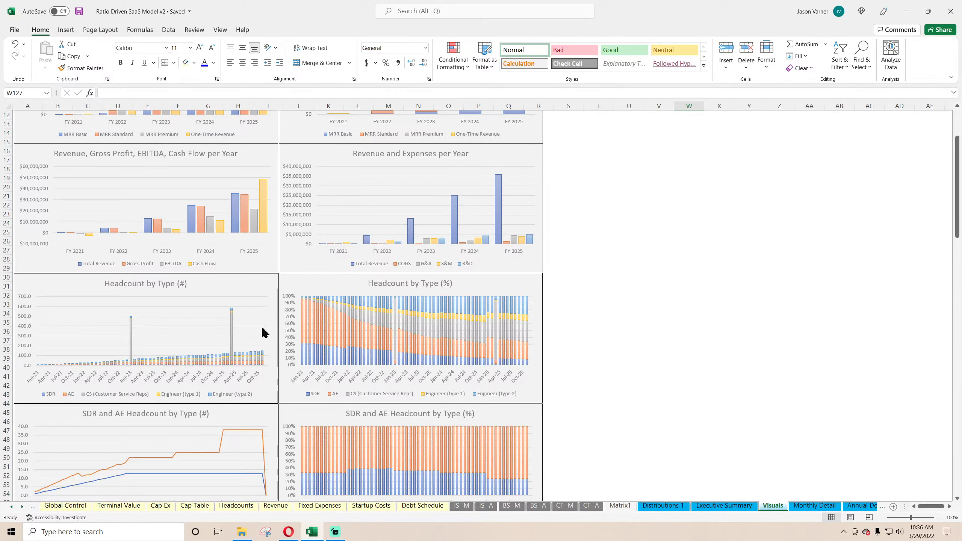
right_click(204, 317)
left_click(238, 375)
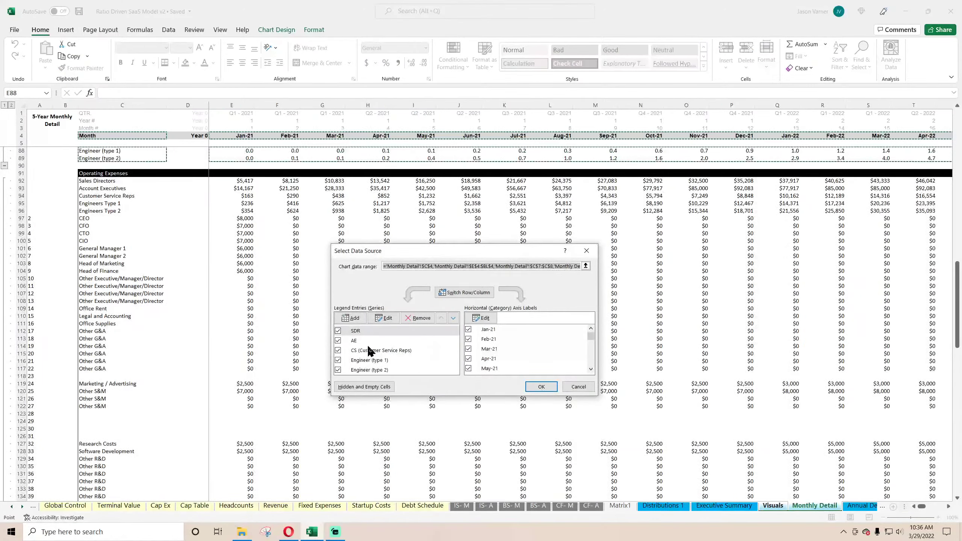
left_click(371, 350)
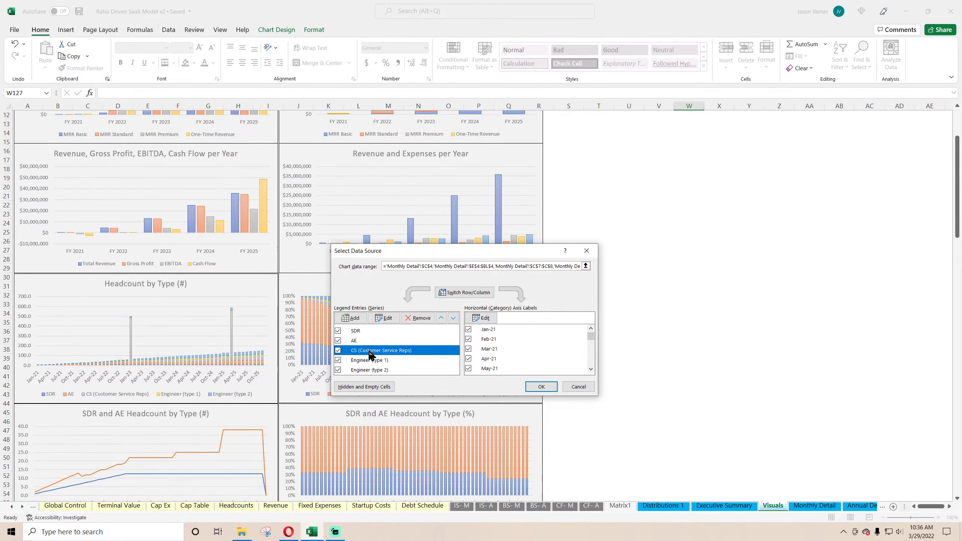
left_click(384, 318)
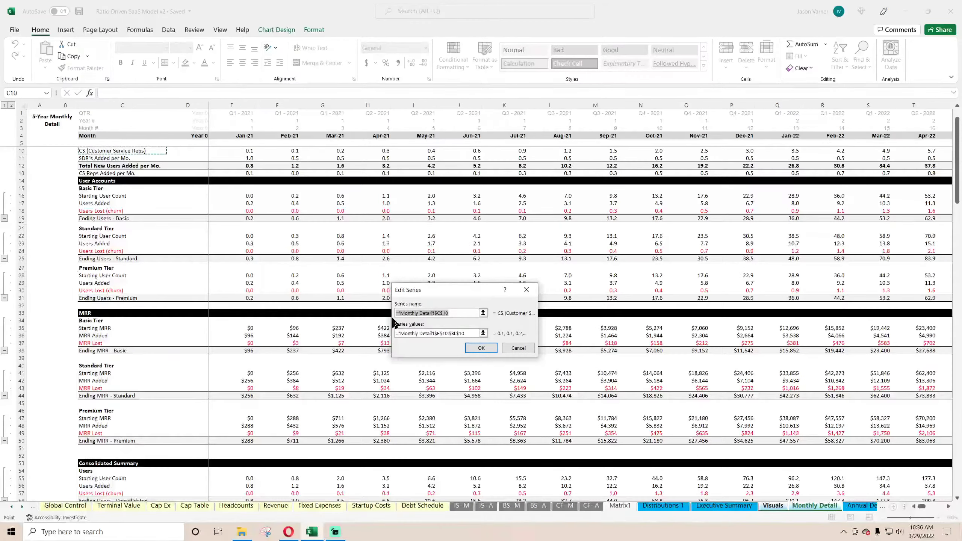
left_click(420, 333)
scroll(265, 309, "up", 2)
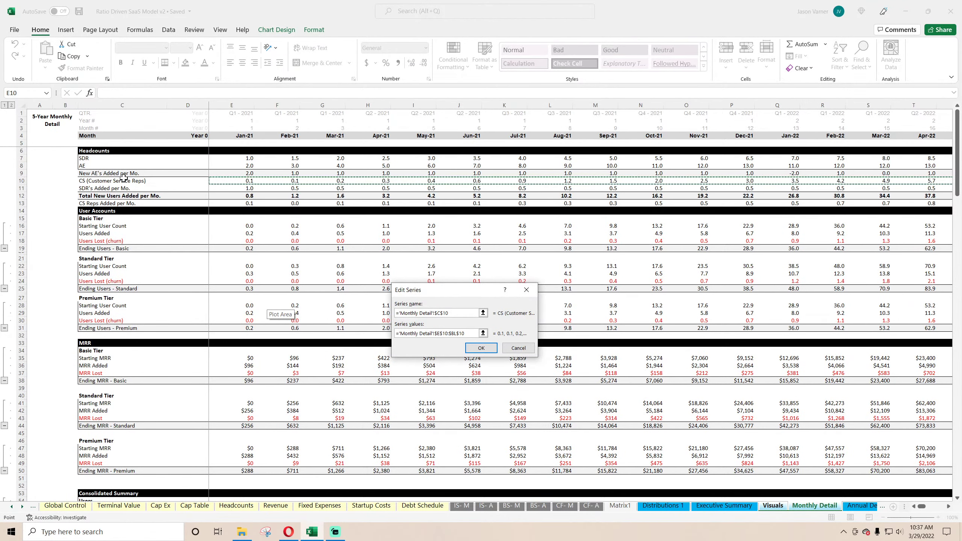
left_click(519, 347)
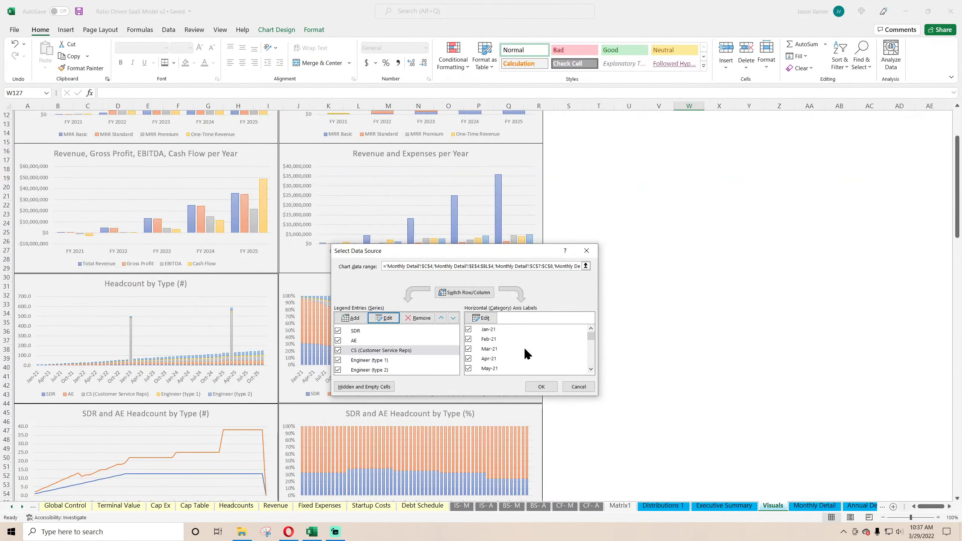
left_click(579, 387)
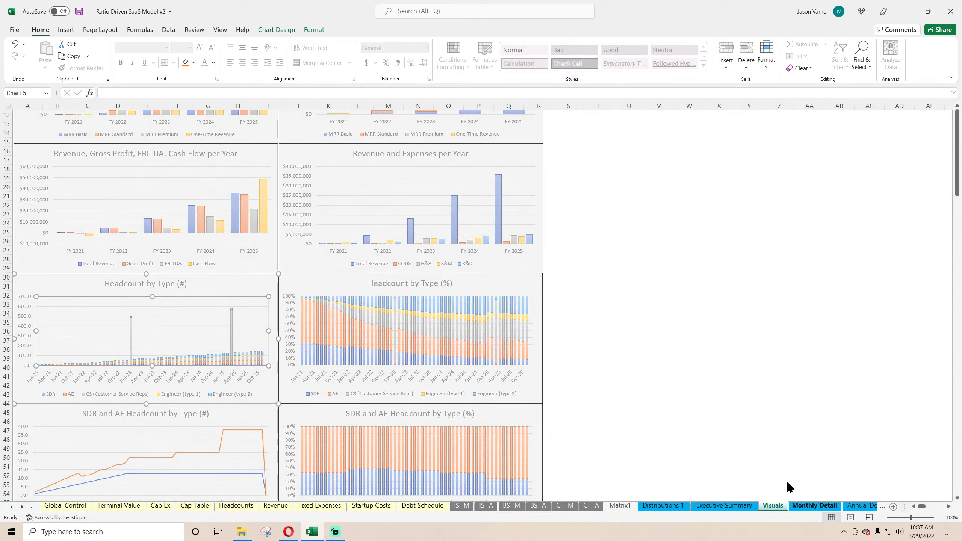
Follow the CS (Customer Service Reps) row on Monthly Detail across the months to Jan-23 and check its CS Reps Added value
left_click(814, 506)
left_click(286, 182)
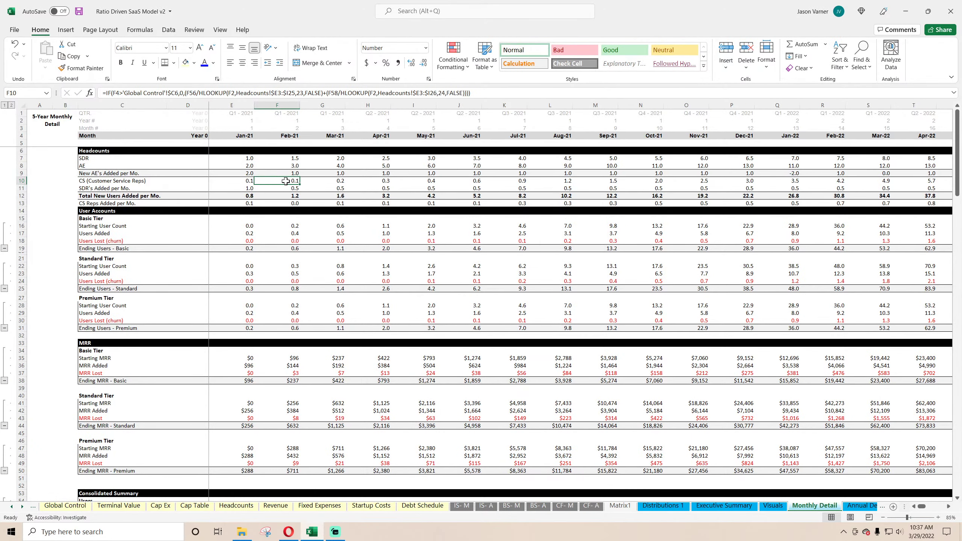
left_click_drag(298, 183, 879, 177)
left_click(784, 203)
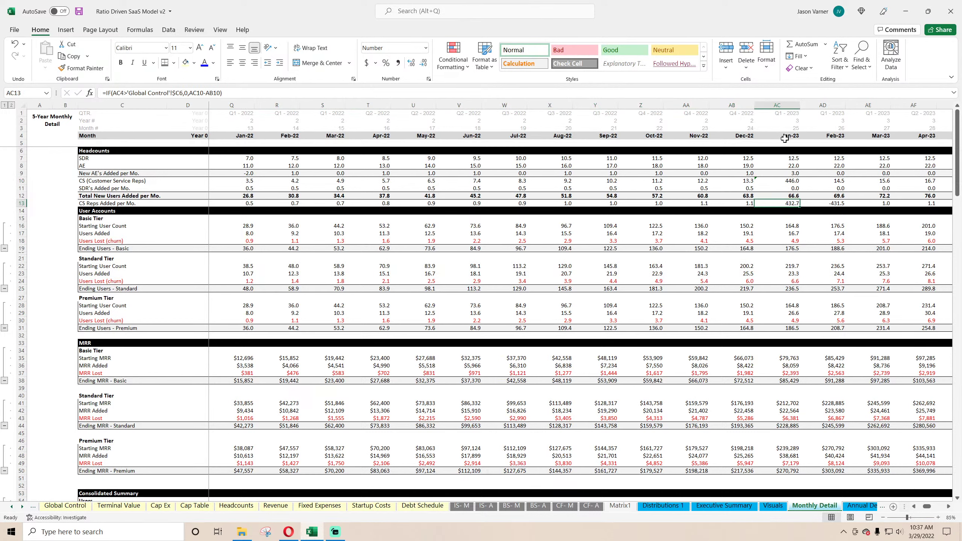
Examine the Jan-23 CS (Customer Service Reps) formula in AC10 and trace its referenced cells AC66 and AC68
double_click(786, 181)
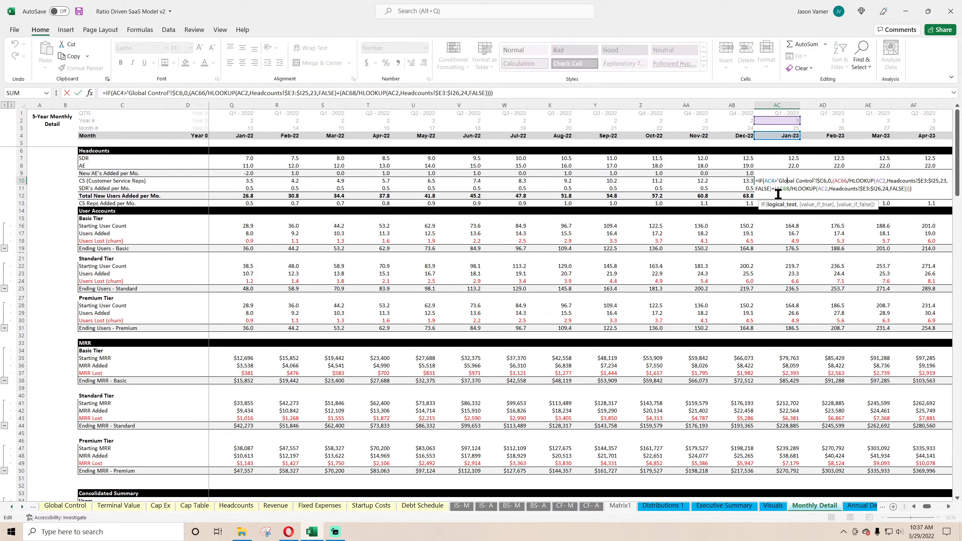
scroll(777, 300, "down", 7)
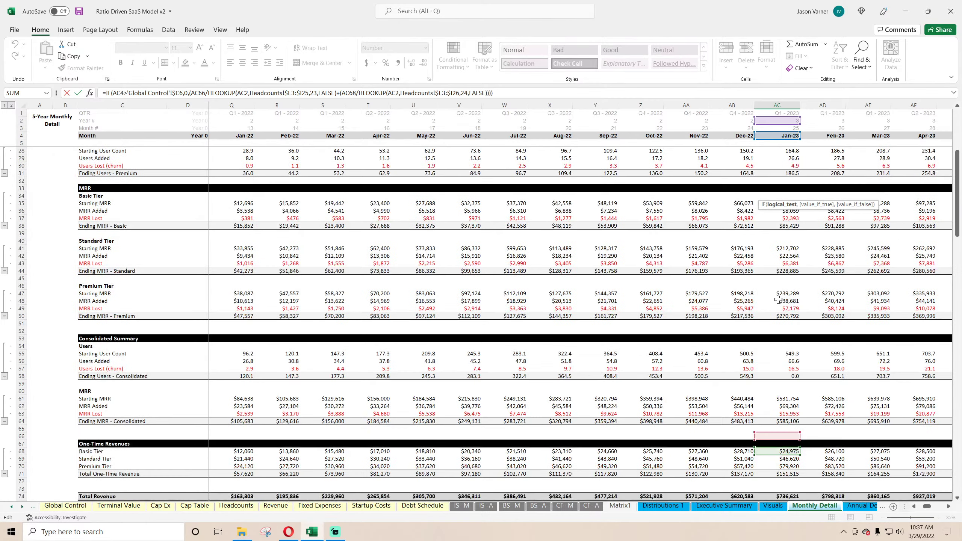
scroll(777, 299, "down", 4)
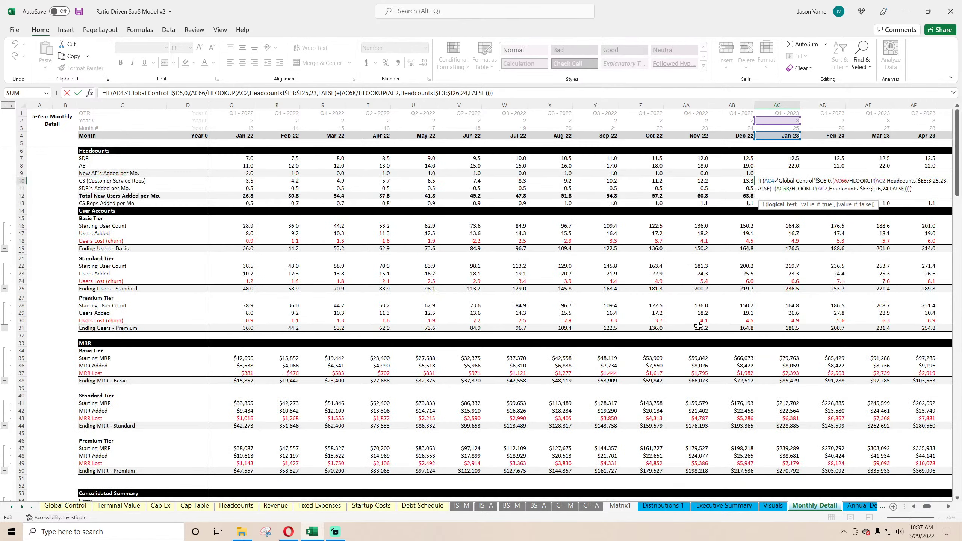
key("Return")
left_click(787, 181)
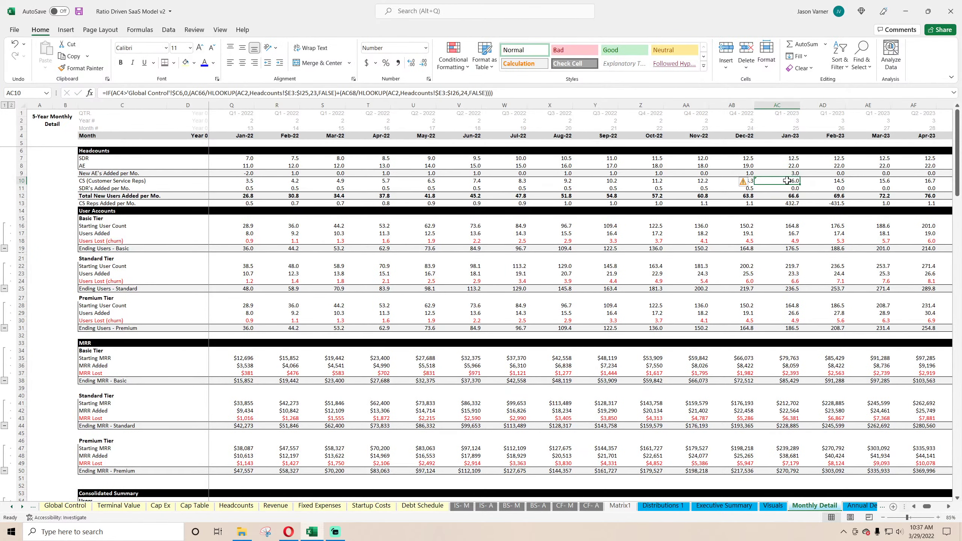
Check the FY 3 monthly users added and active users per CS rep on Headcounts and return to Monthly Detail
left_click(236, 506)
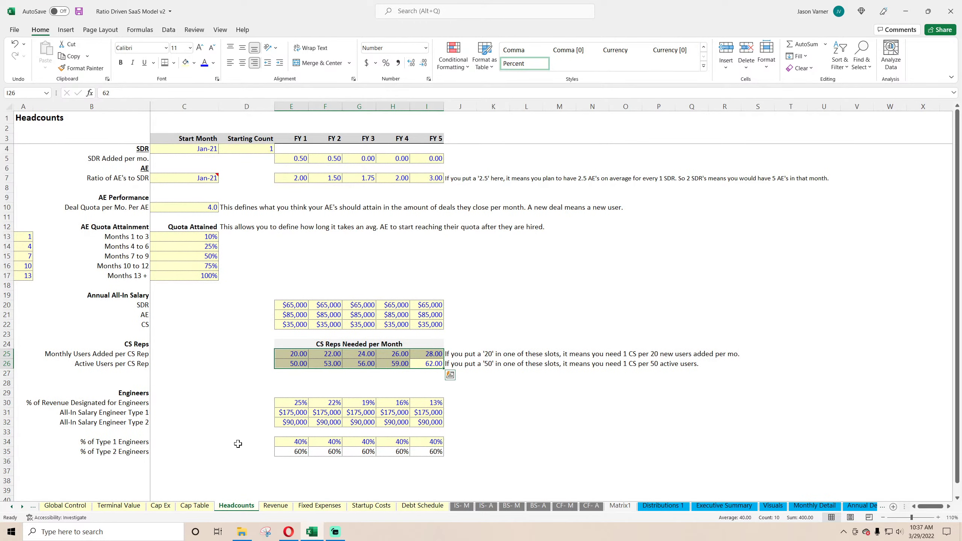
left_click_drag(299, 355, 366, 354)
left_click(366, 355)
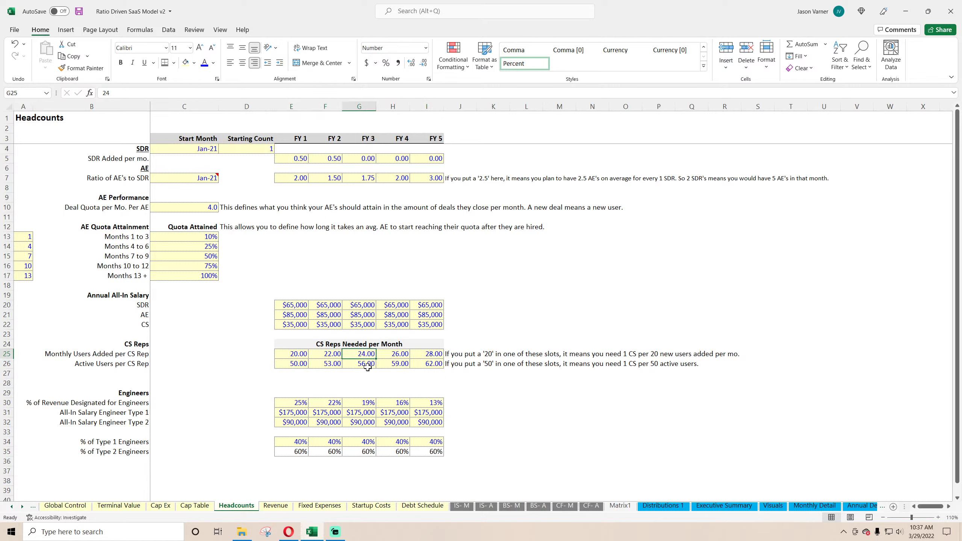
left_click(367, 364)
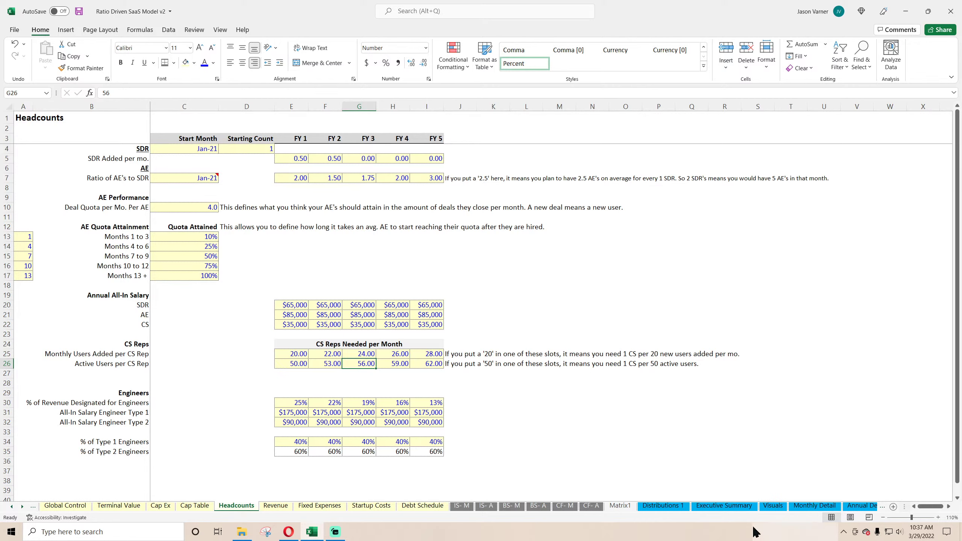
left_click(811, 506)
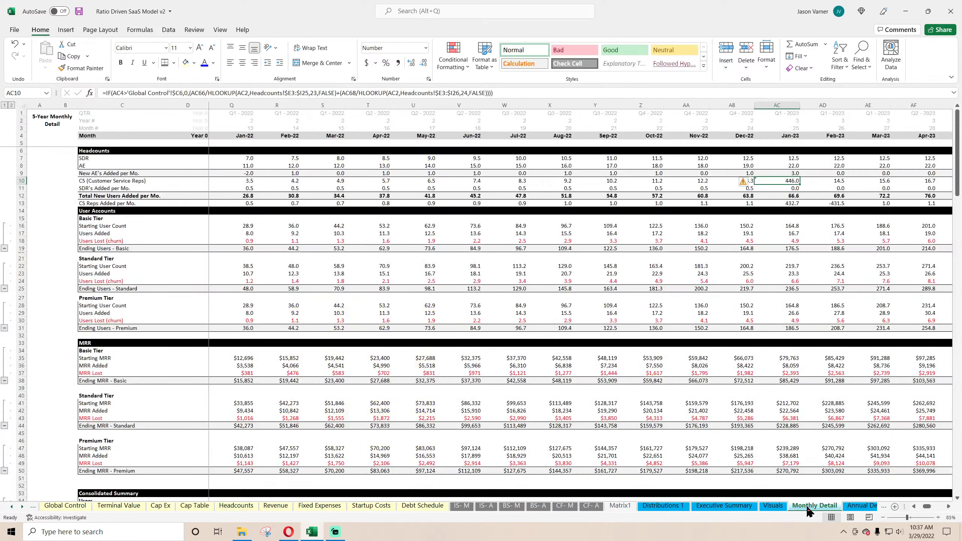
Recheck which cells around the One-Time Revenues section the Jan-23 CS (Customer Service Reps) formula references, leaving the formula unchanged
left_click(828, 180)
double_click(783, 181)
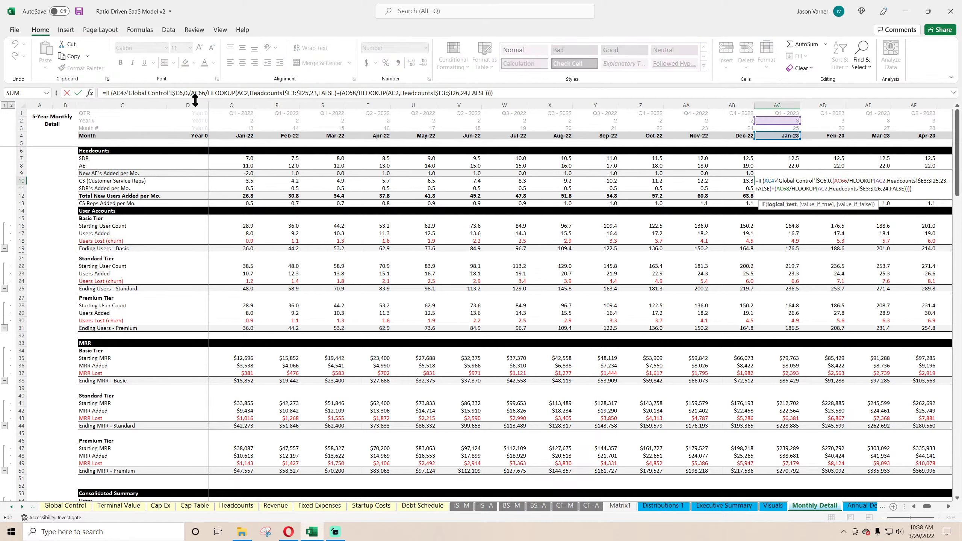
scroll(565, 357, "down", 15)
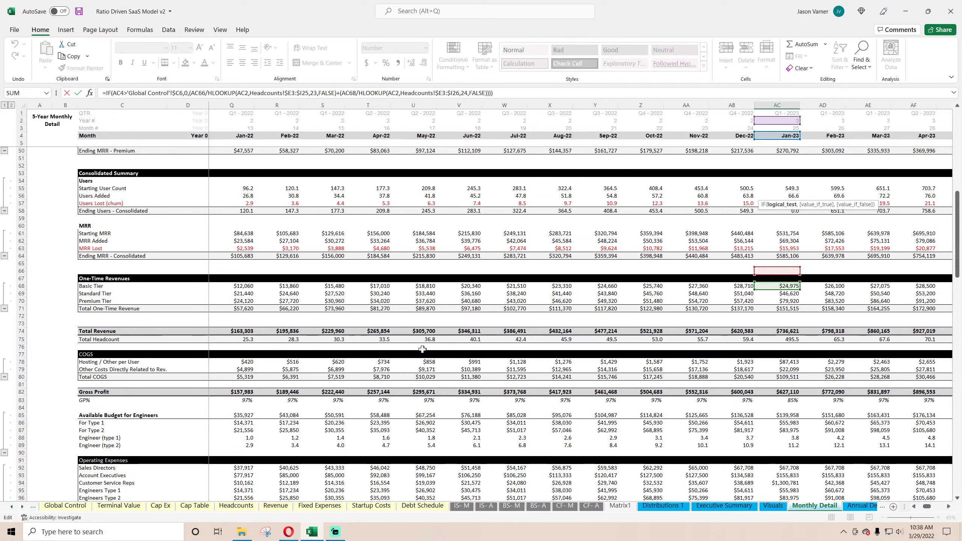
key("Escape")
Review the Monthly Users Added and Active Users per CS Rep assumptions on Headcounts and return to Monthly Detail
left_click(236, 505)
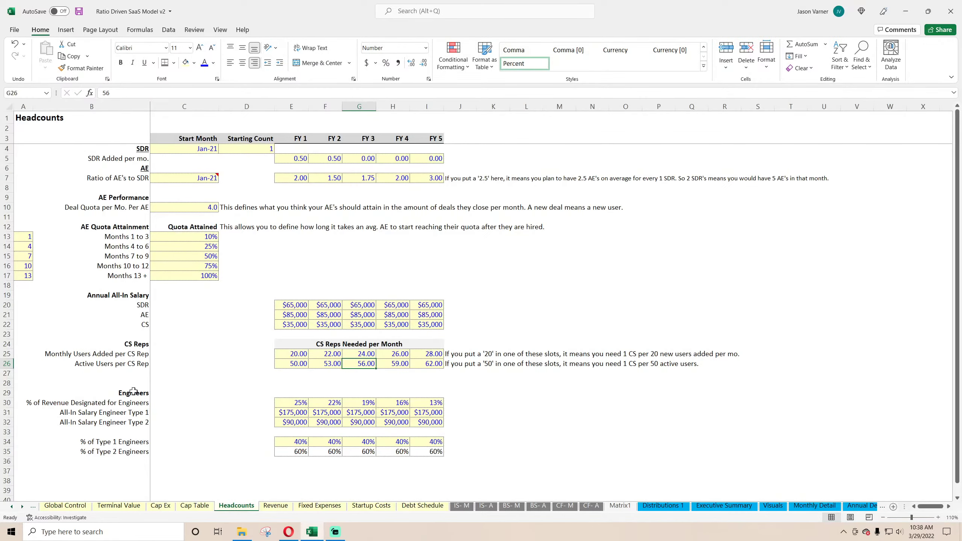
left_click(123, 354)
left_click(131, 363)
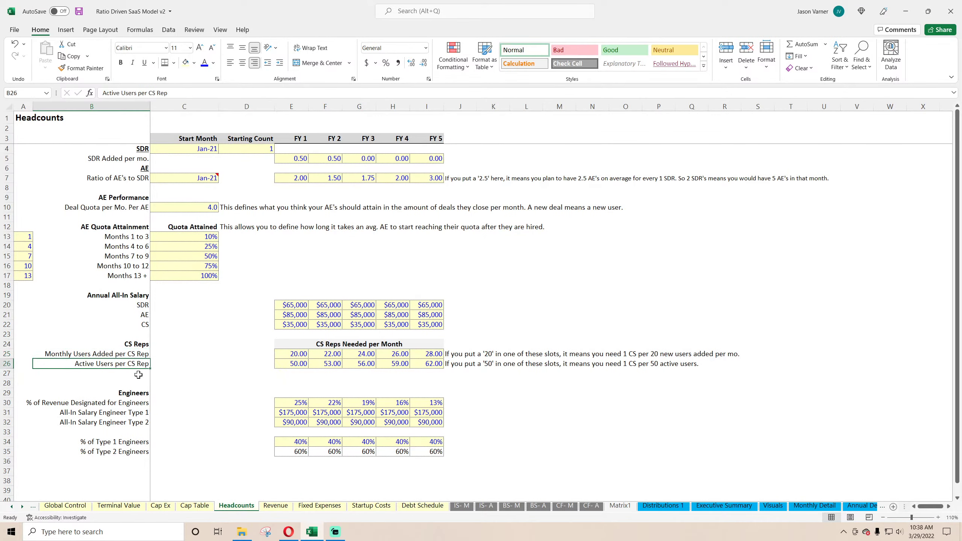
left_click(368, 363)
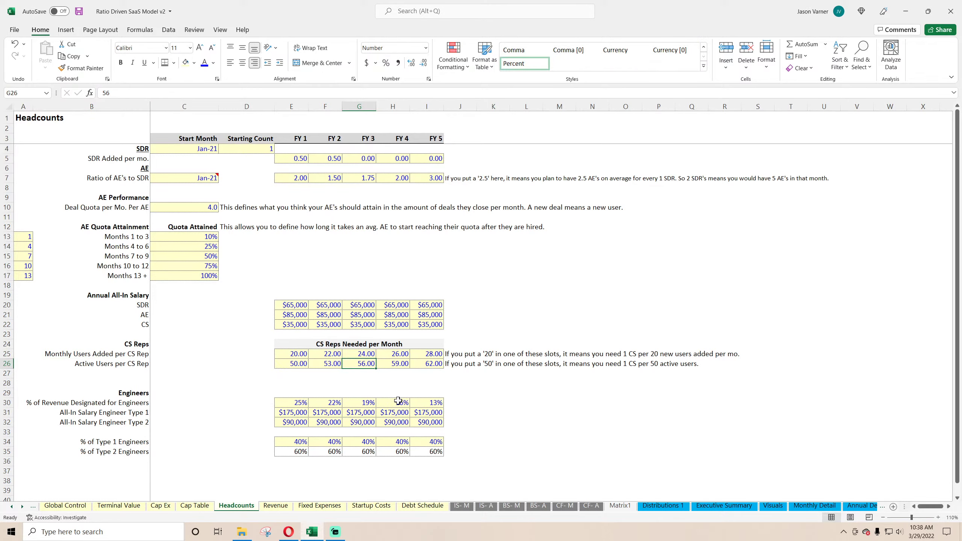
left_click(814, 505)
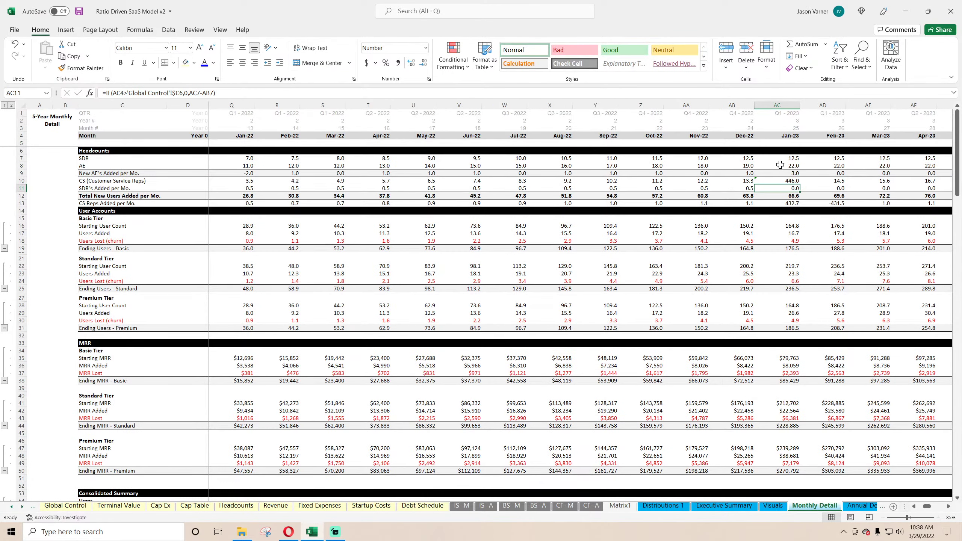
Compare the Jan-23 CS (Customer Service Reps) formula with the Dec-22 one and look over the Consolidated Summary rows
left_click(787, 180)
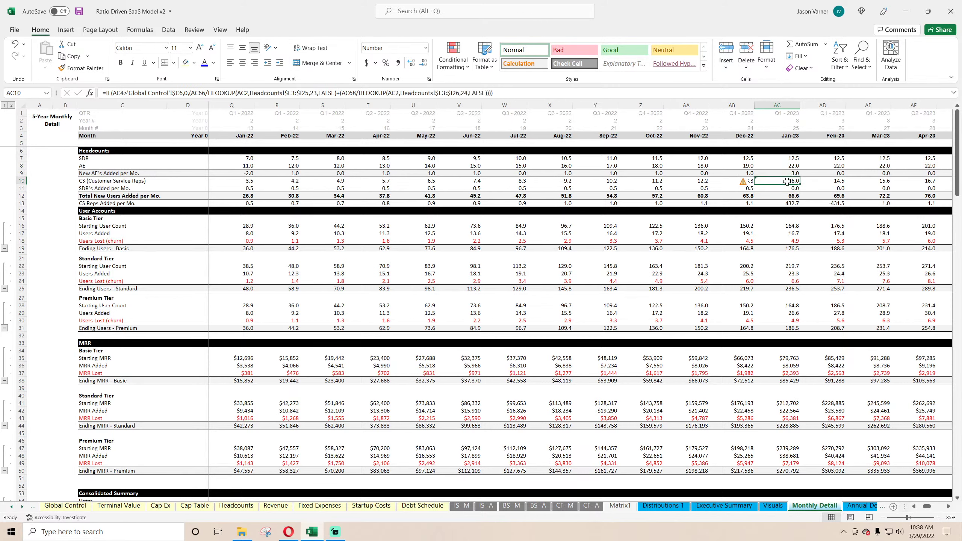
left_click(732, 181)
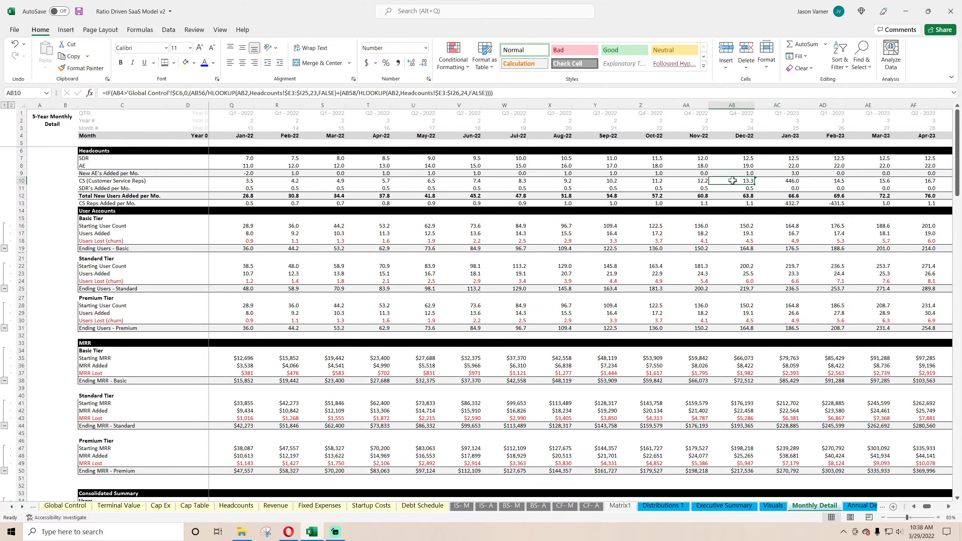
left_click(780, 180)
scroll(775, 214, "down", 11)
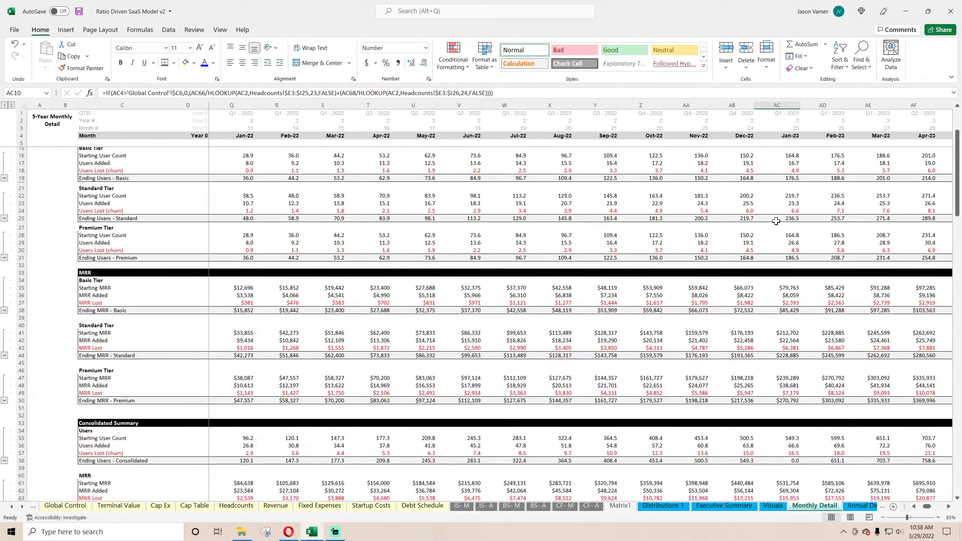
scroll(792, 263, "down", 4)
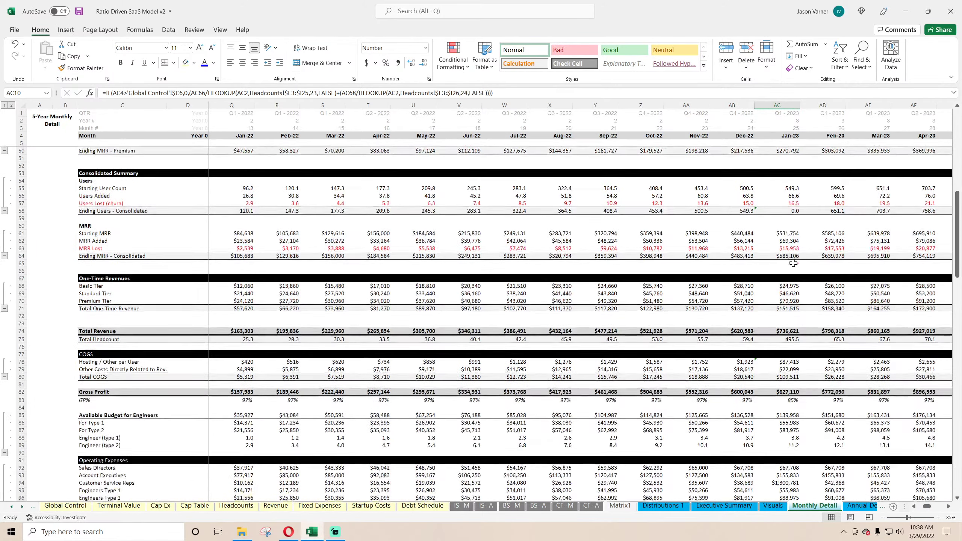
Open the original Ratio Driven SaaS Model workbook and show the Headcounts rows around Jan-22 on its Monthly Detail sheet
left_click(242, 532)
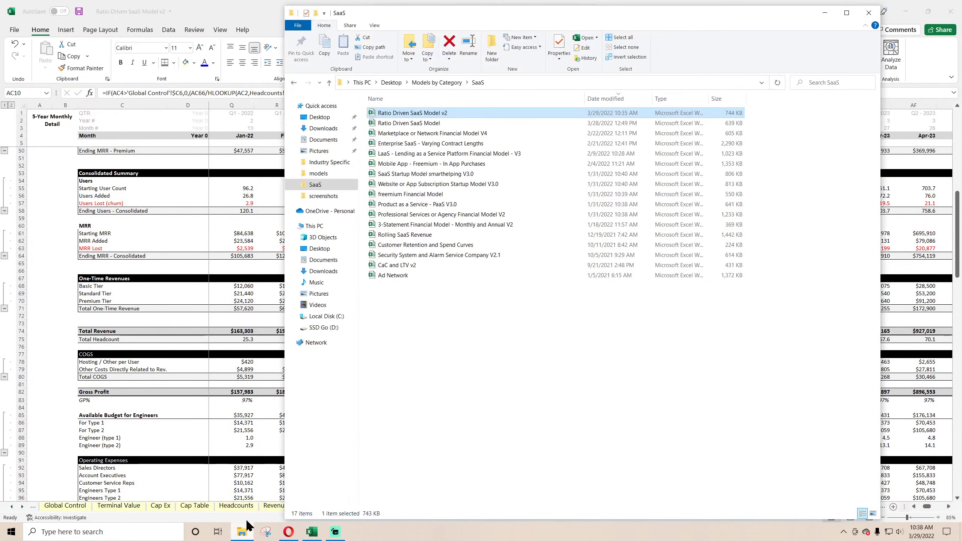
double_click(422, 124)
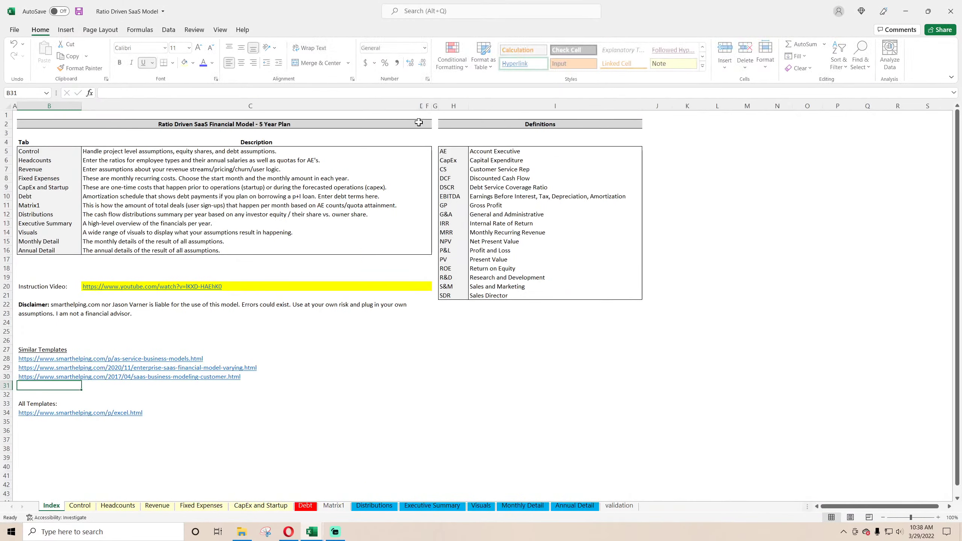
left_click(523, 506)
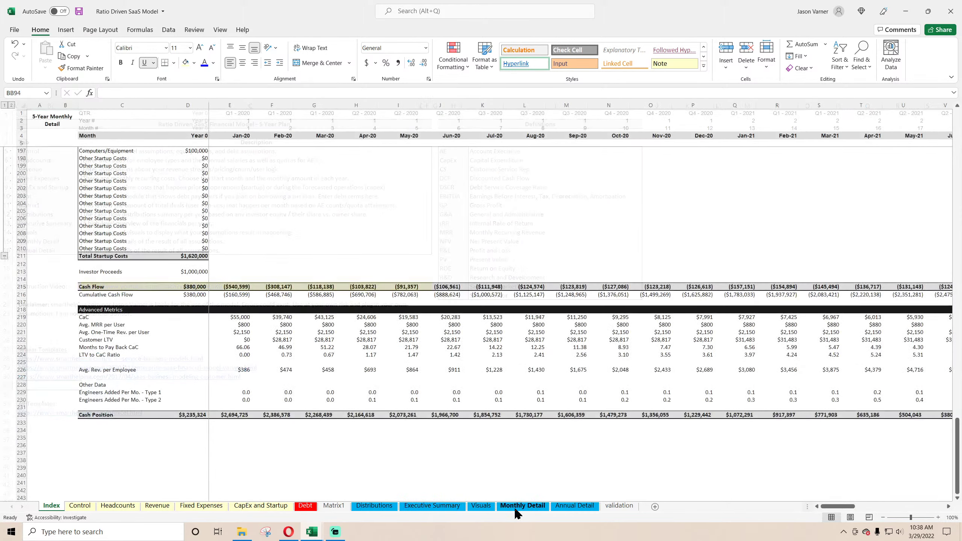
scroll(528, 448, "up", 20)
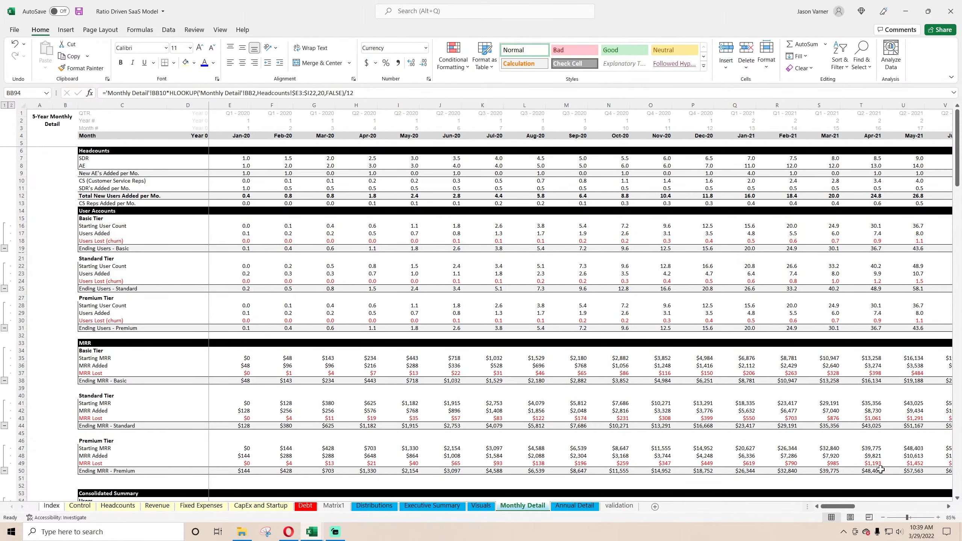
left_click_drag(840, 509, 870, 511)
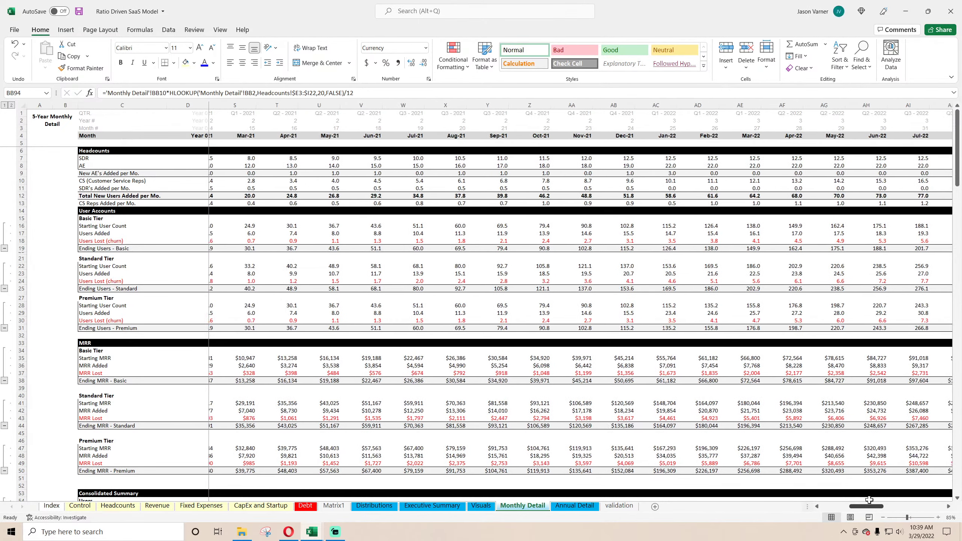
Trace the original workbook's Jan-22 CS (Customer Service Reps) formula in AC10 to its referenced cells in the Consolidated Summary, without changing it
left_click(663, 194)
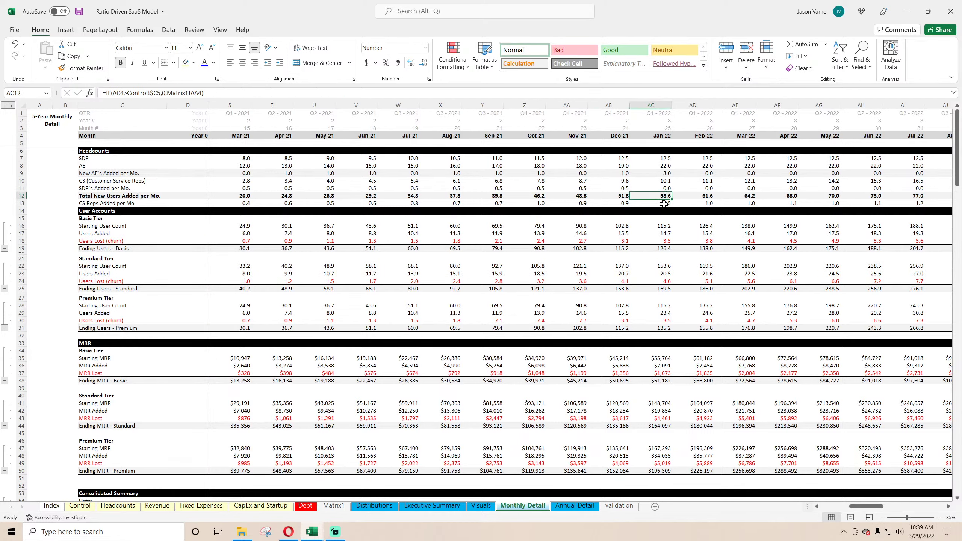
left_click(662, 181)
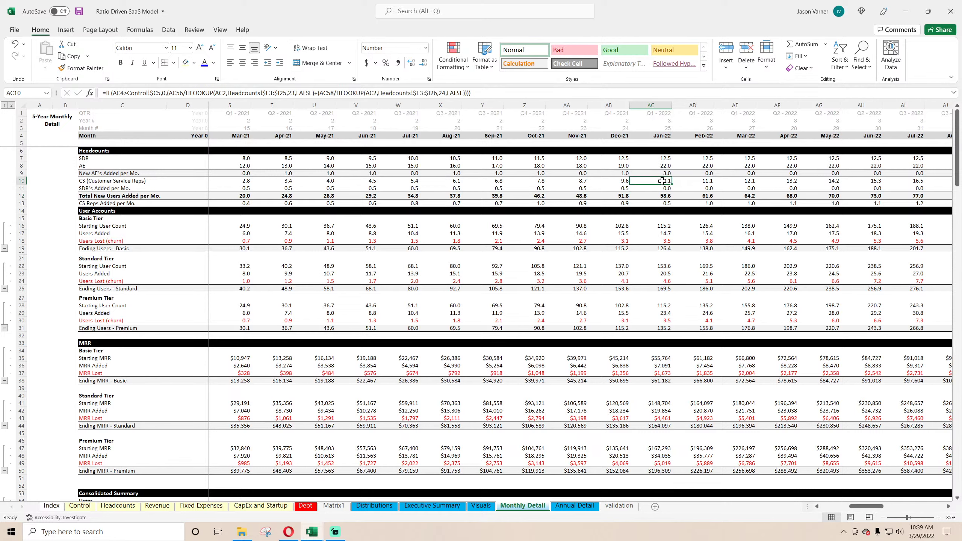
double_click(663, 181)
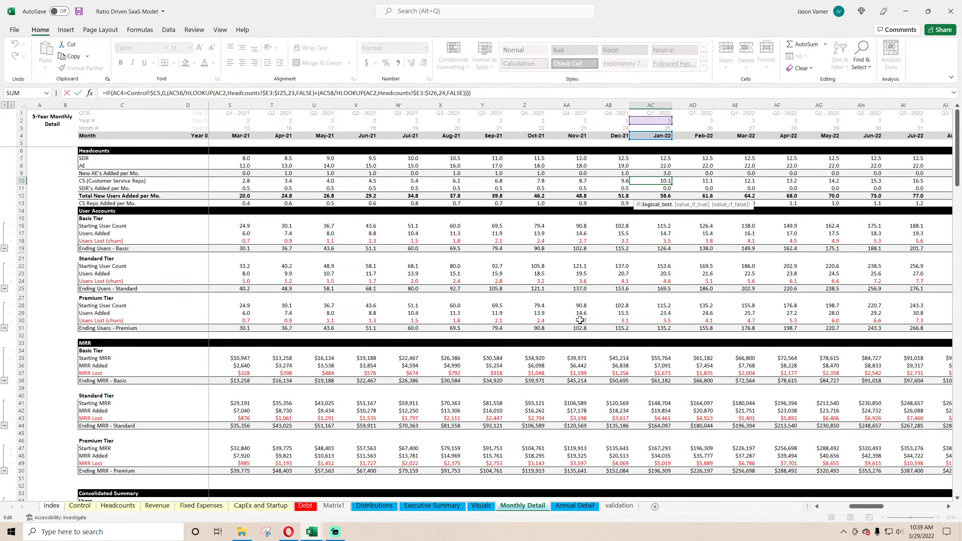
scroll(580, 319, "down", 11)
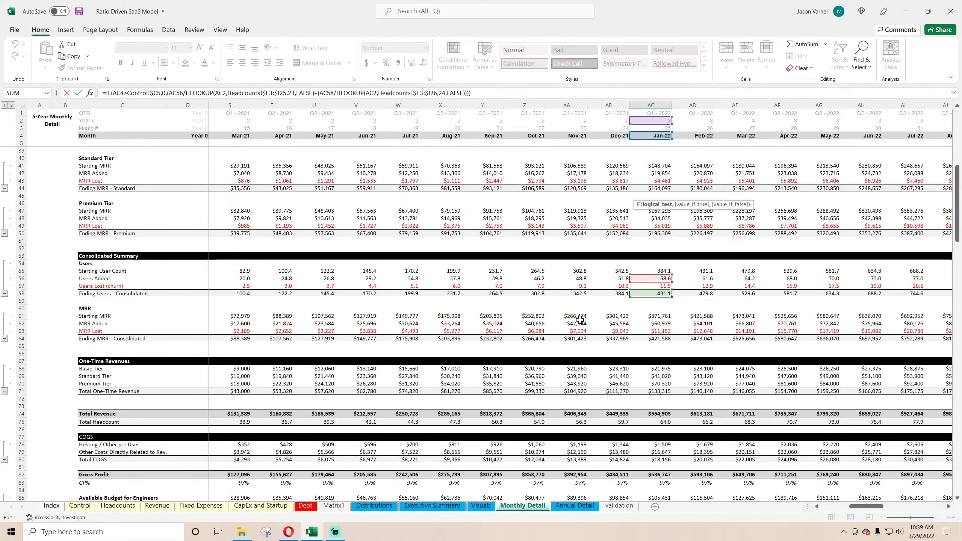
scroll(579, 319, "up", 7)
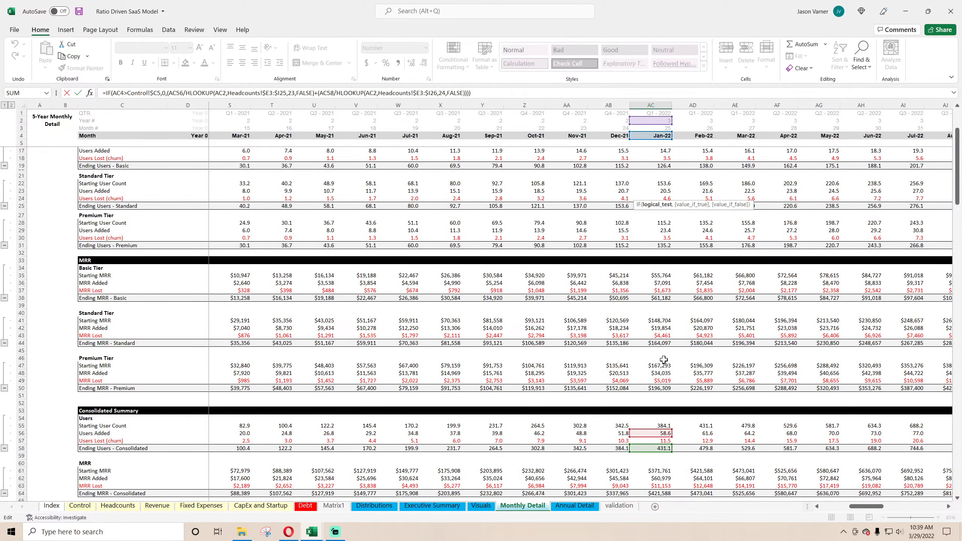
scroll(663, 359, "down", 4)
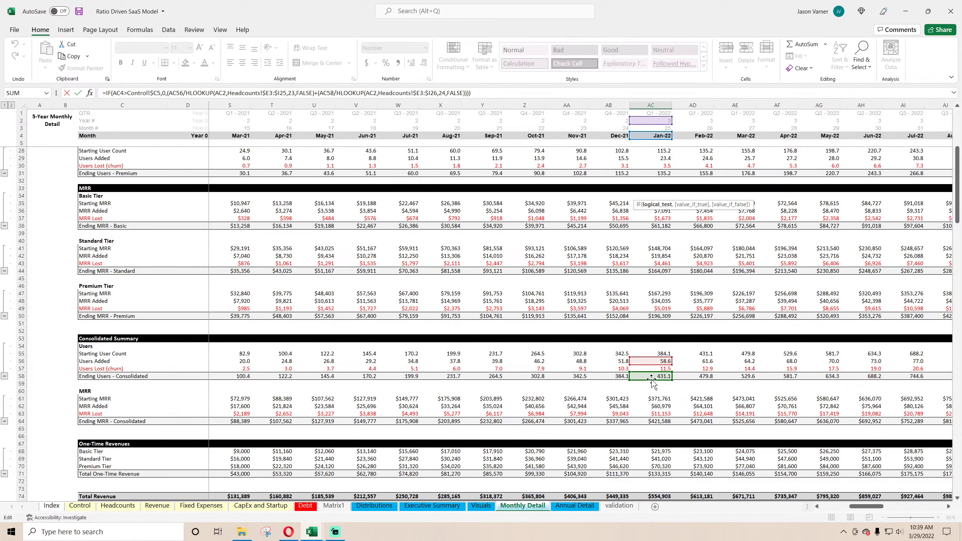
key("Return")
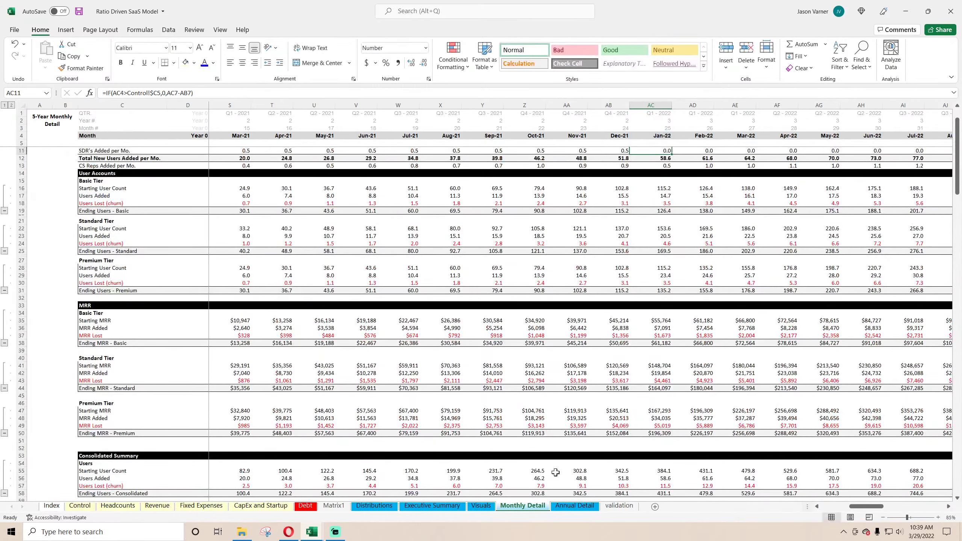
Switch back to Ratio Driven SaaS Model v2 and repoint the AC66 reference in AC10's CS formula to Users Added in AC56
left_click(311, 532)
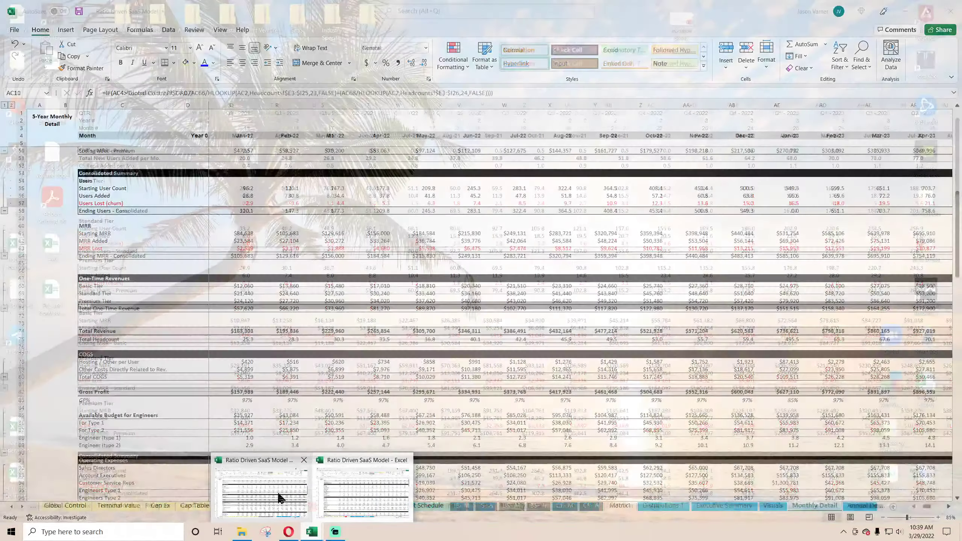
left_click(261, 492)
scroll(760, 329, "up", 15)
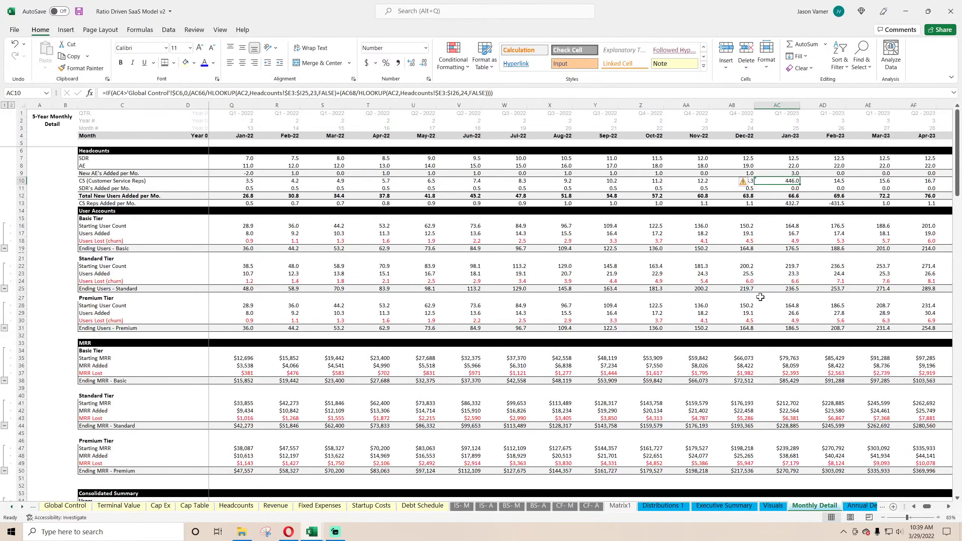
double_click(785, 181)
scroll(781, 290, "down", 15)
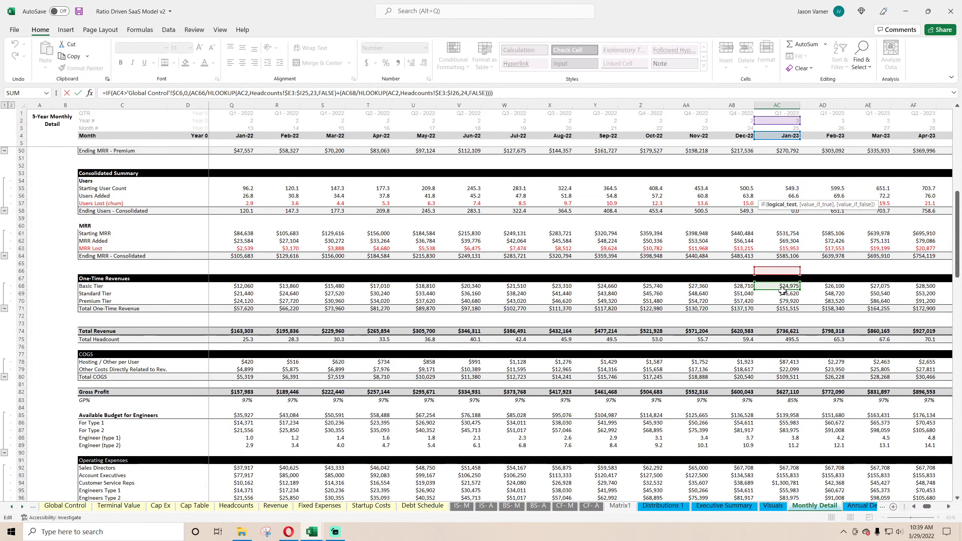
scroll(782, 290, "up", 4)
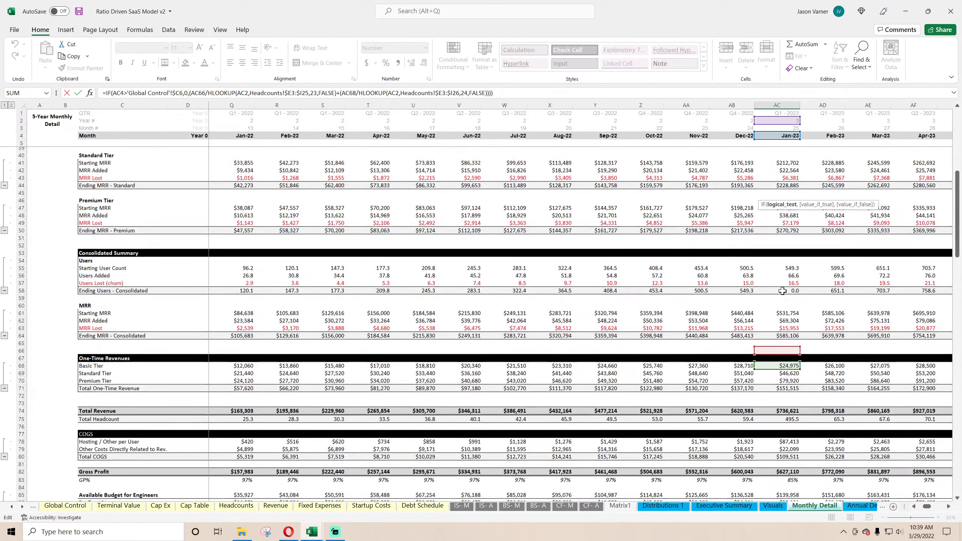
left_click_drag(783, 352, 795, 280)
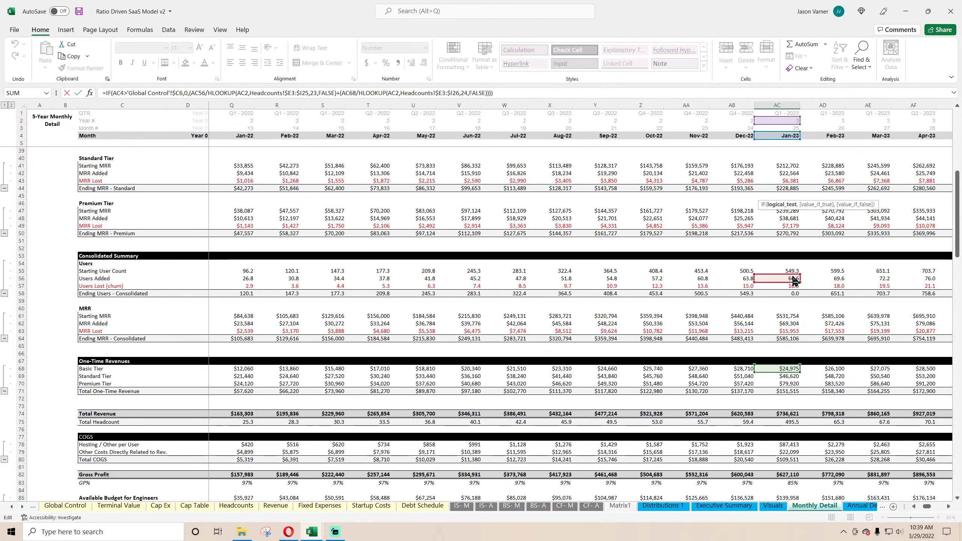
left_click(787, 359)
scroll(787, 312, "up", 11)
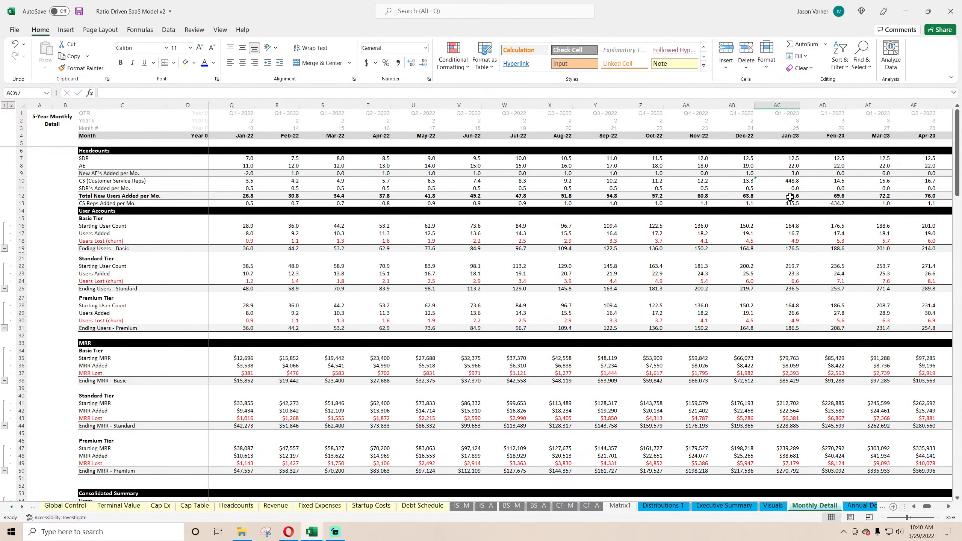
Repoint the AC68 reference in the Jan-23 CS (Customer Service Reps) formula to Ending Users - Consolidated in AC58
double_click(787, 179)
scroll(774, 292, "down", 15)
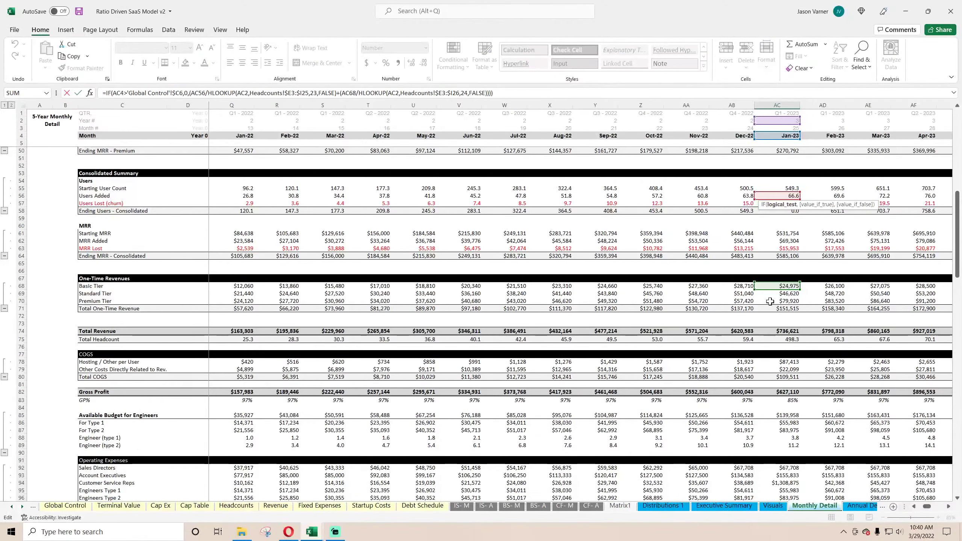
left_click_drag(775, 291, 780, 216)
key("Return")
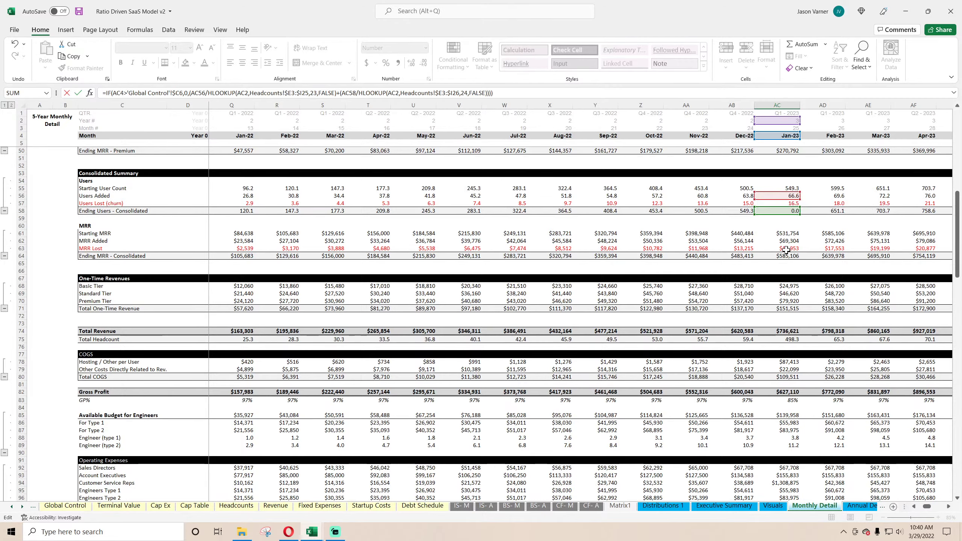
Compare the Ending Users - Consolidated formulas for Jan-23 (AC58) and Dec-22 (AB58) and select the Jan-23 cell
scroll(776, 266, "up", 6)
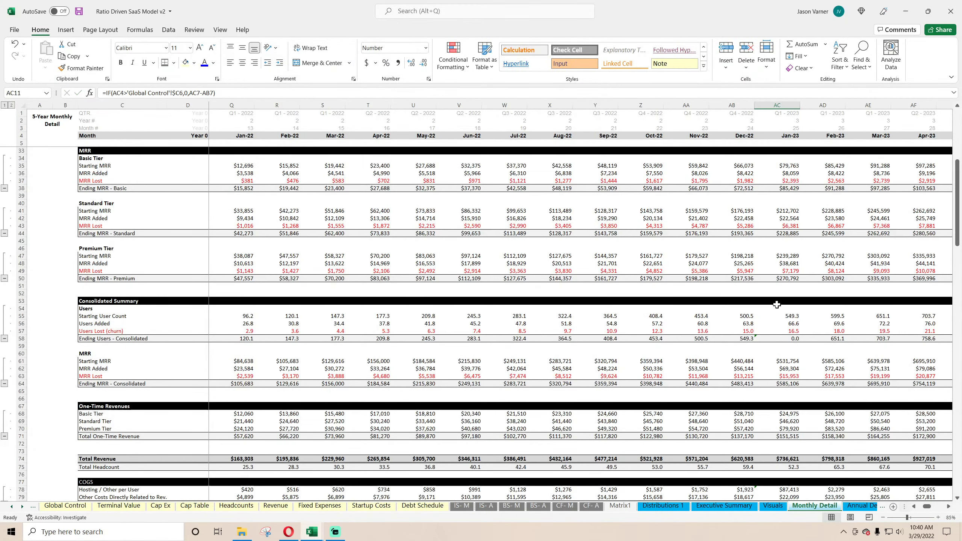
left_click(781, 338)
double_click(781, 338)
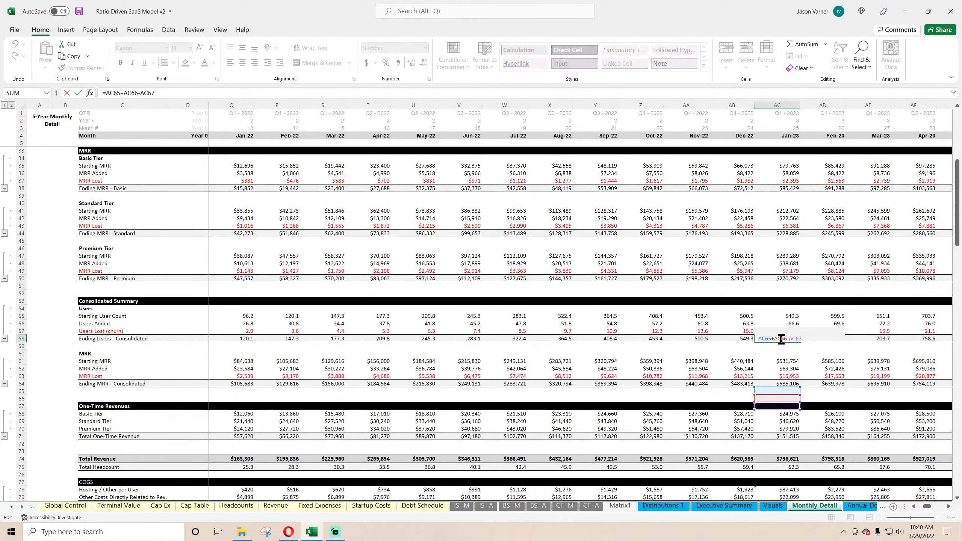
key("Escape")
left_click(741, 339)
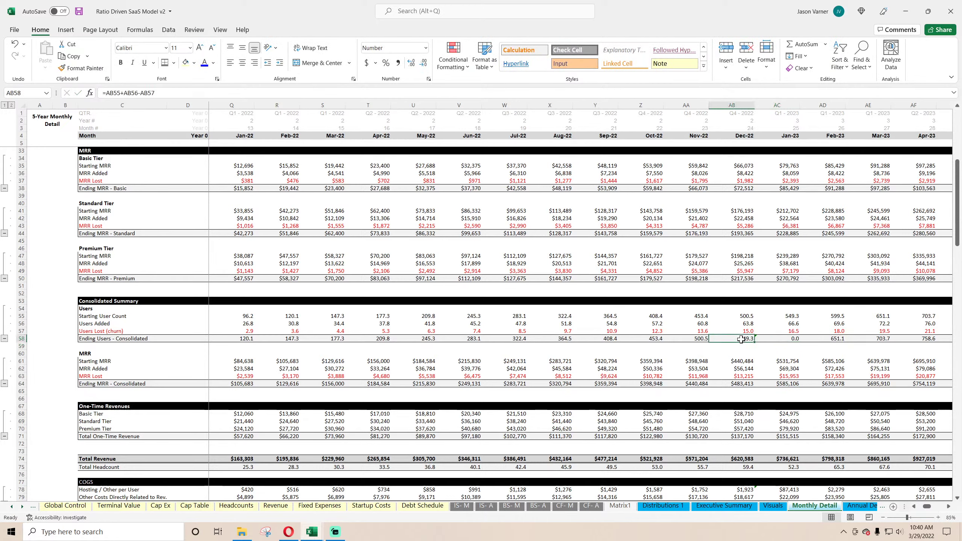
double_click(741, 339)
key("Return")
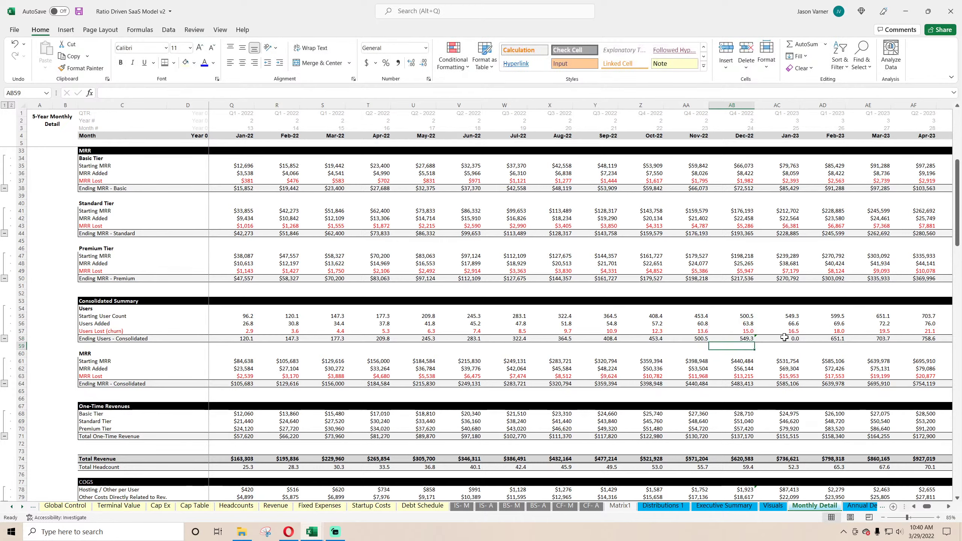
left_click(784, 338)
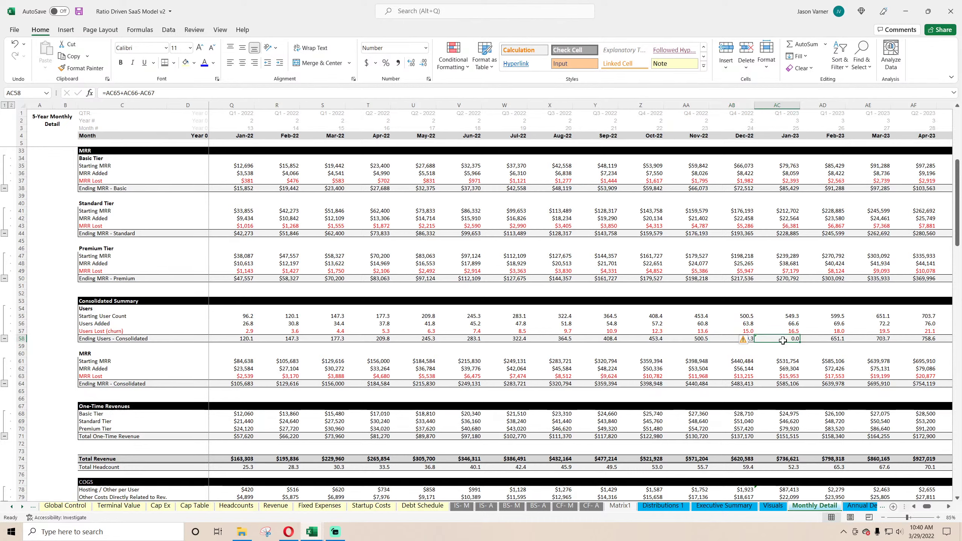
Copy the Dec-22 Ending Users - Consolidated formula in AB58 across Jan-23 and Feb-23 (AC58:AD58) and save the workbook
left_click(727, 339)
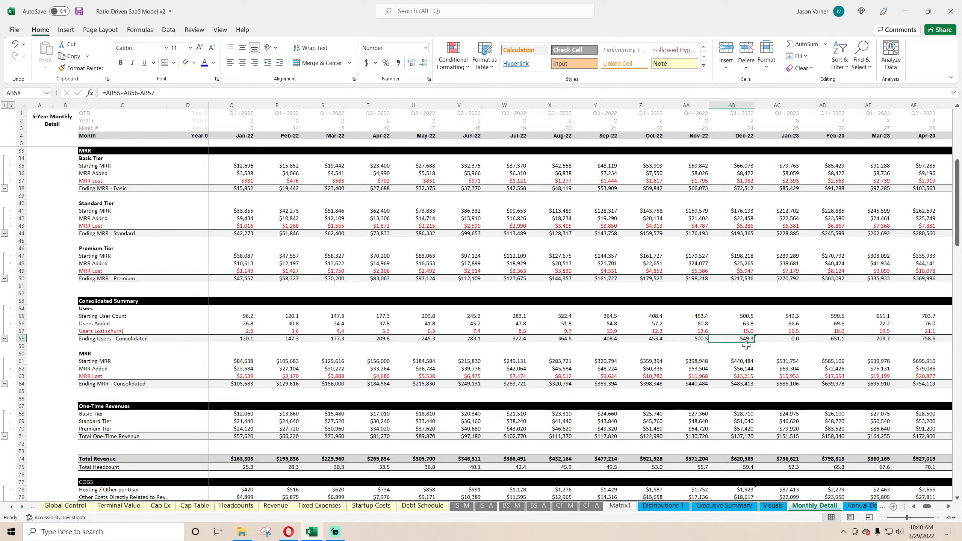
left_click_drag(756, 343, 835, 341)
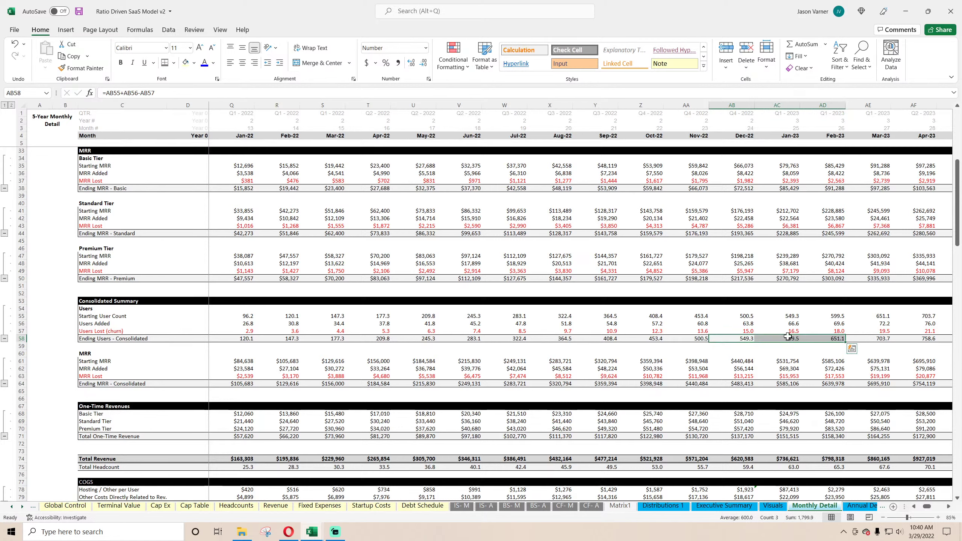
left_click(79, 11)
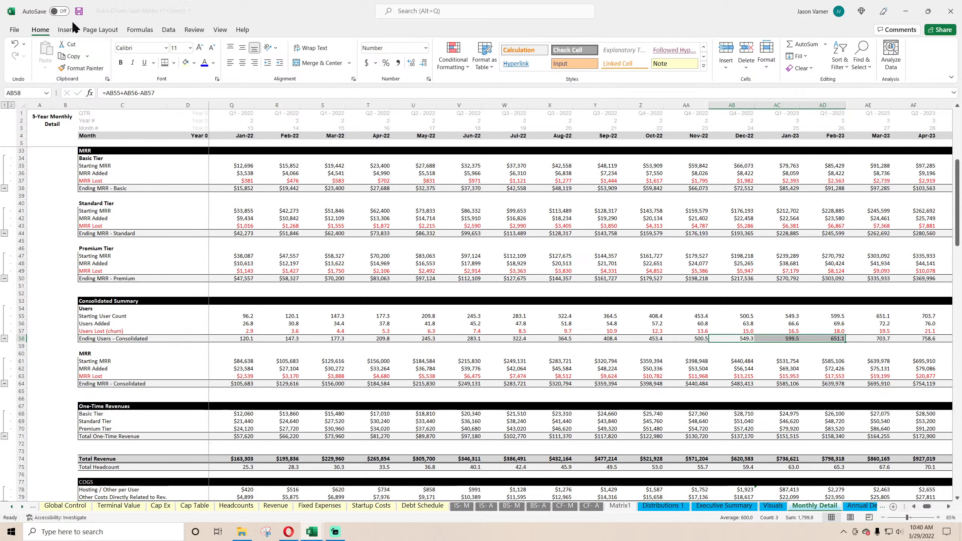
left_click(699, 339)
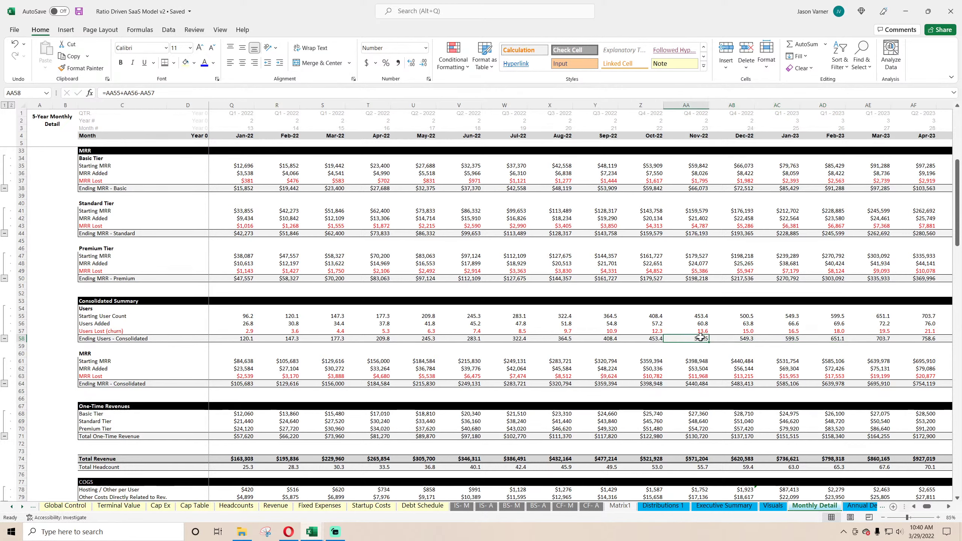
Check the Headcount by Type (#) chart on the Visuals sheet to identify the series and month of the remaining spike
scroll(766, 332, "up", 9)
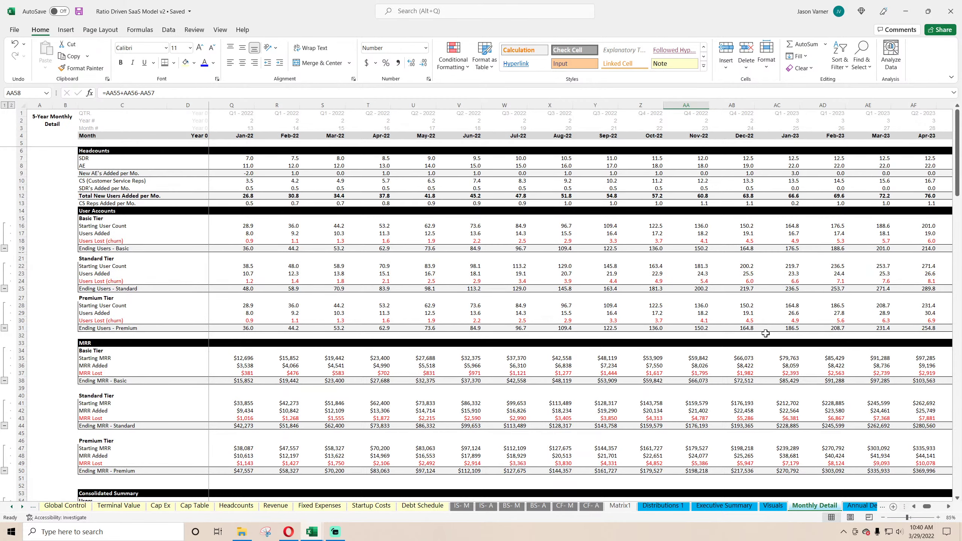
left_click_drag(927, 508, 933, 512)
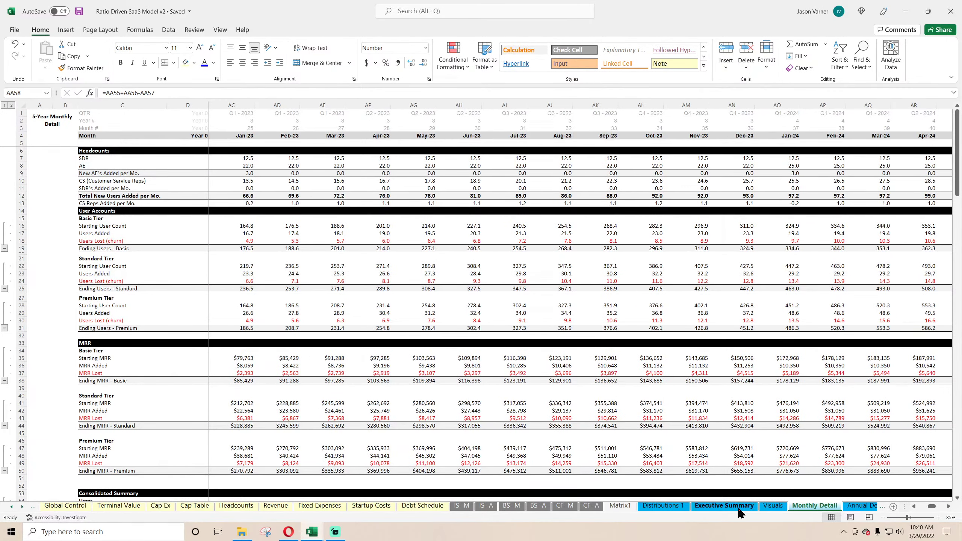
left_click(772, 506)
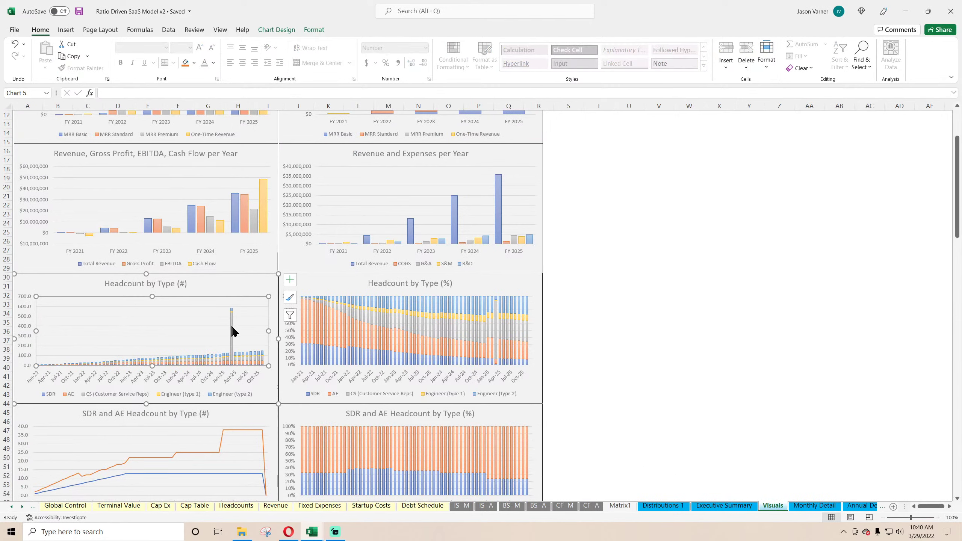
mouse_move(230, 325)
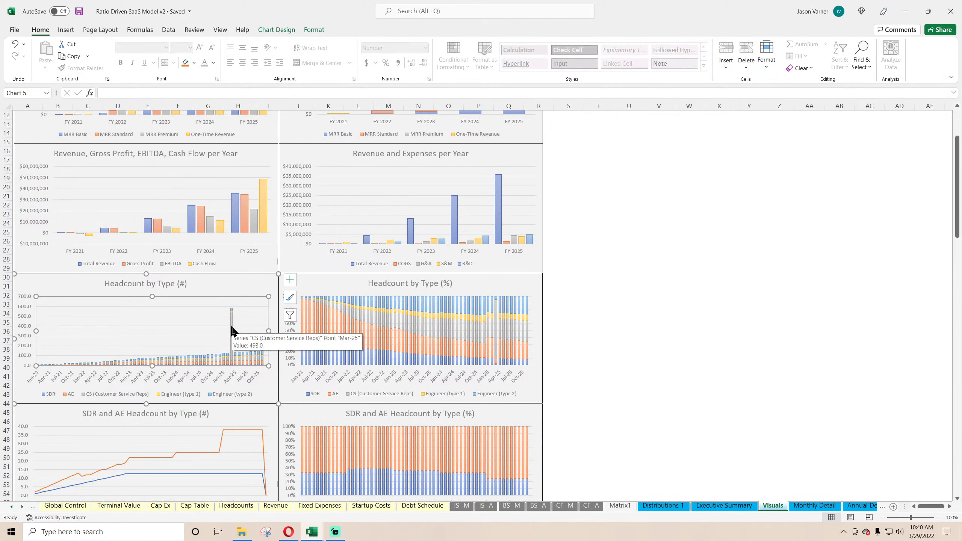
Return to Monthly Detail and copy the Feb-25 CS (Customer Service Reps) formula in BB10 into Mar-25 (BC10)
left_click(799, 505)
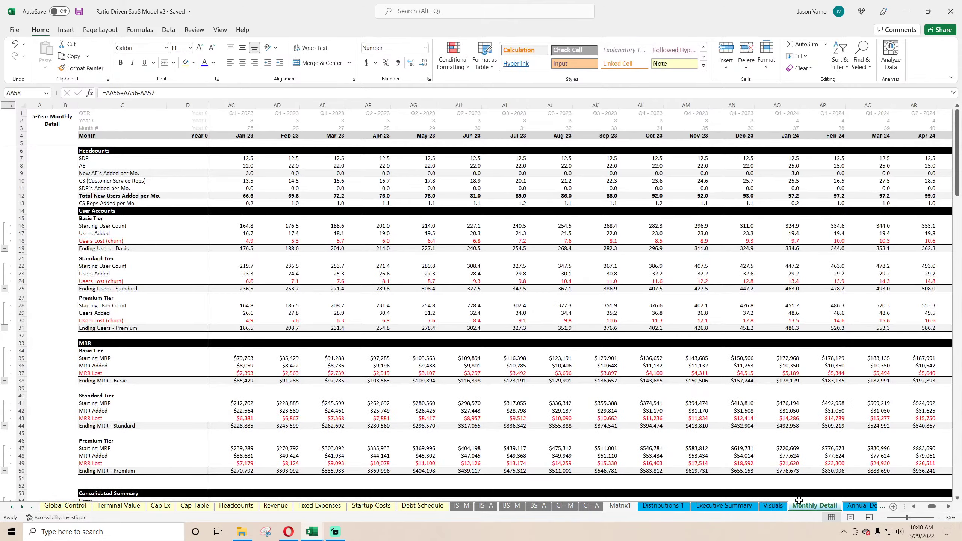
left_click_drag(767, 290, 839, 295)
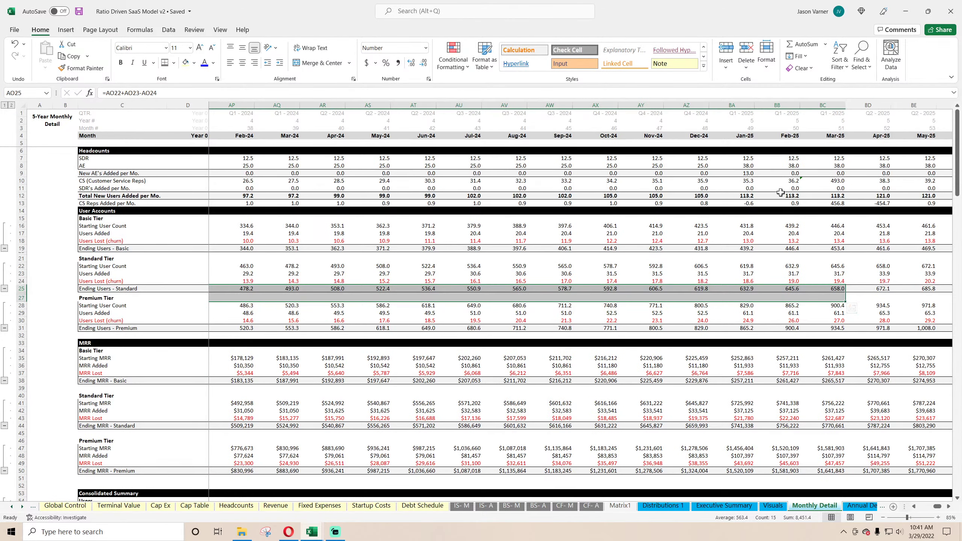
left_click(789, 182)
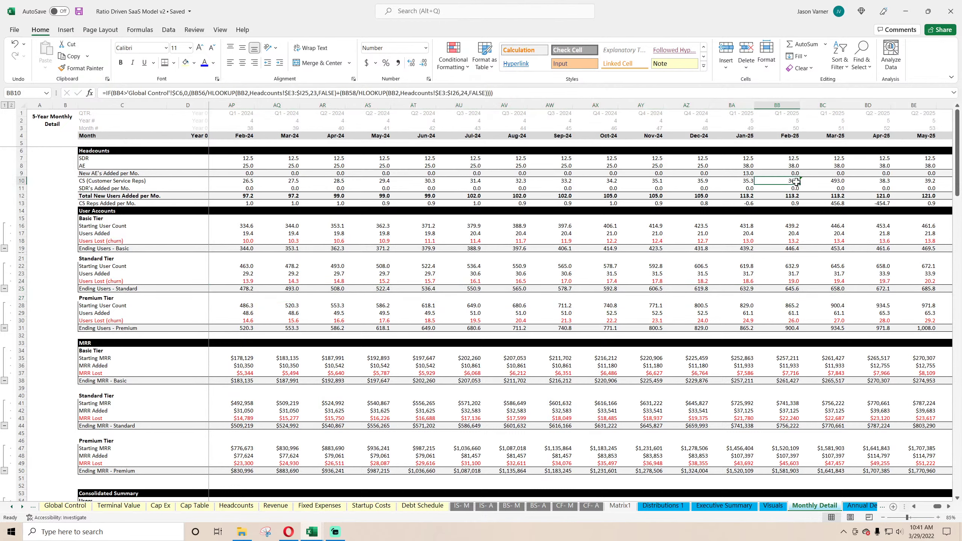
left_click_drag(801, 183, 840, 184)
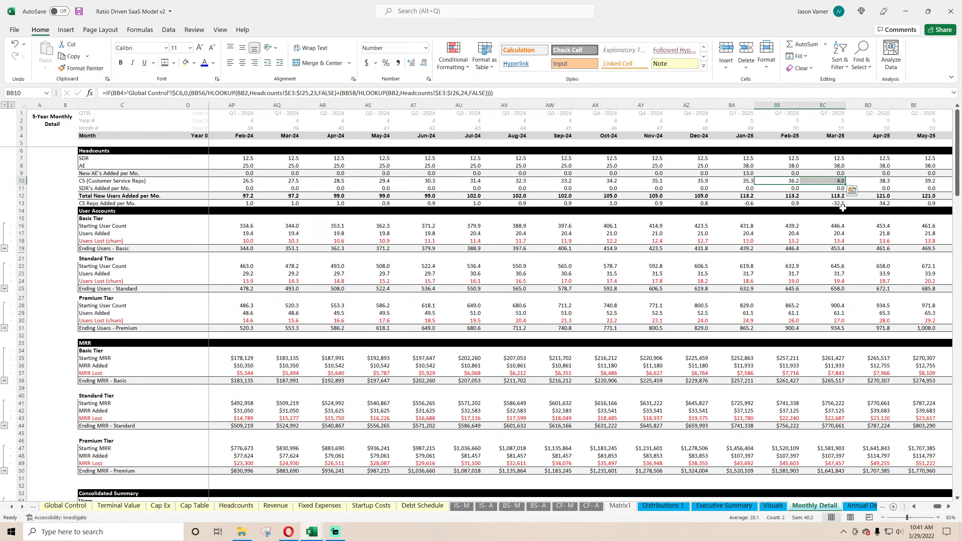
Trace the Mar-25 CS and Basic Tier formulas, and copy the Feb-25 Ending Users - Consolidated formula in BB58 into Mar-25 (BC58)
left_click(834, 181)
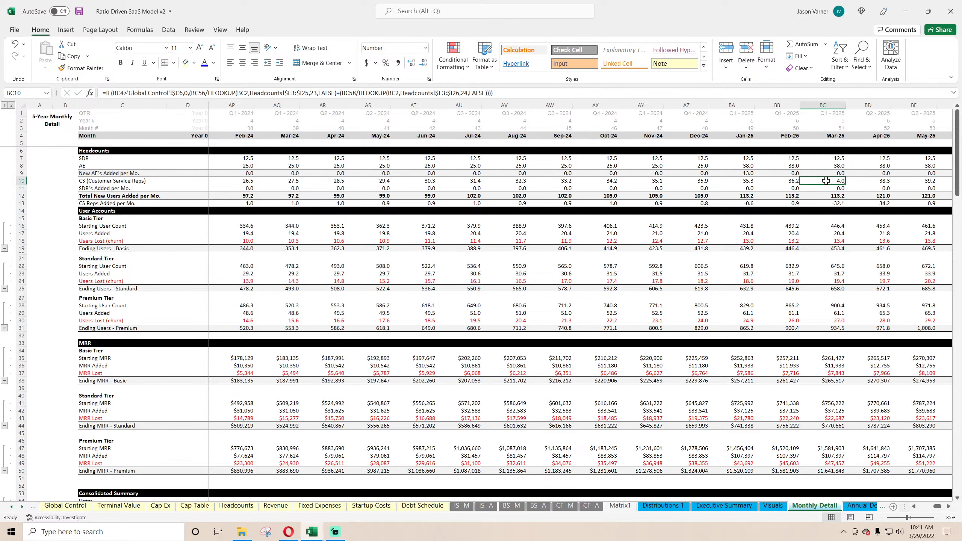
left_click(835, 225)
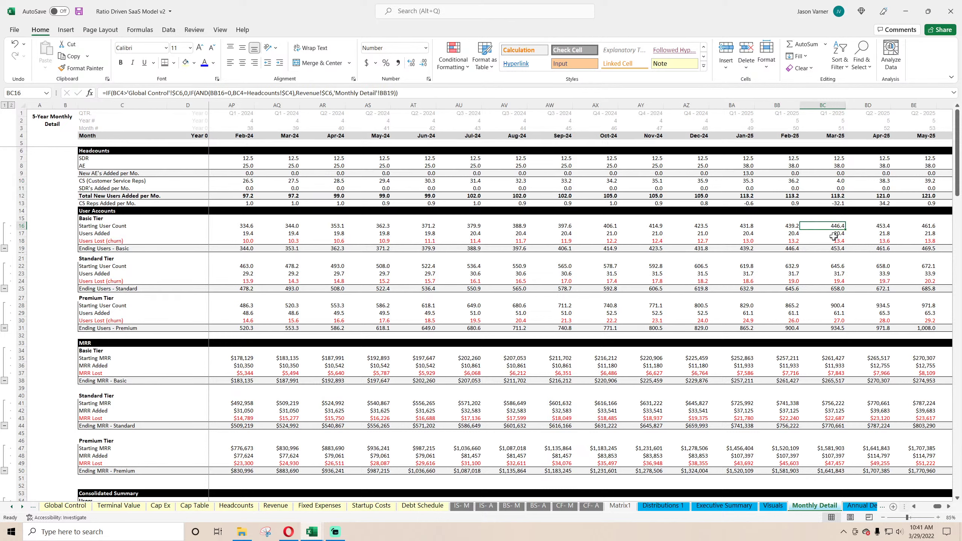
left_click(833, 235)
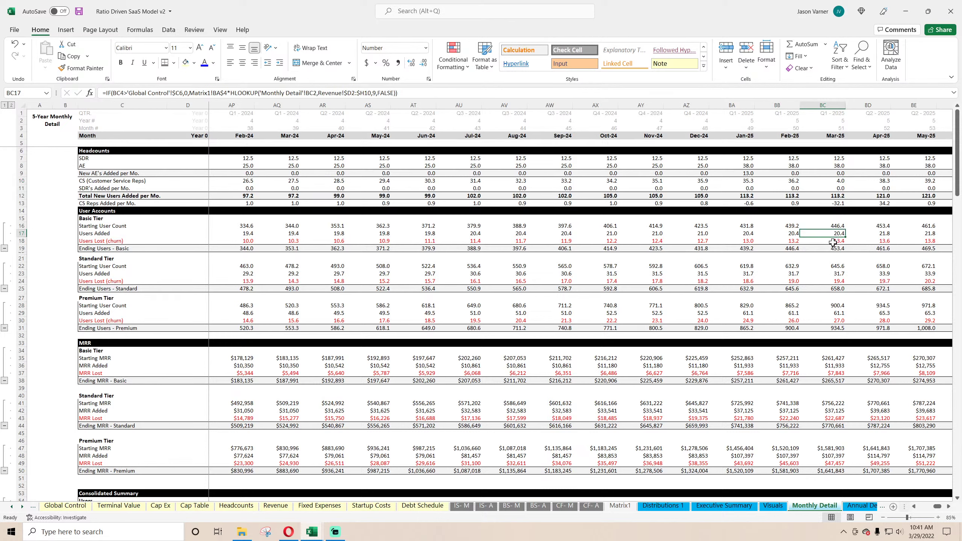
left_click(833, 242)
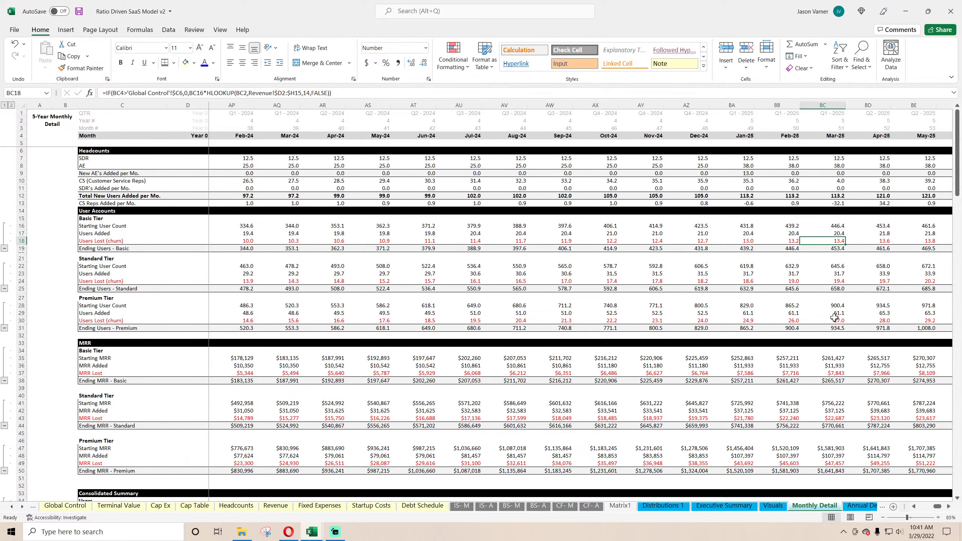
scroll(834, 317, "down", 11)
left_click(798, 296)
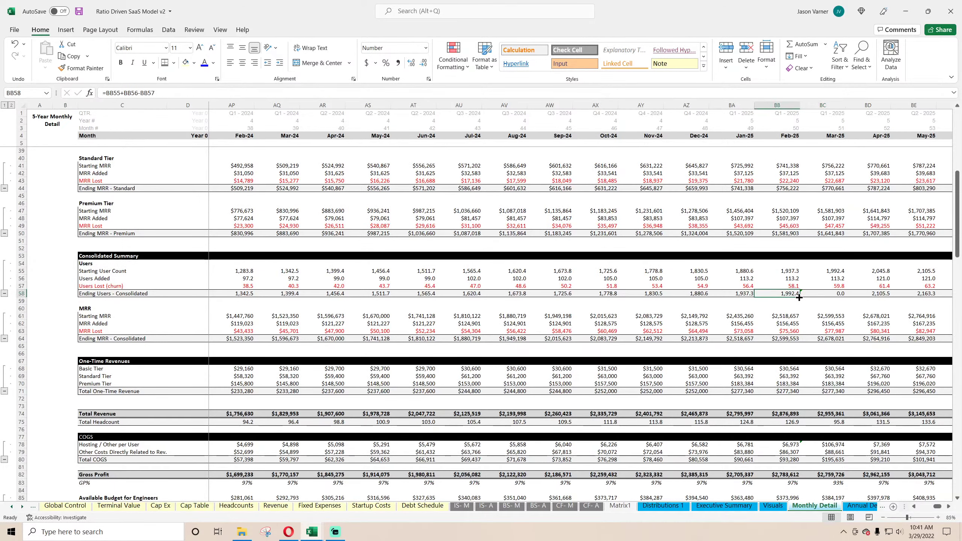
left_click_drag(799, 297, 831, 295)
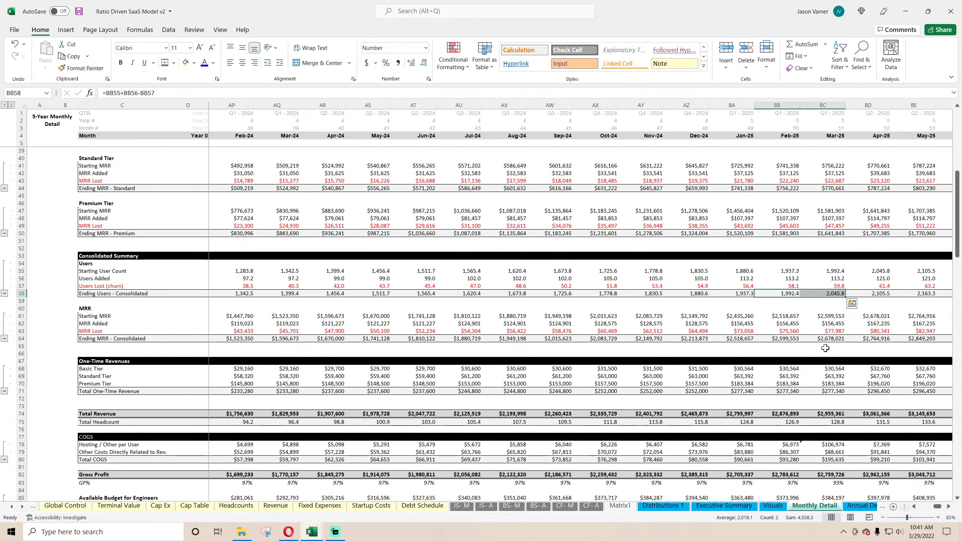
Review the Headcounts rows for Feb-25 through Apr-25 (BB7:BD13) to check that the months are consistent
scroll(824, 338, "up", 1)
scroll(825, 339, "up", 10)
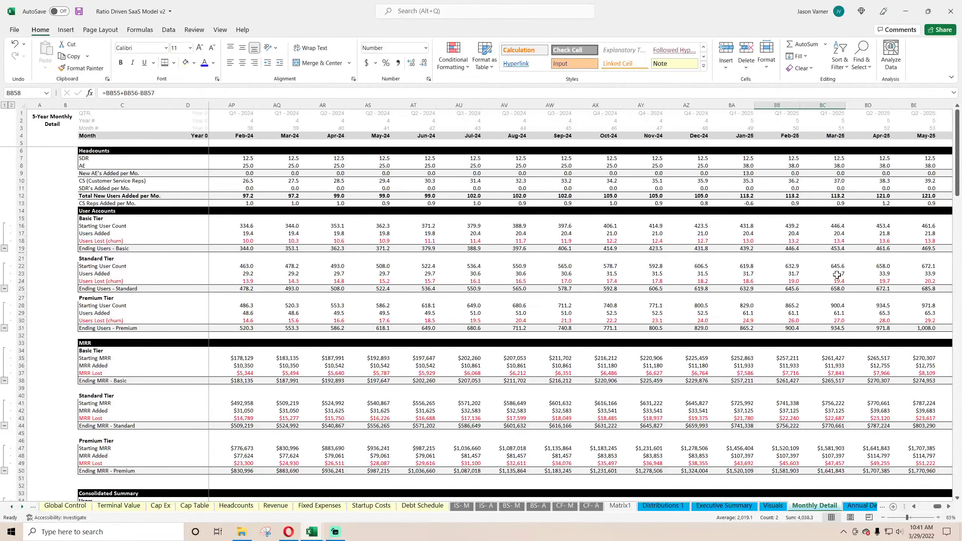
left_click(834, 159)
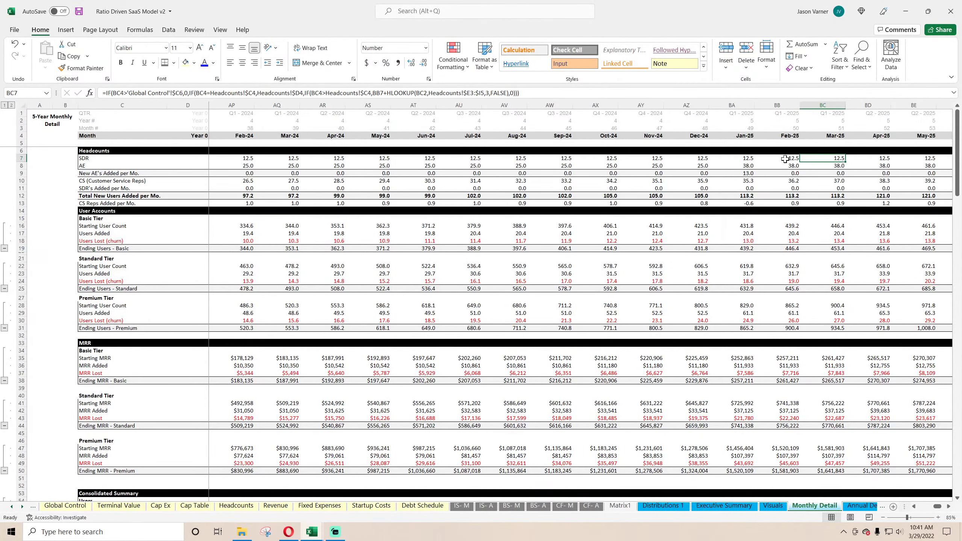
left_click_drag(785, 160, 882, 205)
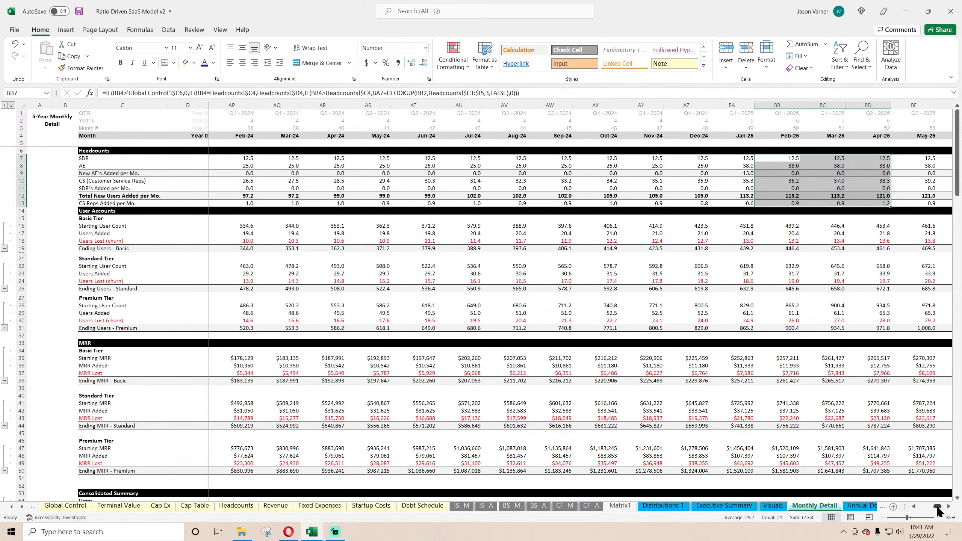
Fill the Mar-21 formulas in G7:G75 across all following months through Dec-25 (column BL)
left_click_drag(937, 506, 922, 506)
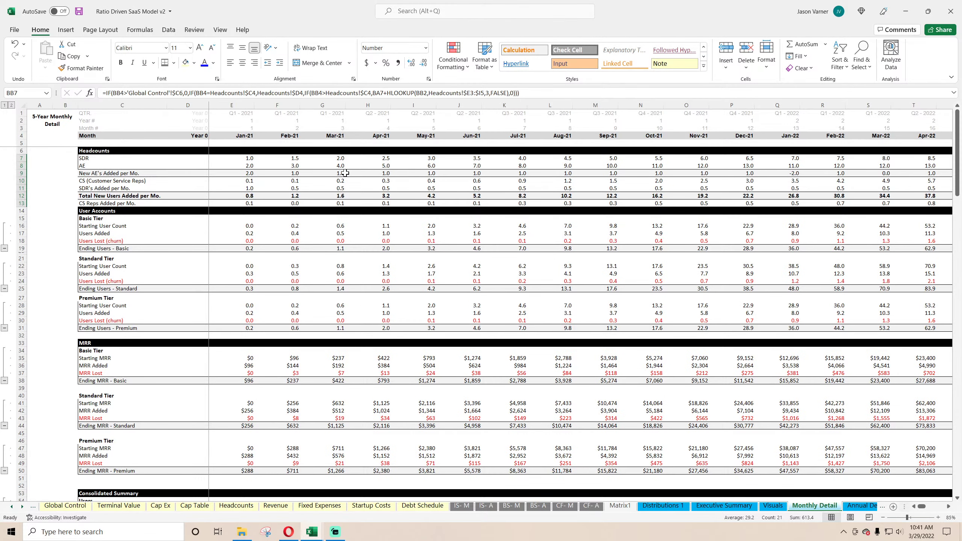
left_click(331, 155)
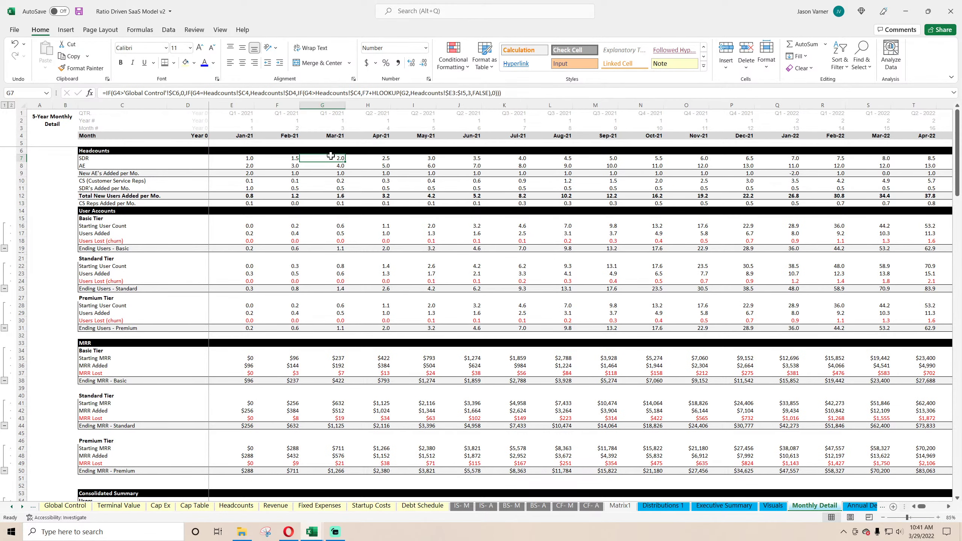
mouse_move(330, 155)
left_mouse_down()
mouse_move(345, 522)
mouse_move(344, 456)
mouse_move(346, 477)
mouse_move(600, 479)
mouse_move(633, 453)
mouse_move(754, 477)
mouse_move(959, 449)
mouse_move(898, 442)
left_mouse_up()
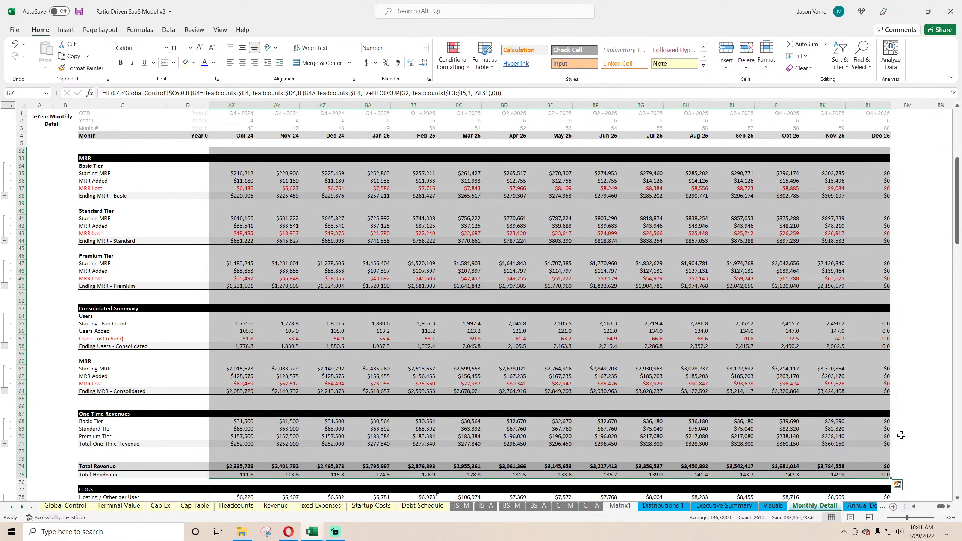
left_click(748, 330)
Fill the Feb-21 formulas from One-Time Revenues down to DSCR (F68:F159) across all months through Dec-25 (column BL)
scroll(654, 361, "down", 7)
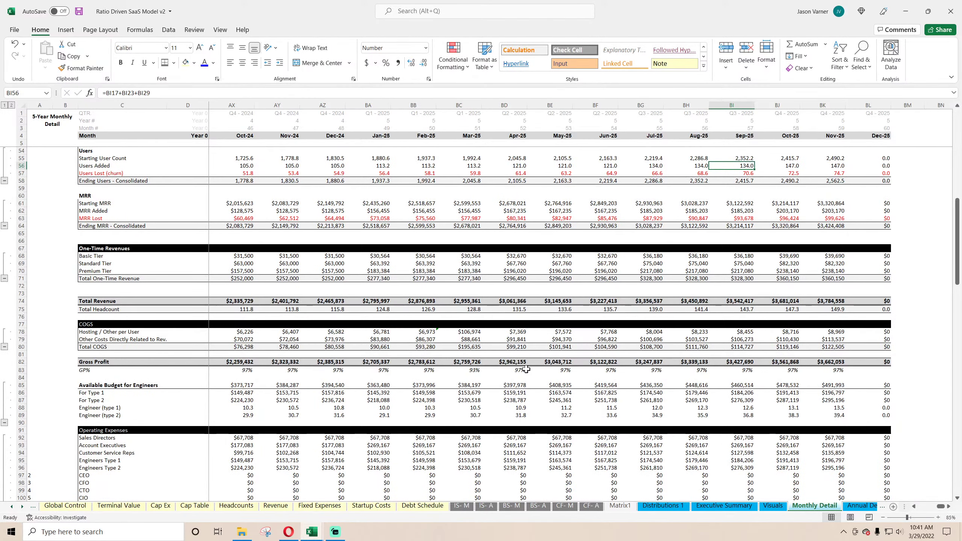
left_click_drag(941, 507, 916, 508)
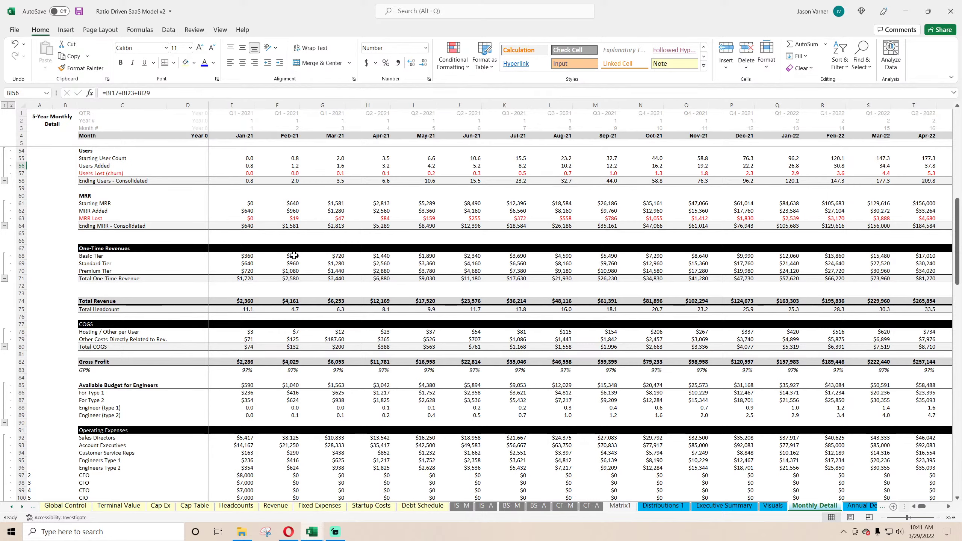
mouse_move(295, 256)
left_mouse_down()
mouse_move(290, 496)
mouse_move(291, 398)
mouse_move(315, 369)
mouse_move(284, 228)
mouse_move(284, 149)
mouse_move(285, 256)
left_mouse_up()
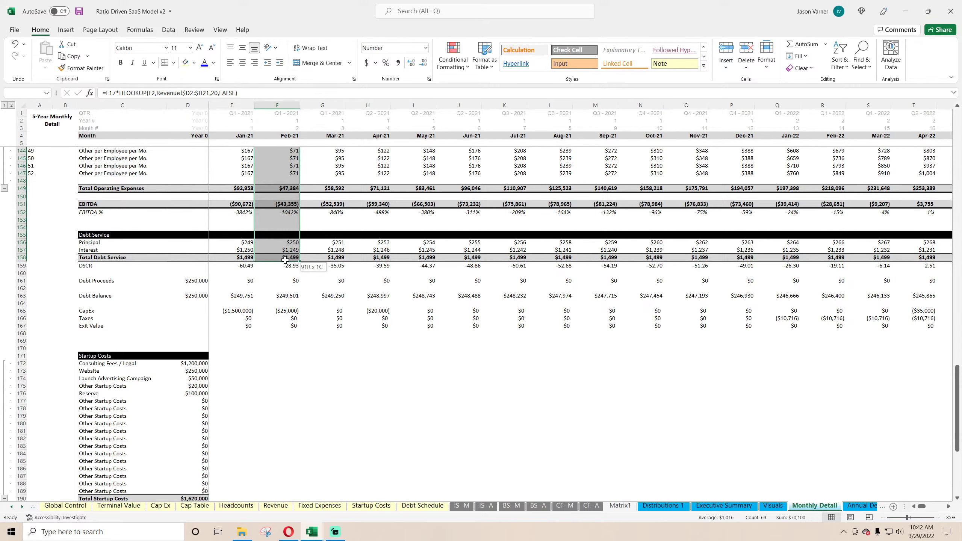
left_click_drag(285, 260, 913, 267)
left_click_drag(960, 331, 900, 318)
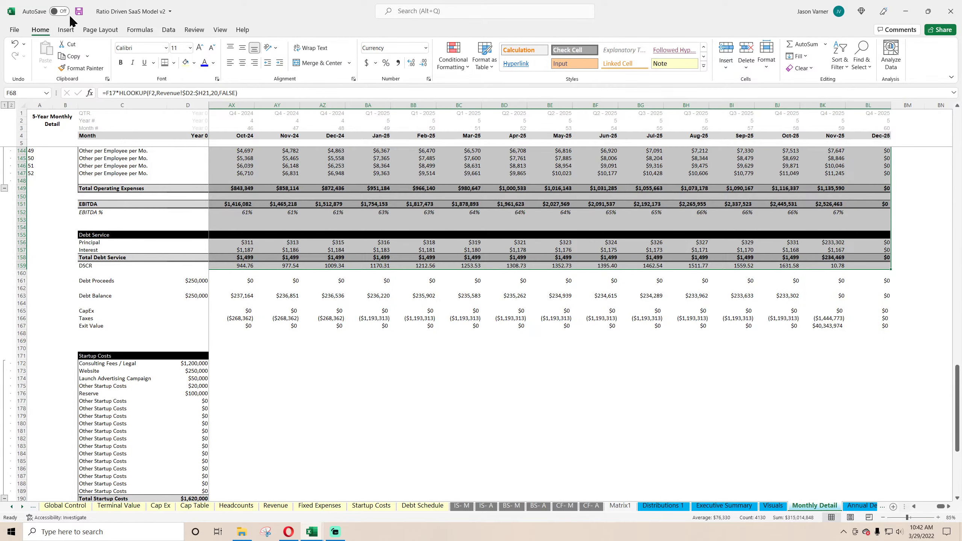
Undo the last fill to compare the late-2024 and 2025 figures down to Exit Value, and reapply the fill
left_click(14, 44)
left_click_drag(923, 507, 957, 512)
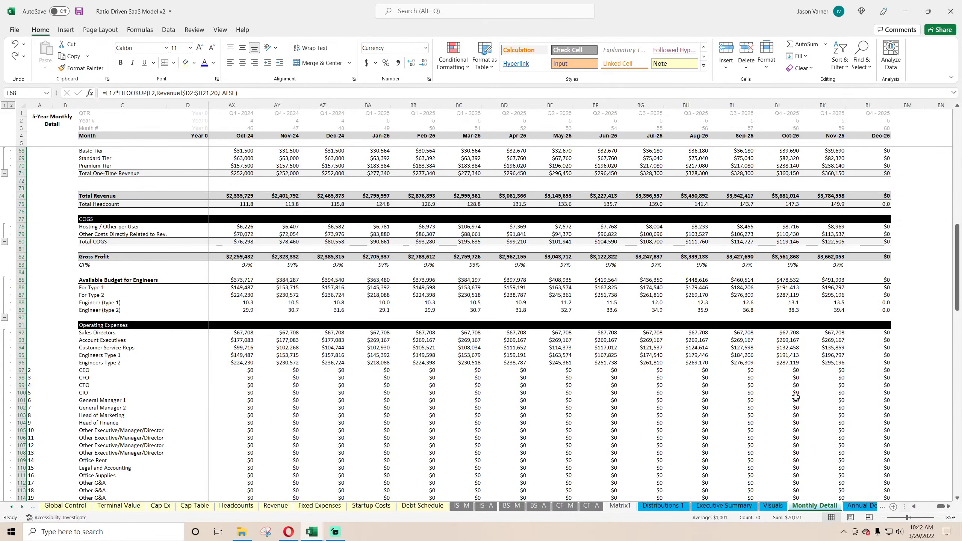
scroll(784, 389, "down", 15)
scroll(784, 389, "down", 7)
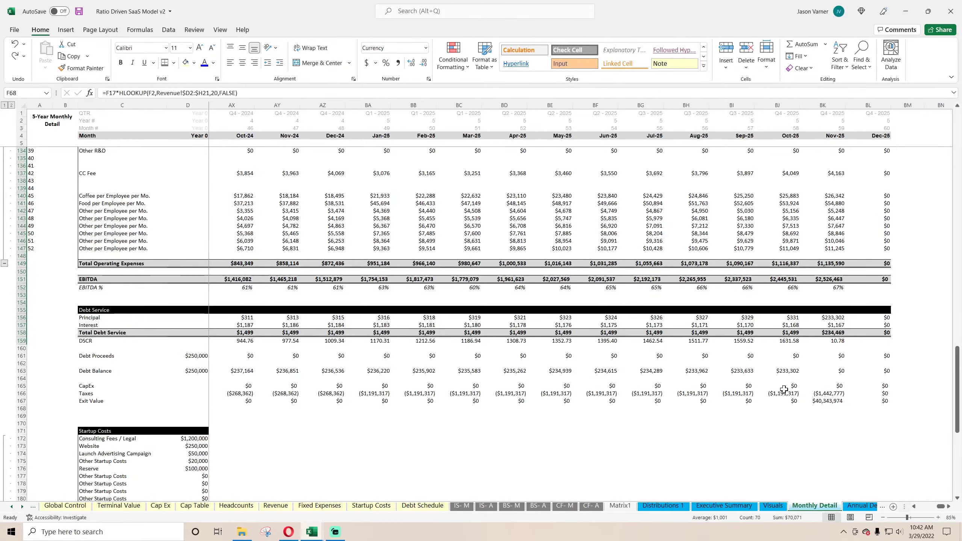
left_click(15, 56)
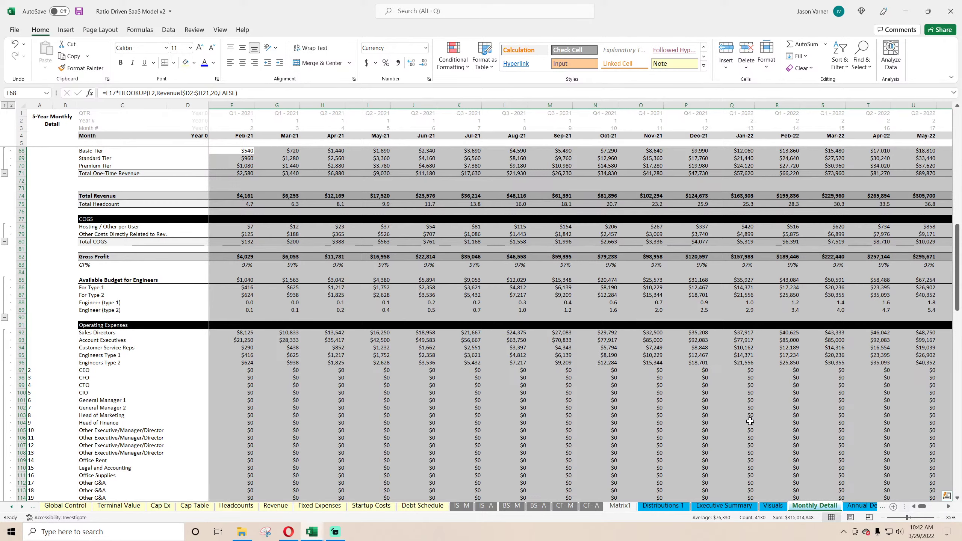
Examine the 2025 expense, EBITDA, debt service and tax rows, check the Nov-25 Exit Value formula, and return to the Jan-21 Headcounts section
left_click_drag(923, 506, 943, 506)
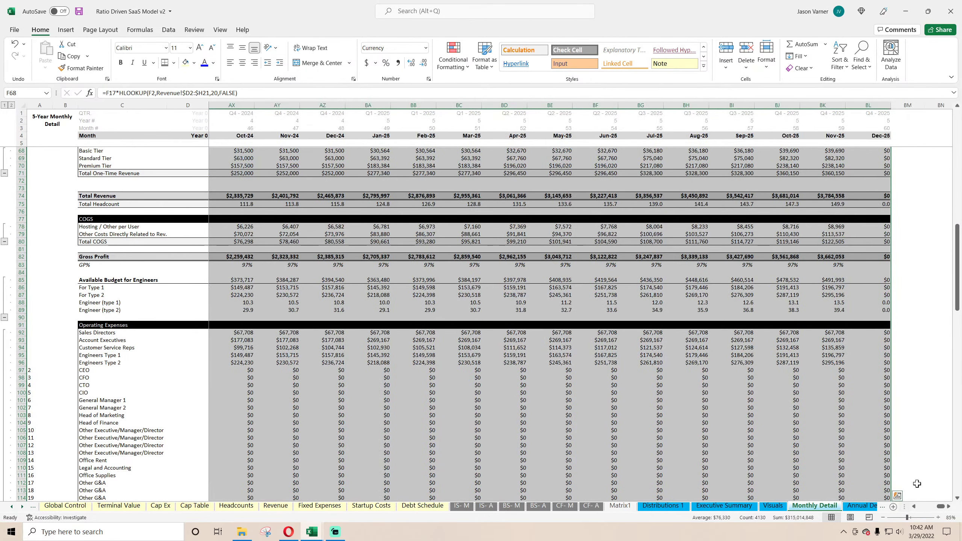
scroll(681, 325, "down", 7)
left_click(682, 326)
scroll(682, 325, "down", 11)
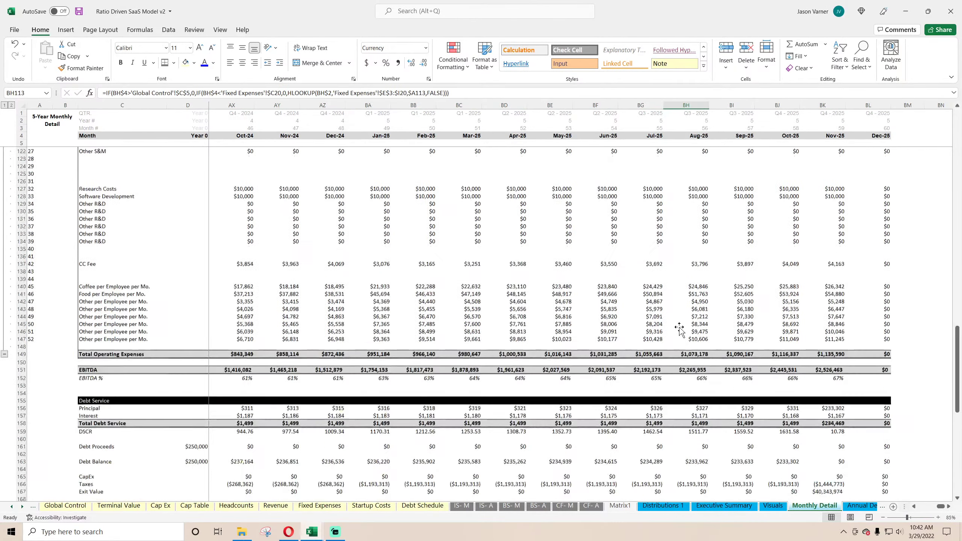
scroll(655, 343, "down", 4)
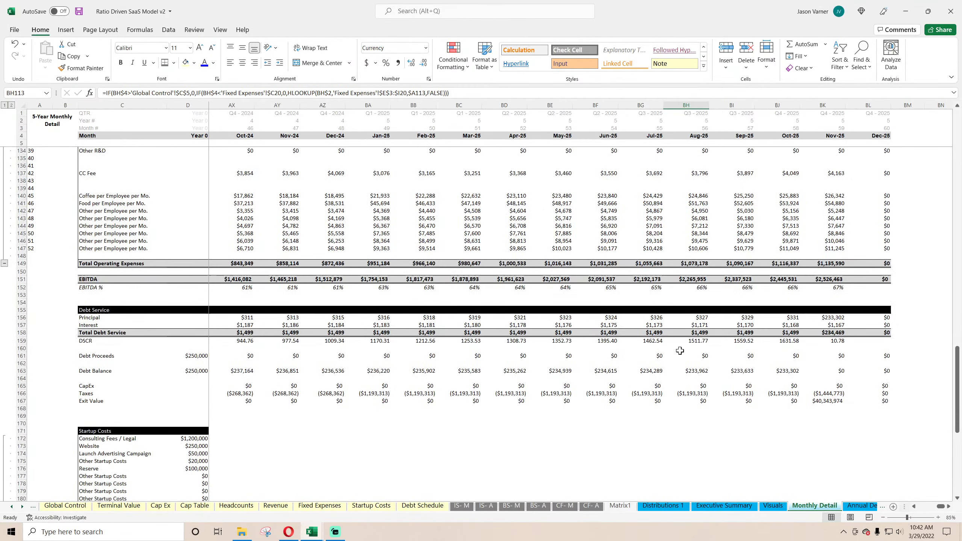
left_click(825, 400)
mouse_move(938, 507)
left_mouse_down()
mouse_move(913, 507)
mouse_move(922, 506)
left_mouse_up()
scroll(346, 358, "up", 20)
scroll(346, 358, "up", 1)
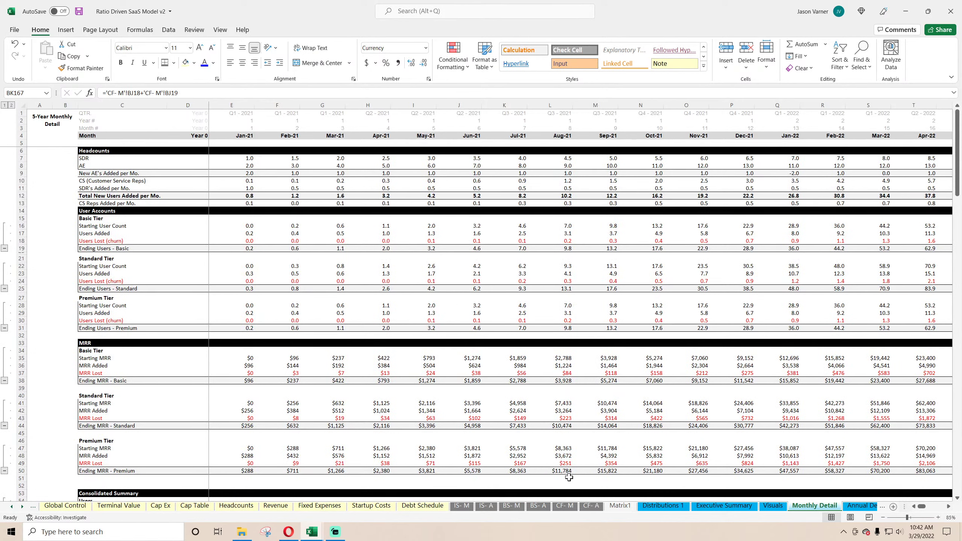
Review the charts on the Visuals sheet from Headcount by Type down to Annual Revenue per Employee, and save the workbook
left_click(773, 506)
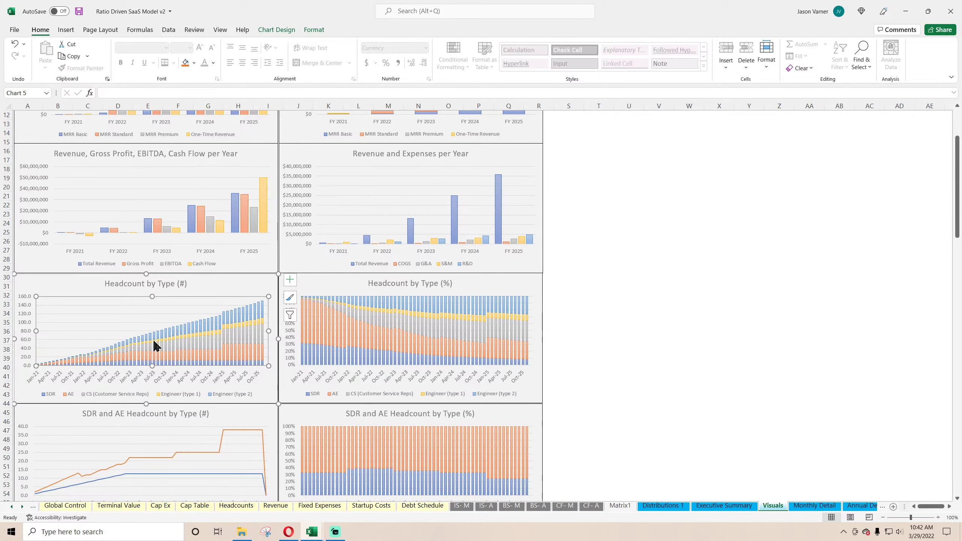
scroll(224, 350, "down", 7)
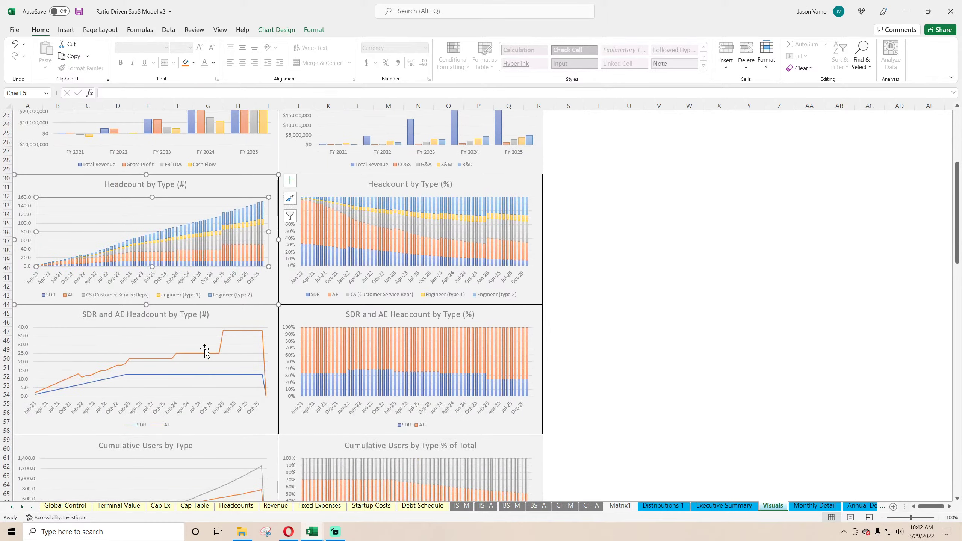
scroll(209, 355, "down", 11)
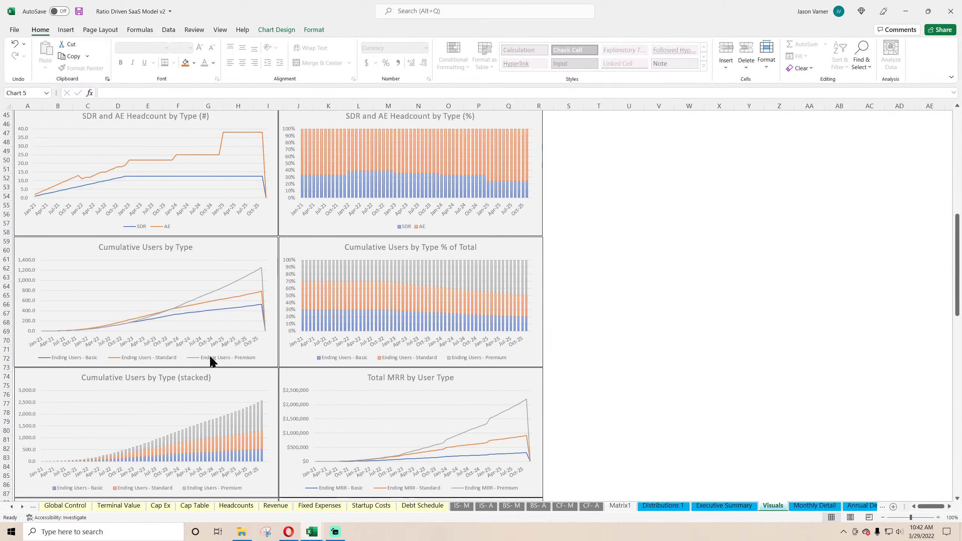
scroll(209, 355, "down", 7)
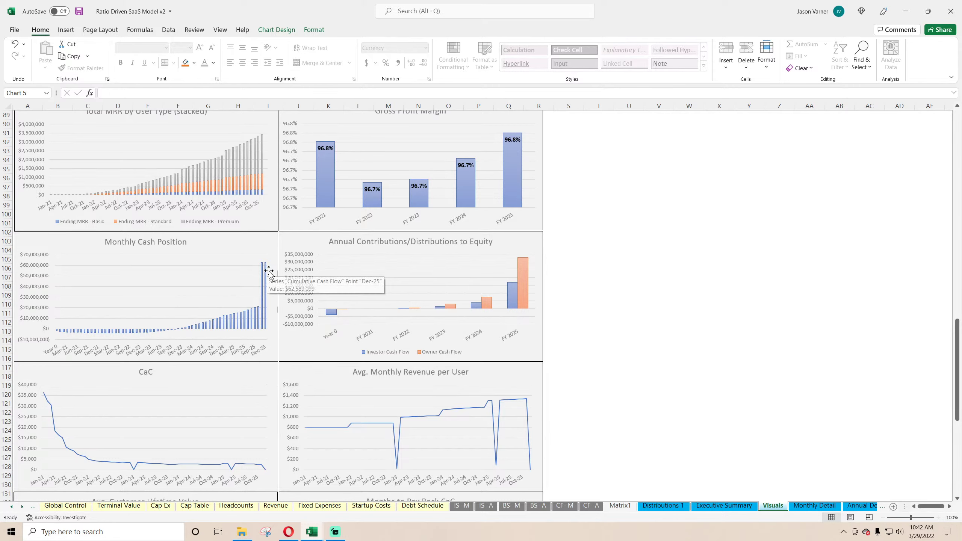
scroll(572, 374, "down", 4)
scroll(572, 375, "down", 4)
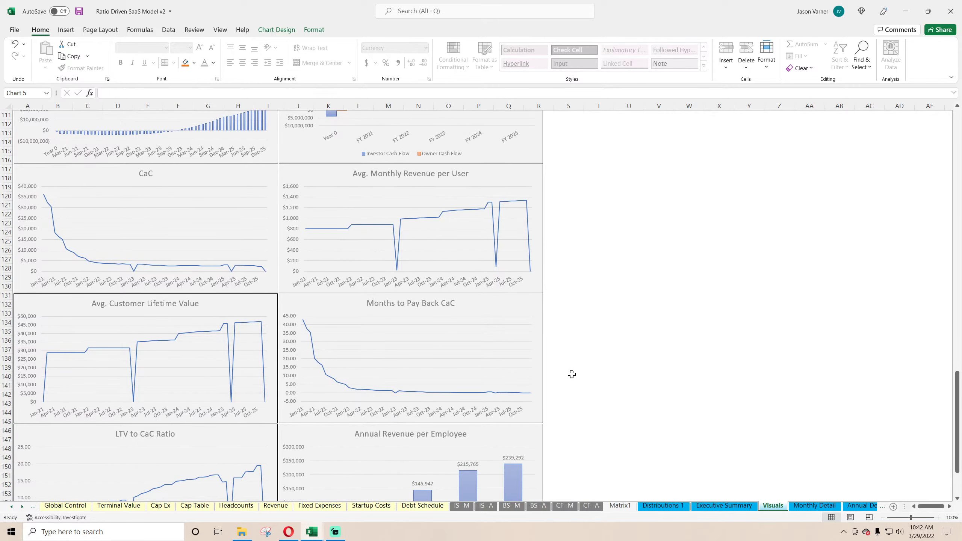
scroll(571, 375, "down", 4)
scroll(571, 379, "up", 20)
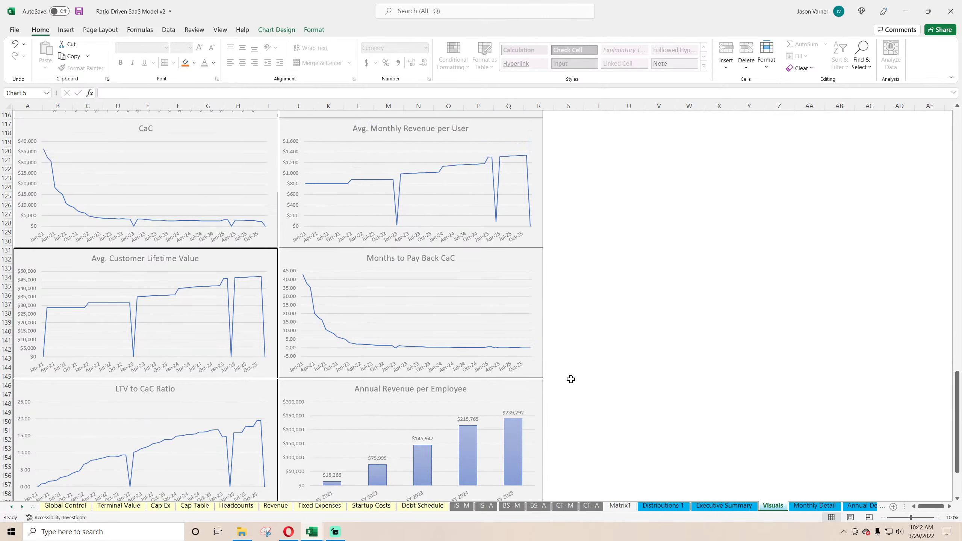
left_click(79, 11)
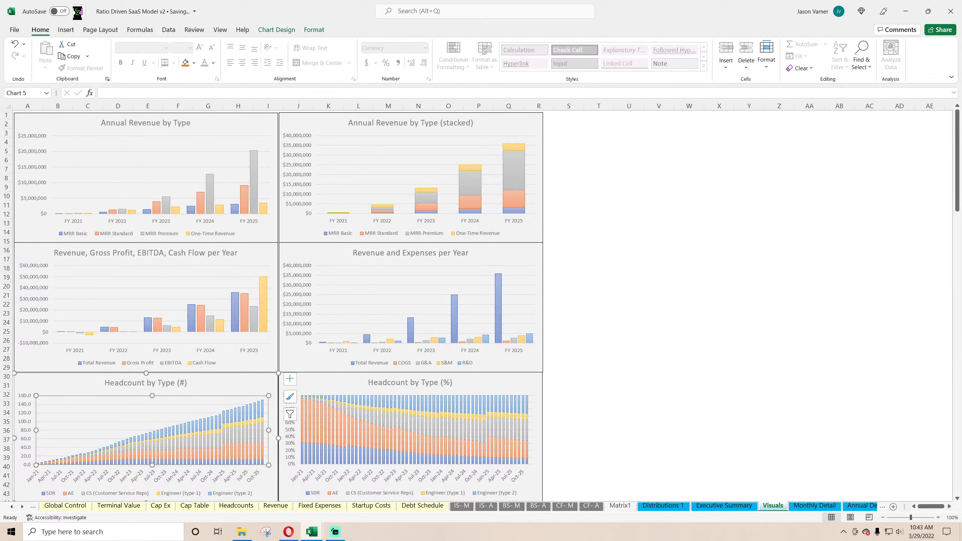
Check the CS Reps Added per Mo. formulas for Dec-22, Jan-23 and Feb-23 on the Monthly Detail sheet
left_click(806, 507)
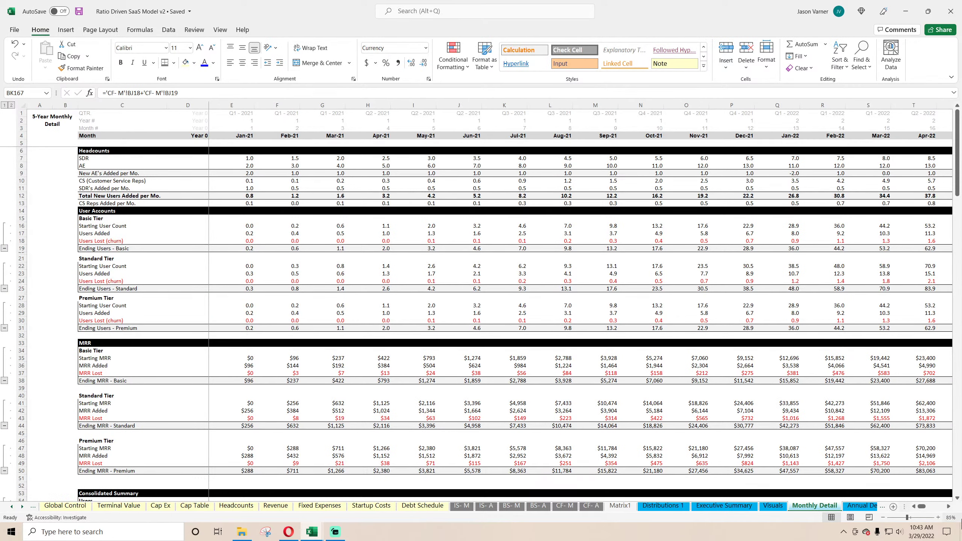
left_click_drag(924, 508, 929, 512)
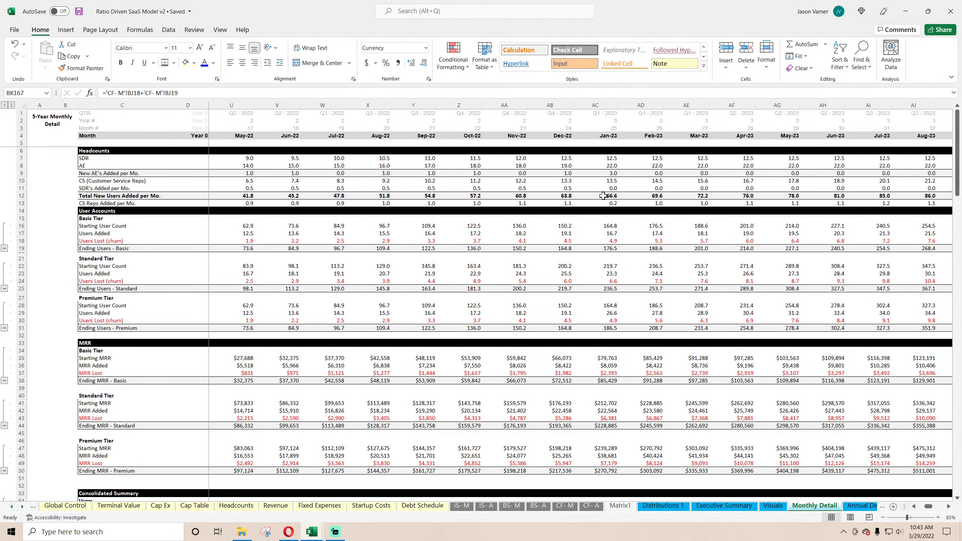
left_click(643, 205)
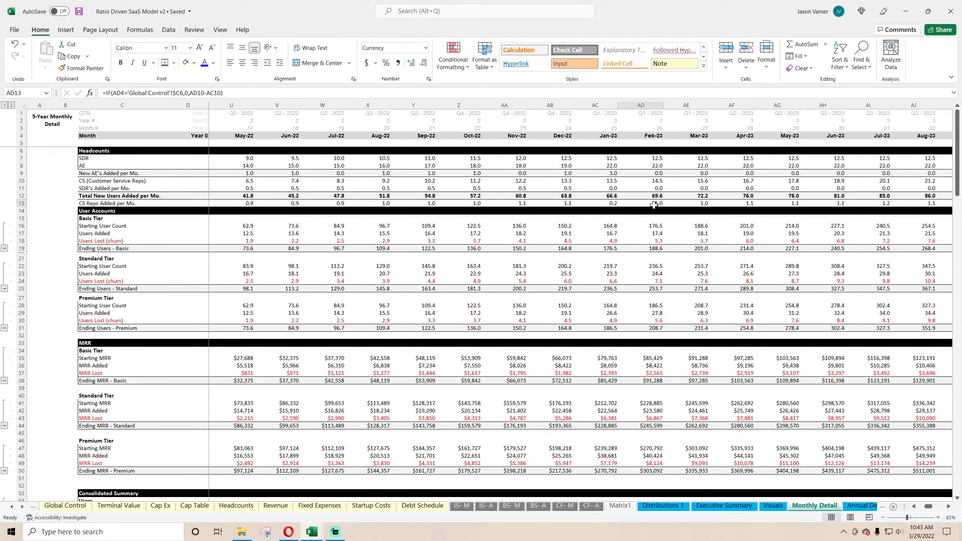
double_click(608, 205)
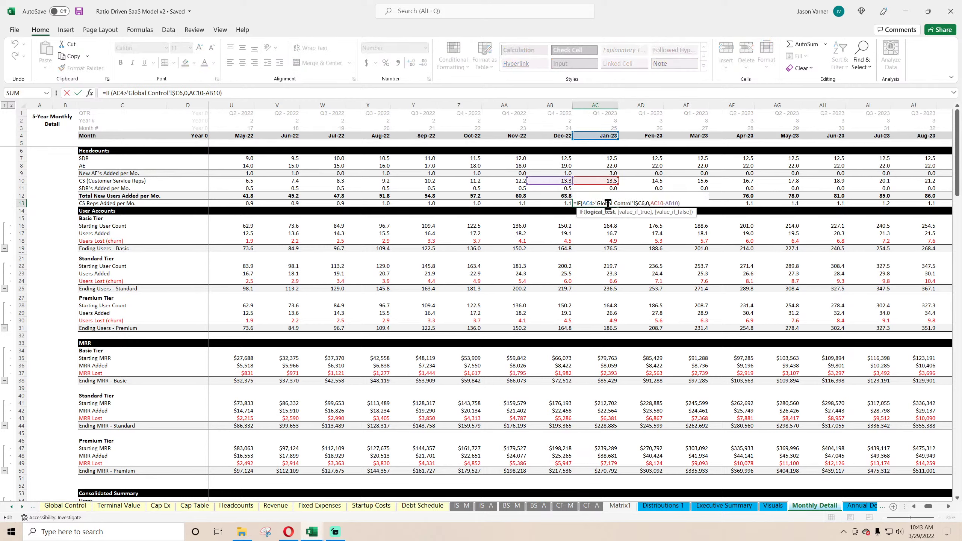
key("Escape")
double_click(562, 204)
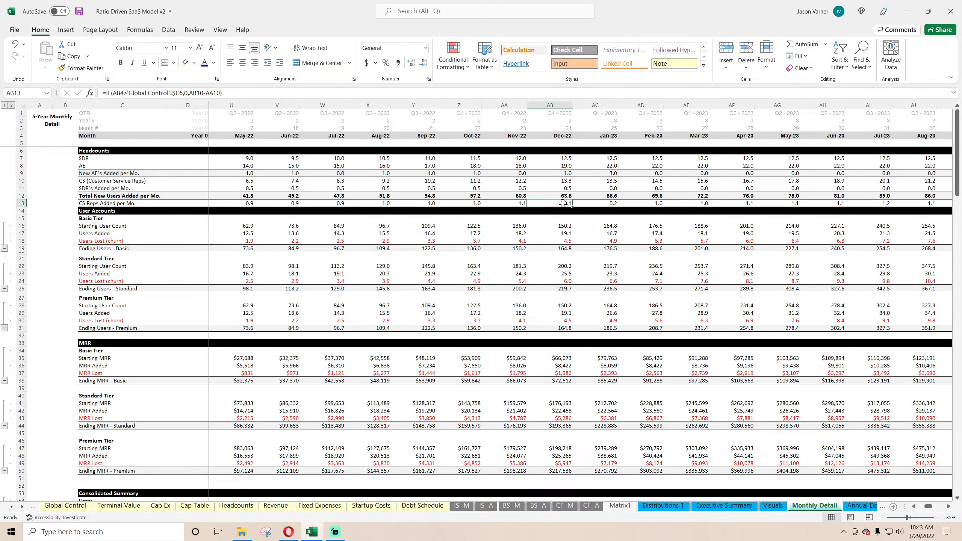
key("Return")
left_click(603, 204)
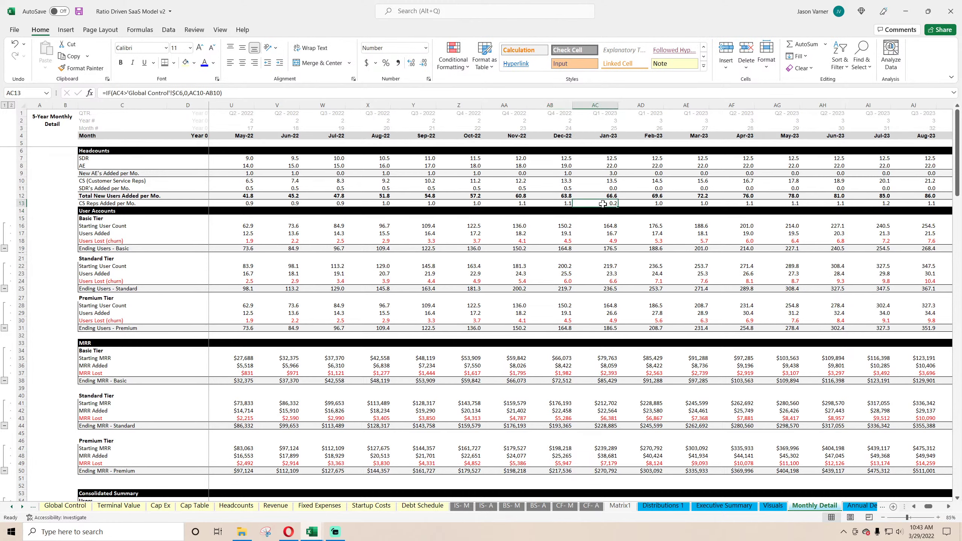
Save the workbook and check the Total Headcount formulas for Dec-22 and Jan-23 (AB75 and AC75)
scroll(606, 235, "down", 4)
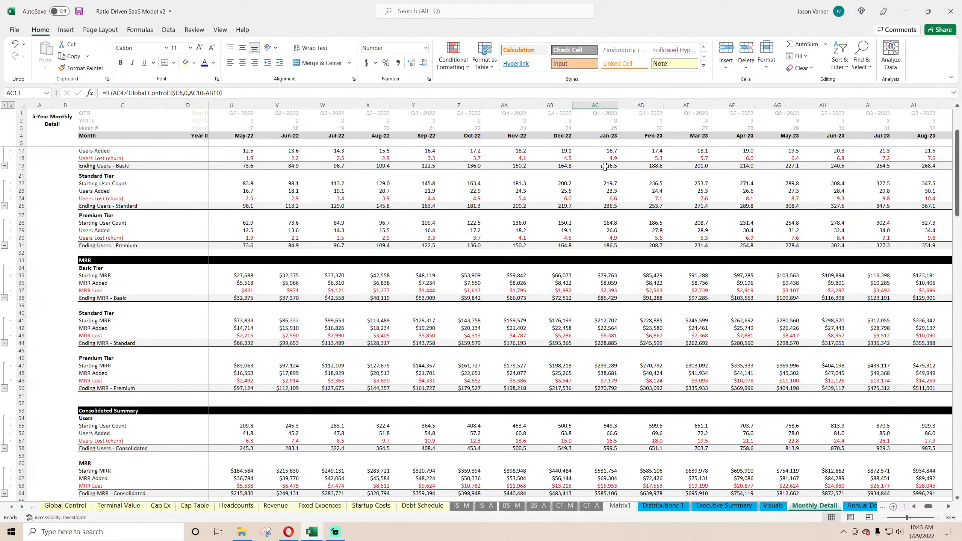
scroll(570, 245, "down", 3)
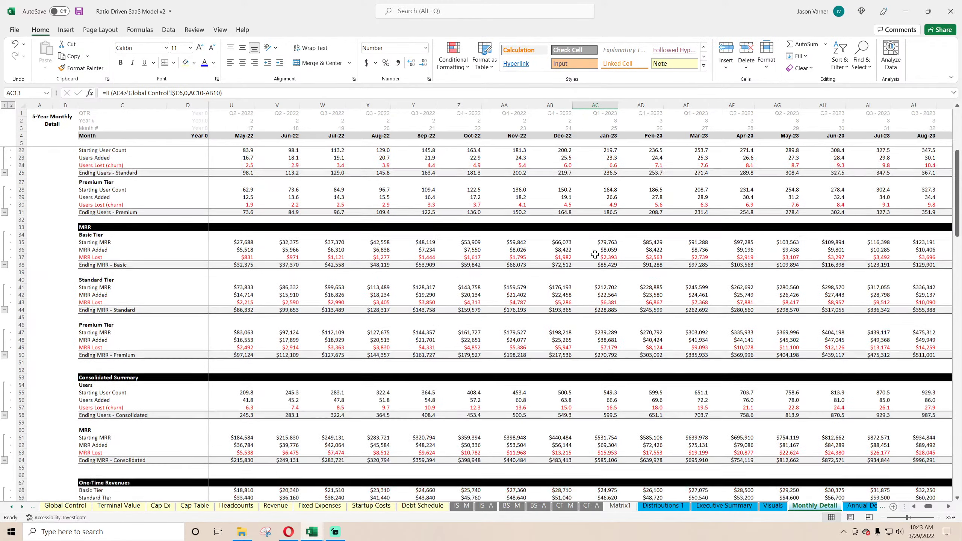
scroll(584, 274, "down", 3)
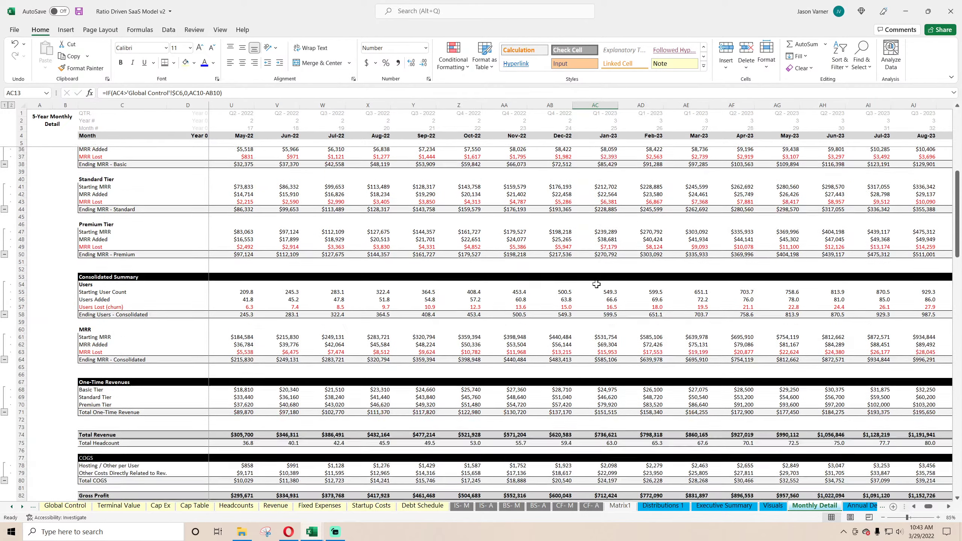
scroll(587, 274, "down", 3)
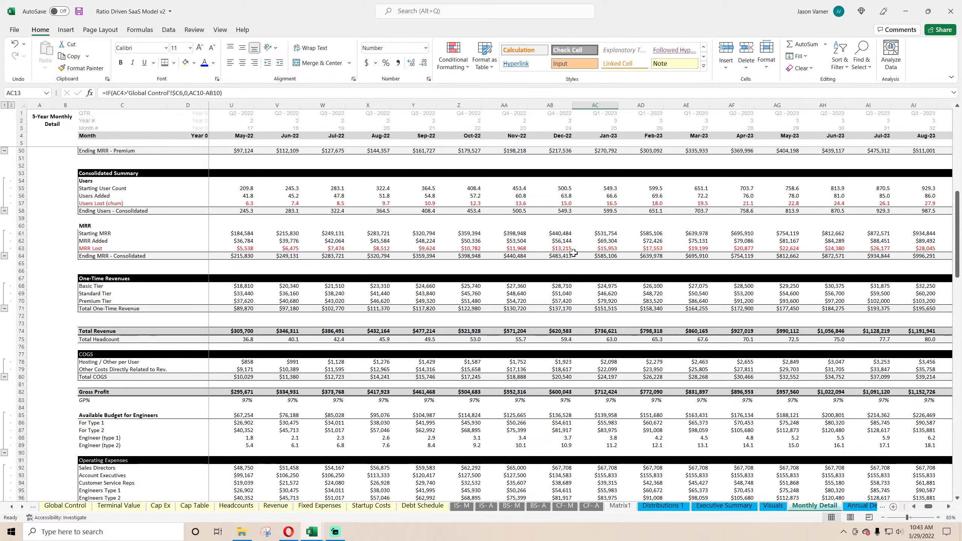
left_click(78, 11)
scroll(617, 273, "down", 4)
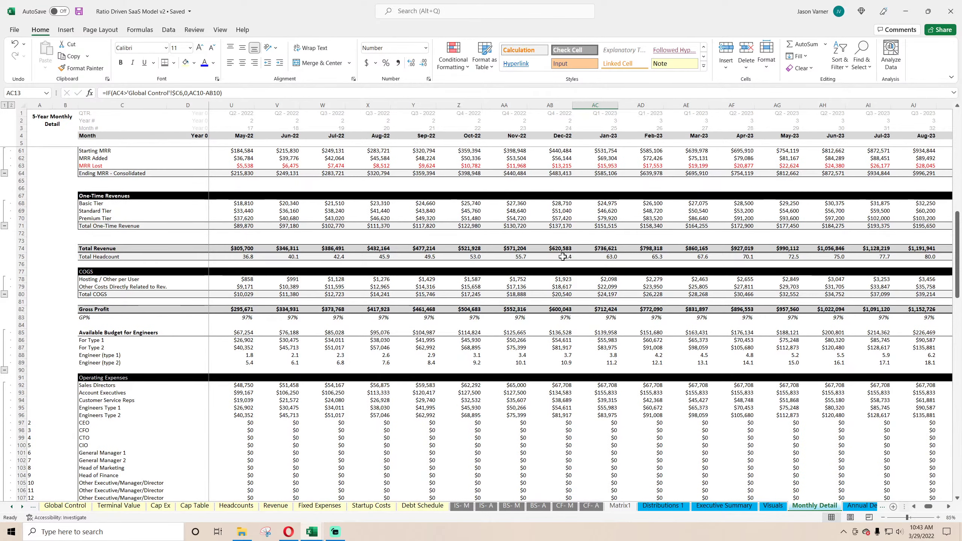
left_click(561, 257)
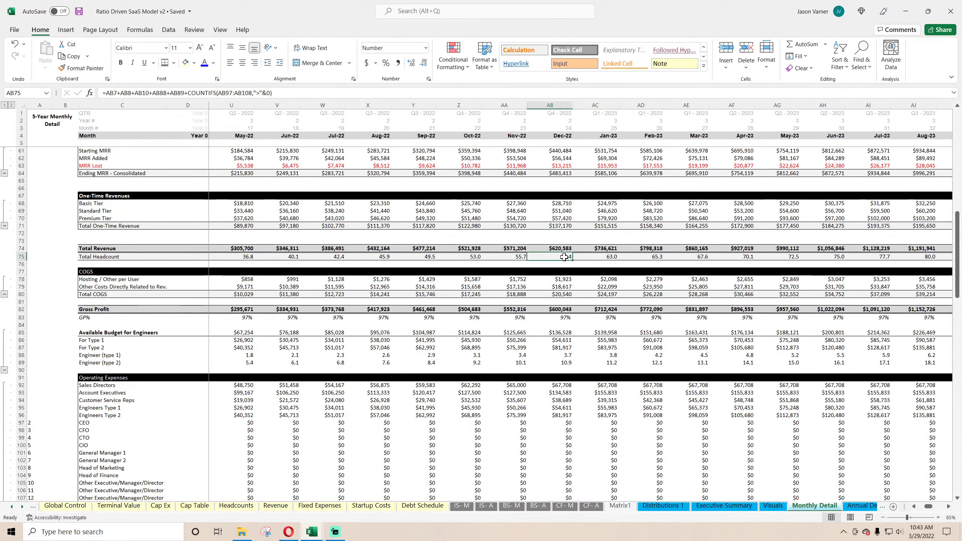
left_click(598, 257)
Examine the operating expense, EBITDA, debt service and tax rows, and return to the Jan-21 Headcounts section
scroll(611, 304, "down", 14)
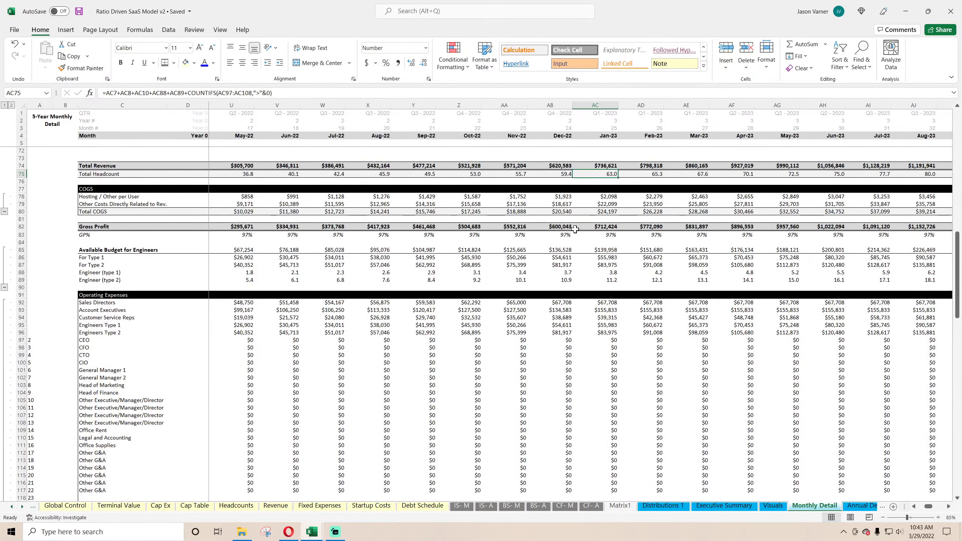
scroll(619, 293, "down", 8)
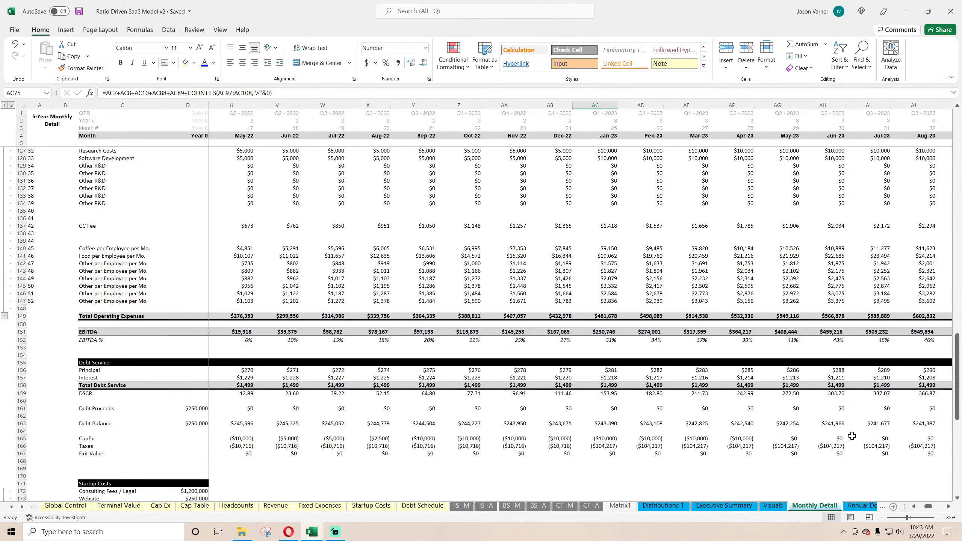
scroll(890, 465, "down", 4)
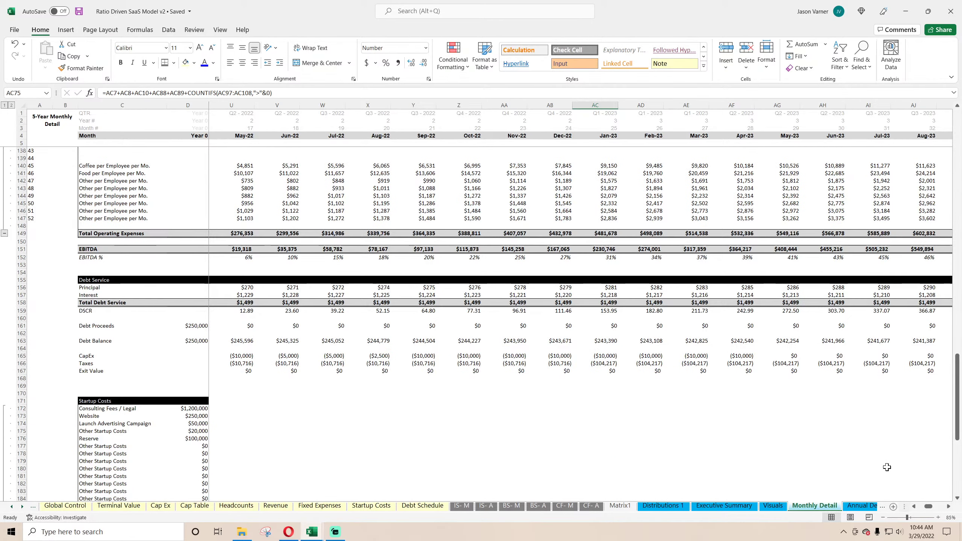
left_click_drag(926, 506, 914, 508)
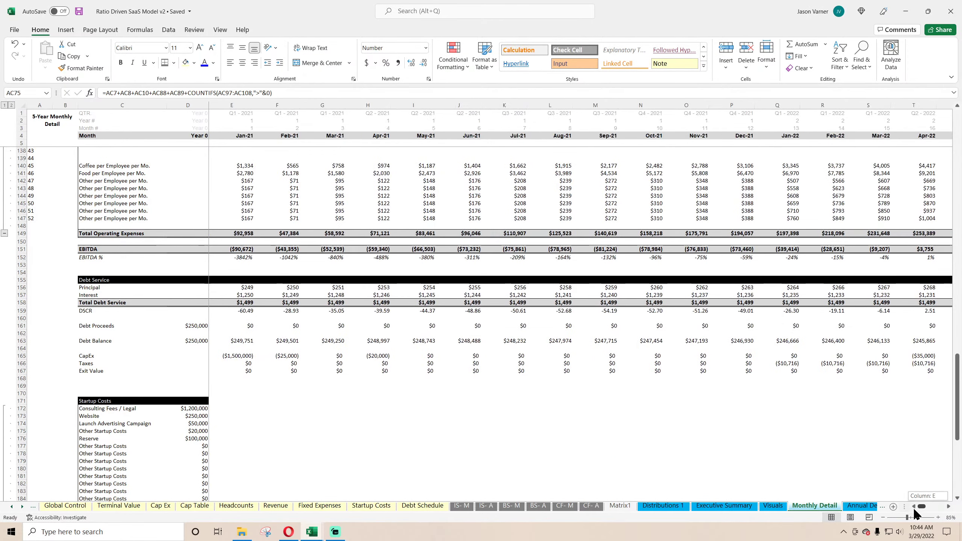
scroll(201, 295, "up", 20)
scroll(204, 298, "up", 2)
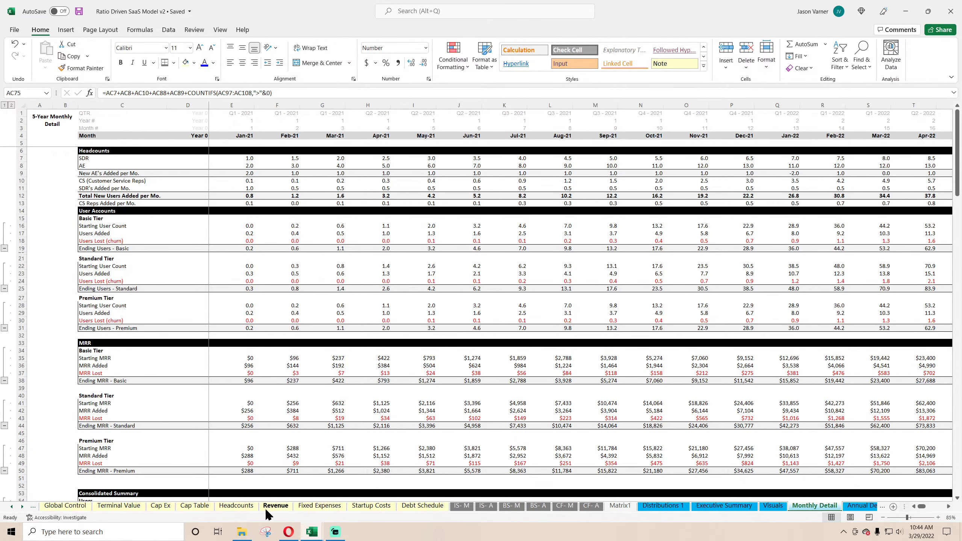
Check the Cap Table's annual distribution and IRR formulas against the FY 2021 Cash Flow cell (C10) on the Distributions 1 sheet
left_click(192, 505)
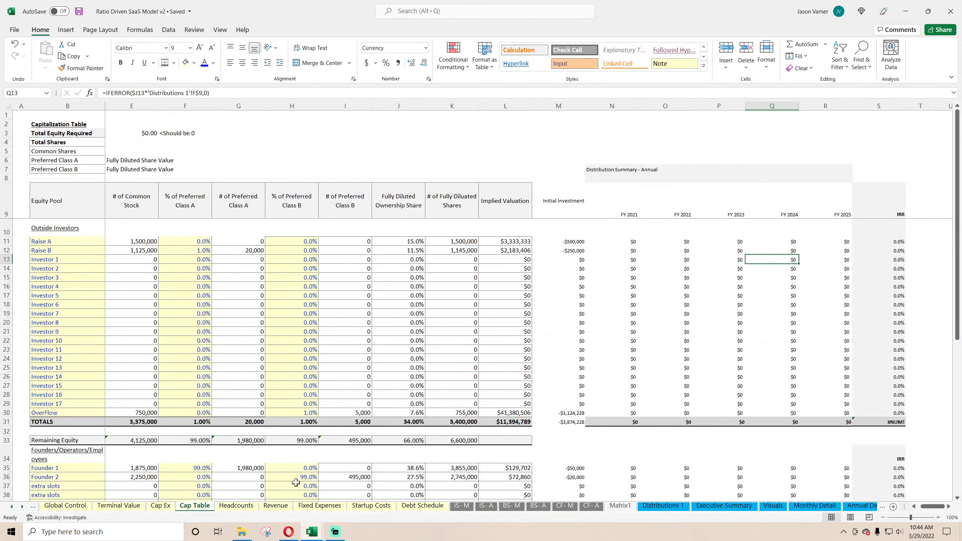
left_click(623, 278)
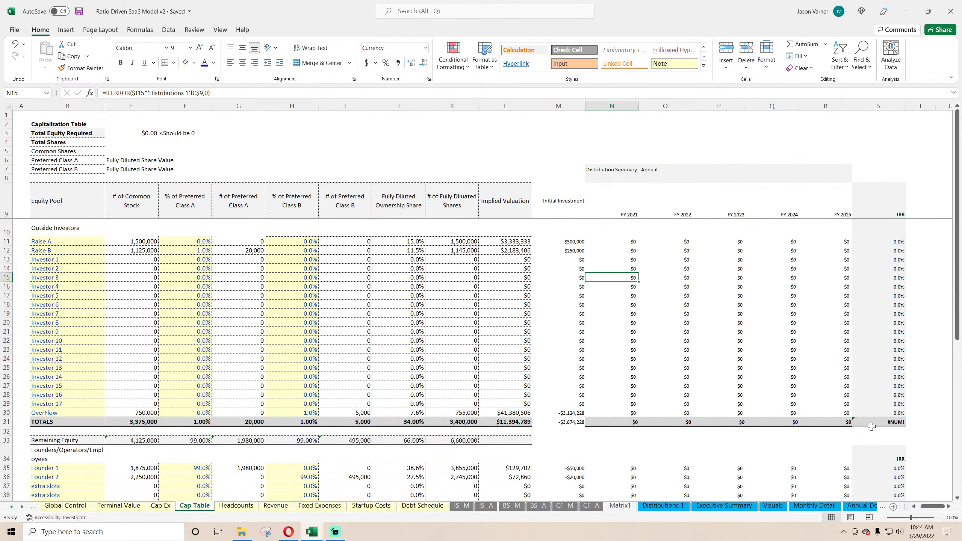
left_click(884, 240)
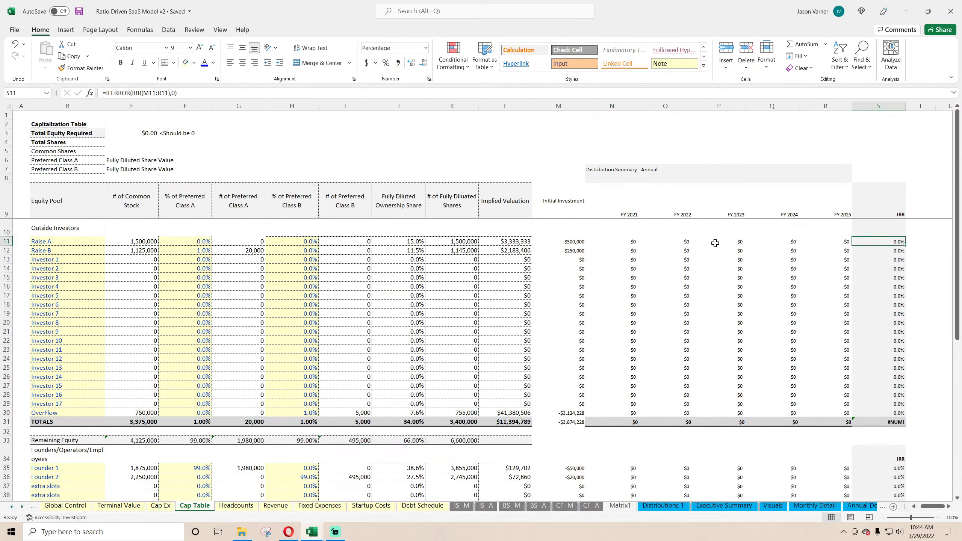
left_click(614, 243)
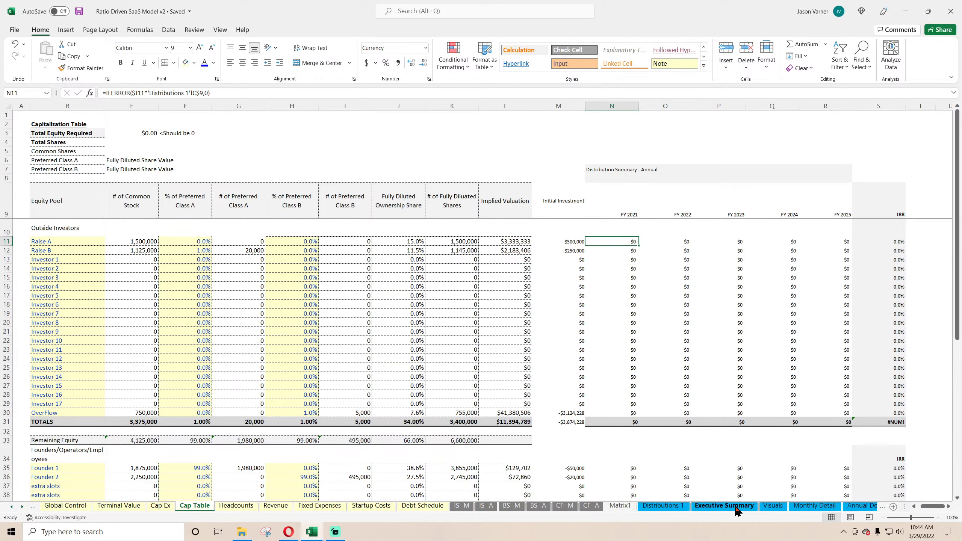
left_click(673, 507)
left_click(298, 196)
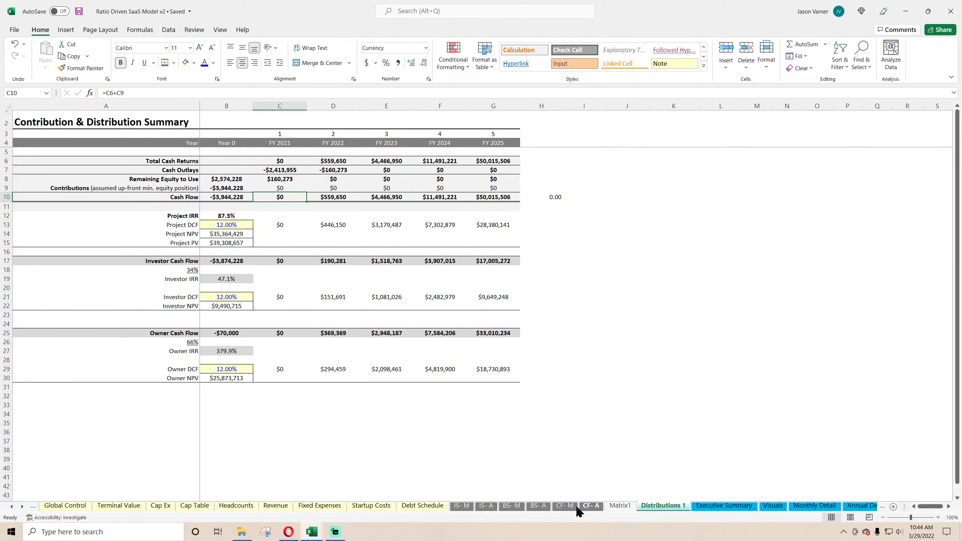
Point the Raise A FY 2021 distribution formula in Cap Table N11 to 'Distributions 1'!C$10 and fill it across N11:R30
left_click(195, 505)
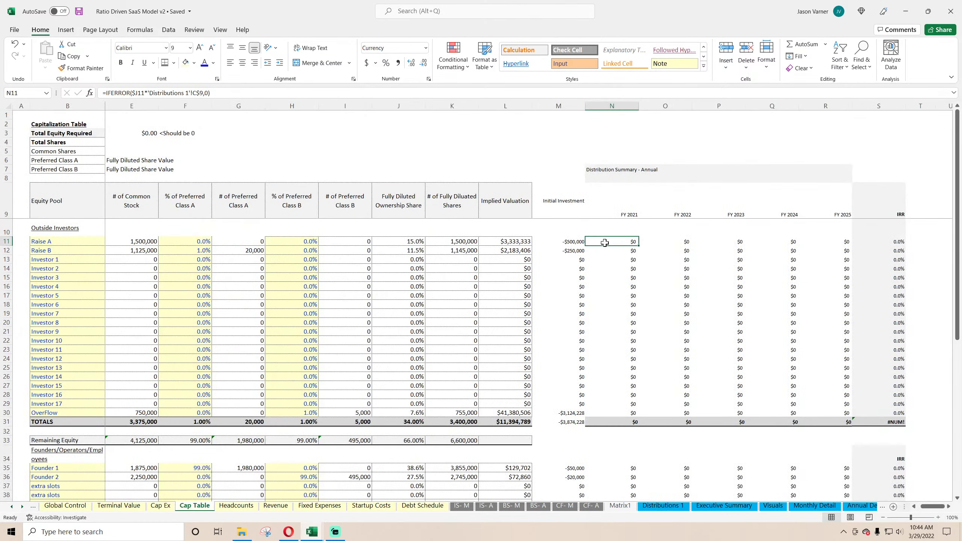
left_click(206, 93)
key("BackSpace")
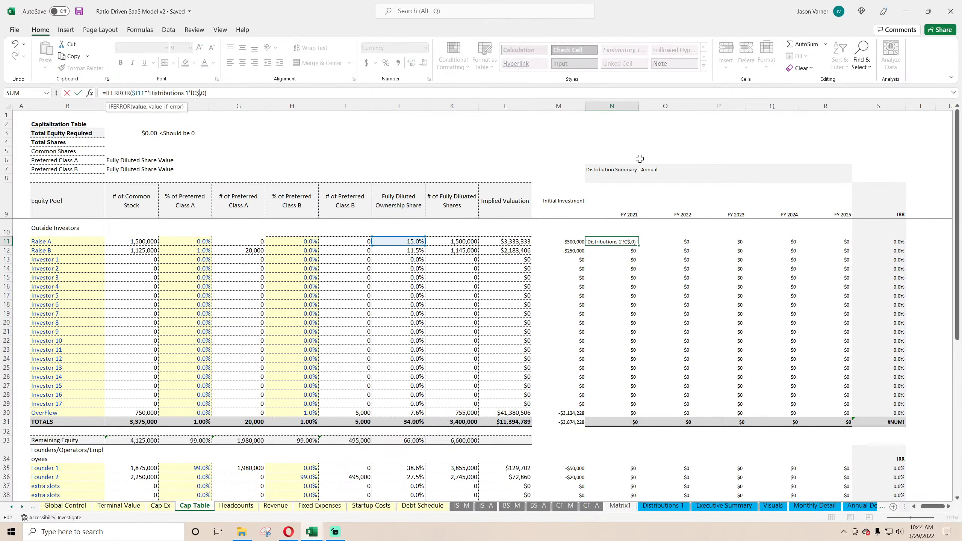
type("10")
key("Return")
left_click(628, 241)
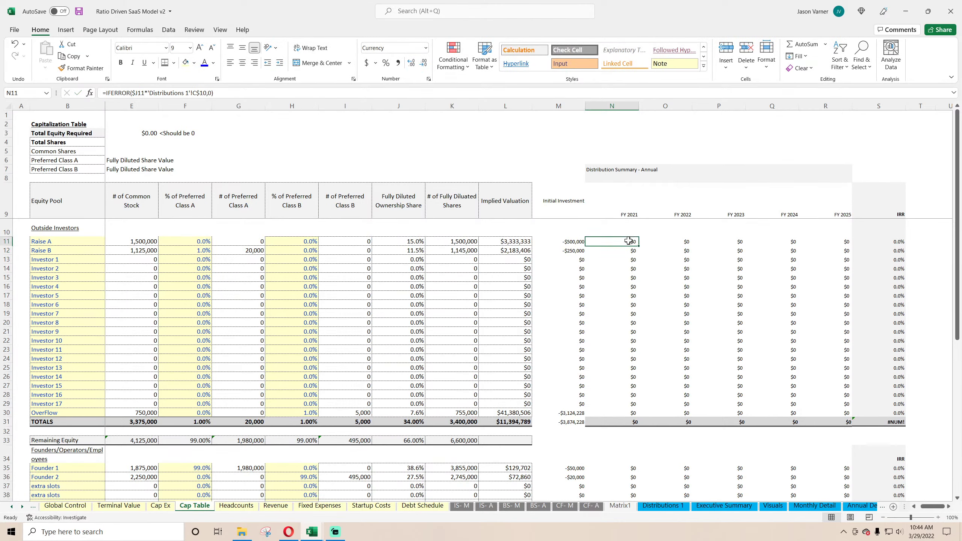
left_click_drag(639, 246, 847, 413)
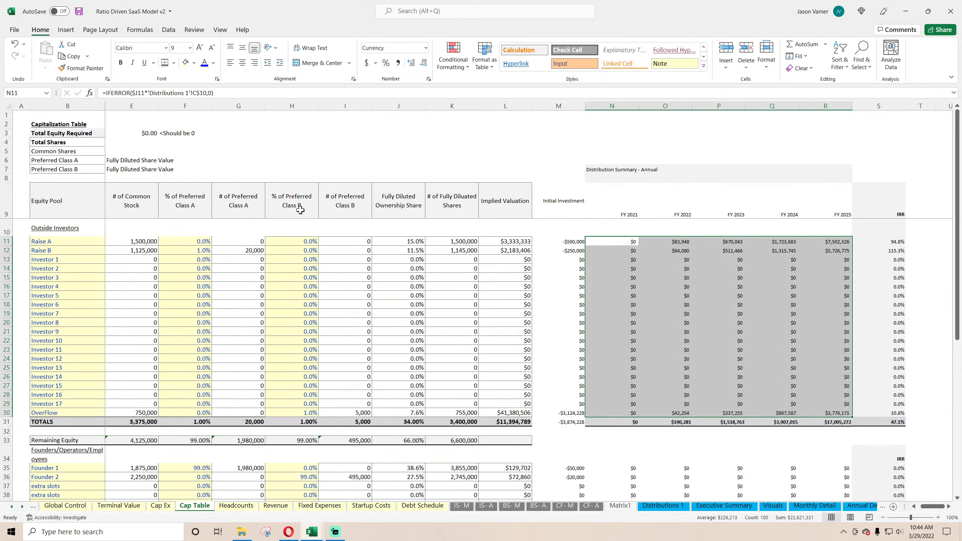
Examine the outside investors' Fully Diluted Ownership Share (J11:J30), the Investor 7 FY 2024 formula and the IRR column (S11:S30)
left_click_drag(400, 241, 401, 412)
left_click(787, 311)
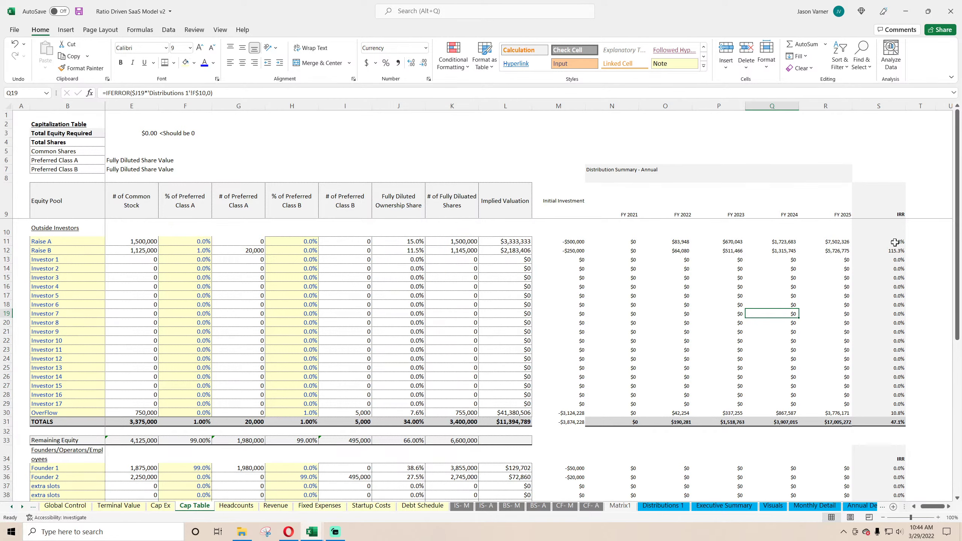
left_click_drag(895, 242, 894, 412)
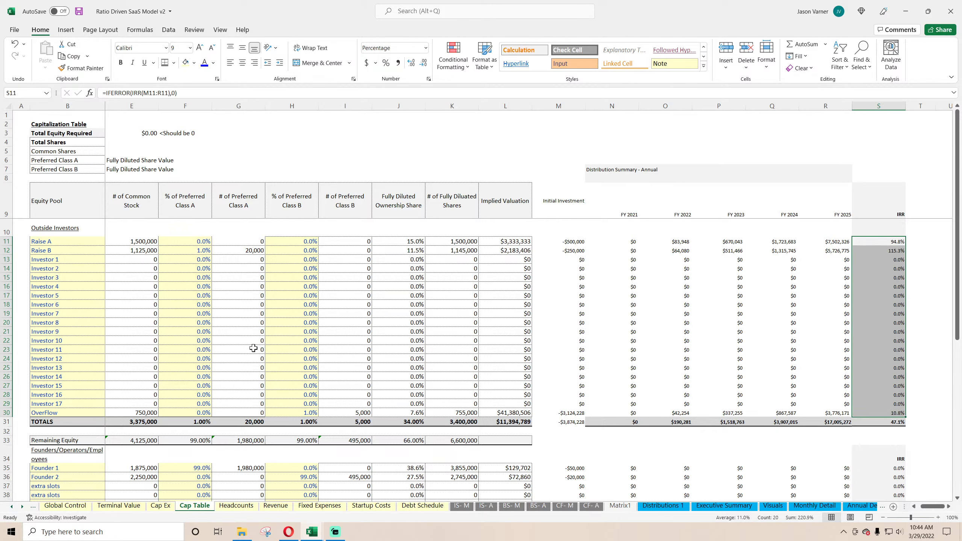
Compare the outside investors' total IRR in Cap Table S31 with the Investor IRR (B19) on the Distributions 1 sheet
left_click_drag(132, 280, 94, 276)
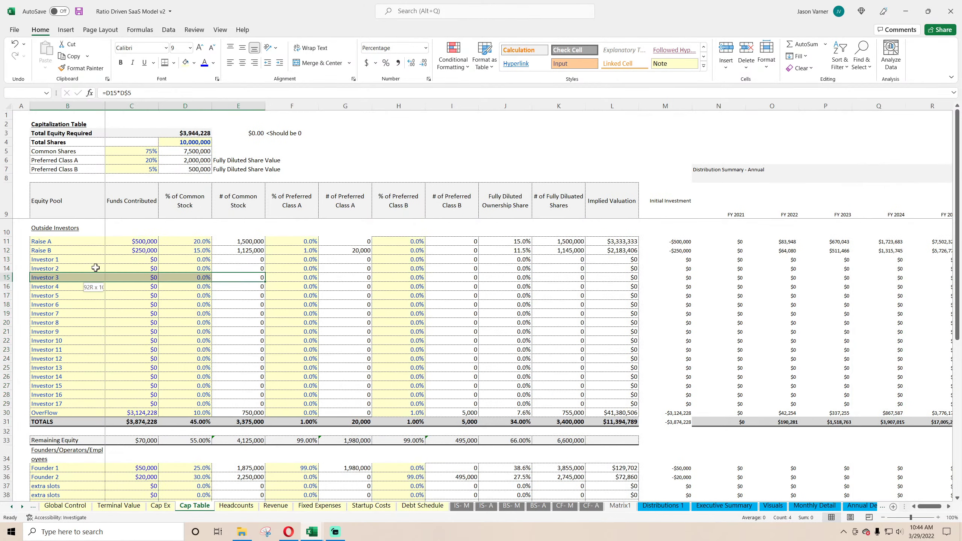
left_click(133, 243)
left_click(137, 267)
key("Tab")
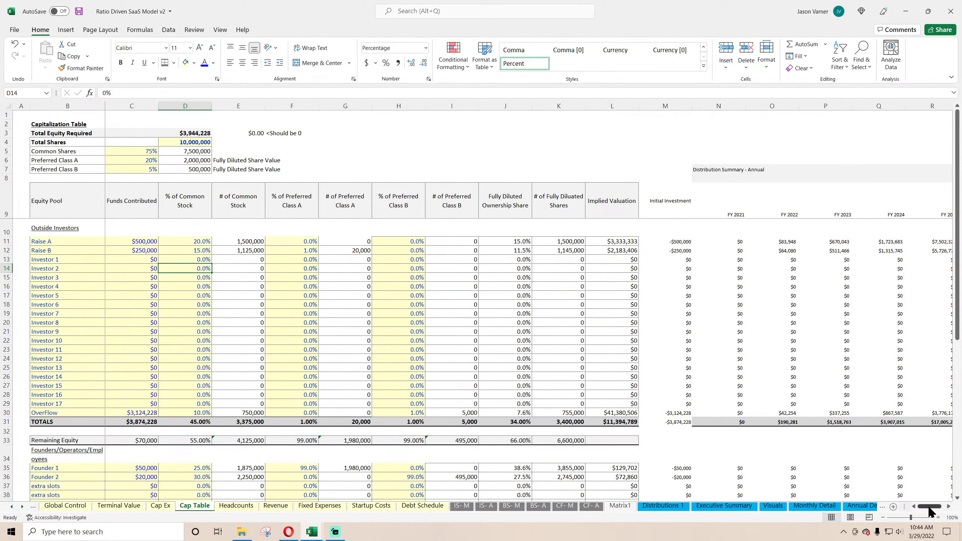
left_click(948, 507)
left_click(948, 507)
left_click(891, 422)
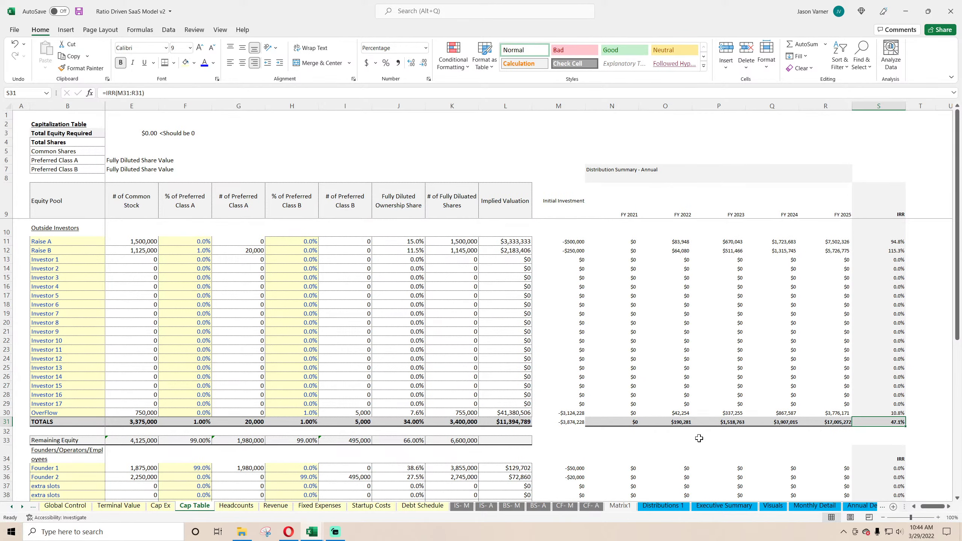
left_click(670, 506)
left_click(228, 277)
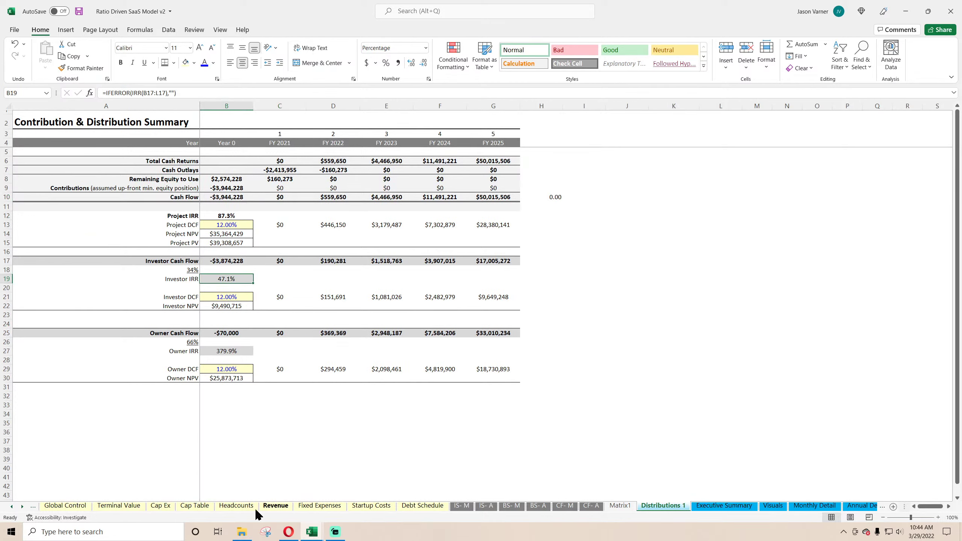
Point the Founder 1 FY 2021 distribution formula in Cap Table N35 to 'Distributions 1'!C$10 and fill it across N35:R54
left_click(194, 506)
scroll(619, 356, "down", 4)
left_click(618, 359)
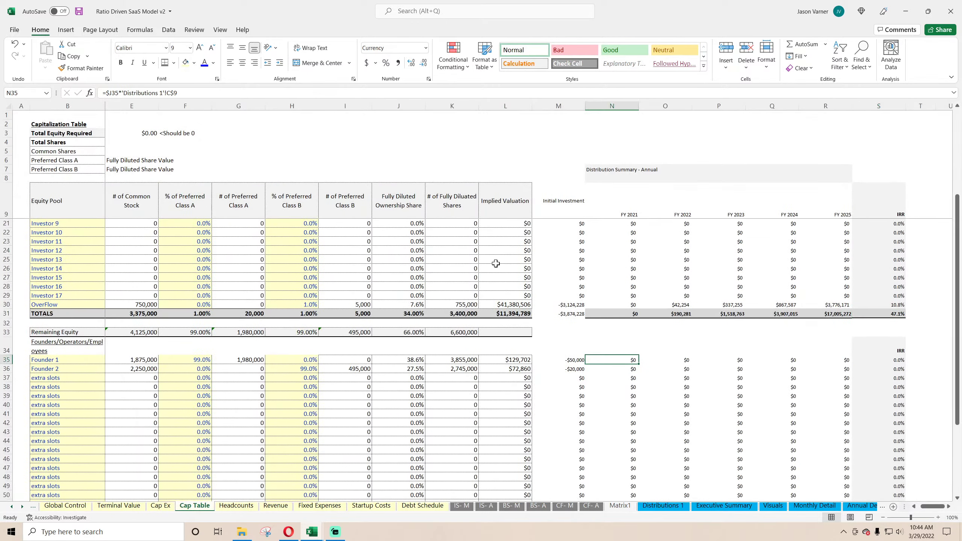
left_click(181, 94)
key("BackSpace")
type("10")
key("Return")
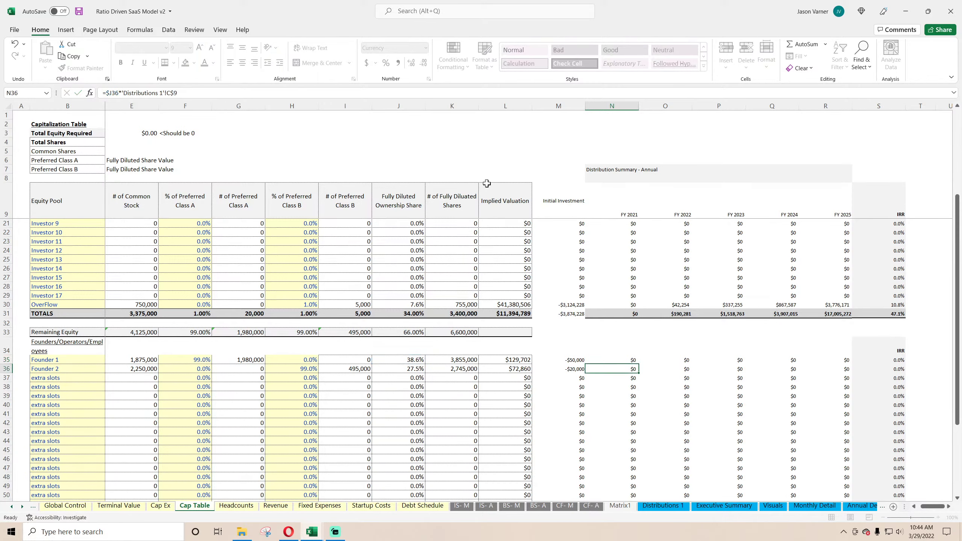
left_click(619, 359)
left_click_drag(639, 364, 846, 487)
Compare the founders' total IRR in Cap Table S55 with the Owner IRR (B27) on the Distributions 1 sheet
scroll(777, 417, "down", 4)
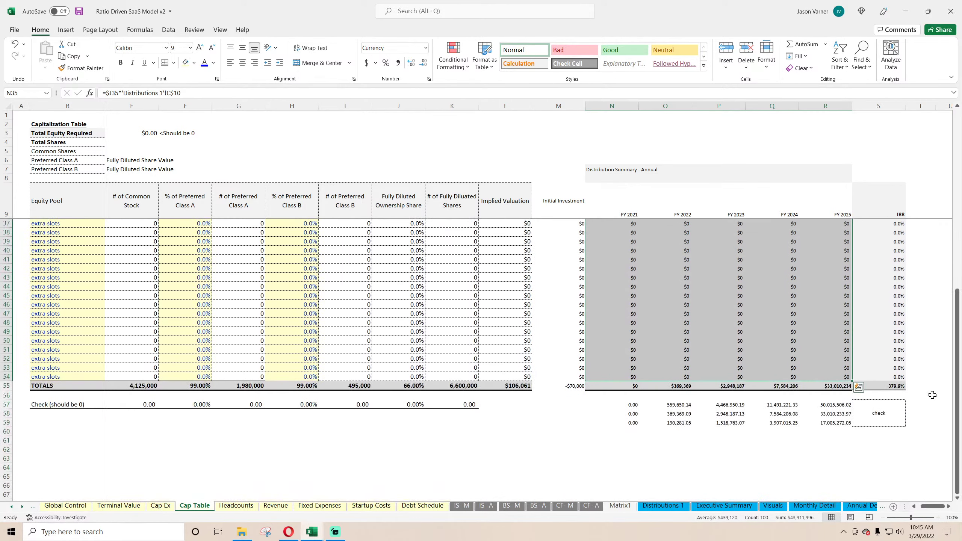
left_click(903, 388)
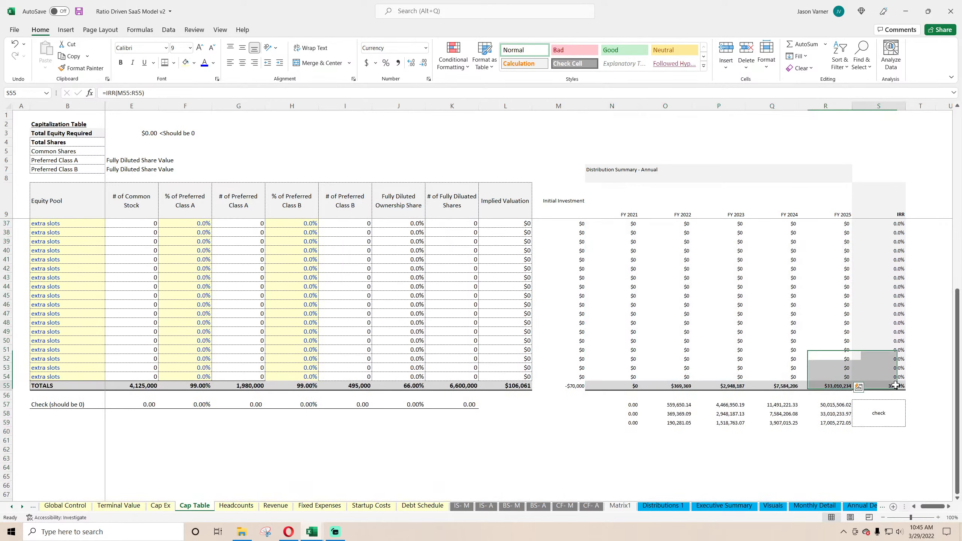
left_click(678, 506)
left_click(236, 352)
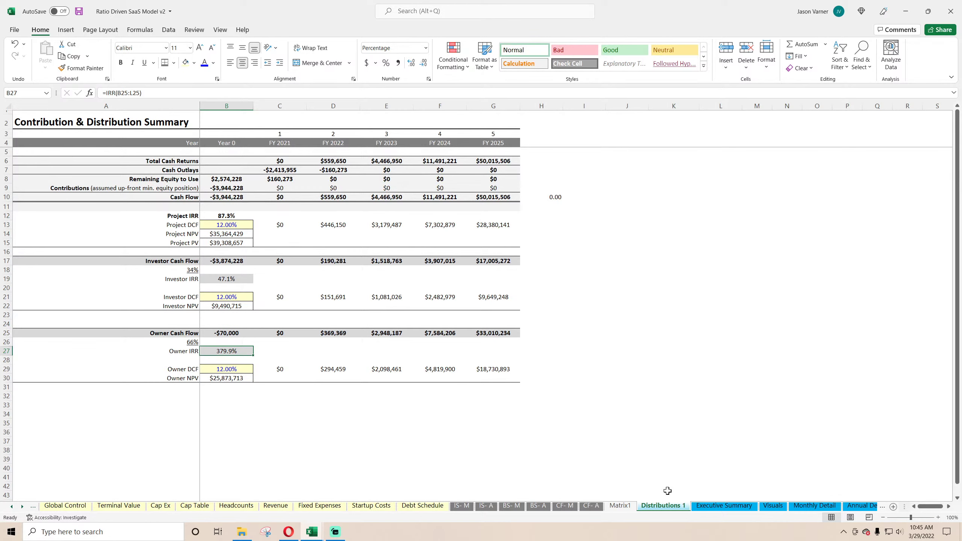
left_click(194, 507)
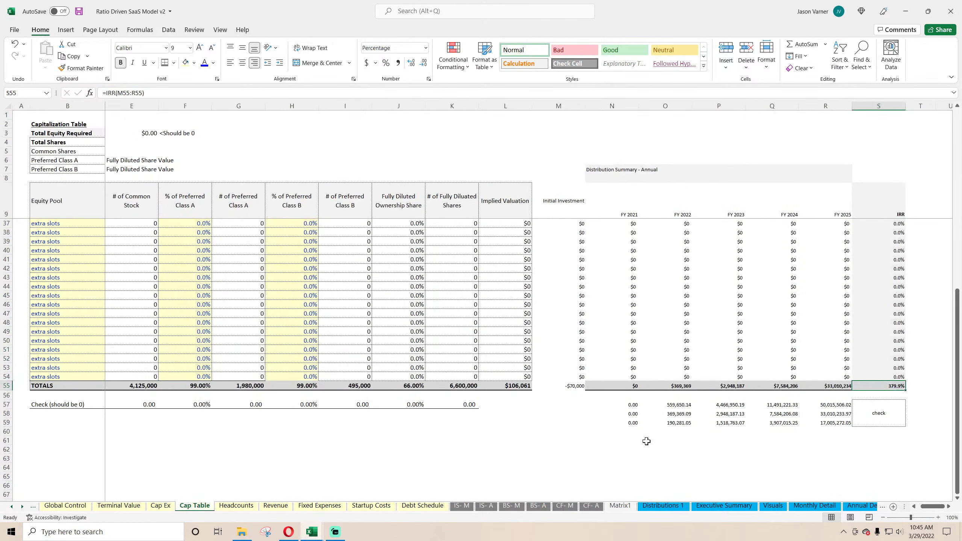
Set the total distribution check in Cap Table N57 to =N55+N31-'Distributions 1'!C10 and fill it across to R57
left_click(631, 405)
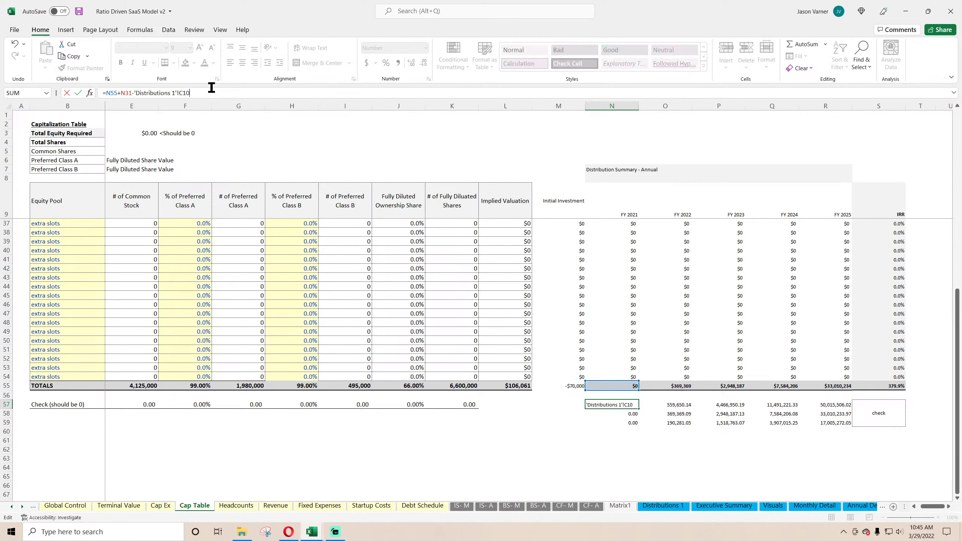
key("Down")
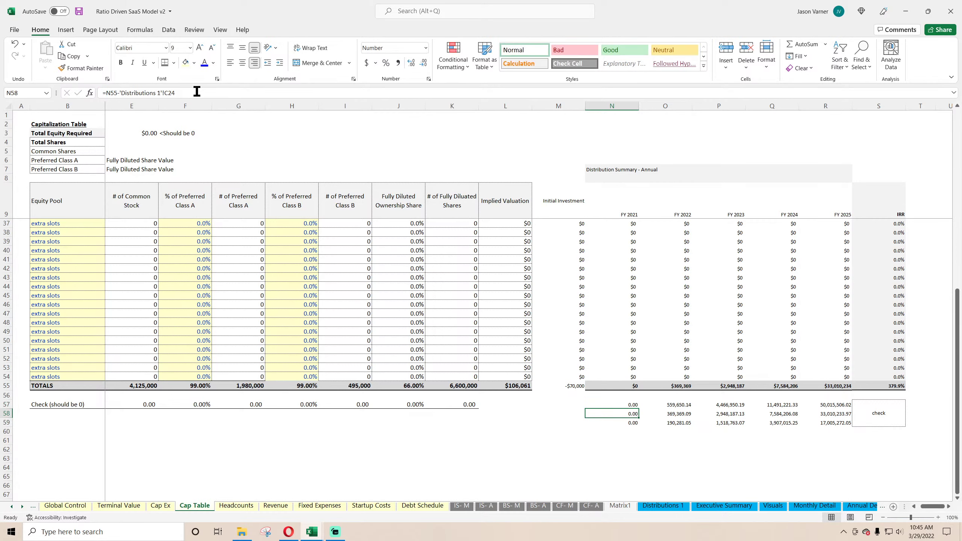
left_click(625, 406)
left_click_drag(663, 411, 833, 413)
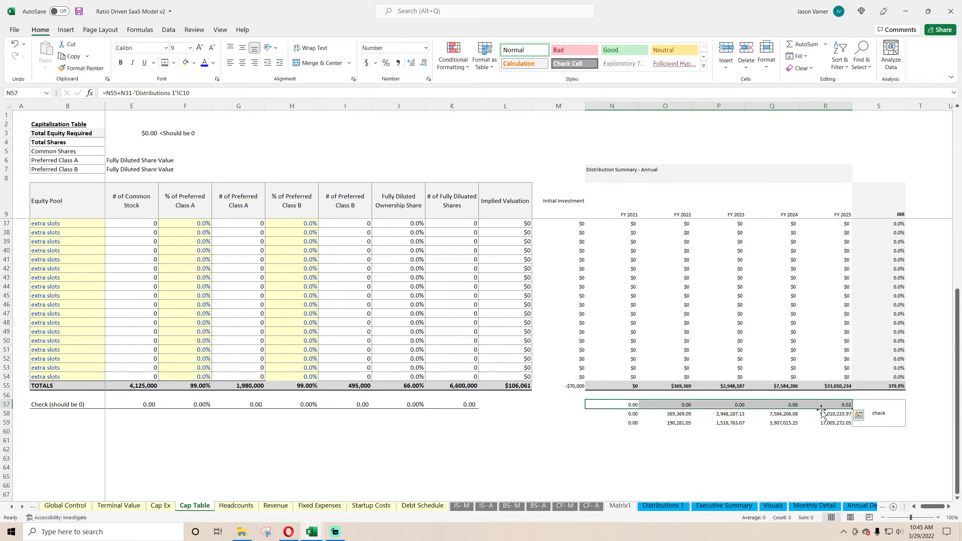
Point the owner distribution check in Cap Table N58 to the FY 2021 Owner Cash Flow cell, 'Distributions 1'!C25
left_click(629, 413)
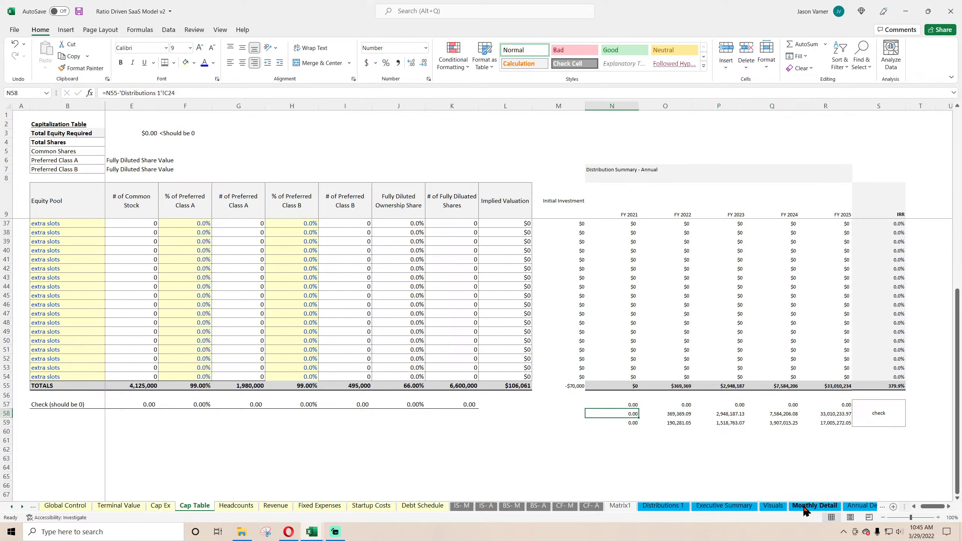
left_click(668, 506)
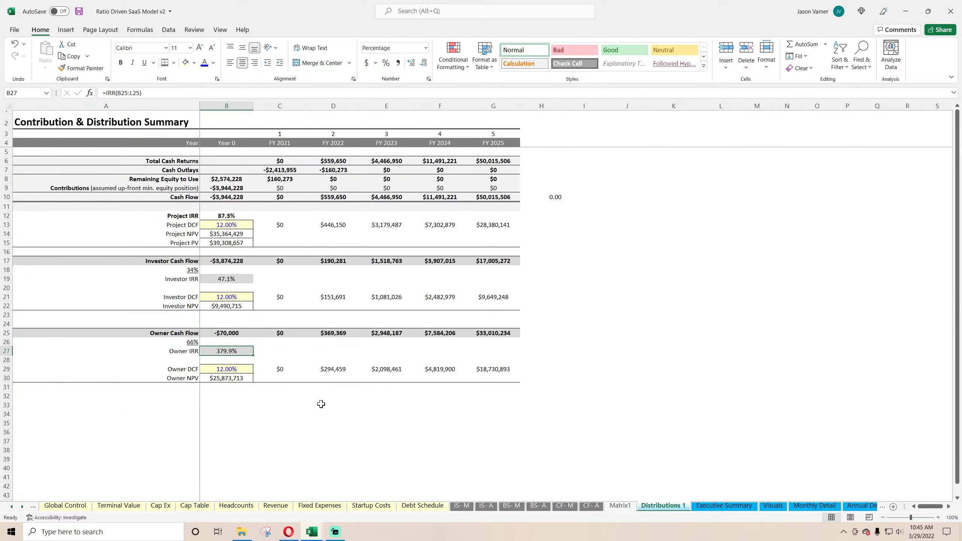
left_click(278, 332)
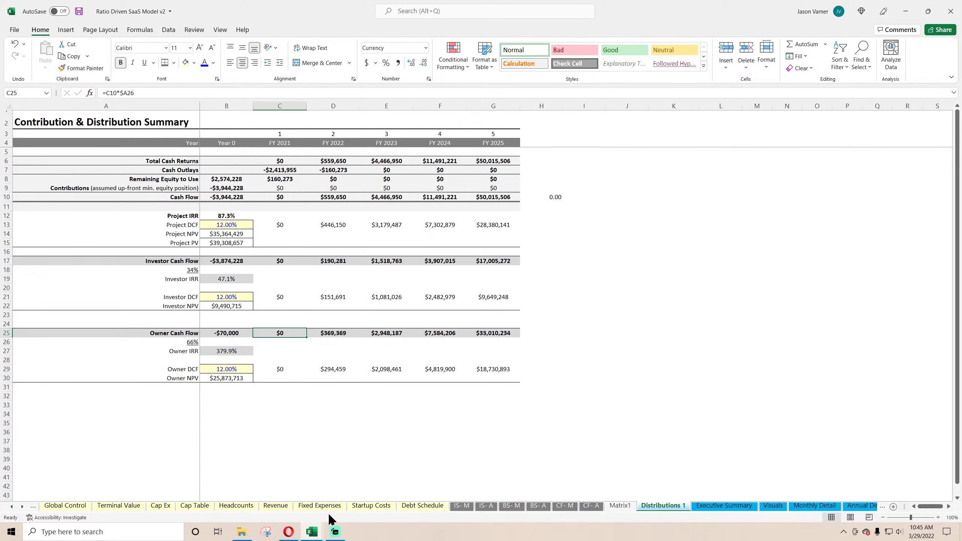
left_click(194, 507)
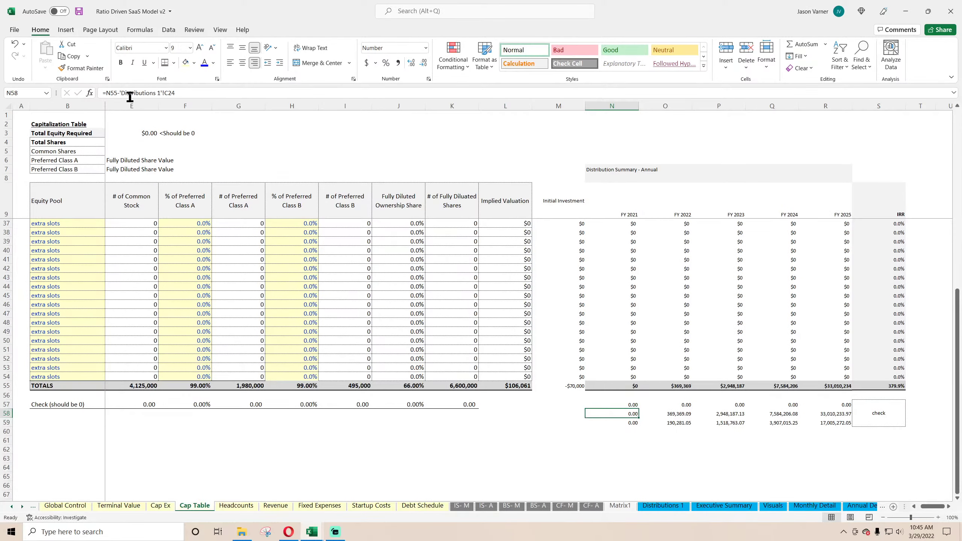
left_click(182, 93)
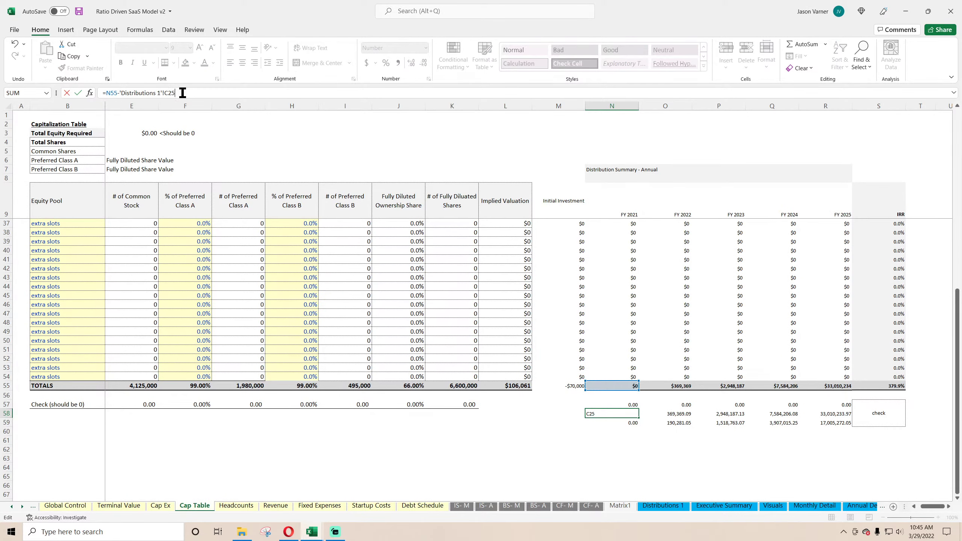
key("Return")
Point the investor distribution check in Cap Table N59 to the Investor Cash Flow row, 'Distributions 1'!C17, and fill the check formulas across to FY 2025
left_click(181, 92)
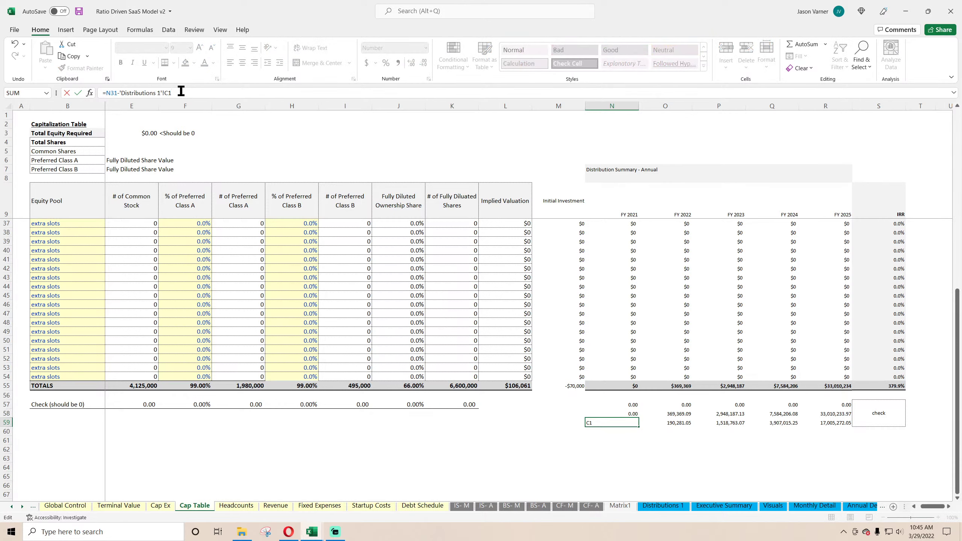
key("Escape")
left_click(670, 506)
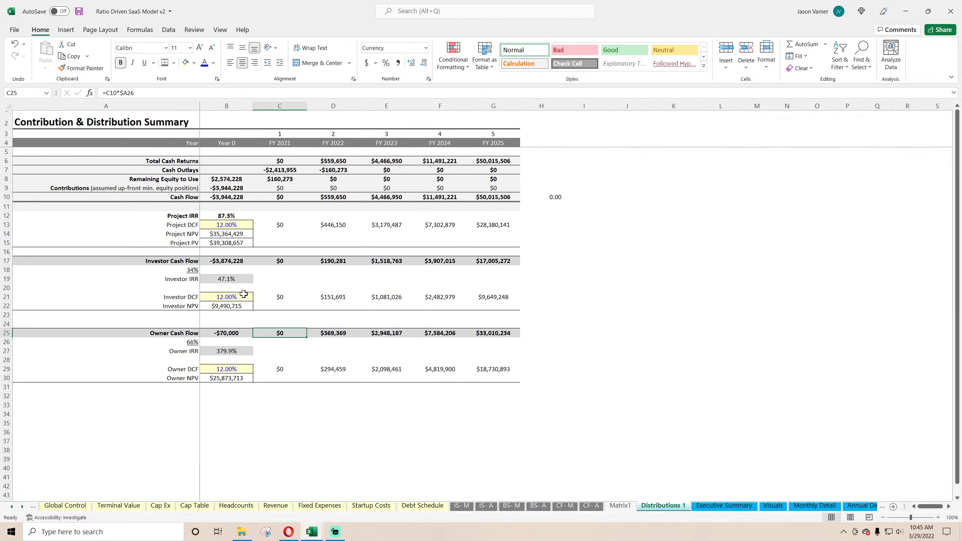
left_click(231, 263)
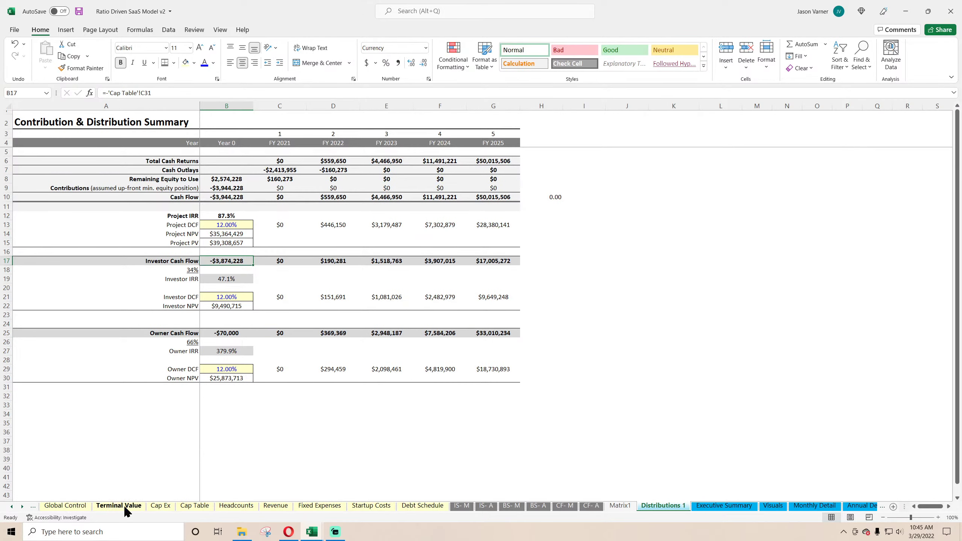
left_click(208, 507)
left_click_drag(630, 405, 832, 424)
Trace the FY 2025 investor check formula in Cap Table R59 to the outside investors' distribution total
left_click(811, 460)
double_click(834, 422)
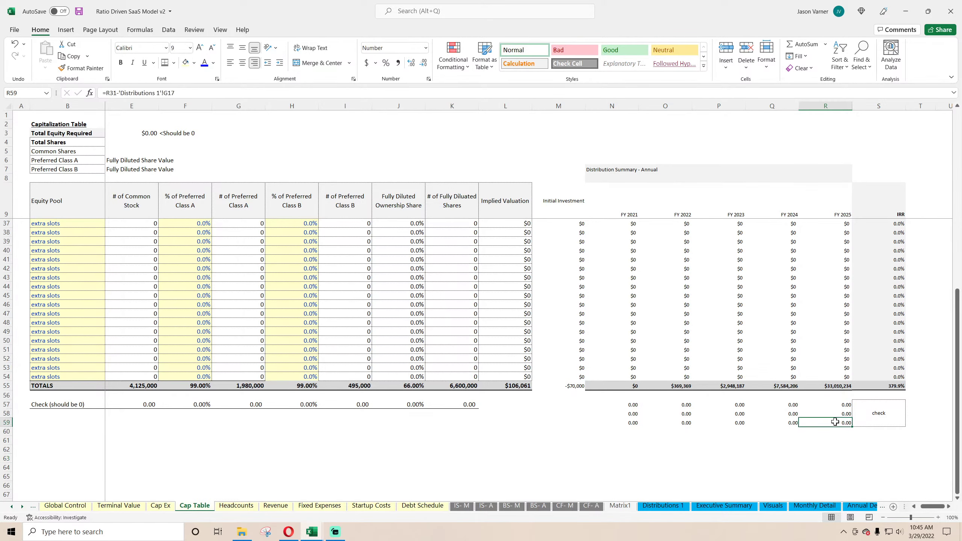
key("Return")
scroll(733, 429, "up", 8)
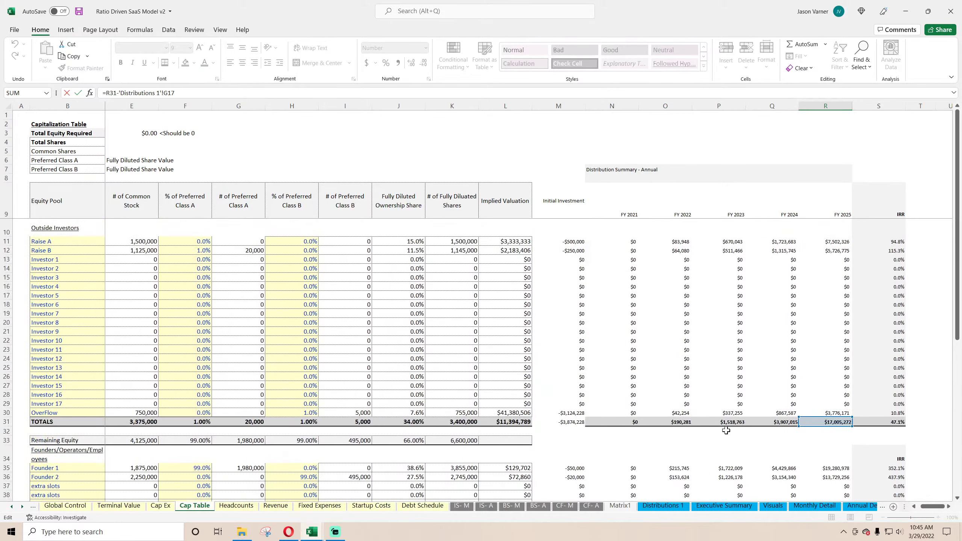
scroll(643, 331, "down", 7)
scroll(681, 300, "up", 7)
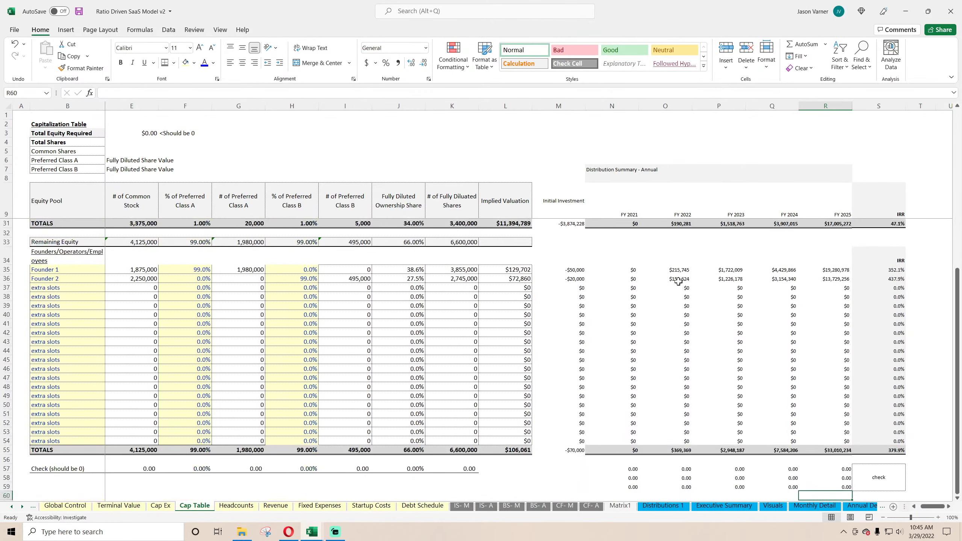
Inspect the outside investors' annual distribution total formulas in row 31 and the FY 2025 owner check in R58
left_click_drag(681, 422, 674, 306)
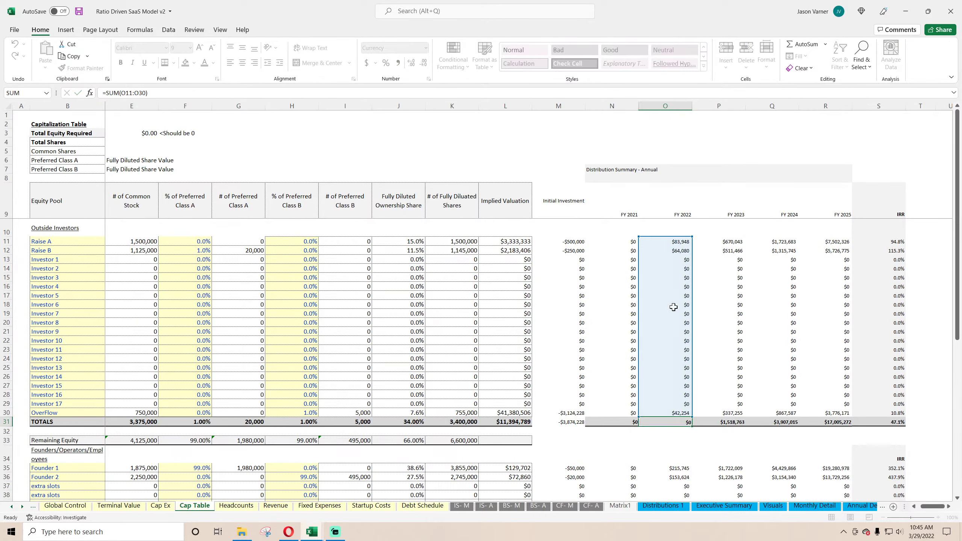
left_click(678, 431)
scroll(721, 364, "down", 2)
scroll(721, 363, "down", 2)
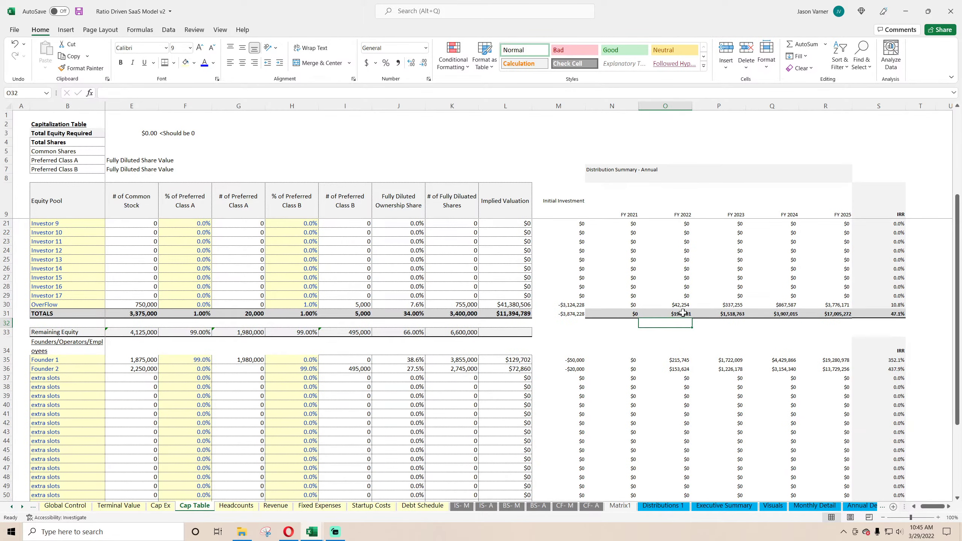
left_click(729, 314)
left_click(808, 314)
scroll(716, 391, "down", 7)
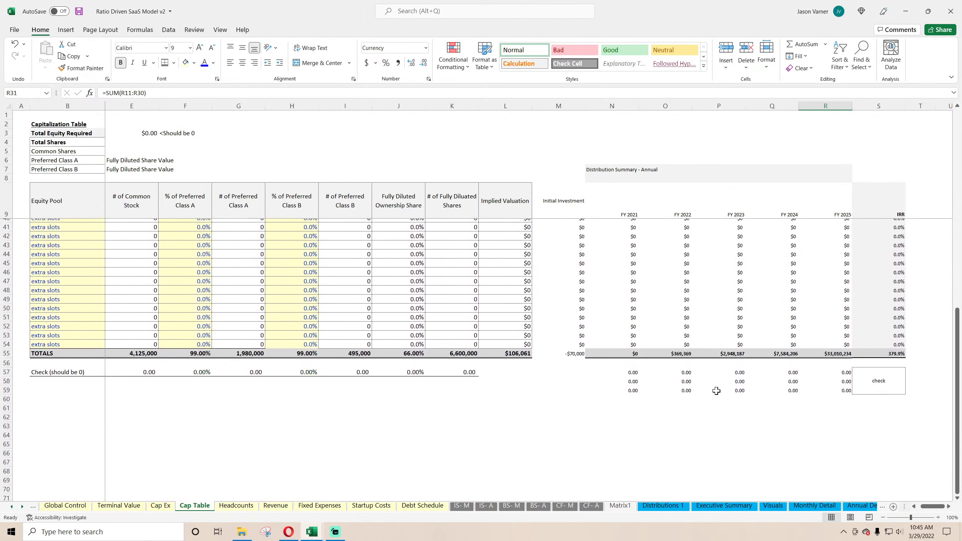
left_click(882, 358)
left_click(834, 360)
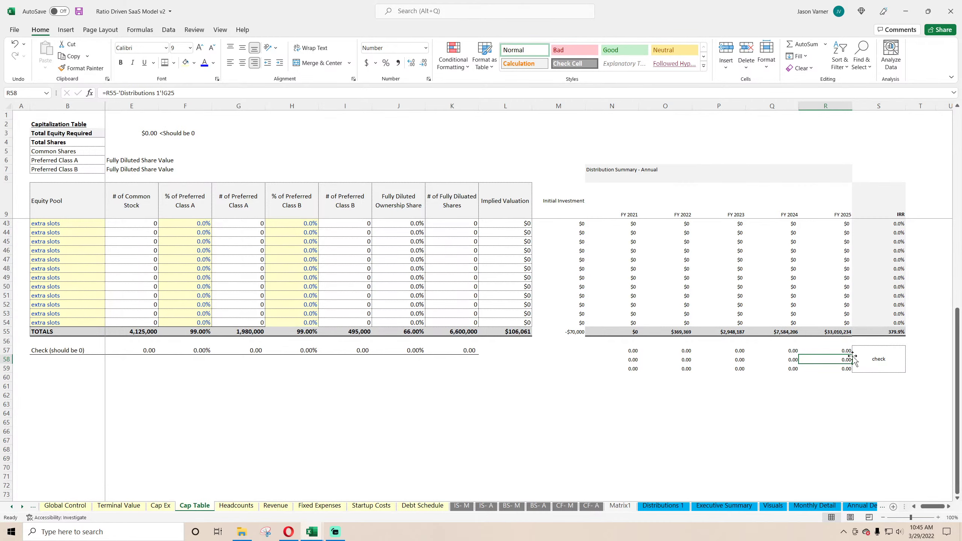
scroll(519, 384, "up", 11)
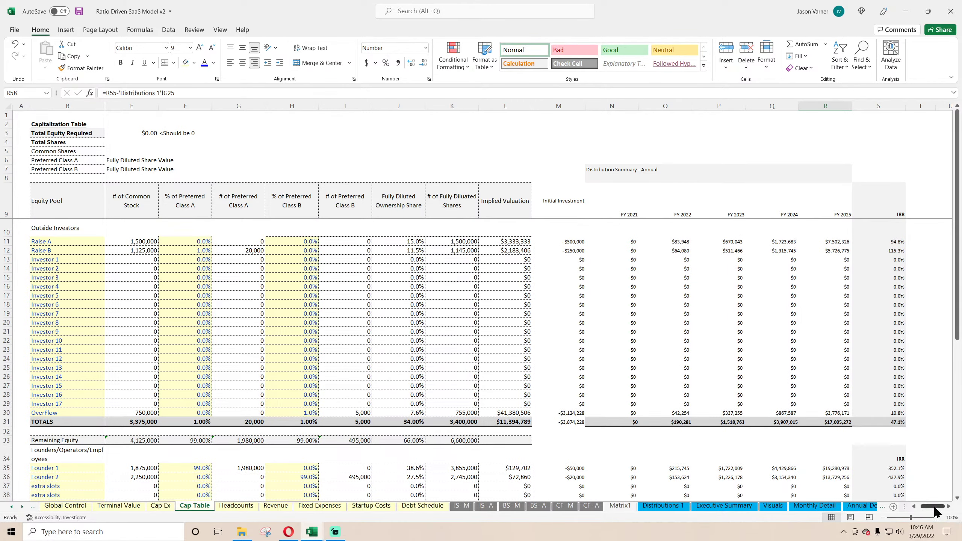
Look over the Headcounts, Fixed Expenses and Cap Ex input sheets, and return to the Cap Table
left_click_drag(934, 508, 920, 508)
left_click(236, 505)
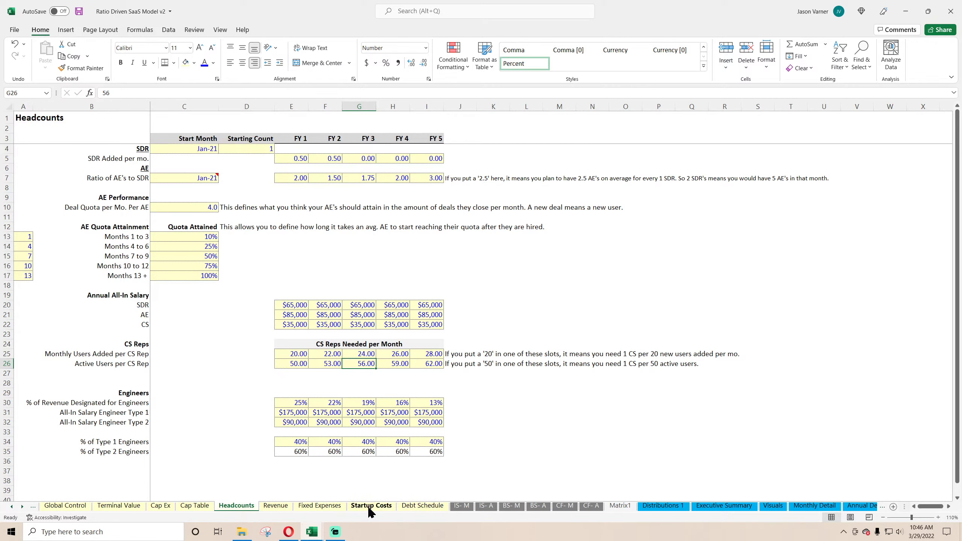
left_click(320, 507)
left_click(162, 506)
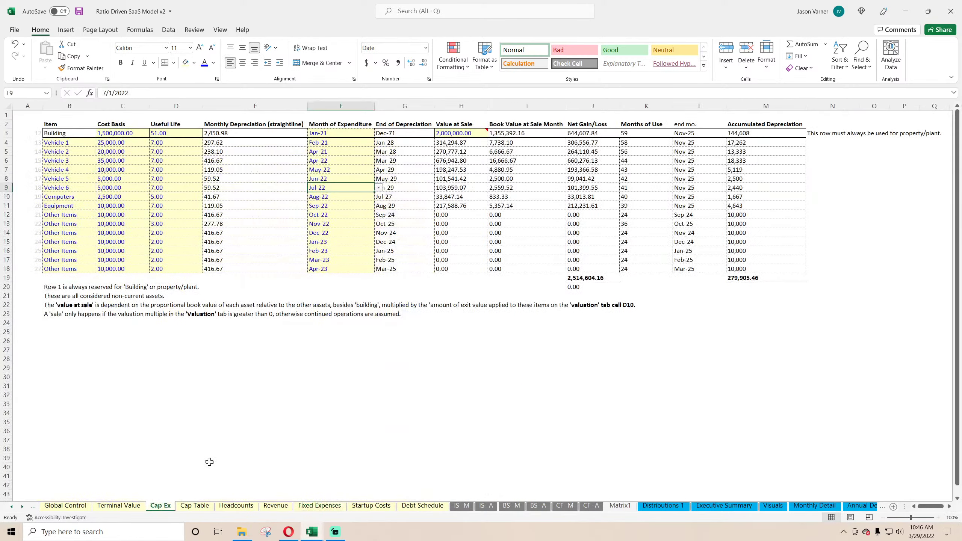
left_click(194, 508)
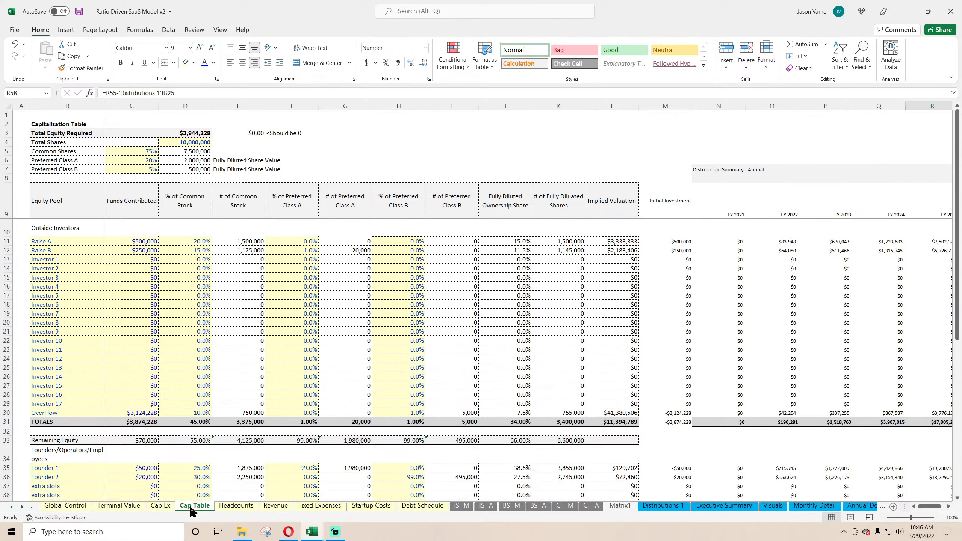
left_click(240, 507)
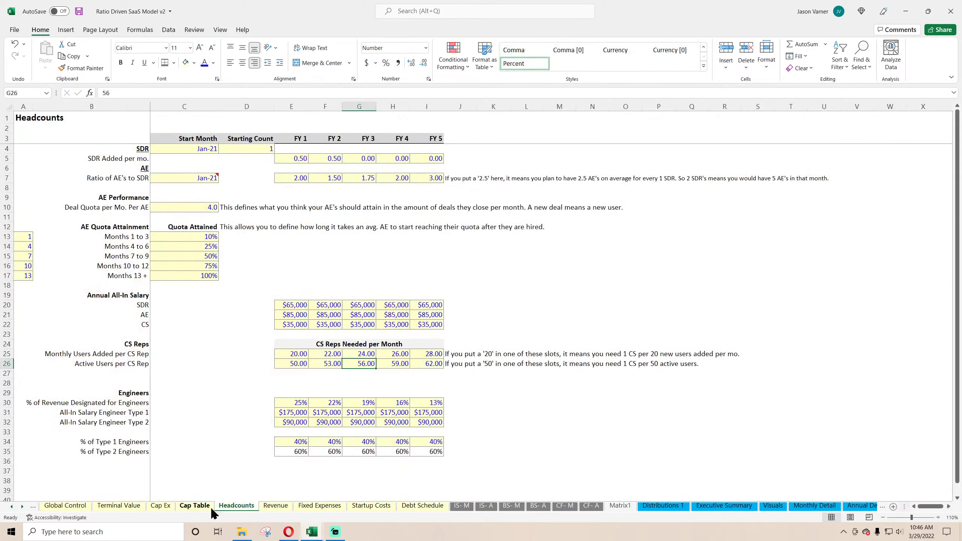
left_click(208, 507)
Open the Global Control sheet and review the Check Summary section
left_click(11, 507)
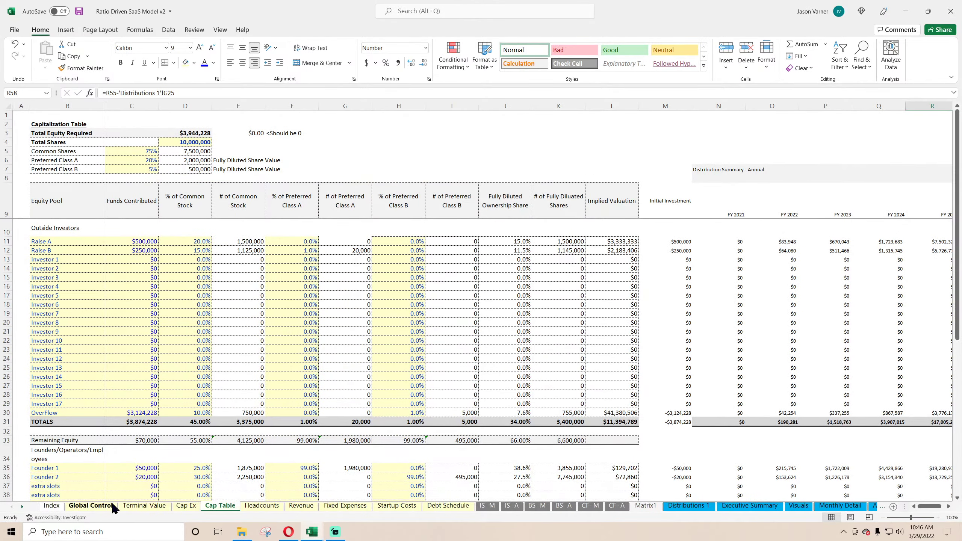
left_click(91, 506)
scroll(371, 333, "down", 3)
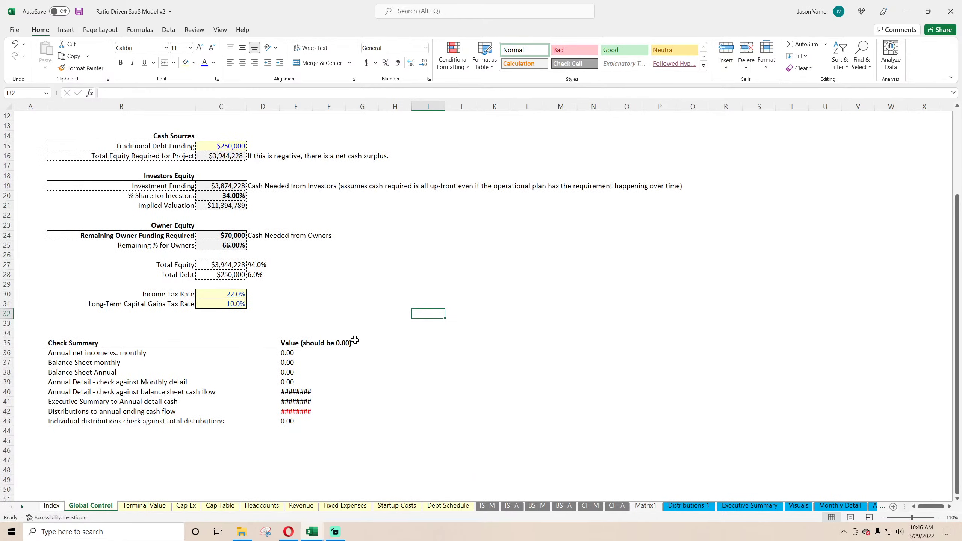
Delete the instruction video link from C20 on the Index sheet and save the workbook
scroll(354, 340, "up", 4)
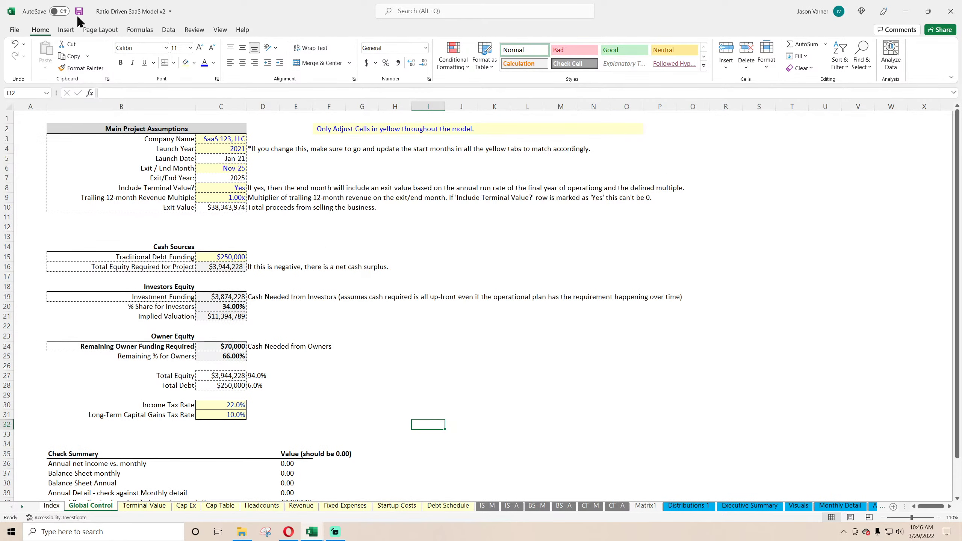
left_click(80, 12)
left_click(51, 506)
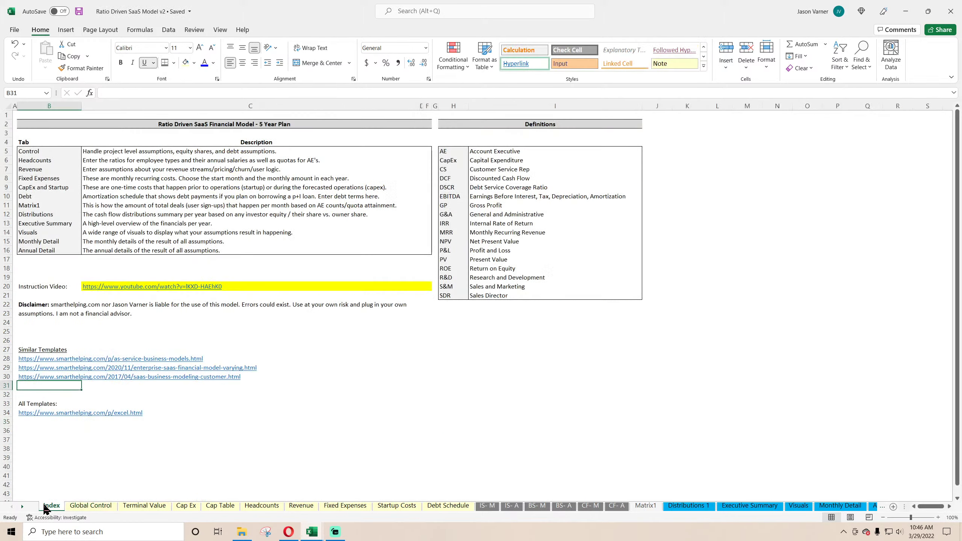
left_click(254, 284)
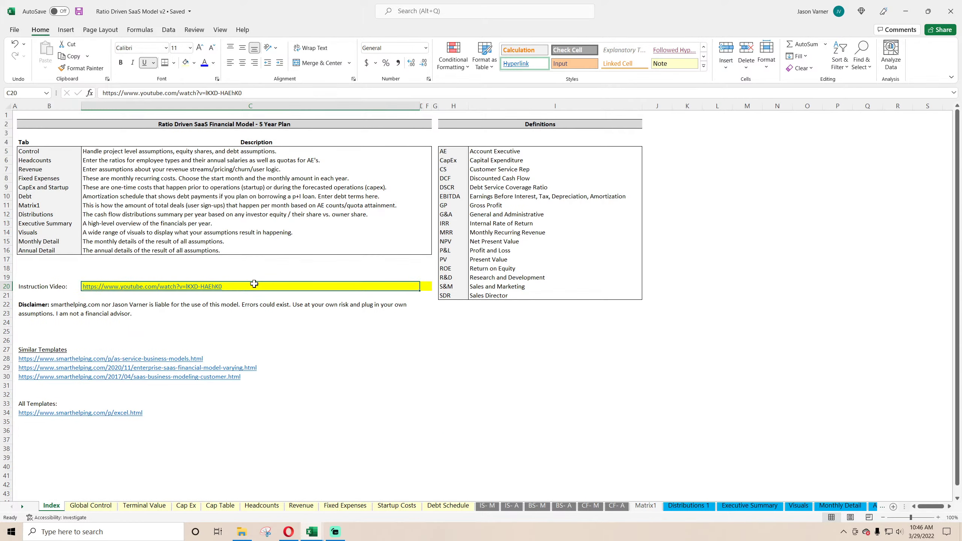
key("Delete")
left_click(230, 294)
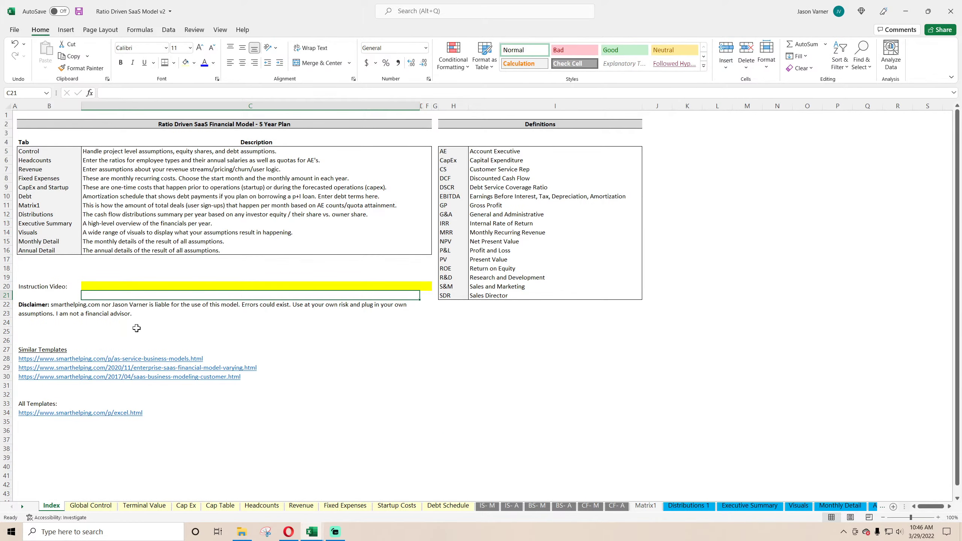
left_click_drag(40, 150, 39, 223)
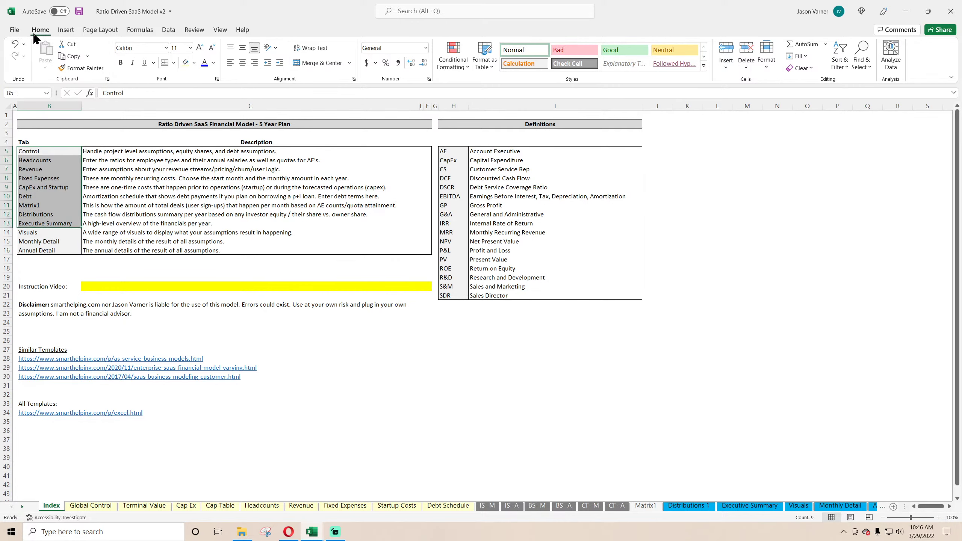
left_click(79, 11)
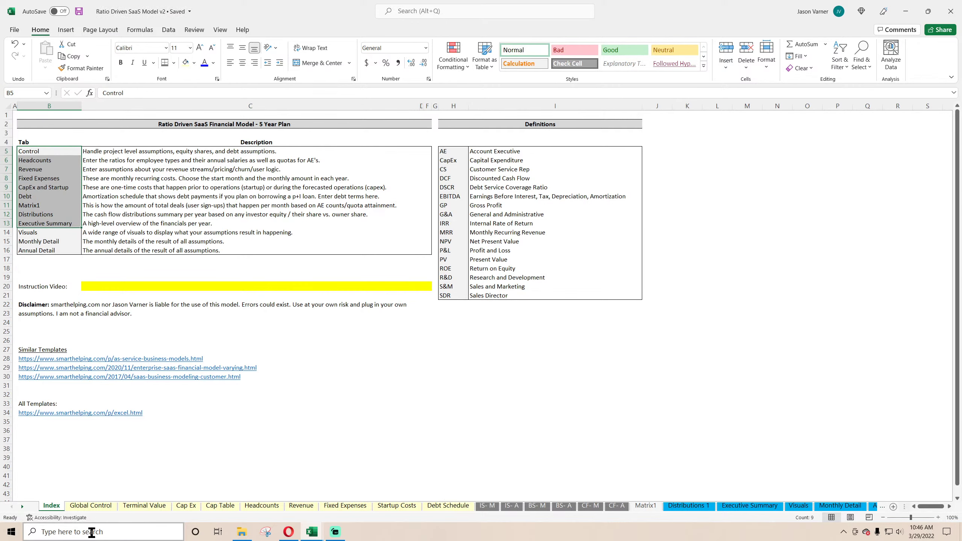
Trace the annual net income vs. monthly check in Global Control E36 to its source formula in H59 of IS- A
left_click(90, 506)
left_click(341, 385)
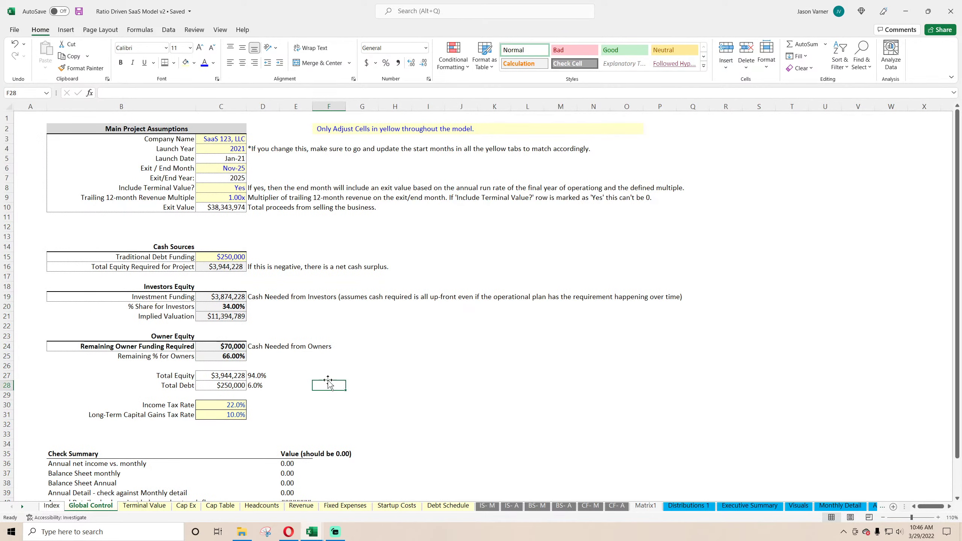
scroll(291, 430, "down", 4)
left_click(290, 353)
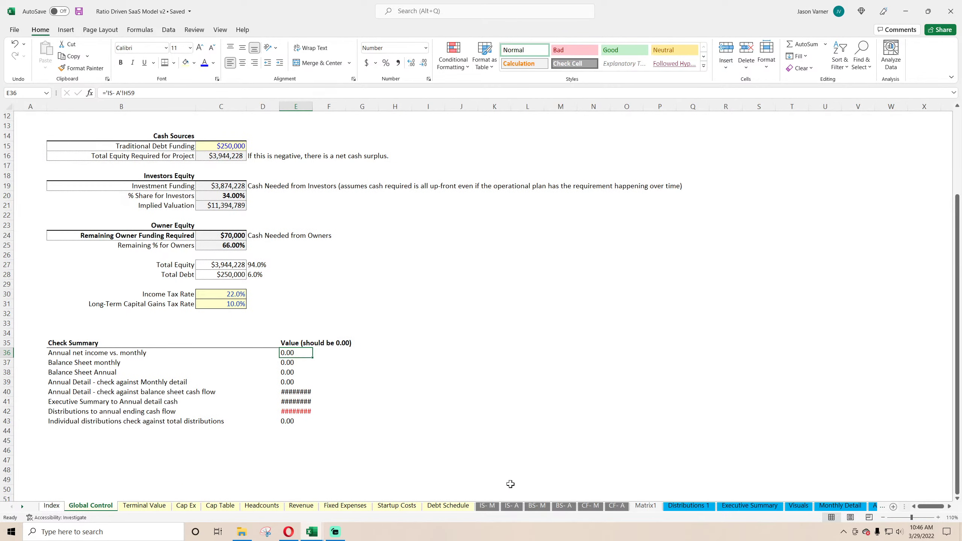
left_click(512, 506)
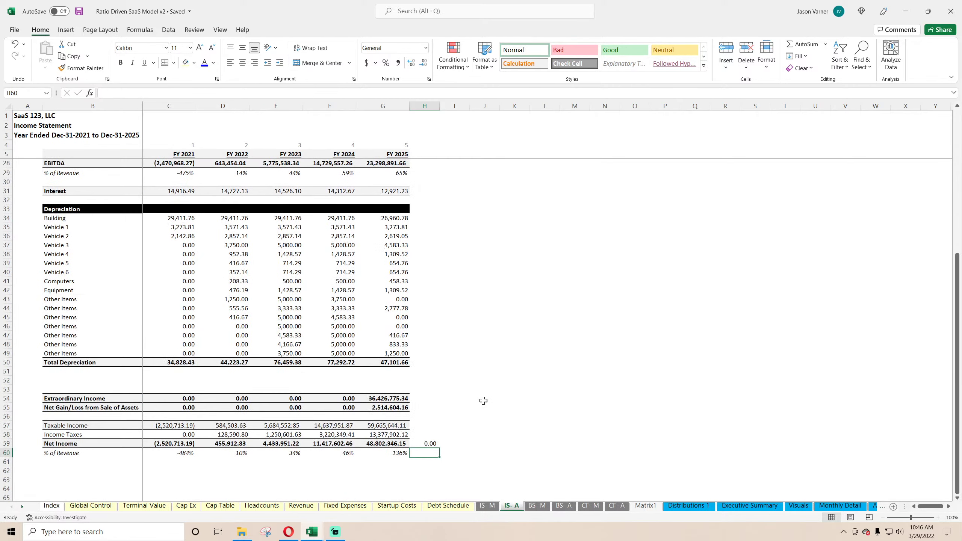
left_click(431, 442)
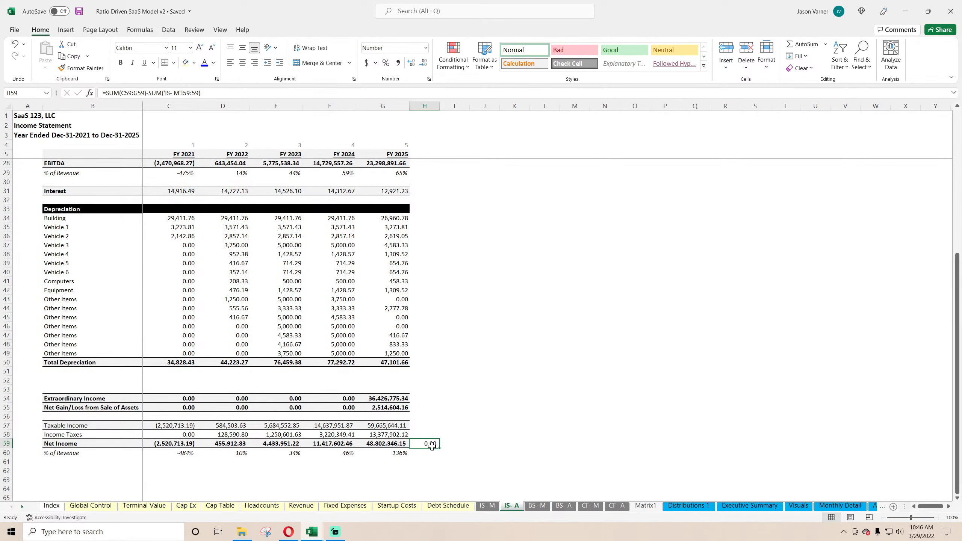
Inspect the monthly and annual balance sheet checks in Global Control E37 and E38 against row 60 of BS- M and BS- A
left_click(90, 505)
left_click(295, 362)
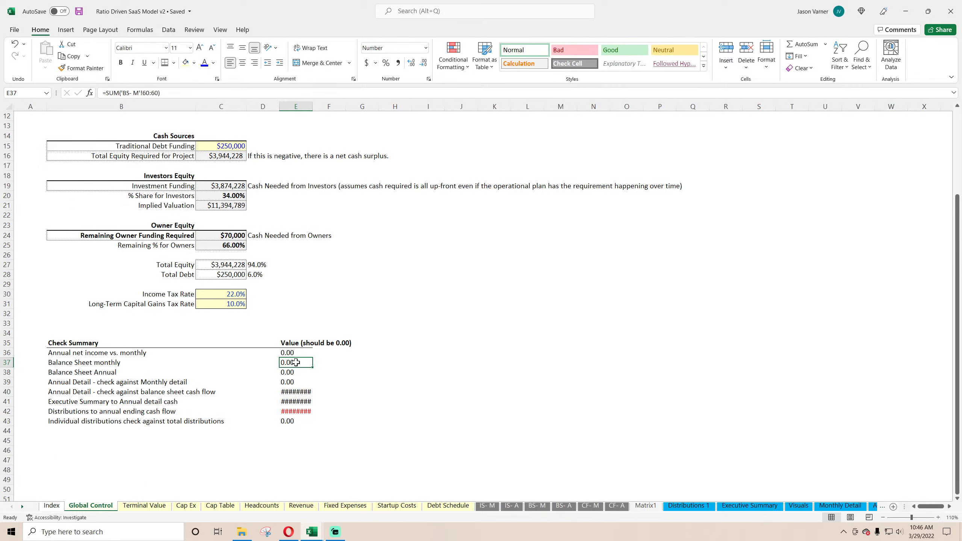
left_click(537, 505)
left_click(175, 454)
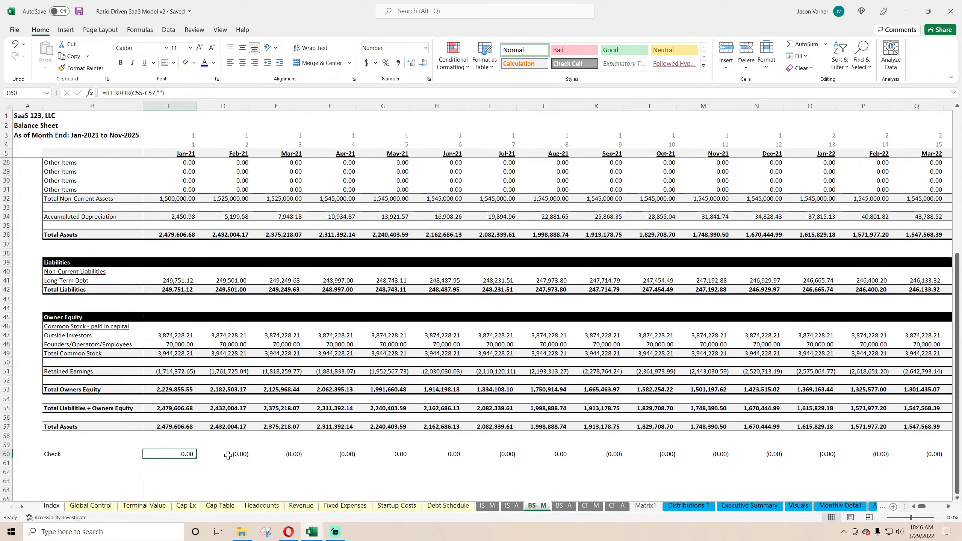
left_click(230, 454)
left_click(284, 454)
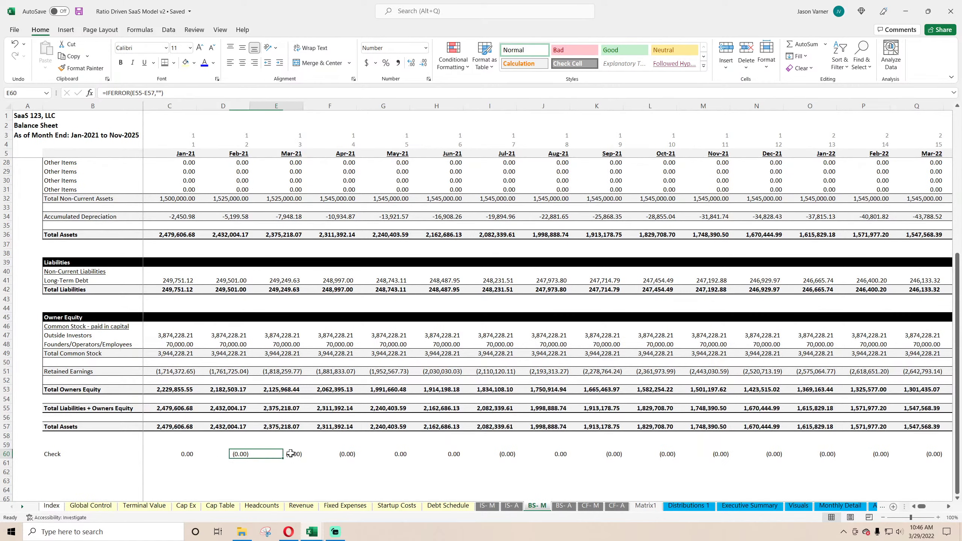
left_click(564, 505)
left_click(179, 453)
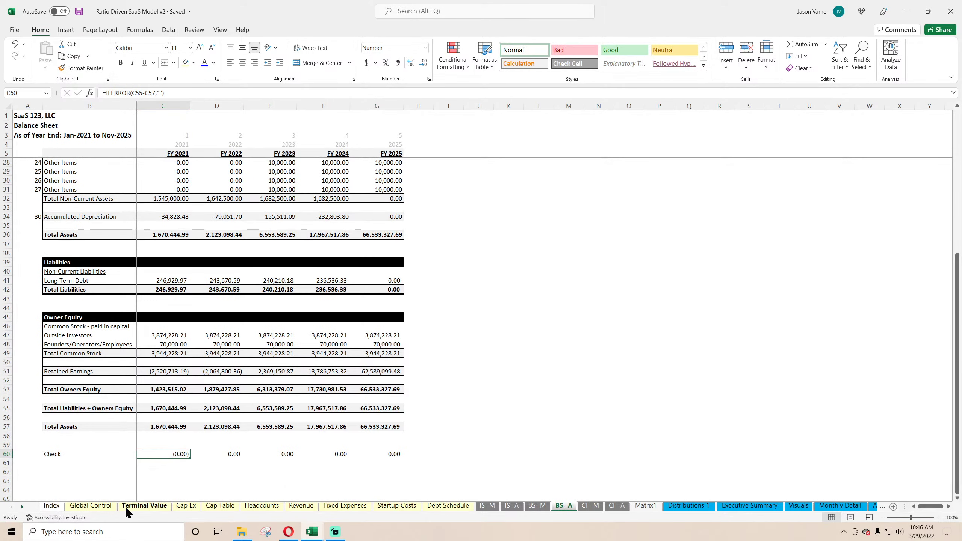
left_click(94, 509)
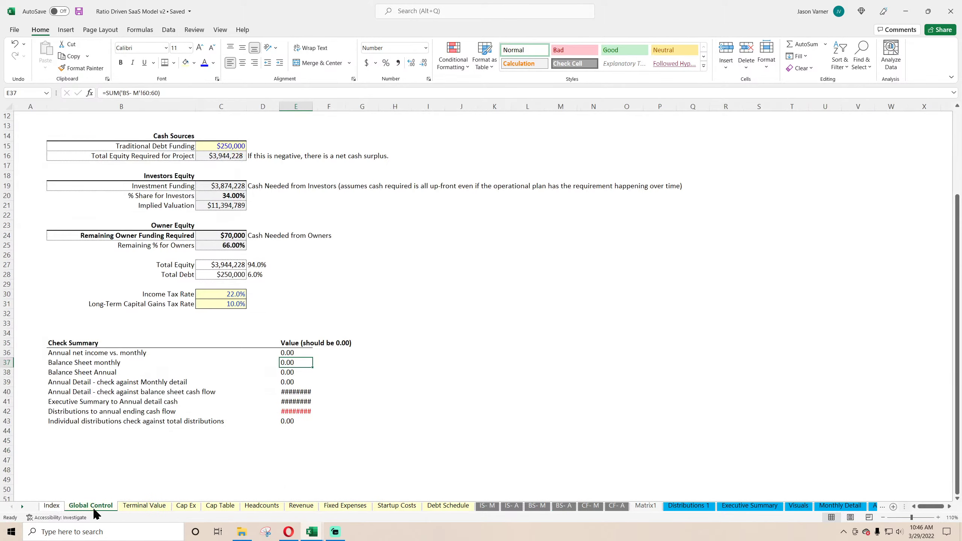
left_click(294, 373)
Repoint the Annual Detail vs. Monthly Detail check in Global Control E39 to the cumulative cash flow check in 'Annual Detail'!J195
left_click(291, 381)
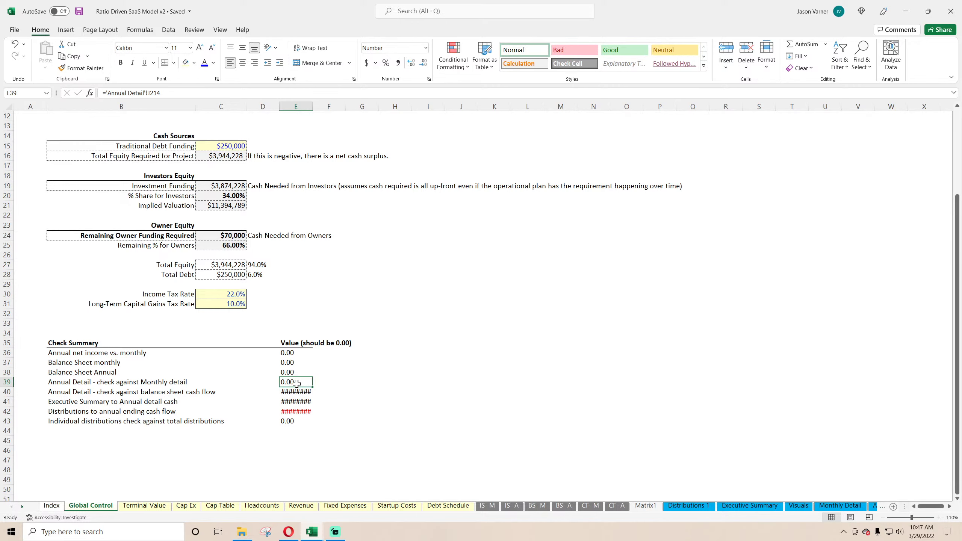
left_click(873, 506)
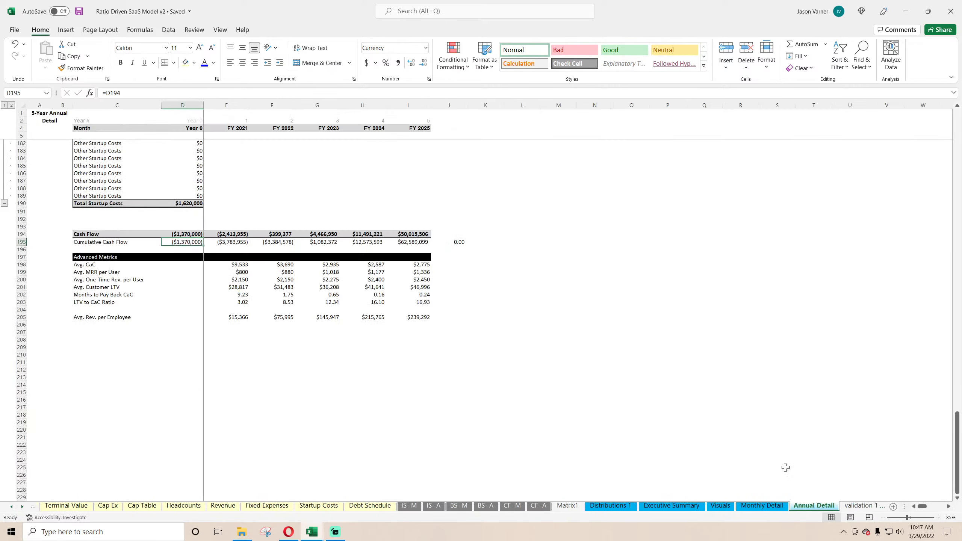
left_click(451, 241)
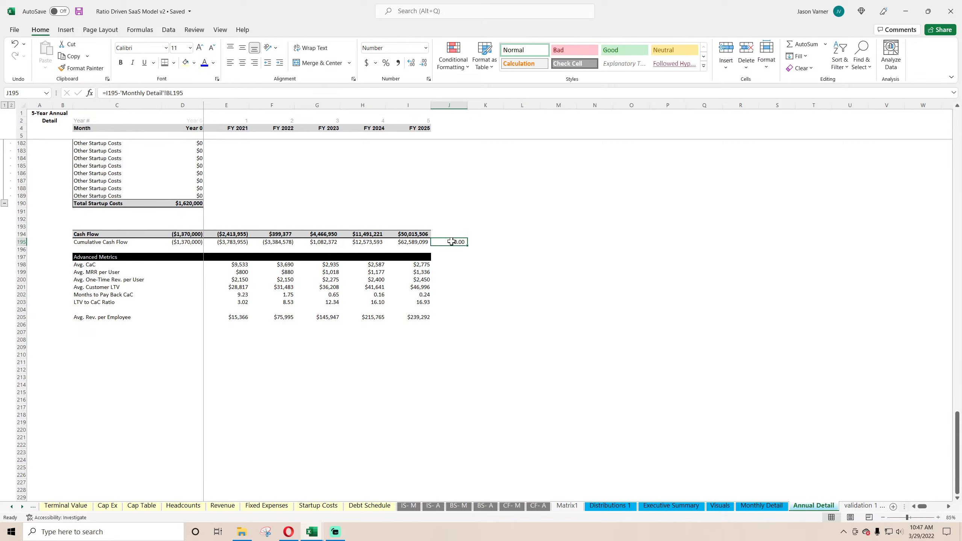
left_click(12, 507)
left_click(12, 506)
left_click(82, 506)
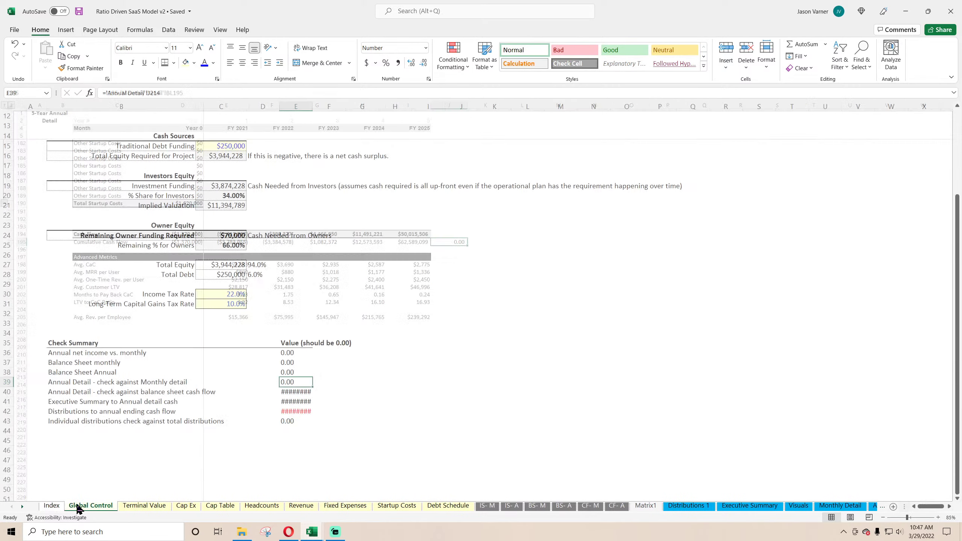
left_click(174, 94)
key("BackSpace")
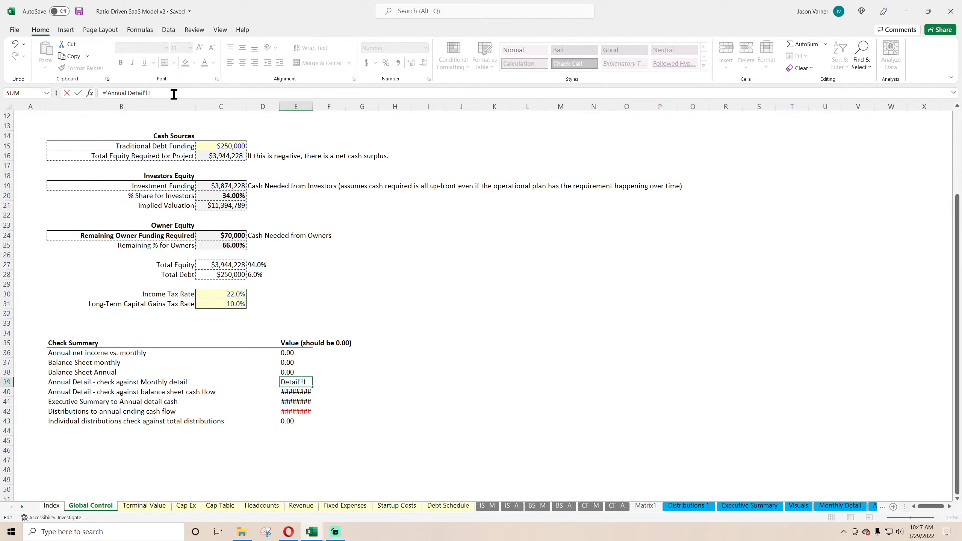
type("95")
key("Return")
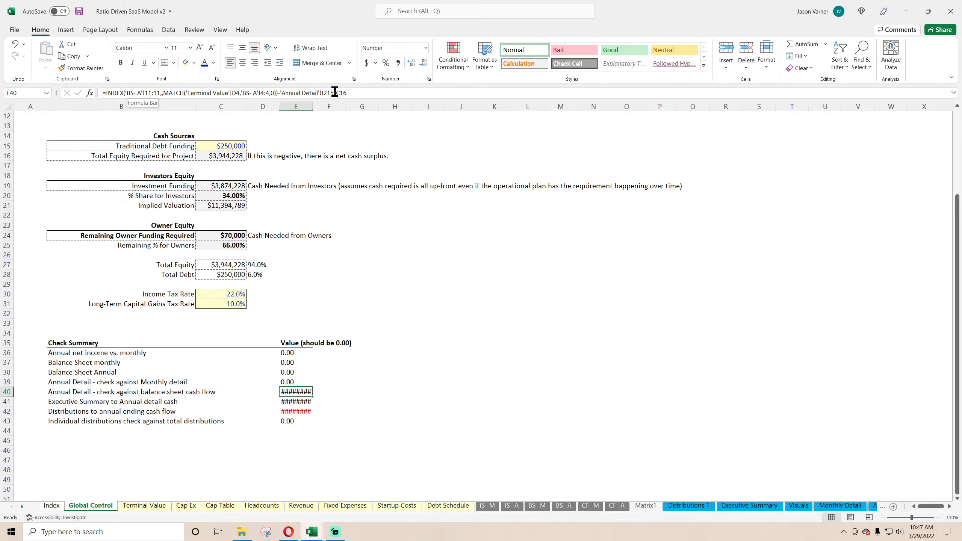
Replace the Annual Detail reference in the balance sheet cash flow check E40 with the FY 2025 cumulative cash flow in 'Annual Detail'!I195
left_click_drag(334, 94, 281, 93)
key("BackSpace")
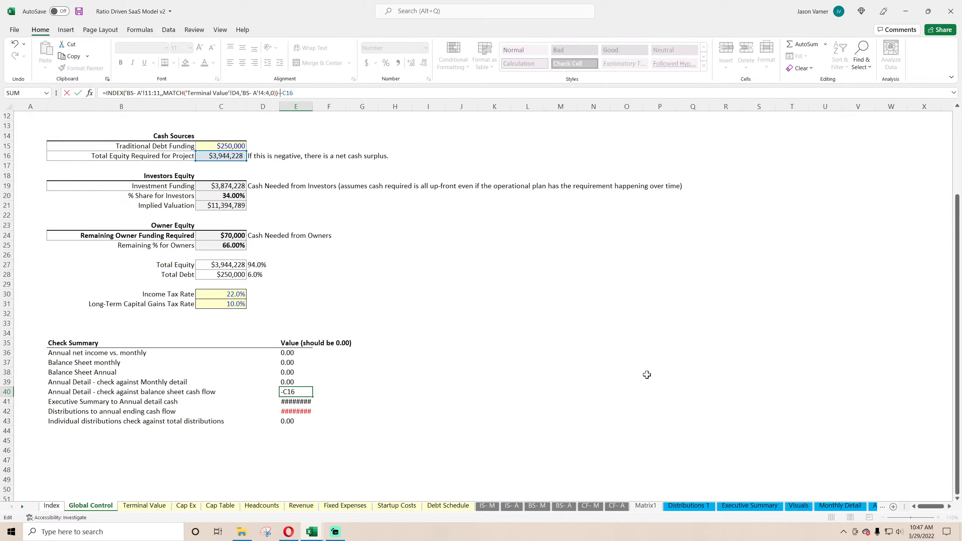
left_click(872, 505)
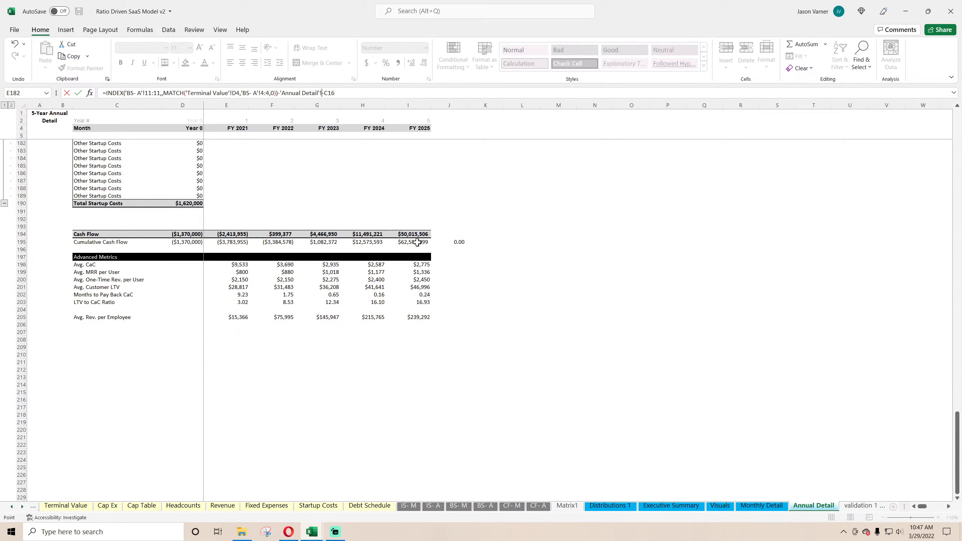
left_click(417, 242)
key("Return")
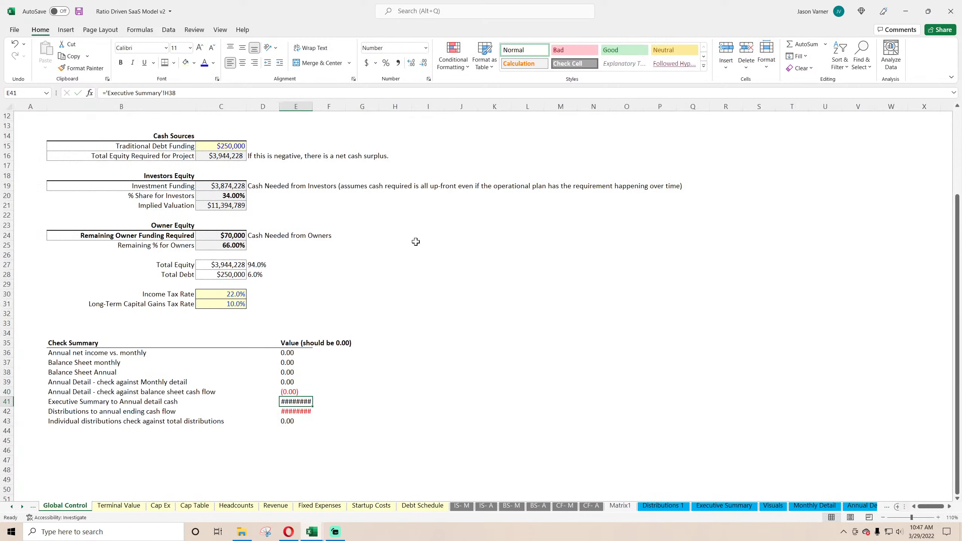
Review the E40 check formula and its reference to Total Equity Required for Project in C16
left_click(298, 392)
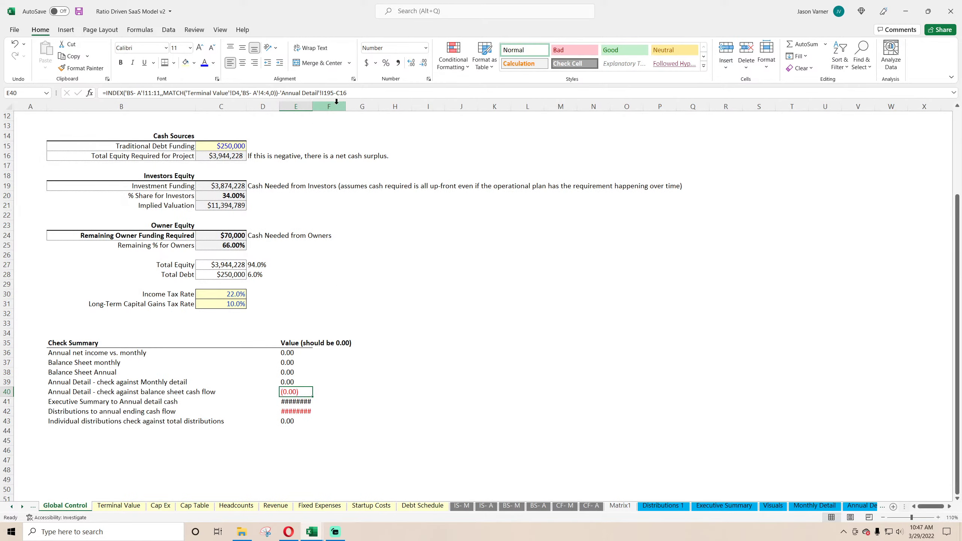
left_click(357, 92)
scroll(272, 213, "up", 4)
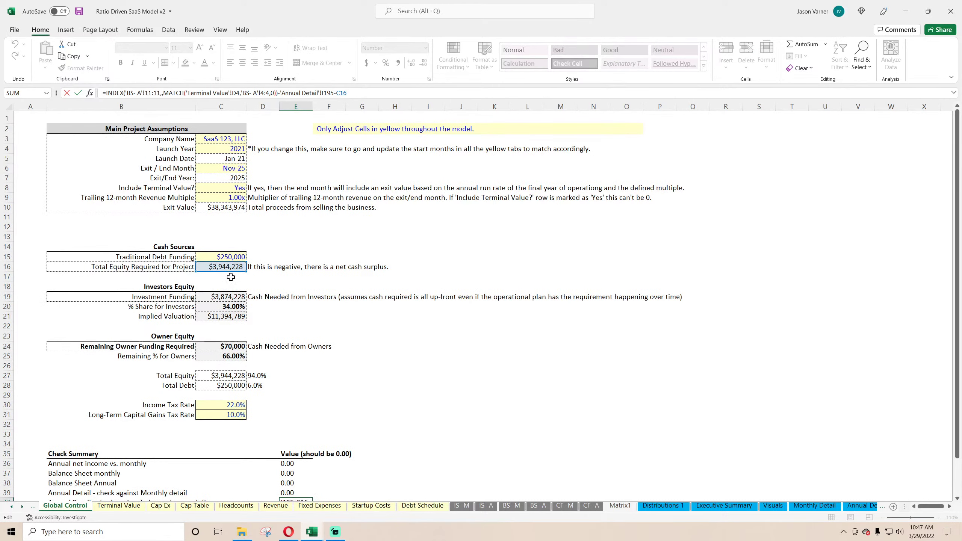
key("Return")
scroll(376, 328, "down", 4)
left_click(290, 372)
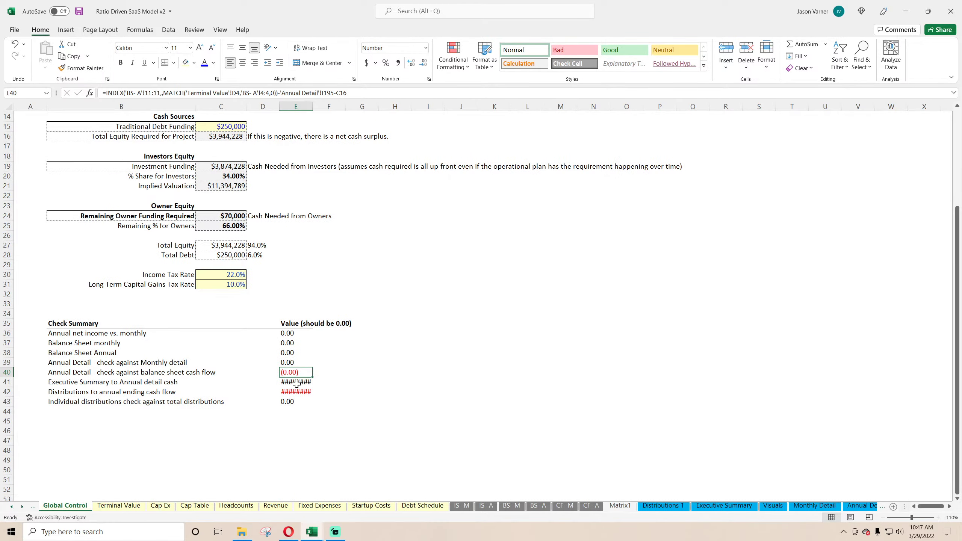
Link the Executive Summary to Annual Detail cash check in E41 to 'Executive Summary'!I39
left_click(296, 383)
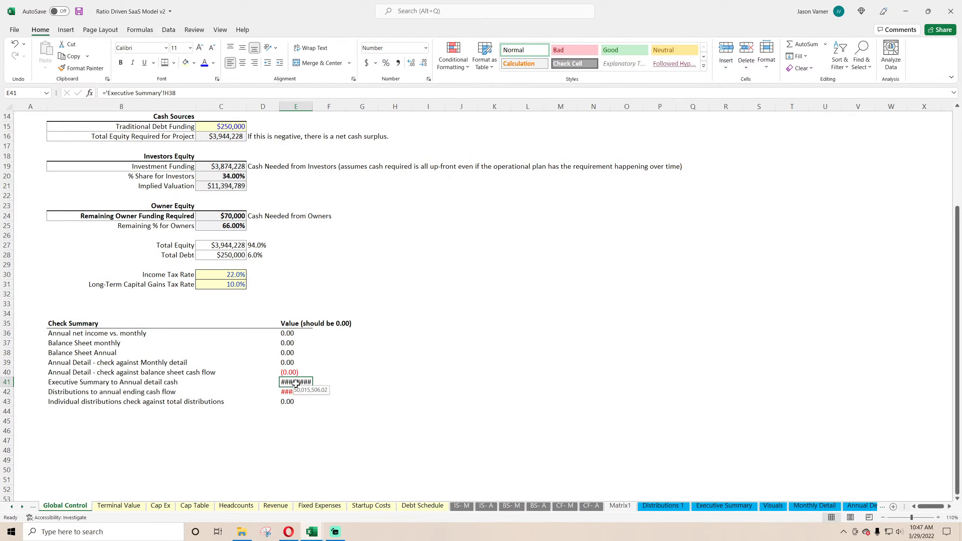
type("=")
left_click(734, 507)
left_click(441, 362)
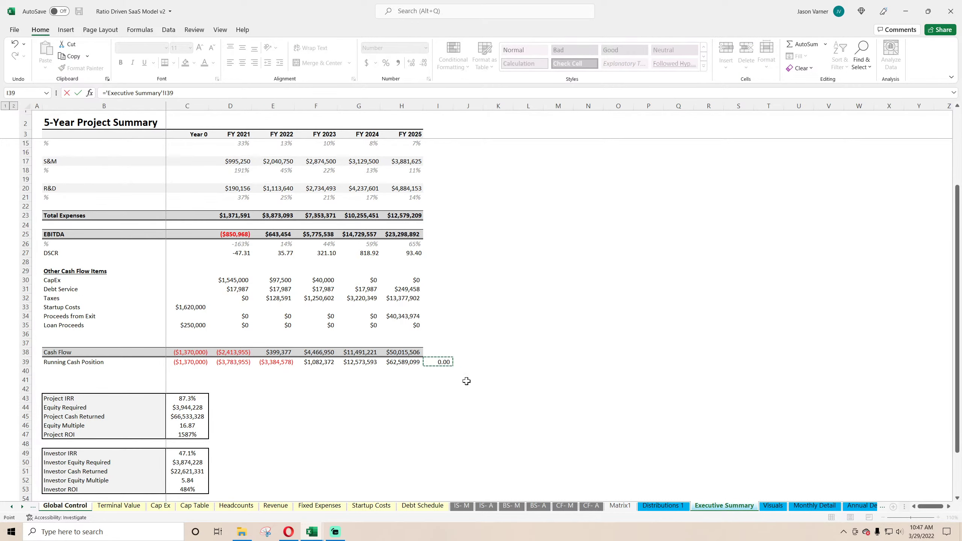
key("Return")
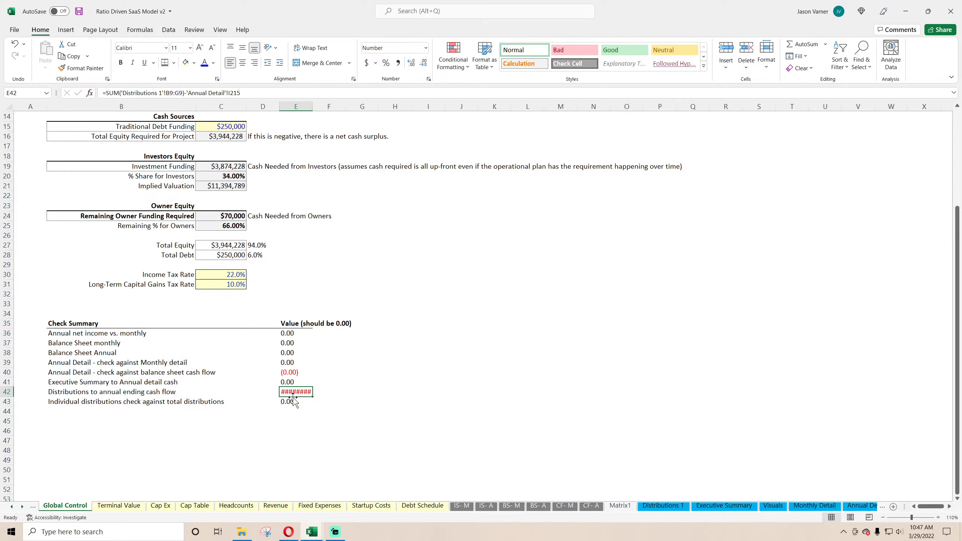
Change the summed range in the distributions to annual ending cash flow check E42 to 'Distributions 1'!B10:G10
left_click(174, 93)
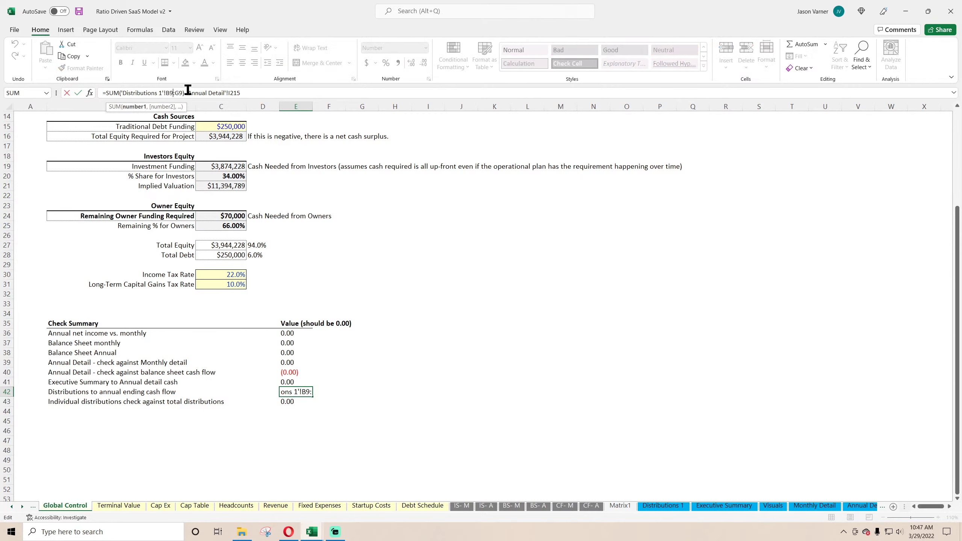
key("BackSpace")
type("10")
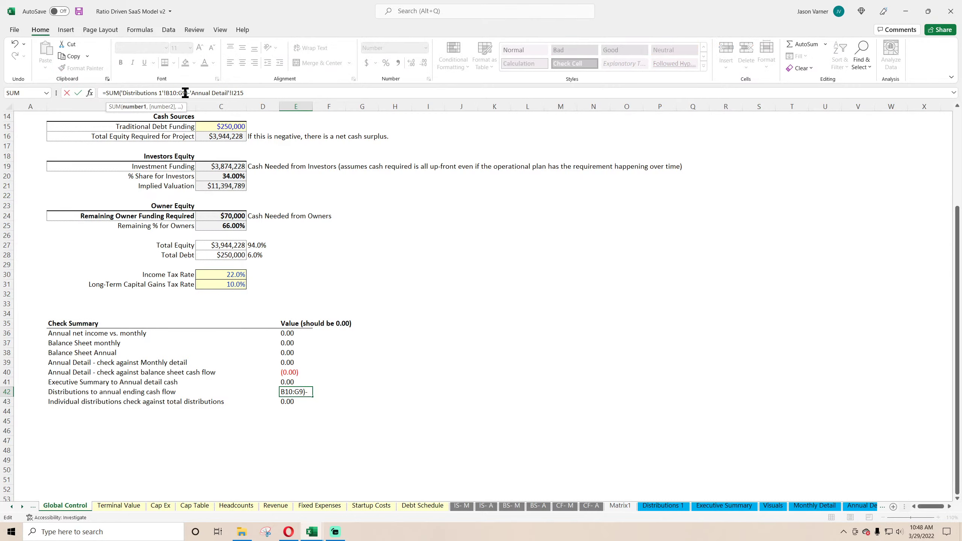
key("BackSpace")
type("410")
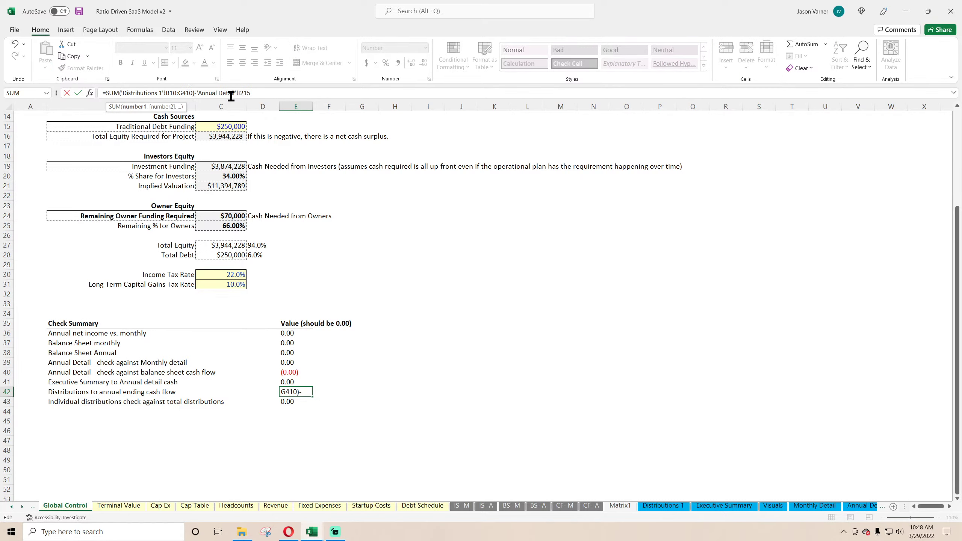
key("BackSpace")
key("BackSpace")
key("BackSpace")
type("10")
key("Return")
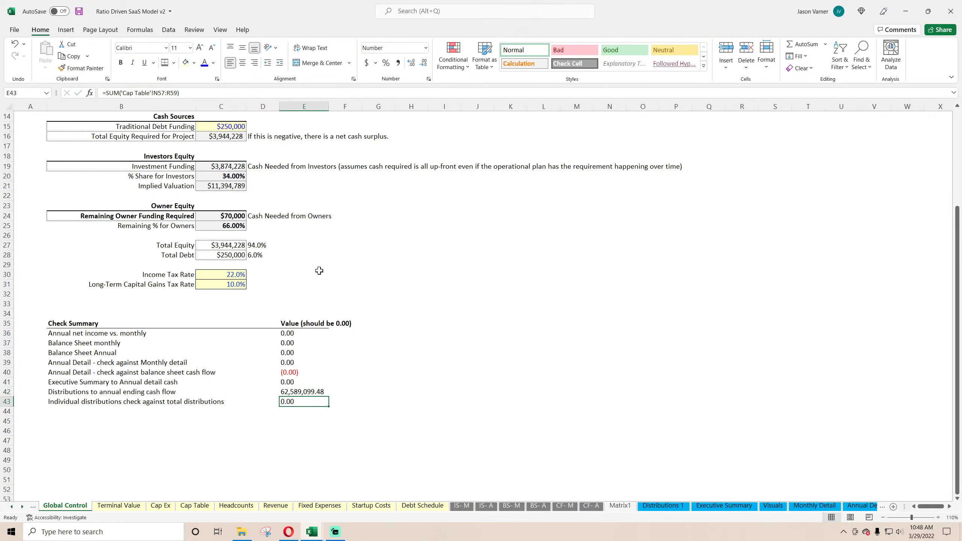
Replace the Annual Detail reference in the distributions to annual ending cash flow check E42 with the FY 2025 cumulative cash flow in 'Annual Detail'!I195
left_click(303, 390)
left_click(261, 96)
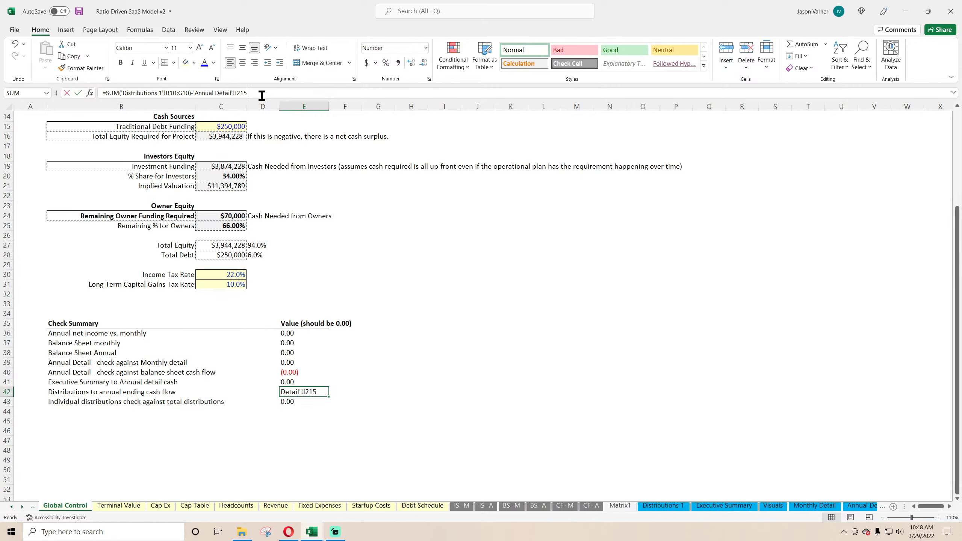
left_click_drag(261, 96, 196, 94)
key("BackSpace")
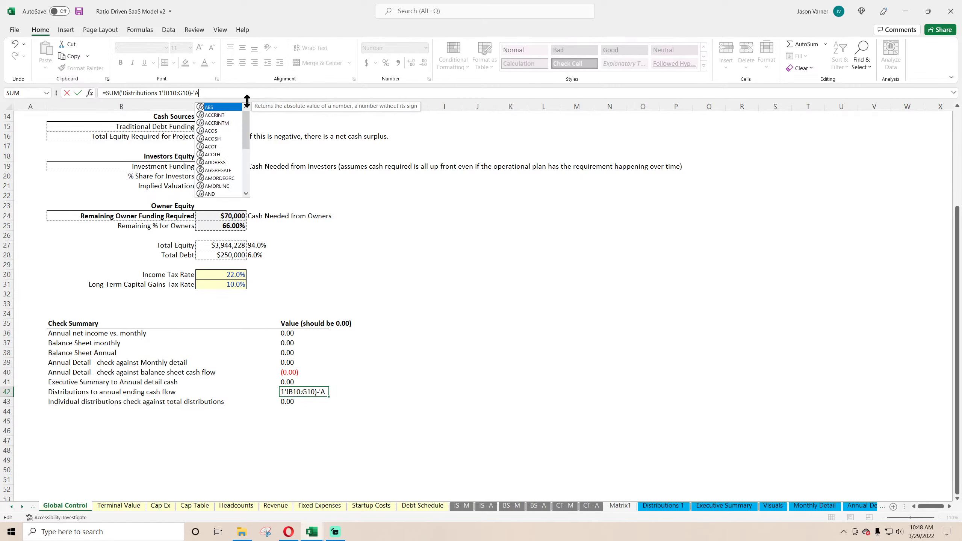
left_click(862, 505)
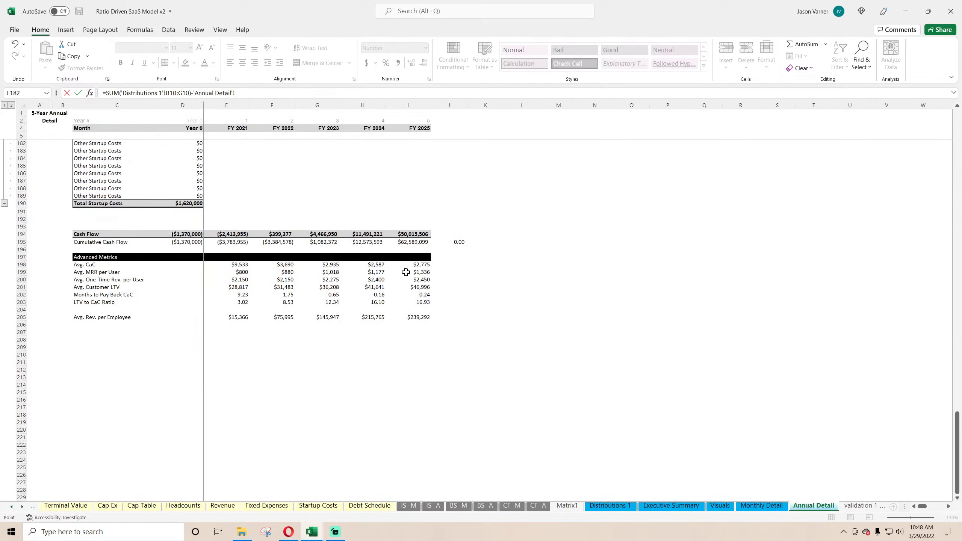
left_click(408, 241)
key("Return")
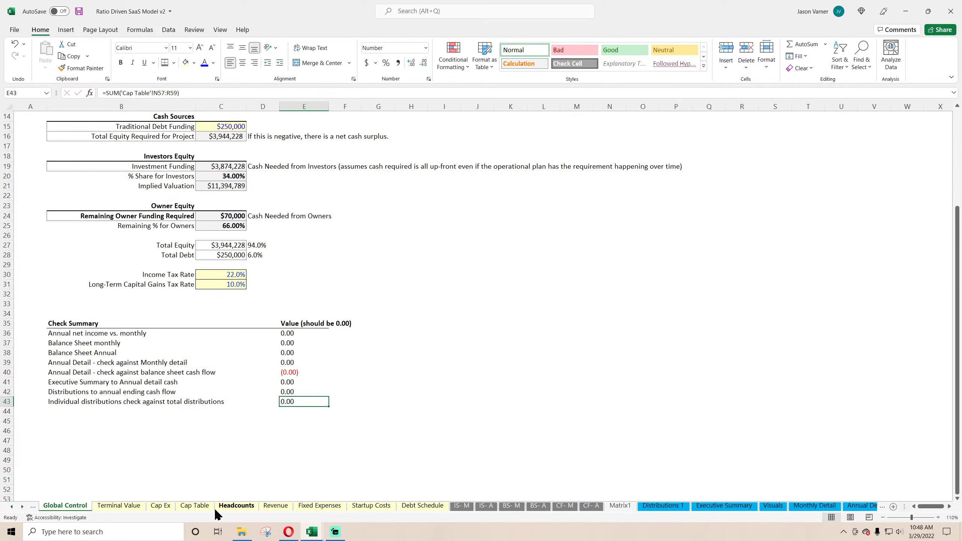
Examine the annual distribution check range N57:R59 on the Cap Table sheet
left_click(192, 506)
scroll(702, 432, "down", 11)
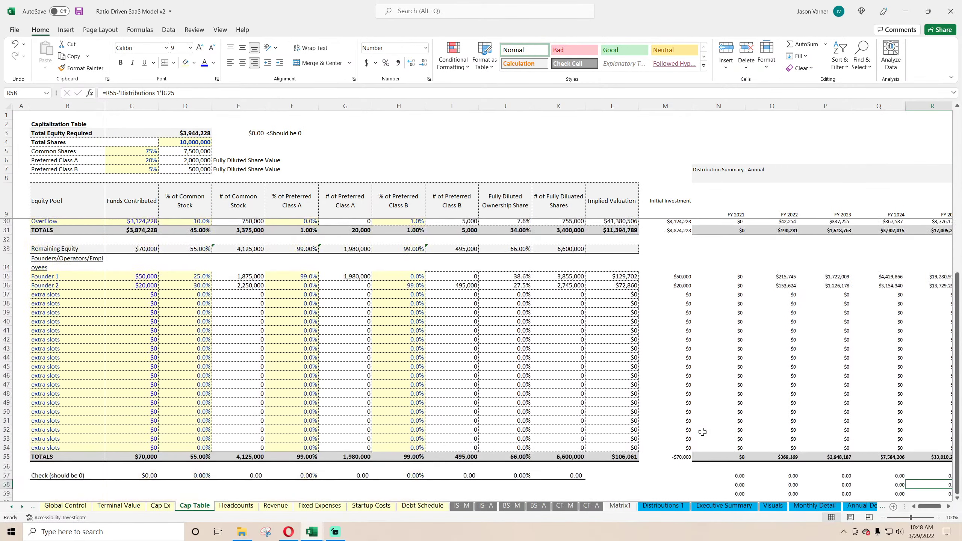
left_click_drag(726, 349, 809, 363)
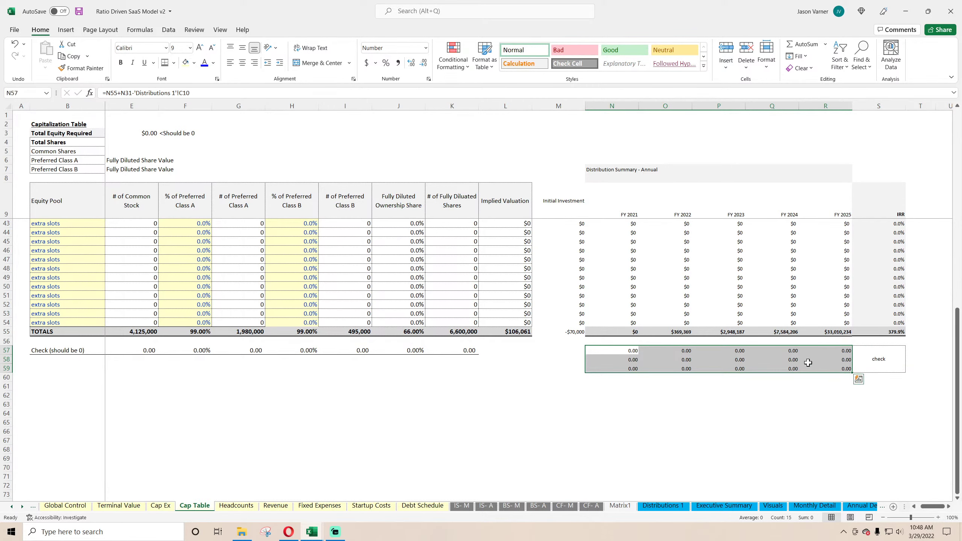
scroll(796, 365, "up", 11)
left_click_drag(930, 507, 926, 508)
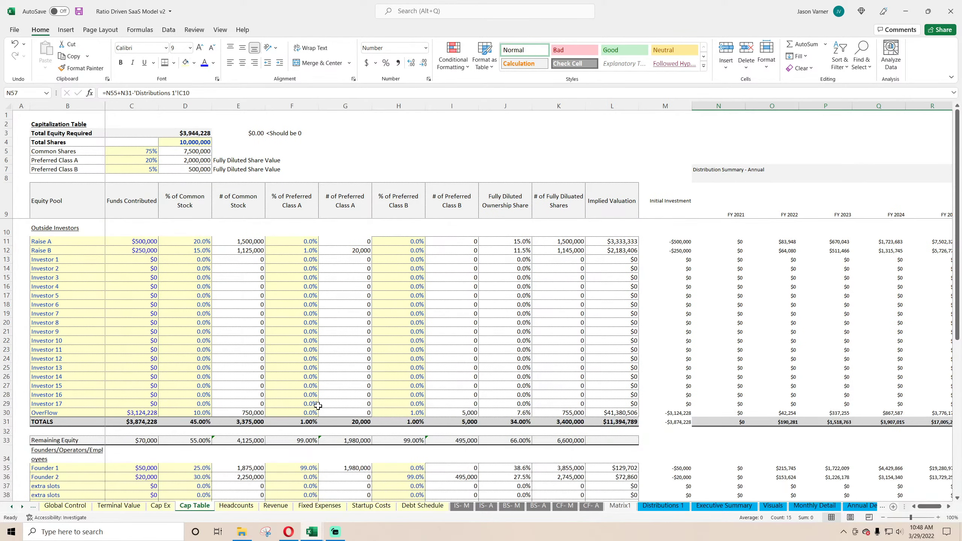
Review the Check Summary values E36:E43 on the Global Control sheet and save the workbook
left_click(70, 506)
left_click_drag(285, 334, 286, 402)
scroll(93, 450, "up", 5)
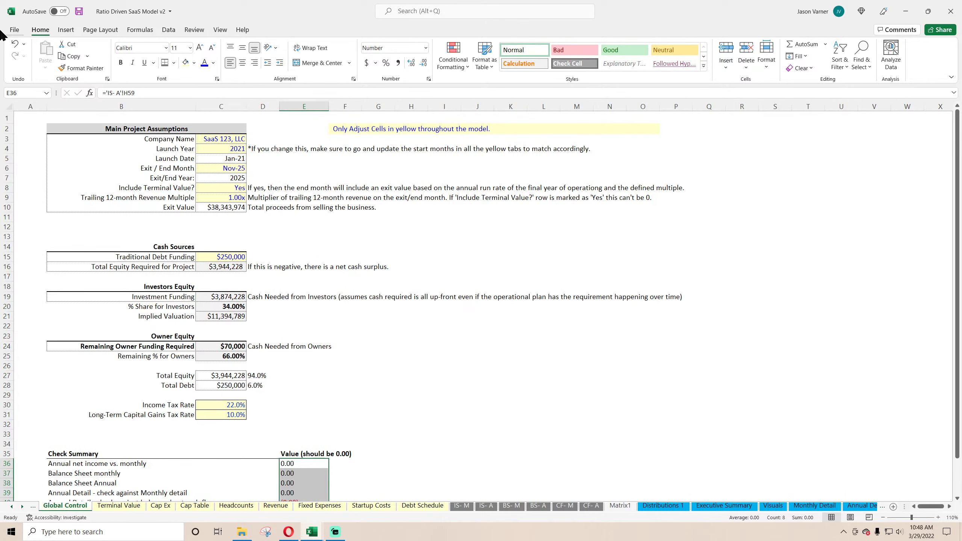
left_click(78, 11)
Review the yellow Global Control inputs for company name, launch year, exit month, terminal value and traditional debt funding
left_click(227, 140)
left_click(226, 149)
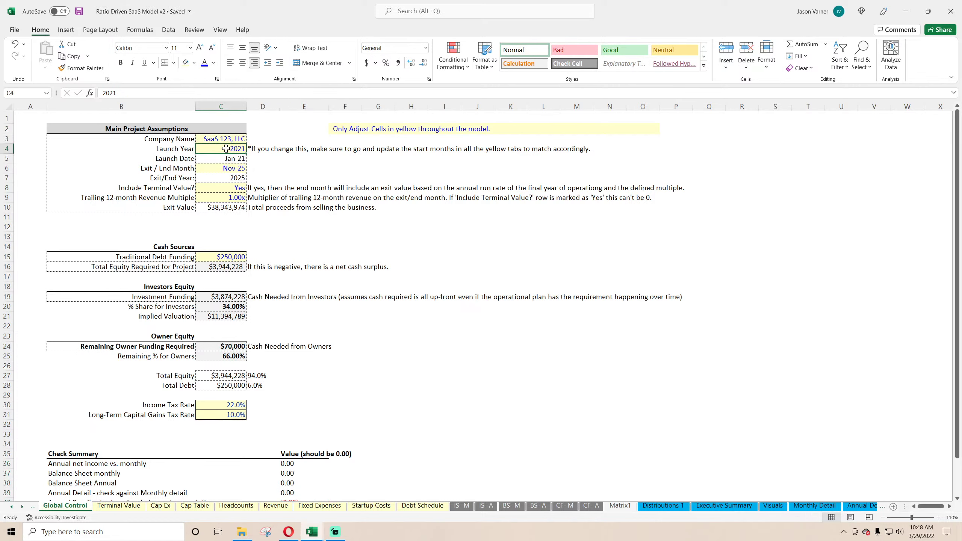
left_click(231, 168)
left_click(226, 188)
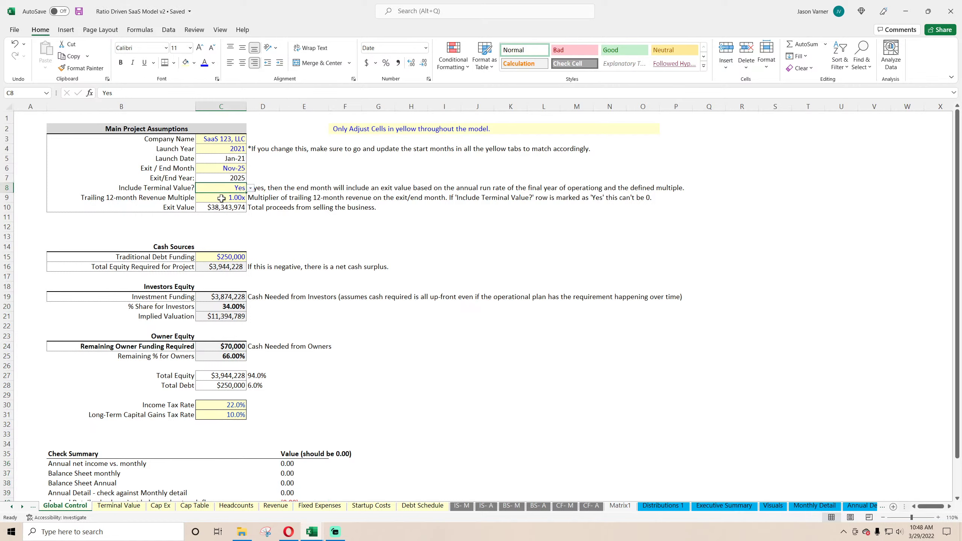
left_click(223, 258)
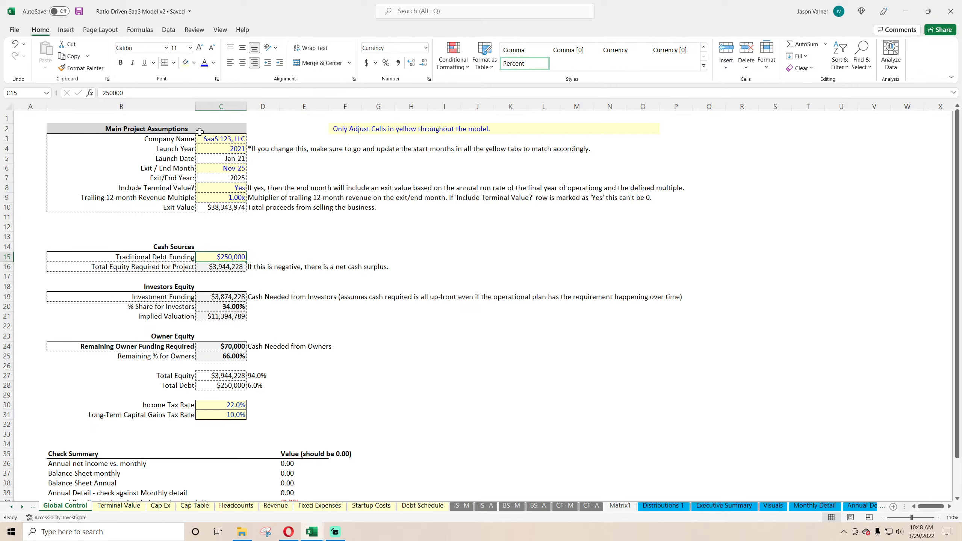
Review each Check Summary formula from E36 through E43 and save the workbook again
scroll(289, 284, "down", 4)
left_click_drag(288, 353, 299, 421)
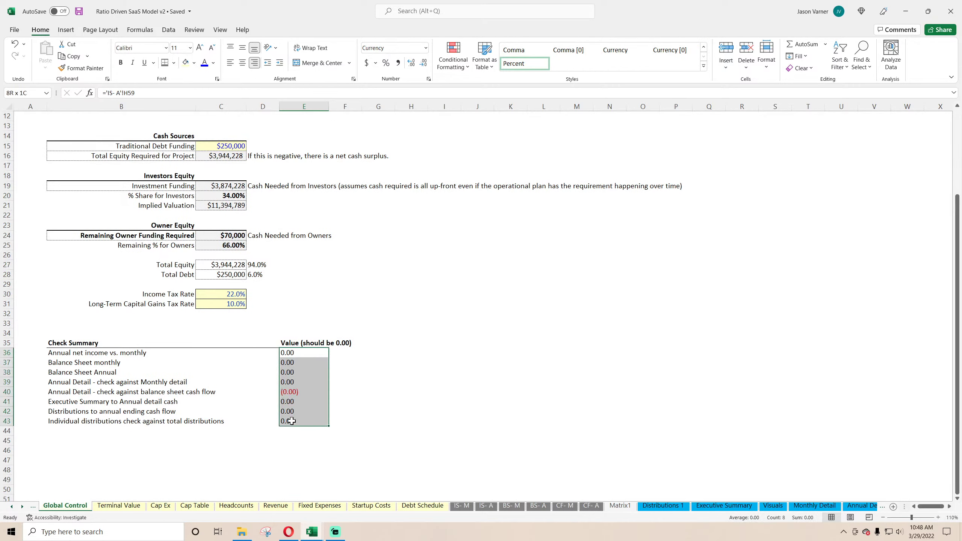
left_click(298, 356)
left_click(297, 363)
left_click(298, 373)
left_click(297, 383)
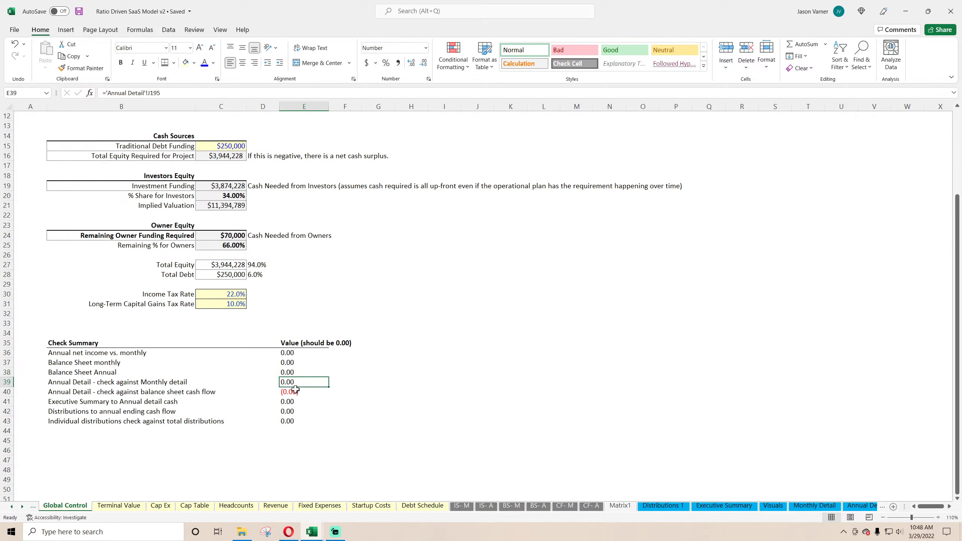
left_click(297, 392)
left_click(297, 402)
left_click(297, 412)
left_click(296, 422)
scroll(290, 407, "up", 4)
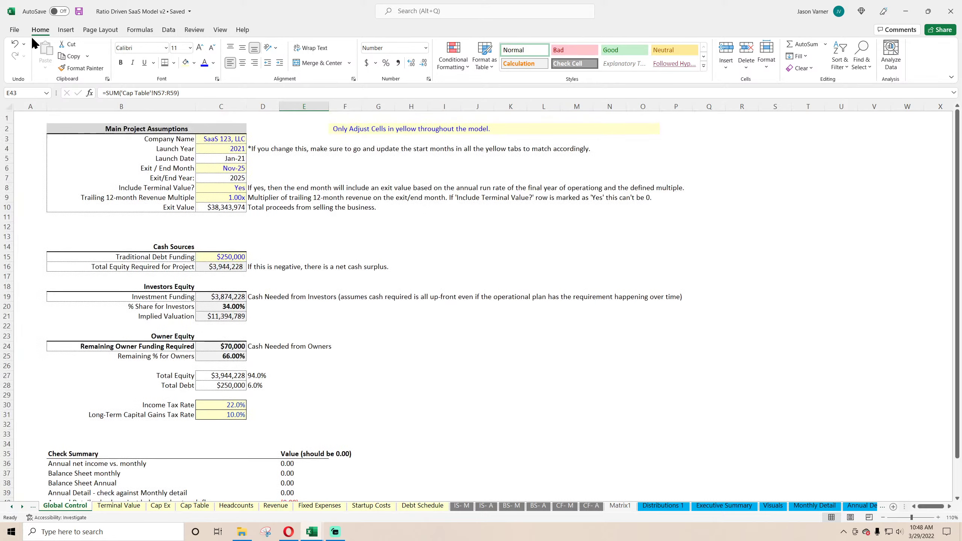
left_click(79, 16)
left_click(234, 170)
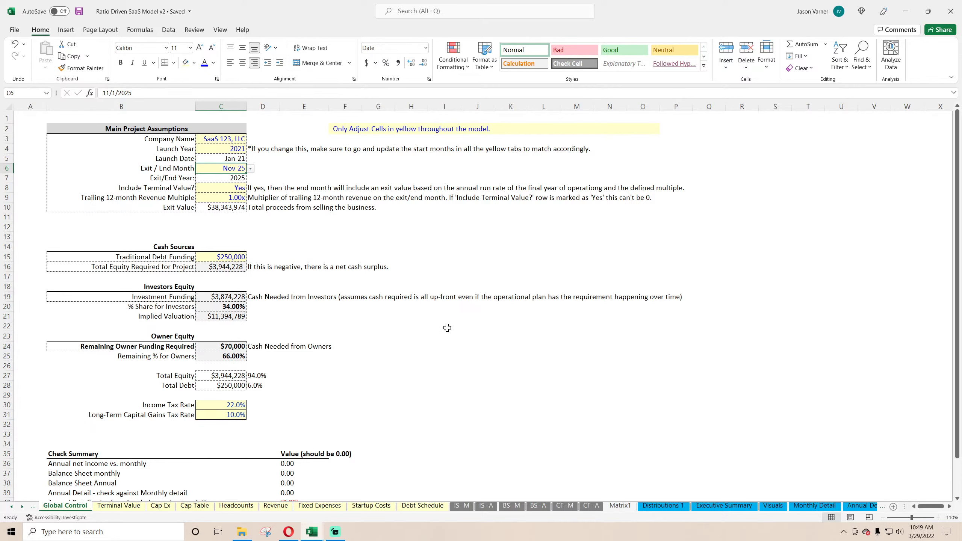
scroll(432, 320, "down", 4)
scroll(431, 320, "up", 4)
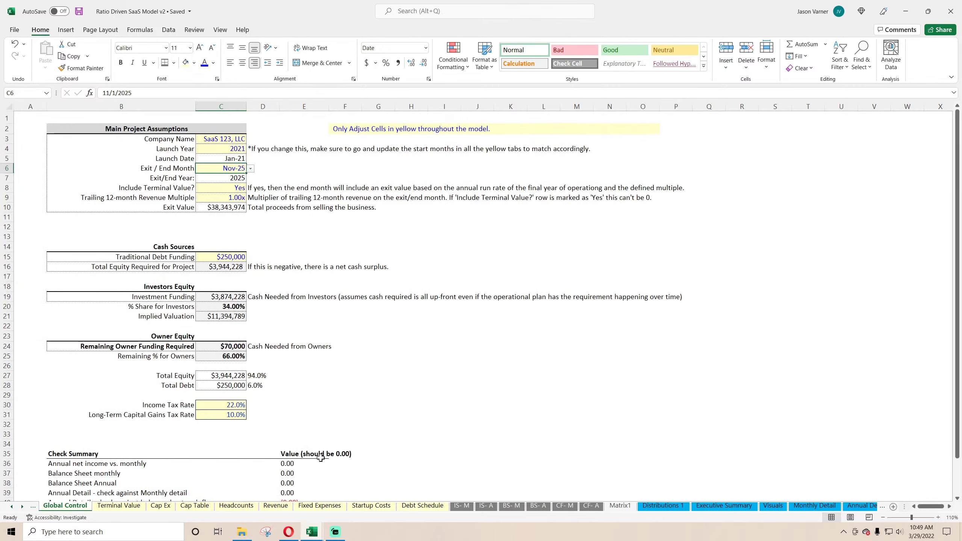
Switch to the Opera browser and check the live stream analytics in YouTube Studio
left_click(289, 532)
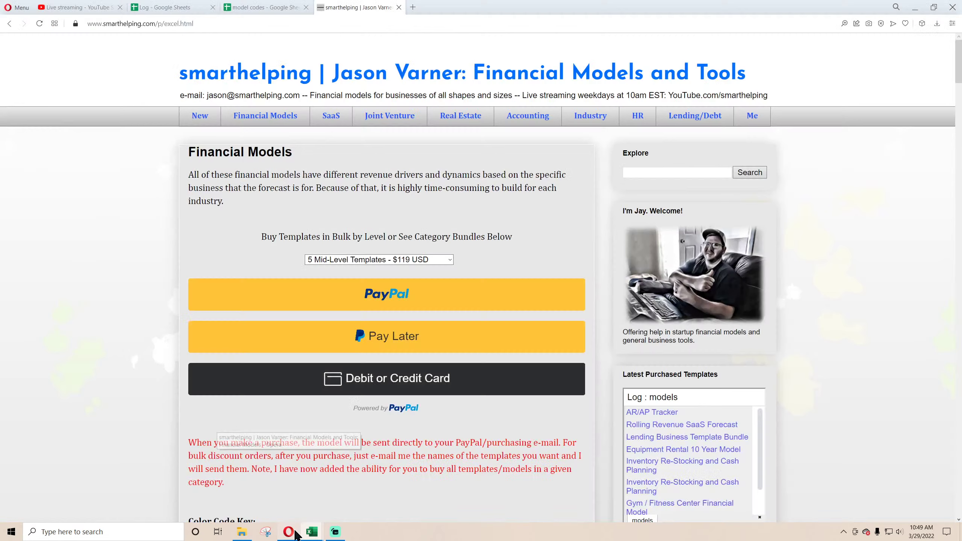
left_click(74, 11)
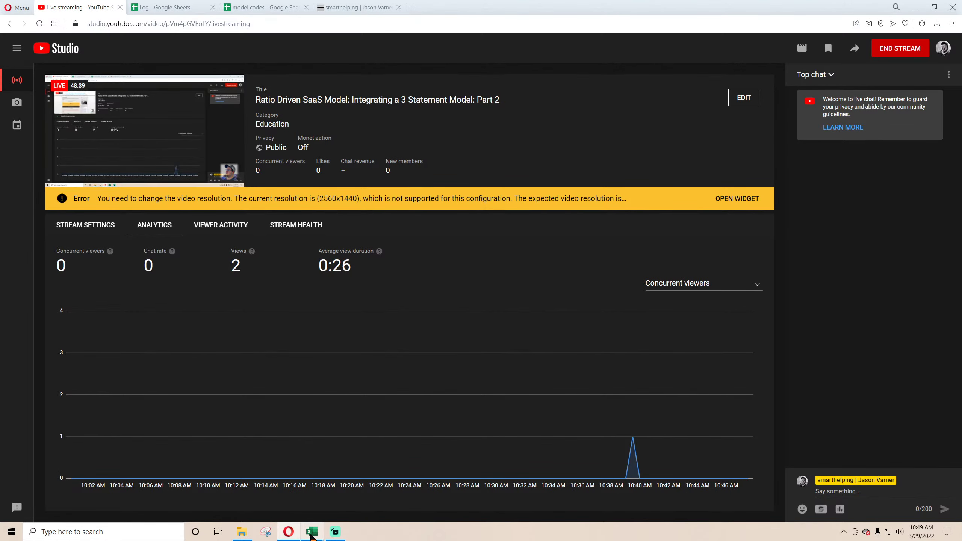
Switch to the original Ratio Driven SaaS Model workbook in Excel, close it without saving, and return to the v2 workbook
mouse_move(311, 535)
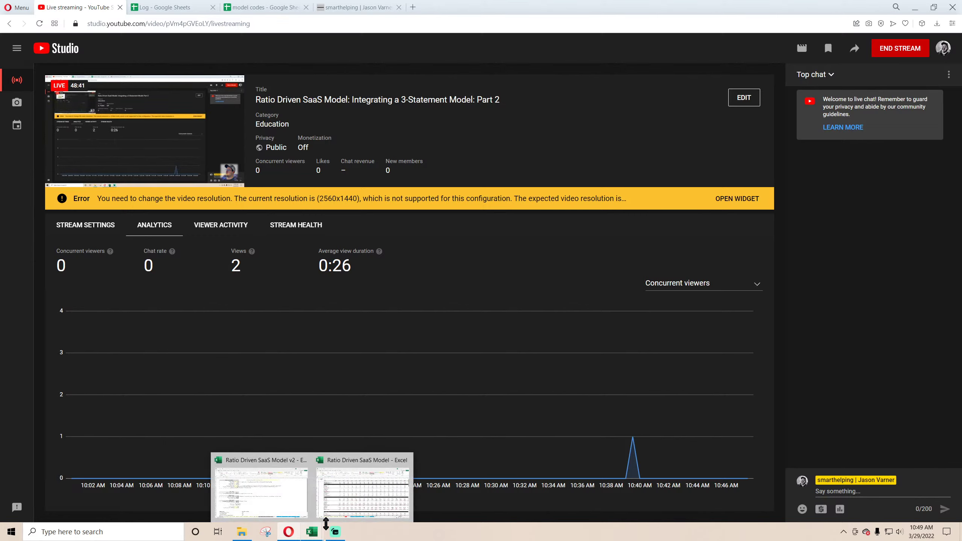
left_click(362, 492)
left_click(950, 12)
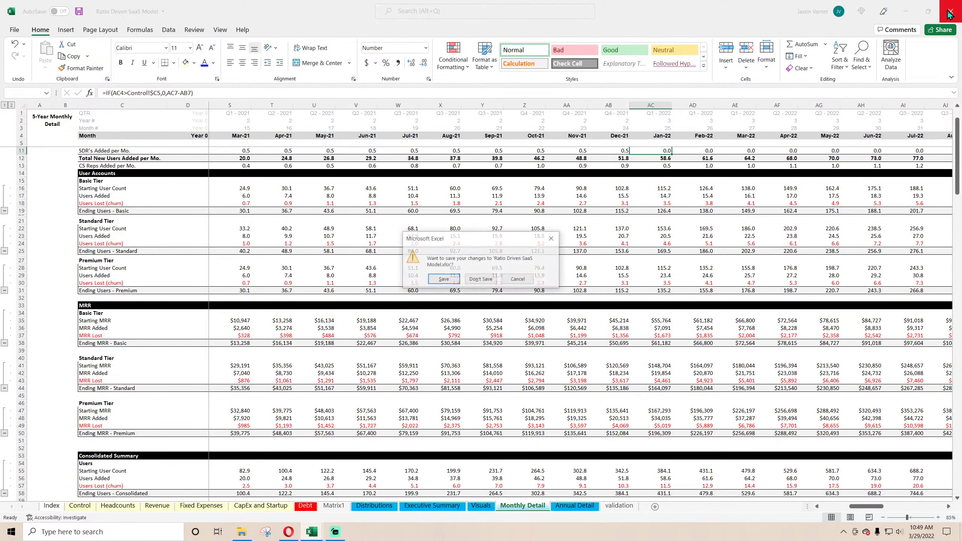
left_click(481, 279)
left_click(386, 357)
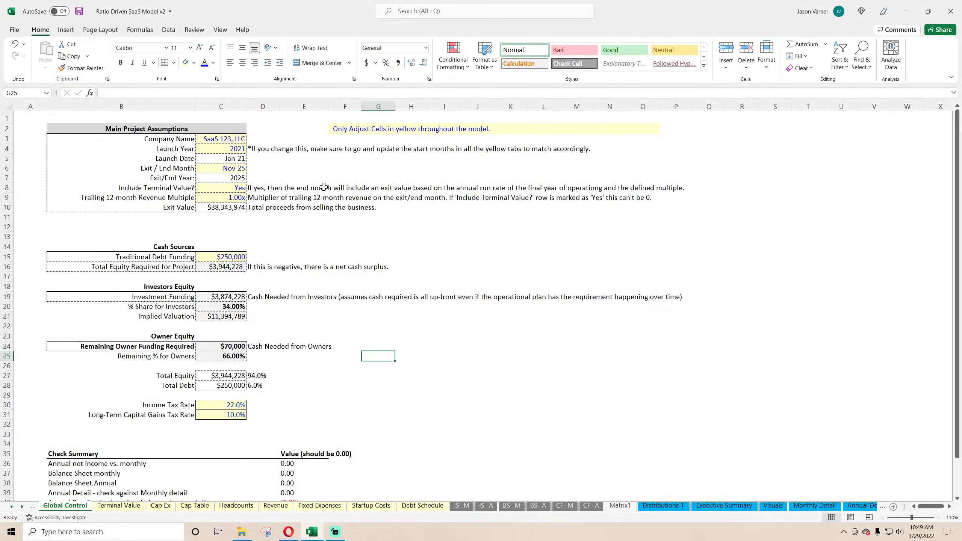
Set the Exit / End Month to Dec-25 and review the Check Summary values
left_click(231, 165)
left_click(250, 169)
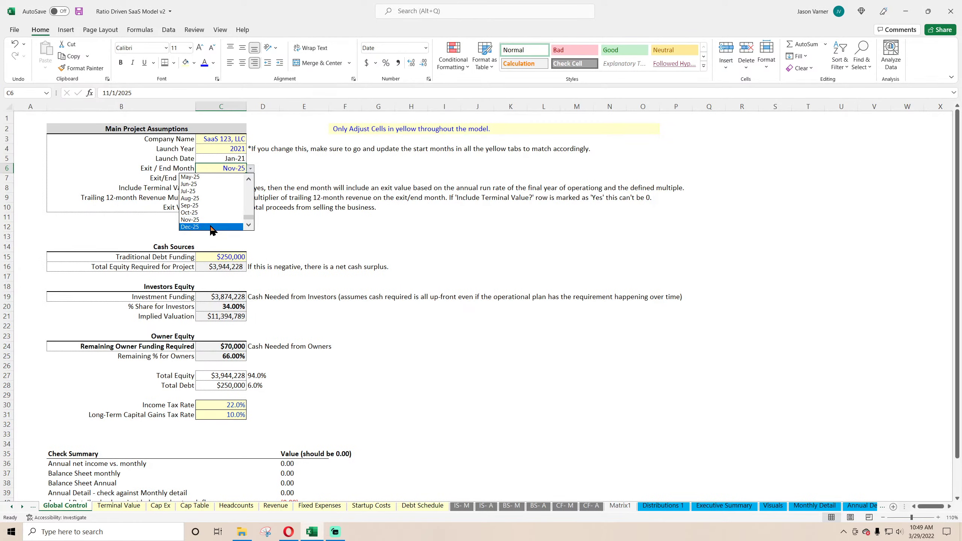
left_click(233, 177)
scroll(353, 285, "down", 4)
scroll(318, 373, "up", 4)
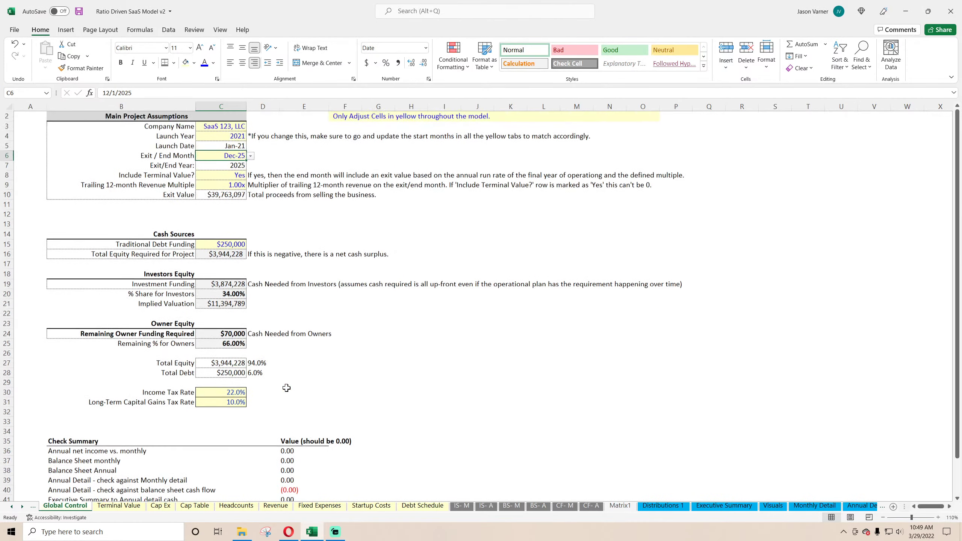
scroll(288, 379, "down", 4)
scroll(290, 382, "up", 4)
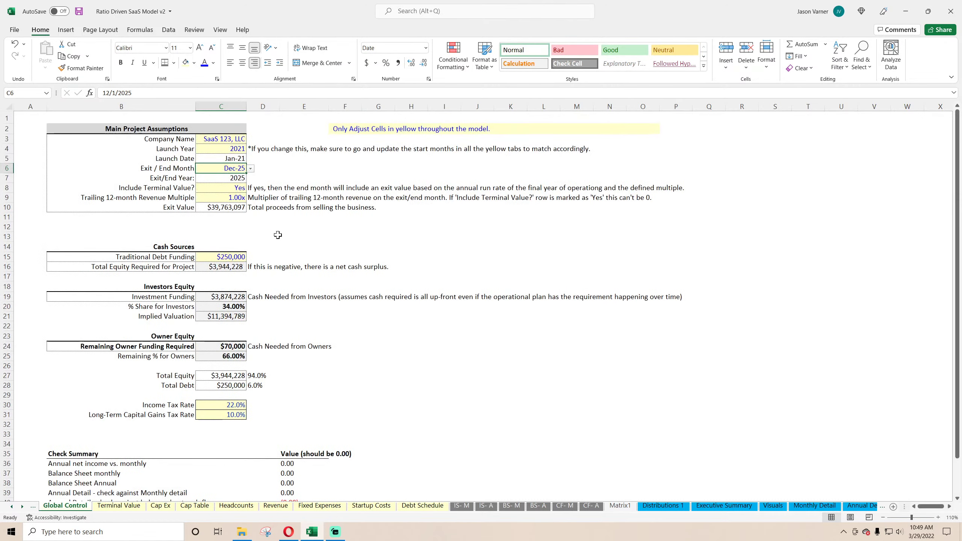
Set Include Terminal Value? to No and review the Check Summary values
left_click(239, 187)
left_click(251, 187)
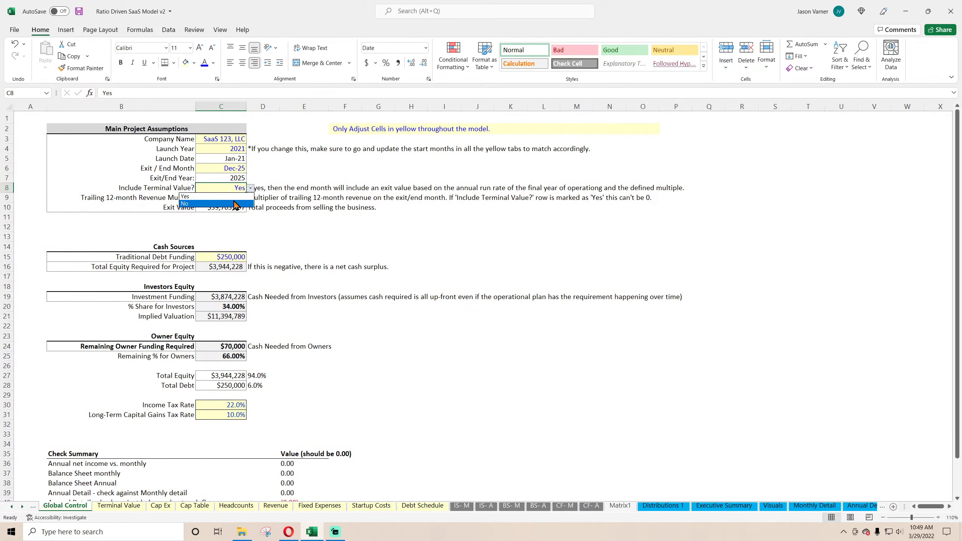
left_click(186, 204)
scroll(399, 299, "down", 4)
scroll(400, 299, "up", 4)
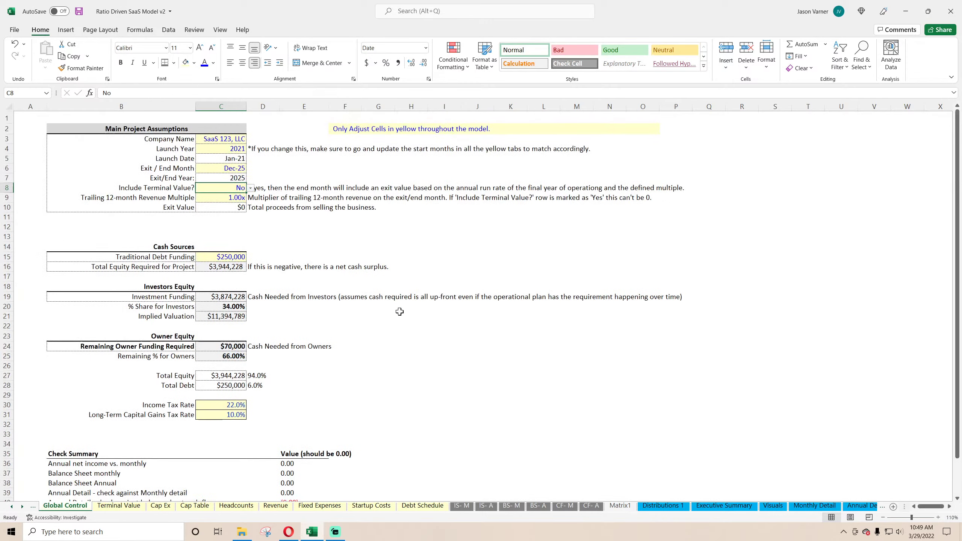
Examine how excluding the terminal value flows through the CF- A, Annual Detail, Distributions 1, BS- A and Terminal Value sheets
left_click(591, 505)
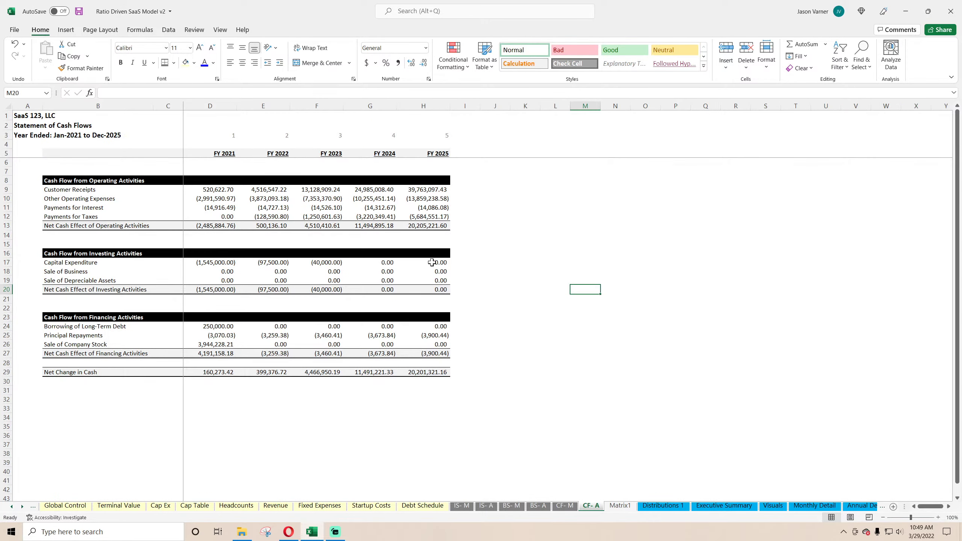
left_click(439, 271)
left_click(439, 280)
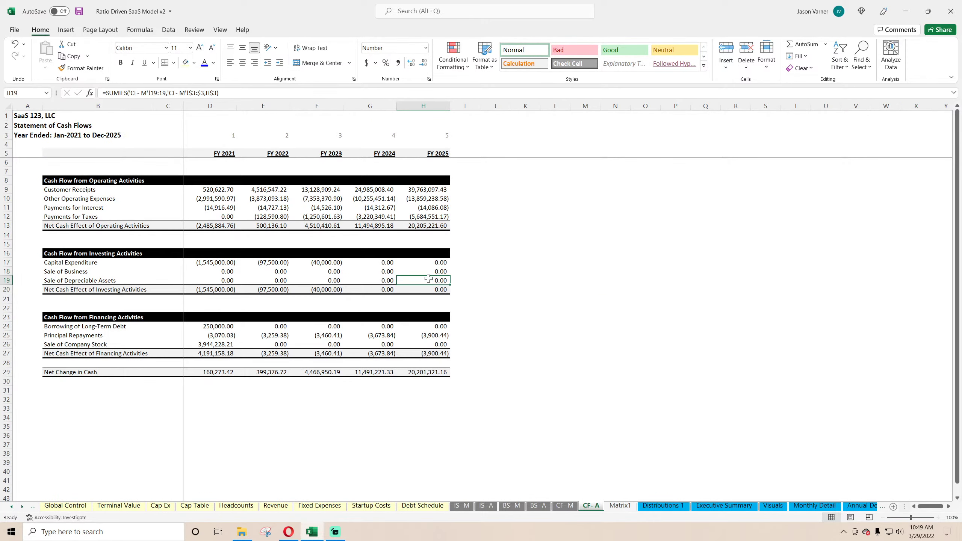
left_click(860, 505)
scroll(442, 327, "up", 11)
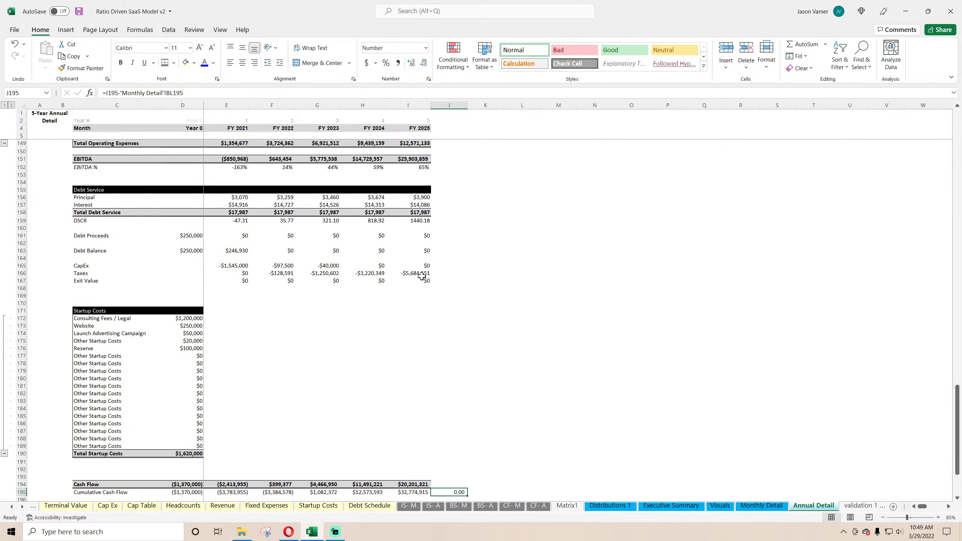
scroll(448, 372, "down", 3)
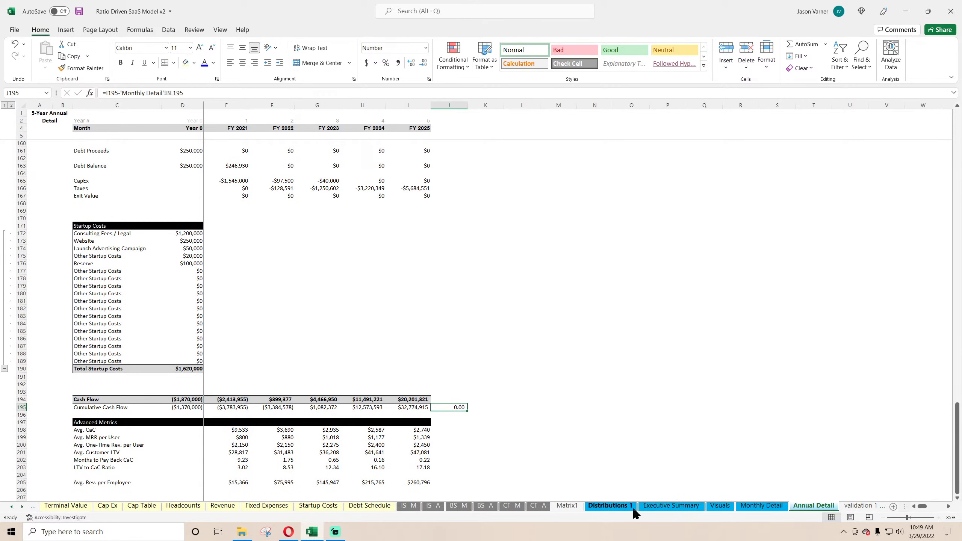
left_click(616, 508)
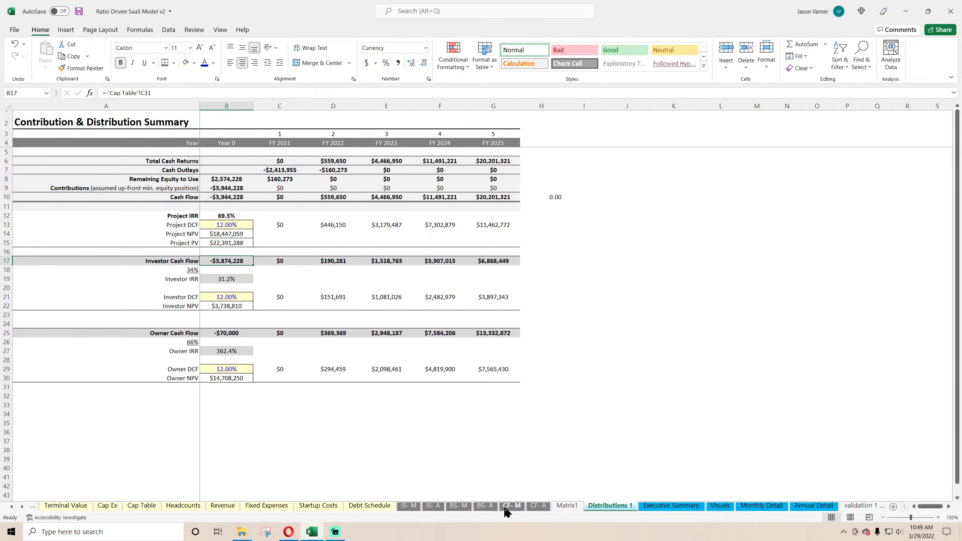
left_click(486, 506)
scroll(189, 455, "up", 9)
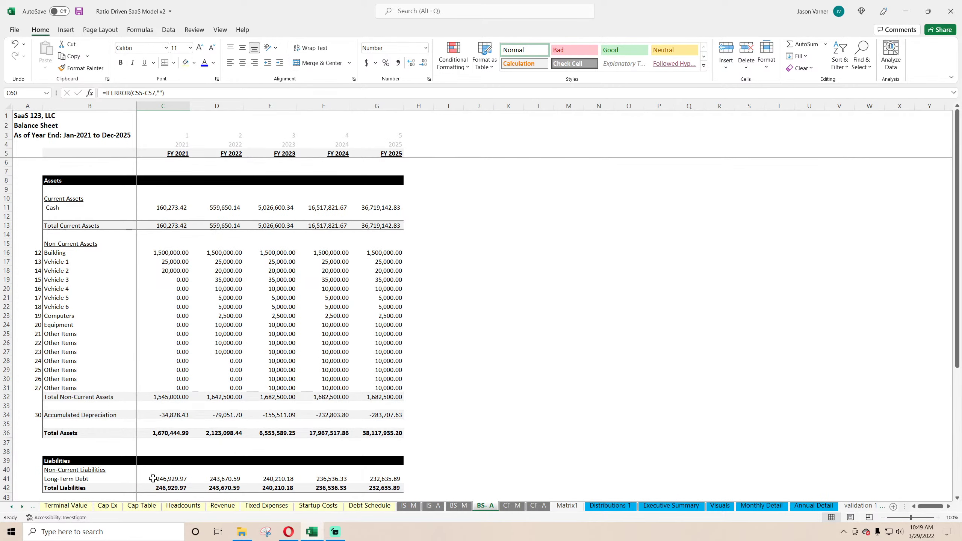
left_click(54, 508)
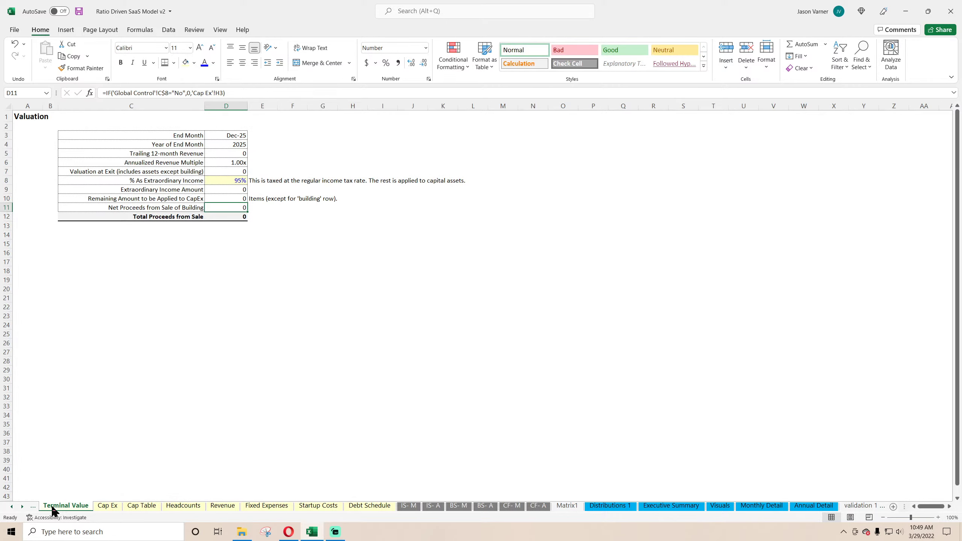
Set Include Terminal Value? back to Yes on the Global Control sheet
left_click(12, 506)
left_click(11, 506)
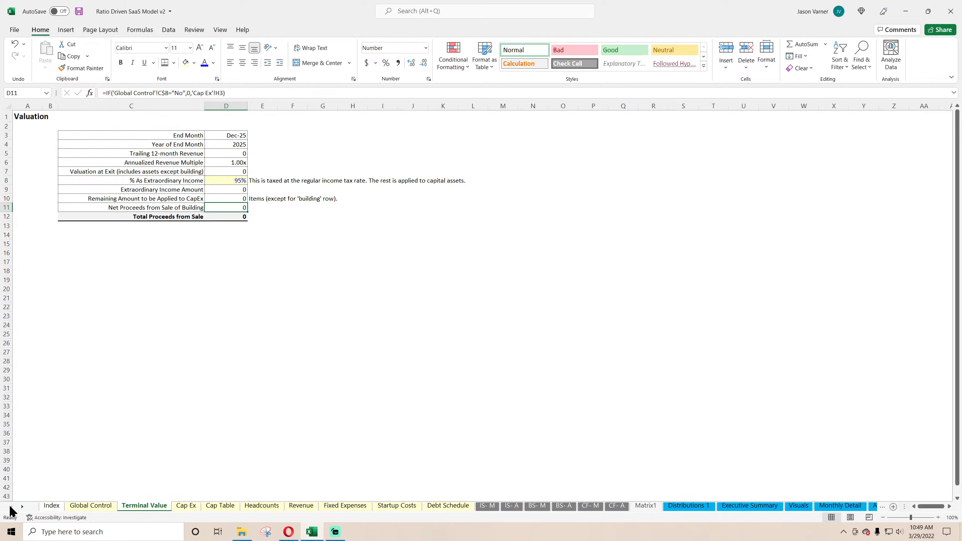
left_click(76, 507)
left_click(251, 188)
left_click(227, 196)
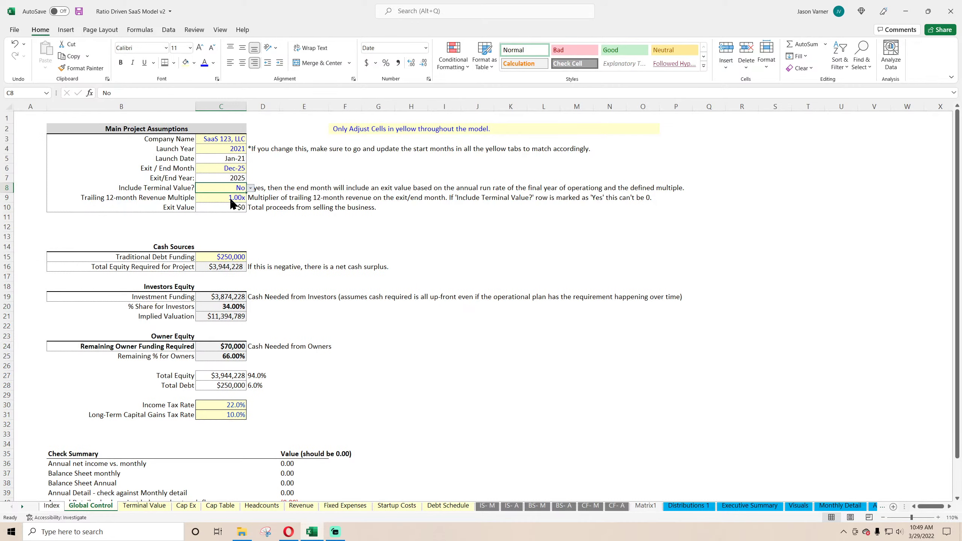
Set the Exit / End Month to Aug-25 and review the Check Summary values
left_click(240, 170)
left_click(250, 169)
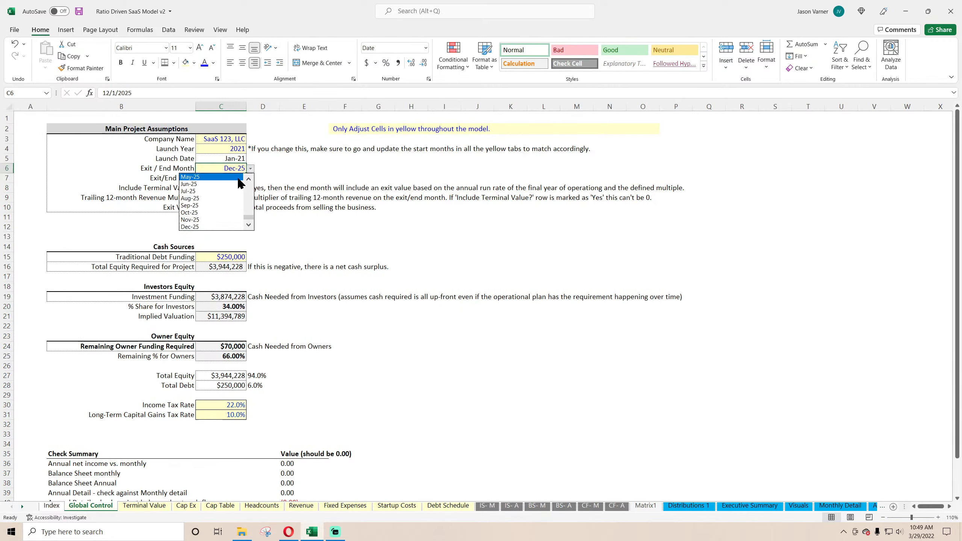
left_click(216, 197)
left_click(235, 189)
scroll(235, 189, "down", 1)
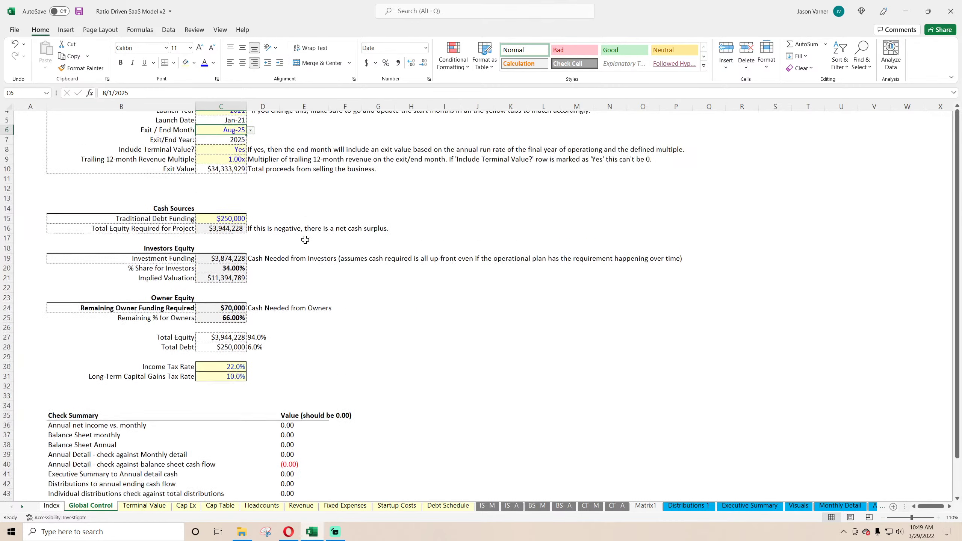
scroll(243, 191, "up", 1)
With the Aug-25 exit, set Include Terminal Value? to No and review the Check Summary values
left_click(251, 188)
left_click(227, 205)
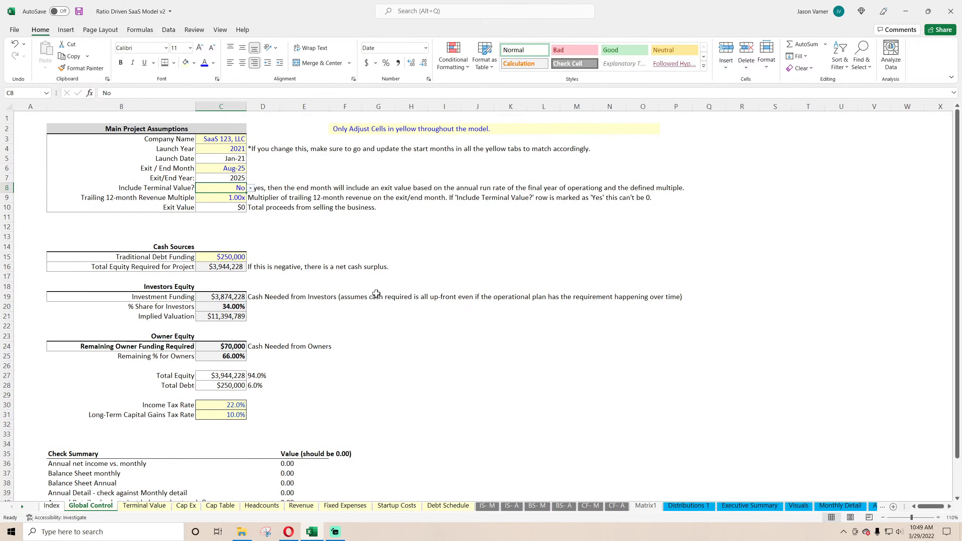
scroll(376, 294, "down", 4)
scroll(349, 266, "up", 4)
Set the Exit / End Month to Dec-24 and review the Check Summary values
left_click(242, 167)
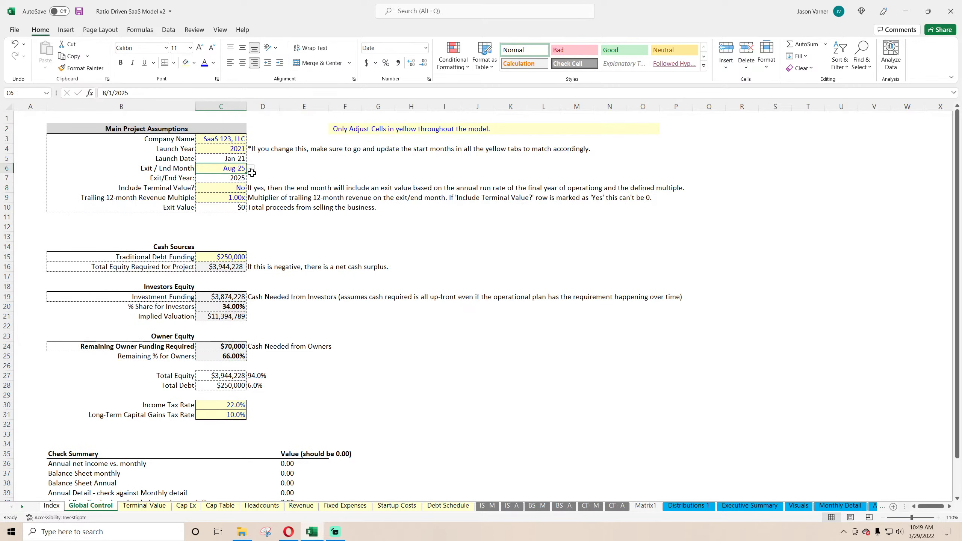
left_click(253, 173)
left_click(239, 169)
left_click(250, 170)
scroll(228, 190, "up", 3)
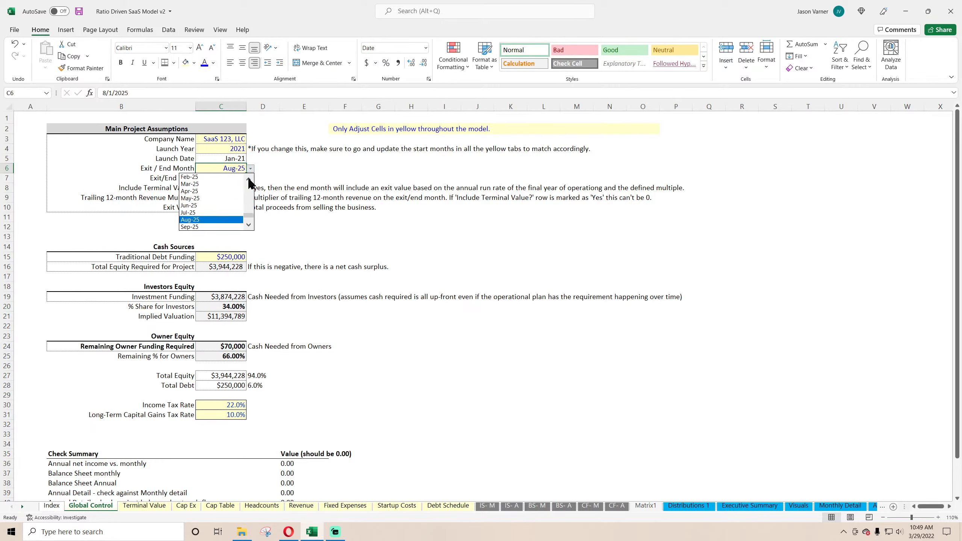
left_click(213, 178)
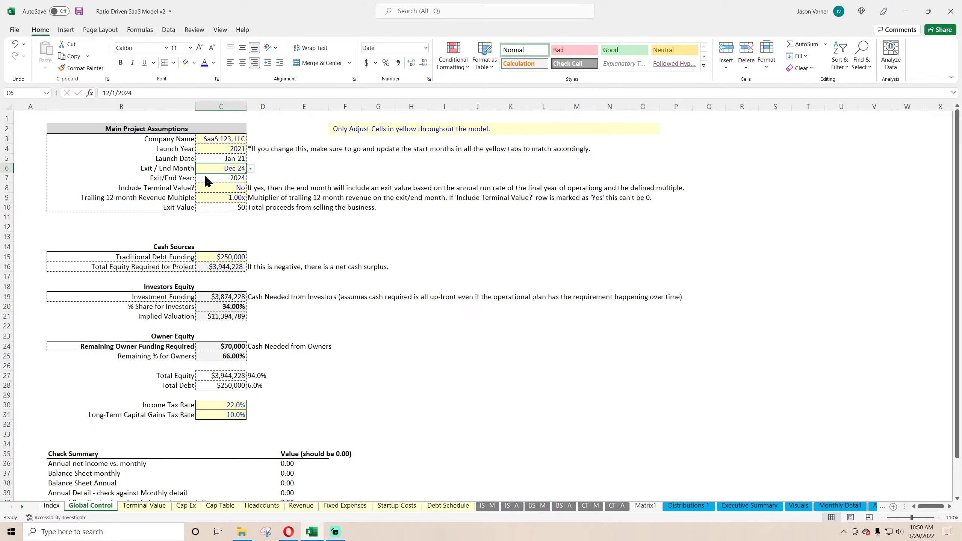
scroll(339, 278, "down", 4)
scroll(339, 278, "up", 4)
Set Include Terminal Value? to Yes for the Dec-24 exit and review the Check Summary values
left_click(231, 187)
left_click(250, 188)
left_click(244, 195)
scroll(348, 279, "down", 4)
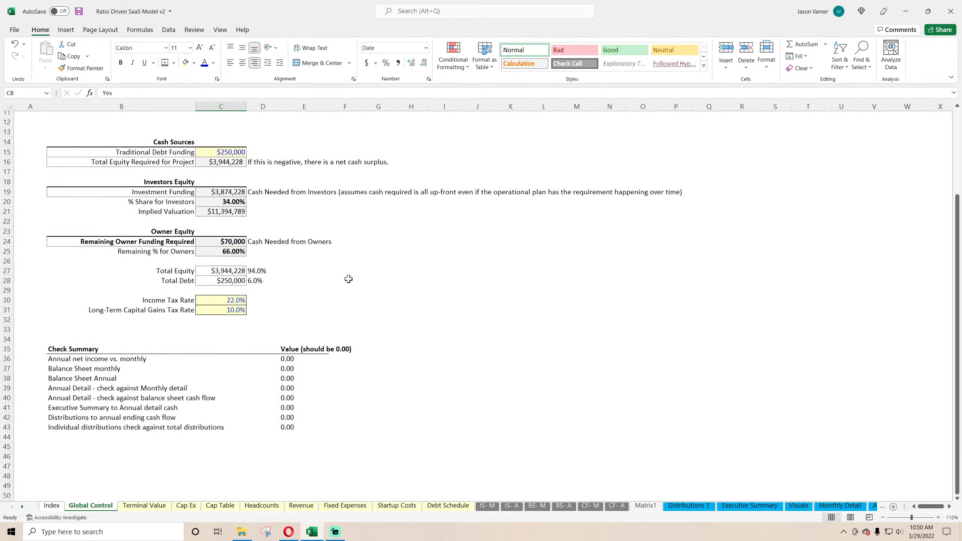
scroll(349, 278, "up", 4)
scroll(348, 279, "down", 7)
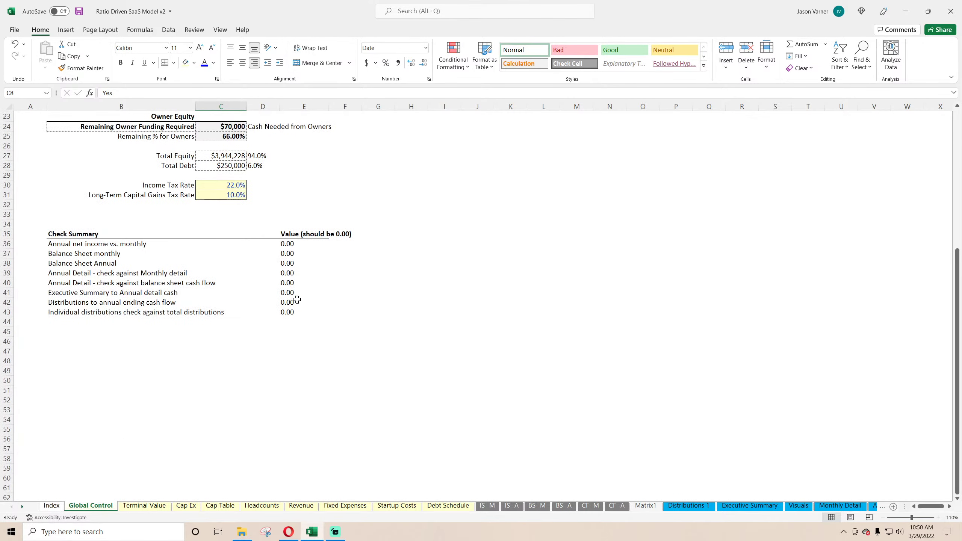
scroll(296, 300, "up", 7)
Set the Exit / End Month to Oct-24 and review the Check Summary values
left_click(234, 171)
scroll(250, 174, "up", 1)
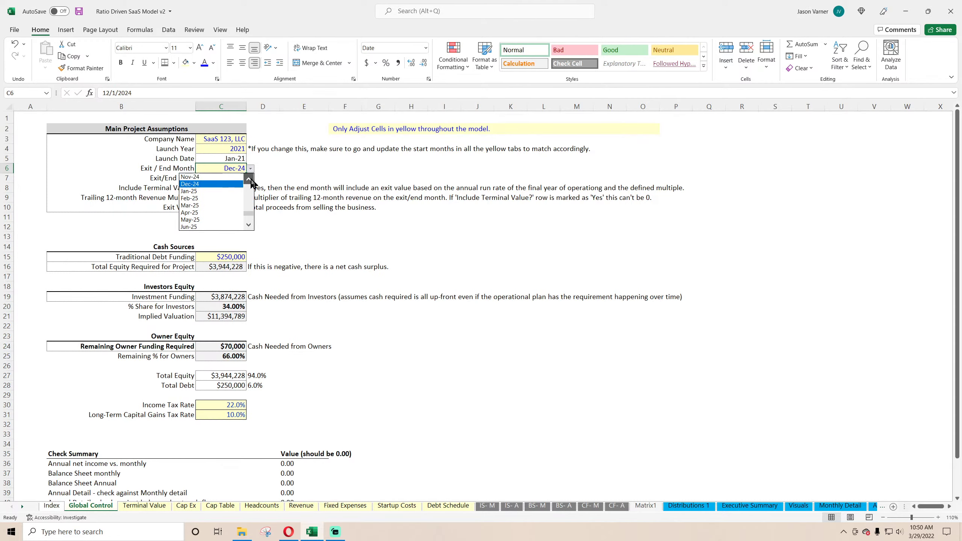
left_click(193, 185)
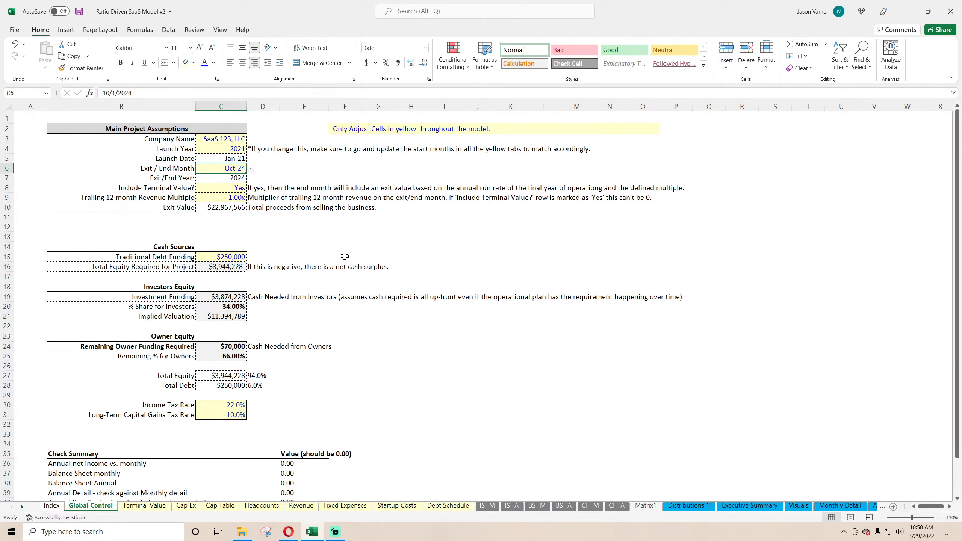
scroll(344, 256, "down", 4)
scroll(344, 255, "up", 4)
With the Oct-24 exit, set Include Terminal Value? to No and review the Check Summary values
left_click(241, 188)
left_click(250, 187)
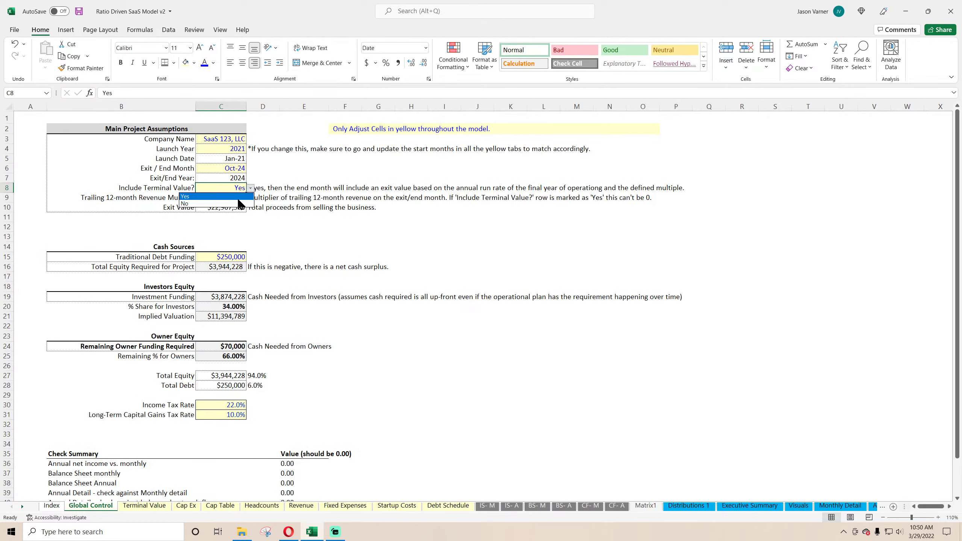
left_click(235, 207)
scroll(365, 277, "down", 4)
scroll(287, 210, "up", 4)
Set Include Terminal Value? back to Yes and the Exit / End Month back to Dec-25
left_click(250, 188)
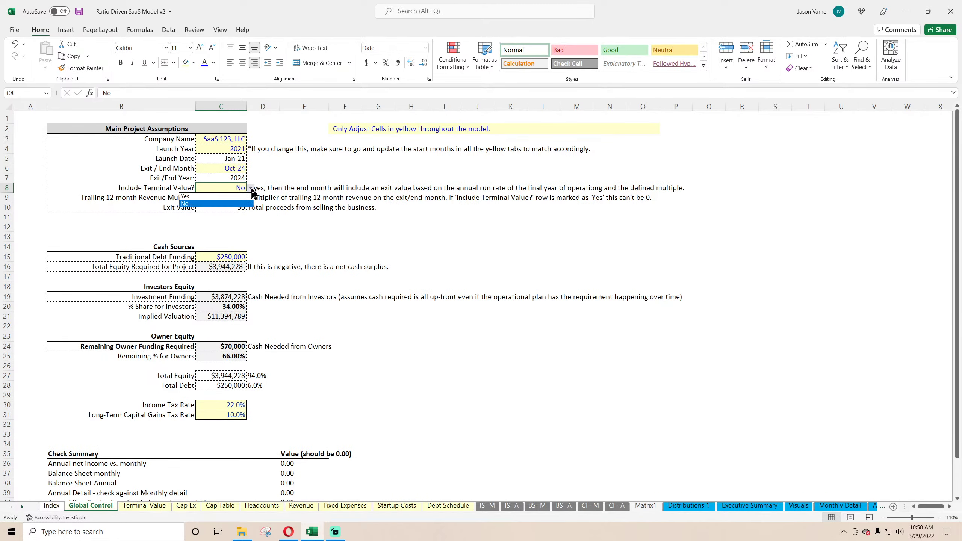
left_click(238, 197)
left_click(239, 168)
left_click(251, 168)
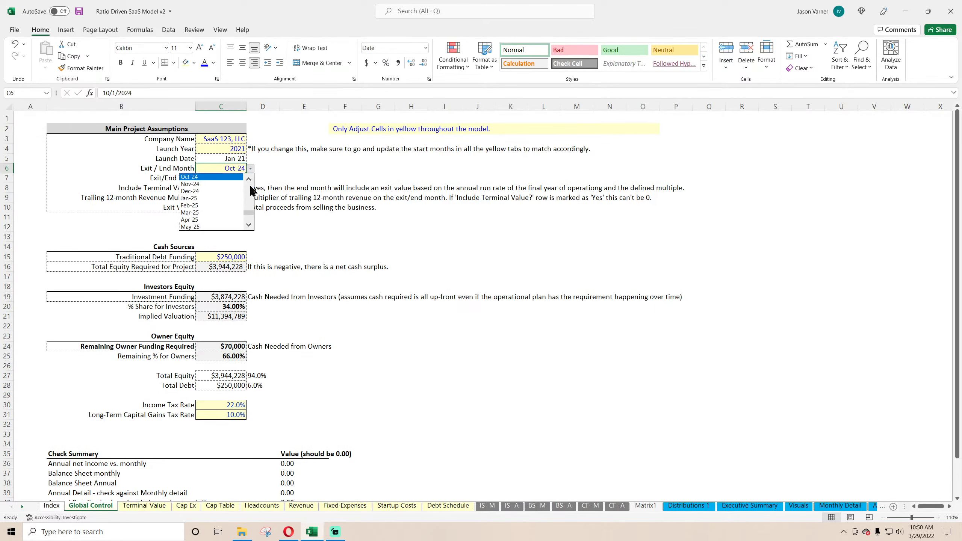
left_click_drag(248, 214, 248, 226)
left_click(205, 226)
left_click(411, 266)
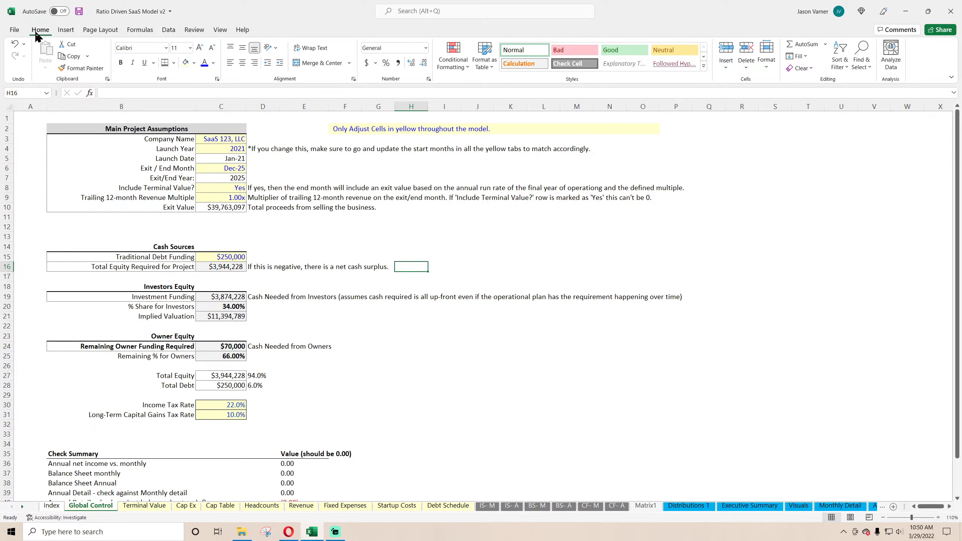
Save the workbook and select the Include Terminal Value? label together with its setting
left_click(79, 12)
left_click_drag(152, 189, 200, 189)
left_click(166, 189)
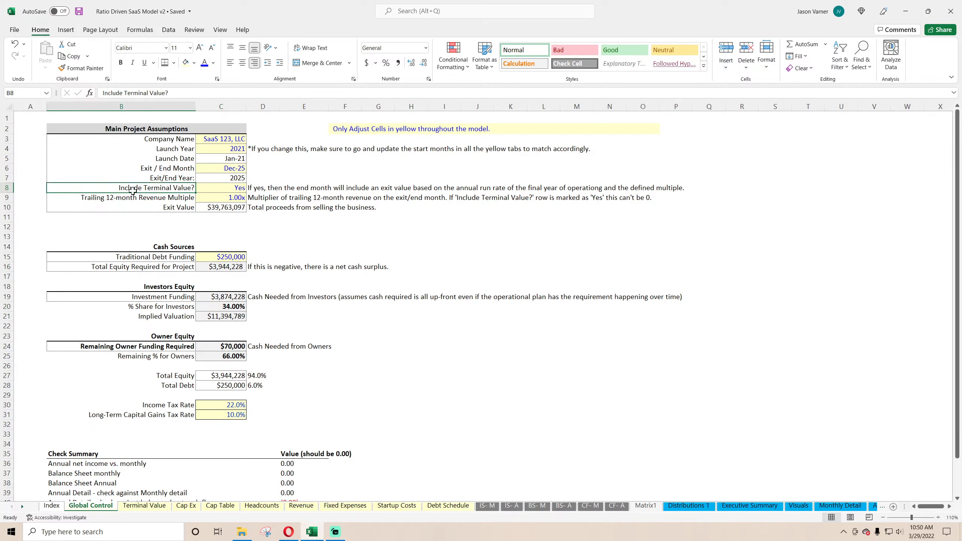
left_click(222, 190)
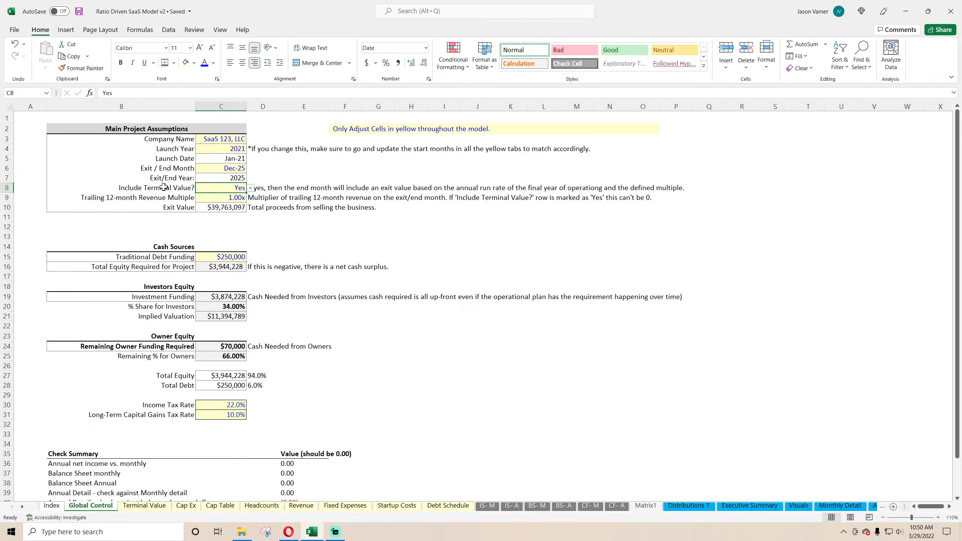
left_click_drag(166, 189, 218, 189)
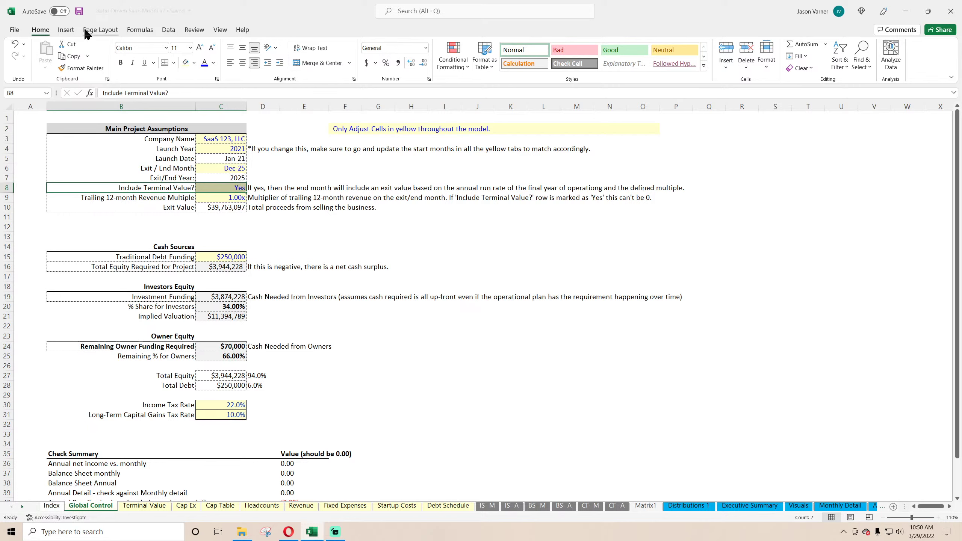
Set the Trailing 12-month Revenue Multiple to 2 and review the Check Summary values
left_click(225, 199)
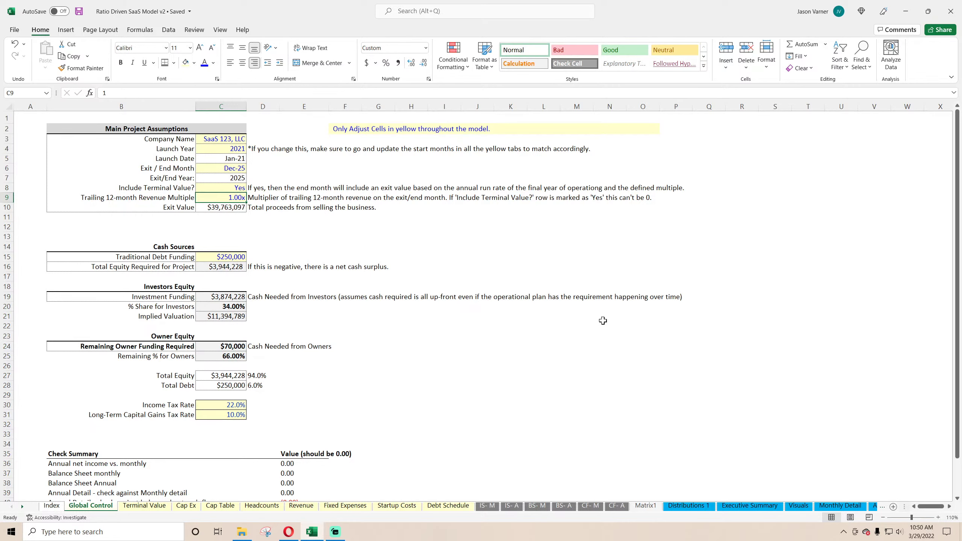
type("2")
key("Return")
scroll(474, 382, "down", 3)
scroll(411, 258, "up", 3)
scroll(411, 259, "up", 1)
Set the Trailing 12-month Revenue Multiple to 3 and review the Check Summary values
type("3")
key("Return")
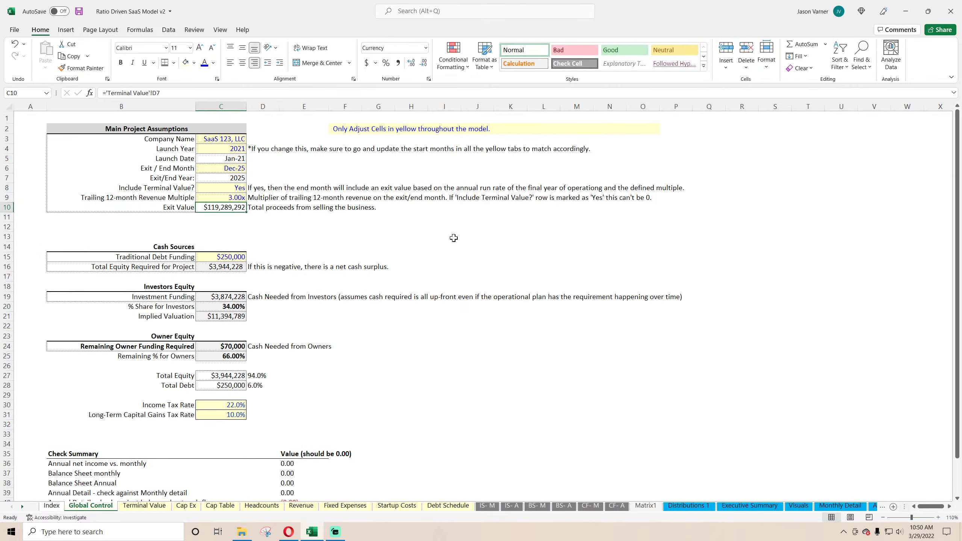
scroll(435, 262, "down", 4)
scroll(341, 246, "up", 4)
Set the Trailing 12-month Revenue Multiple back to 1 and save the workbook
key("Up")
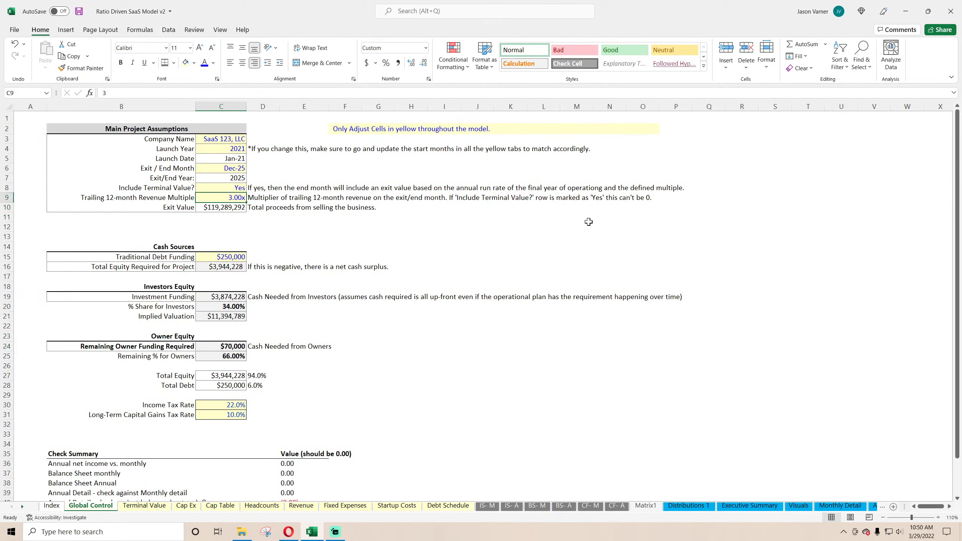
type("1")
key("Return")
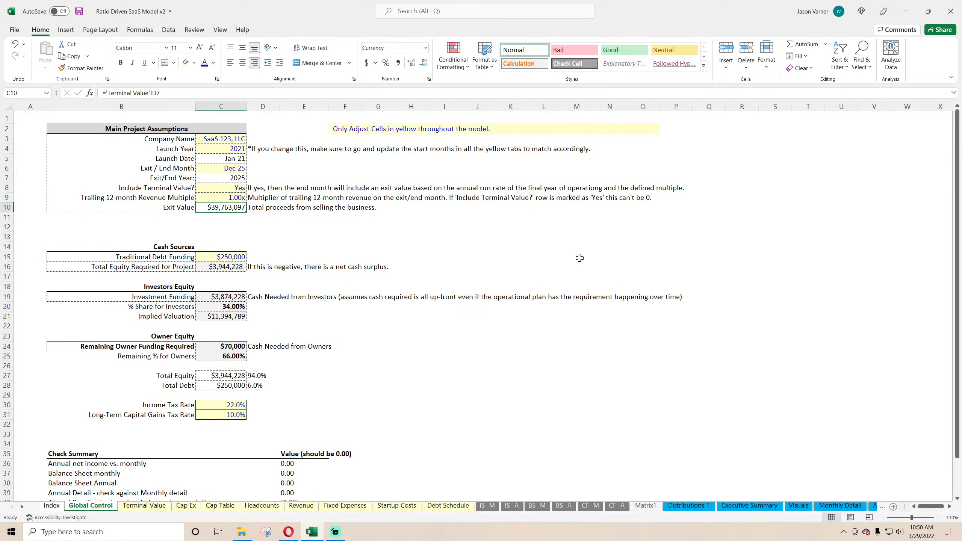
left_click(79, 11)
left_click(471, 252)
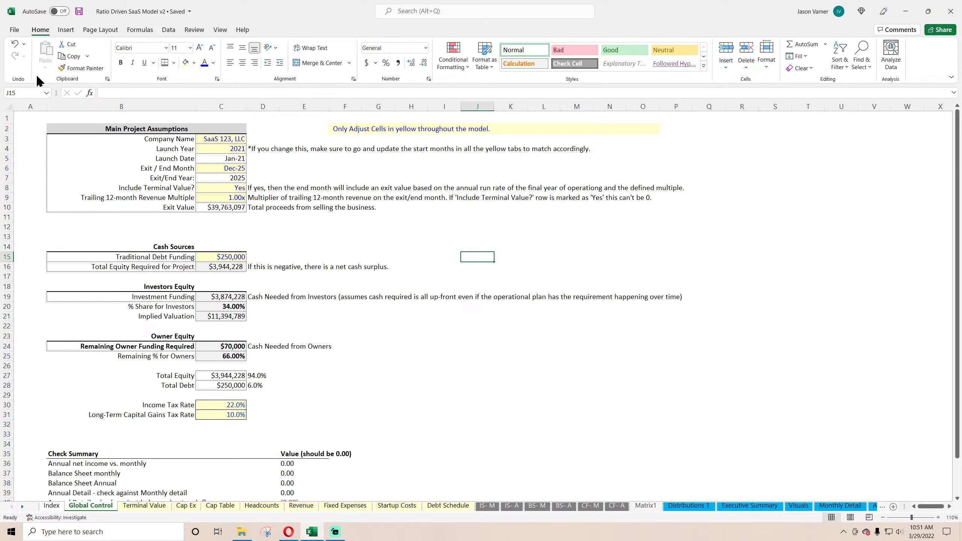
left_click(79, 14)
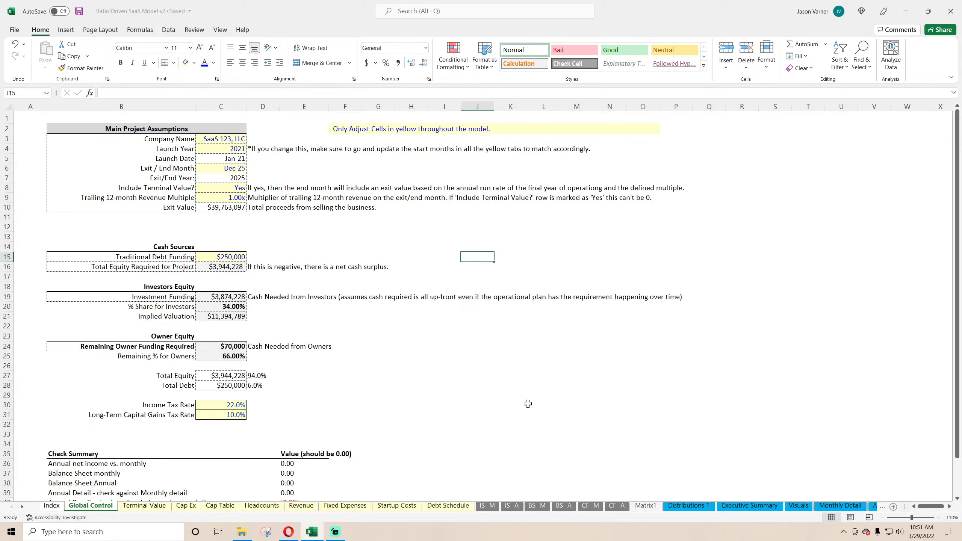